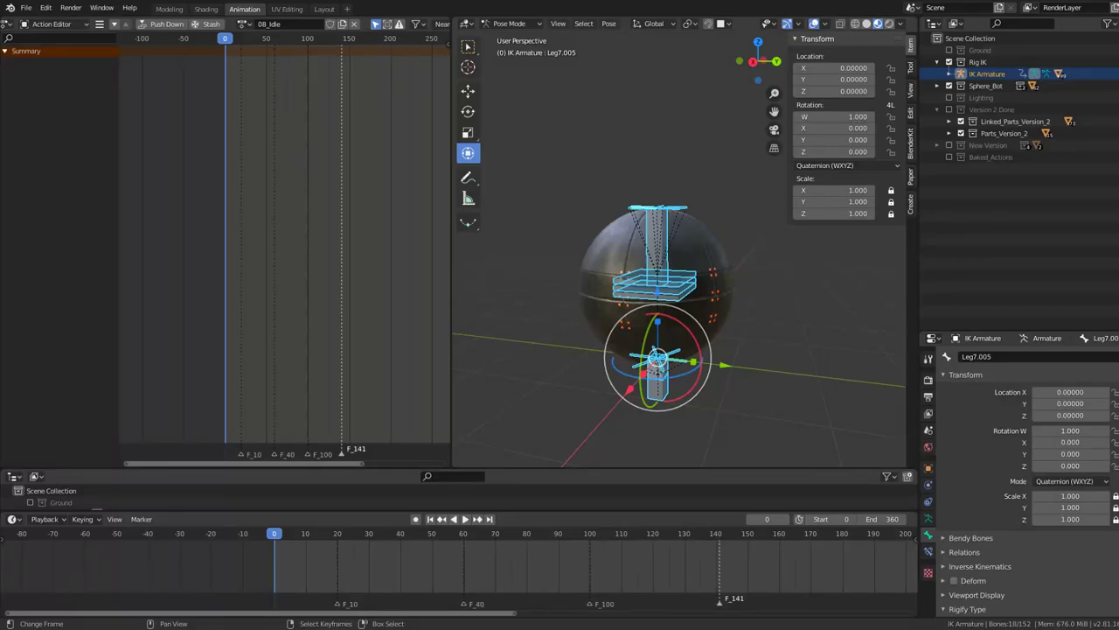
Select the Body bone in Pose Mode, then switch the IK Armature to Object Mode
middle_click_drag(682, 192, 706, 330)
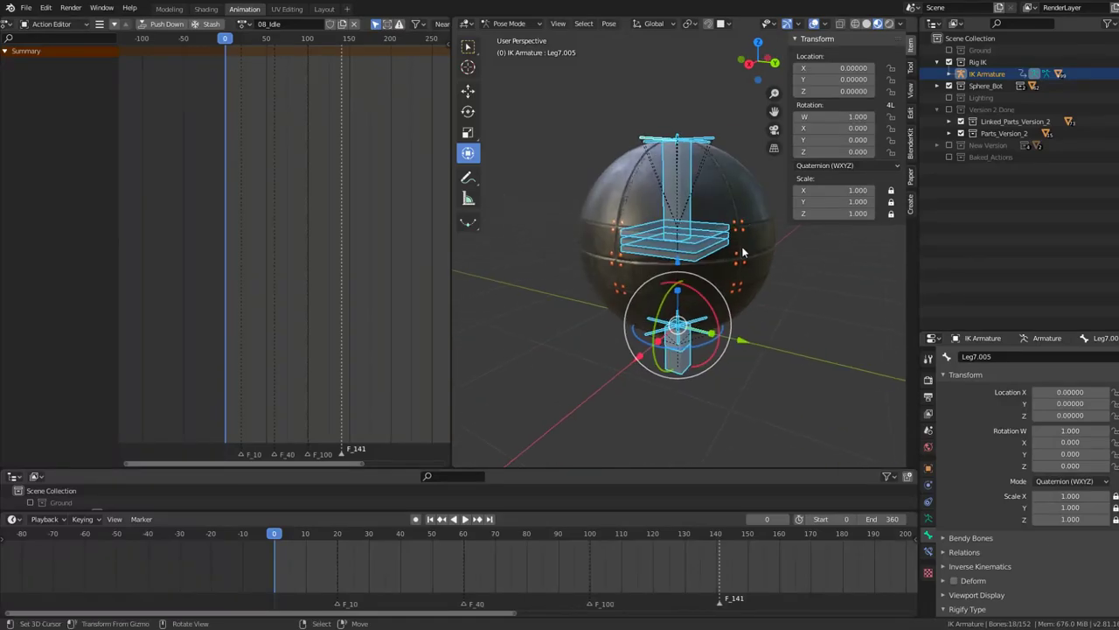
key("ctrl+Tab")
left_click(706, 329)
key("ctrl+z")
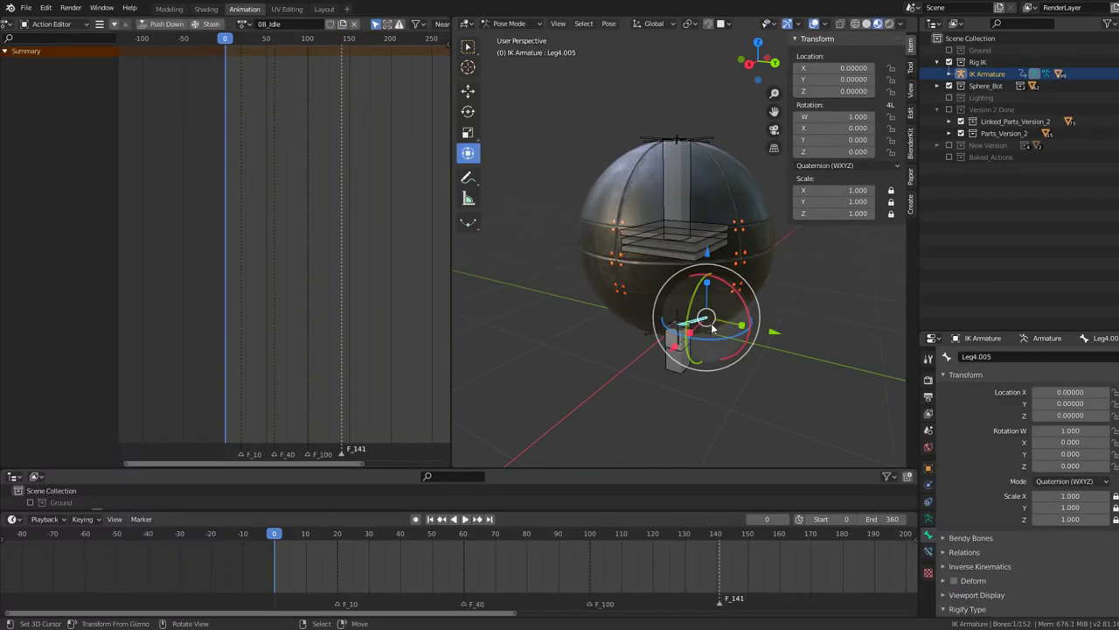
left_click(707, 236)
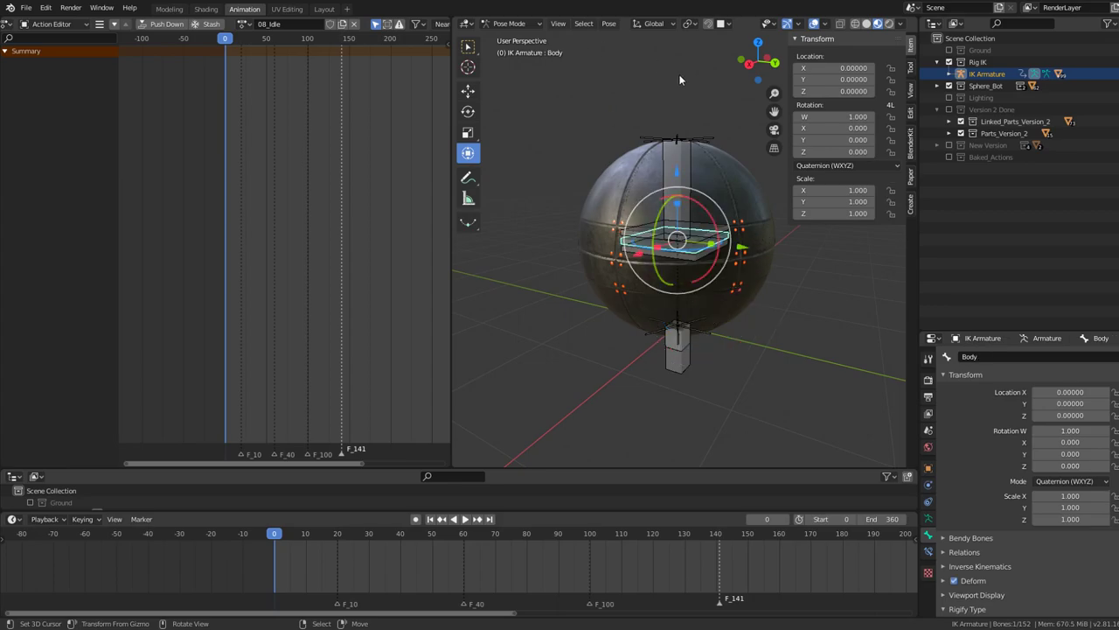
left_click(511, 39)
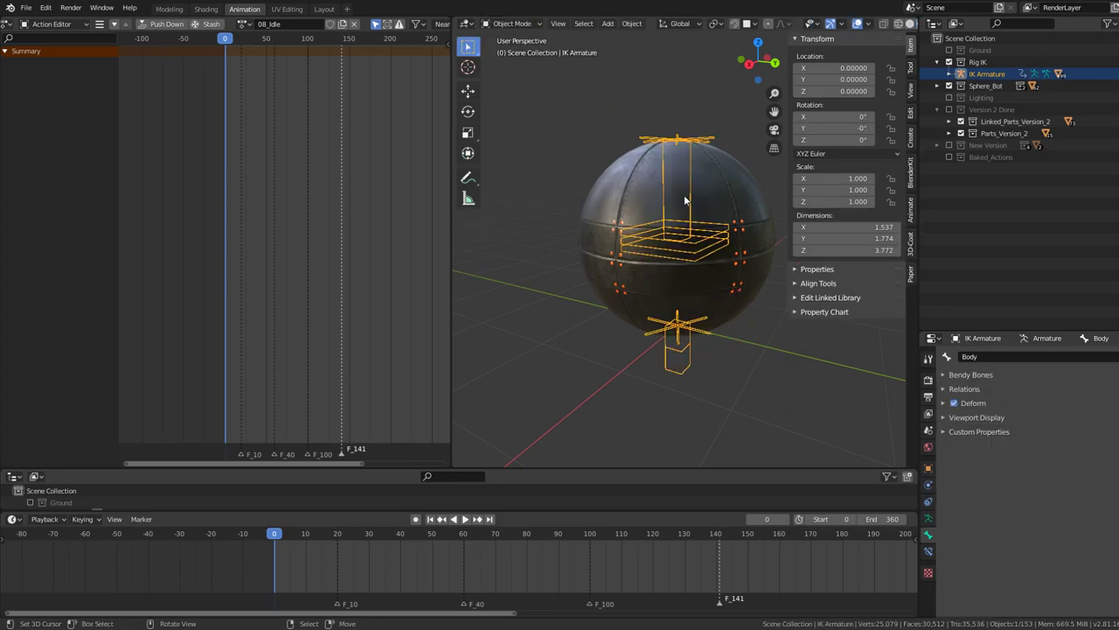
Turn on the Selectable restriction toggle in the Outliner filter and collapse Linked_Parts_Version_2 and Parts_Version_2
left_click(949, 122)
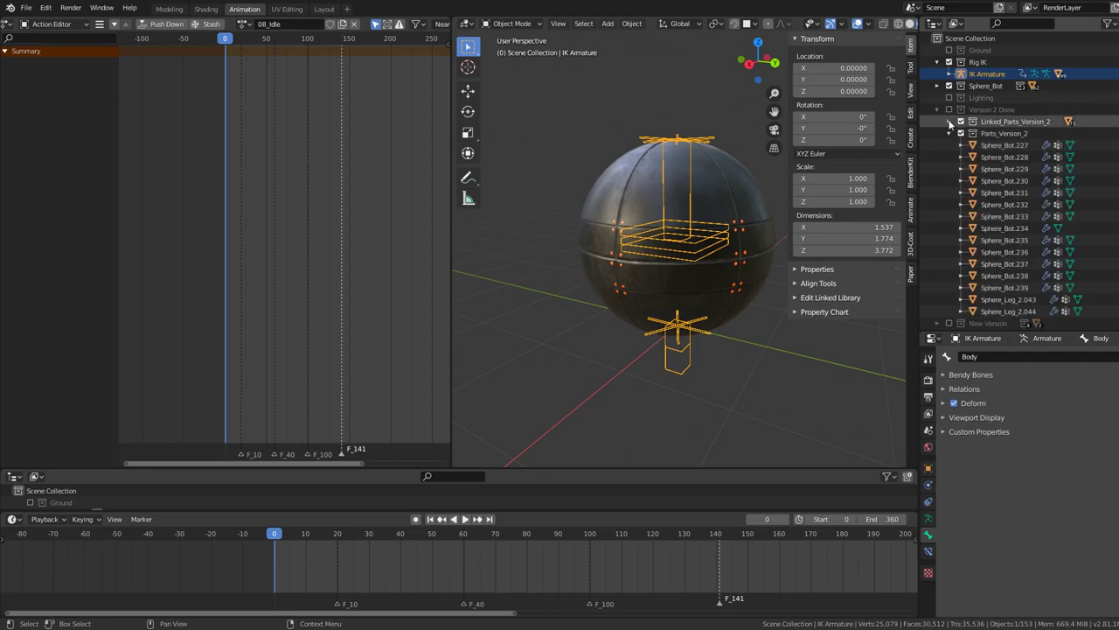
left_click(1108, 24)
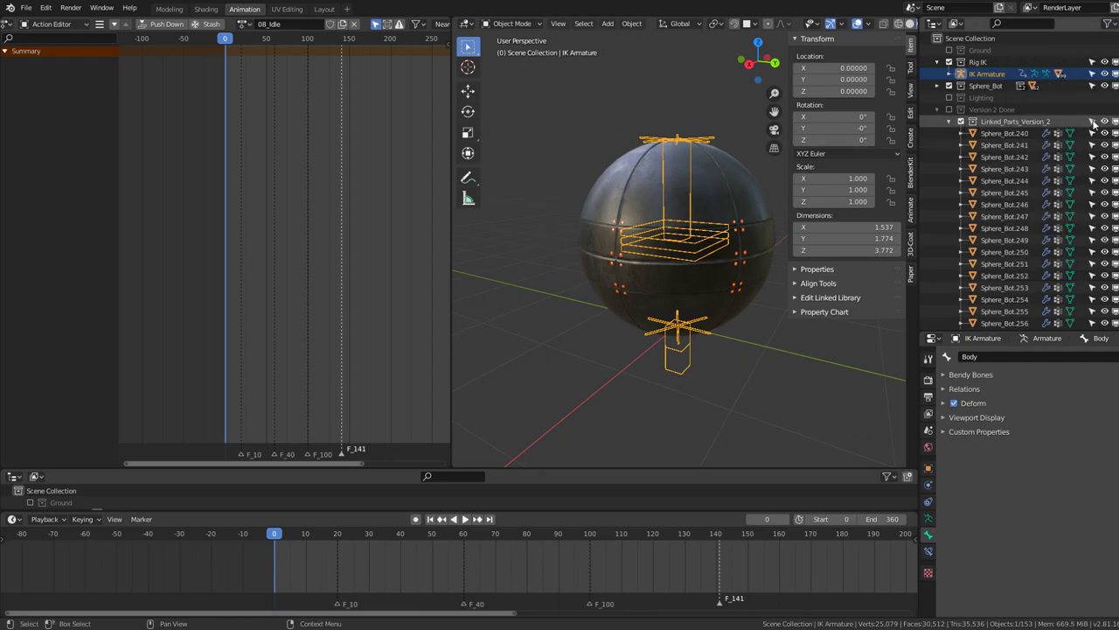
left_click(952, 122)
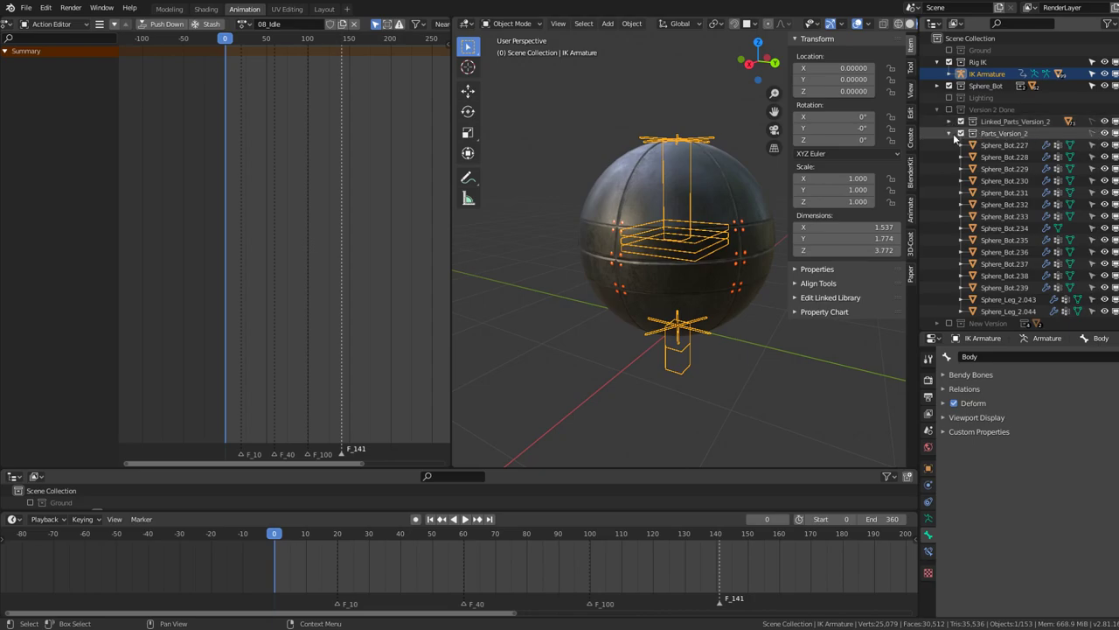
left_click(951, 133)
left_click(685, 161)
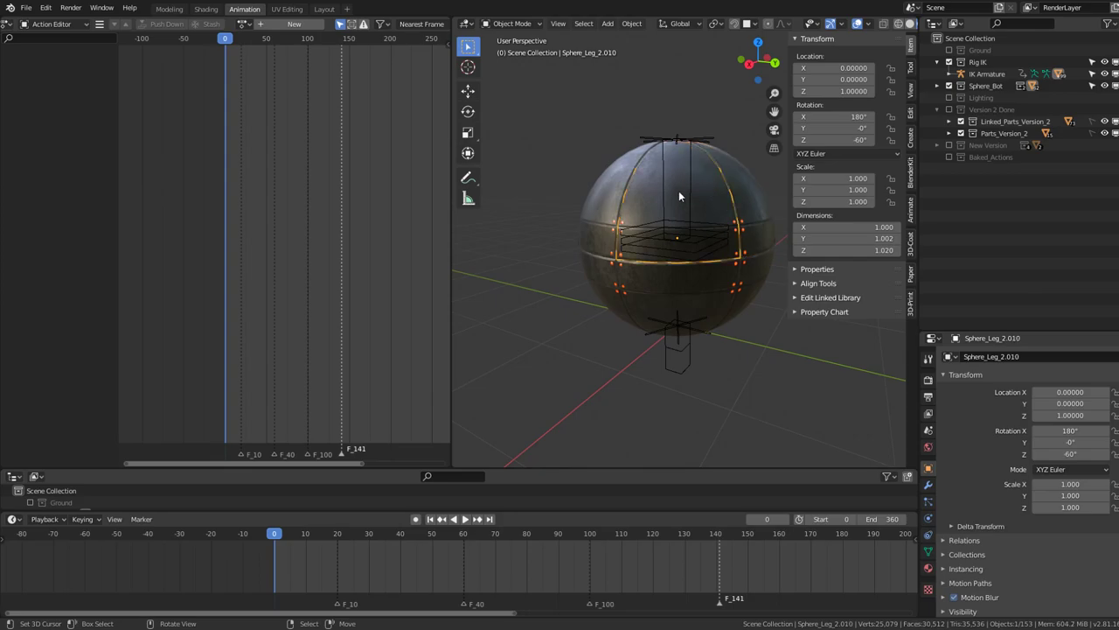
Expand Parts_Version_2, browse the part collections in the Outliner, then collapse Linked_Parts_Version_2
left_click(950, 133)
scroll(1098, 202, "down", 10)
scroll(1098, 199, "up", 5)
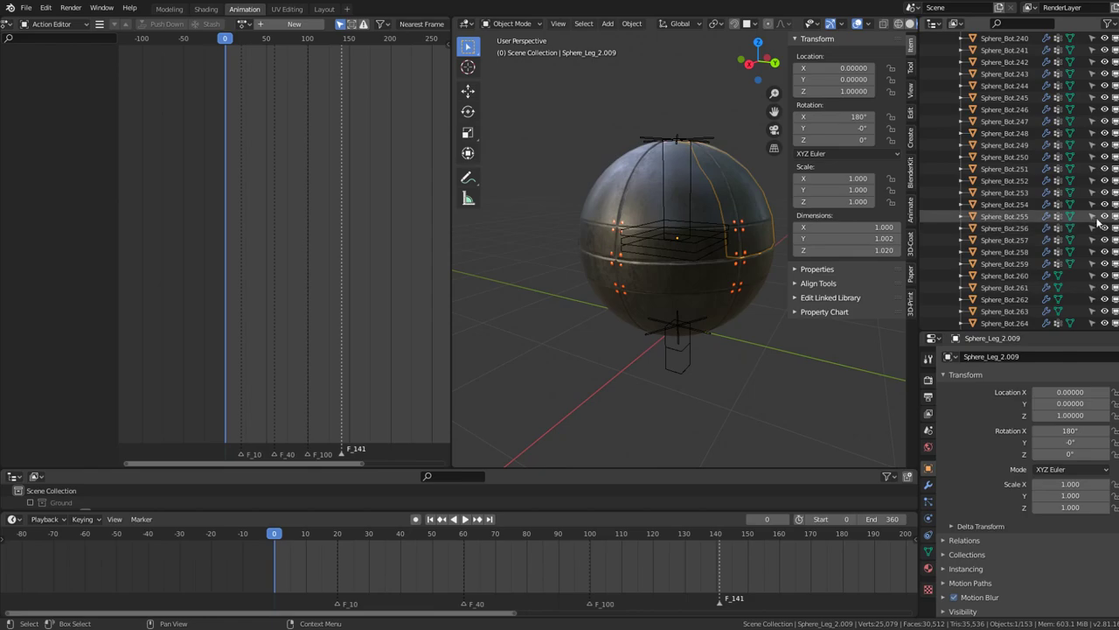
scroll(1098, 192, "up", 5)
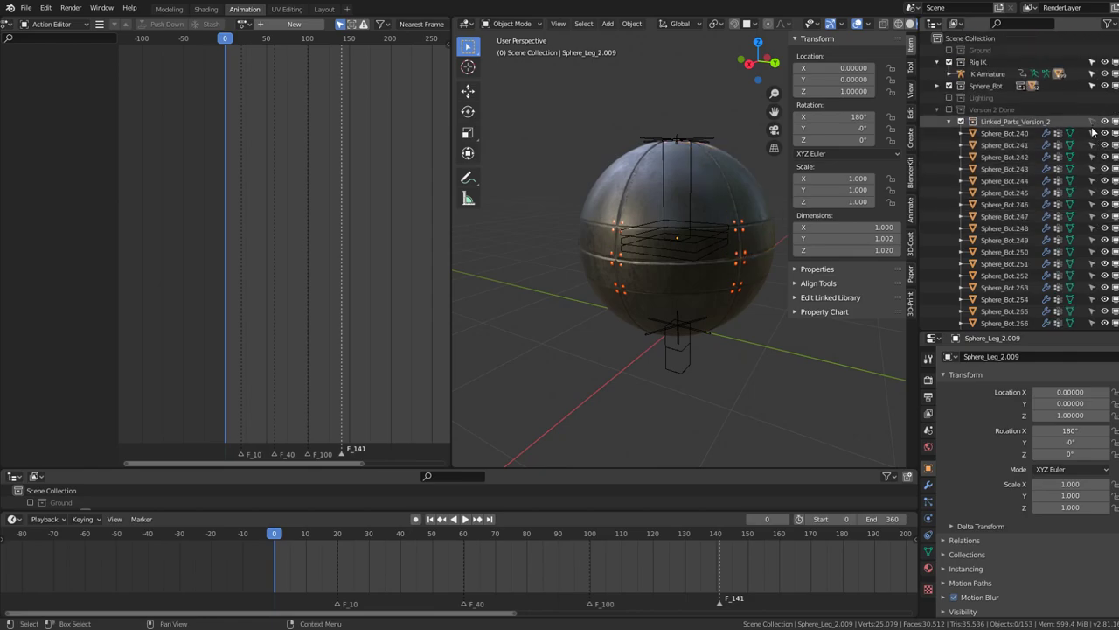
scroll(1094, 291, "down", 5)
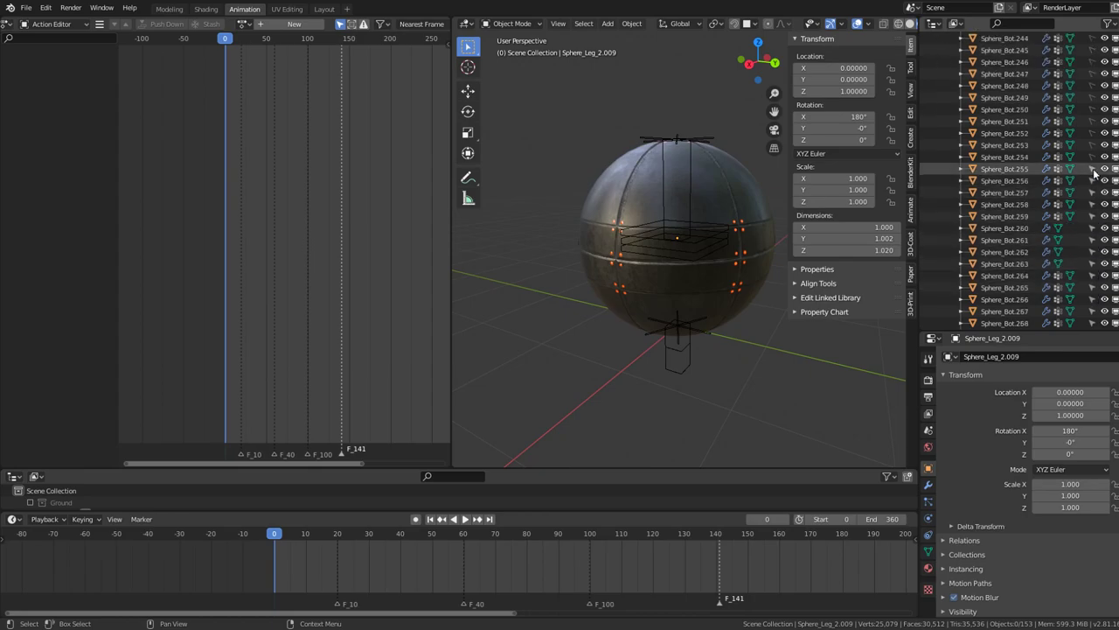
scroll(1093, 297, "down", 3)
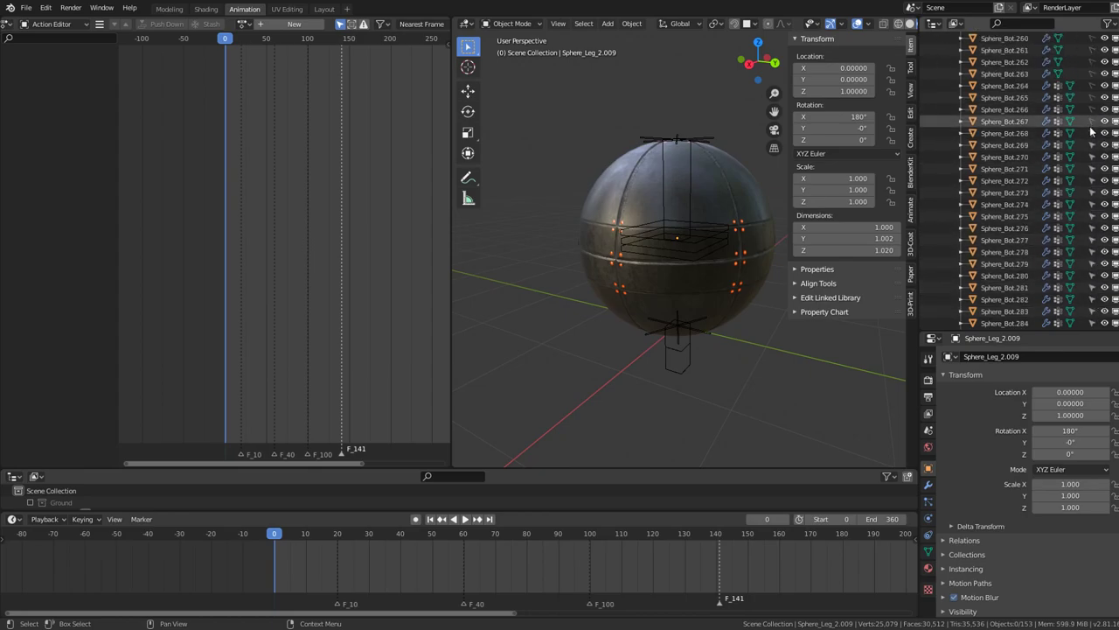
scroll(1092, 303, "down", 2)
scroll(1092, 304, "down", 2)
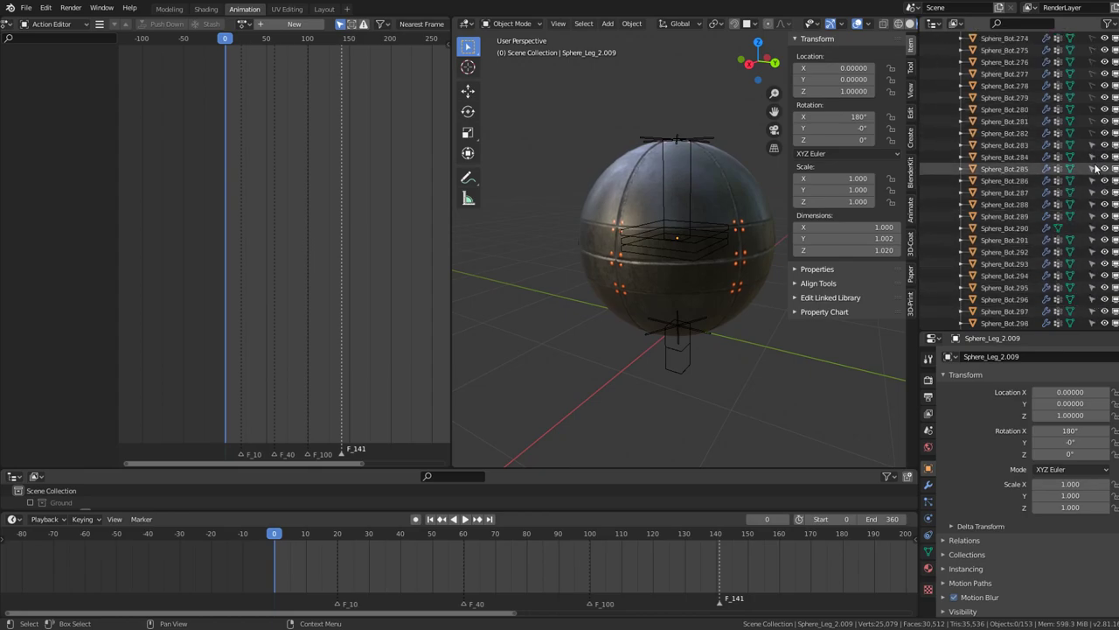
scroll(1092, 304, "down", 1)
scroll(1093, 305, "down", 1)
scroll(1093, 297, "down", 3)
scroll(1092, 219, "down", 4)
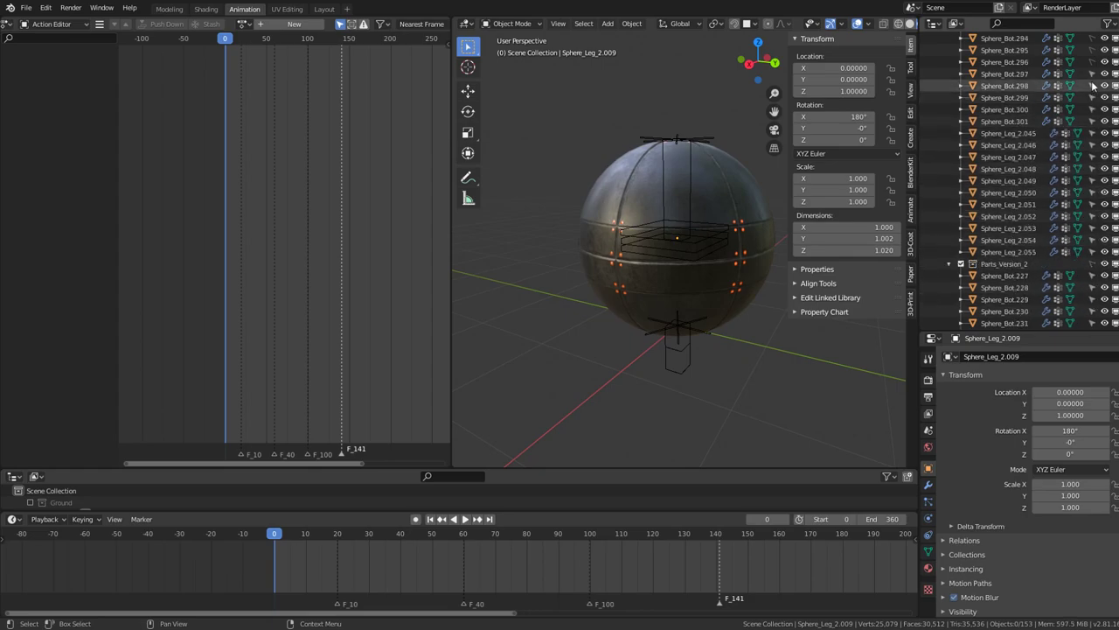
scroll(1091, 149, "down", 2)
scroll(1091, 264, "down", 3)
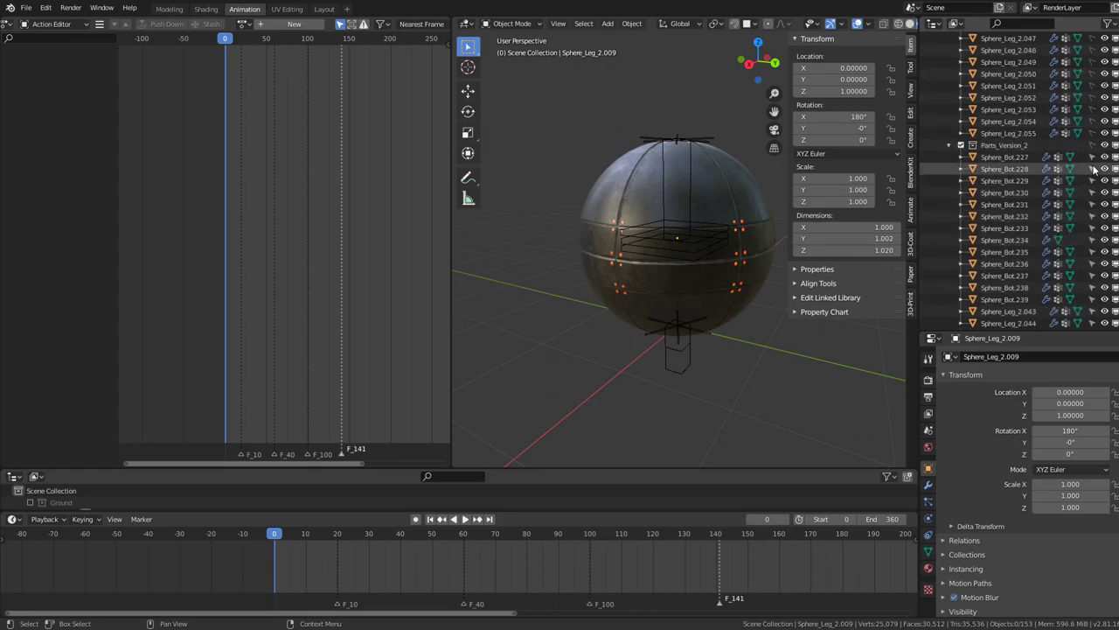
scroll(1092, 297, "down", 1)
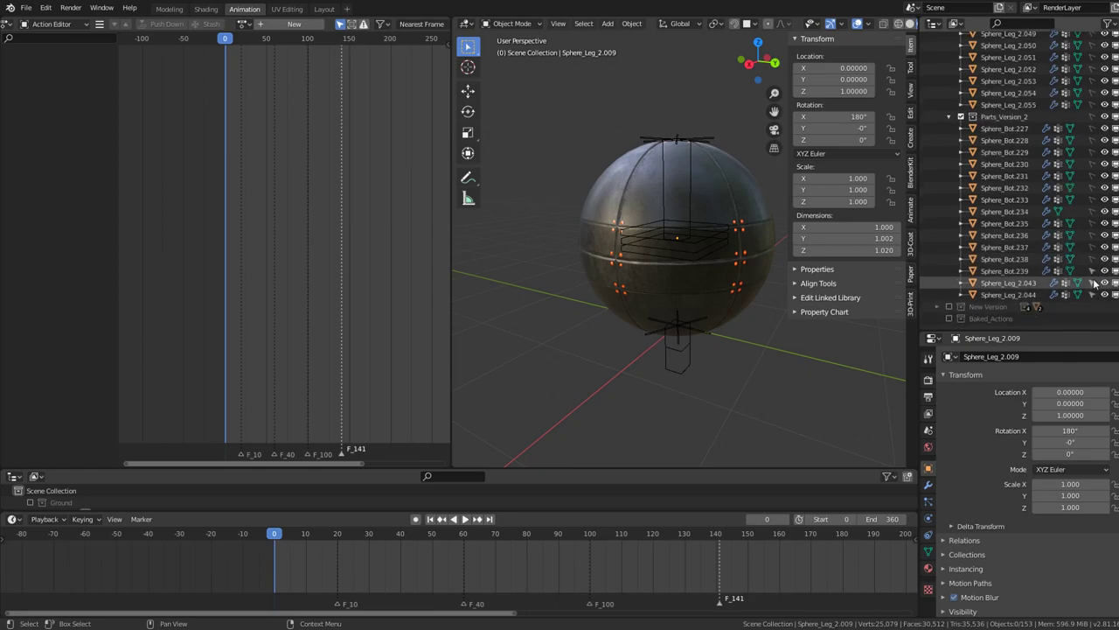
scroll(1084, 293, "up", 4)
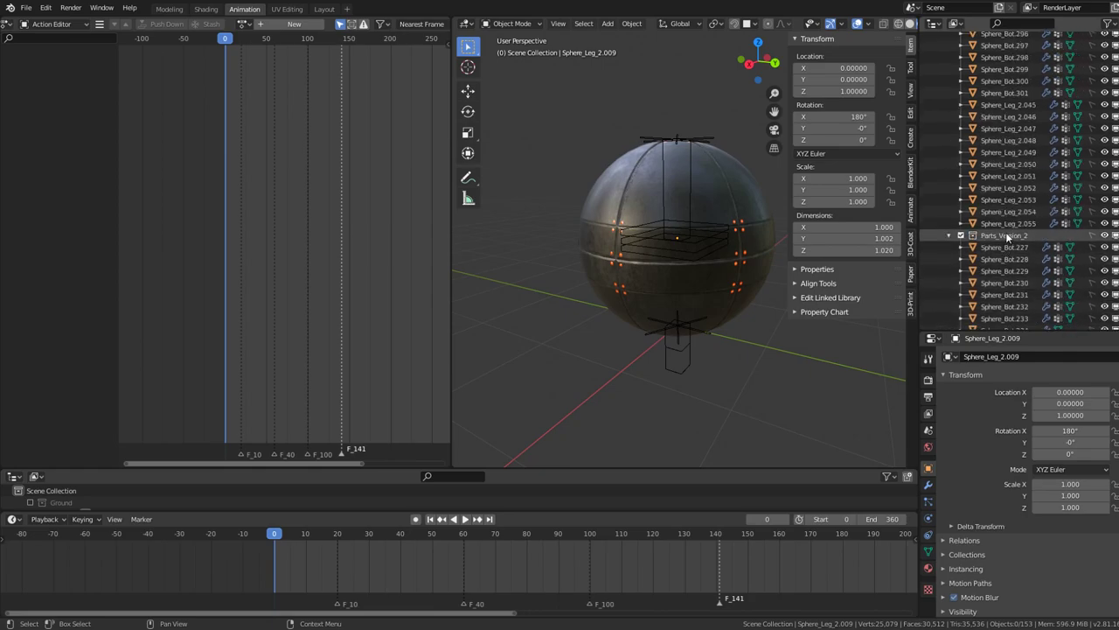
scroll(958, 238, "down", 3)
scroll(955, 233, "down", 6)
scroll(954, 229, "down", 4)
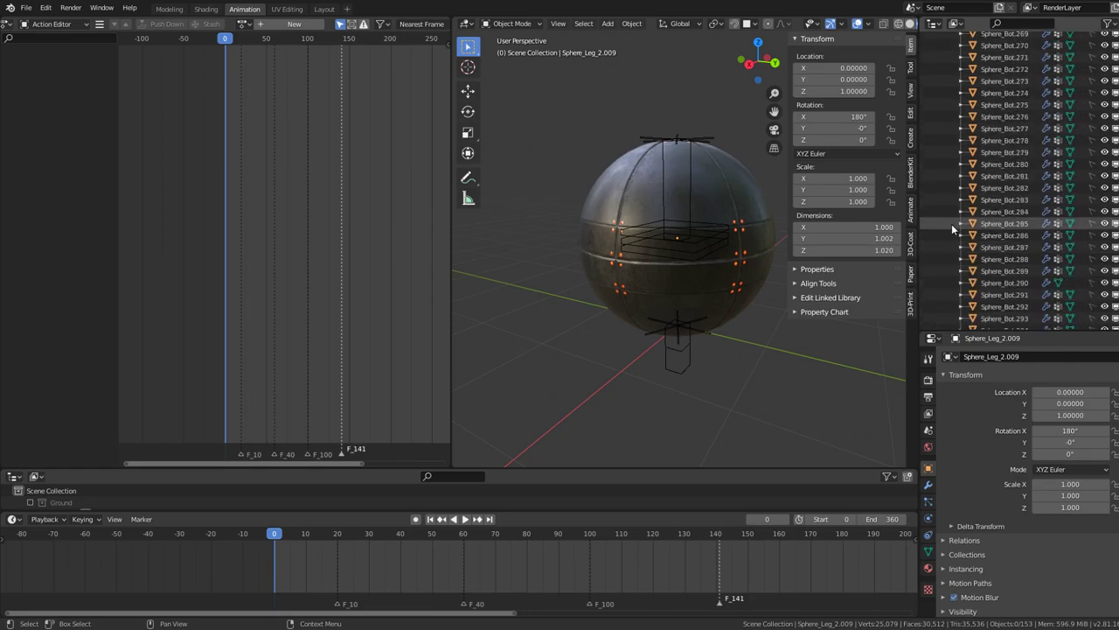
scroll(954, 227, "down", 2)
scroll(954, 228, "up", 6)
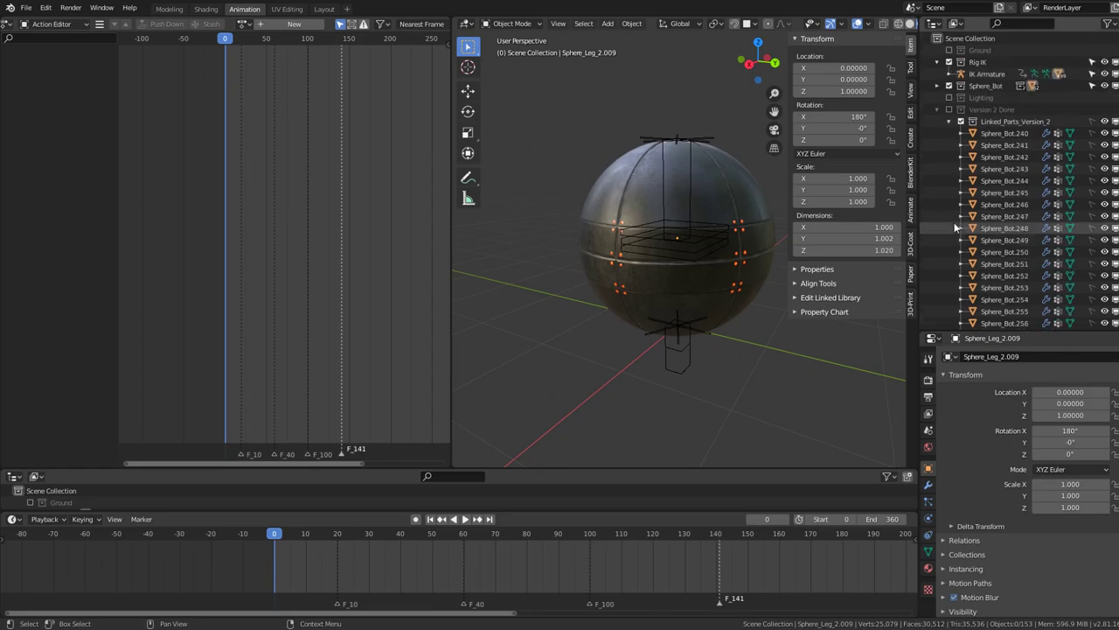
left_click(950, 123)
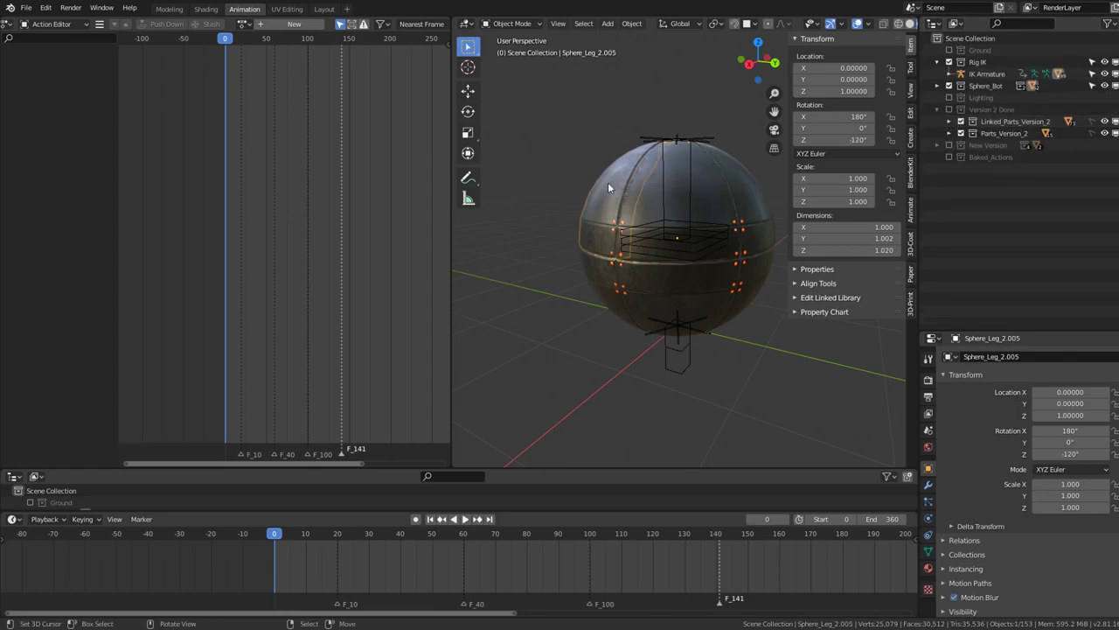
Test-rotate a shell piece, cancel it, and exclude the Sphere_Bot collection from the view layer
key("r")
key("Escape")
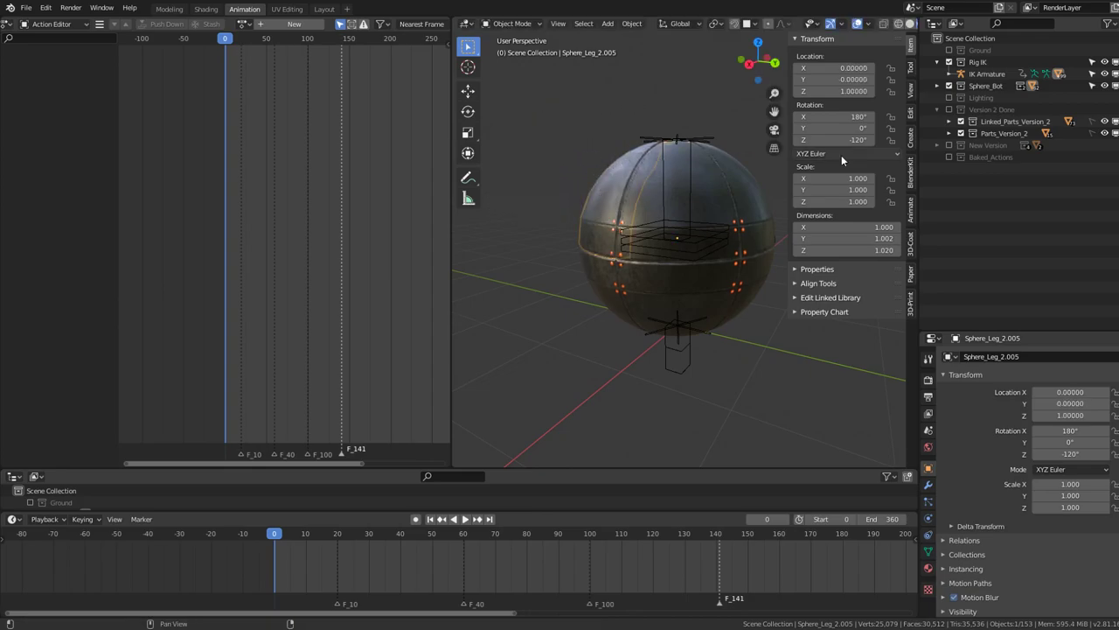
left_click(950, 86)
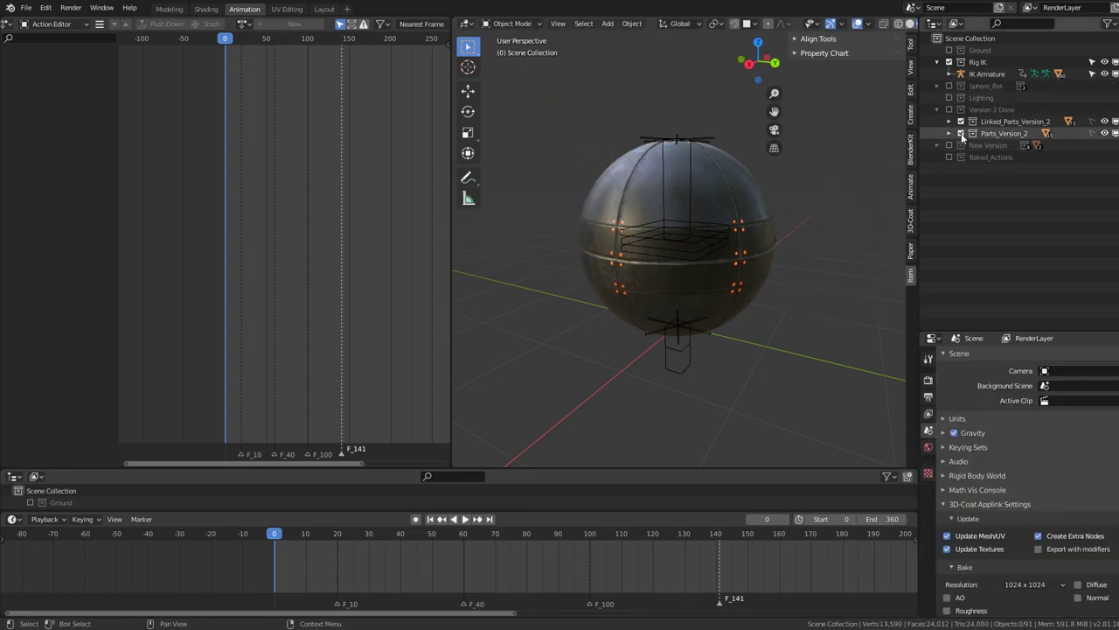
Put the IK Armature into Pose Mode and cancel a trial move of the Body bone
left_click(670, 147)
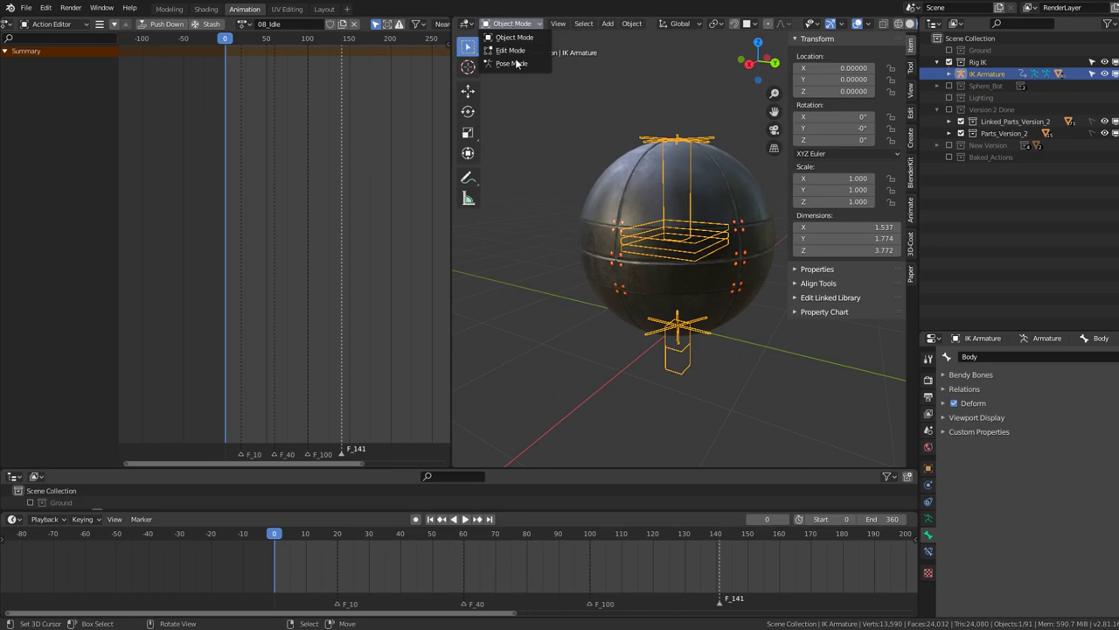
left_click(514, 63)
key("g")
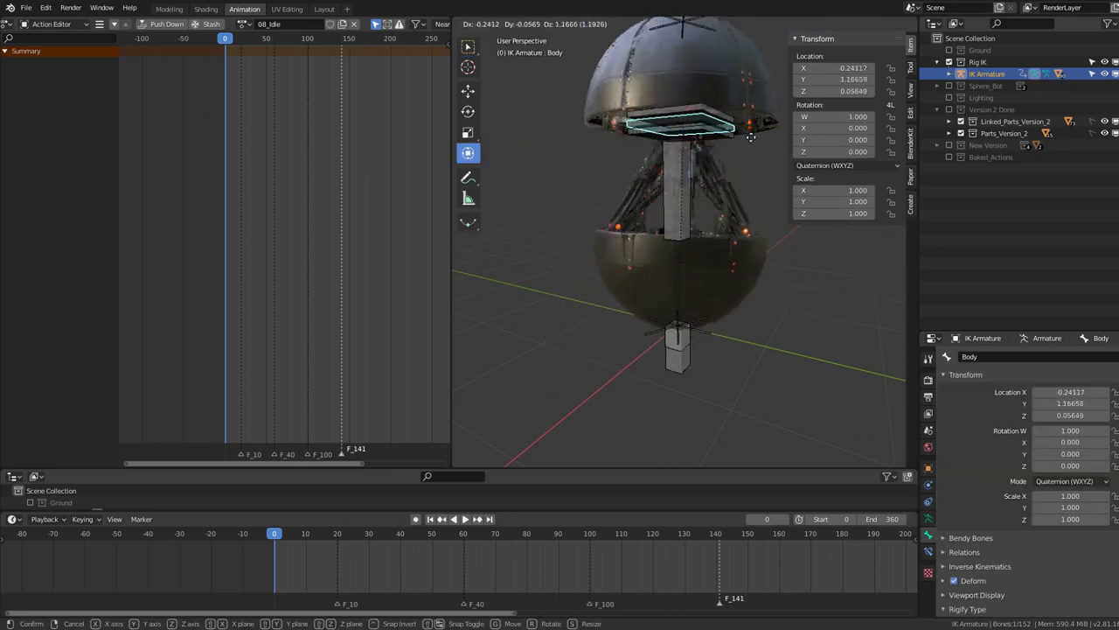
right_click(799, 178)
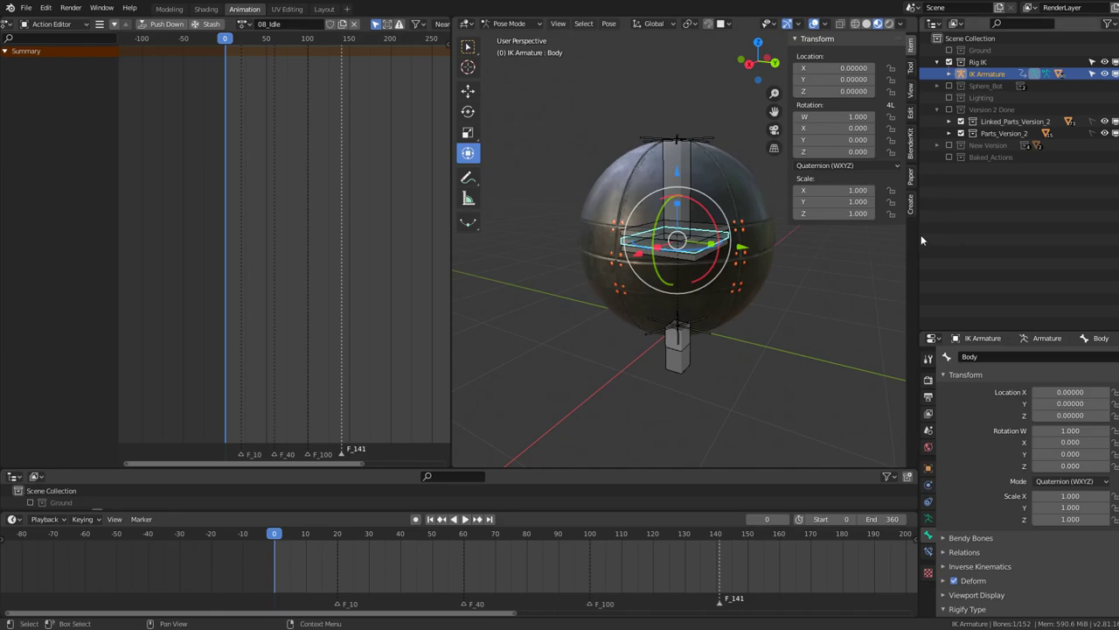
left_click_drag(920, 234, 950, 262)
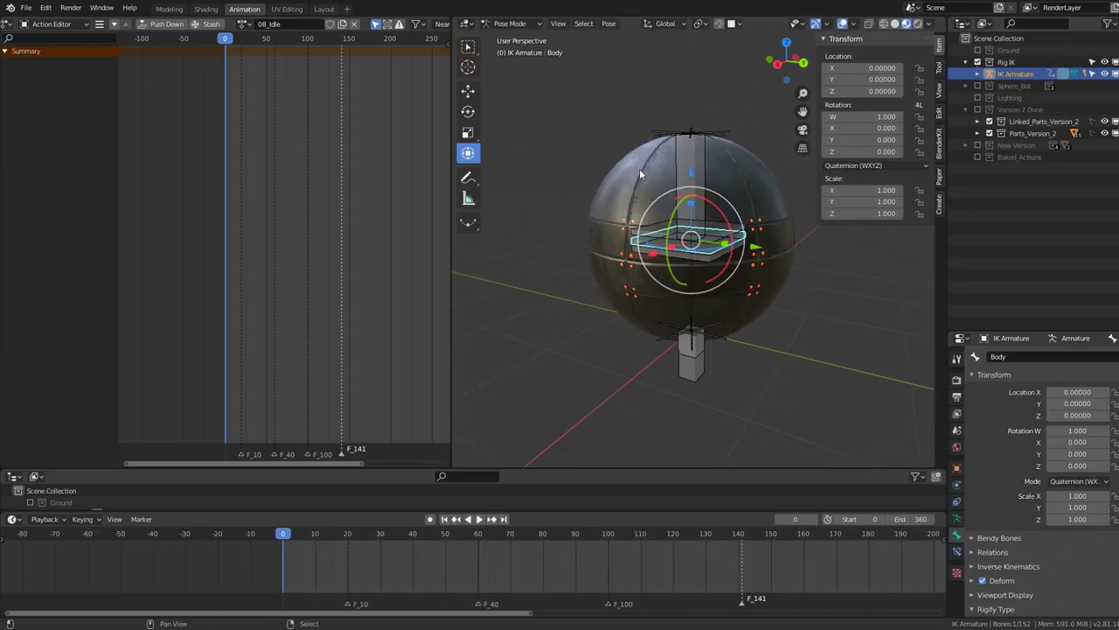
mouse_move(639, 172)
middle_mouse_down()
mouse_move(703, 350)
mouse_move(662, 363)
middle_mouse_up()
Show the Skeleton settings, hide Bone.001 at the sphere's centre, and select a leg bone
left_click(714, 324)
left_click(665, 362)
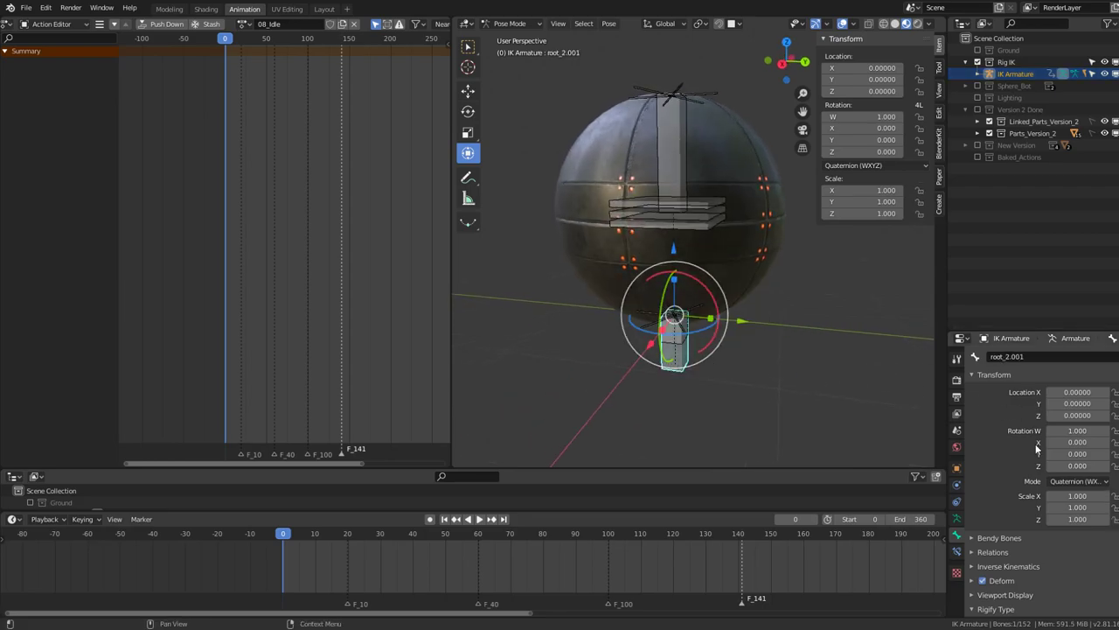
left_click(956, 518)
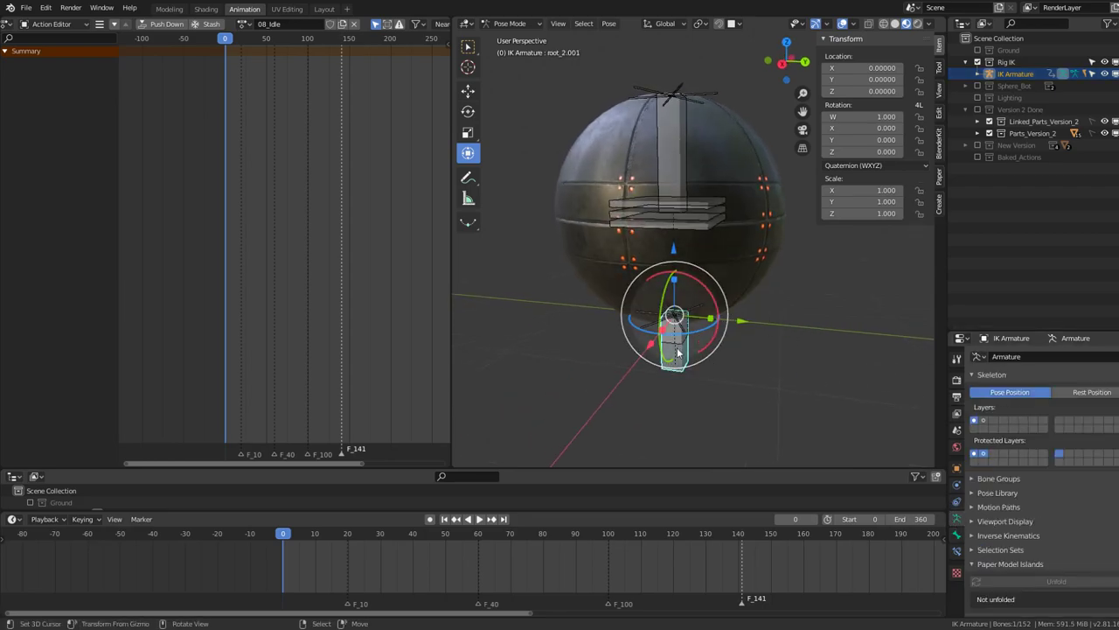
left_click(688, 194)
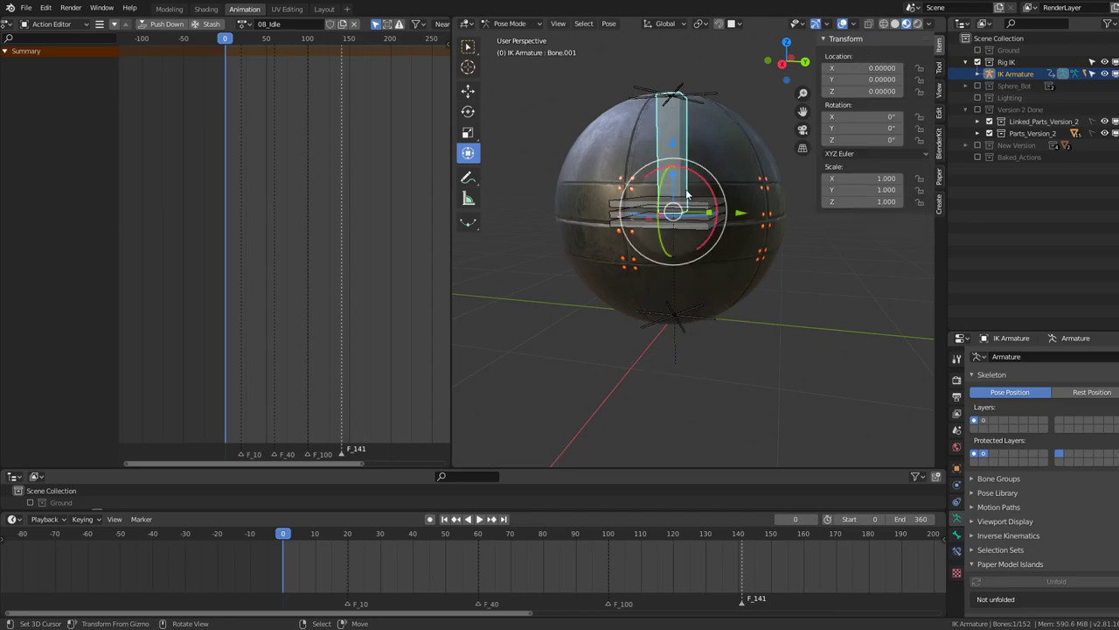
key("h")
left_click(692, 348)
Box-select the six leg bones under the sphere and scale them up
left_click_drag(749, 349, 612, 293)
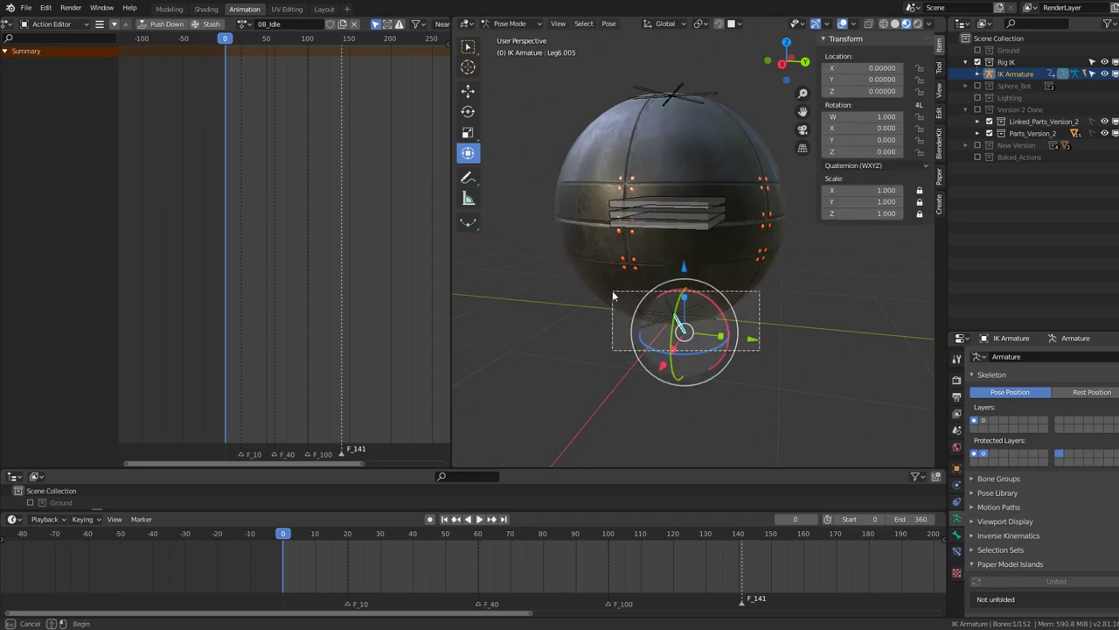
key("s")
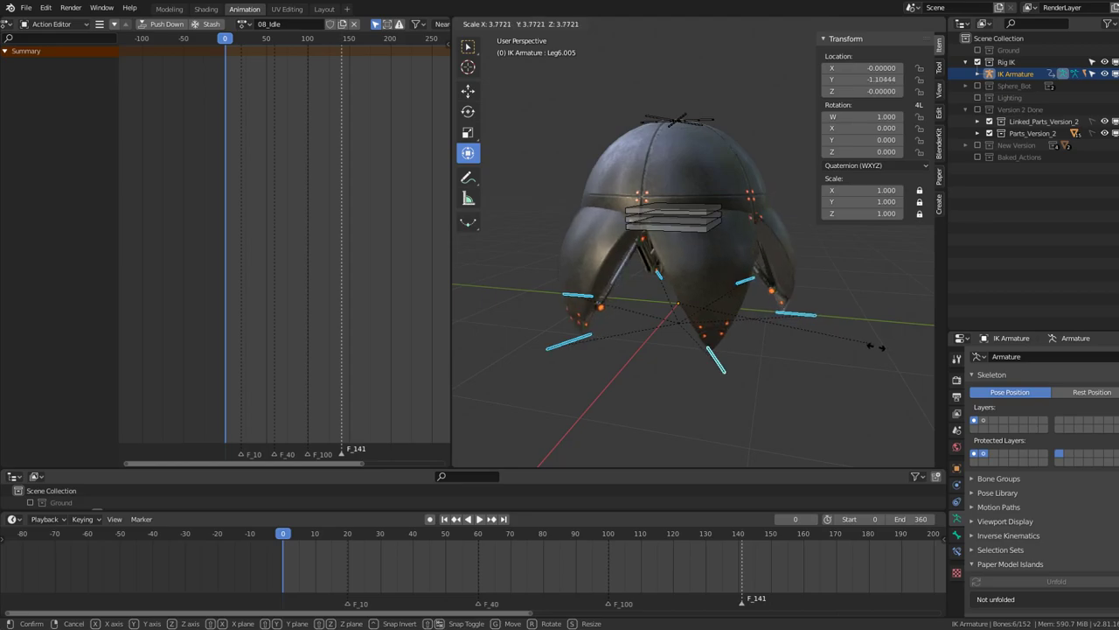
left_click(878, 348)
middle_click_drag(730, 231, 745, 264)
Raise the dome control bone Leg11.005 along Z, resetting and repositioning it
left_click(699, 205)
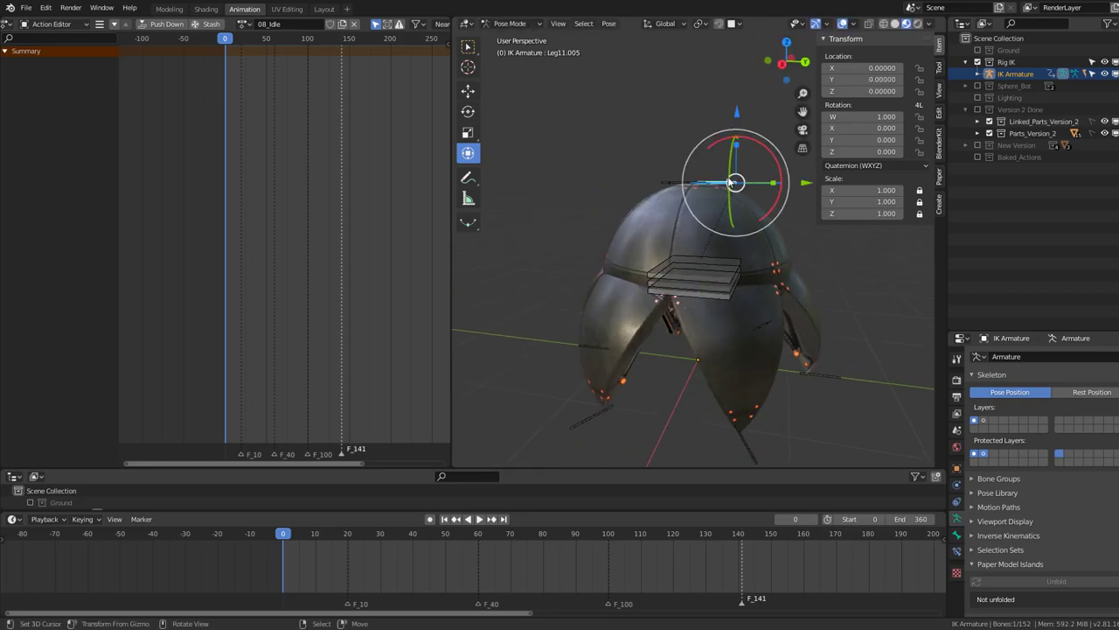
key("z")
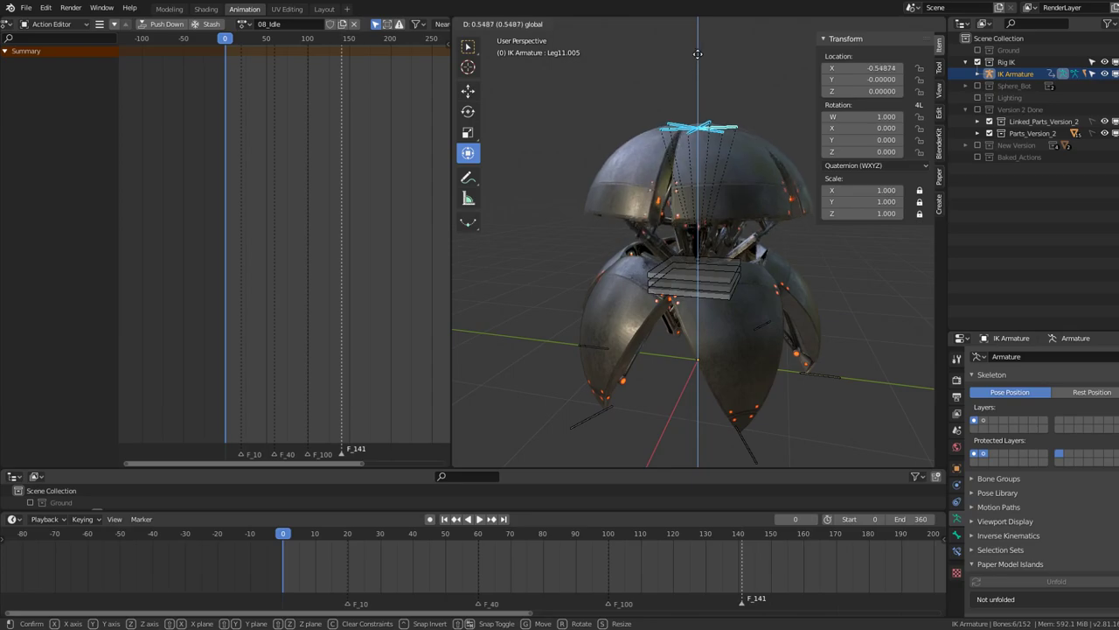
left_click(699, 56)
scroll(696, 105, "up", 1)
scroll(695, 158, "up", 2)
scroll(693, 204, "up", 2)
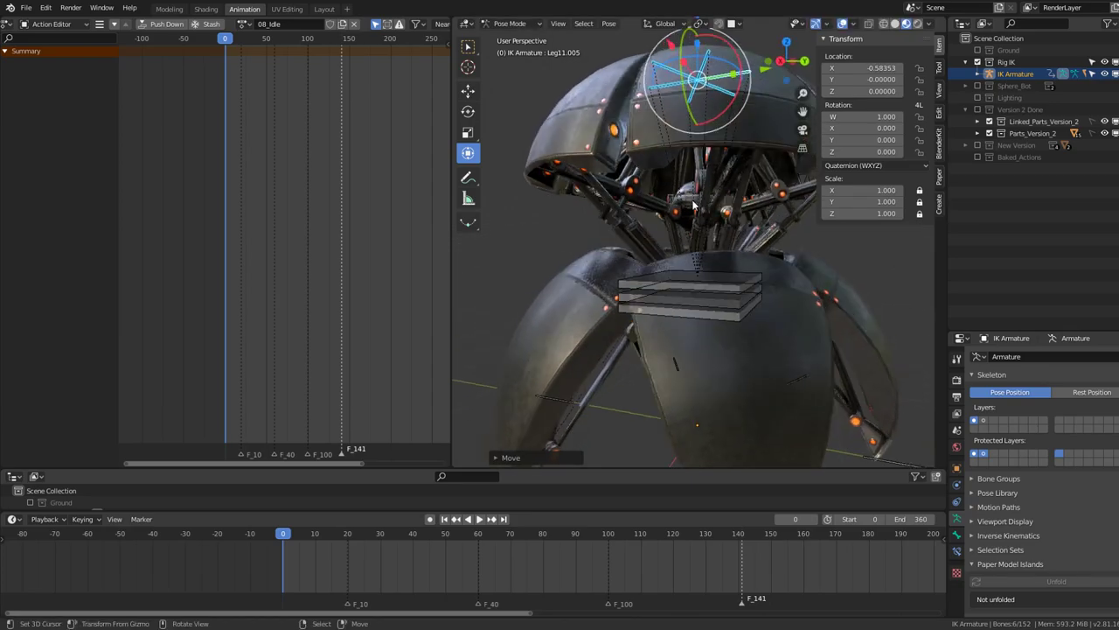
scroll(694, 219, "down", 3)
middle_click_drag(706, 249, 714, 249)
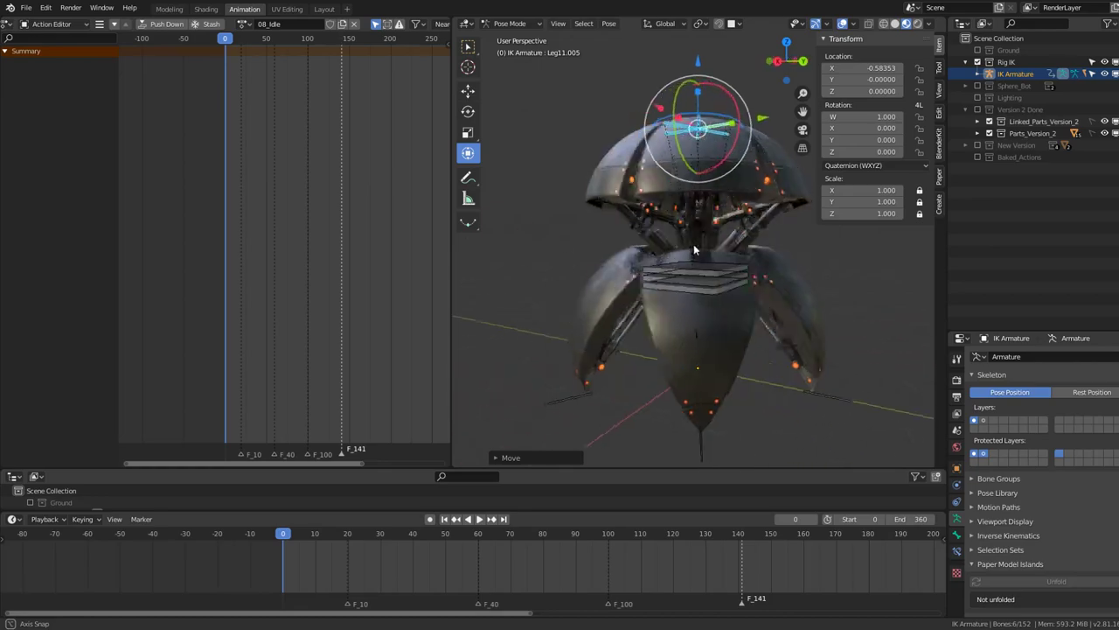
key("alt+g")
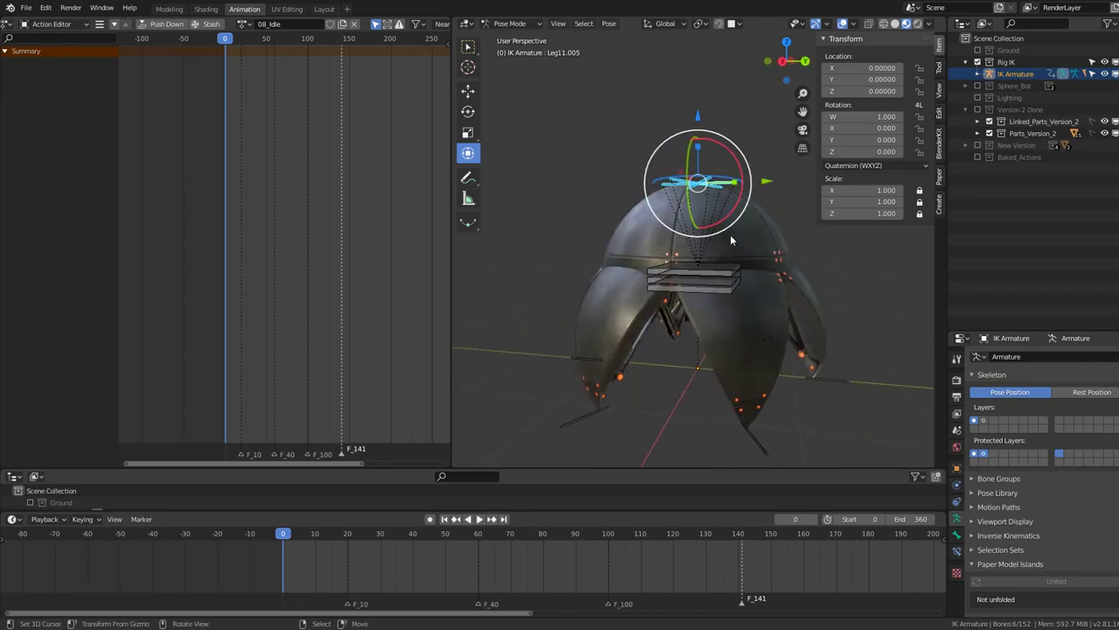
left_click(704, 85)
left_click_drag(704, 82, 704, 96)
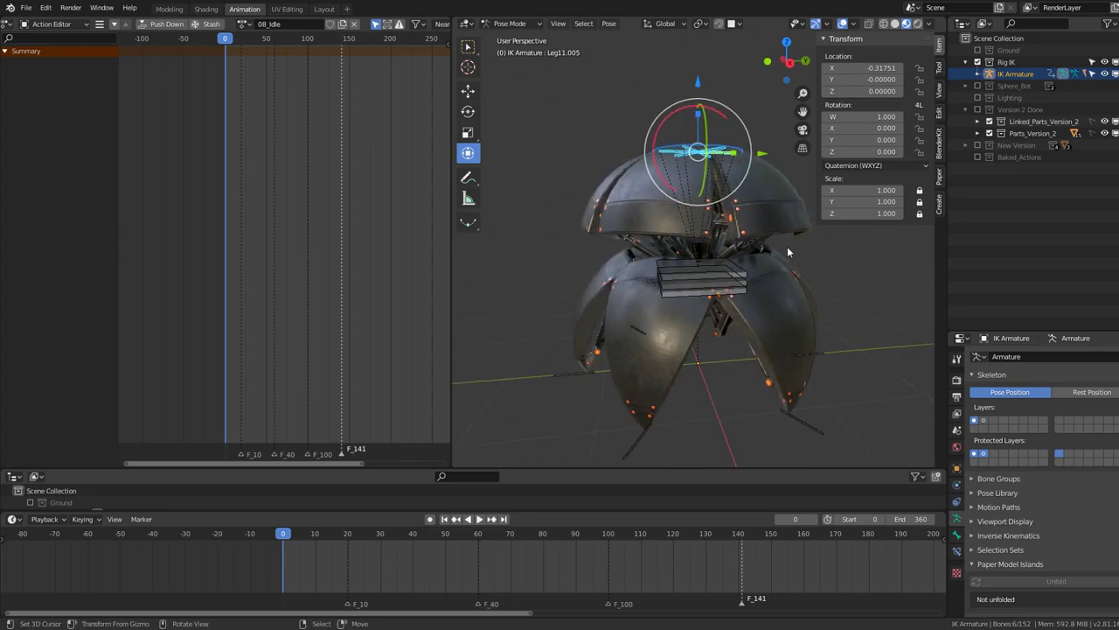
Scale the dome bones, lift them along Z, and scale them again
key("s")
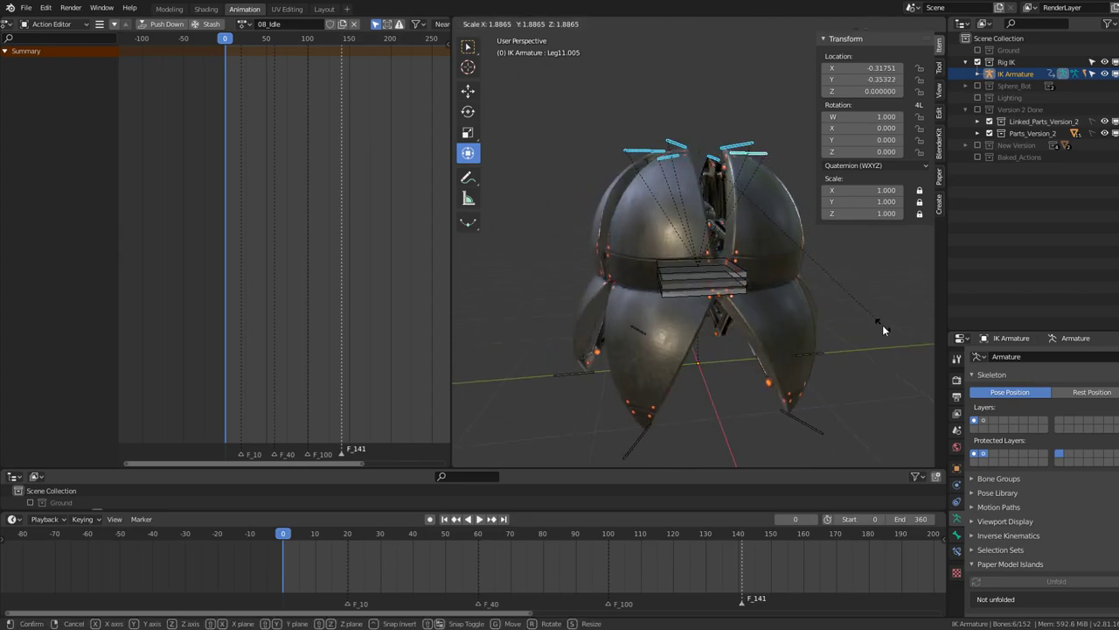
left_click(883, 330)
key("g")
key("z")
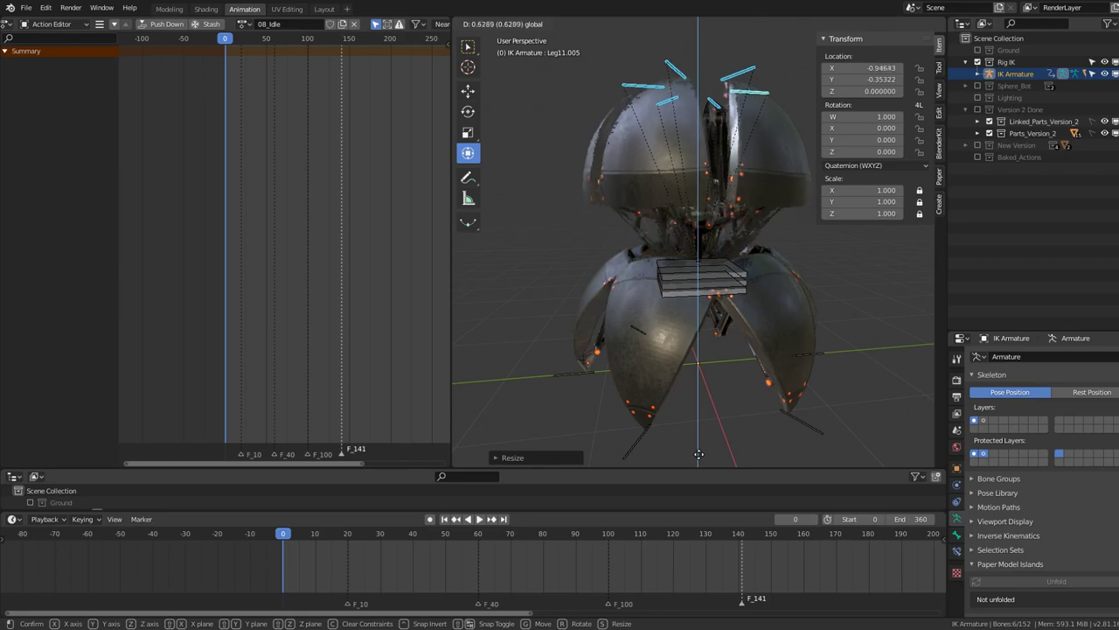
left_click(699, 46)
scroll(700, 48, "up", 4)
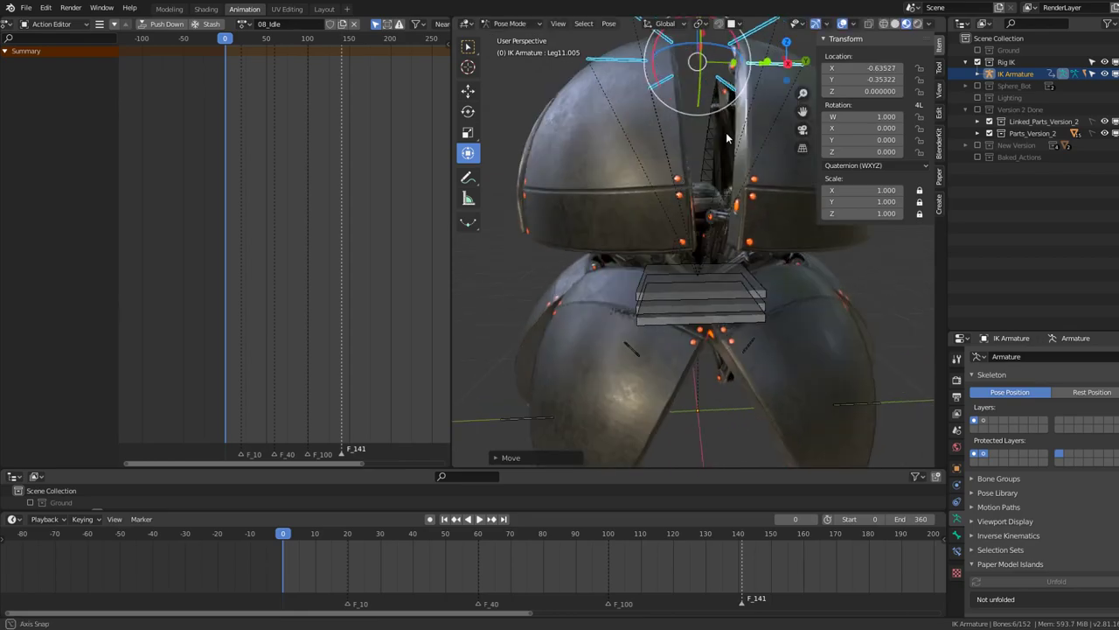
mouse_move(726, 132)
middle_mouse_down()
mouse_move(607, 122)
mouse_move(712, 162)
middle_mouse_up()
scroll(713, 162, "down", 3)
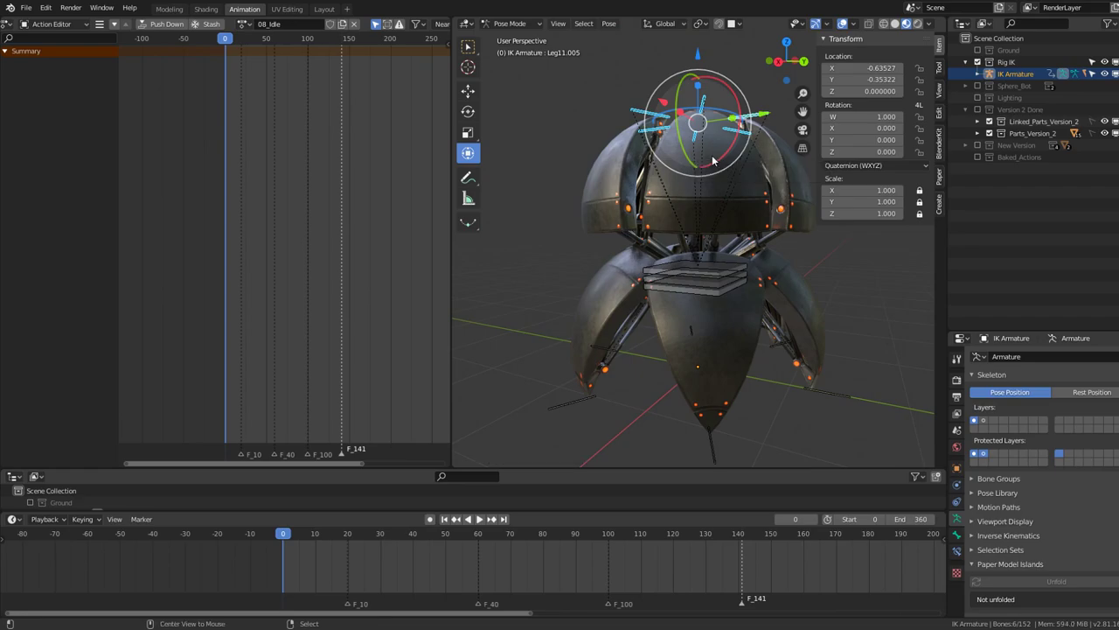
mouse_move(714, 160)
middle_mouse_down()
mouse_move(750, 175)
mouse_move(756, 229)
middle_mouse_up()
key("s")
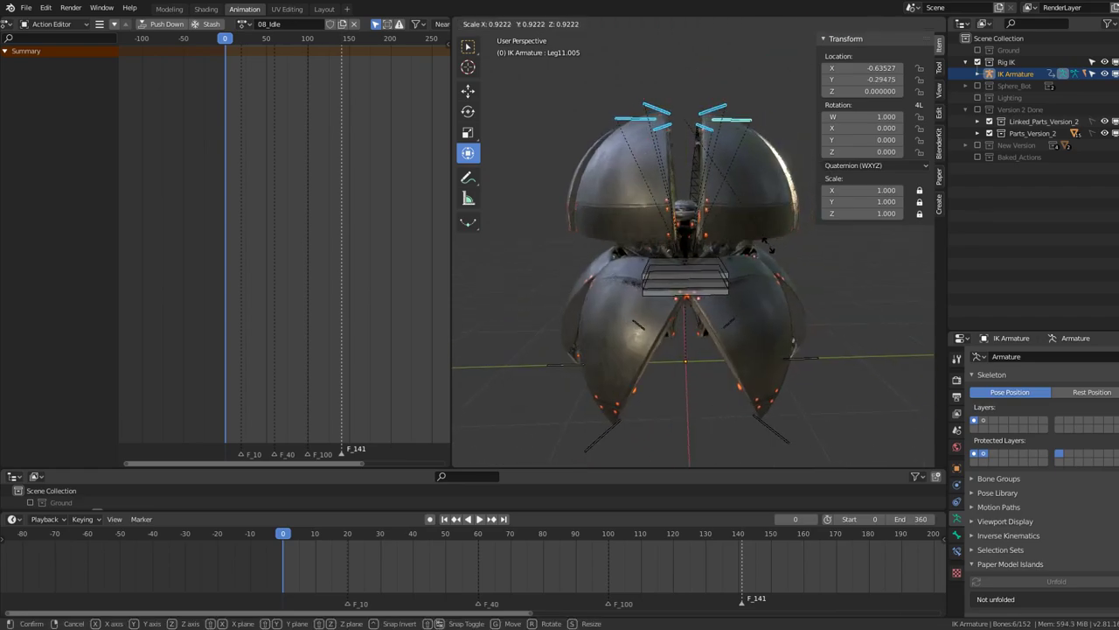
left_click(756, 250)
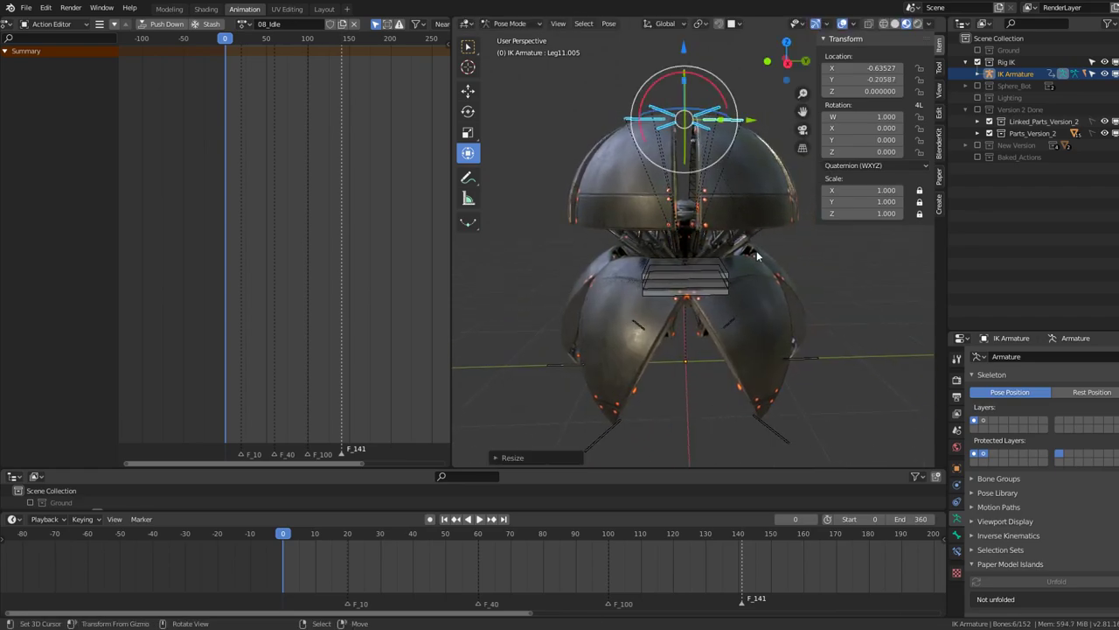
scroll(756, 250, "up", 2)
middle_click_drag(756, 250, 733, 224)
Lift the Body bone straight up along Z to separate the dome from the shell
left_click(701, 222)
key("g")
key("z")
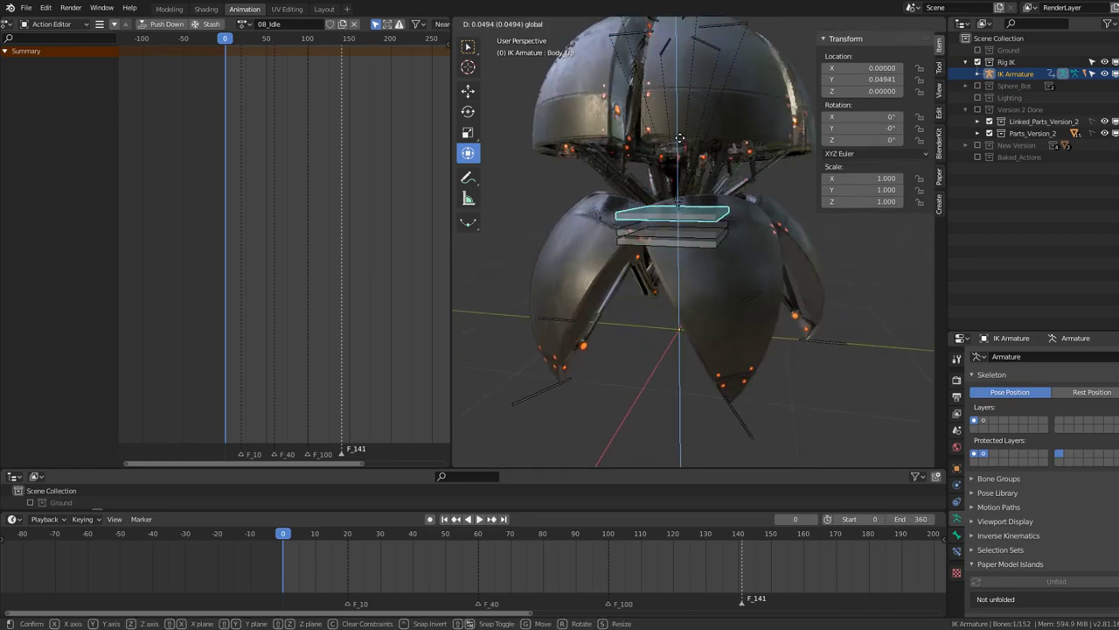
key("Escape")
left_click(712, 236)
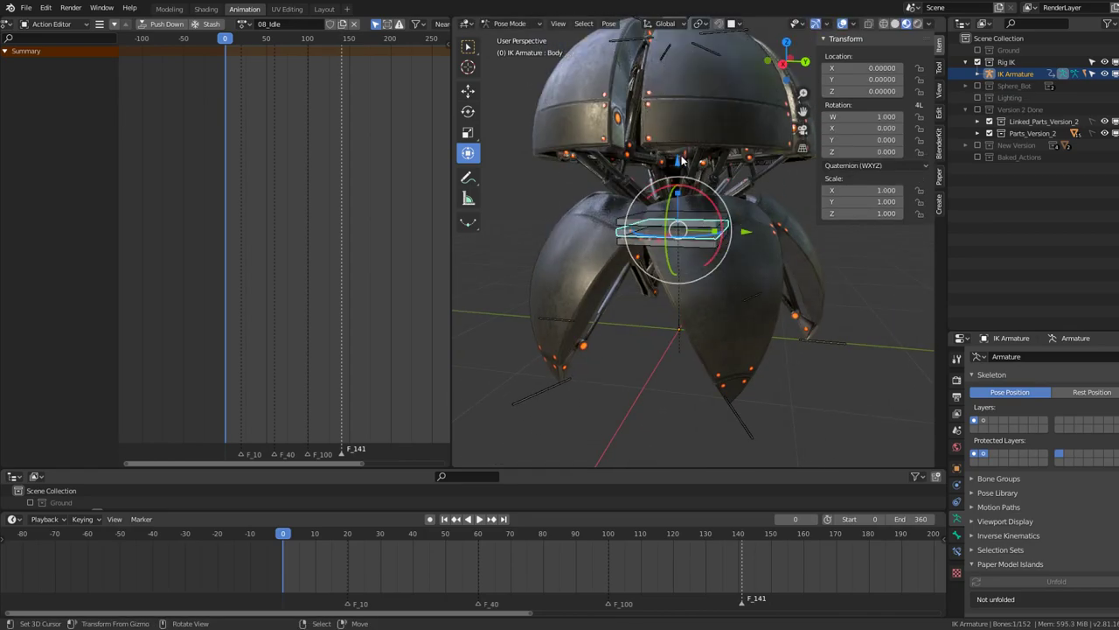
key("g")
key("z")
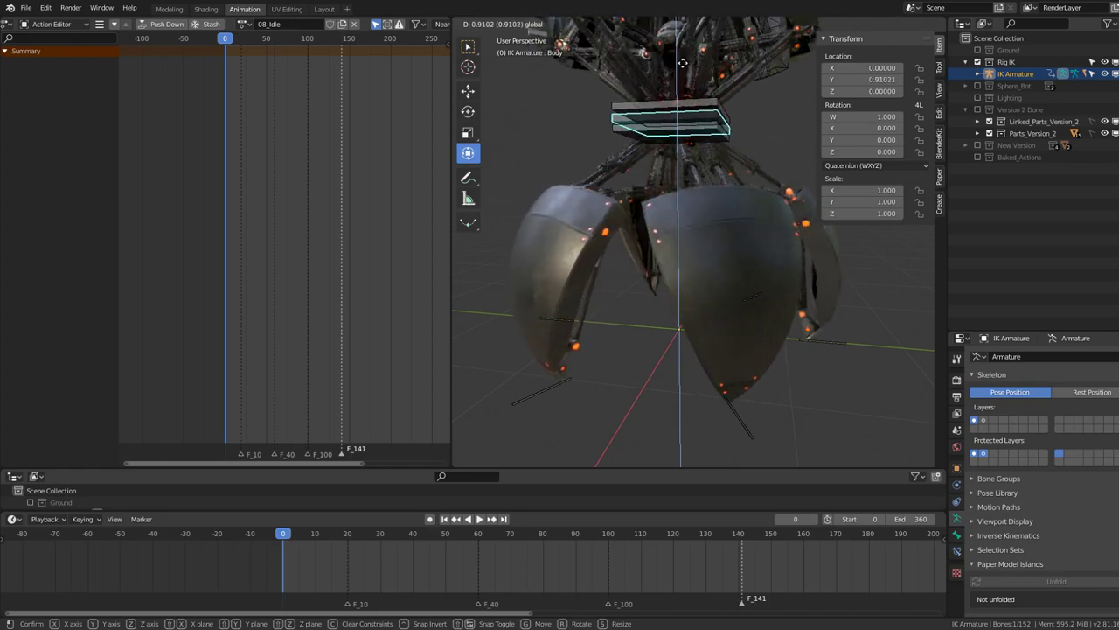
left_click(682, 110)
scroll(675, 210, "down", 3)
mouse_move(682, 109)
middle_mouse_down()
mouse_move(675, 210)
mouse_move(600, 202)
mouse_move(914, 224)
middle_mouse_up()
scroll(914, 224, "up", 2)
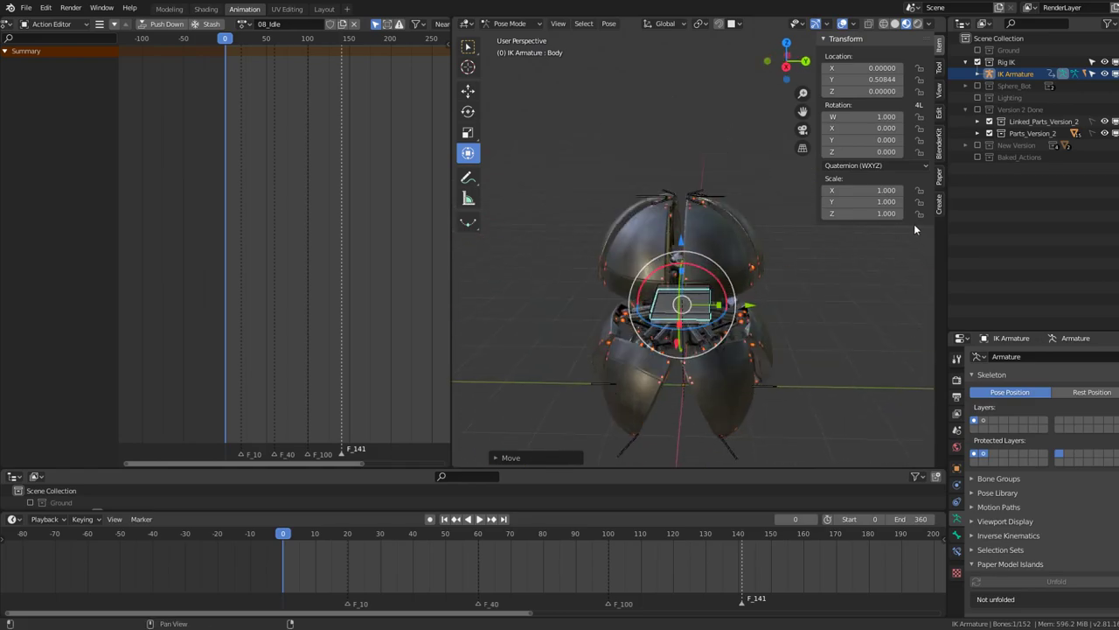
Move the bottom tip bone Leg6.005 to shift the lower shell
left_click_drag(954, 239, 1000, 238)
mouse_move(875, 262)
middle_mouse_down()
mouse_move(834, 277)
mouse_move(751, 226)
mouse_move(831, 156)
mouse_move(787, 182)
middle_mouse_up()
left_click(694, 422)
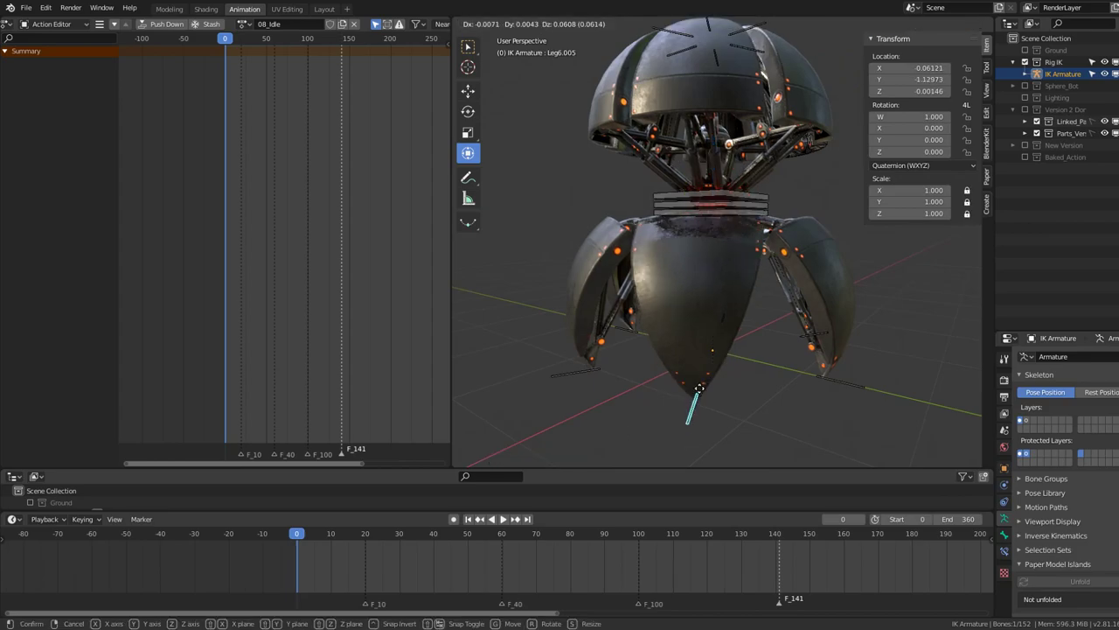
left_click_drag(685, 376, 674, 351)
mouse_move(674, 350)
middle_mouse_down()
mouse_move(752, 299)
mouse_move(768, 307)
middle_mouse_up()
Box-select the six upper dome bones, scale them apart and raise them along Z
key("b")
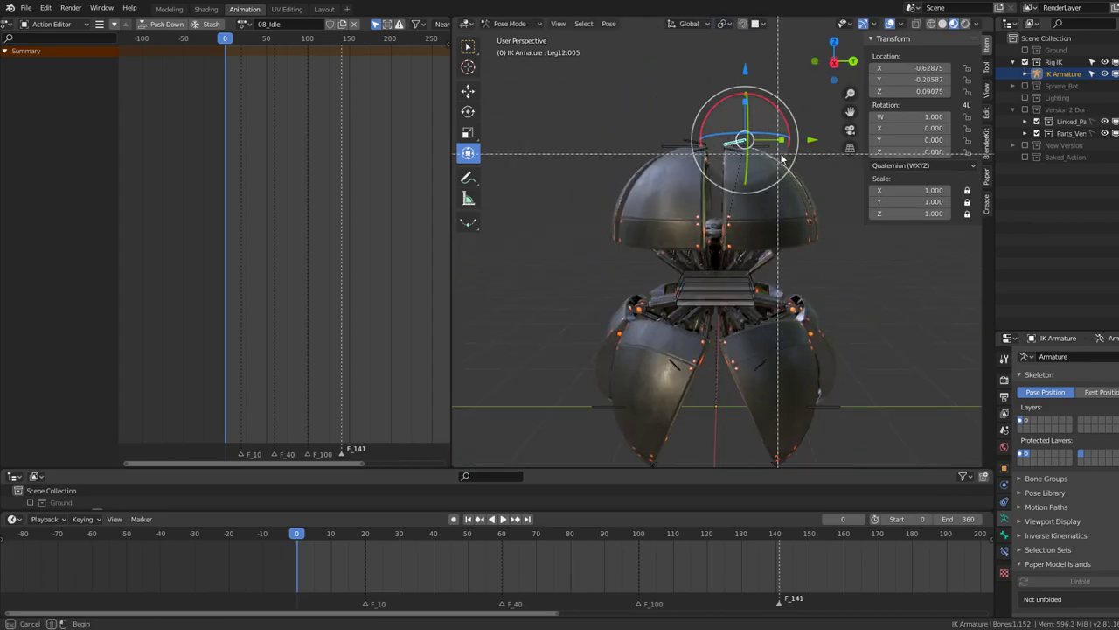
left_click_drag(650, 127, 649, 125)
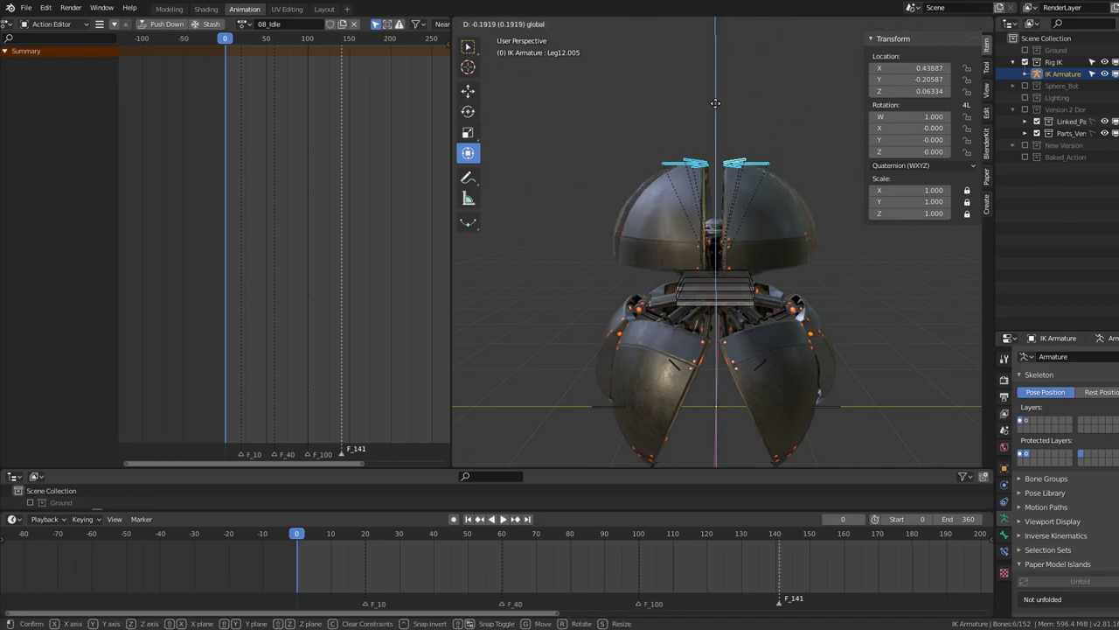
left_click(744, 172)
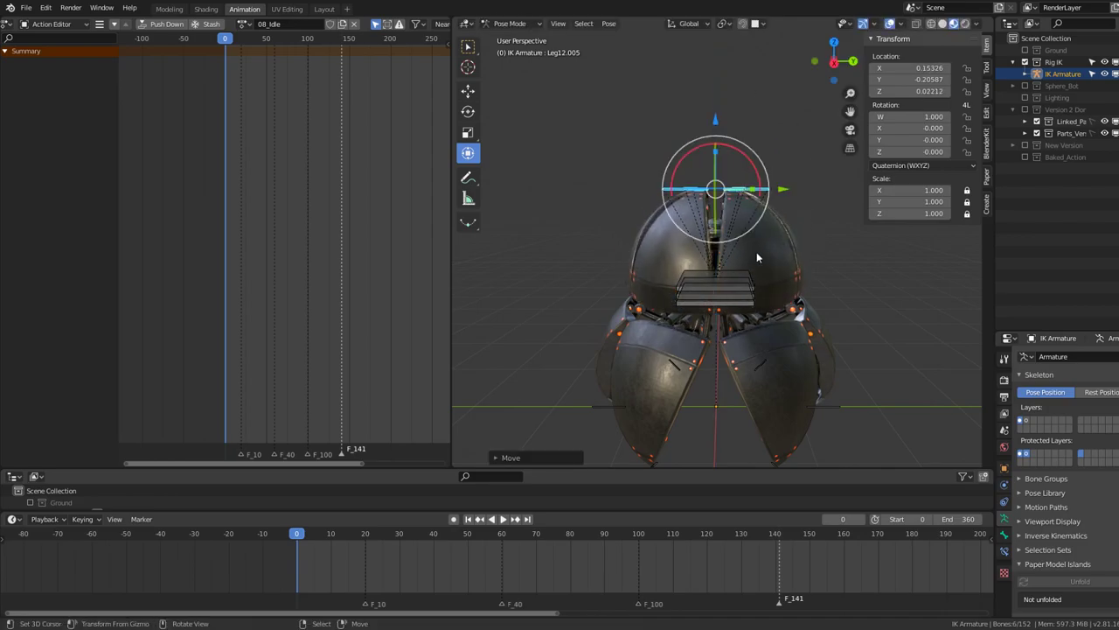
key("s")
left_click(834, 231)
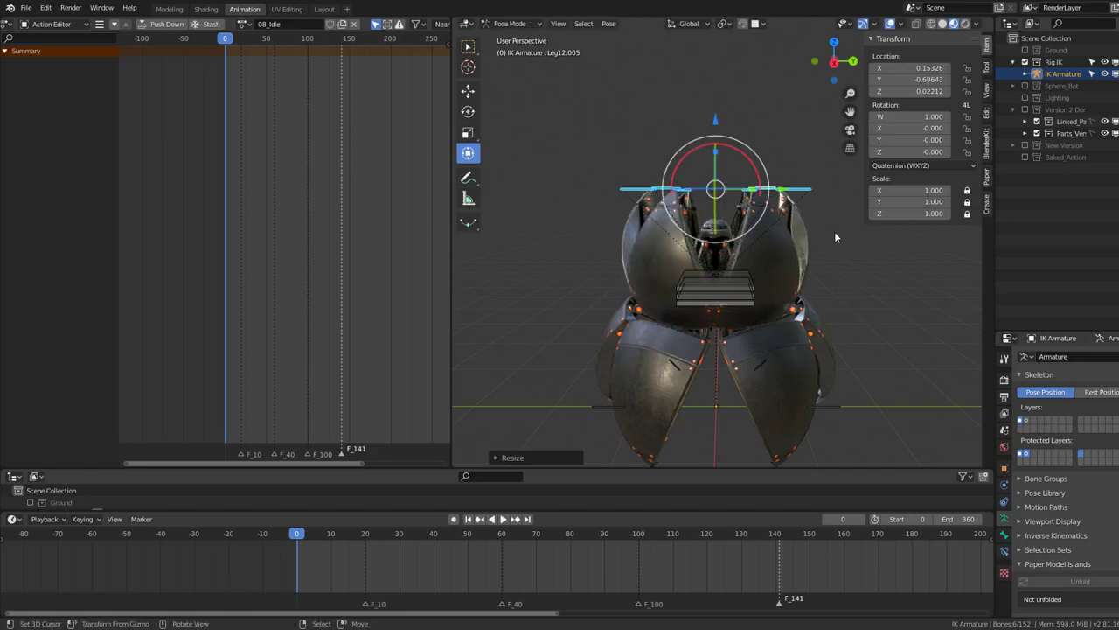
key("g")
key("z")
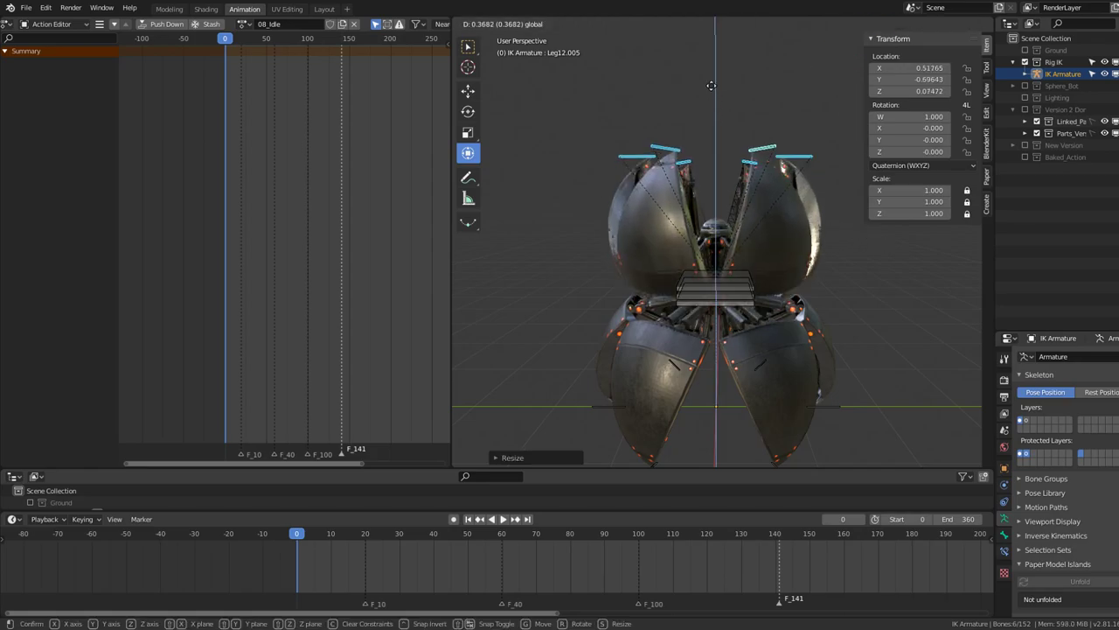
left_click(712, 90)
Show the armature layer with the yellow leg bones in Skeleton Layers
scroll(729, 180, "up", 5)
mouse_move(729, 181)
middle_mouse_down()
mouse_move(672, 159)
mouse_move(760, 205)
mouse_move(740, 283)
mouse_move(725, 205)
mouse_move(788, 172)
middle_mouse_up()
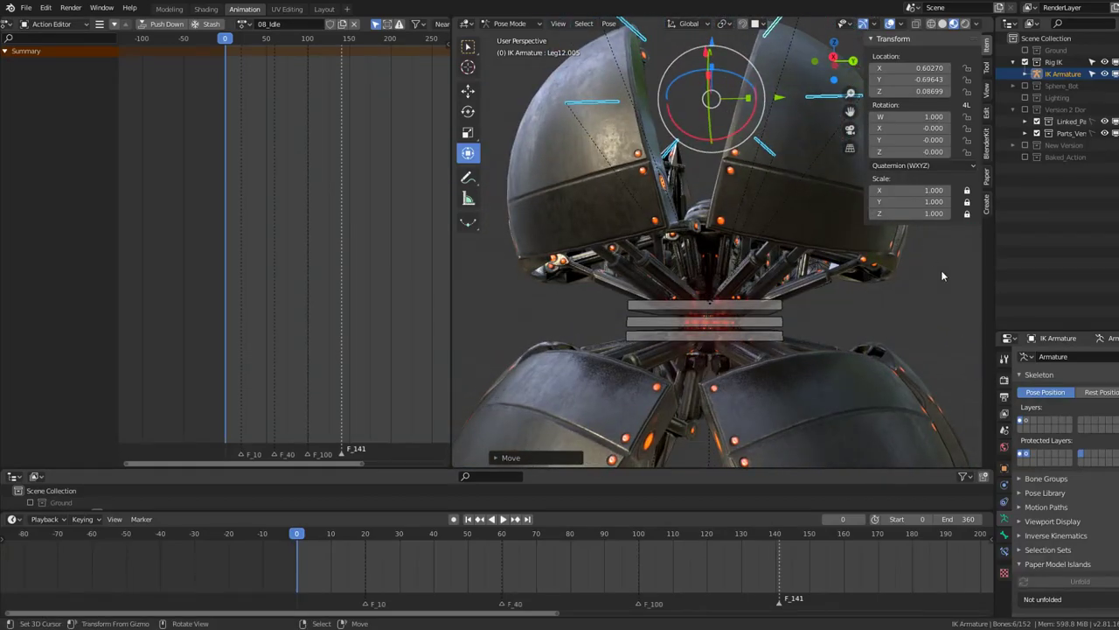
scroll(942, 275, "down", 4)
middle_click_drag(903, 249, 787, 237)
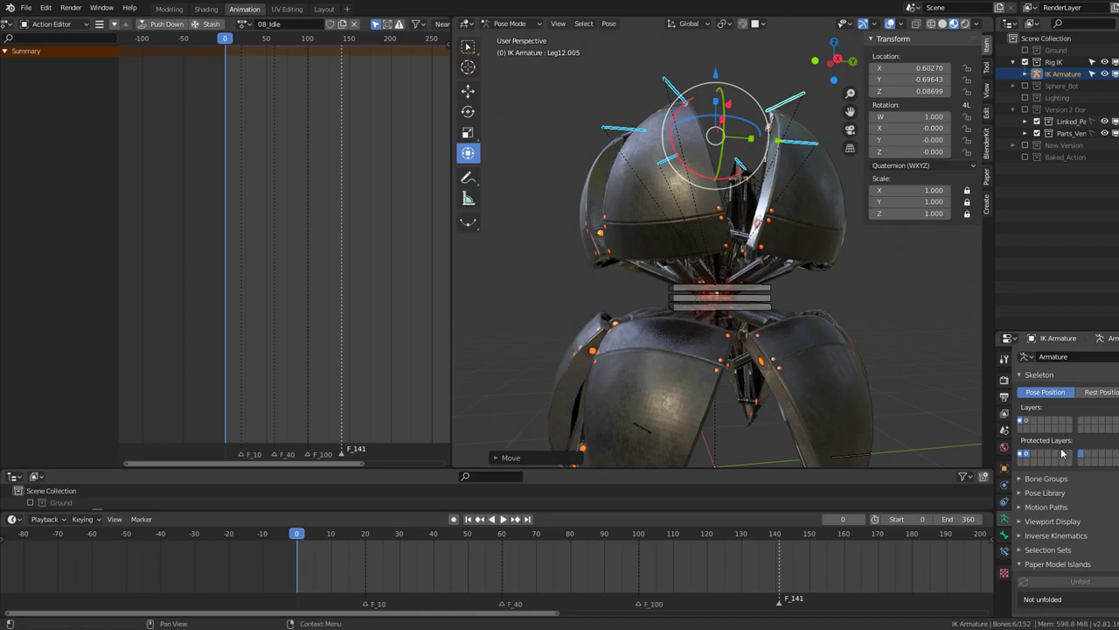
left_click(1032, 423)
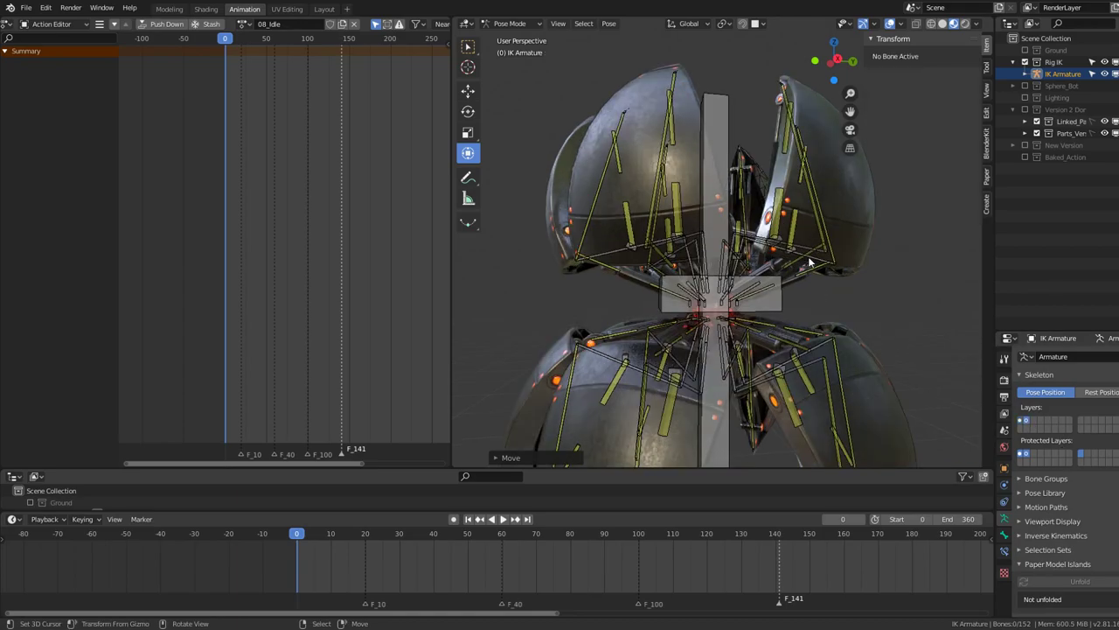
Test-rotate leg bone Leg11.002, cancel back to rest, then select Leg12.003
left_click(810, 261)
left_click(822, 262)
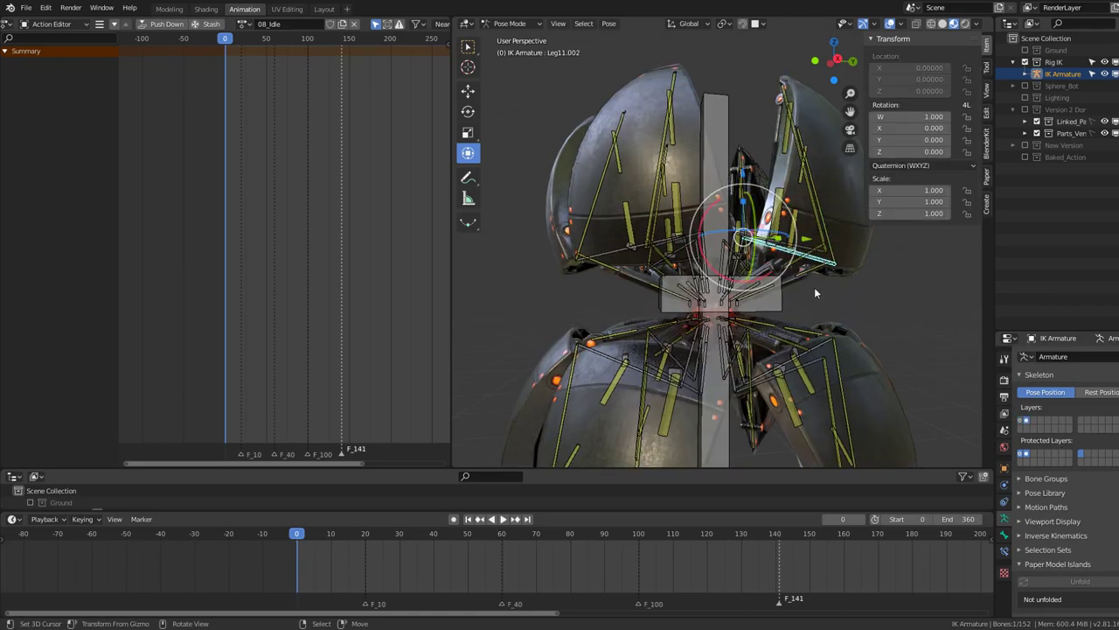
key("r")
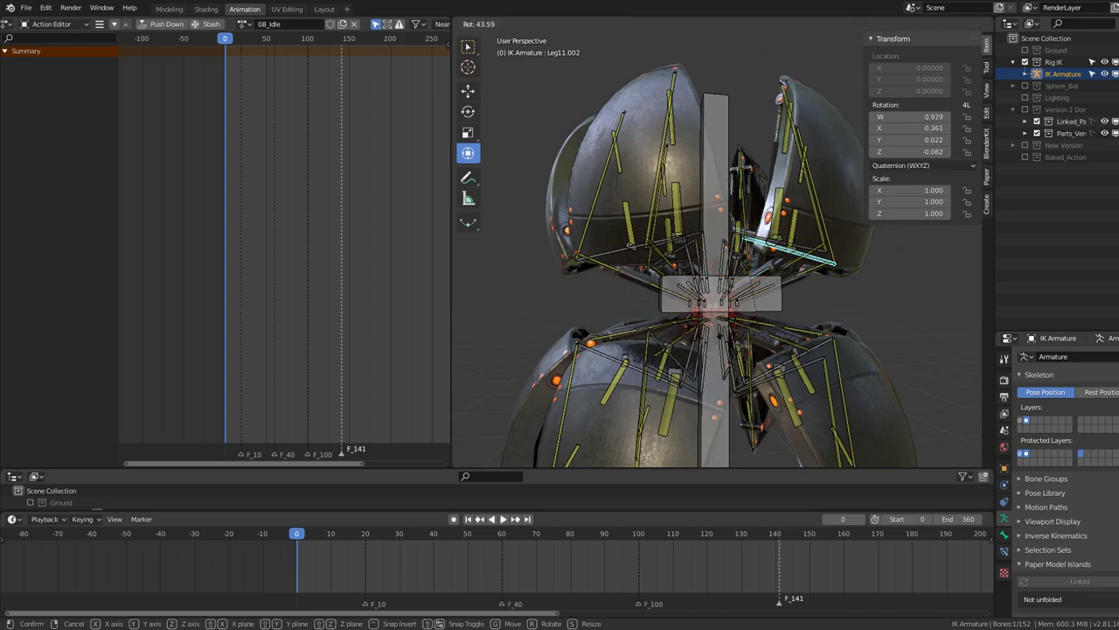
key("Escape")
middle_click_drag(734, 314, 771, 308)
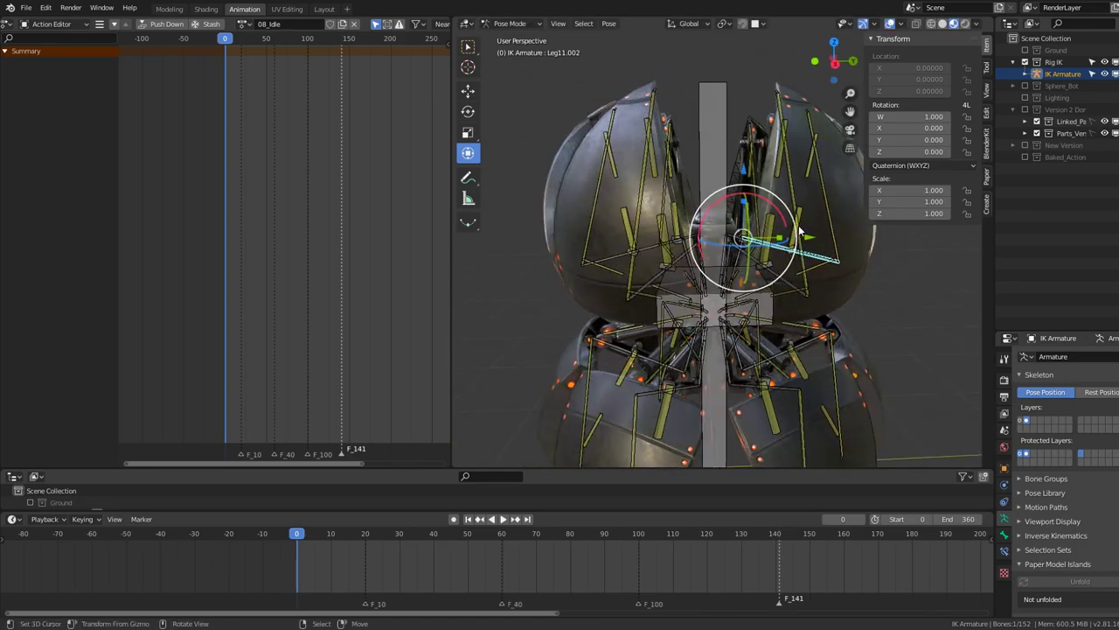
left_click(797, 267)
mouse_move(797, 267)
middle_mouse_down()
mouse_move(777, 283)
mouse_move(759, 357)
mouse_move(1090, 306)
middle_mouse_up()
scroll(741, 304, "up", 5)
scroll(750, 324, "down", 5)
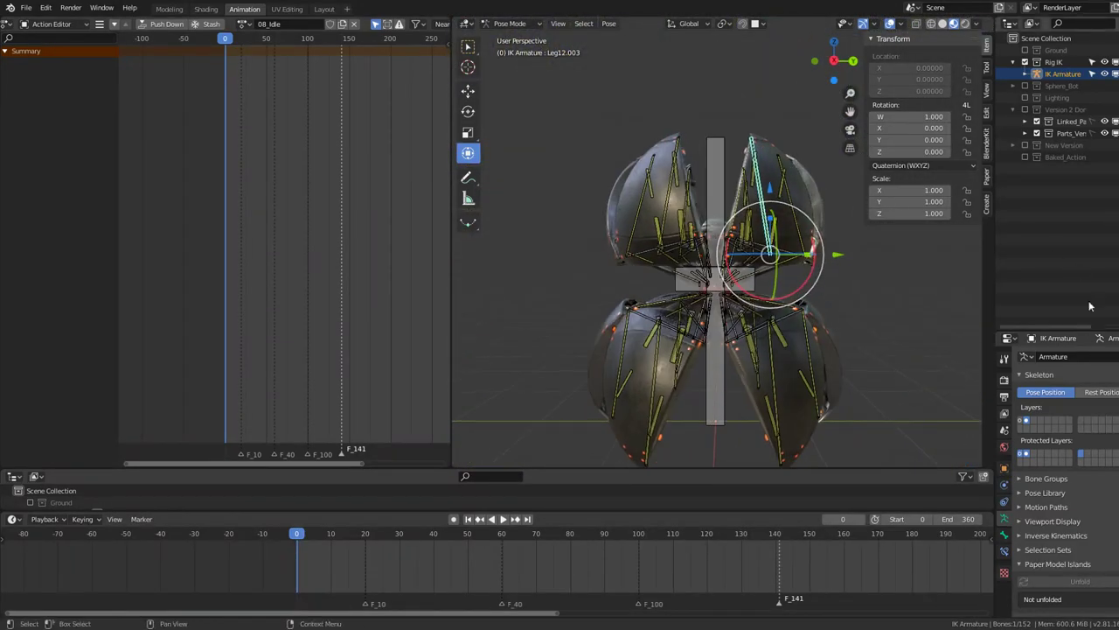
Hide the yellow leg-bone layer and select a dome control bone near the central rings
left_click(1022, 420)
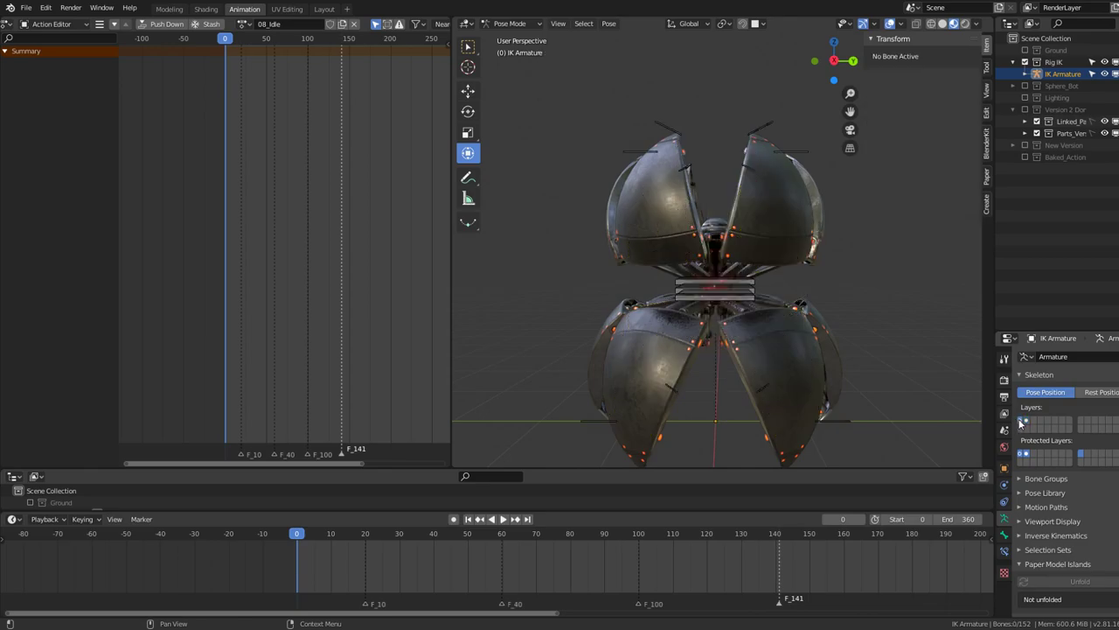
left_click(755, 117)
left_click_drag(756, 116, 763, 125)
scroll(769, 175, "up", 4)
mouse_move(770, 175)
middle_mouse_down()
mouse_move(789, 202)
mouse_move(713, 202)
middle_mouse_up()
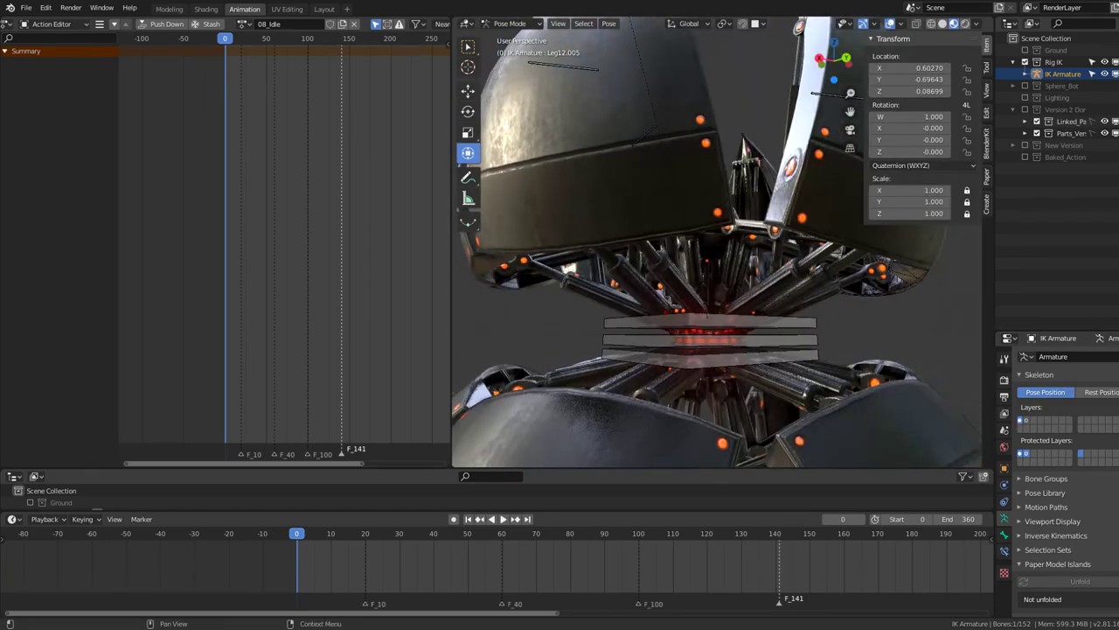
Show the yellow layer again and move the Body001 bone to another bone layer
left_click(1025, 423)
left_click(810, 322)
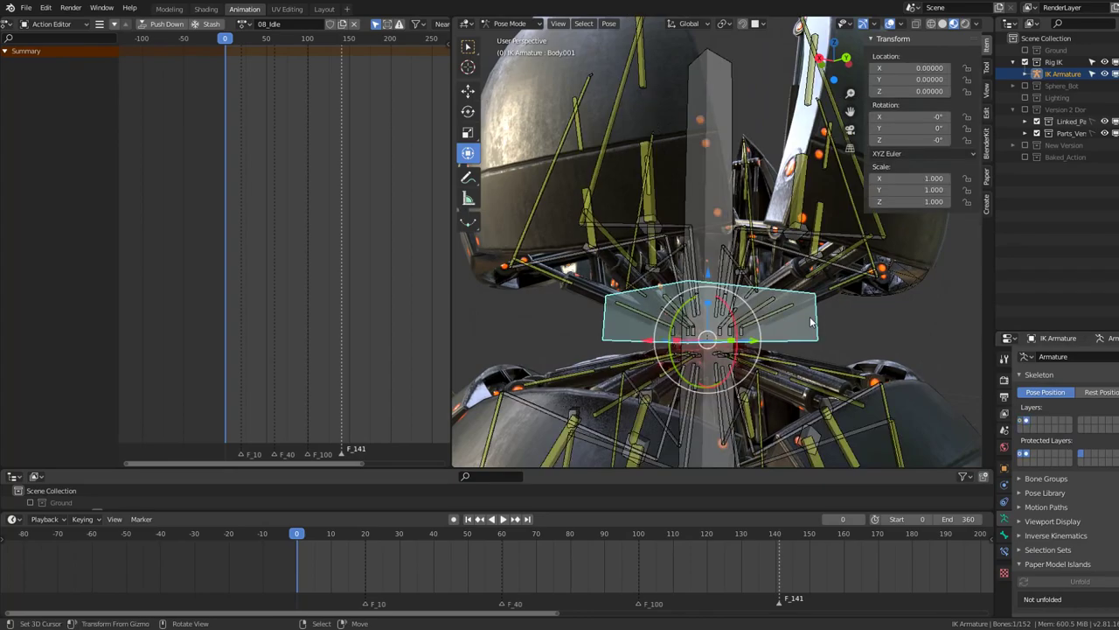
key("h")
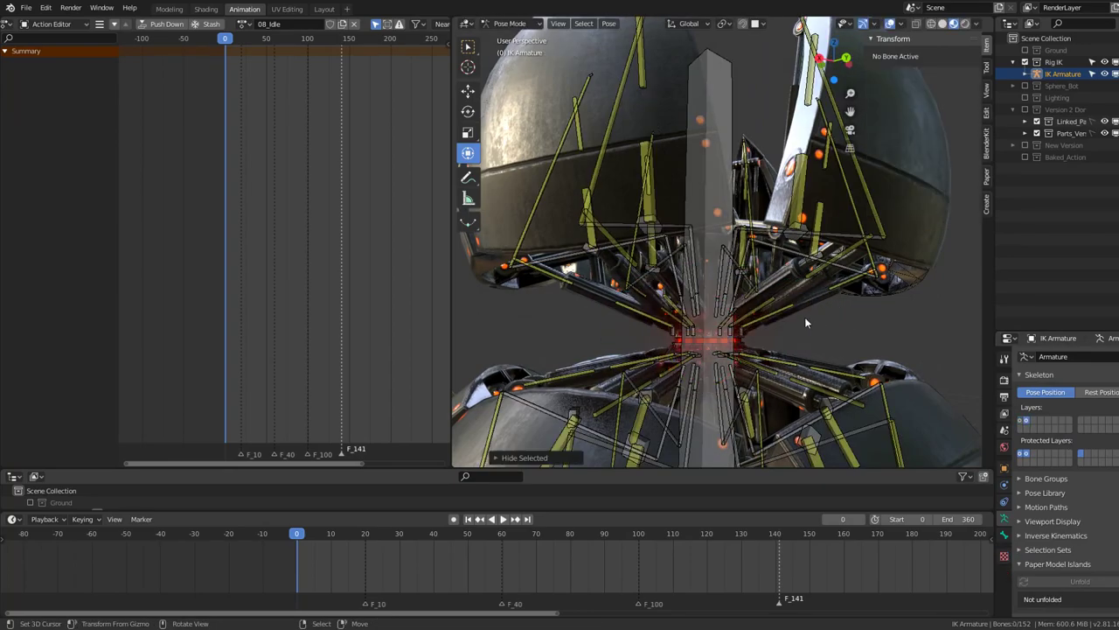
mouse_move(804, 316)
middle_mouse_down()
mouse_move(715, 308)
mouse_move(774, 295)
middle_mouse_up()
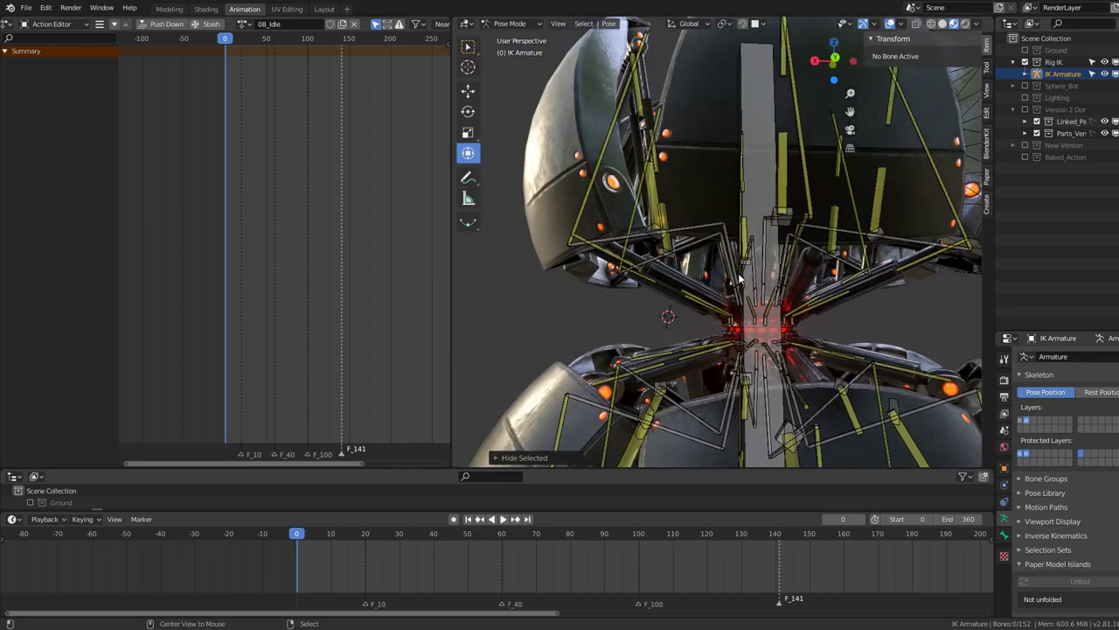
key("alt+h")
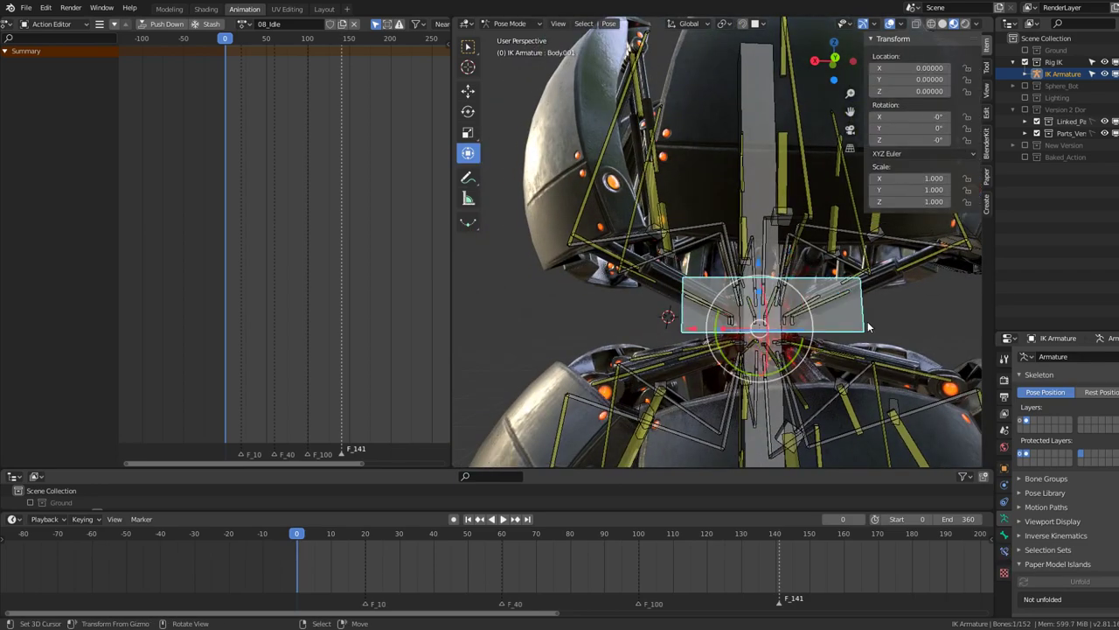
key("m")
left_click(887, 354)
Move the tall central bone to a different bone layer
scroll(822, 341, "up", 5)
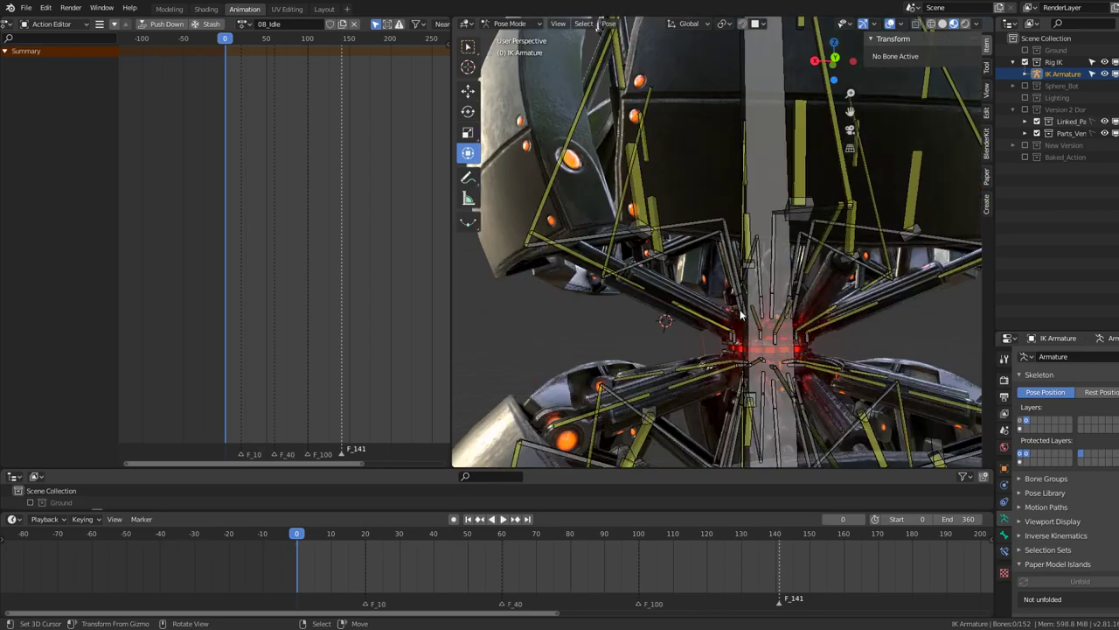
left_click(786, 177)
key("m")
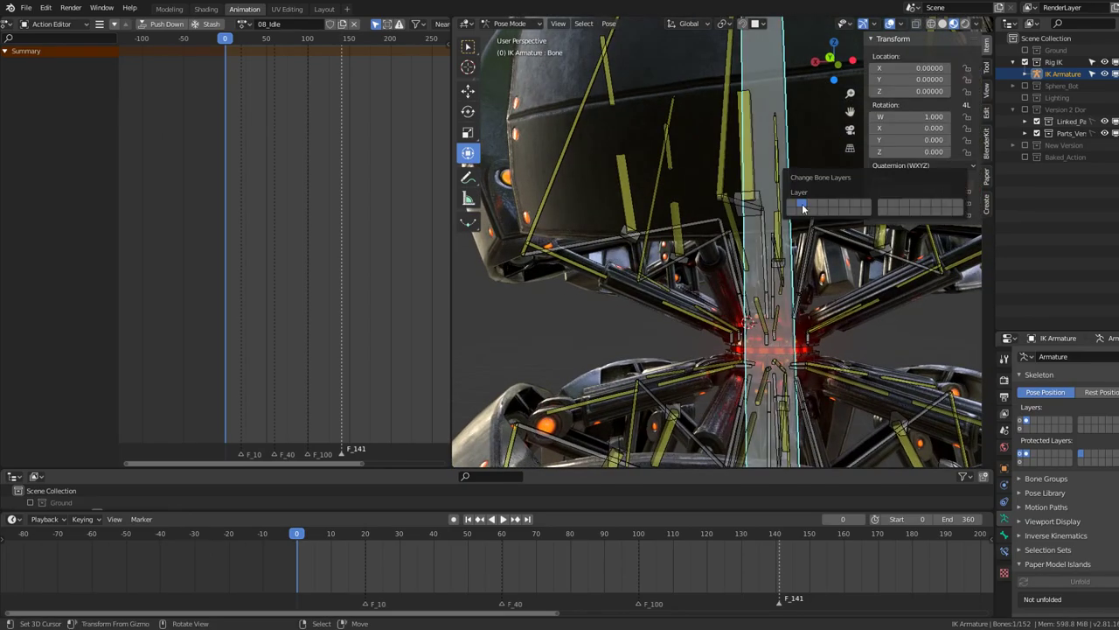
left_click(803, 207)
scroll(772, 205, "down", 5)
mouse_move(772, 205)
middle_mouse_down()
mouse_move(714, 315)
mouse_move(741, 197)
middle_mouse_up()
Test-rotate a leg bone and cancel, leaving it at its rest pose
scroll(714, 315, "up", 6)
scroll(726, 289, "up", 4)
left_click(725, 280)
key("r")
right_click(731, 251)
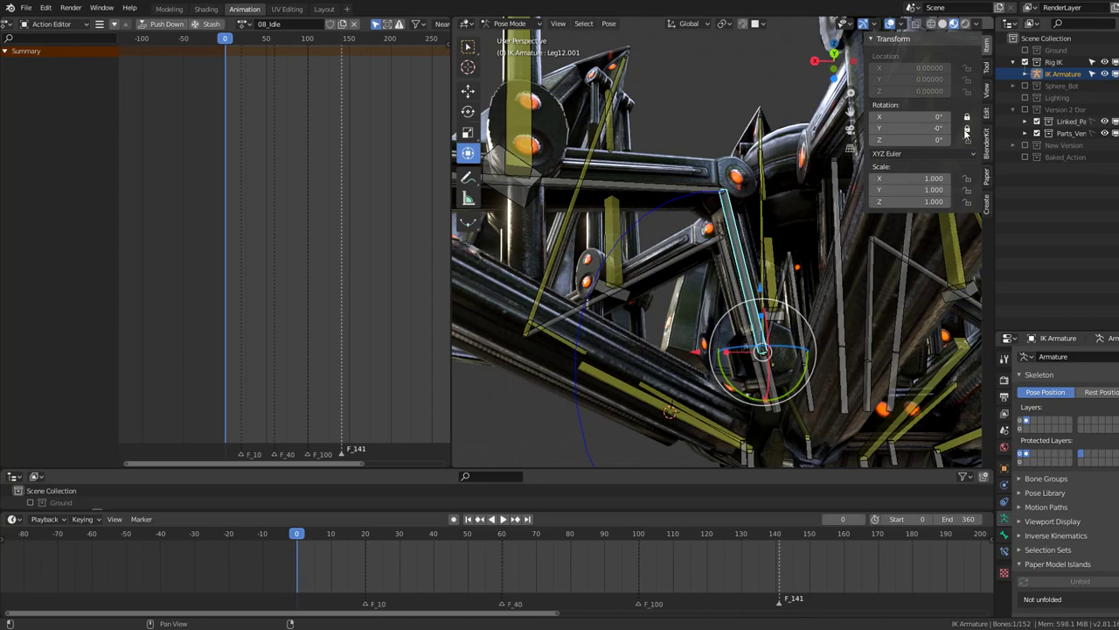
left_click(687, 26)
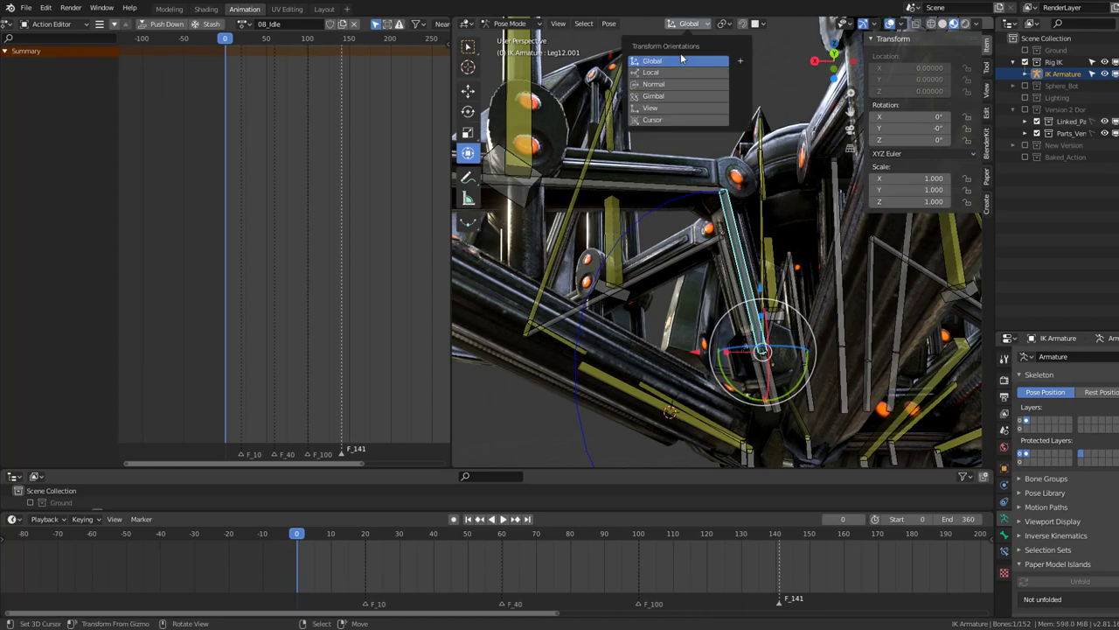
left_click(672, 80)
key("r")
key("r")
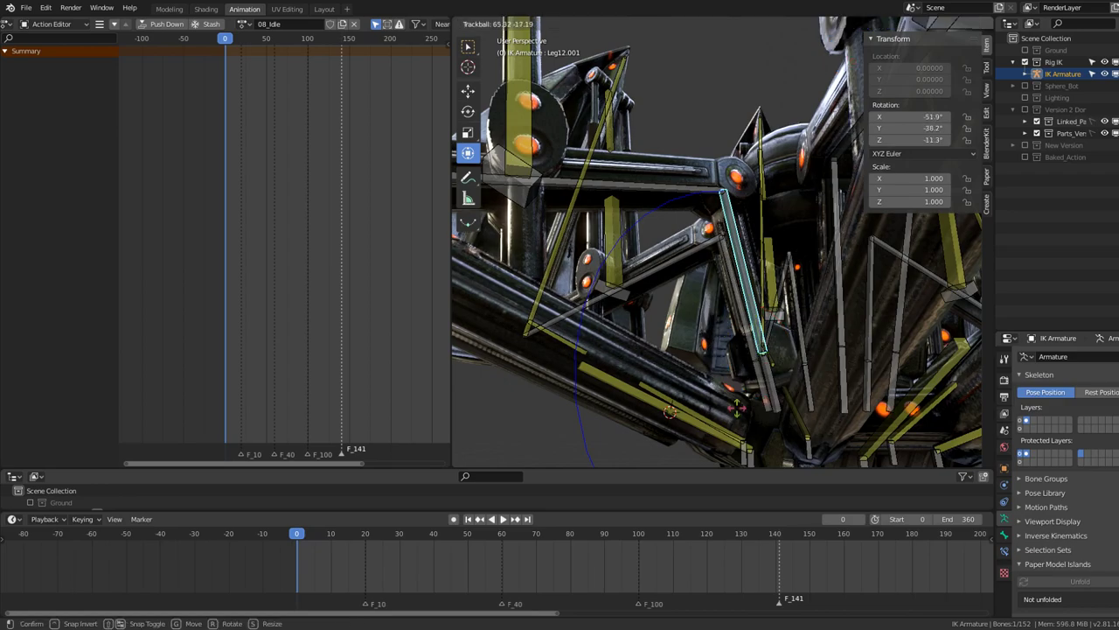
right_click(737, 408)
middle_click_drag(737, 407, 734, 272)
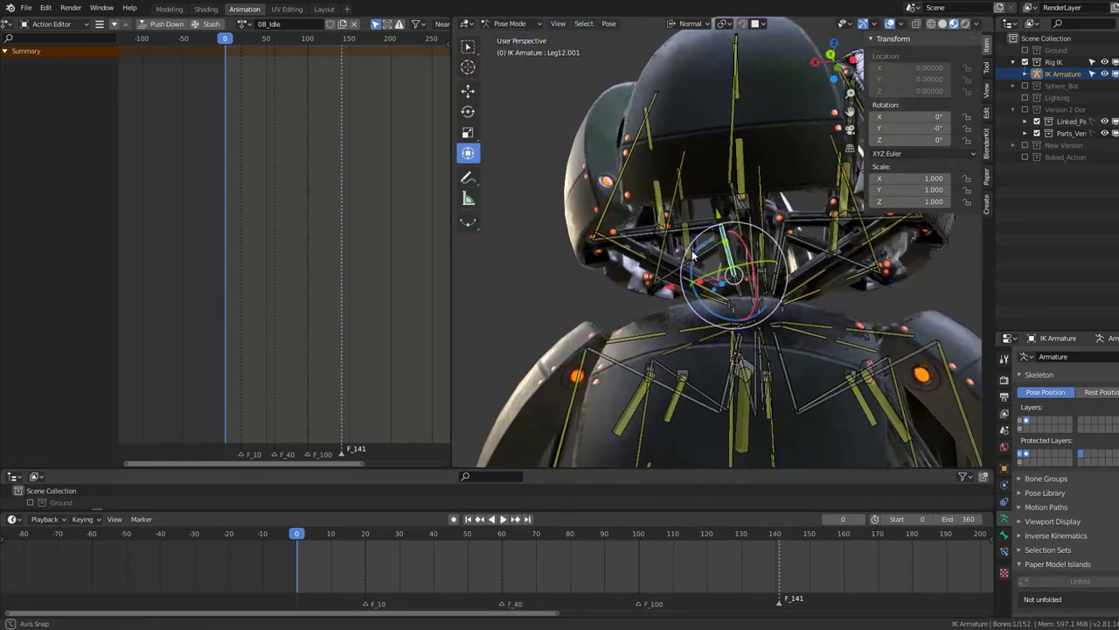
key("r")
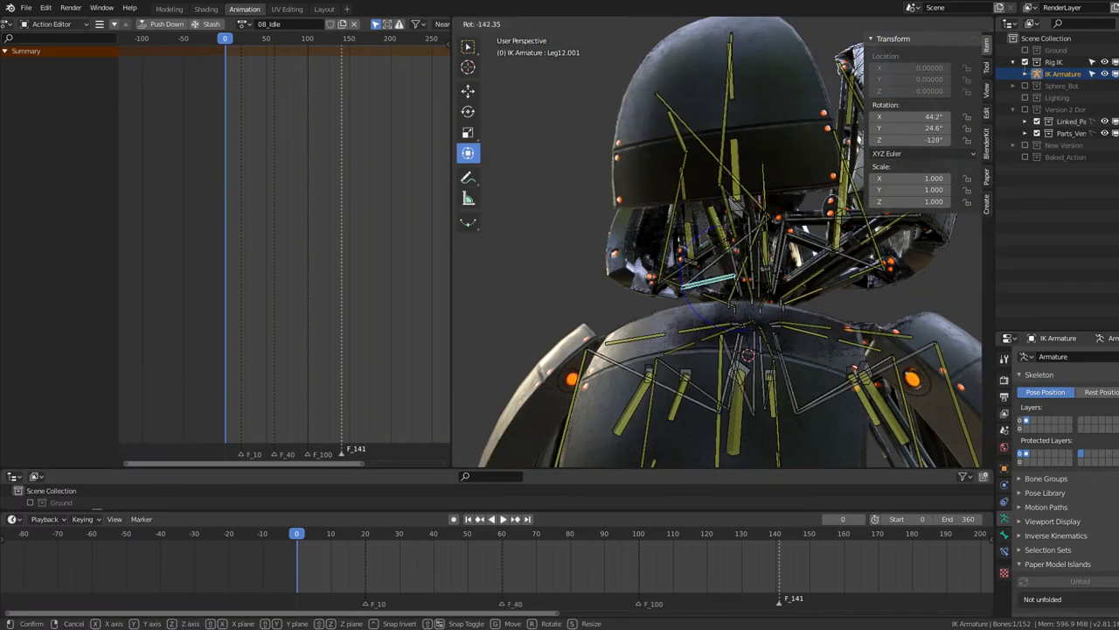
key("Escape")
mouse_move(725, 268)
middle_mouse_down()
mouse_move(762, 343)
mouse_move(616, 353)
mouse_move(723, 350)
mouse_move(691, 261)
mouse_move(670, 266)
mouse_move(690, 262)
middle_mouse_up()
key("g")
key("Escape")
left_click(695, 257)
left_click(697, 259)
key("r")
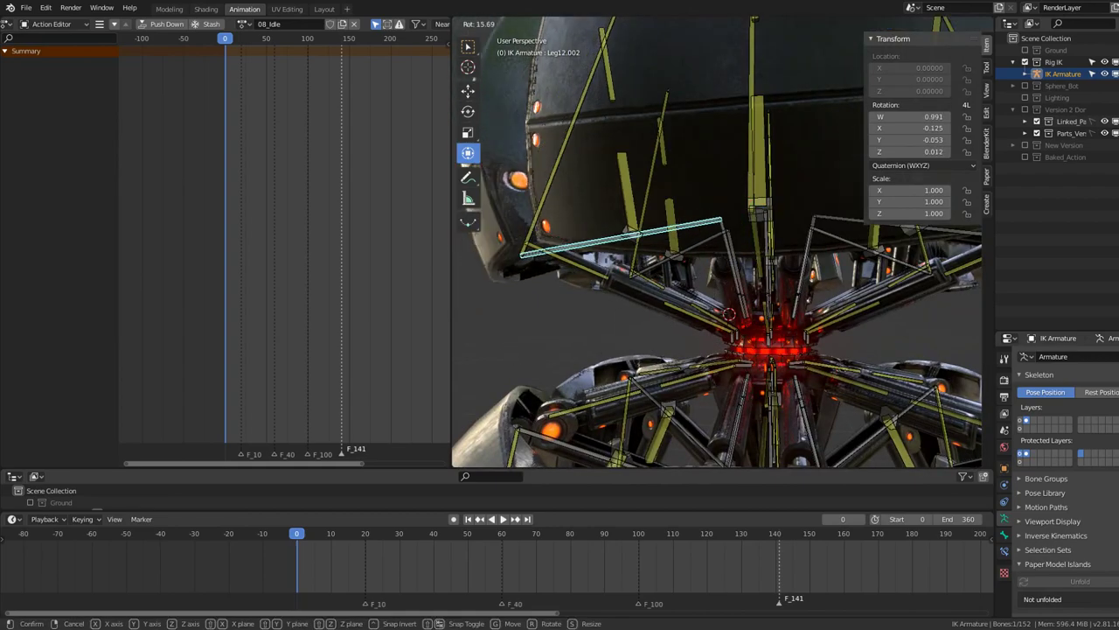
left_click(669, 326)
left_click(739, 293)
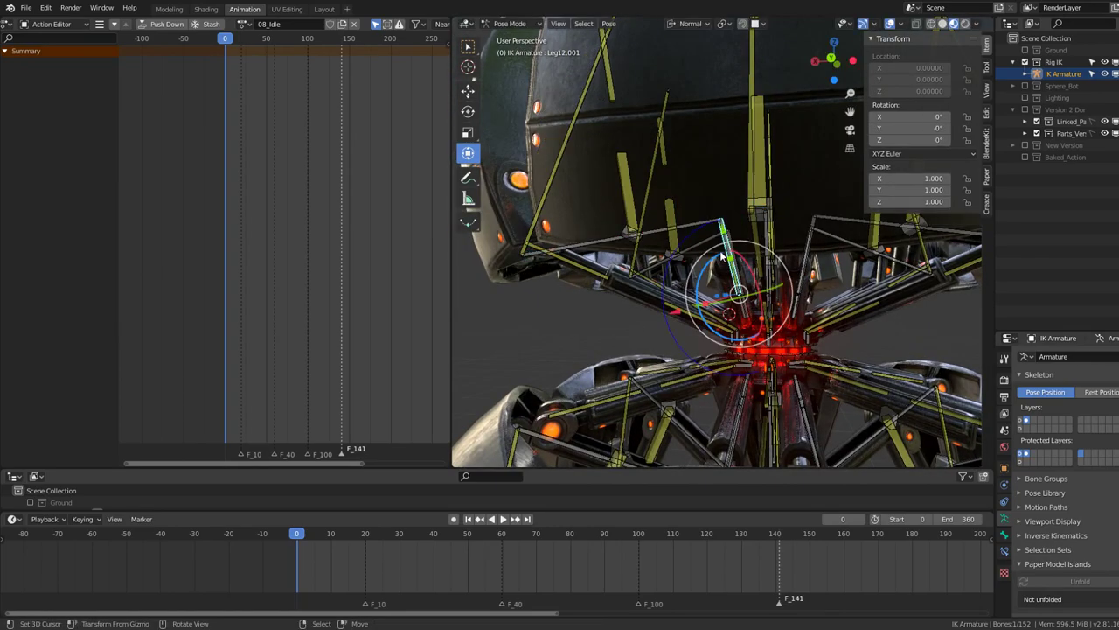
left_click(557, 184)
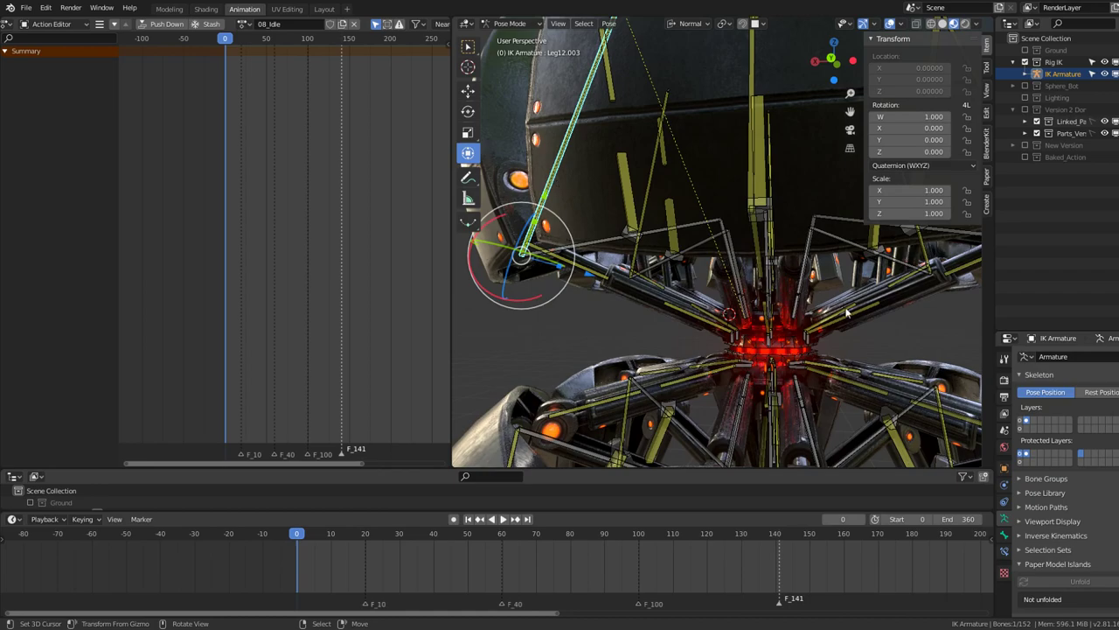
left_click(694, 224)
mouse_move(695, 224)
middle_mouse_down()
mouse_move(690, 356)
mouse_move(699, 262)
middle_mouse_up()
left_click_drag(715, 266, 726, 262)
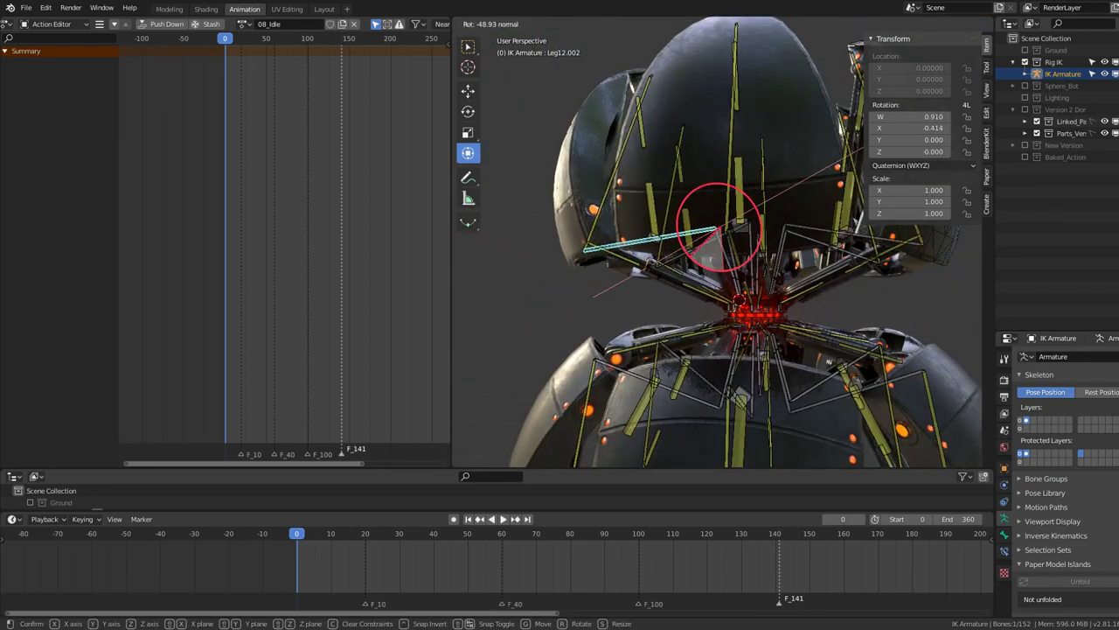
key("Escape")
scroll(750, 200, "down", 5)
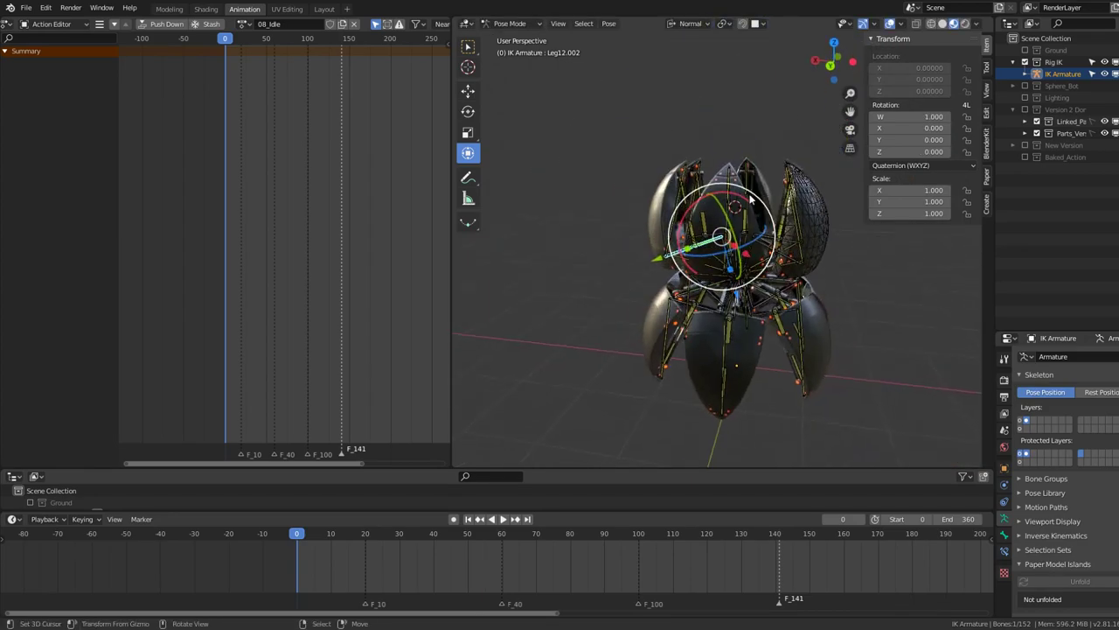
Show the control layer and scale the Leg7 control bones outward to spread the petals
left_click(1021, 426)
left_click(691, 166)
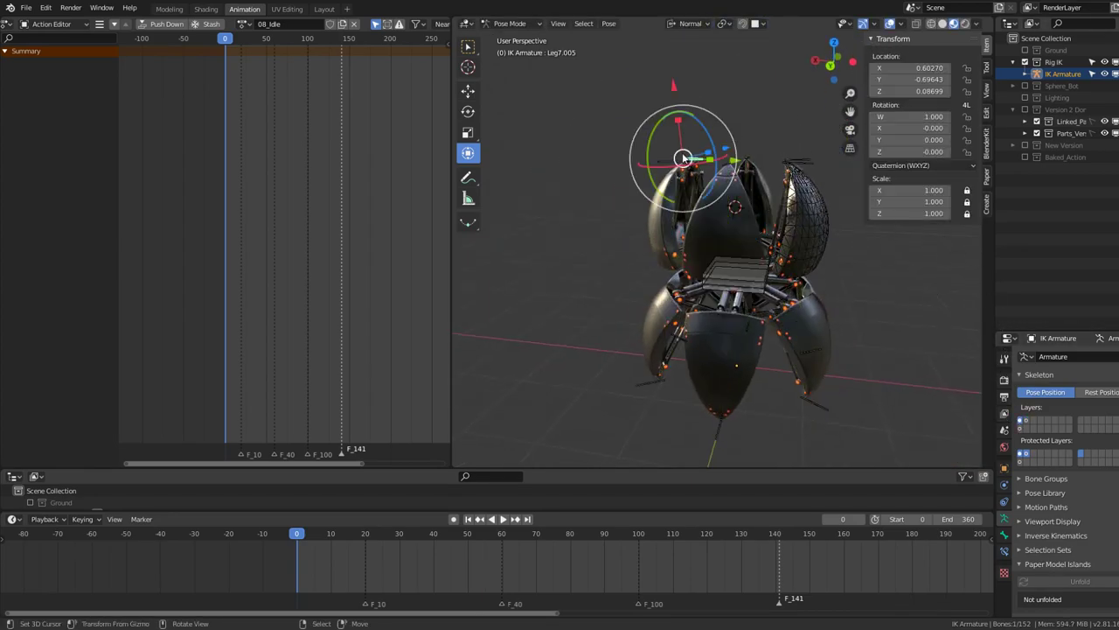
key("s")
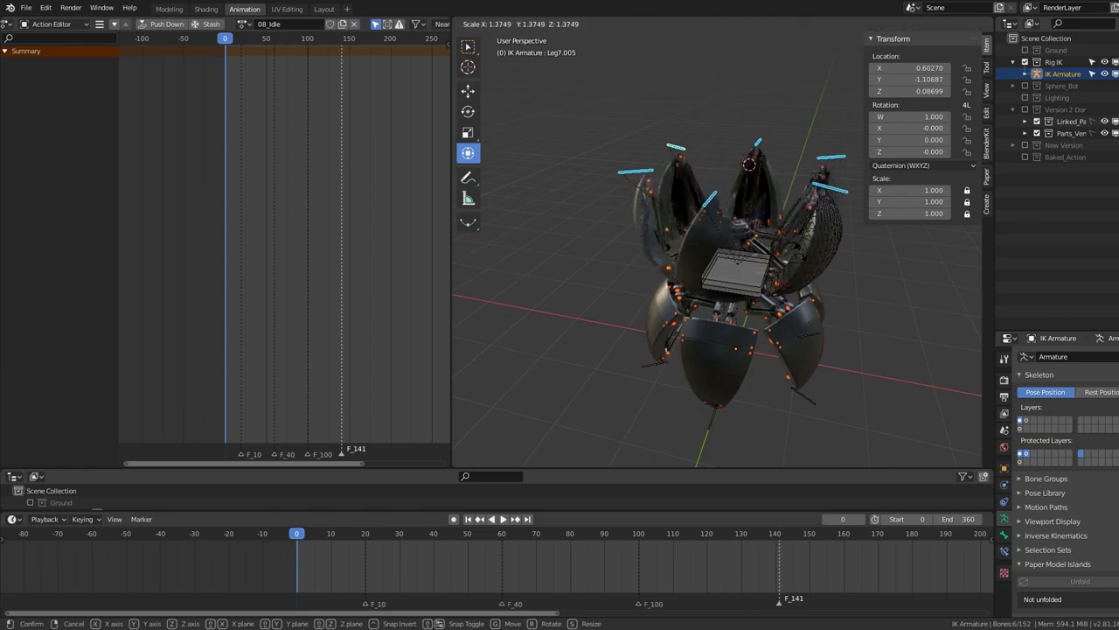
key("Return")
Make all bone layers visible again and zoom in around the robot
scroll(717, 262, "up", 5)
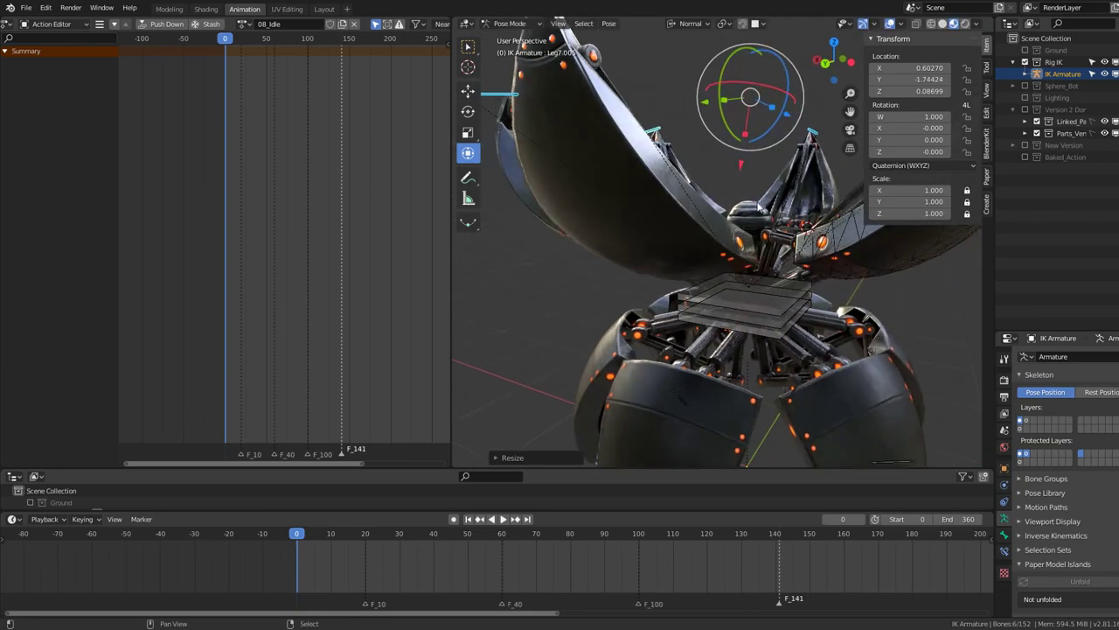
left_click(1029, 422)
mouse_move(717, 289)
middle_mouse_down()
mouse_move(761, 319)
mouse_move(770, 306)
middle_mouse_up()
scroll(761, 319, "up", 3)
Test-rotate Leg12.002 about X several times, cancelling back to rest each time
left_click(761, 319)
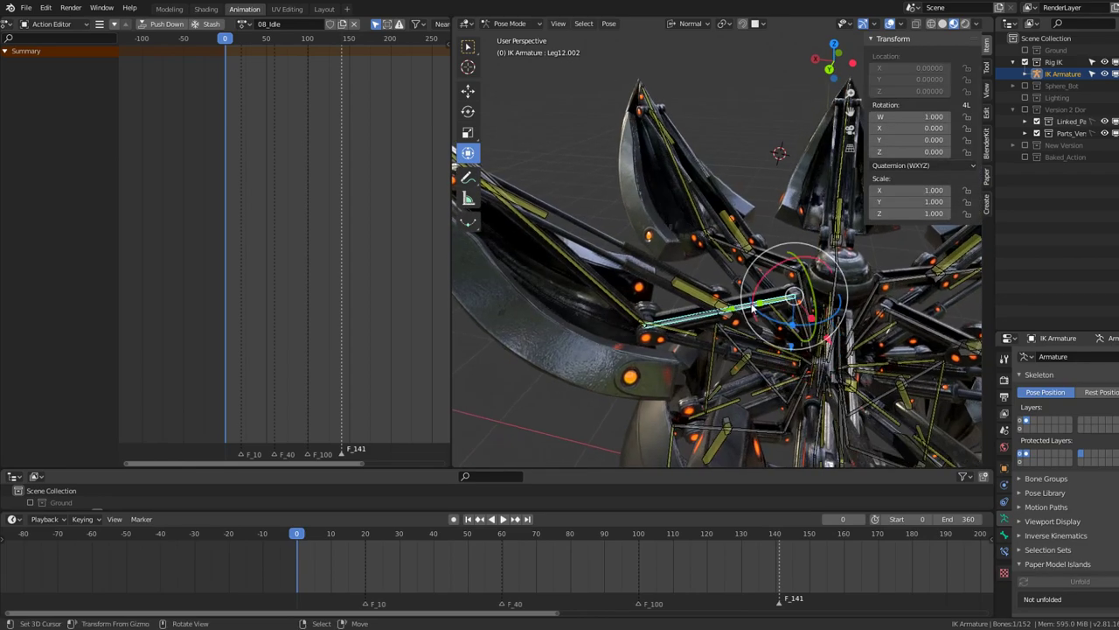
key("r")
key("Escape")
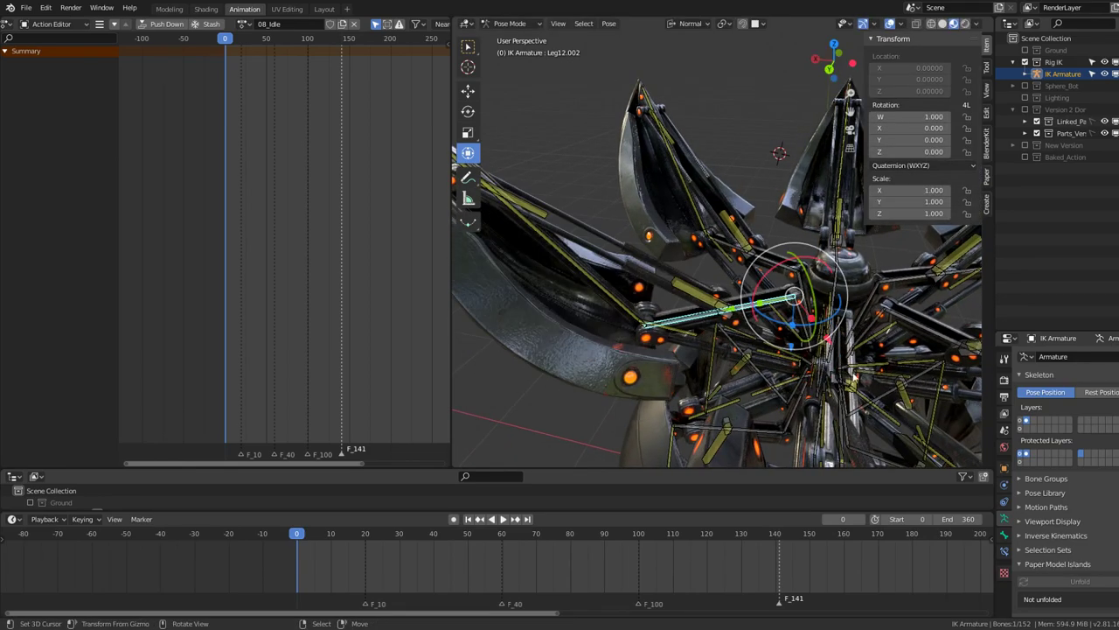
key("r")
key("x")
key("x")
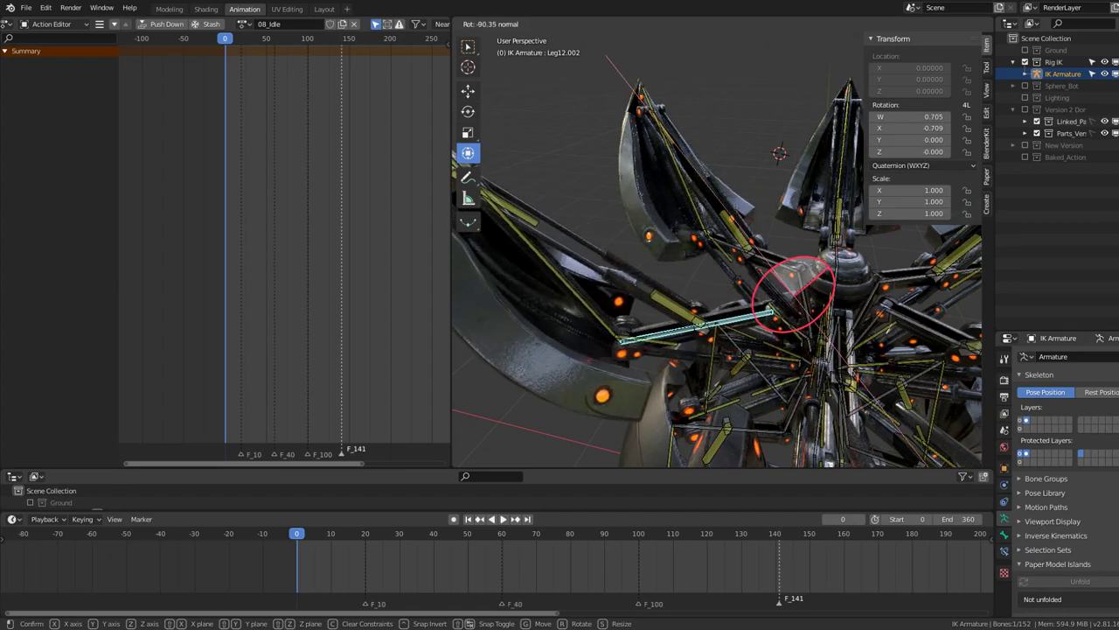
key("Escape")
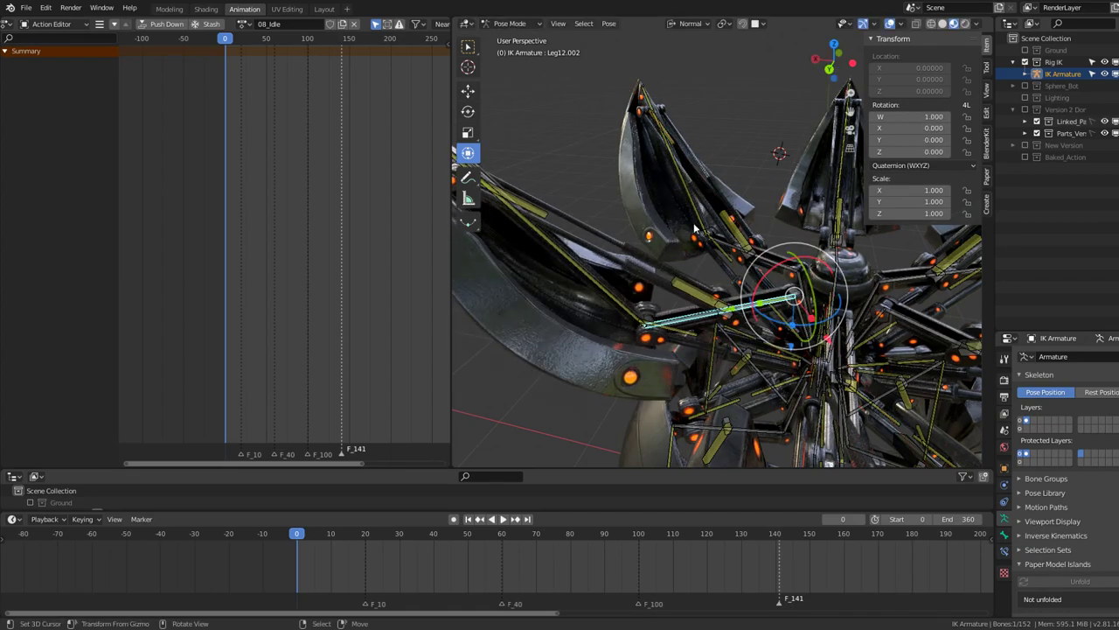
key("r")
key("x")
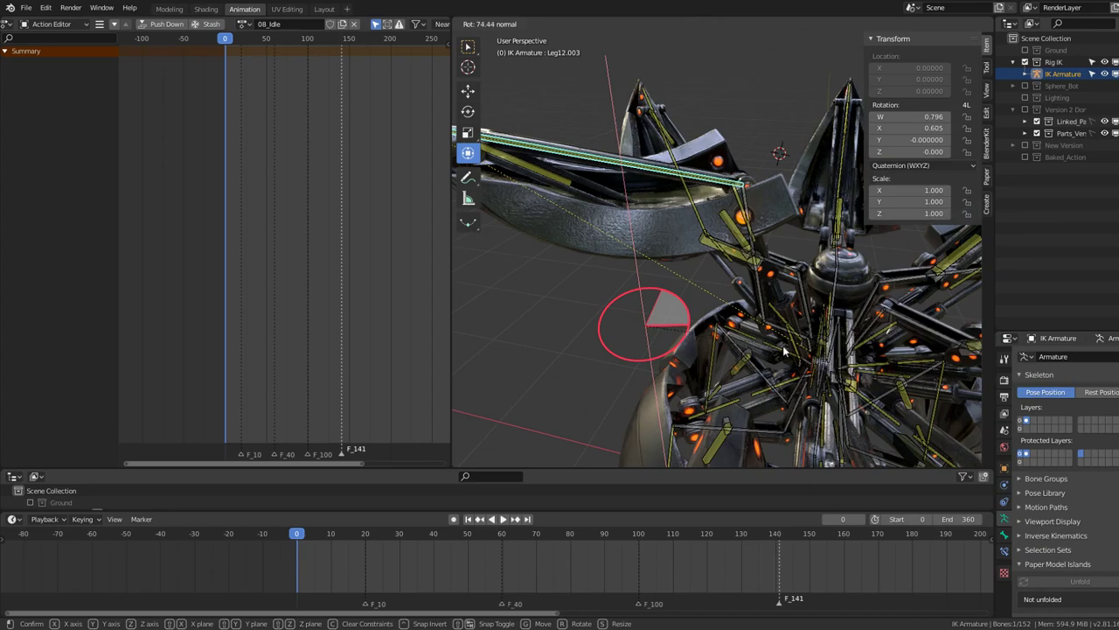
key("Escape")
Test-rotate Leg12.001 about Z and cancel back to rest
left_click(802, 320)
key("r")
key("z")
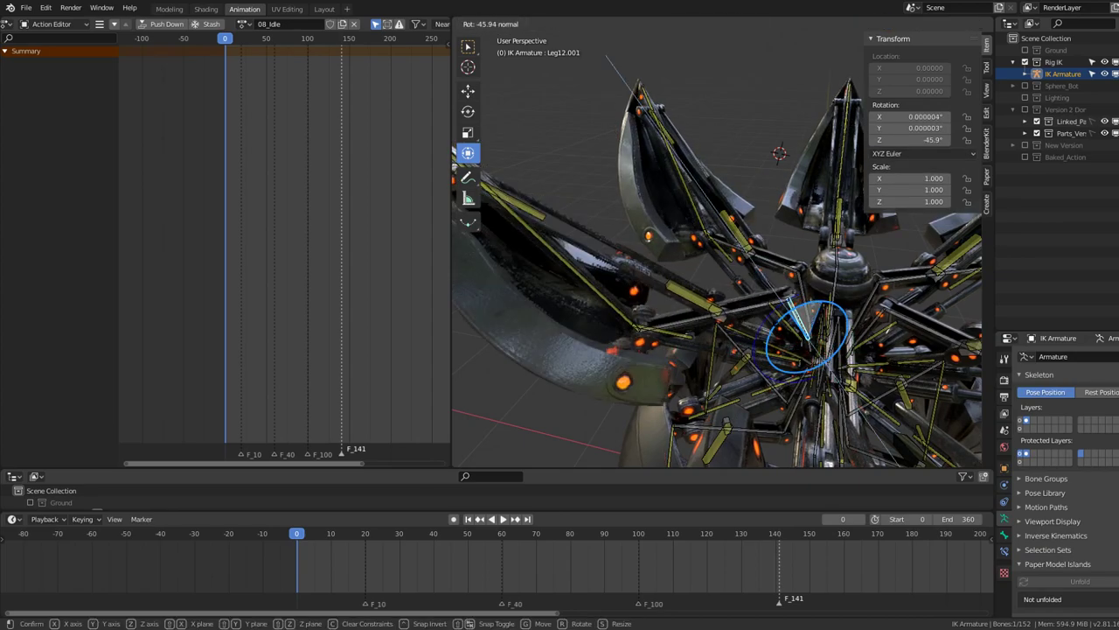
key("Escape")
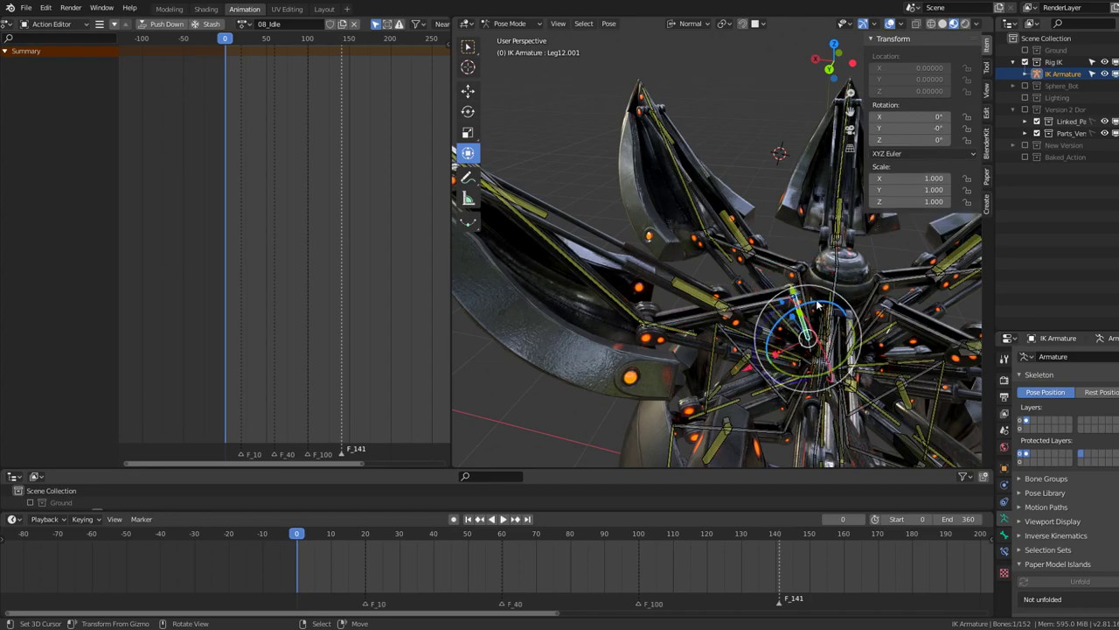
Rotate Leg12.002 about X, then select Leg12.001 from a new view angle
left_click(743, 308)
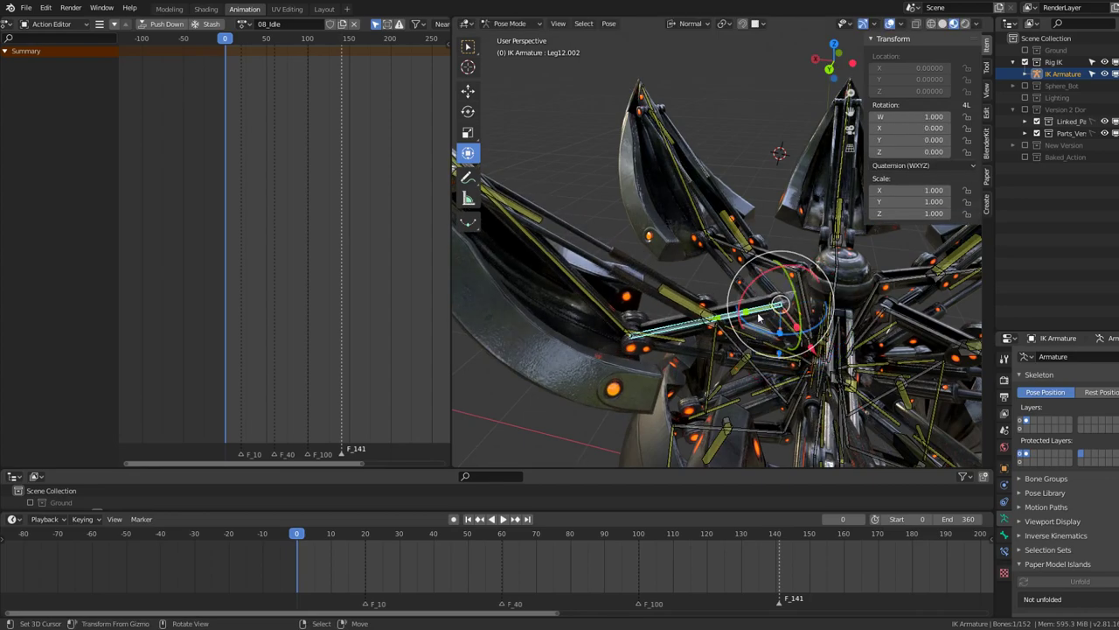
key("r")
key("x")
key("x")
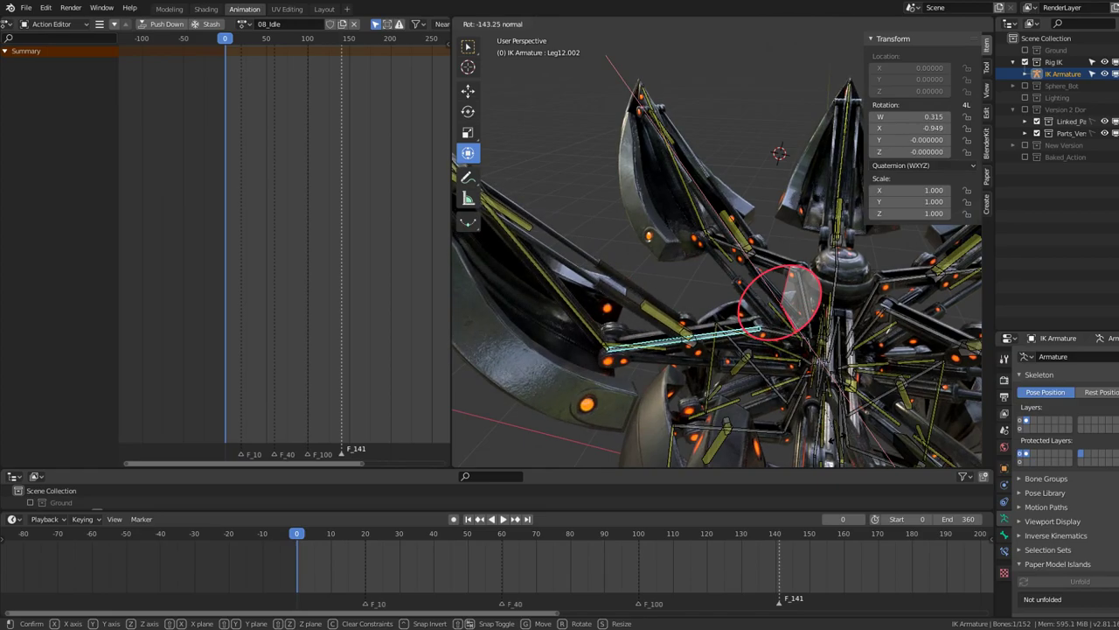
left_click(699, 332)
mouse_move(699, 332)
middle_mouse_down()
mouse_move(676, 315)
mouse_move(819, 301)
mouse_move(800, 341)
mouse_move(767, 231)
middle_mouse_up()
left_click(800, 345)
scroll(767, 231, "down", 5)
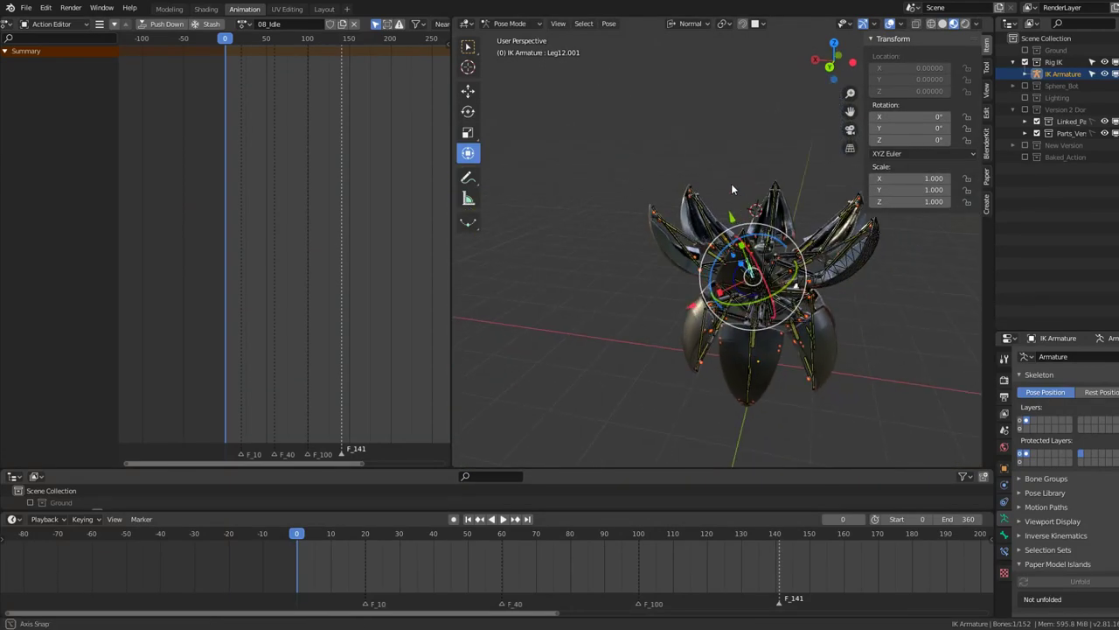
In Edit Mode, add a new control bone to the armature
key("Tab")
middle_click_drag(716, 255, 727, 252)
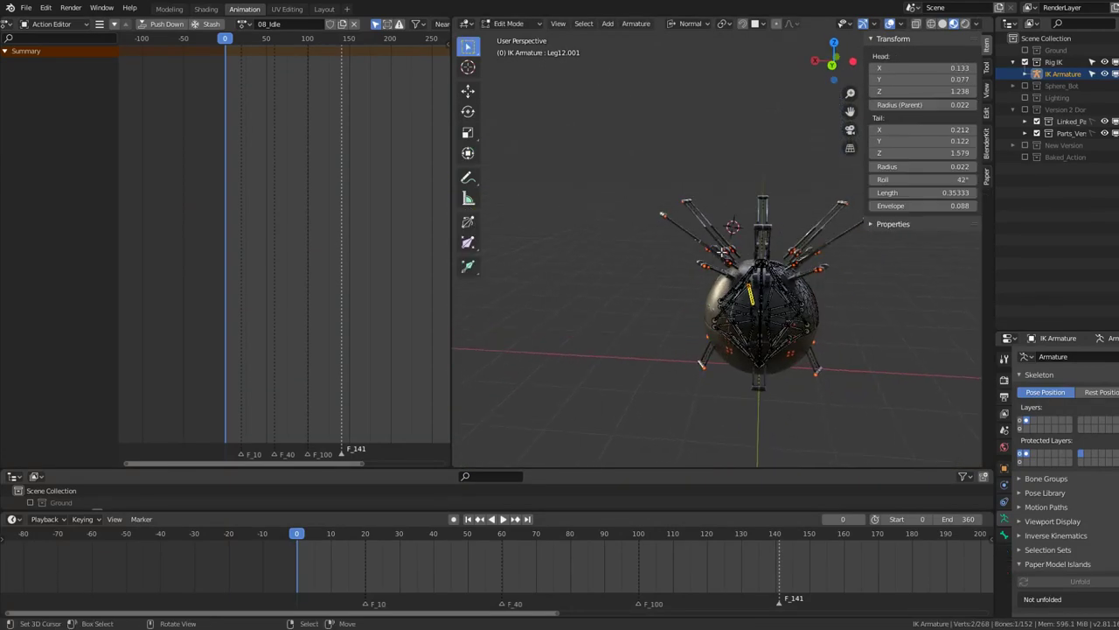
key("shift+a")
key("KP_Decimal")
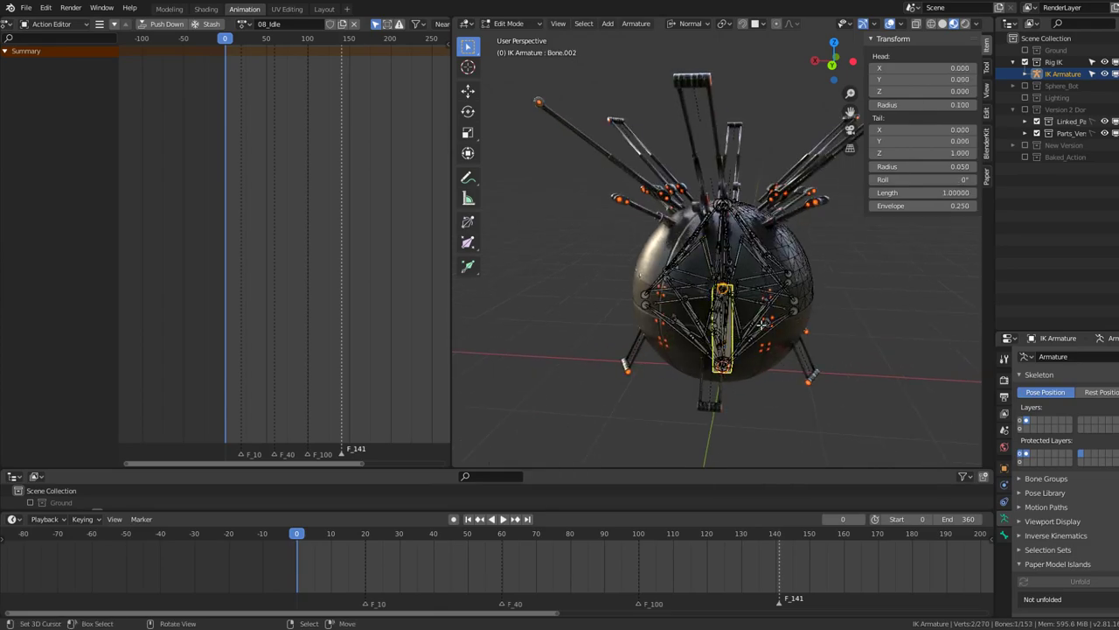
scroll(762, 324, "down", 4)
key("g")
key("Escape")
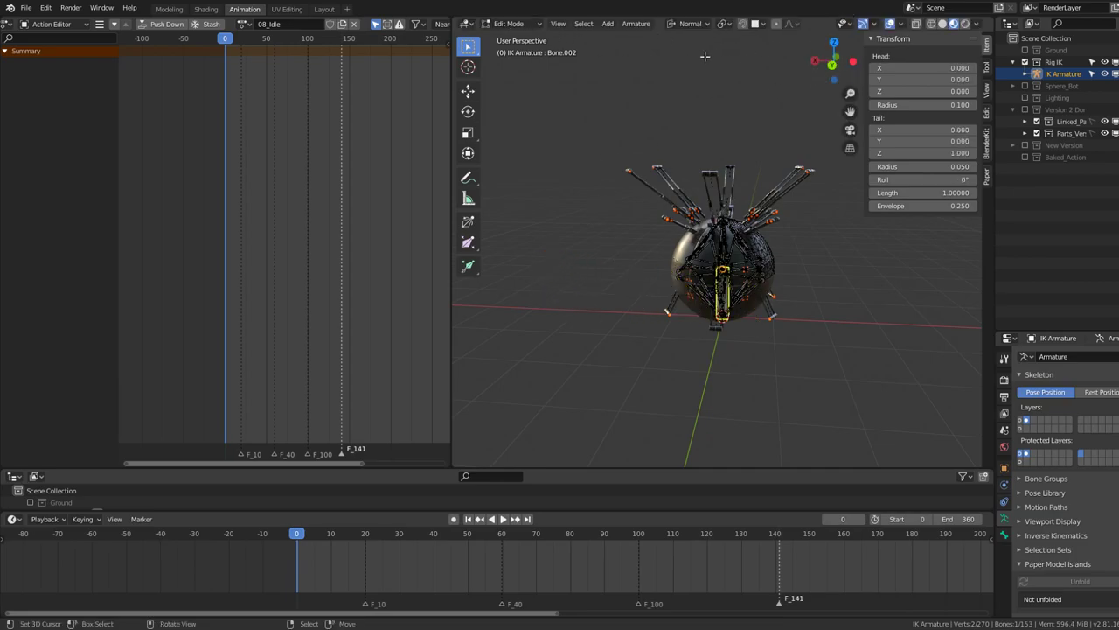
Move control bone Bone.002 out to X 2.0 beside the sphere
left_click(754, 25)
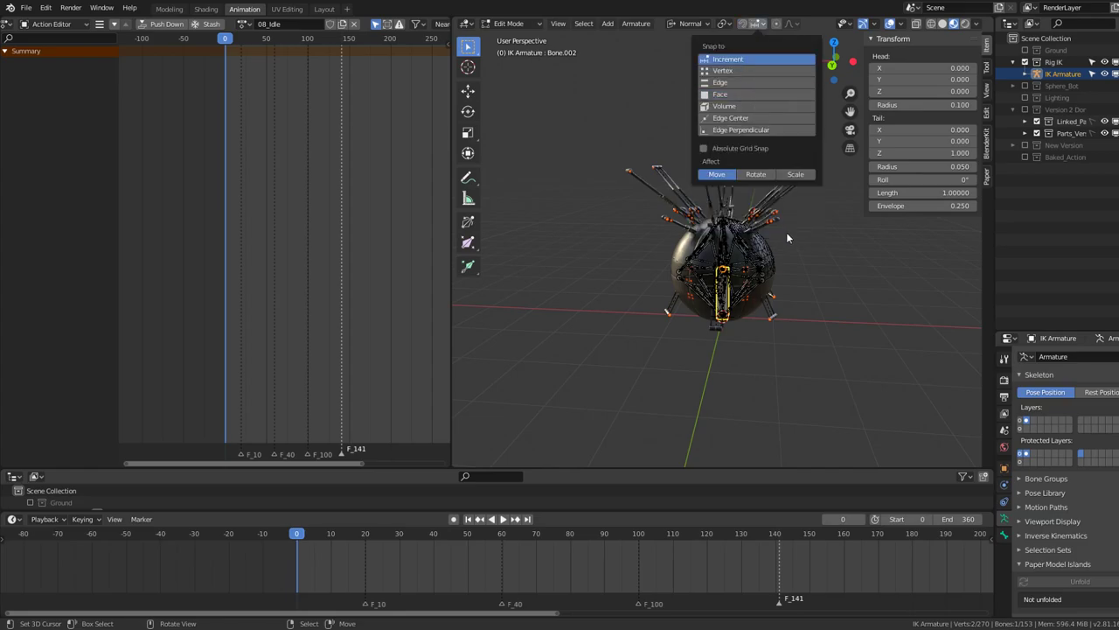
key("g")
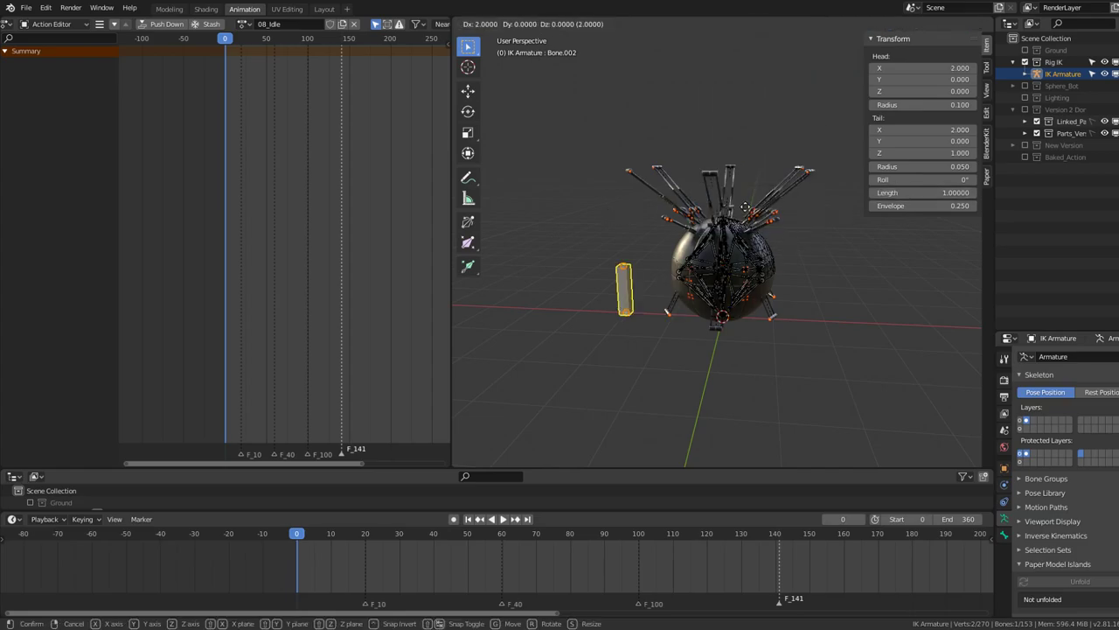
left_click(744, 208)
middle_click_drag(744, 207, 850, 252)
scroll(850, 252, "up", 2)
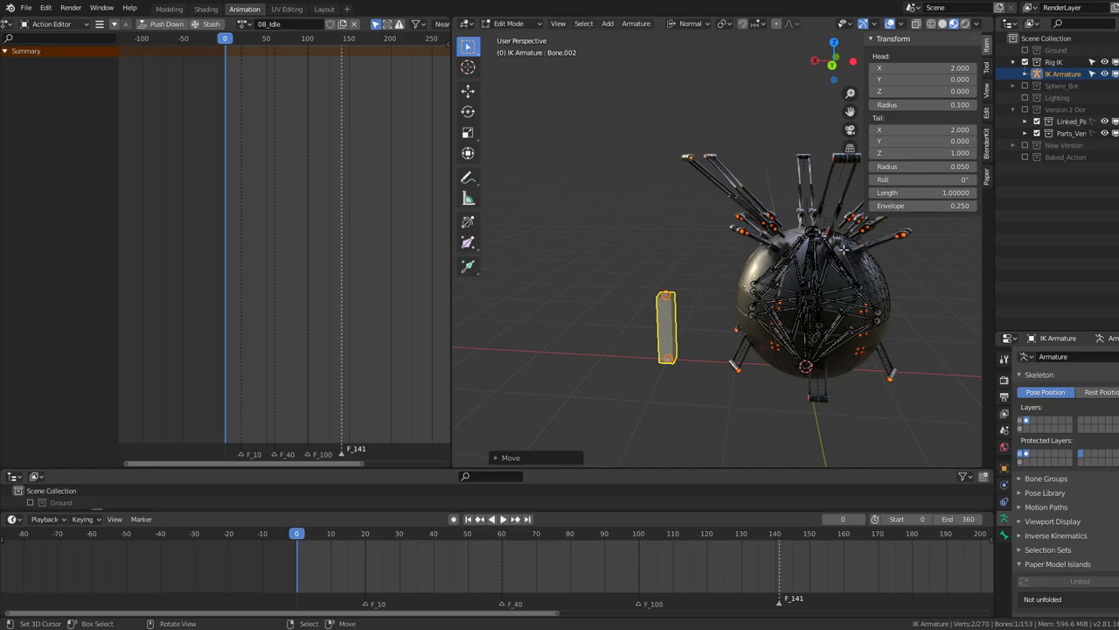
Return to Pose Mode and start test-rotating leg bone Leg12.002
key("ctrl+Tab")
scroll(787, 262, "up", 3)
scroll(787, 263, "up", 2)
mouse_move(787, 262)
middle_mouse_down()
mouse_move(761, 280)
mouse_move(733, 260)
mouse_move(752, 262)
middle_mouse_up()
scroll(761, 280, "up", 2)
left_click(787, 279)
key("r")
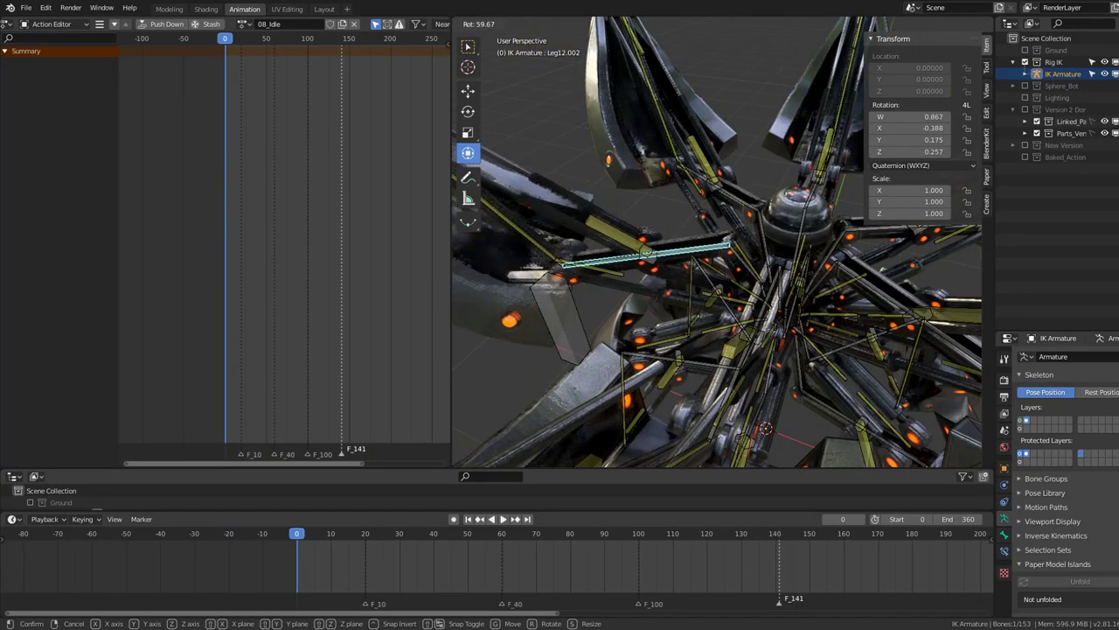
key("Escape")
left_click(761, 262)
middle_click_drag(760, 262, 772, 277)
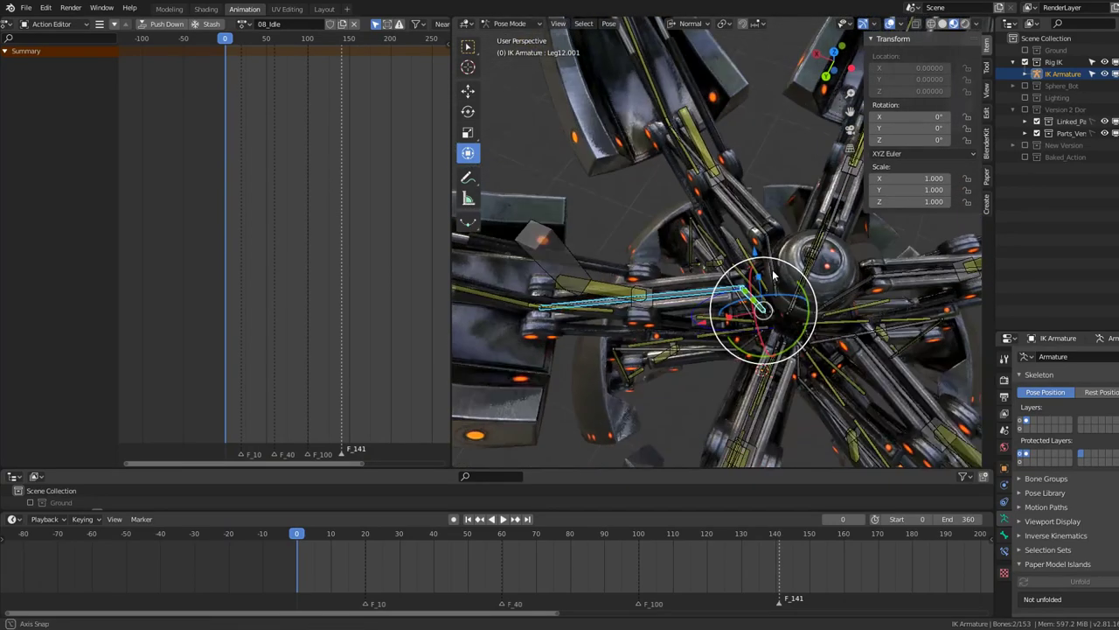
left_click(758, 213)
mouse_move(758, 213)
middle_mouse_down()
mouse_move(635, 252)
mouse_move(674, 216)
middle_mouse_up()
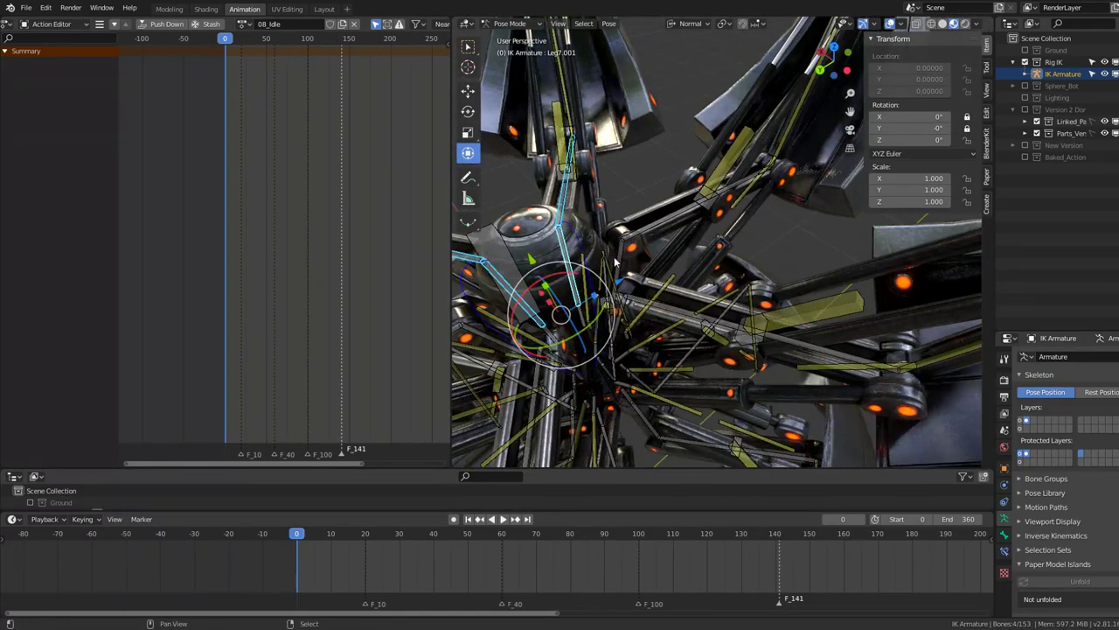
left_click(615, 261)
mouse_move(616, 261)
middle_mouse_down()
mouse_move(656, 271)
mouse_move(770, 258)
mouse_move(757, 264)
mouse_move(640, 234)
mouse_move(645, 278)
middle_mouse_up()
left_click(652, 267)
left_click(769, 258)
left_click(702, 248)
scroll(664, 245, "down", 5)
left_click(665, 244)
left_click(645, 278)
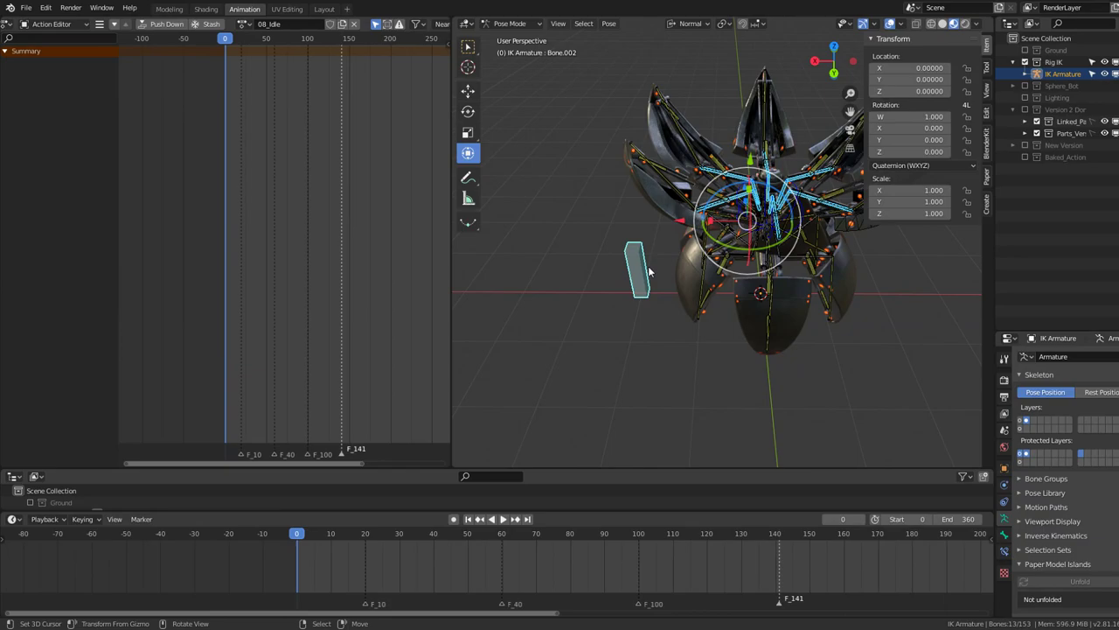
Hide the selected bones near the rig centre and briefly test-rotate the control bone
key("shift+h")
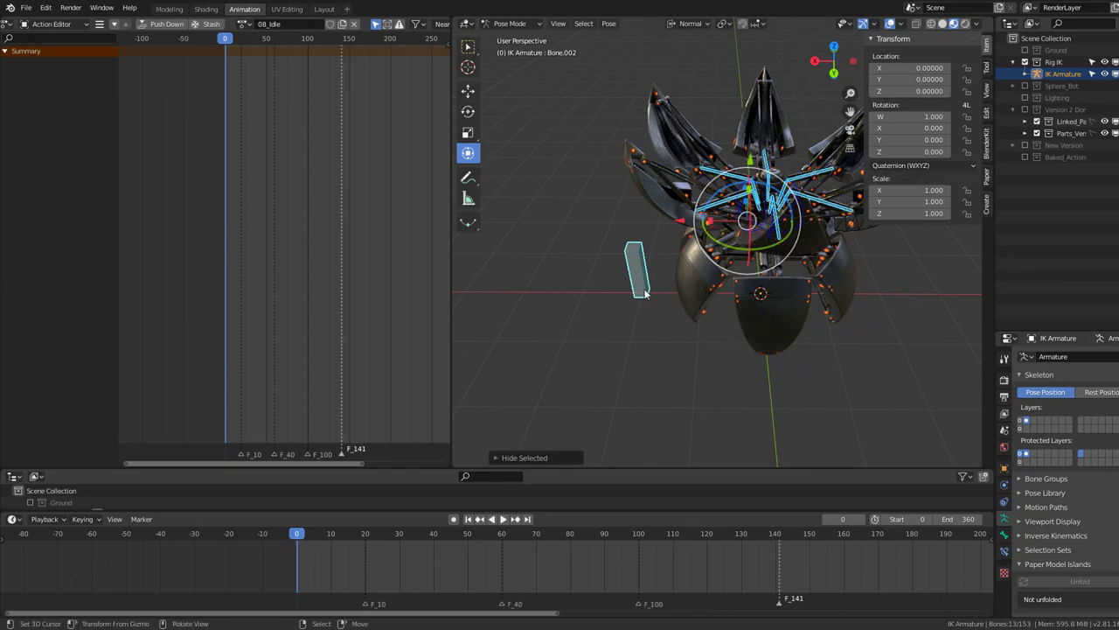
mouse_move(645, 294)
middle_mouse_down()
mouse_move(665, 288)
mouse_move(700, 319)
middle_mouse_up()
key("r")
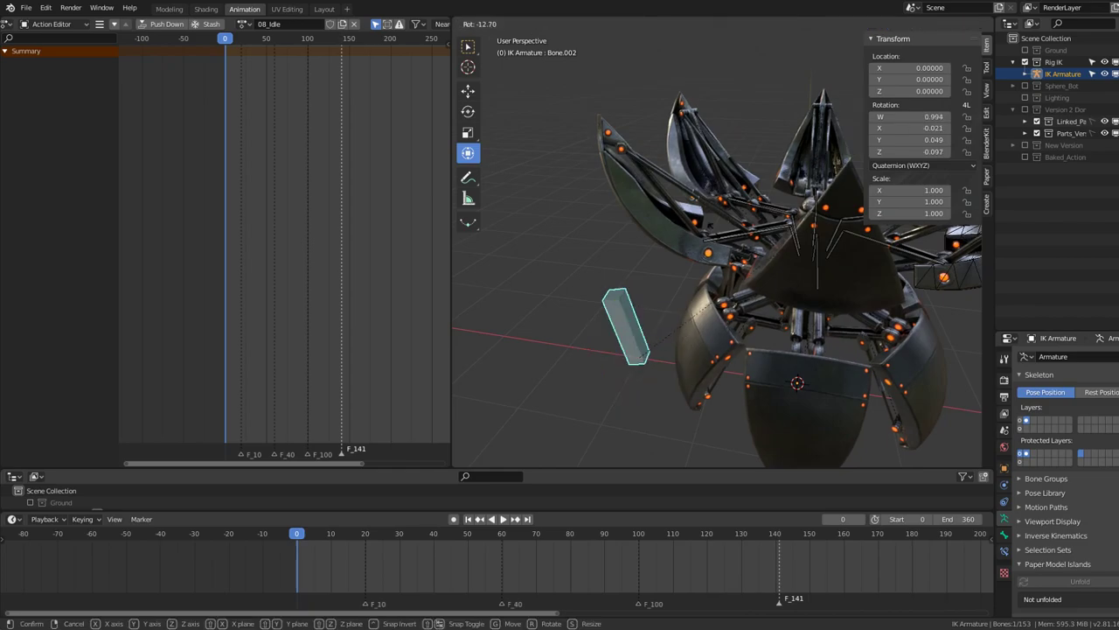
key("Escape")
middle_click_drag(752, 254, 770, 263)
Show Leg12.002's Bone Constraints in an enlarged Properties editor with the Add Bone Constraint list
left_click(751, 236)
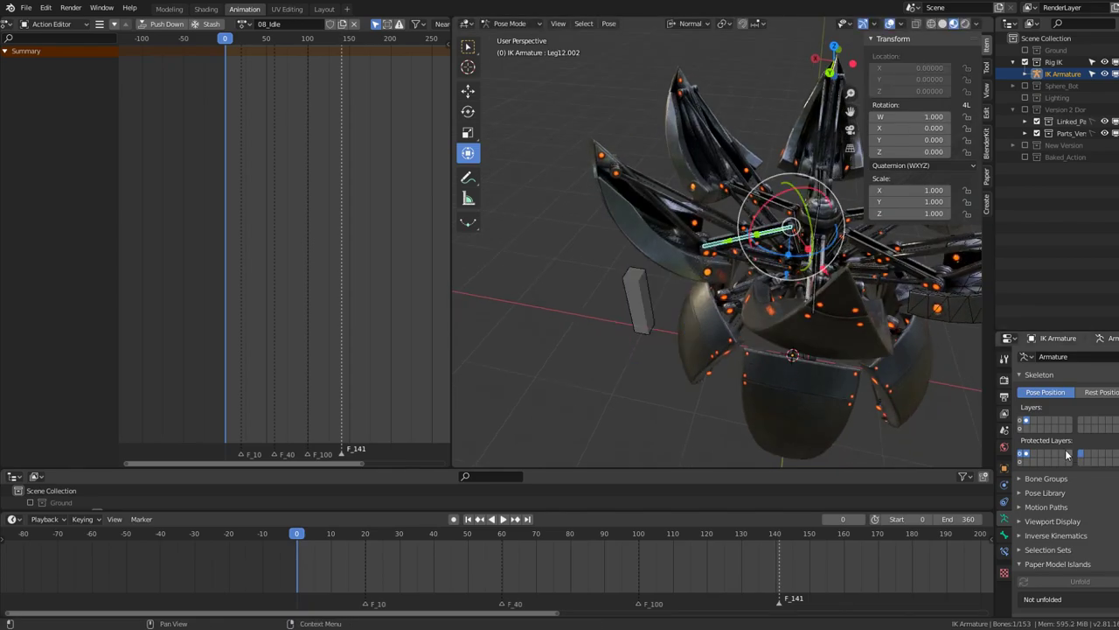
left_click(1005, 551)
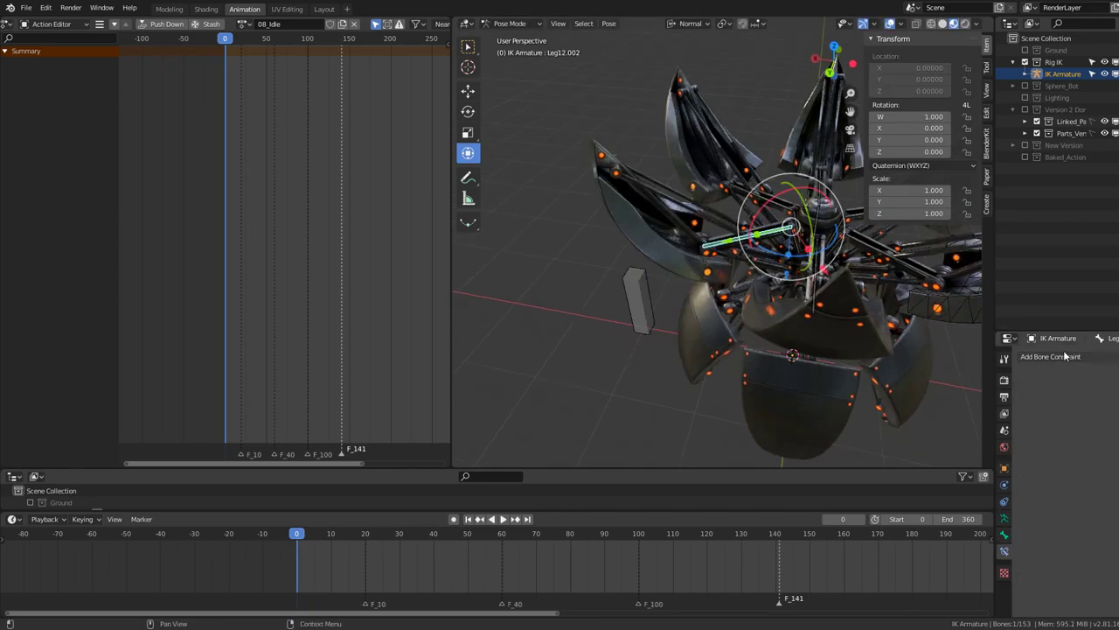
mouse_move(1068, 327)
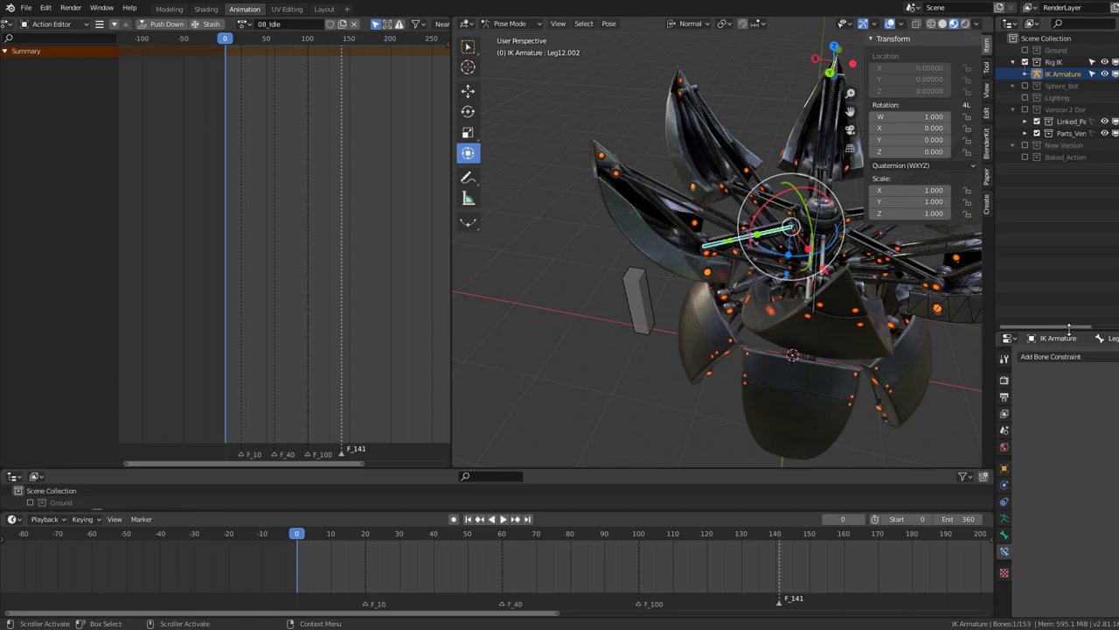
left_click_drag(1068, 329, 1086, 212)
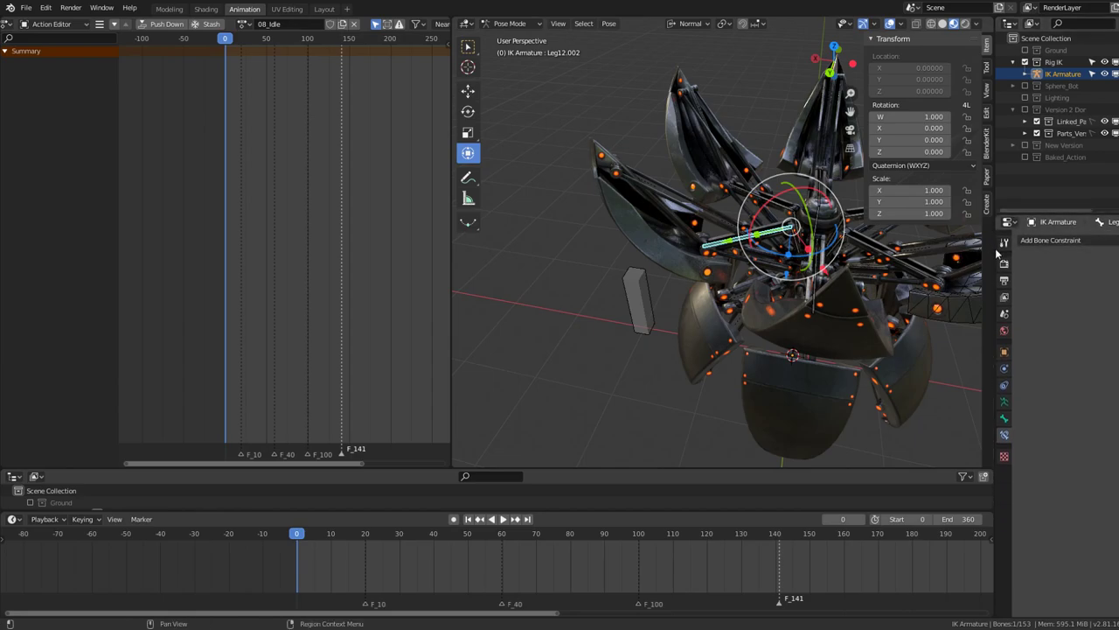
left_click_drag(990, 249, 843, 249)
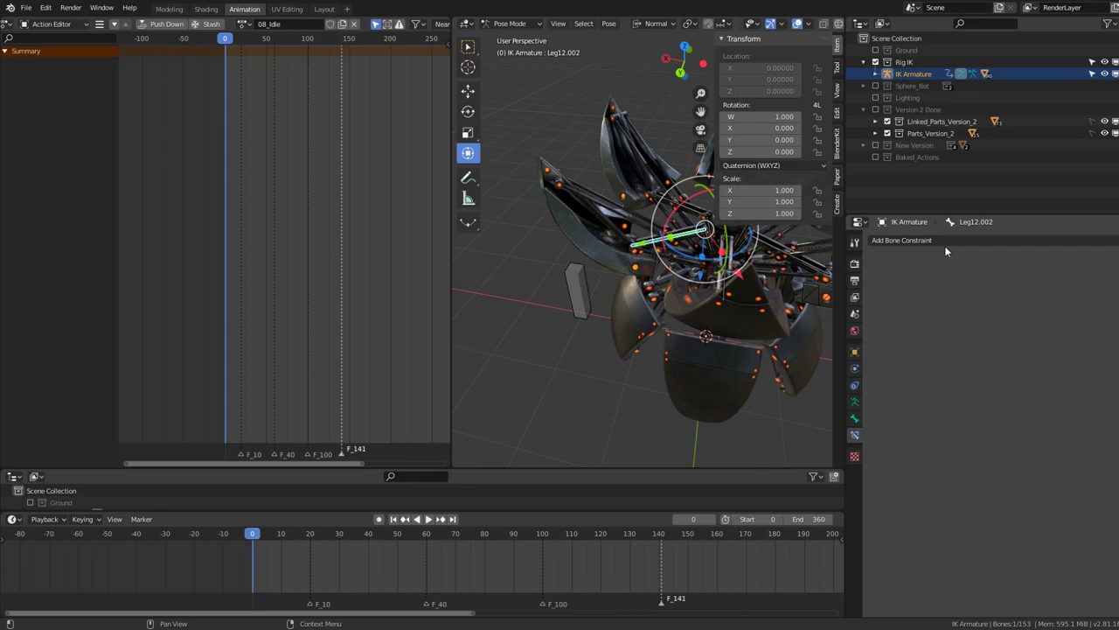
left_click(942, 240)
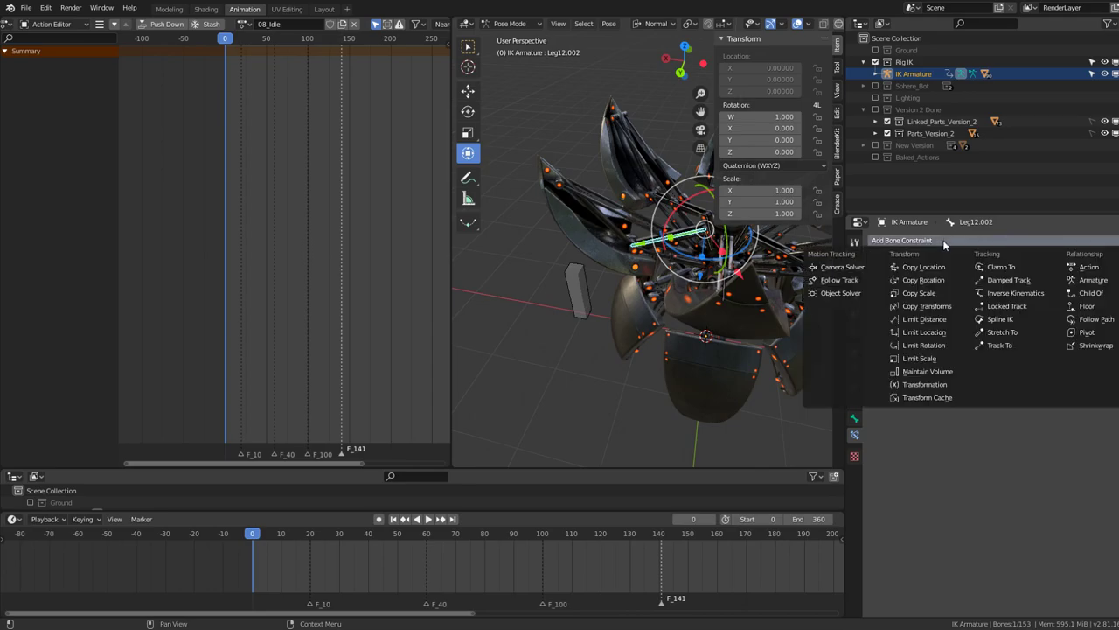
Add a Transformation constraint to Leg12.002 with IK Armature as its target
left_click(925, 385)
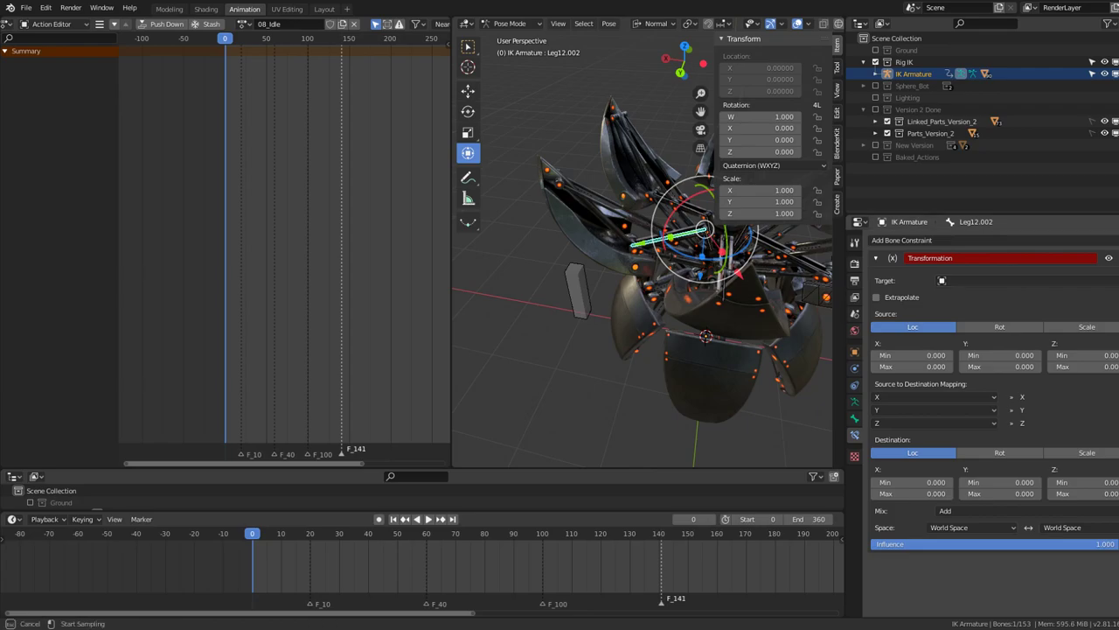
left_click(564, 270)
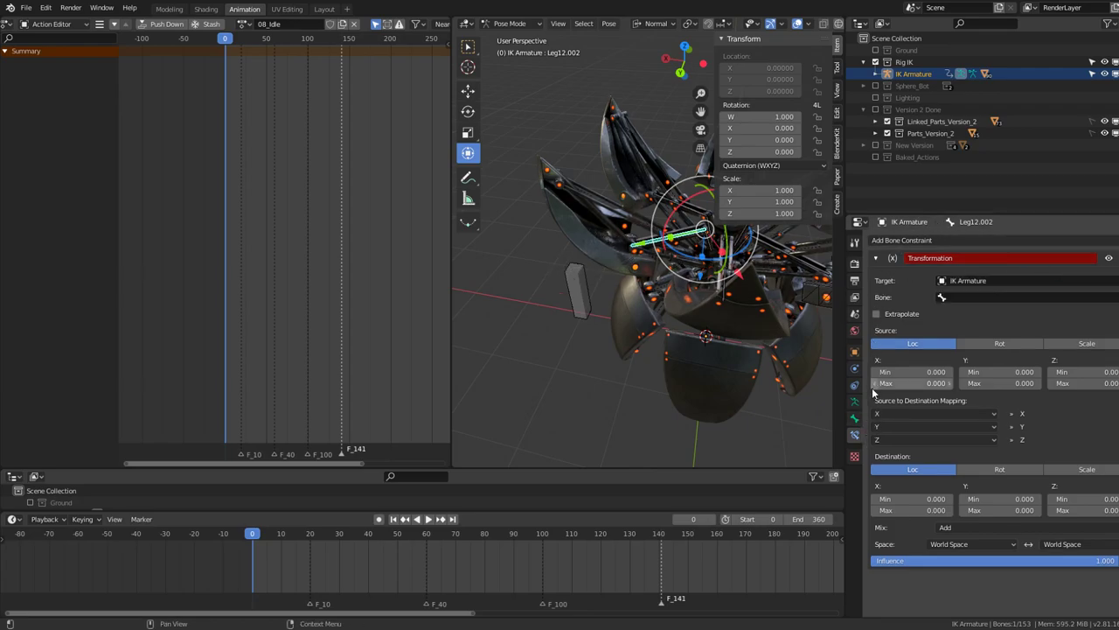
left_click(856, 419)
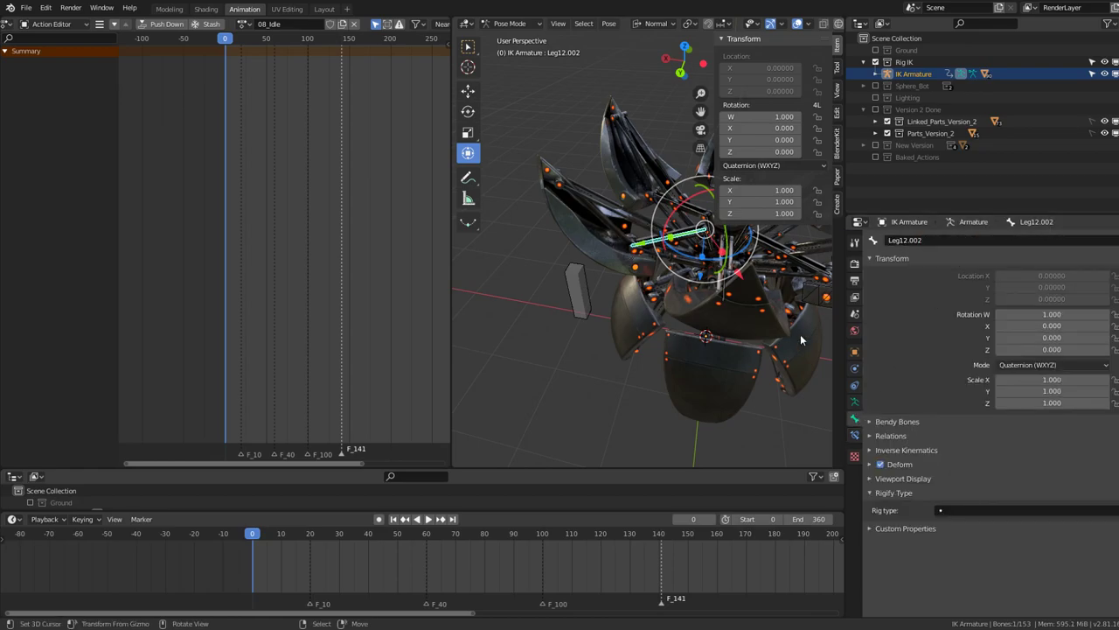
left_click(854, 434)
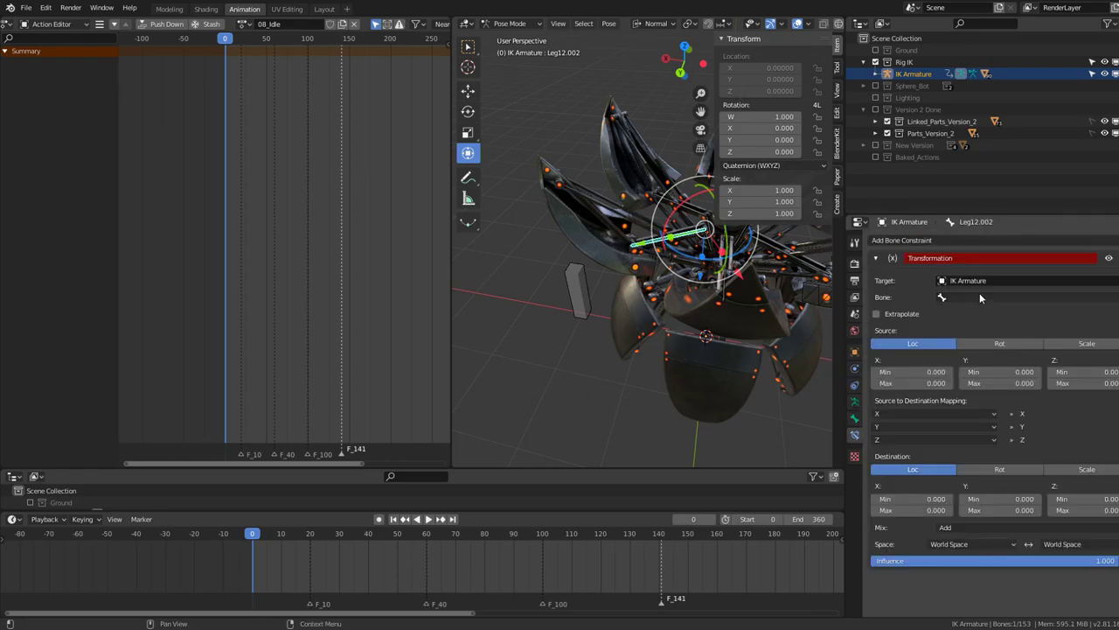
Try filling the constraint's Bone field, then close the search without choosing a bone
left_click(980, 296)
type("Leg12.002")
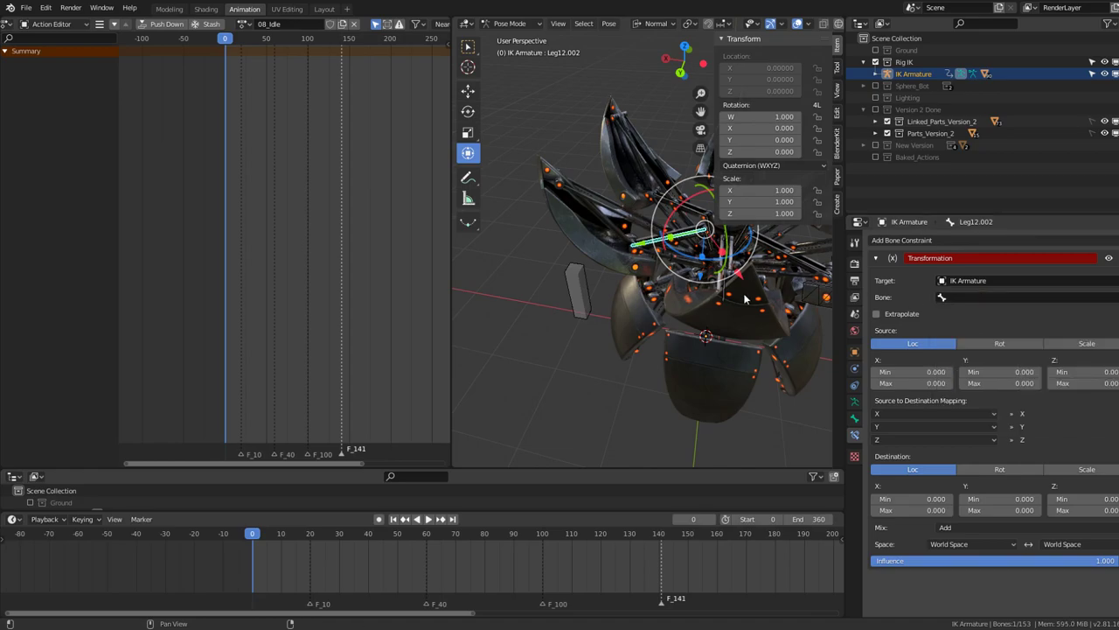
key("ctrl+a")
key("BackSpace")
key("Escape")
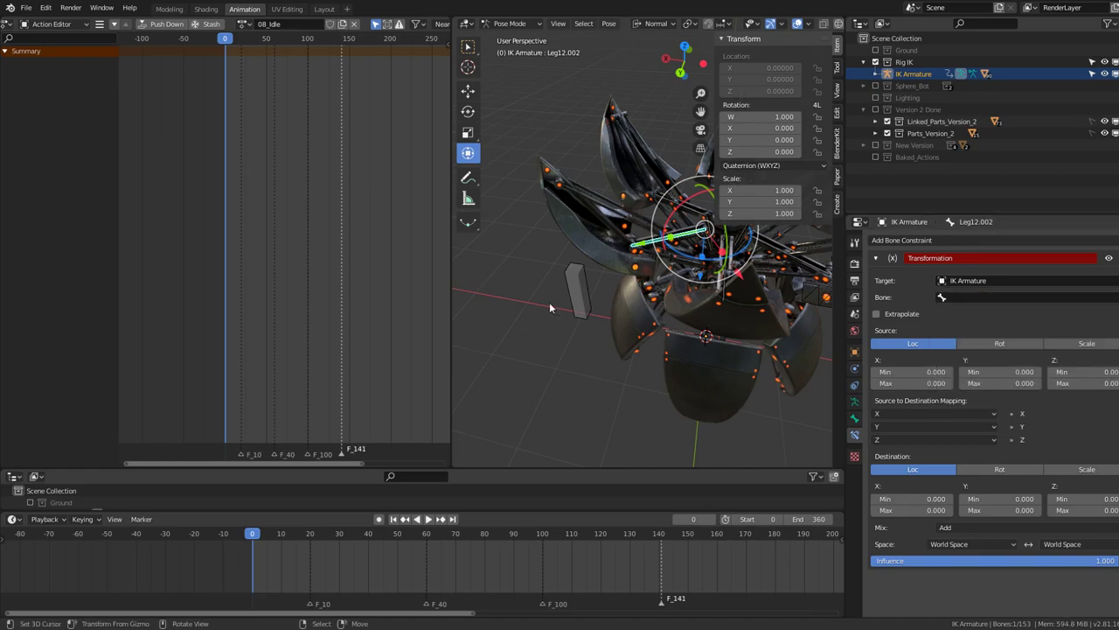
Set the Transformation constraint's Bone field to Bone.002 by pasting its name
left_click(580, 290)
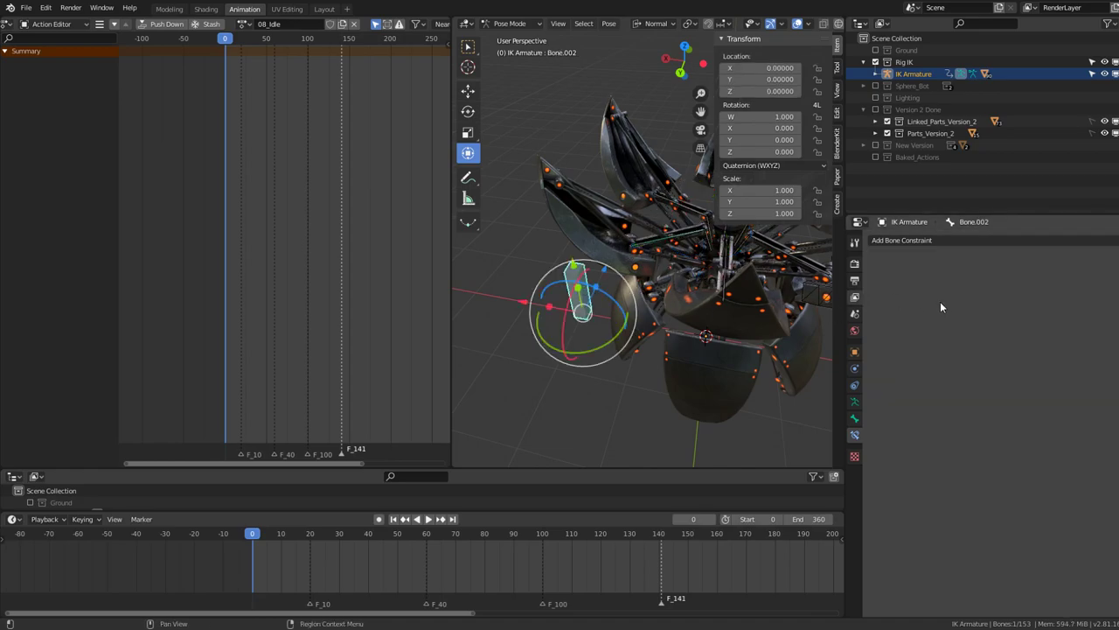
left_click(855, 418)
key("Escape")
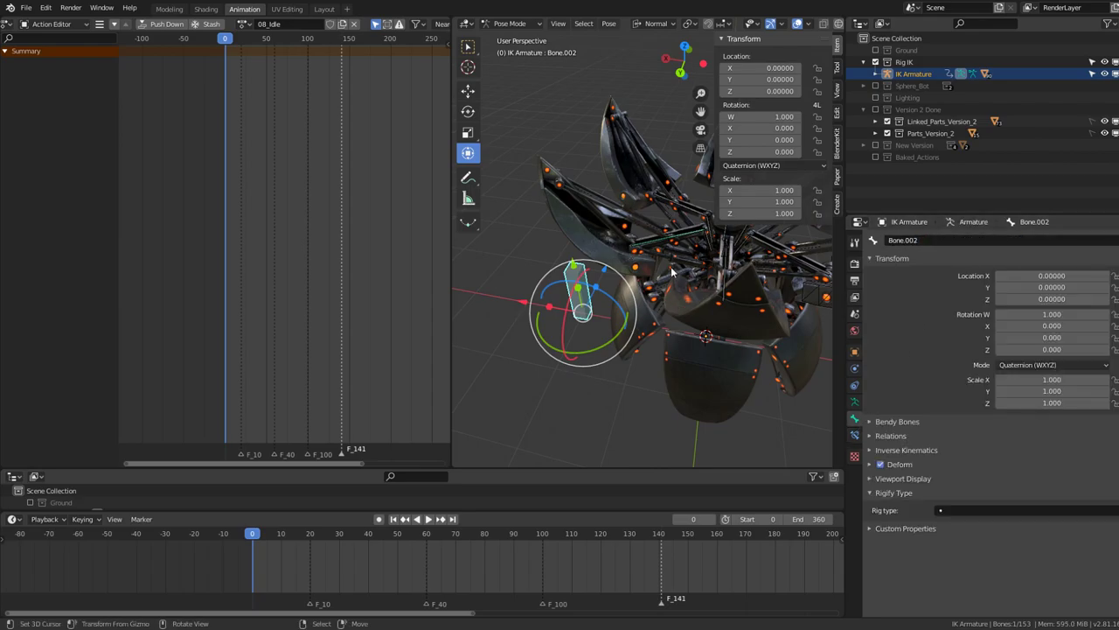
left_click(683, 243)
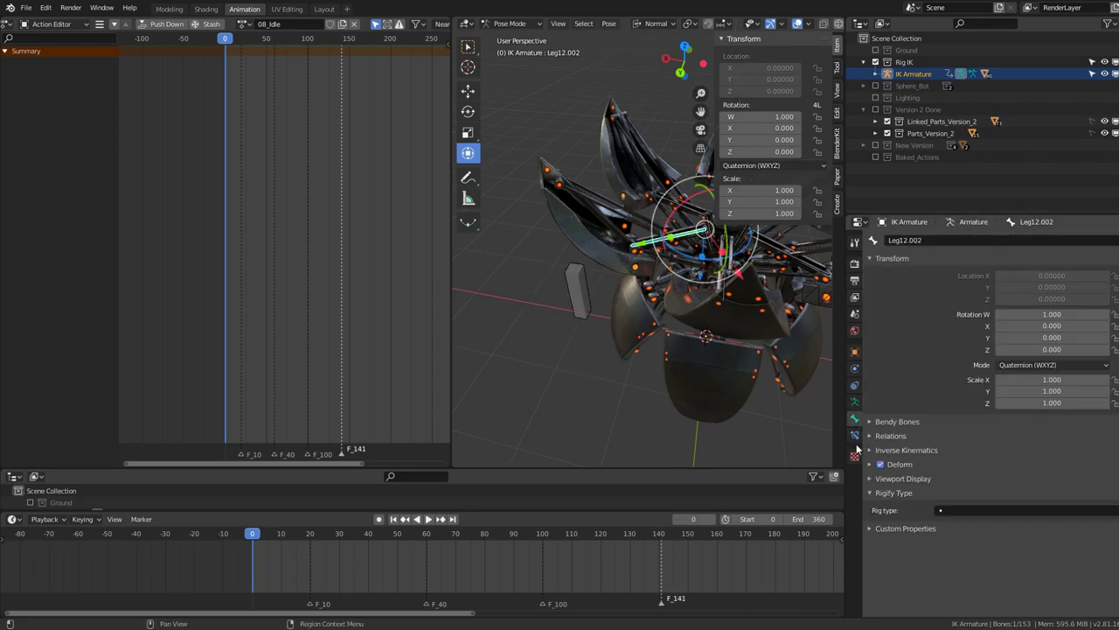
left_click(856, 403)
left_click(855, 435)
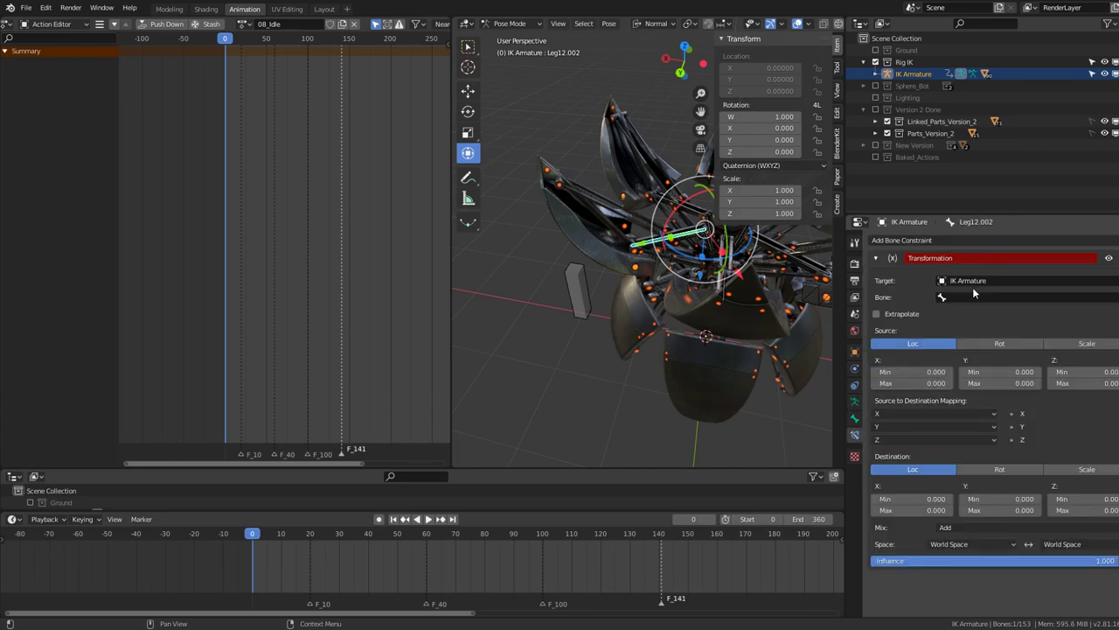
key("ctrl+v")
Give Bone.002 XYZ Euler rotation with location and X/Y rotation locked, then test a Z turn
mouse_move(629, 289)
middle_mouse_down()
mouse_move(579, 314)
mouse_move(564, 359)
middle_mouse_up()
middle_click_drag(529, 403, 607, 336)
left_click(566, 348)
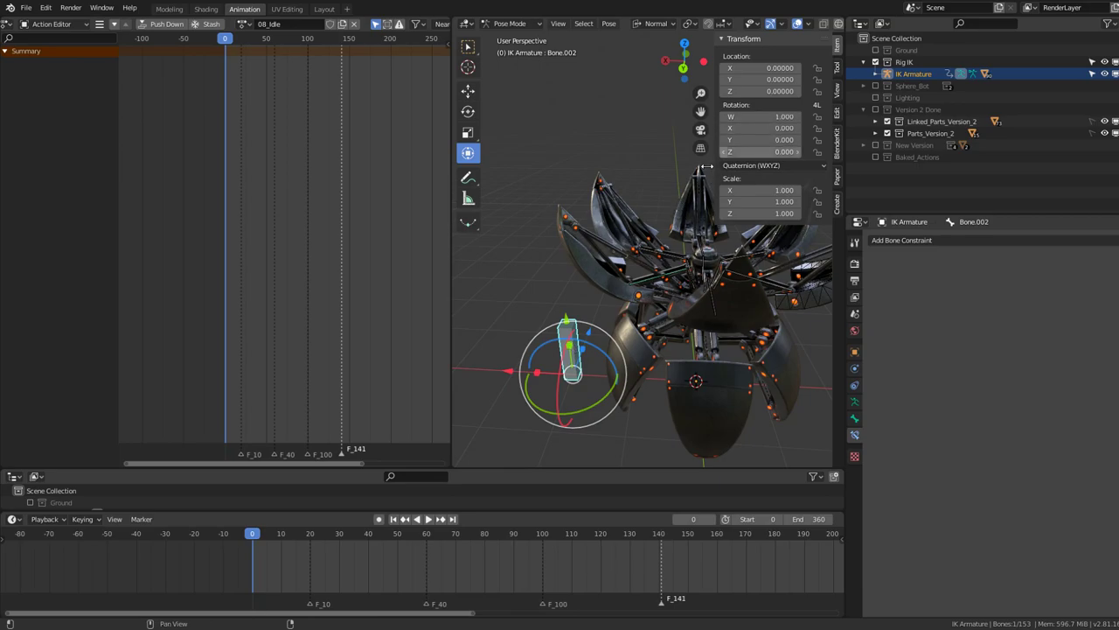
left_click(789, 166)
left_click(773, 187)
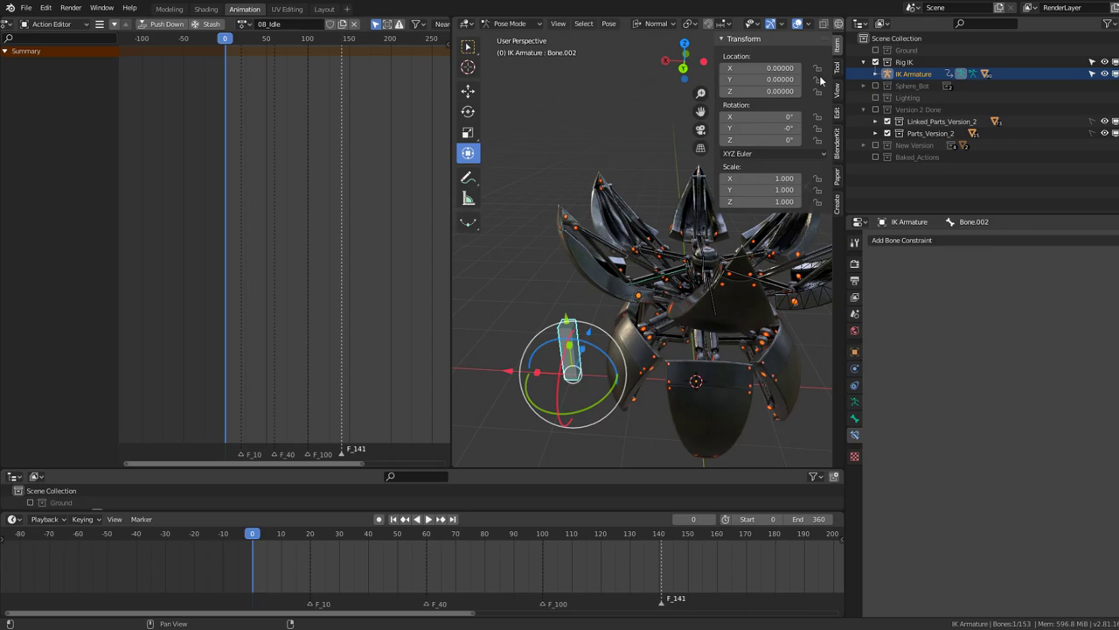
left_click_drag(820, 79, 820, 128)
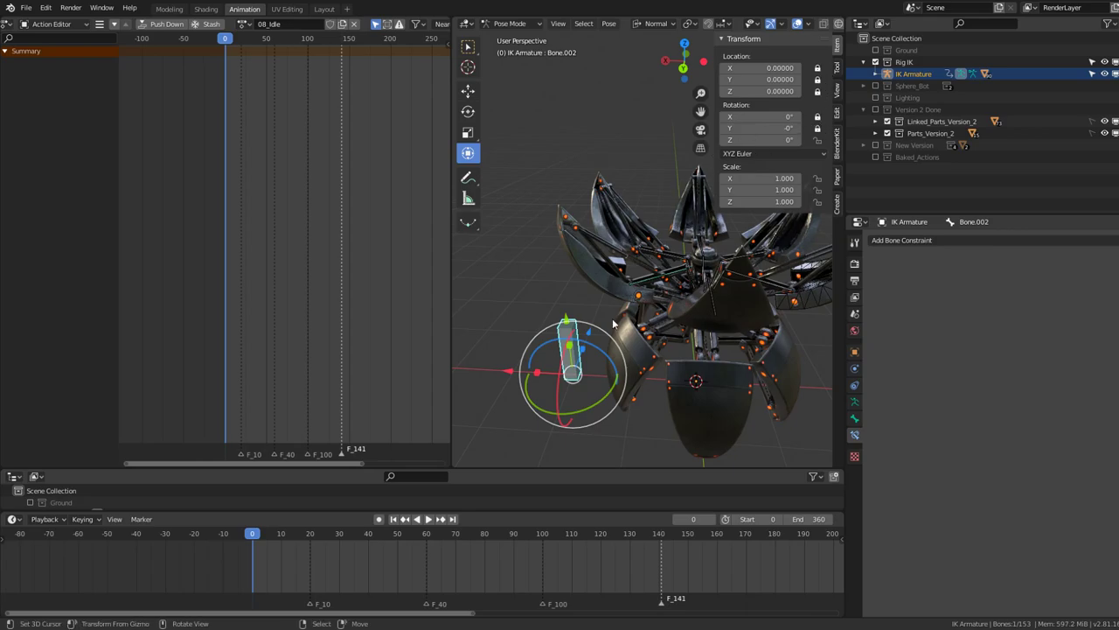
left_click_drag(615, 368, 597, 328)
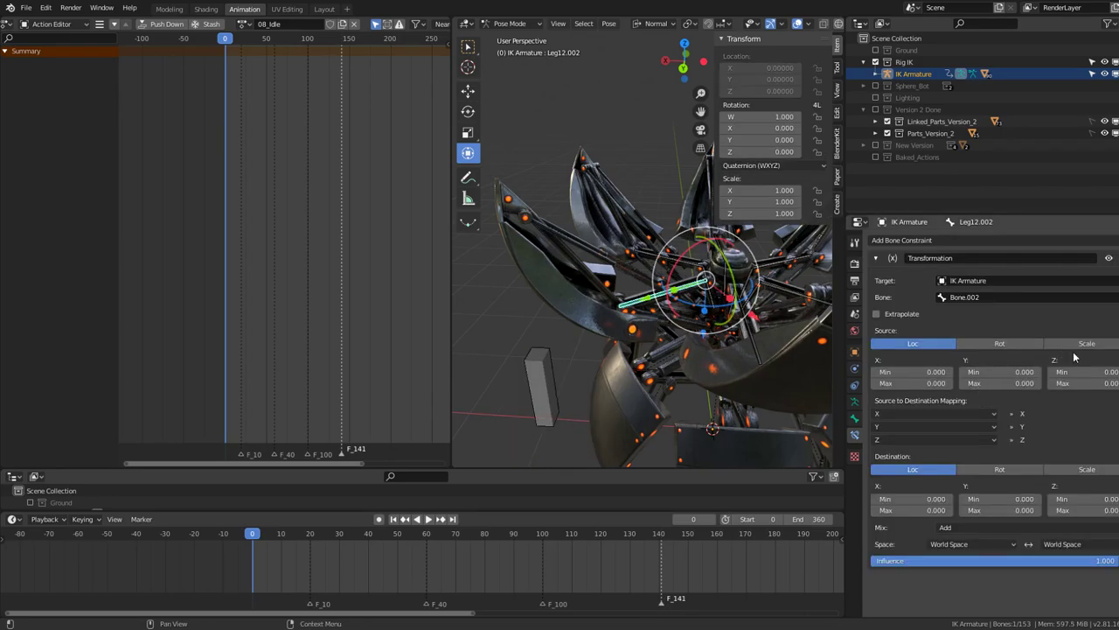
Use source rotation, Z from -10 to 10, mapped onto destination X, Y and Z
left_click(1026, 345)
type("-10")
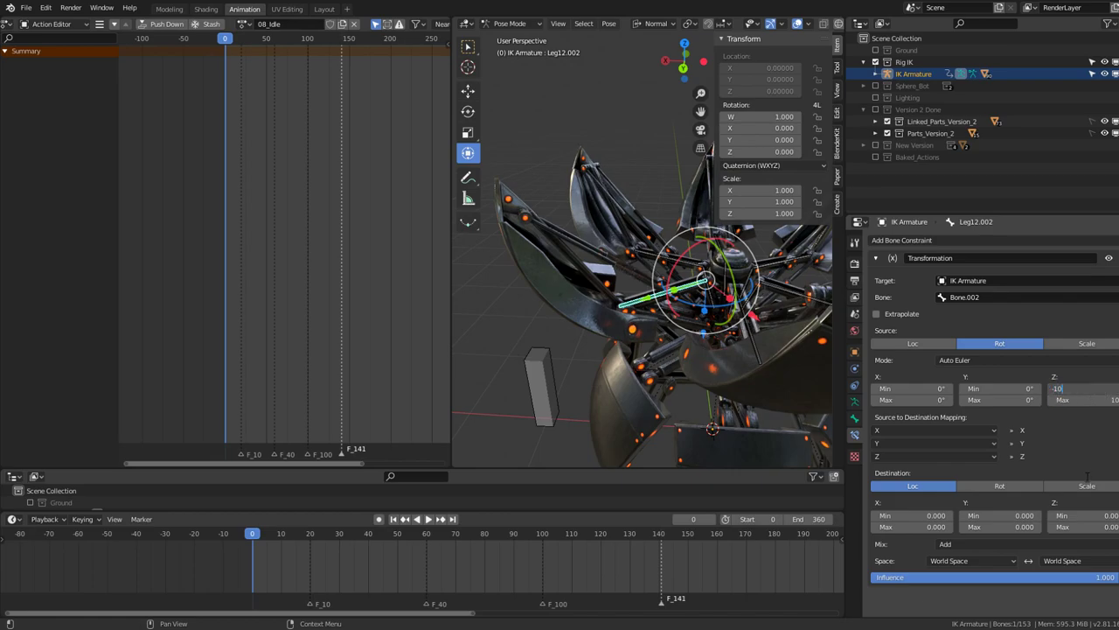
left_click(908, 435)
left_click(899, 463)
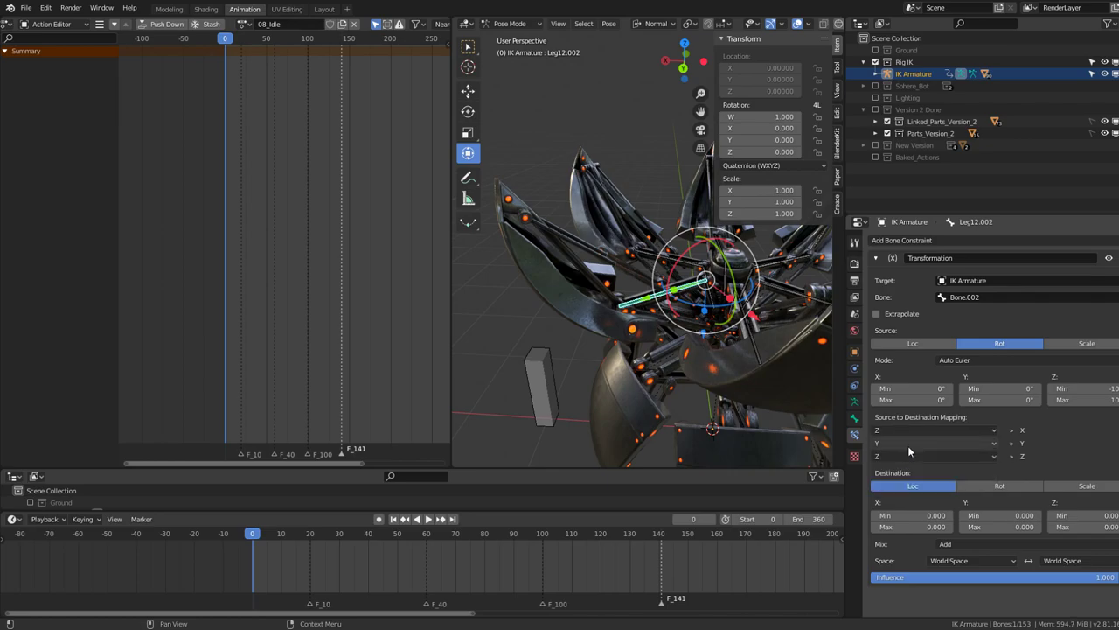
left_click(908, 444)
left_click(906, 483)
left_click(912, 457)
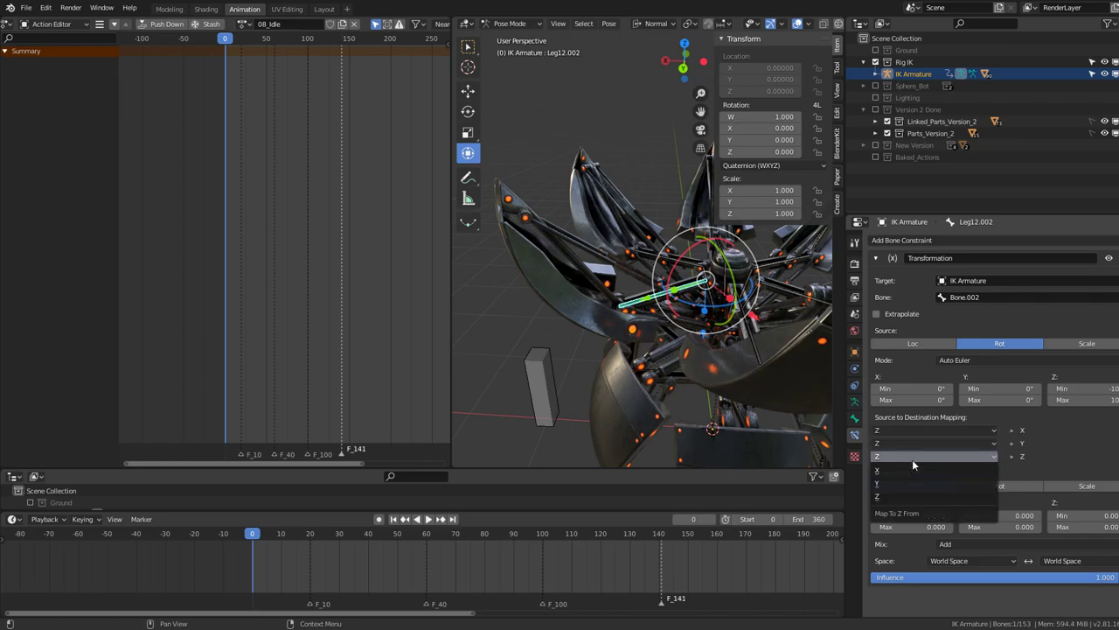
left_click(912, 496)
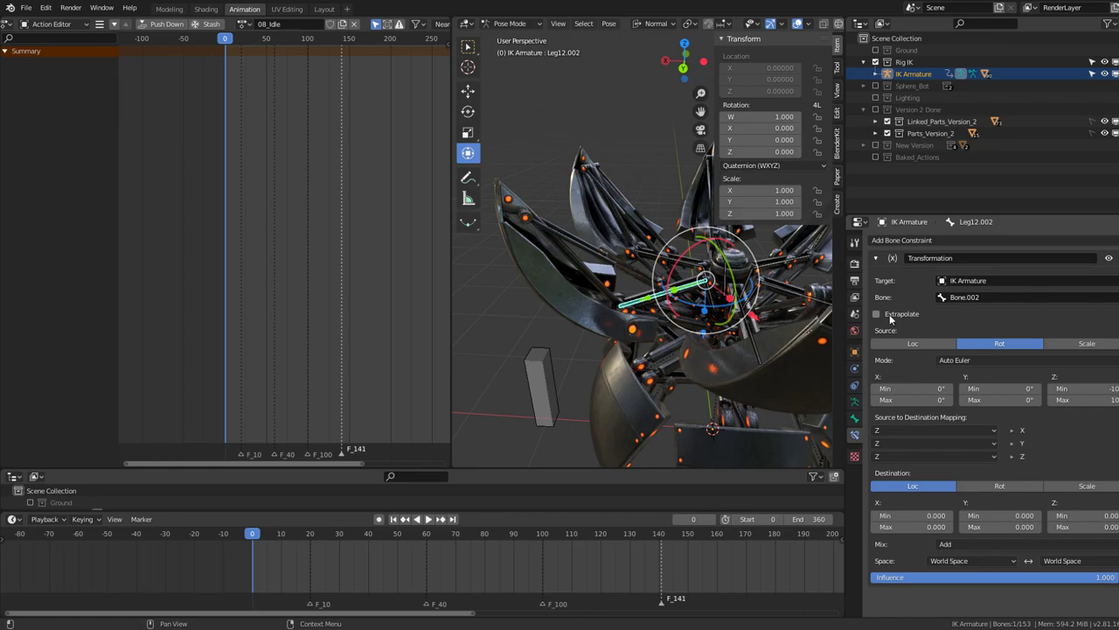
Test-rotate Bone.002 against the leg, then reselect Leg12.002
left_click(534, 400)
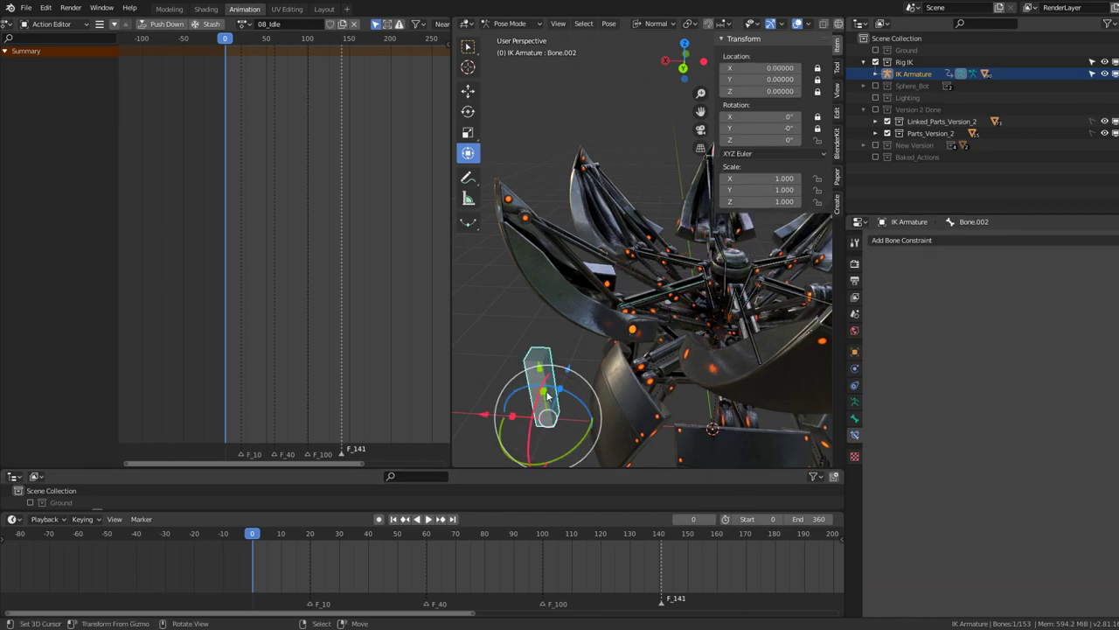
key("r")
key("r")
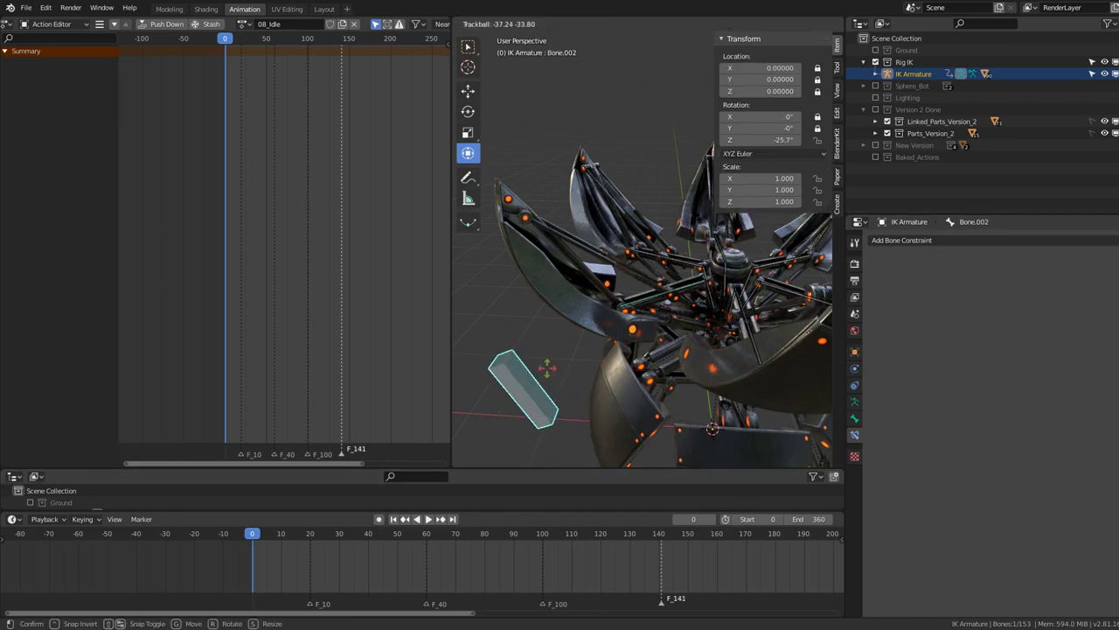
key("Return")
left_click(673, 290)
Set both constraint spaces to Local Space and switch the destination to rotation
left_click(973, 561)
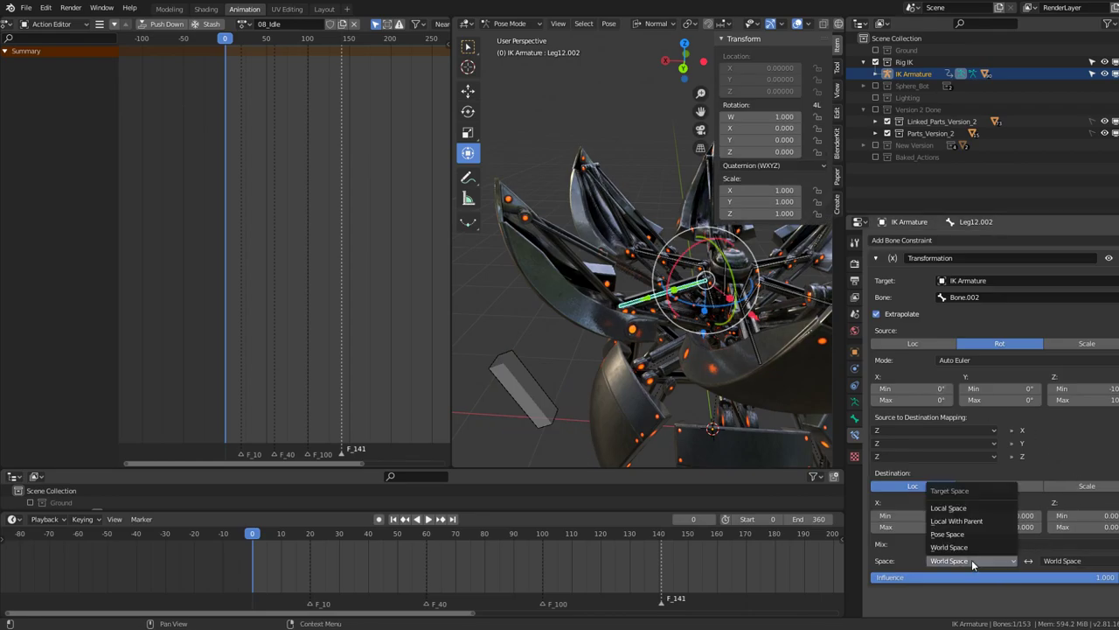
left_click(969, 508)
left_click(1062, 560)
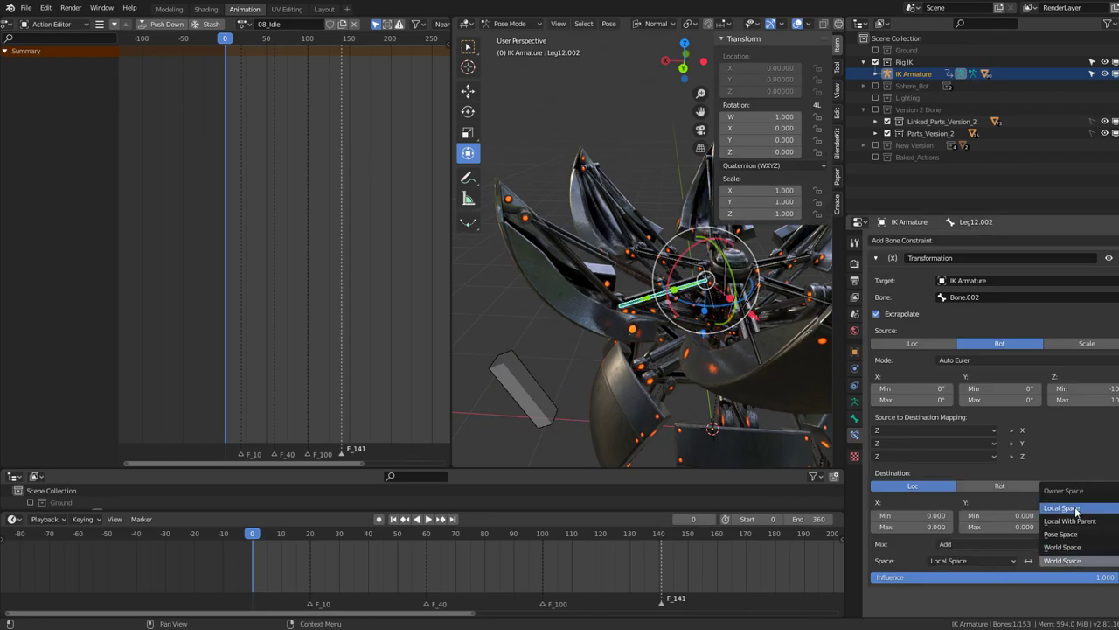
left_click(1074, 509)
left_click(1010, 489)
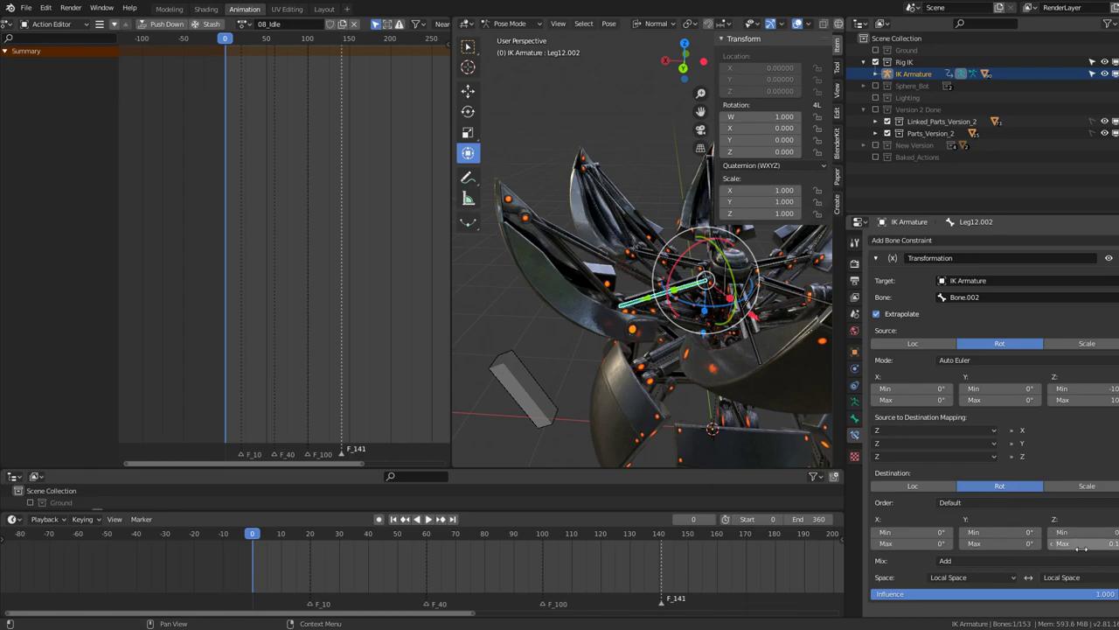
Set the destination X rotation range to -50° minimum and 50° maximum
scroll(754, 337, "up", 3)
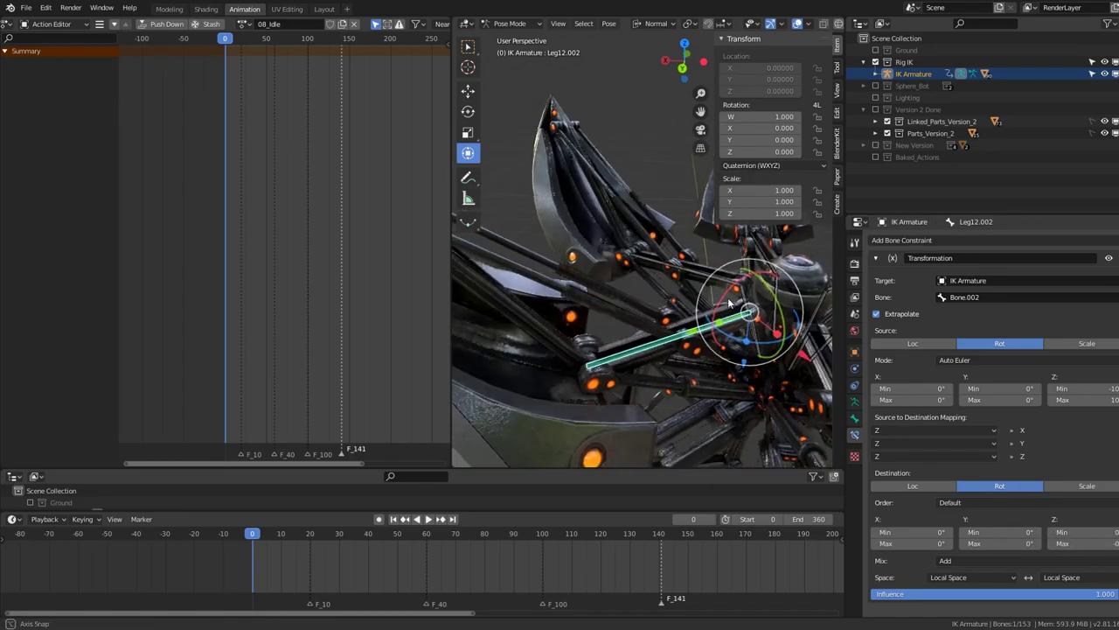
left_click(754, 337)
mouse_move(754, 338)
middle_mouse_down()
mouse_move(607, 312)
mouse_move(726, 320)
middle_mouse_up()
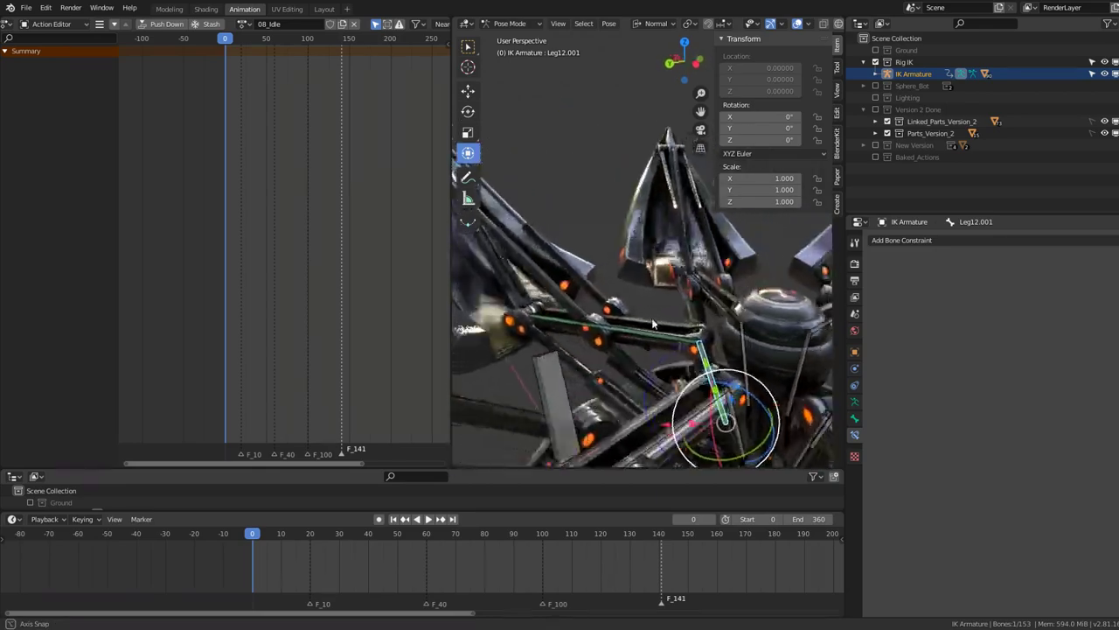
left_click(726, 320)
scroll(726, 319, "down", 5)
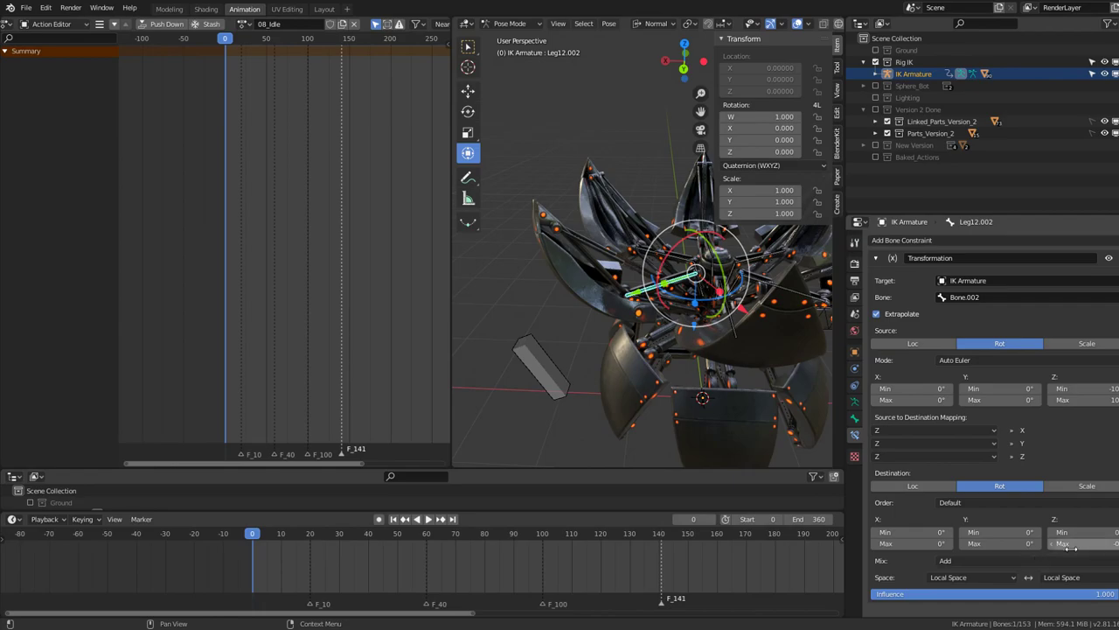
middle_click_drag(647, 332, 597, 330)
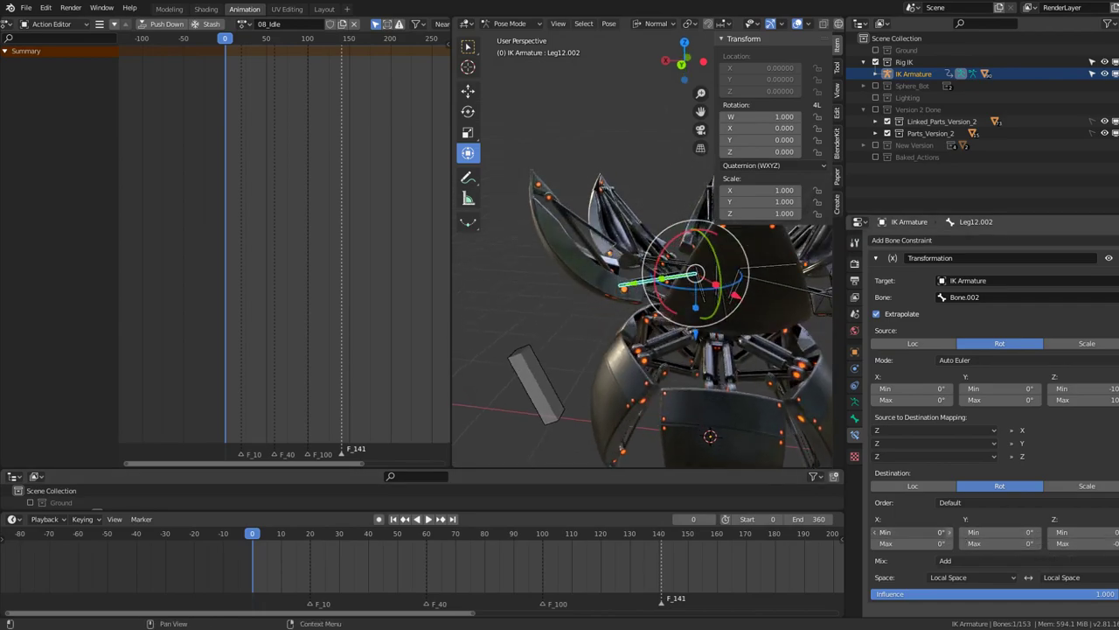
mouse_move(914, 532)
left_mouse_down()
mouse_move(875, 531)
mouse_move(936, 533)
left_mouse_up()
type("-50")
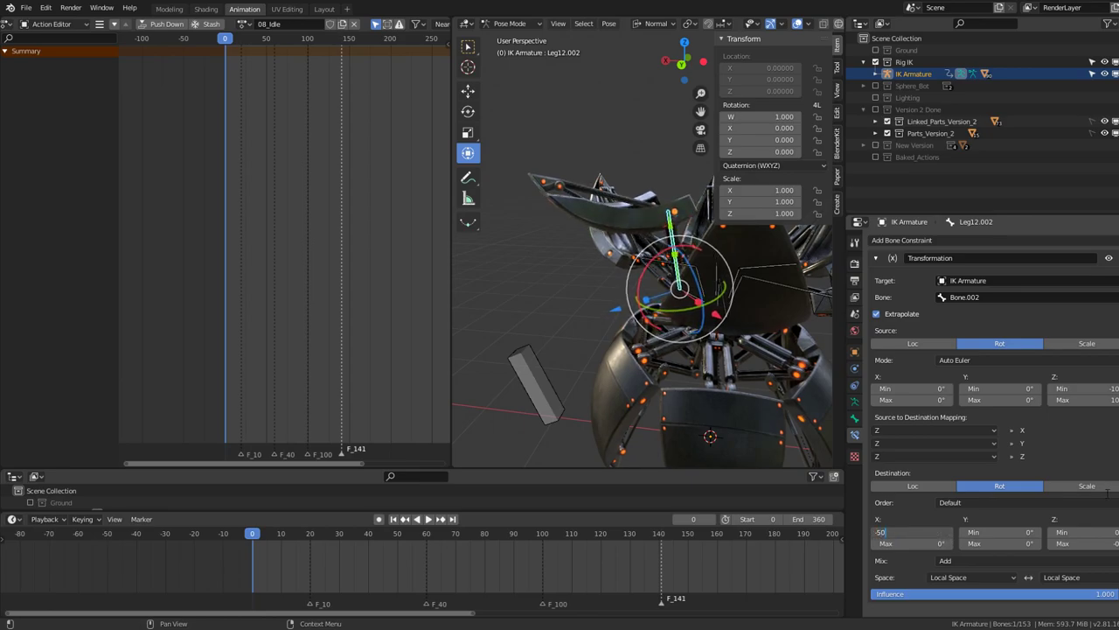
key("Return")
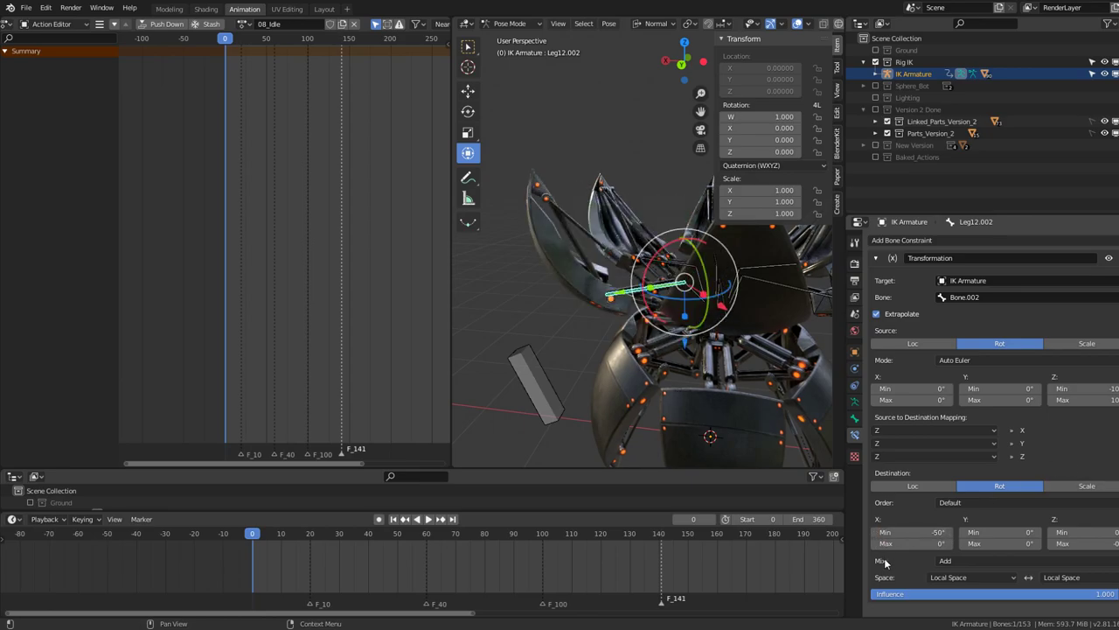
type("50")
key("Return")
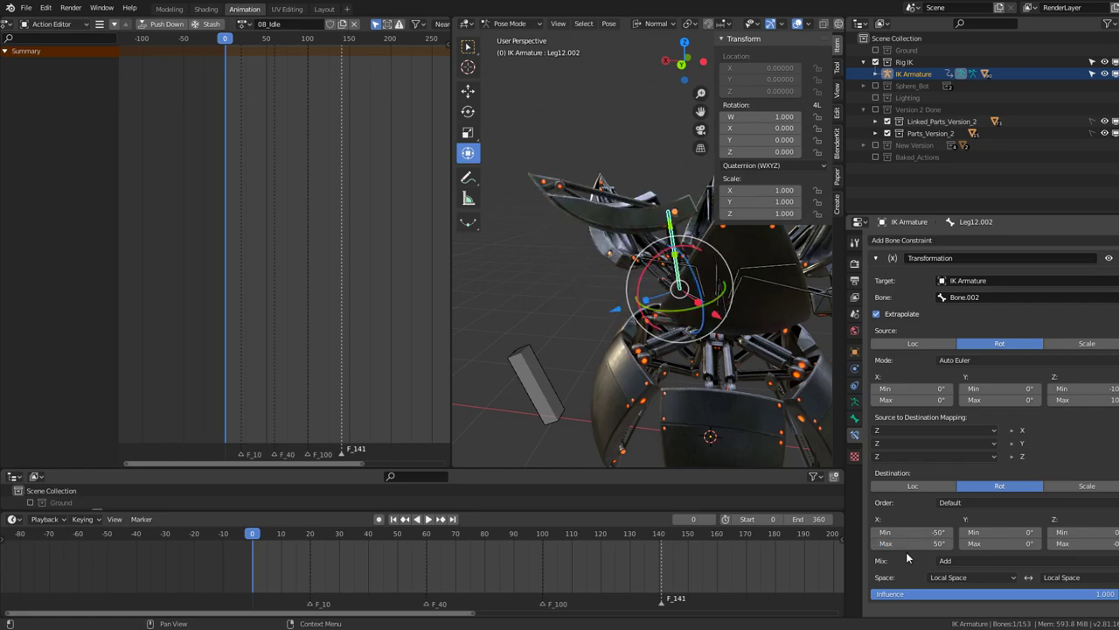
Test-rotate Bone.002 to check the leg's response, resetting its rotation afterwards
left_click(538, 384)
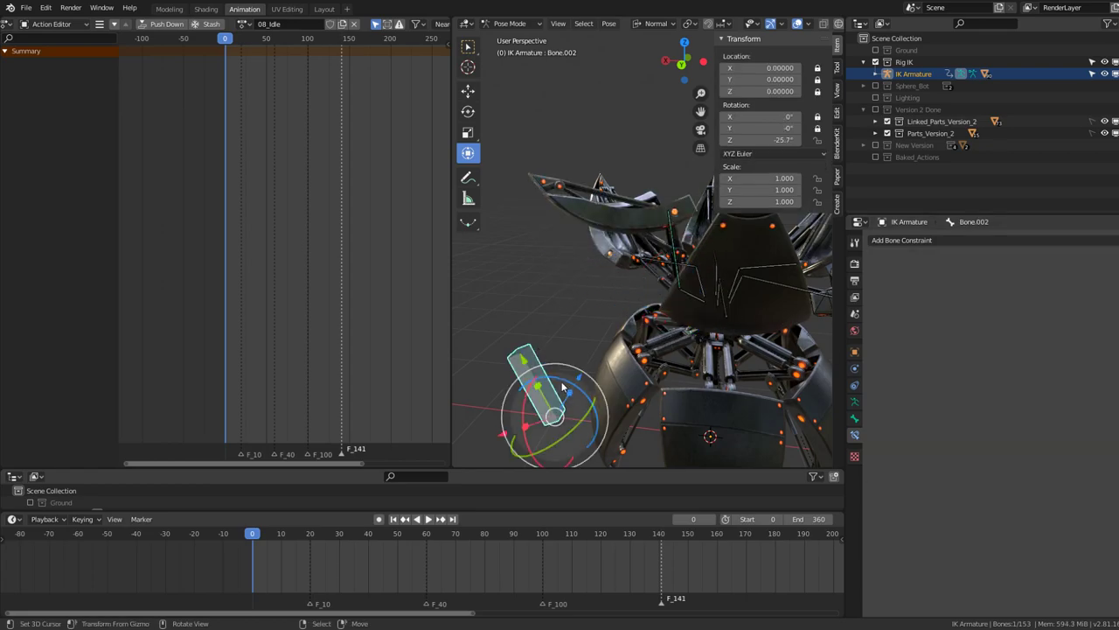
key("r")
key("r")
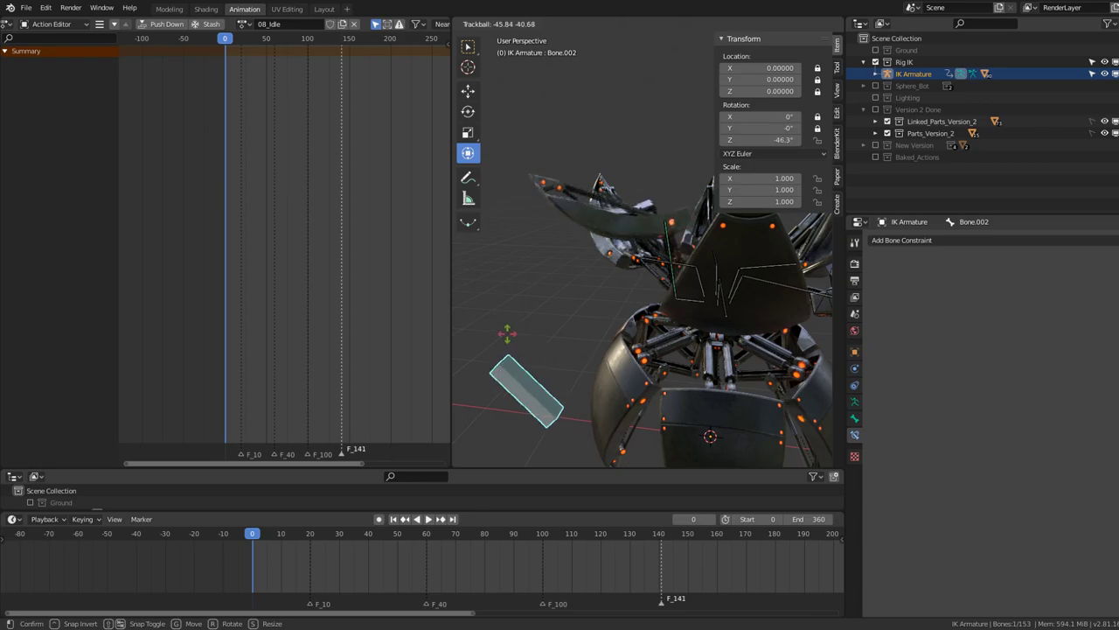
left_click(555, 335)
key("alt+r")
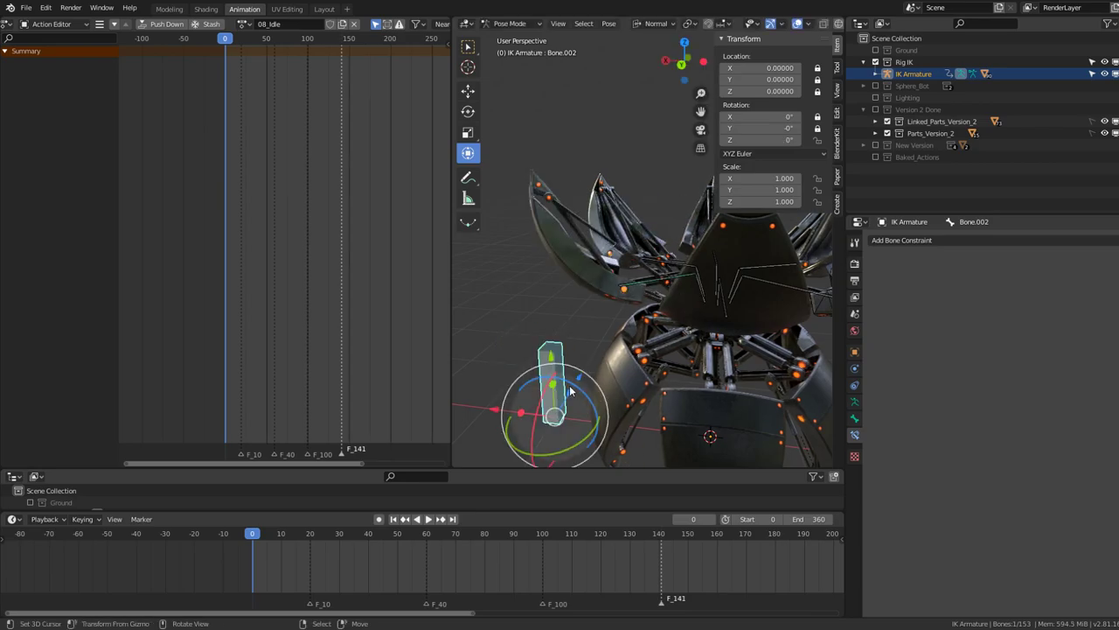
key("r")
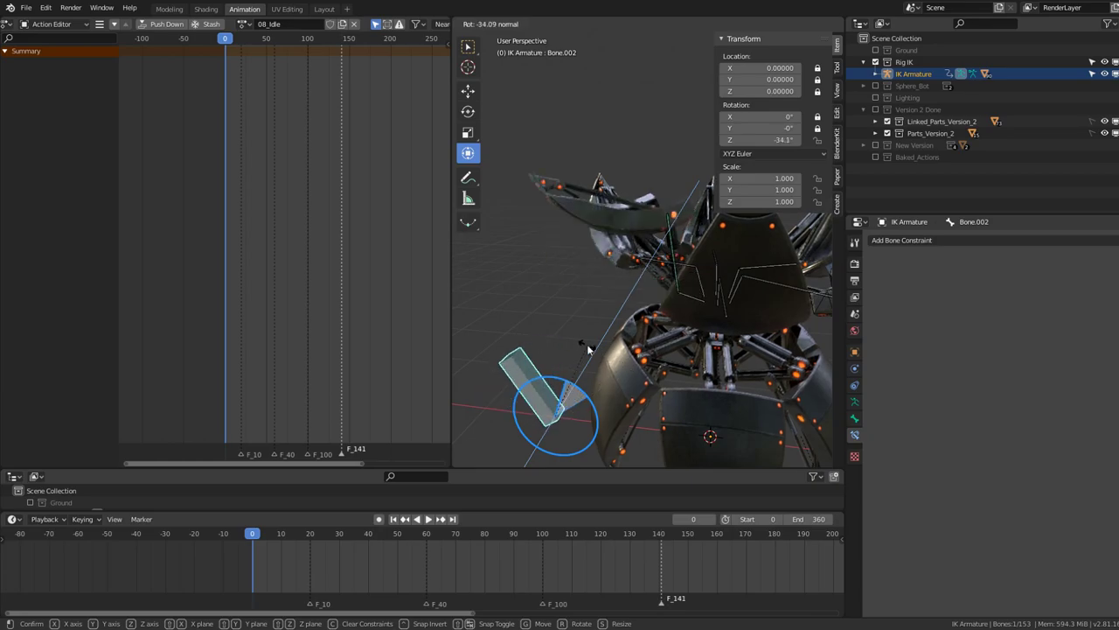
key("Escape")
left_click(662, 278)
type("25")
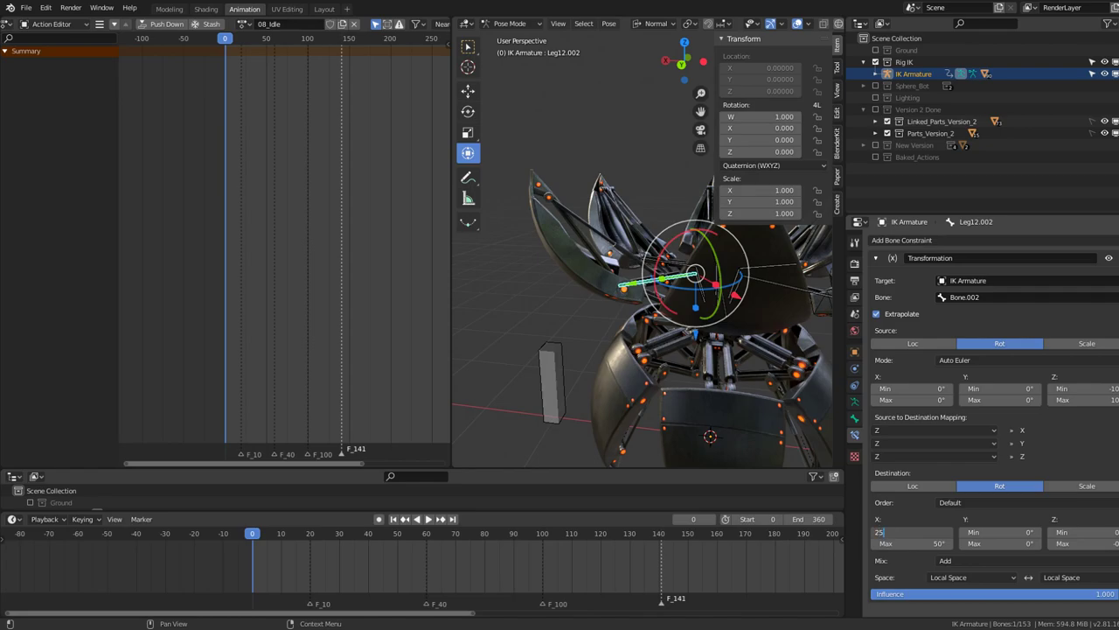
Change destination X to 25° minimum and -25° maximum and retest with Bone.002
key("Return")
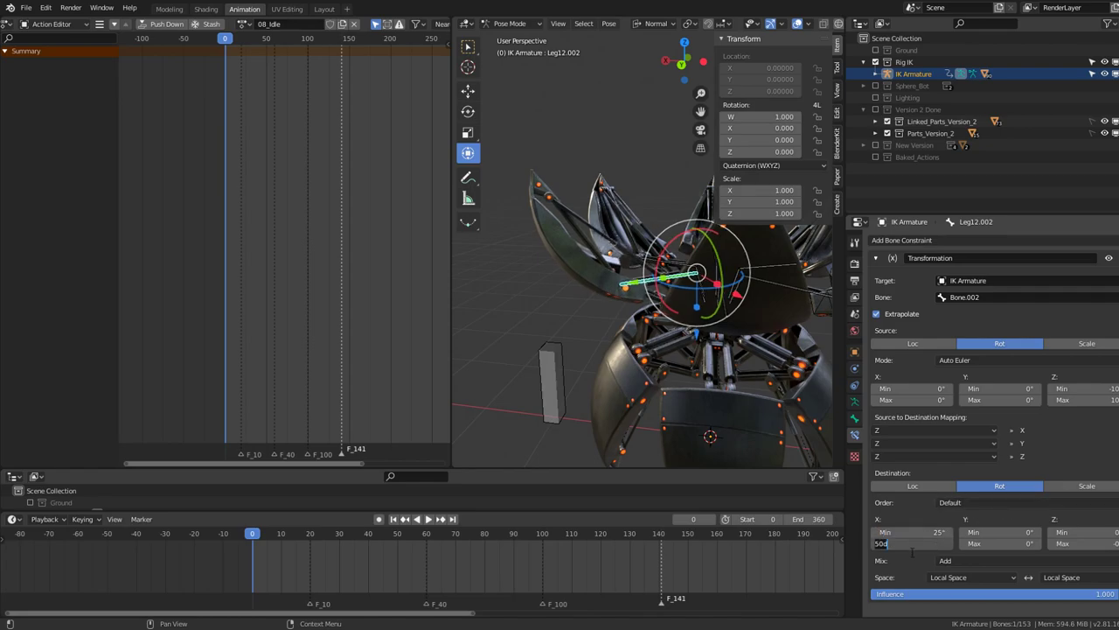
type("-25")
key("Return")
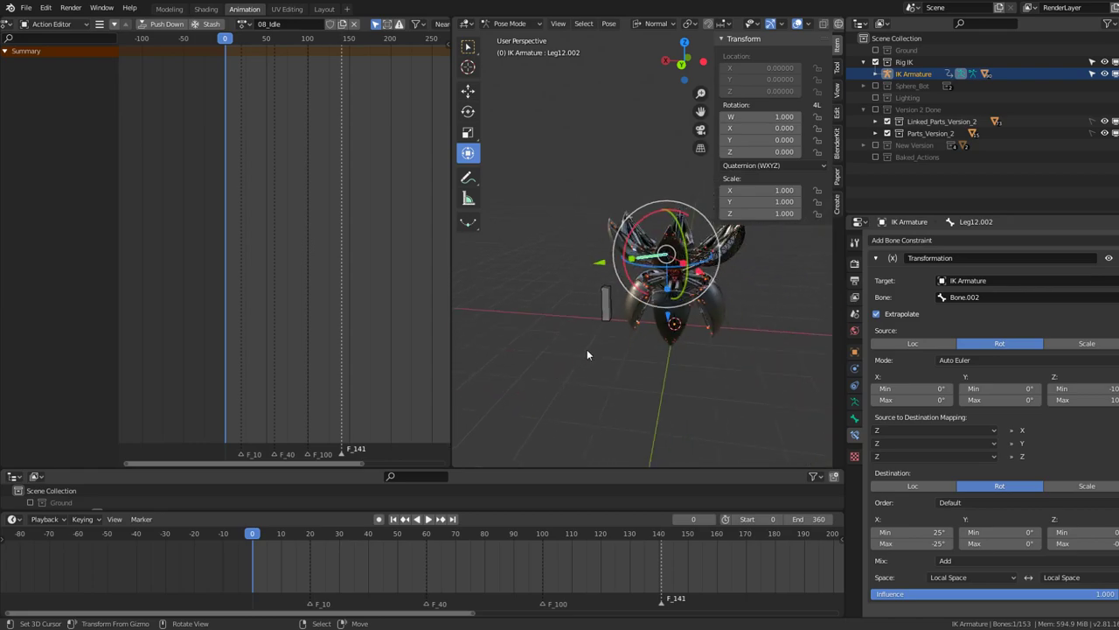
left_click(564, 376)
key("r")
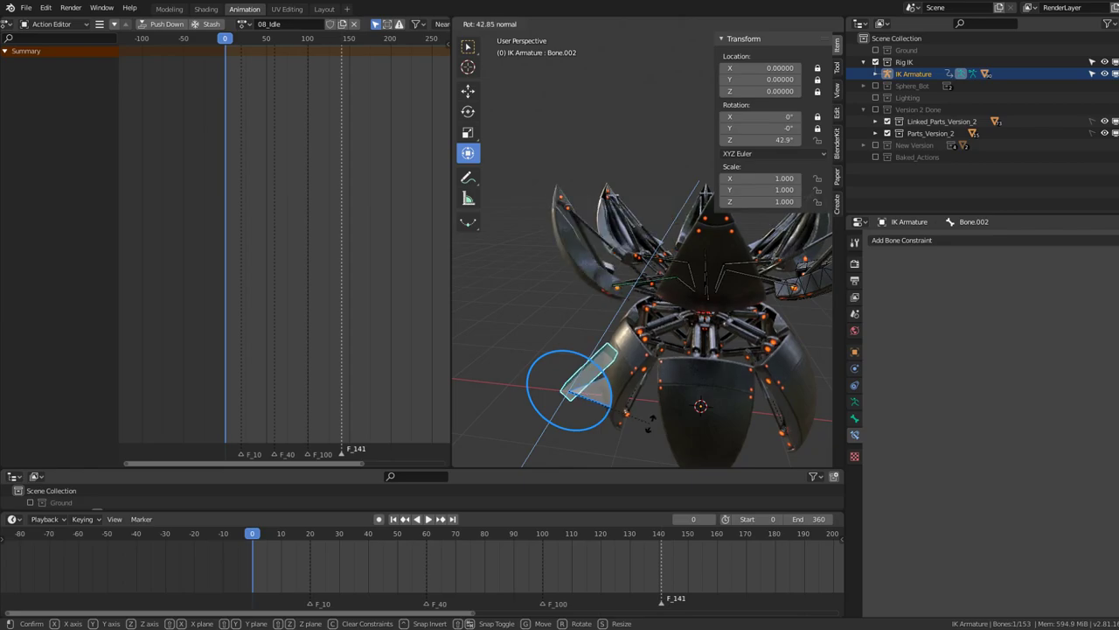
left_click(654, 428)
left_click(669, 314)
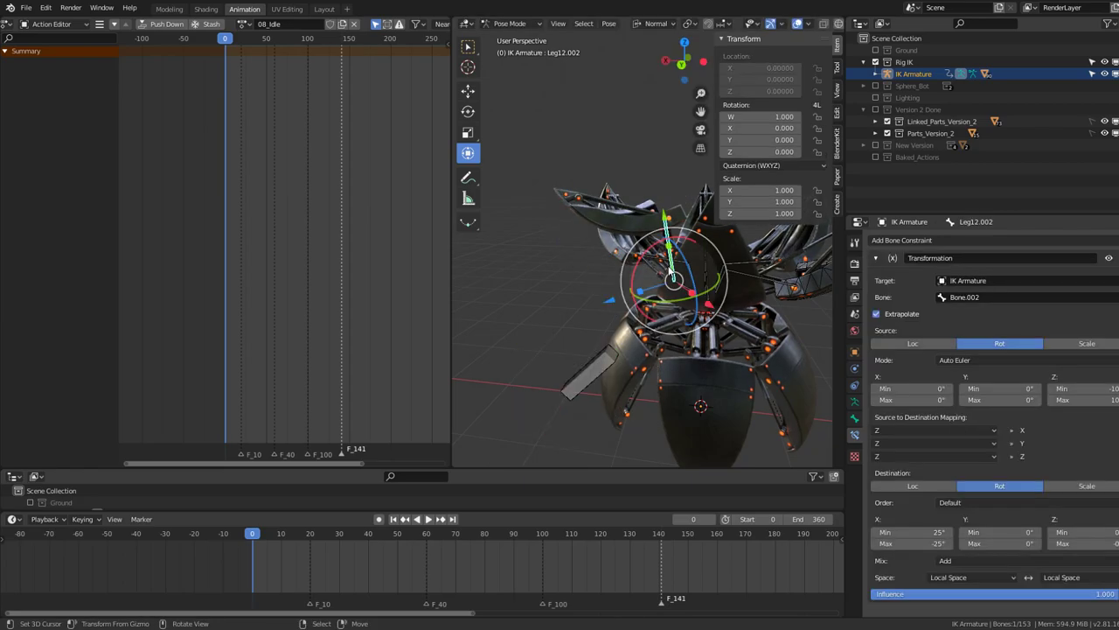
Collapse the Transformation constraint and add a Limit Rotation constraint to Leg12.002
left_click(879, 263)
left_click(905, 243)
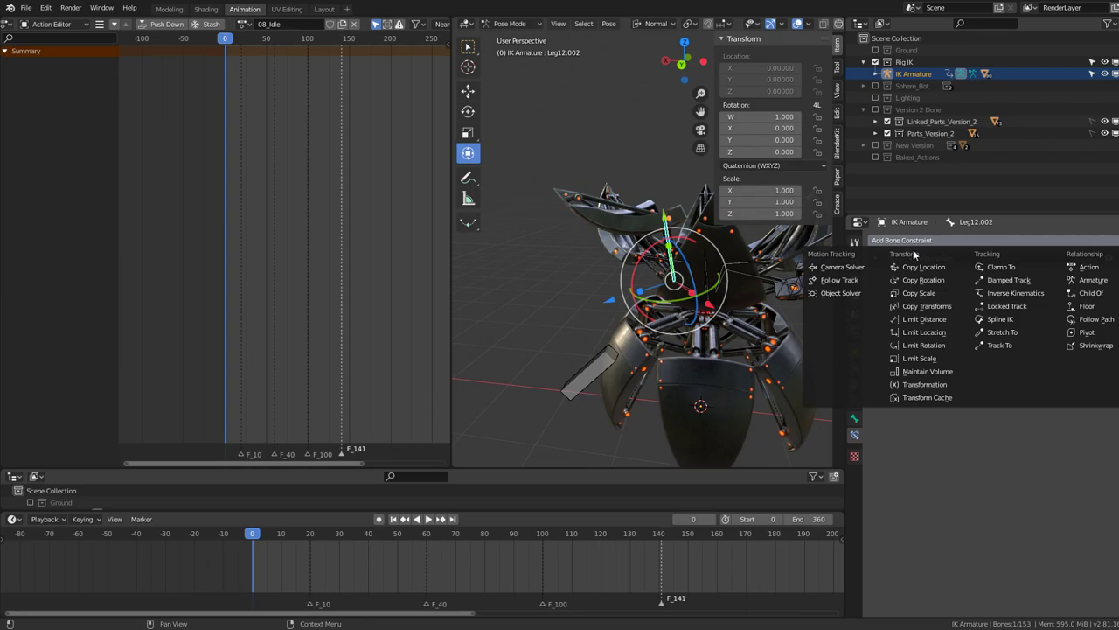
left_click(925, 280)
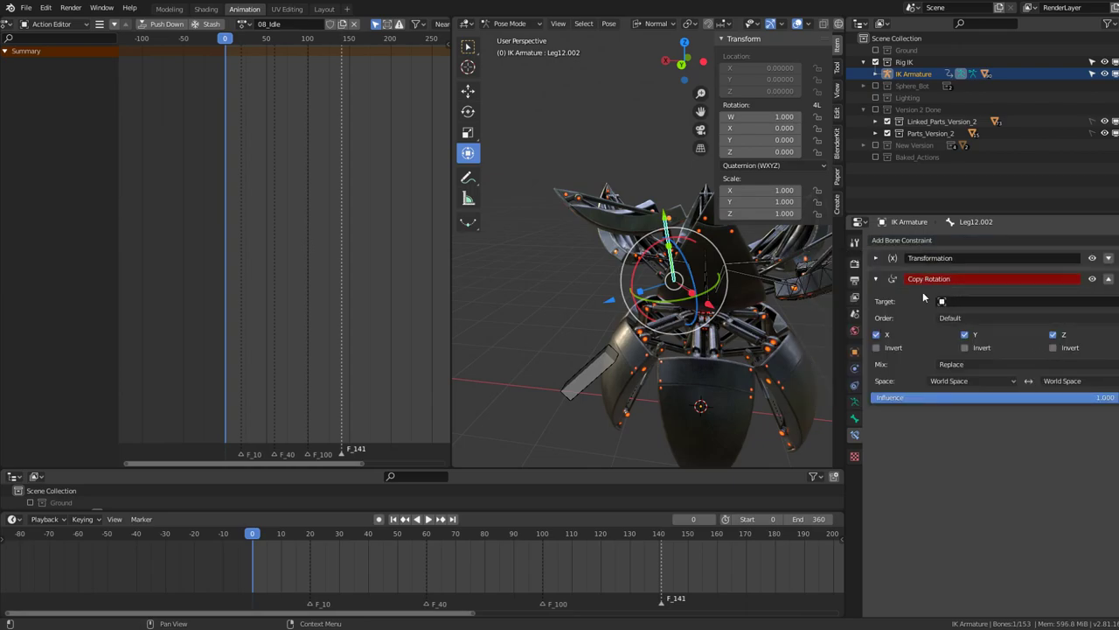
key("ctrl+z")
left_click(1006, 239)
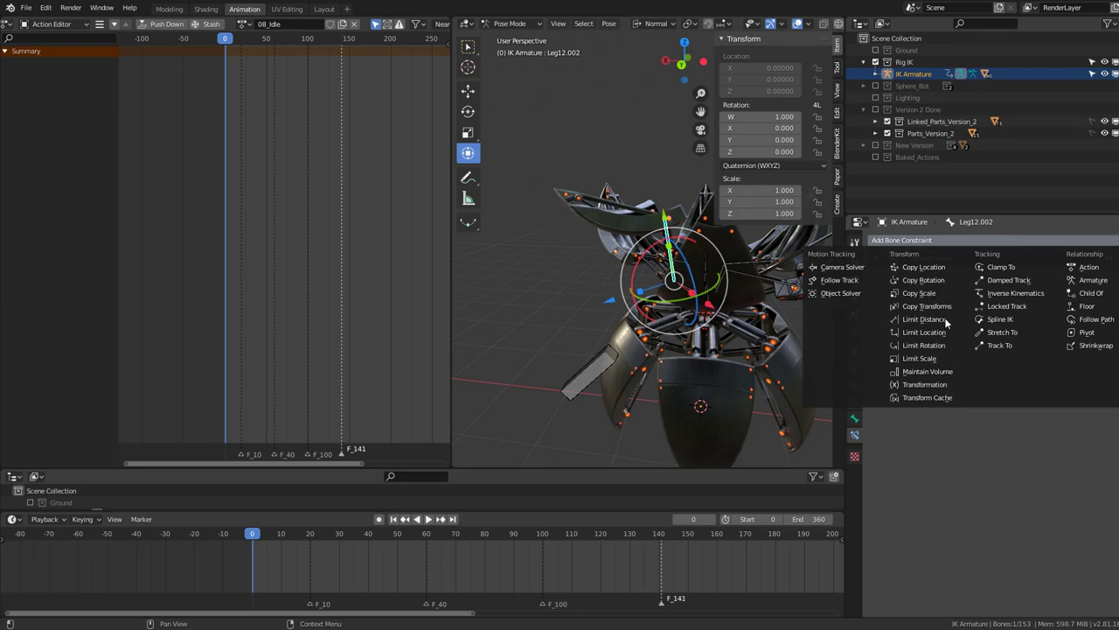
left_click(931, 346)
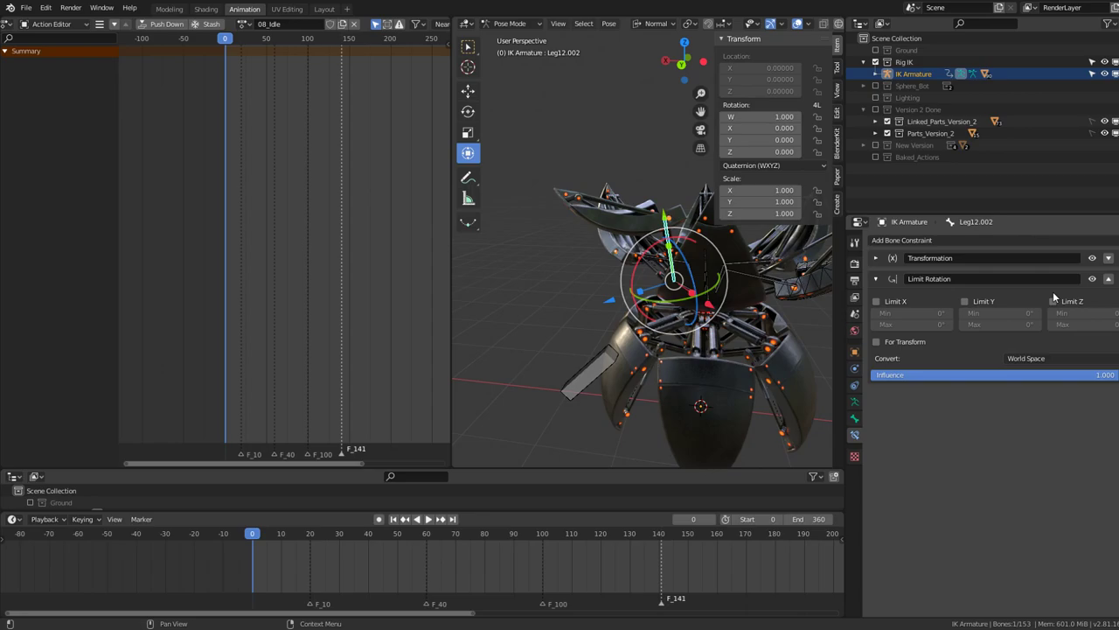
Limit X rotation between -10° and about -85.3°, converted in Local Space
left_click(890, 301)
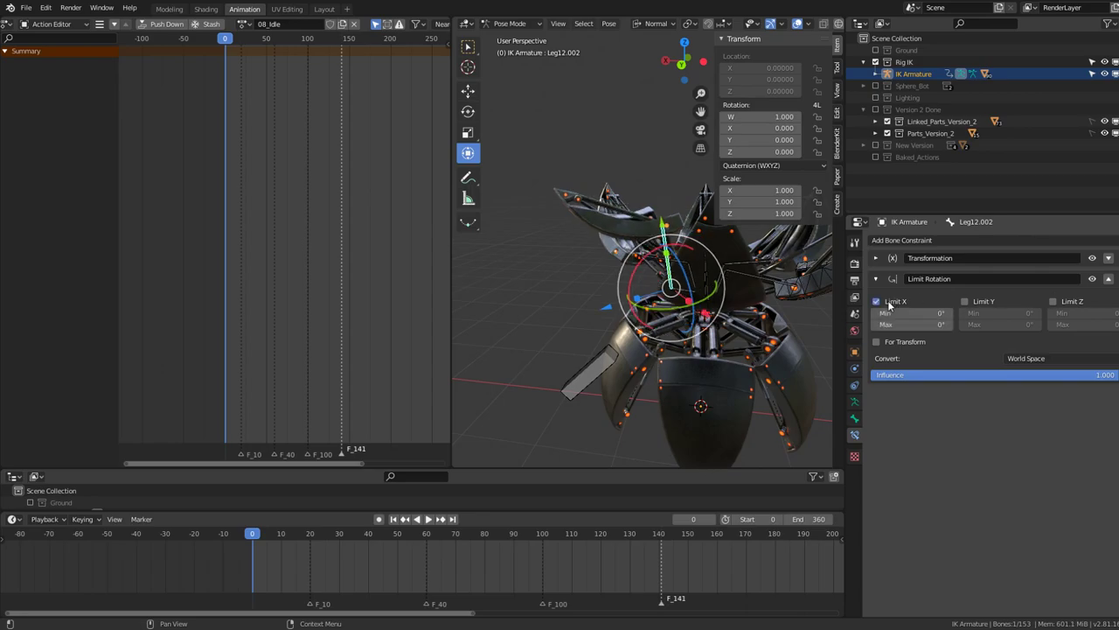
left_click(951, 325)
type("0.1d")
left_click(931, 312)
type("-10")
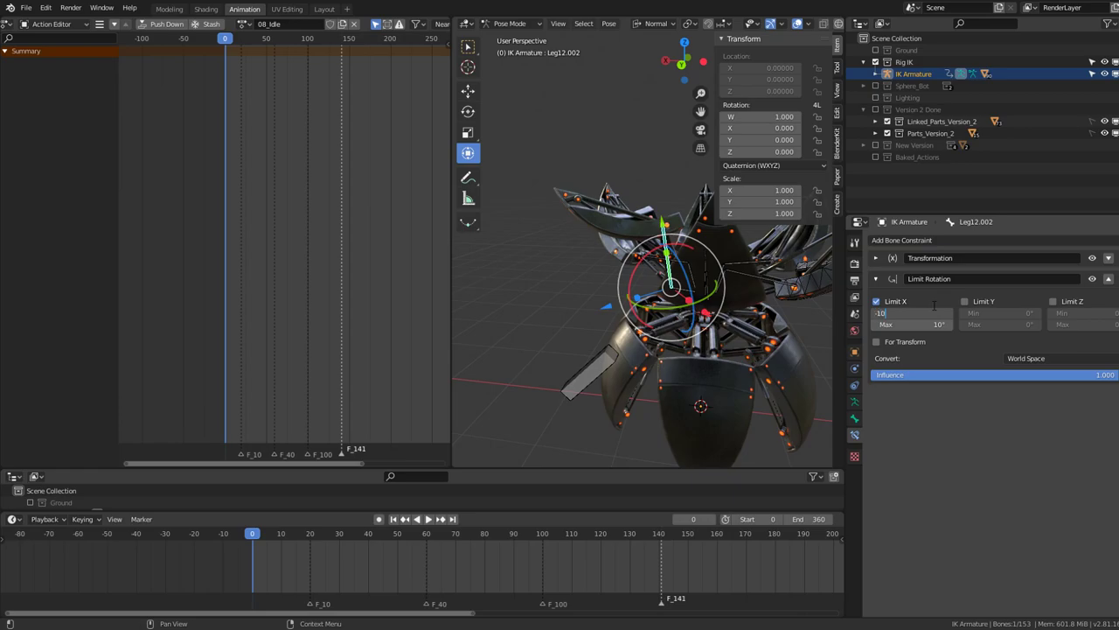
left_click(1049, 362)
left_click(1041, 412)
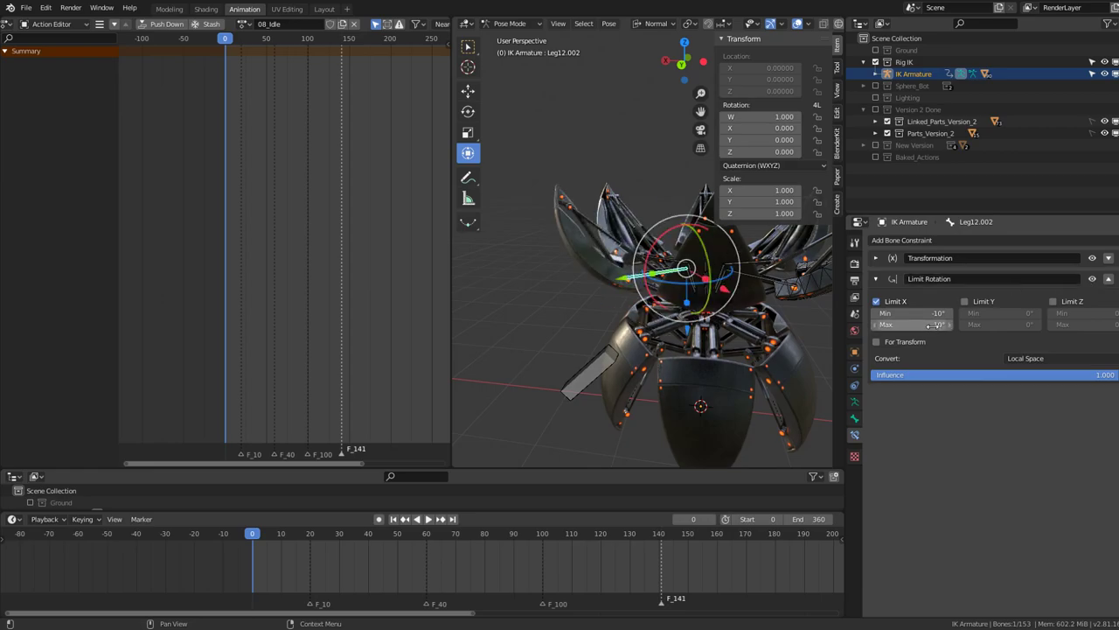
mouse_move(931, 325)
left_mouse_down()
mouse_move(901, 325)
mouse_move(927, 324)
left_mouse_up()
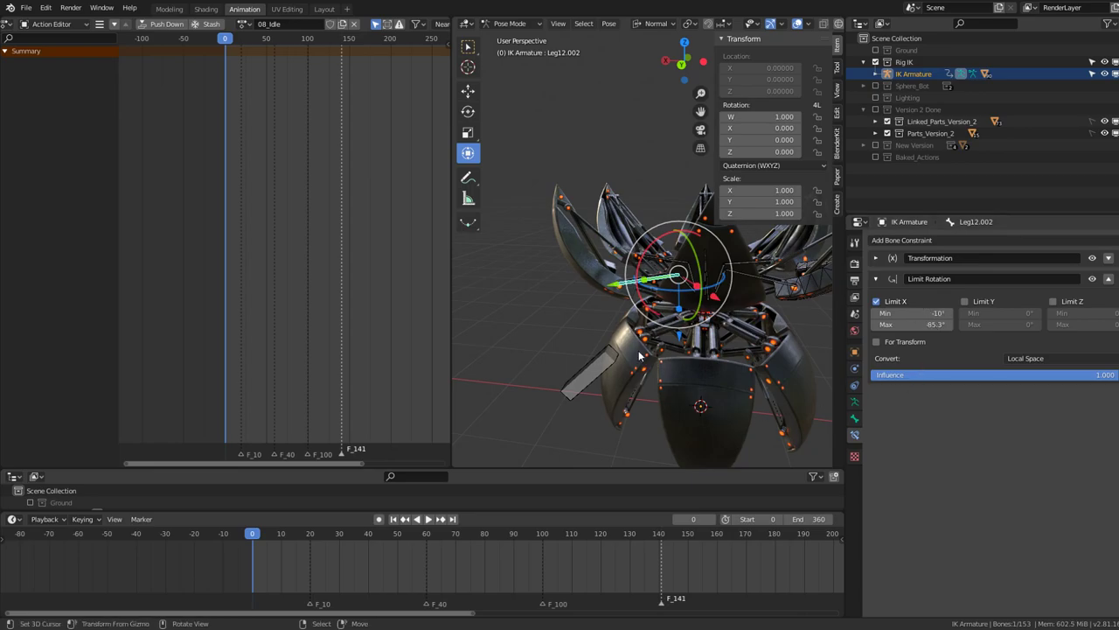
Test-turn control bone Bone.002, then enter a new X limit on Leg12.002's Limit Rotation
left_click(596, 376)
key("r")
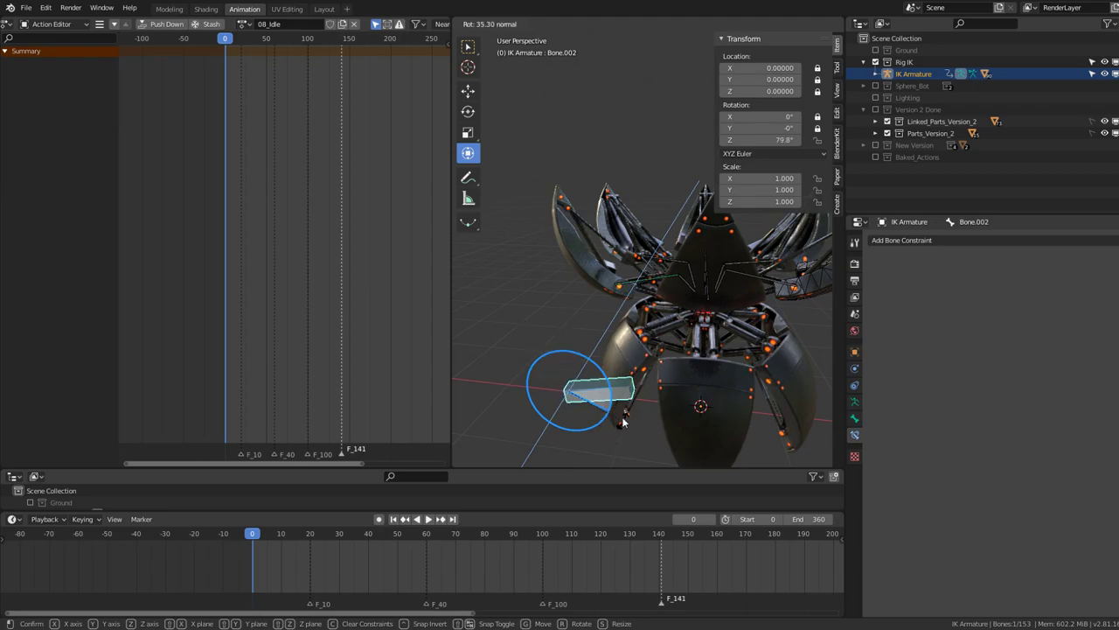
left_click(678, 306)
left_click(672, 278)
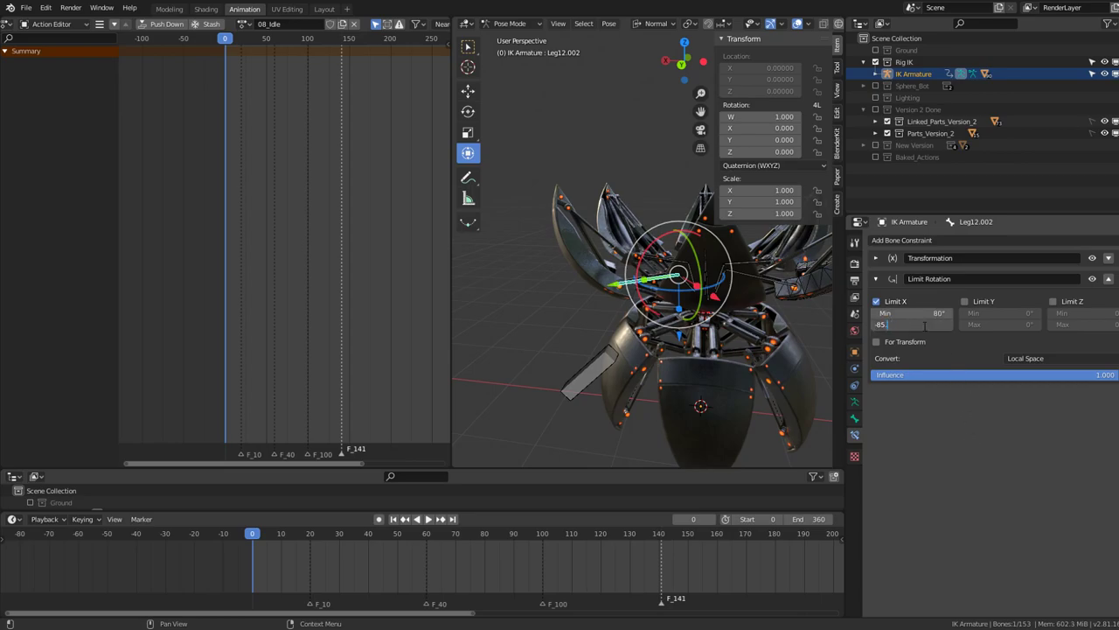
type("0")
key("Return")
Test-rotate Bone.002 again, clear its rotation with Alt+R, and reselect Leg12.002
left_click(590, 361)
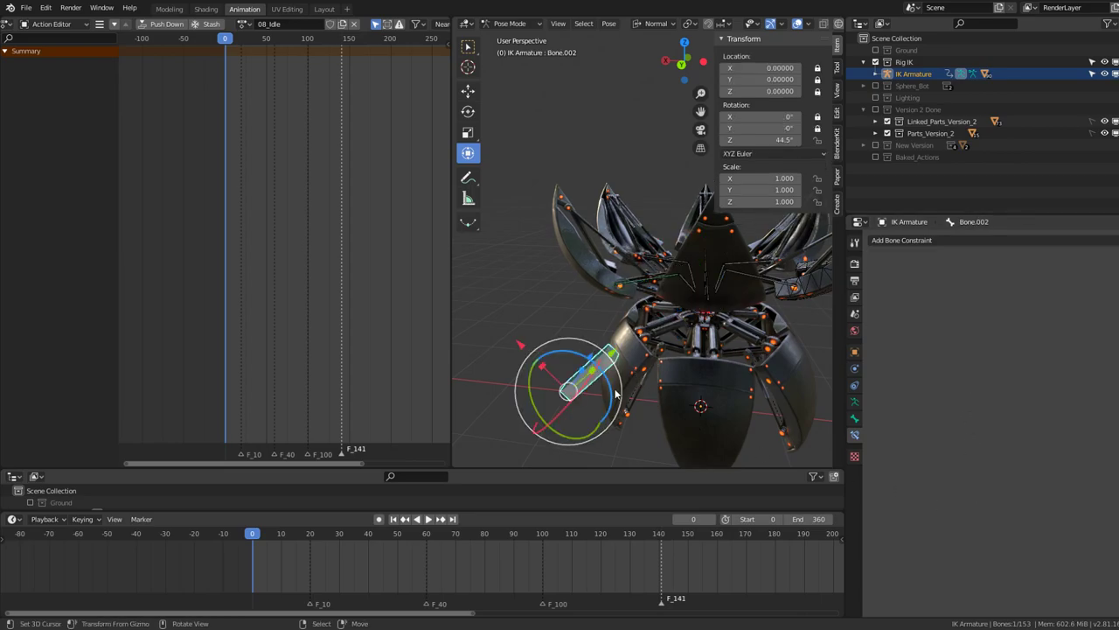
key("r")
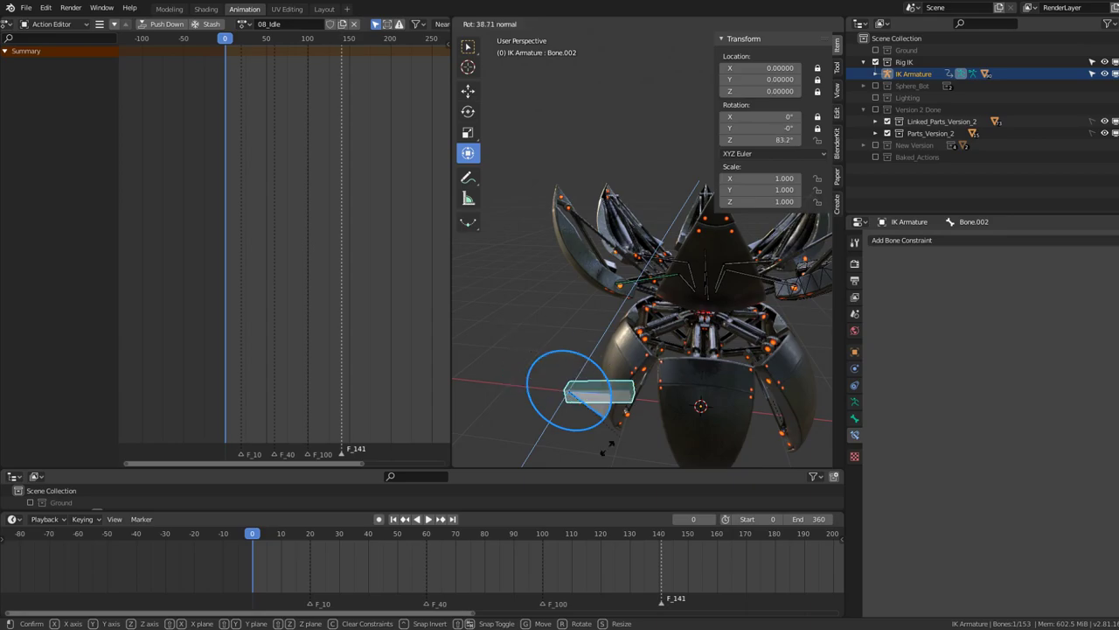
left_click(580, 390)
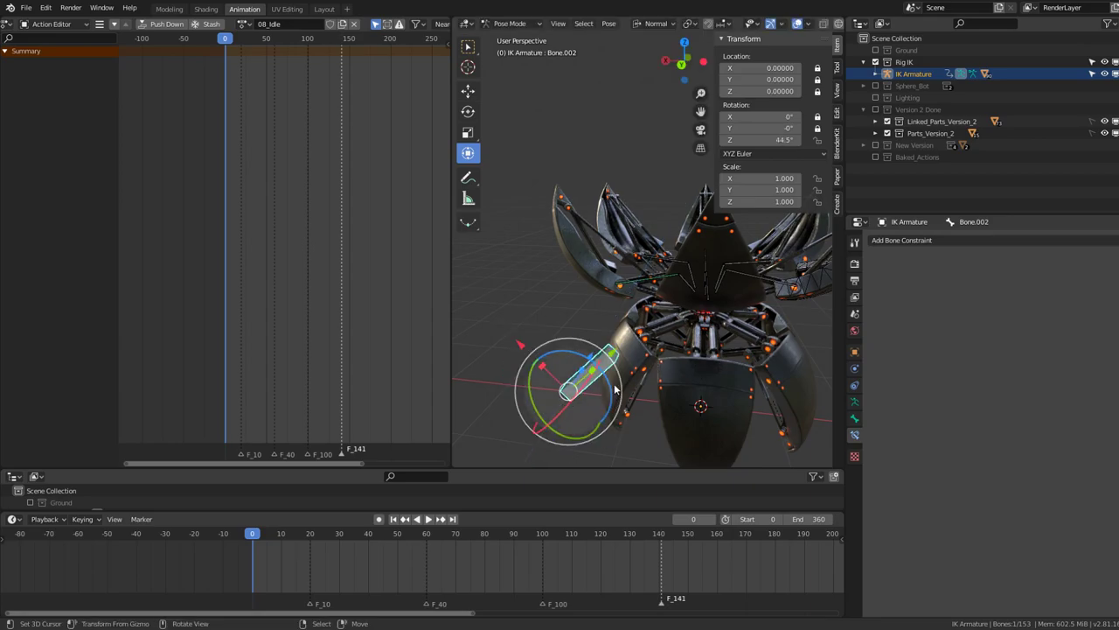
key("alt+r")
key("r")
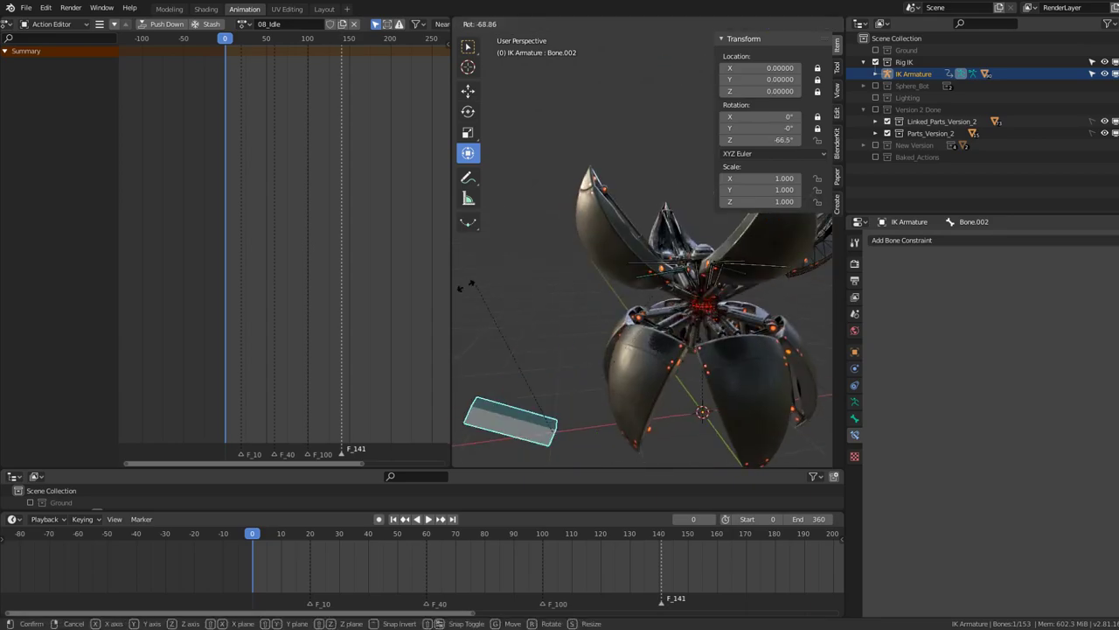
right_click(587, 362)
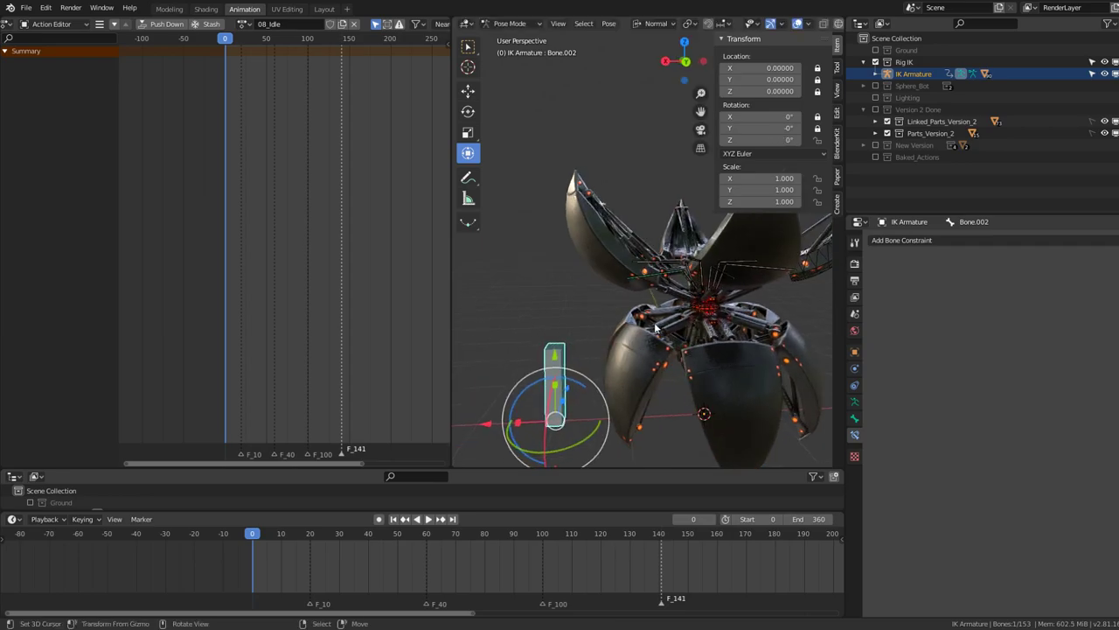
left_click(682, 271)
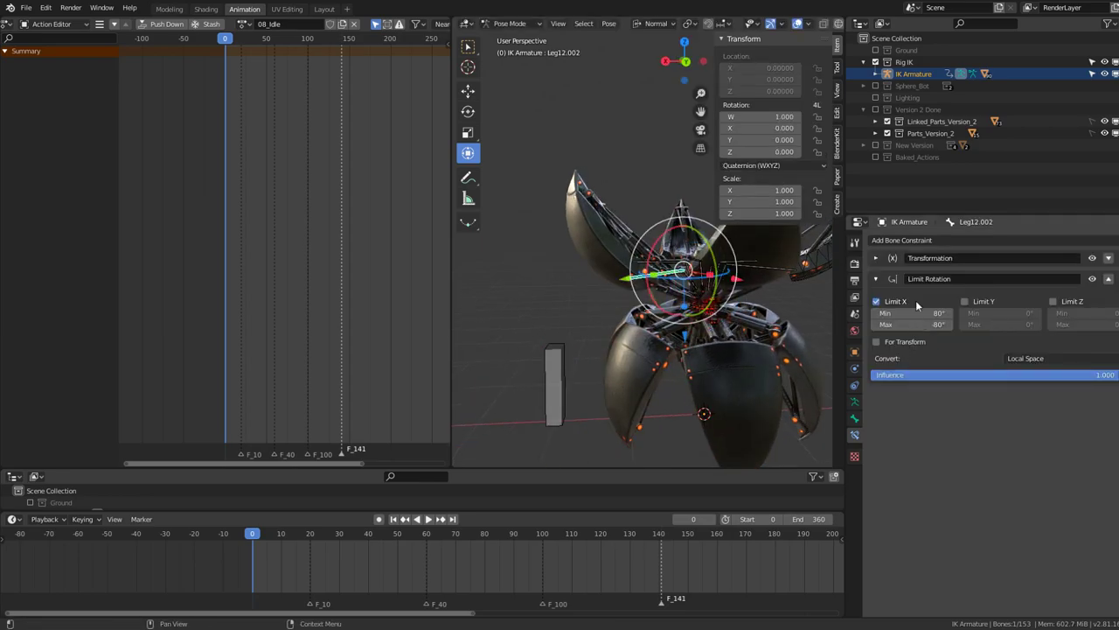
After another test turn, set Leg12.002's X rotation limits to 80° max and -80° min
left_click(552, 362)
key("r")
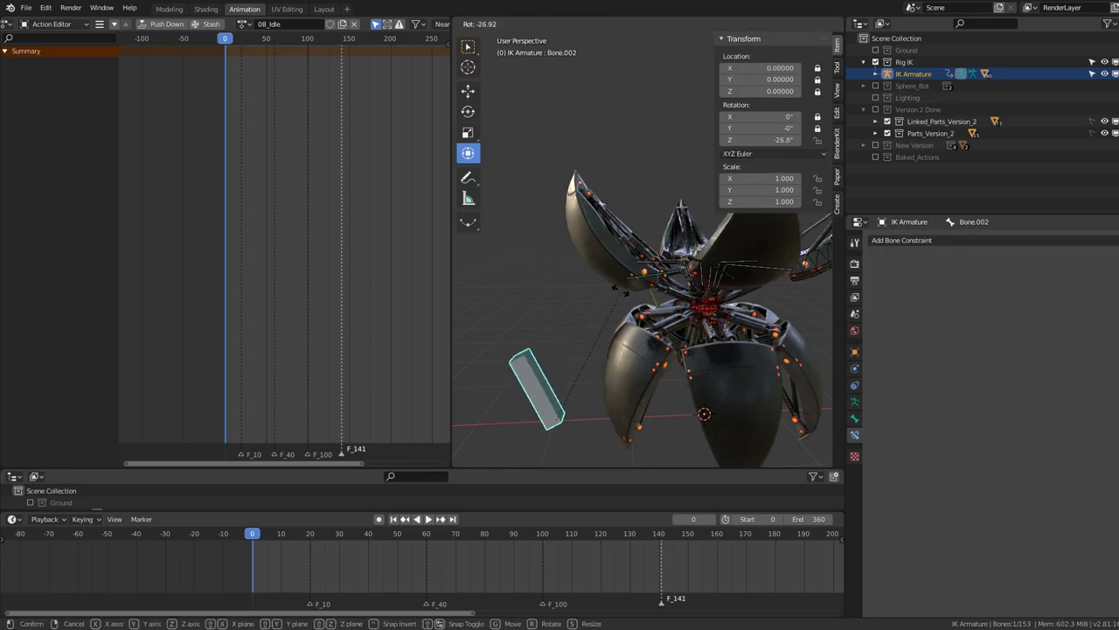
left_click(577, 291)
left_click(666, 273)
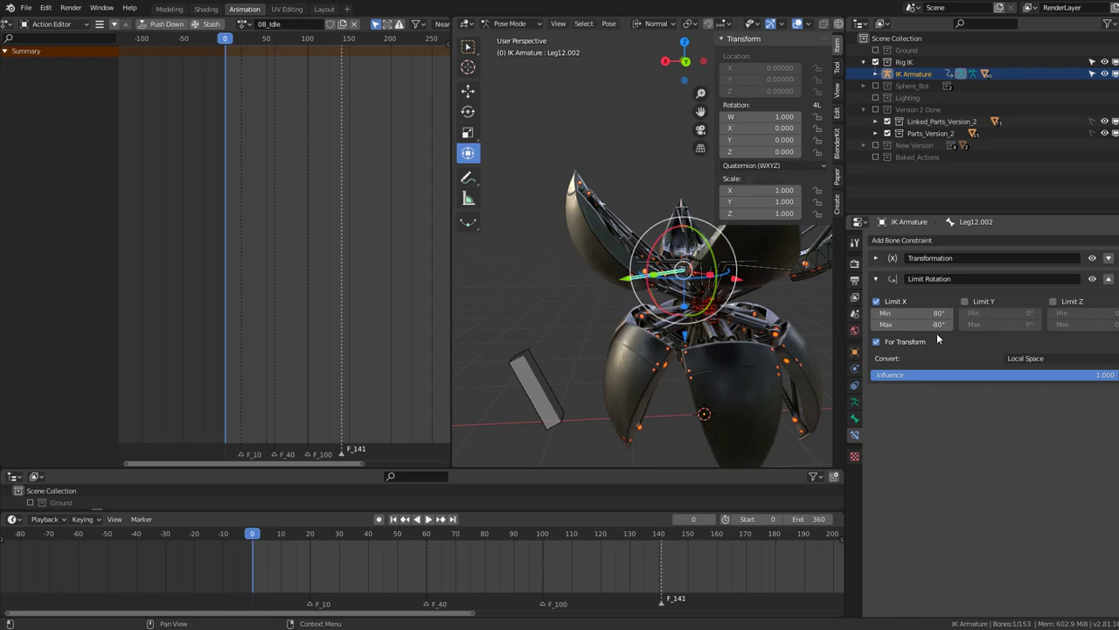
left_click(926, 324)
key("Return")
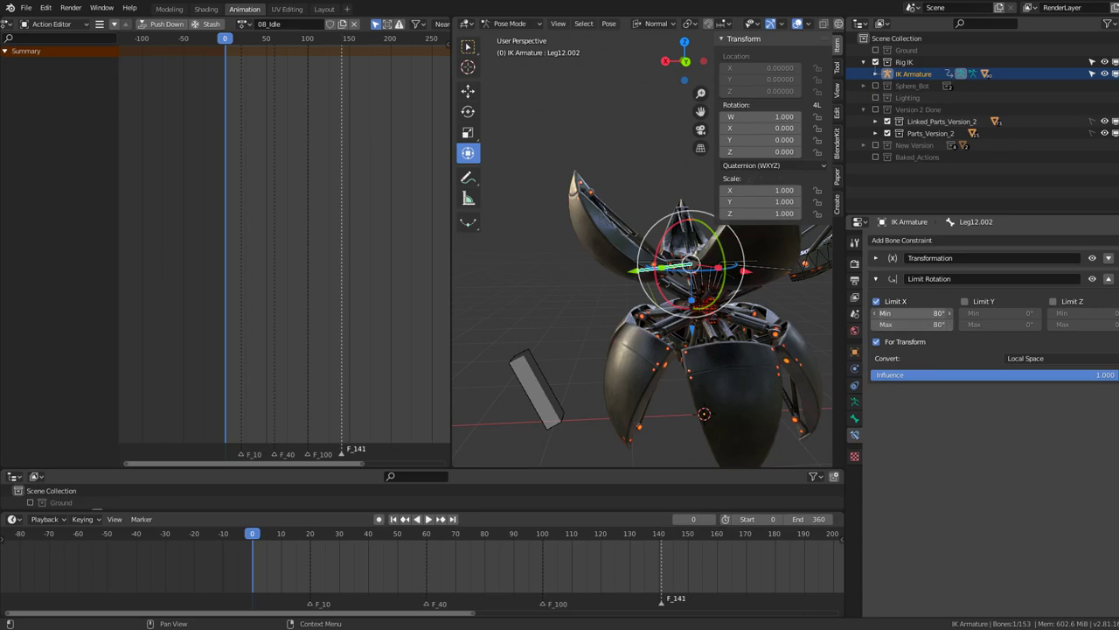
type("-80")
key("Return")
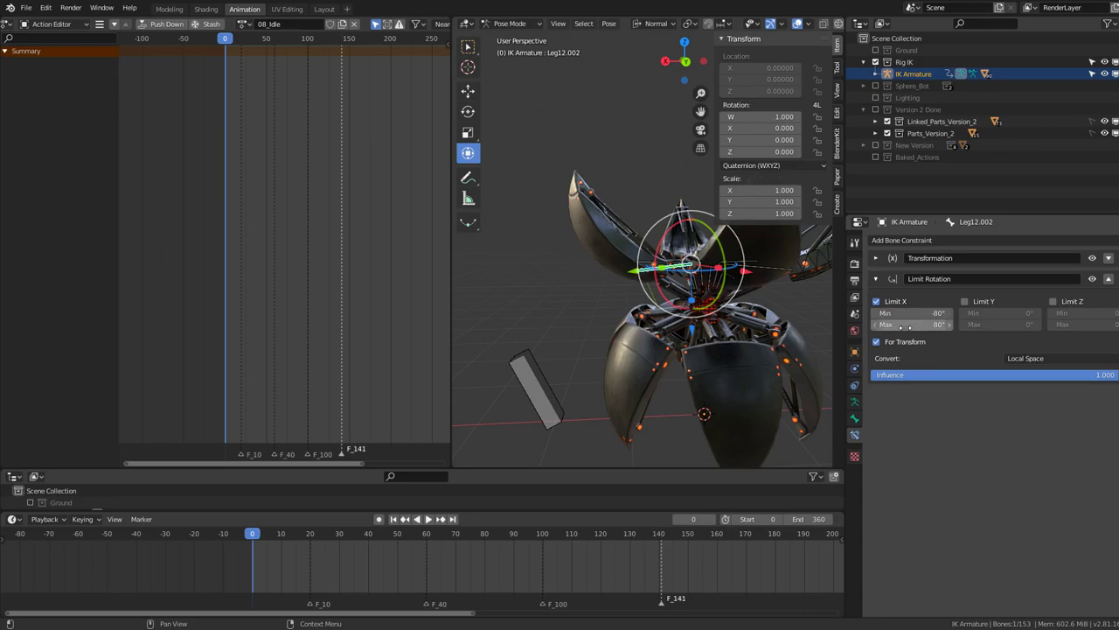
Test-rotate Bone.002, then lower Leg12.002's X minimum limit to -101°
left_click(538, 376)
key("r")
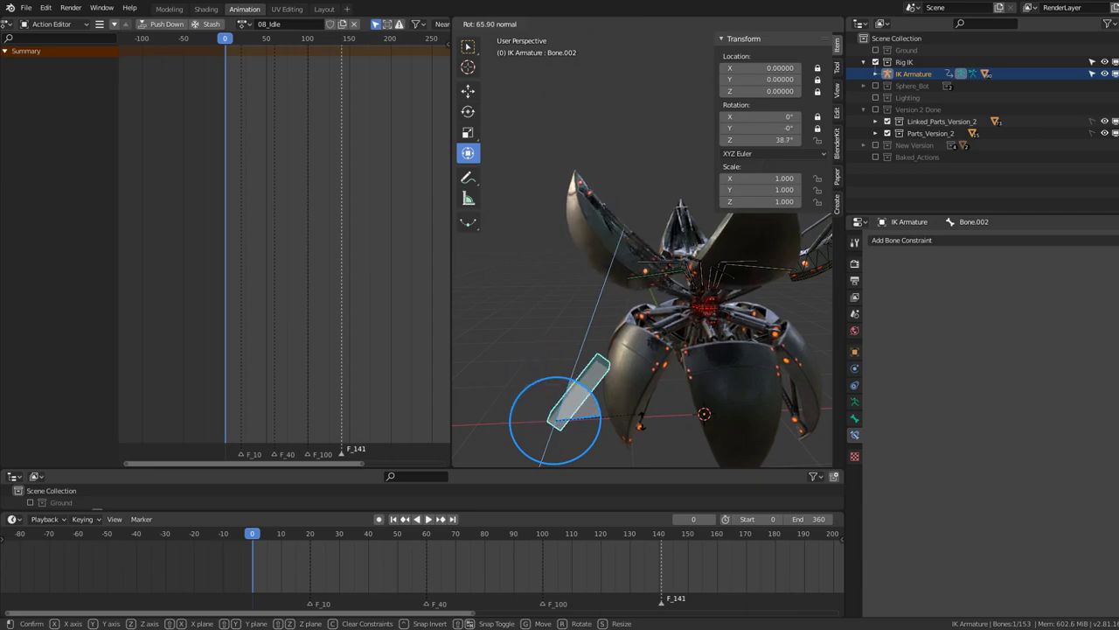
left_click(629, 374)
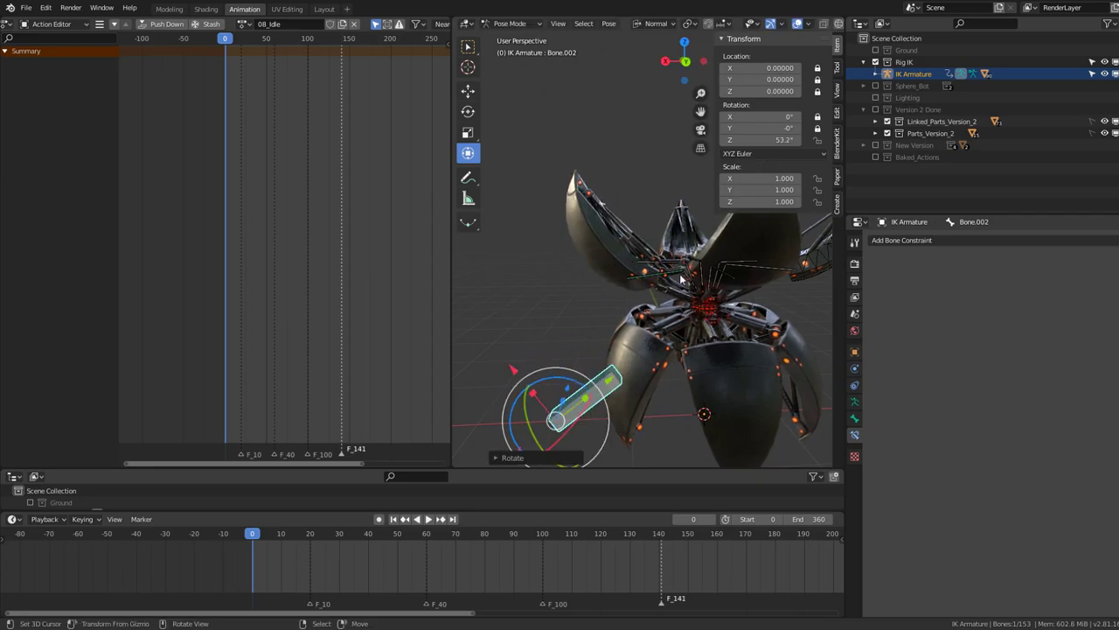
left_click(682, 273)
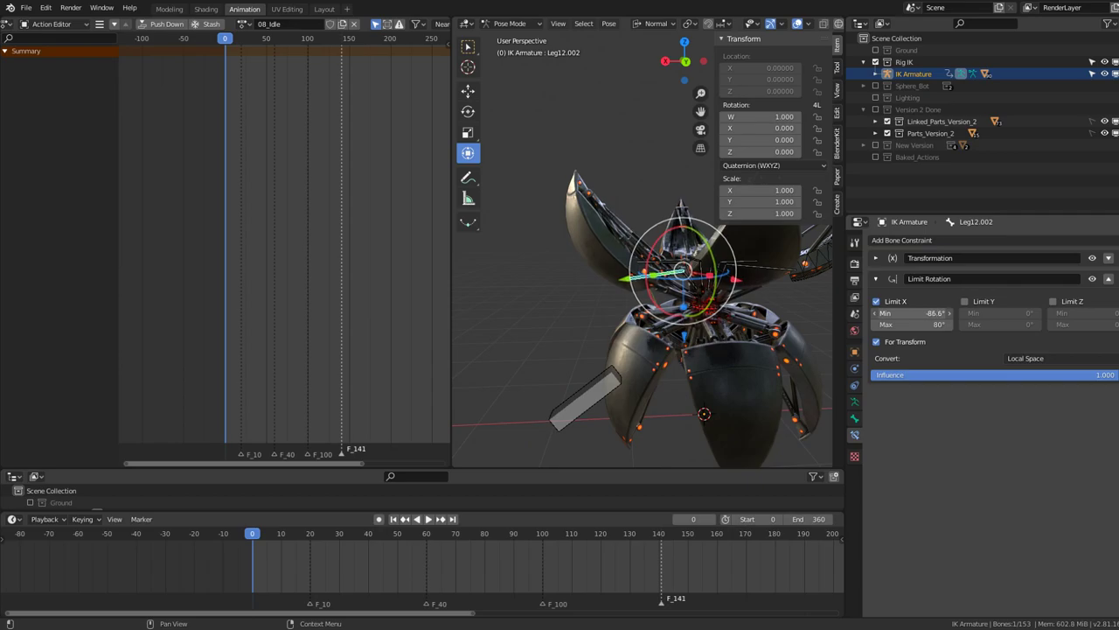
mouse_move(914, 312)
left_mouse_down()
mouse_move(897, 312)
mouse_move(914, 312)
left_mouse_up()
Test-rotate Bone.002 again, then raise Leg12.002's X maximum limit to 87.5°
left_click(591, 397)
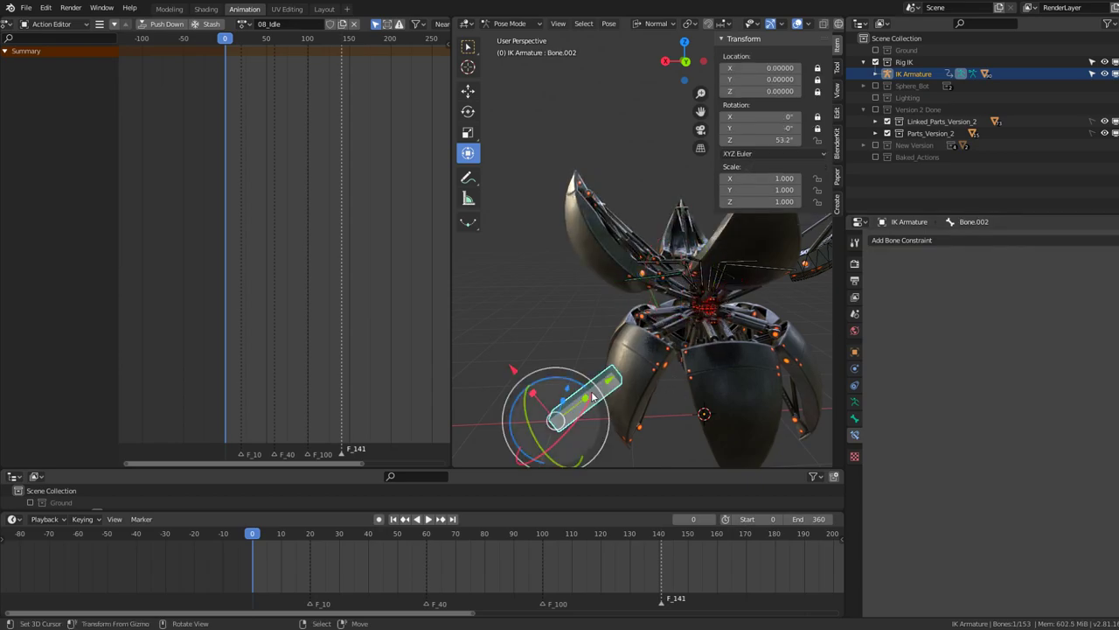
key("r")
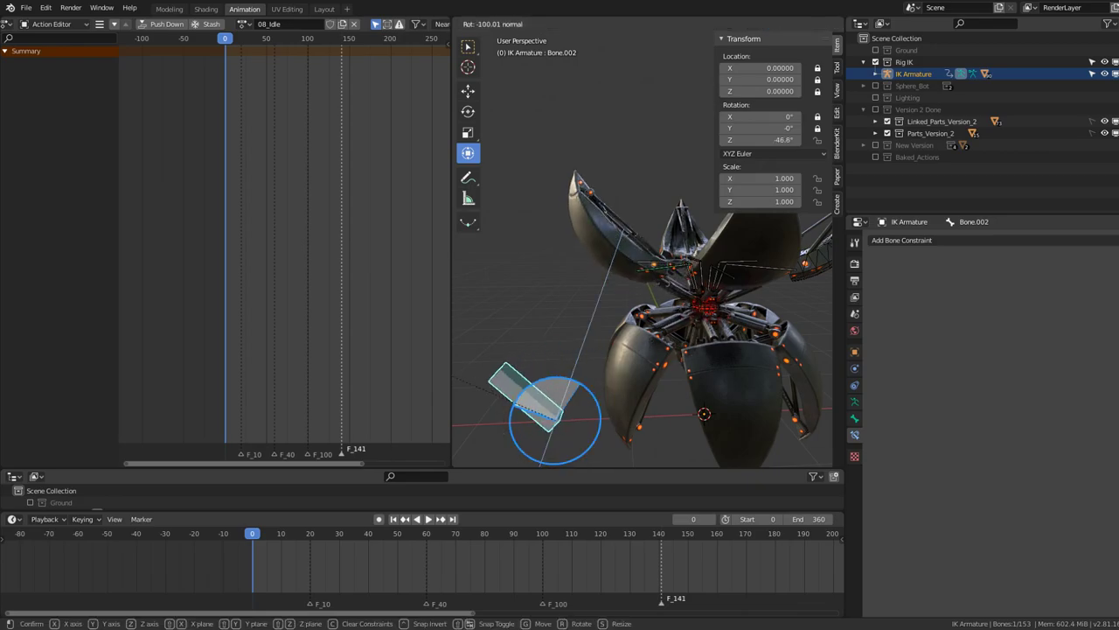
left_click(939, 264)
left_click(678, 270)
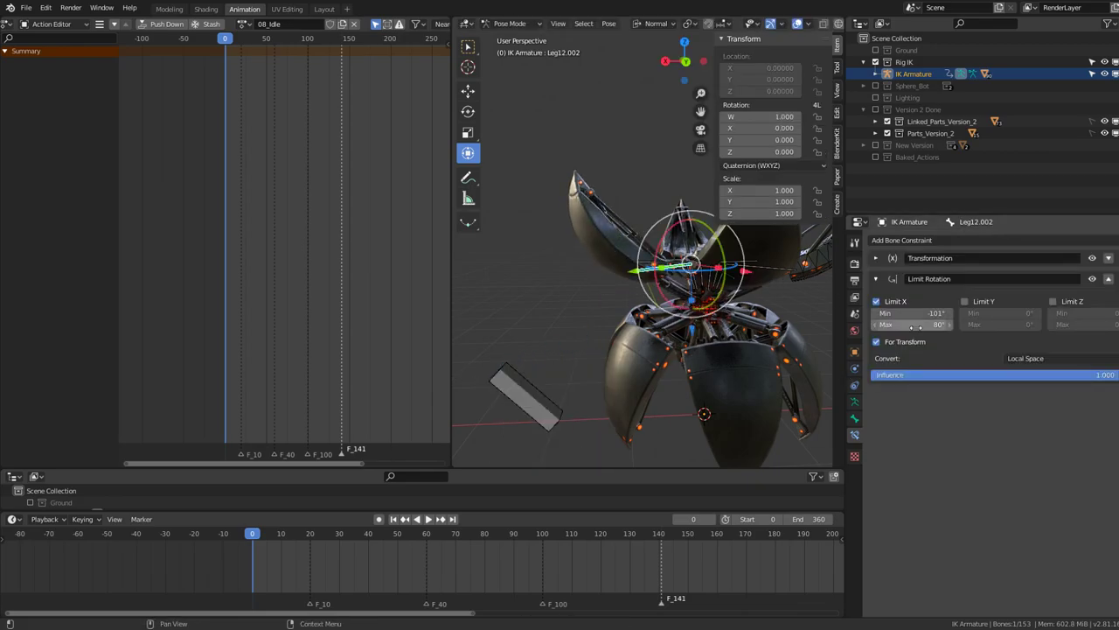
mouse_move(913, 325)
left_mouse_down()
mouse_move(940, 324)
mouse_move(914, 324)
left_mouse_up()
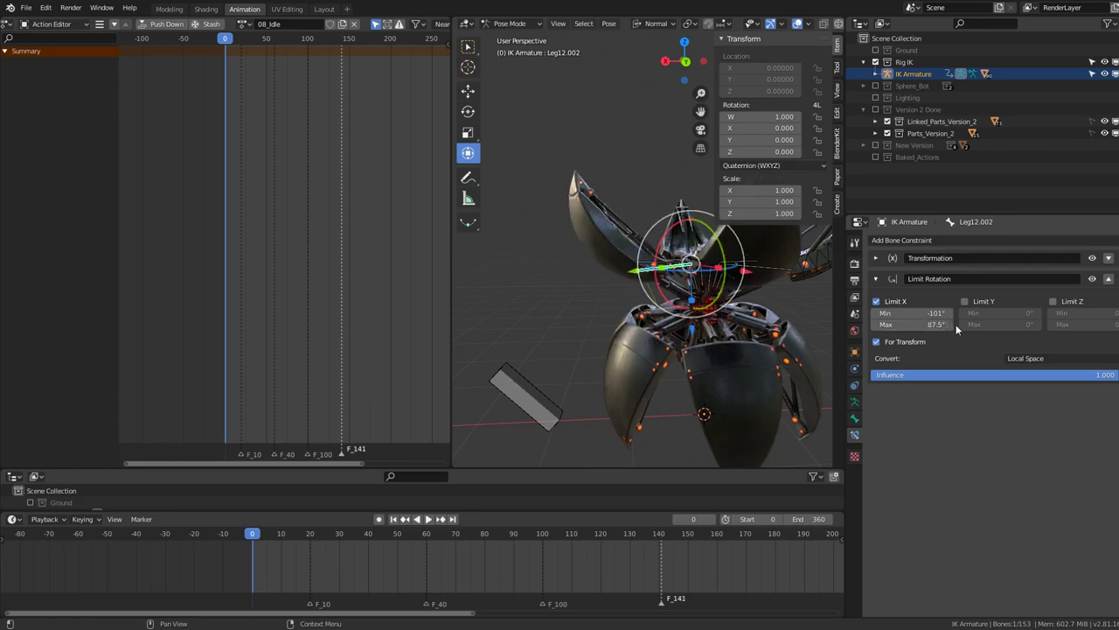
mouse_move(682, 271)
middle_mouse_down()
mouse_move(690, 263)
mouse_move(664, 280)
middle_mouse_up()
scroll(690, 263, "up", 3)
Shift-select the leg bones from Leg7.002 onward, with Leg12.002 as the active bone
left_click(694, 261)
left_click(669, 241, "shift")
left_click(701, 297, "shift")
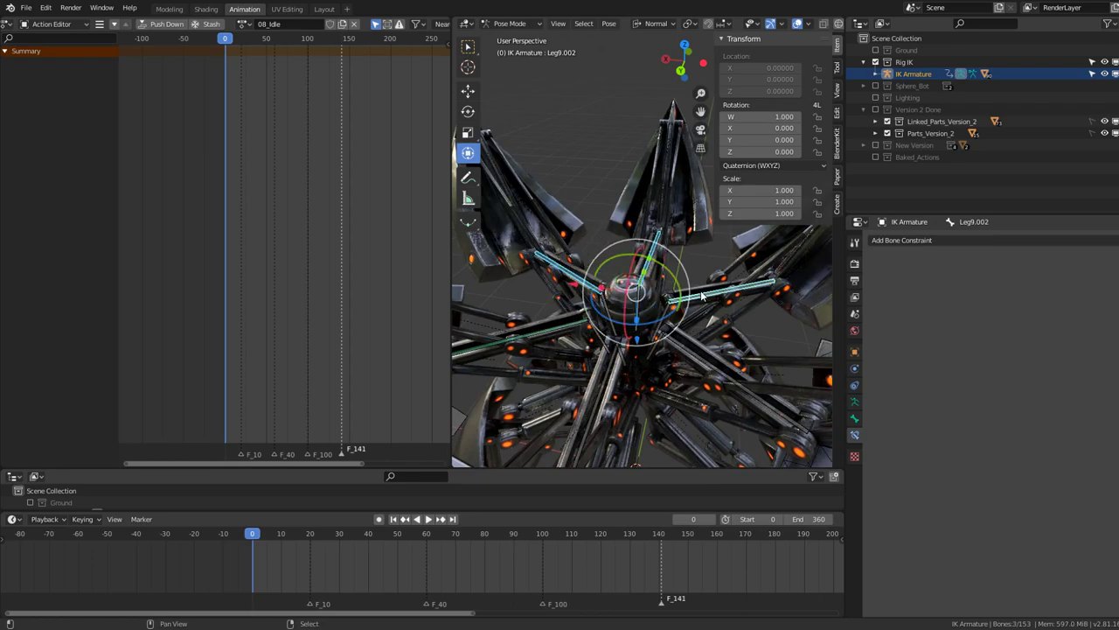
left_click(695, 354, "shift")
mouse_move(695, 355)
middle_mouse_down()
mouse_move(686, 355)
mouse_move(695, 306)
middle_mouse_up()
left_click(686, 354, "shift")
left_click(695, 306, "shift")
Run Copy Constraints to Selected Bones and confirm Leg11.002 received Leg12.002's constraints
key("F3")
type("Bake Action")
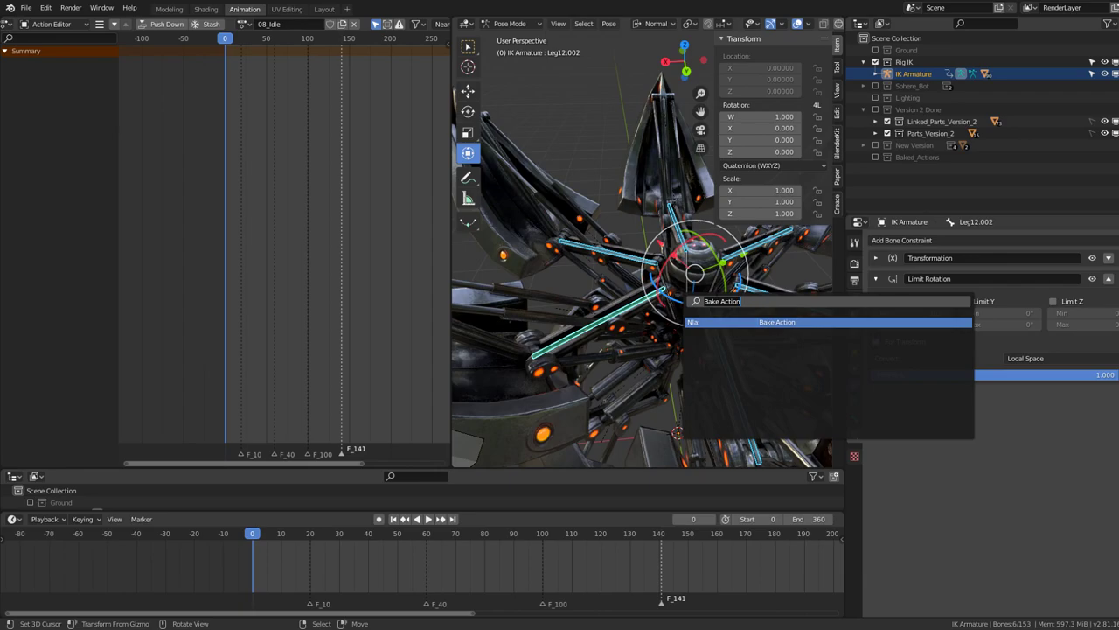
type("copy")
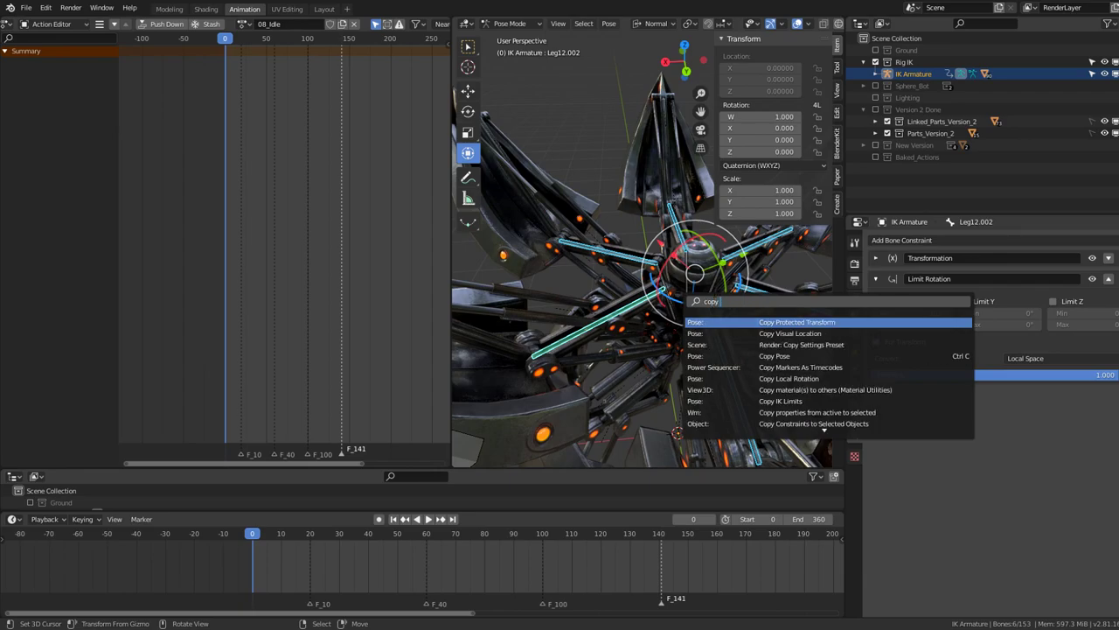
type(" con")
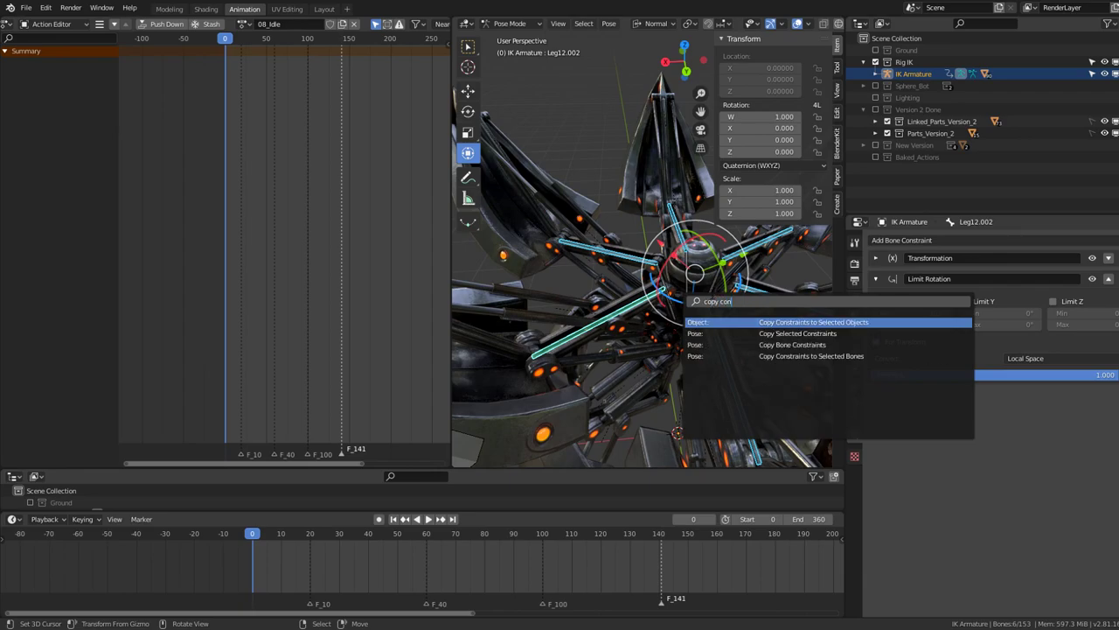
key("Down")
key("Down")
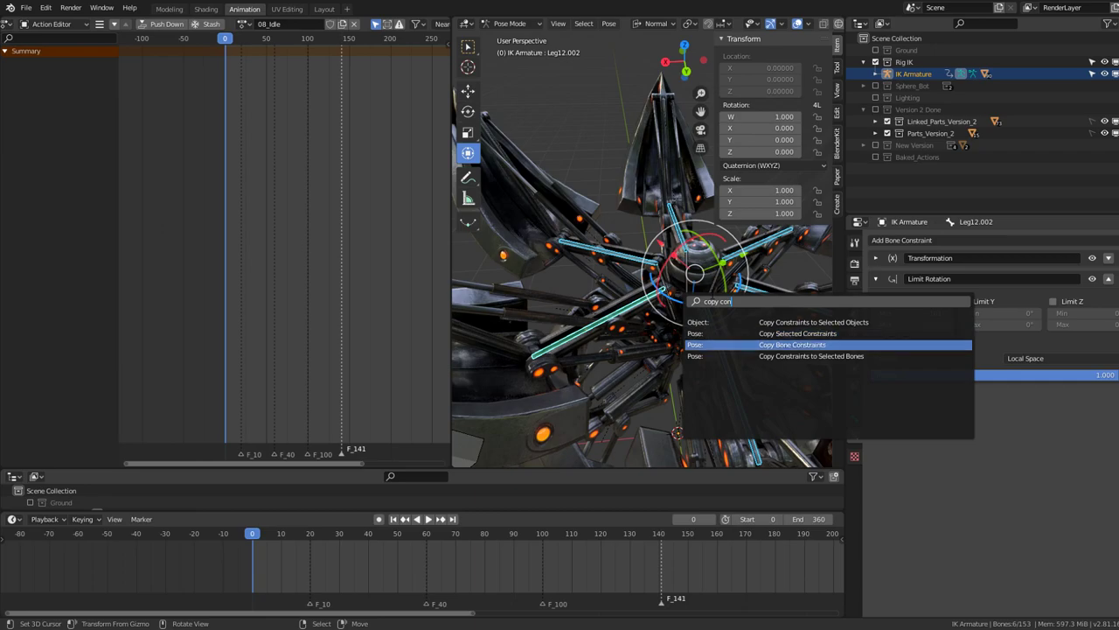
key("Down")
key("Return")
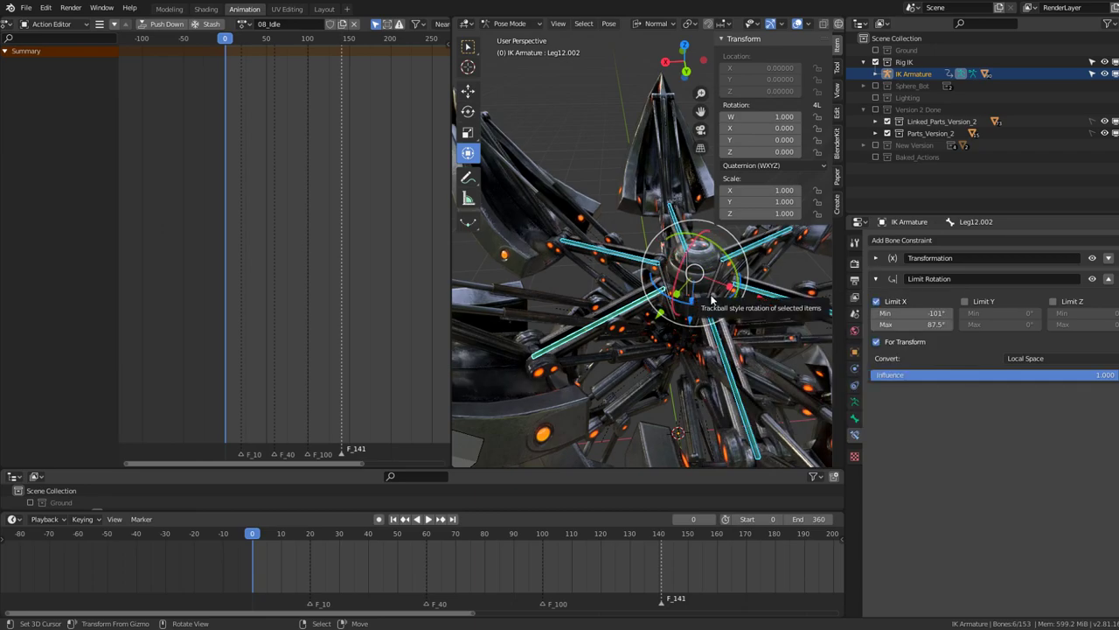
left_click(690, 306)
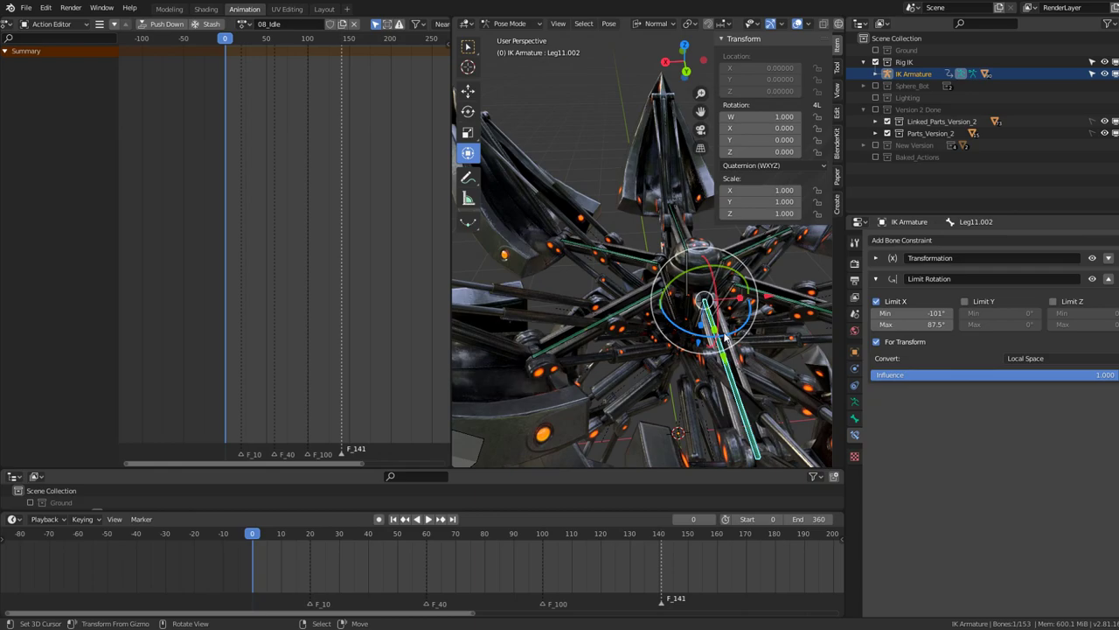
left_click(525, 355)
key("r")
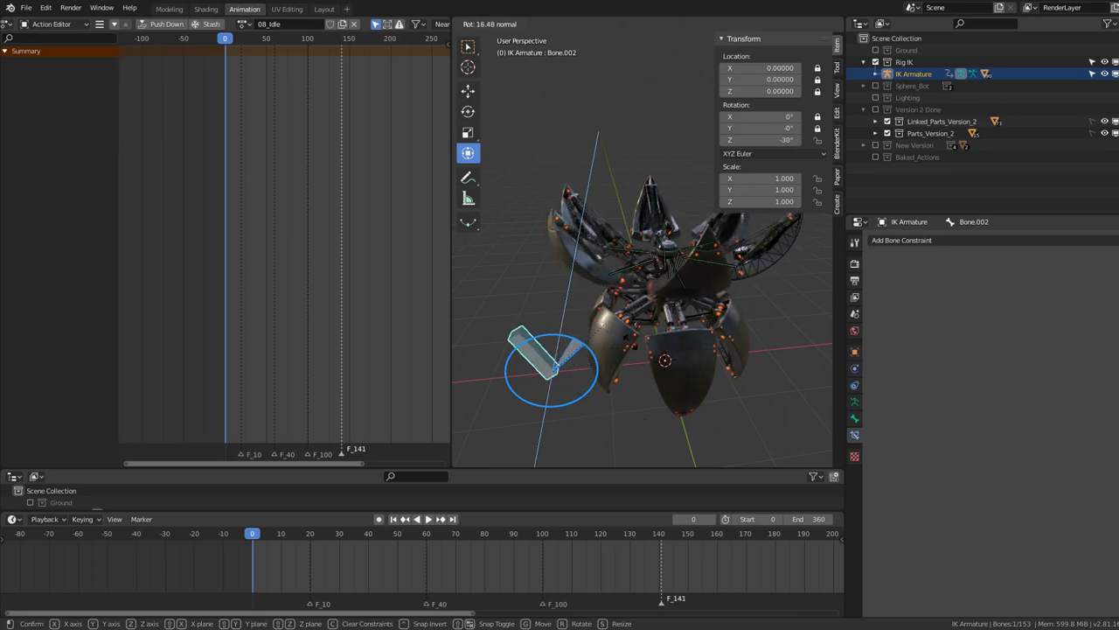
Test-turn the control bone through 67.1° and 1.11° to watch the petals follow
left_click(612, 349)
middle_click_drag(612, 350, 575, 355)
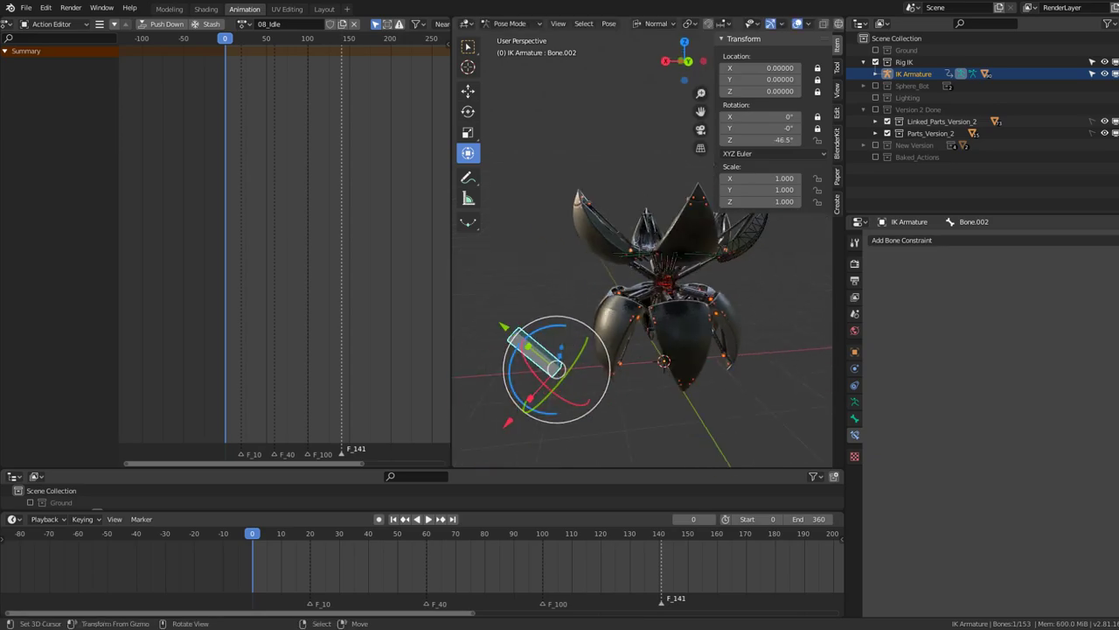
key("r")
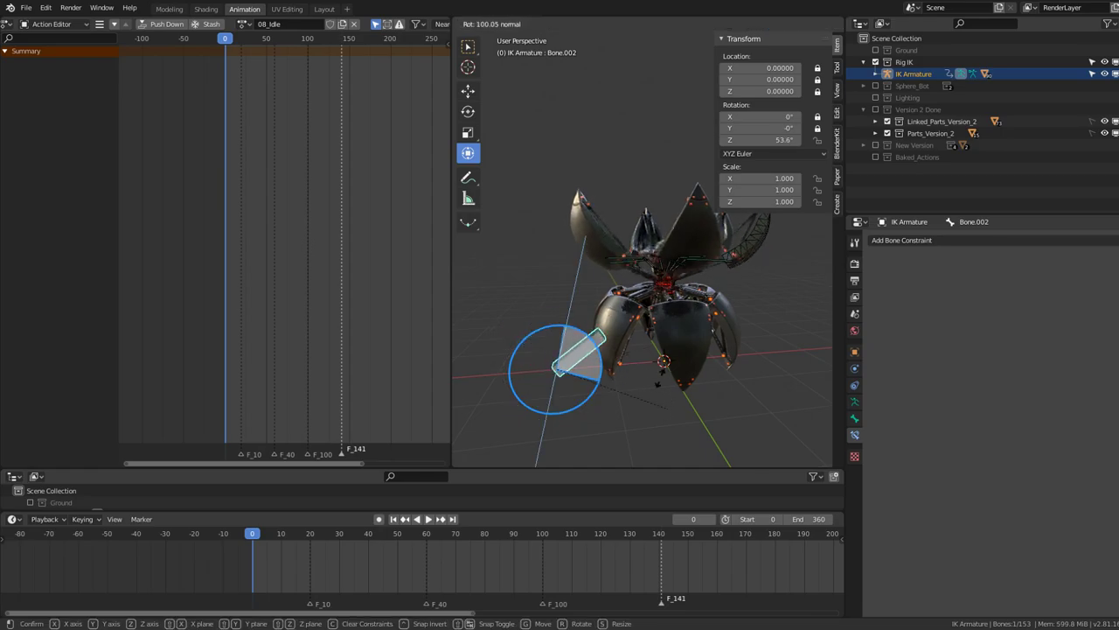
left_click(663, 376)
mouse_move(662, 376)
middle_mouse_down()
mouse_move(668, 364)
mouse_move(644, 358)
mouse_move(554, 367)
mouse_move(549, 341)
middle_mouse_up()
key("r")
key("r")
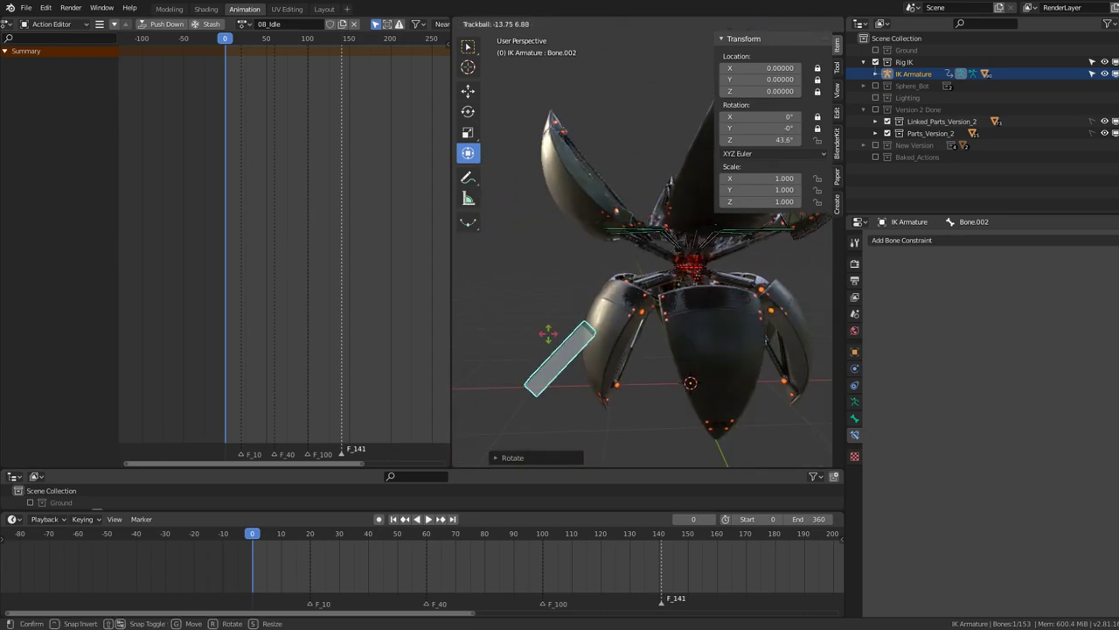
right_click(796, 286)
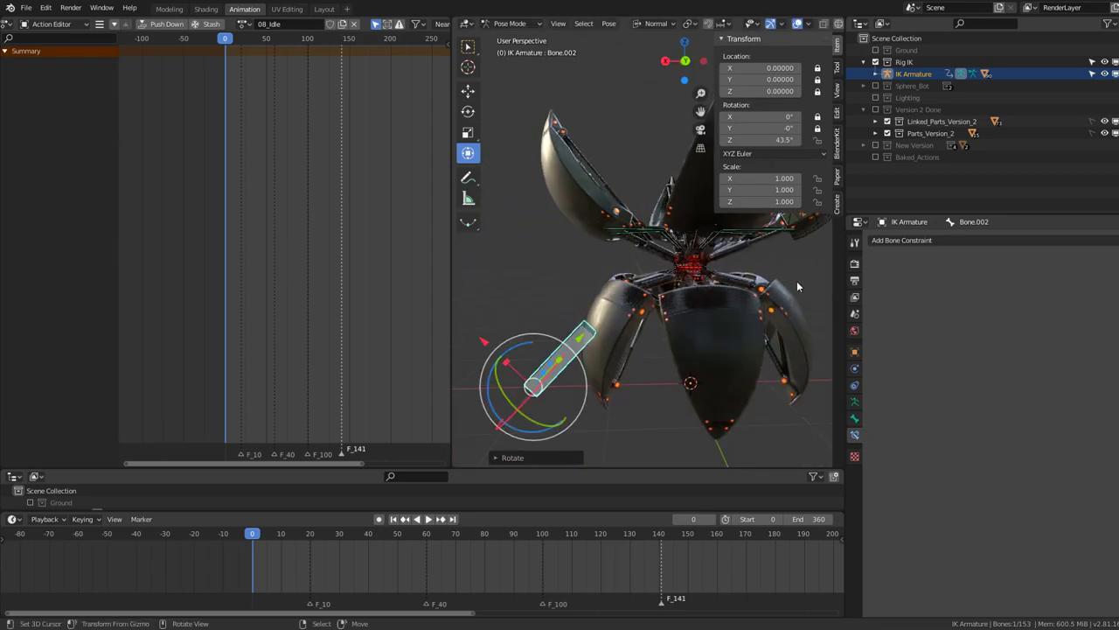
Widen the 3D Viewport and turn Bone.002 to 18.7° on Z
left_click_drag(452, 260, 297, 262)
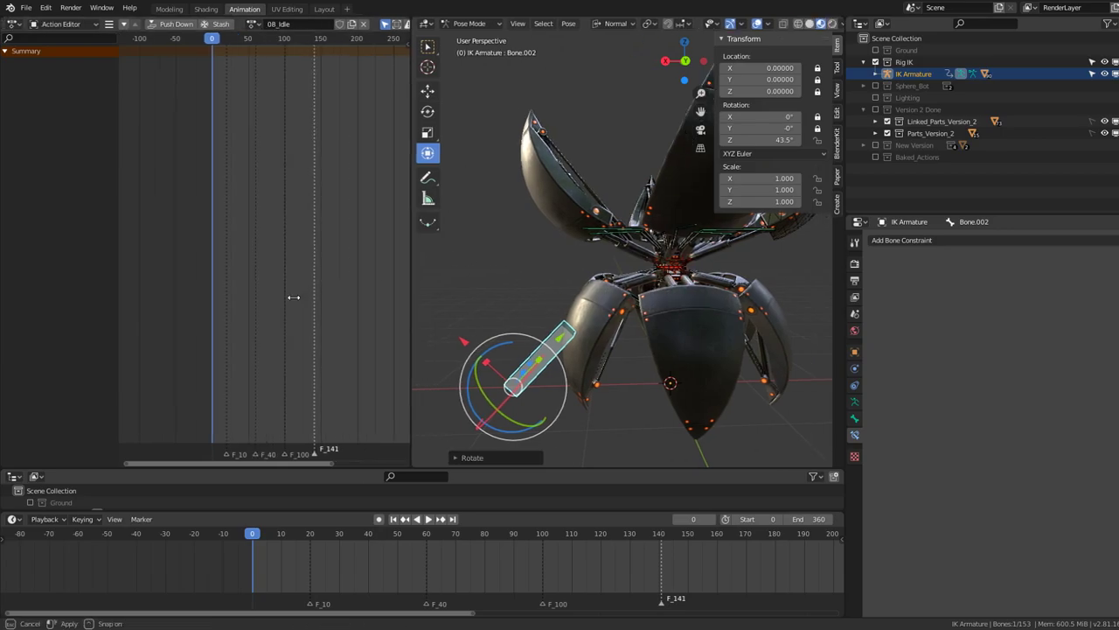
middle_click_drag(431, 267, 612, 298)
scroll(612, 297, "up", 3)
key("r")
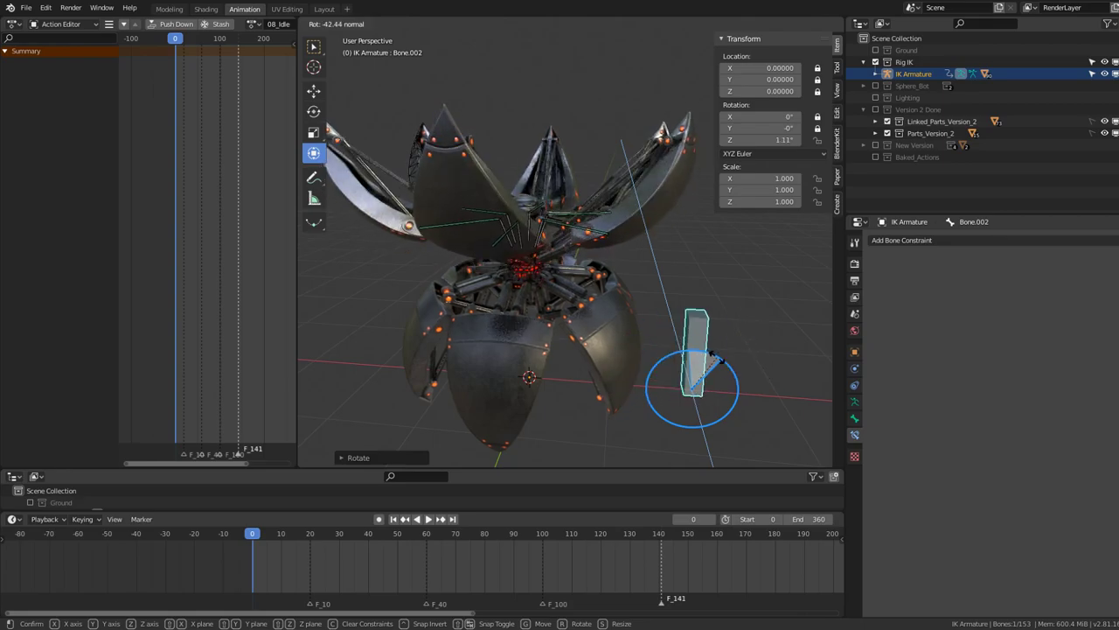
left_click(699, 353)
middle_click_drag(699, 353, 512, 245)
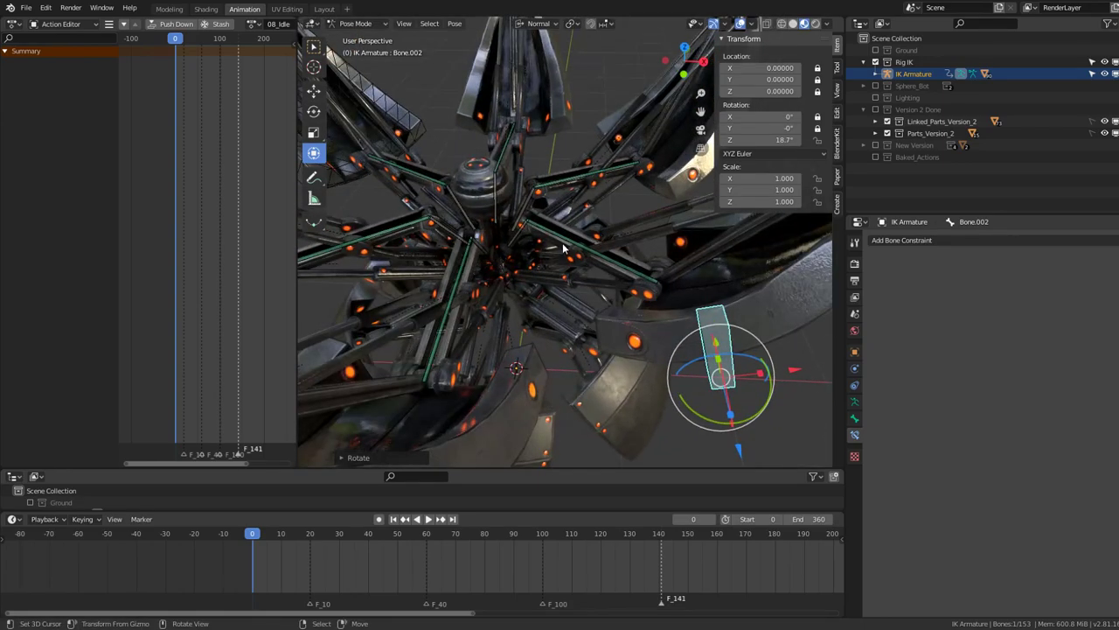
Shift-select five leg bones, from Leg11.001 through Leg7.002
left_click(522, 244)
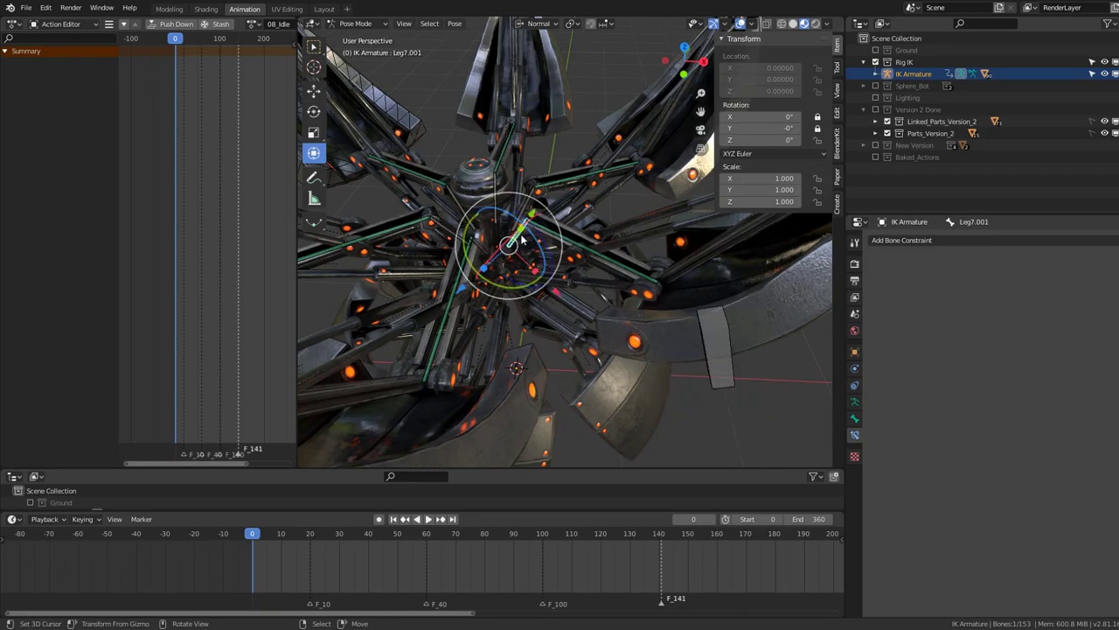
left_click(484, 205, "shift")
left_click(464, 219, "shift")
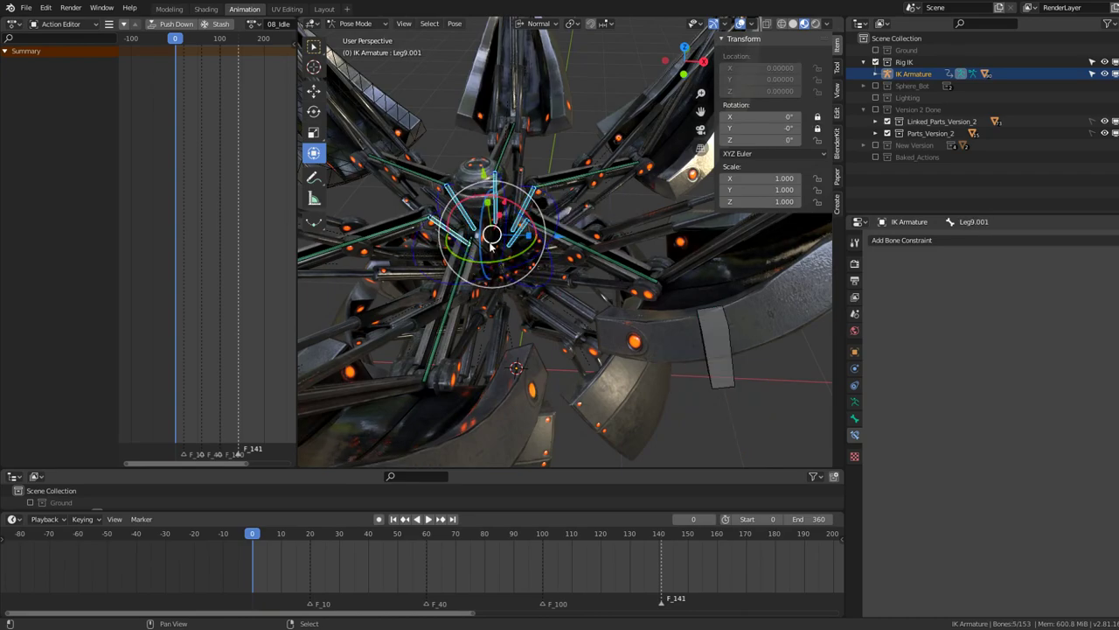
left_click(485, 240, "shift")
left_click(571, 260, "shift")
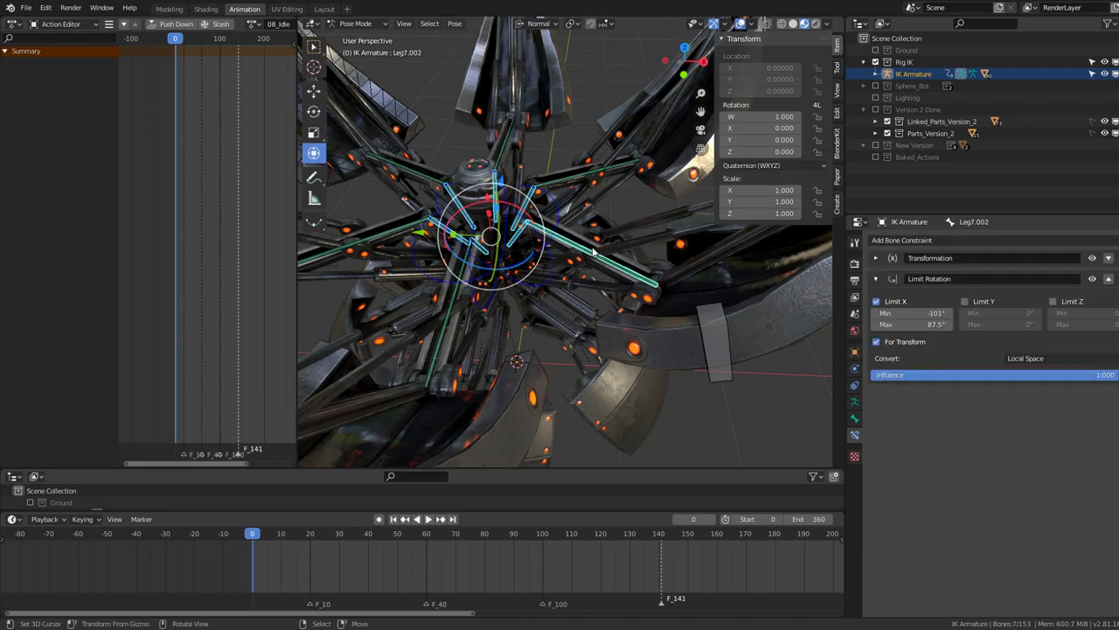
Run Copy Constraints to Selected Bones on them and orbit to a side view of the pod
right_click(594, 251)
left_click(593, 250)
type("Copy Constraints to Selected Bones")
left_click(668, 277)
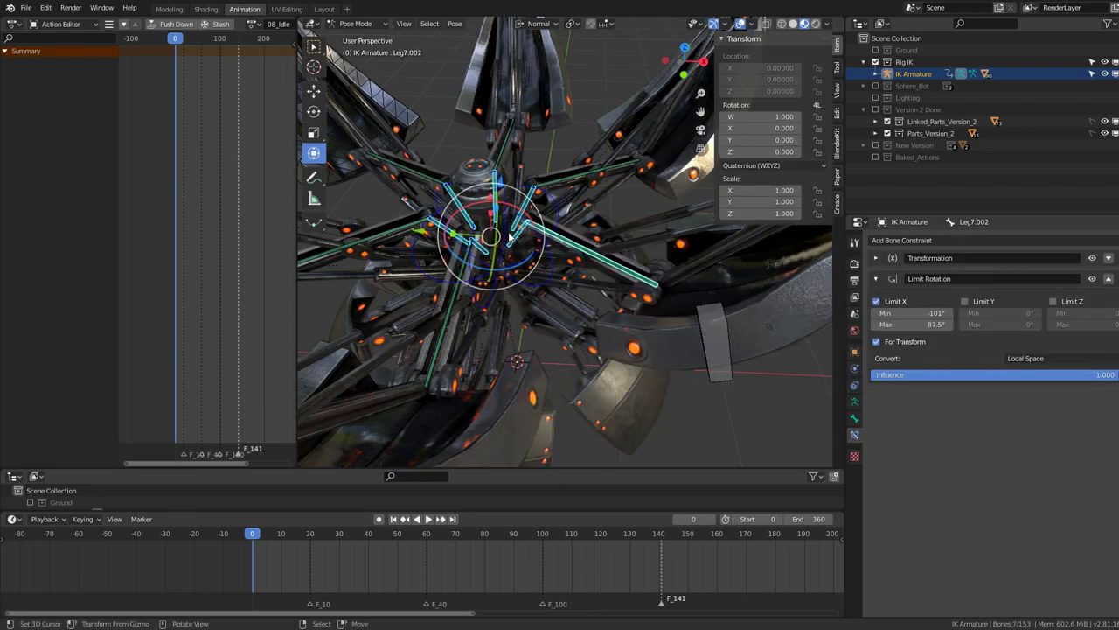
middle_click_drag(668, 277, 676, 245)
scroll(675, 300, "up", 2)
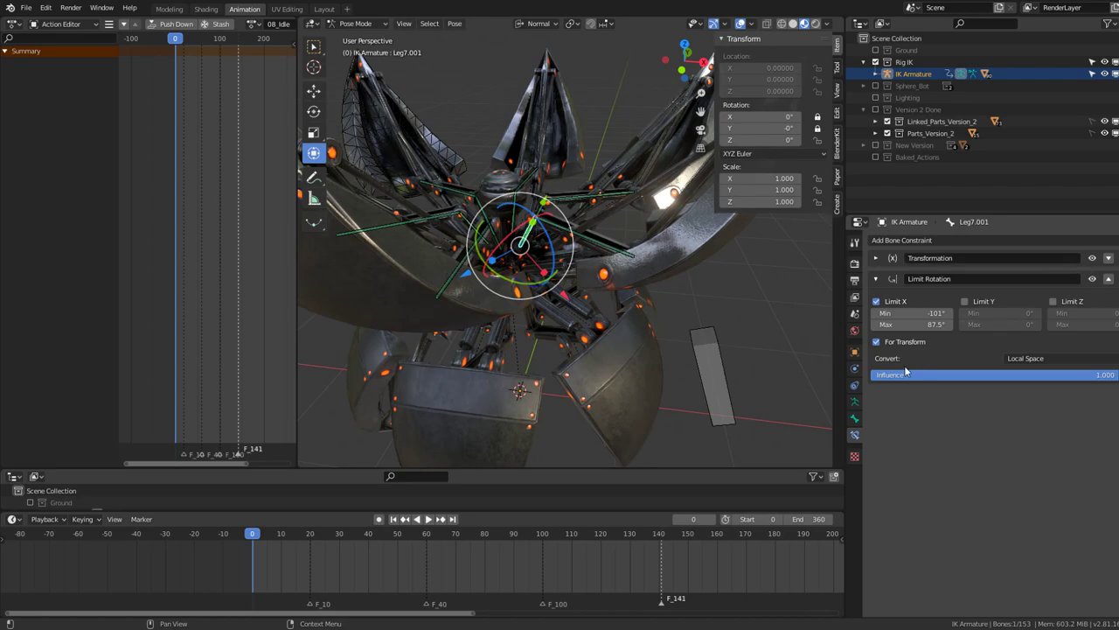
Test-rotate Bone.002, then switch off Leg7.001's Limit Rotation X limit
left_click(722, 362)
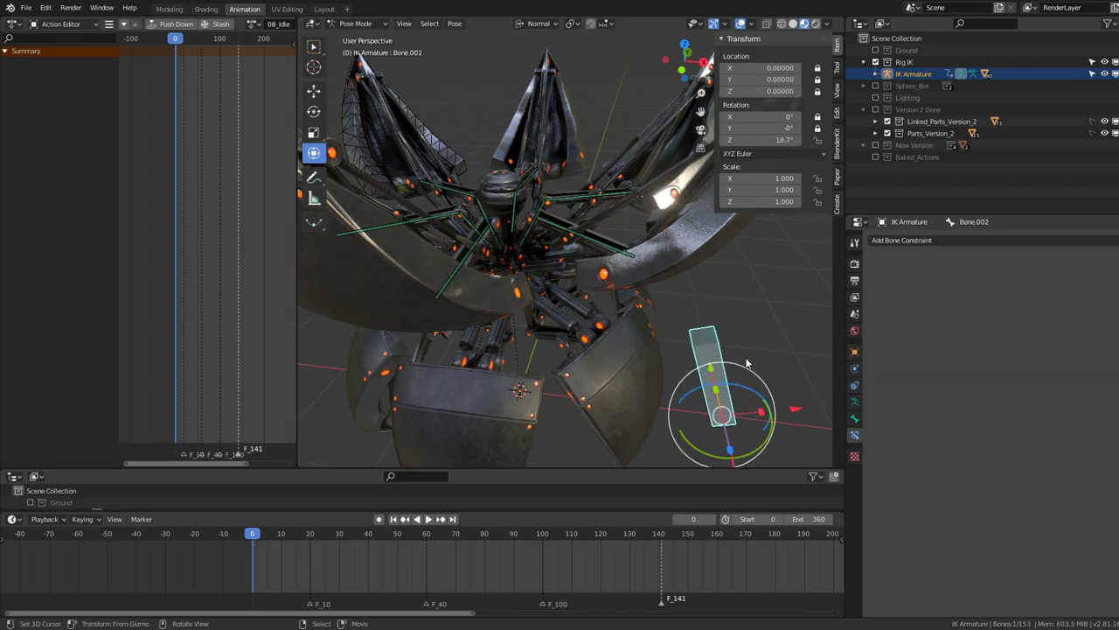
key("r")
key("r")
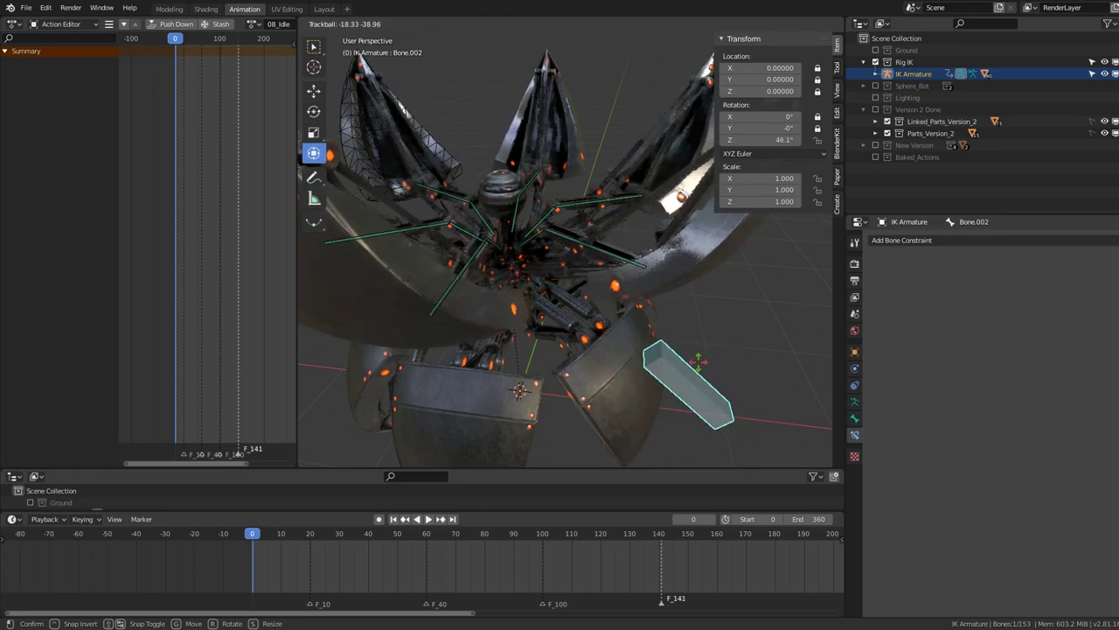
left_click(699, 367)
left_click(513, 230)
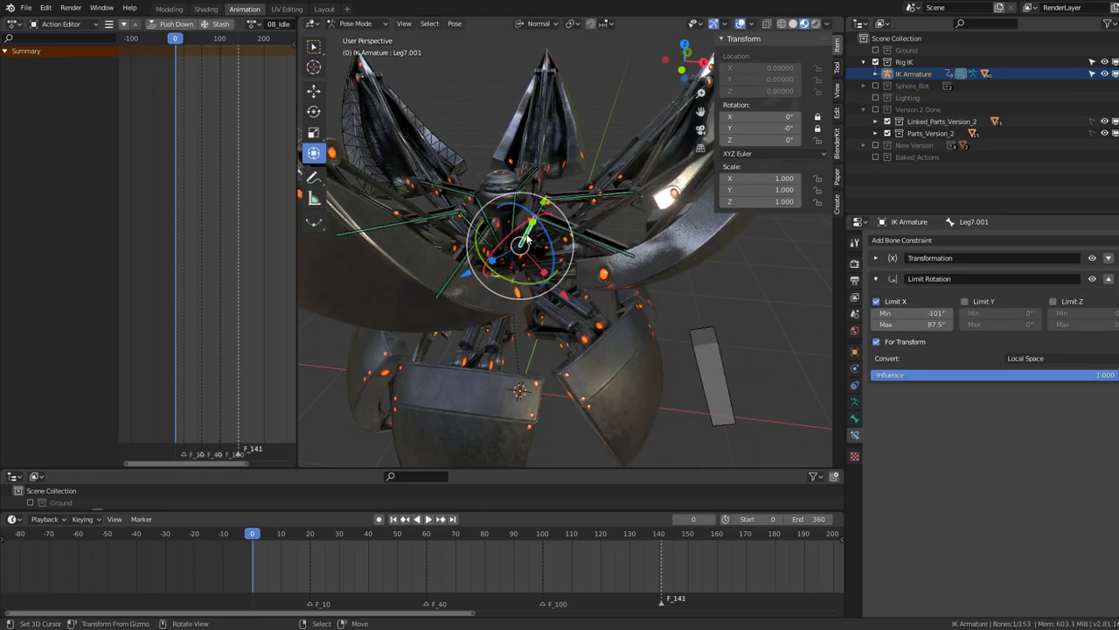
left_click(1091, 280)
Test-rotate Bone.002 again to check the petals and reselect Leg7.001
left_click(724, 359)
left_click(533, 243)
left_click(725, 338)
key("r")
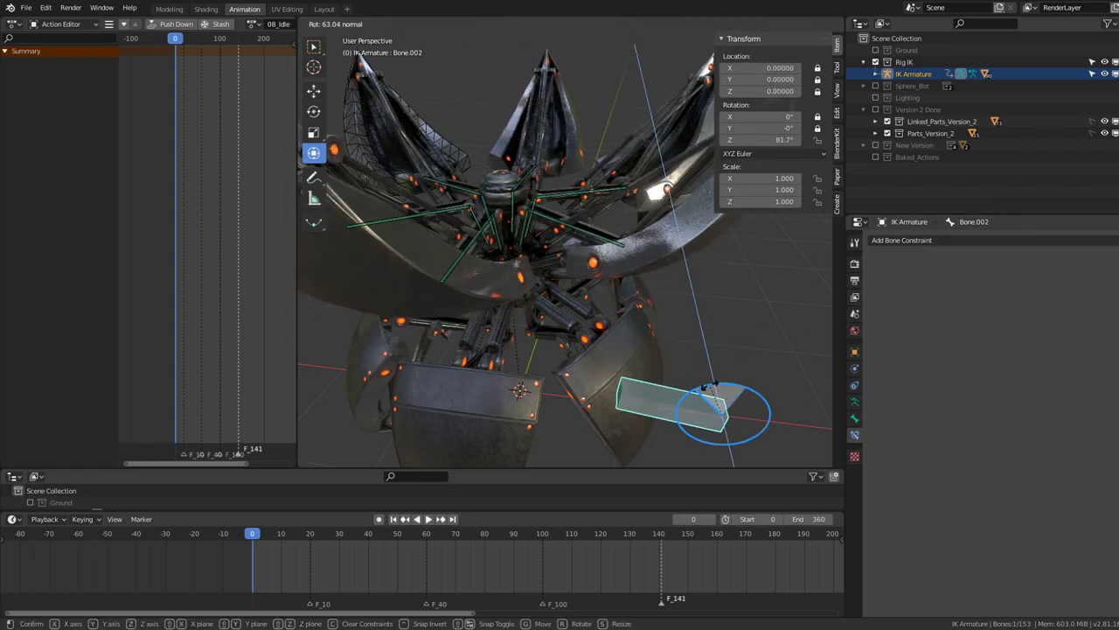
left_click(772, 372)
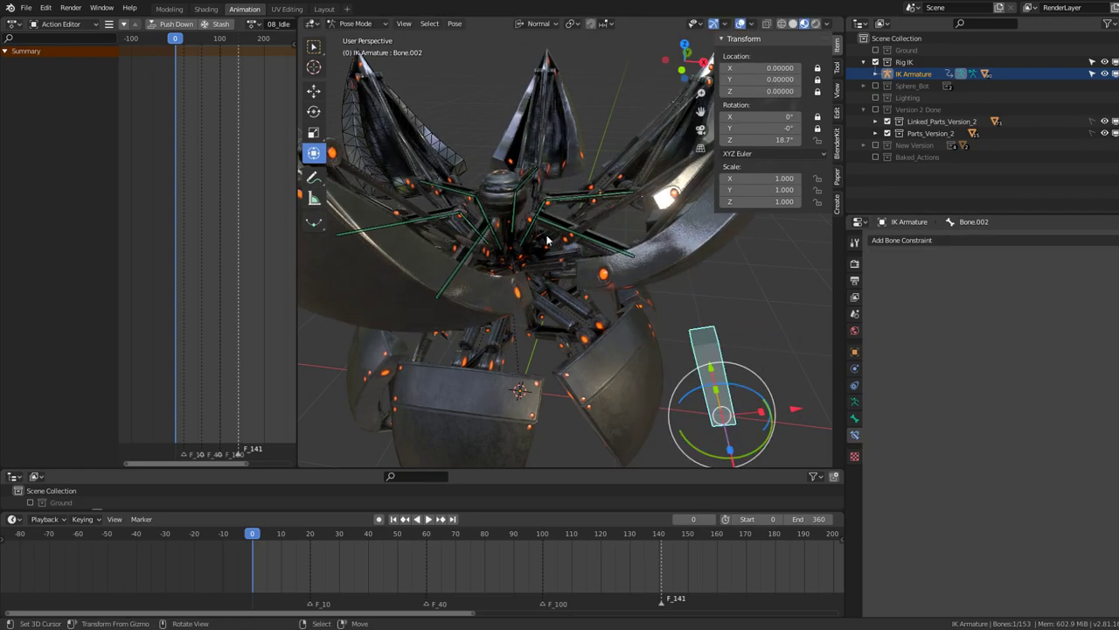
left_click(533, 241)
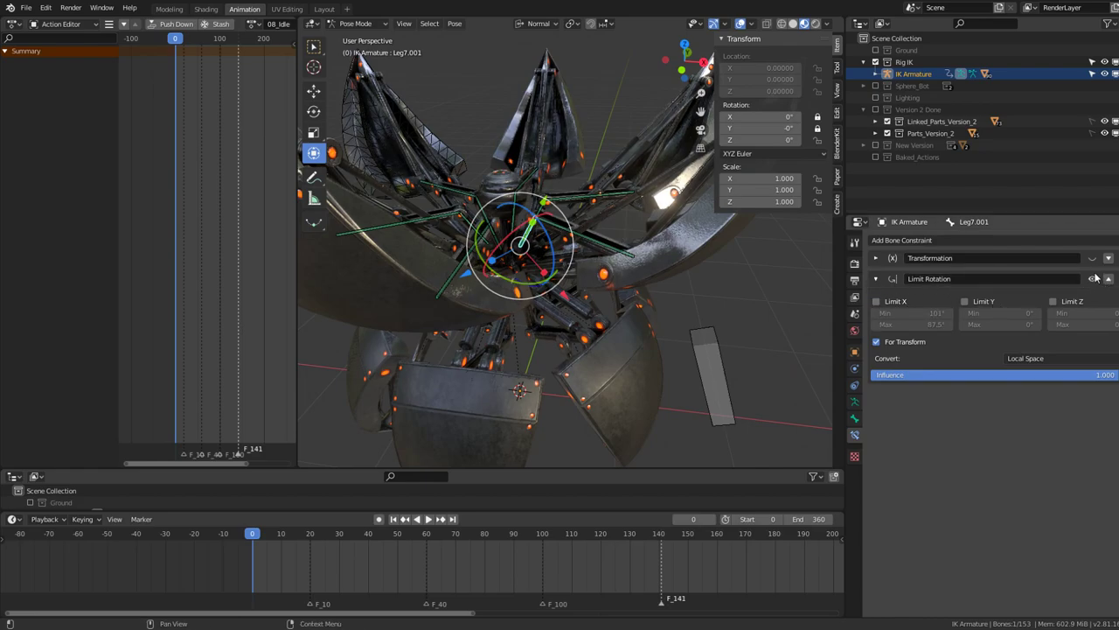
Move Leg7.001's Transformation destination rotation from X to Z, testing by turning Bone.002
left_click(879, 258)
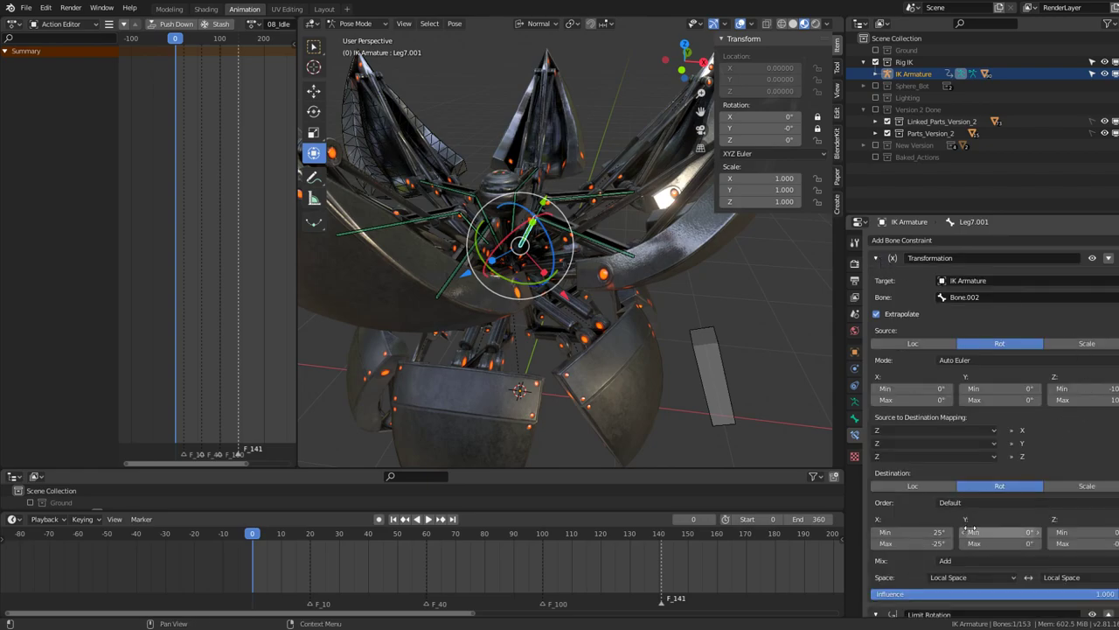
middle_click_drag(612, 306, 531, 176)
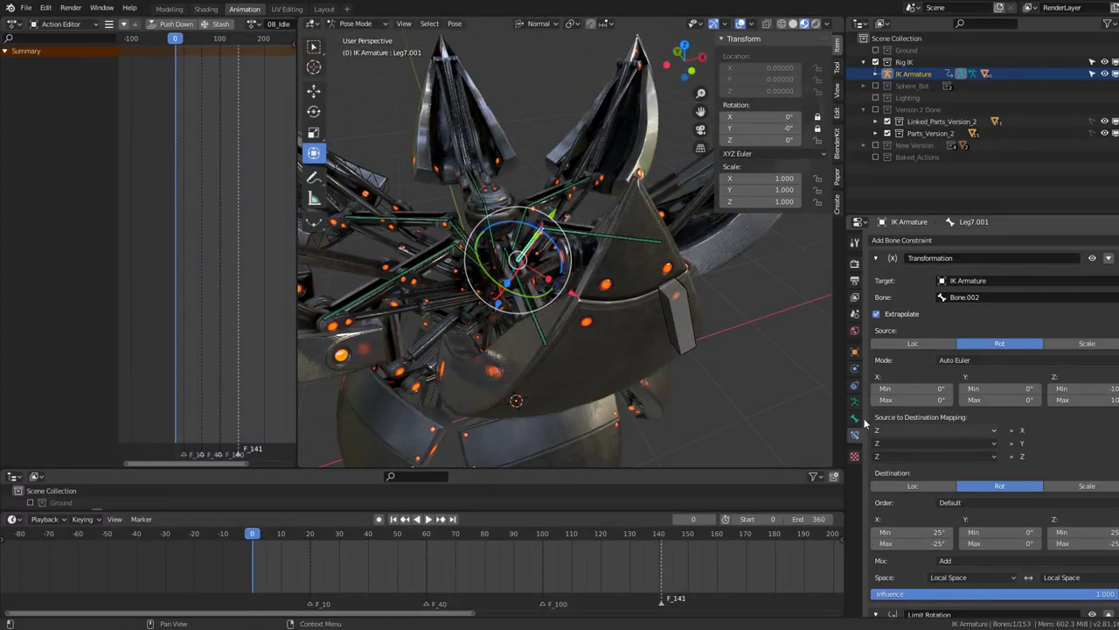
middle_click_drag(612, 262, 577, 332)
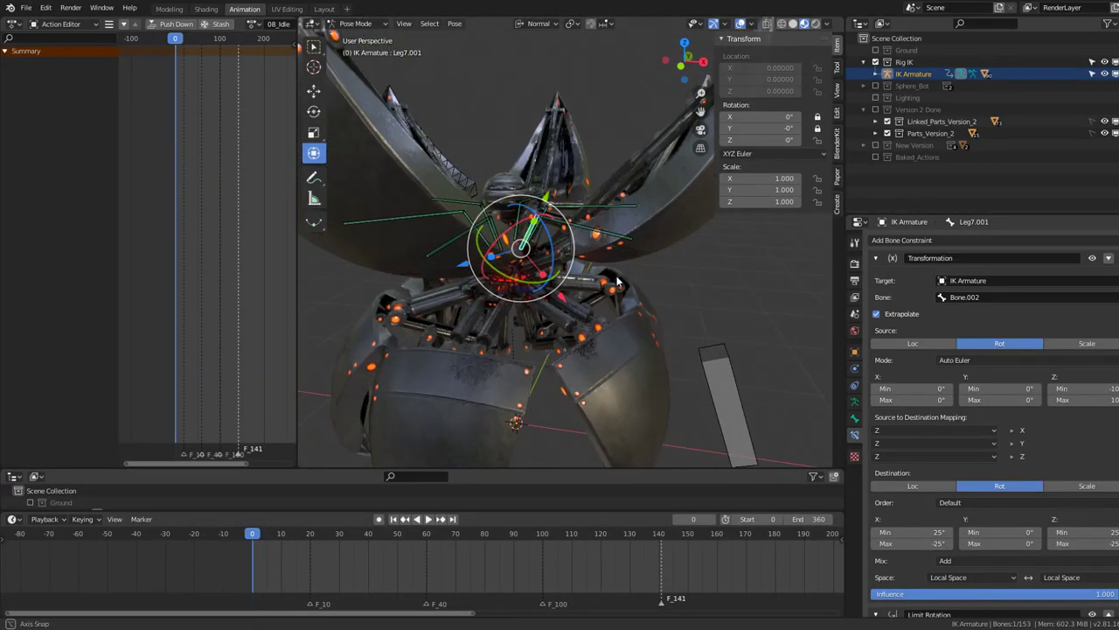
left_click(738, 368)
mouse_move(740, 411)
left_mouse_down()
mouse_move(828, 446)
mouse_move(733, 371)
mouse_move(760, 388)
mouse_move(299, 442)
left_mouse_up()
left_click(536, 221)
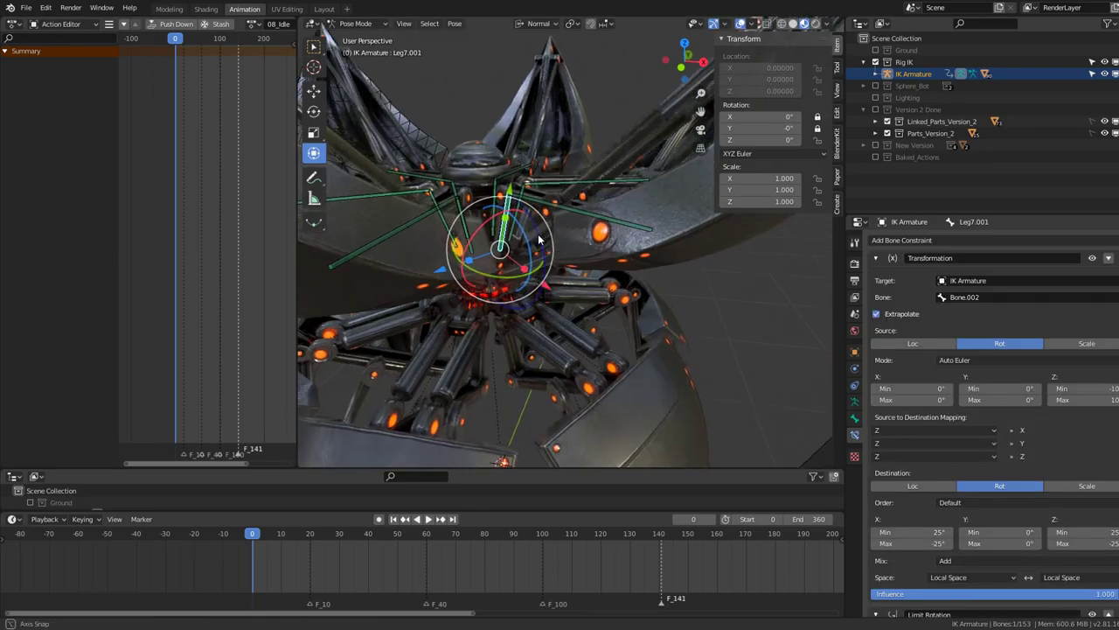
mouse_move(536, 221)
middle_mouse_down()
mouse_move(600, 273)
mouse_move(702, 276)
middle_mouse_up()
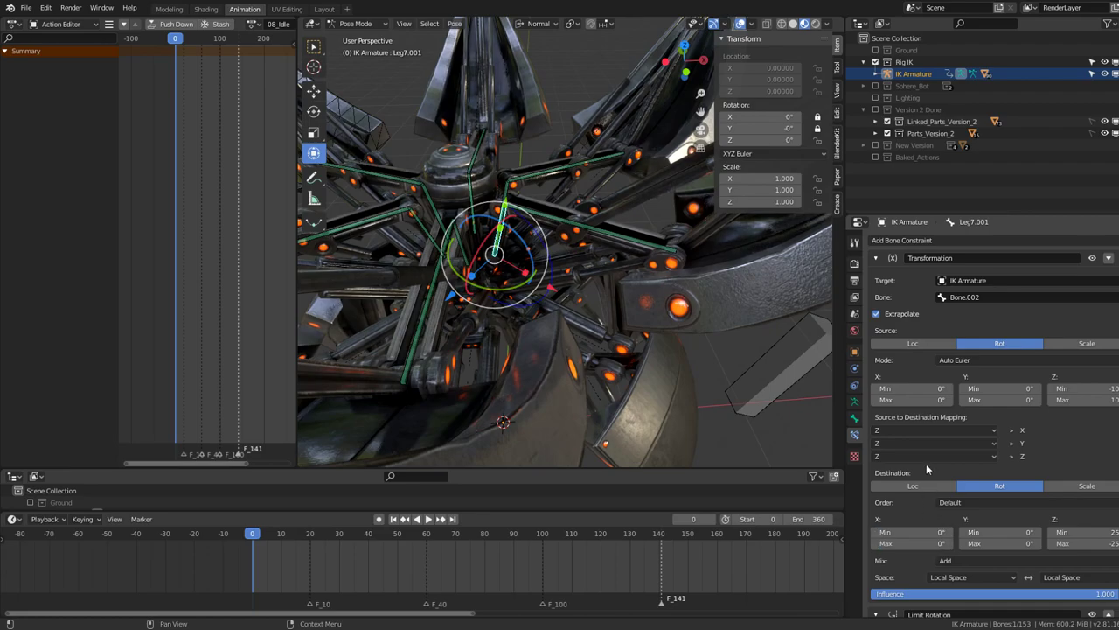
left_click(874, 258)
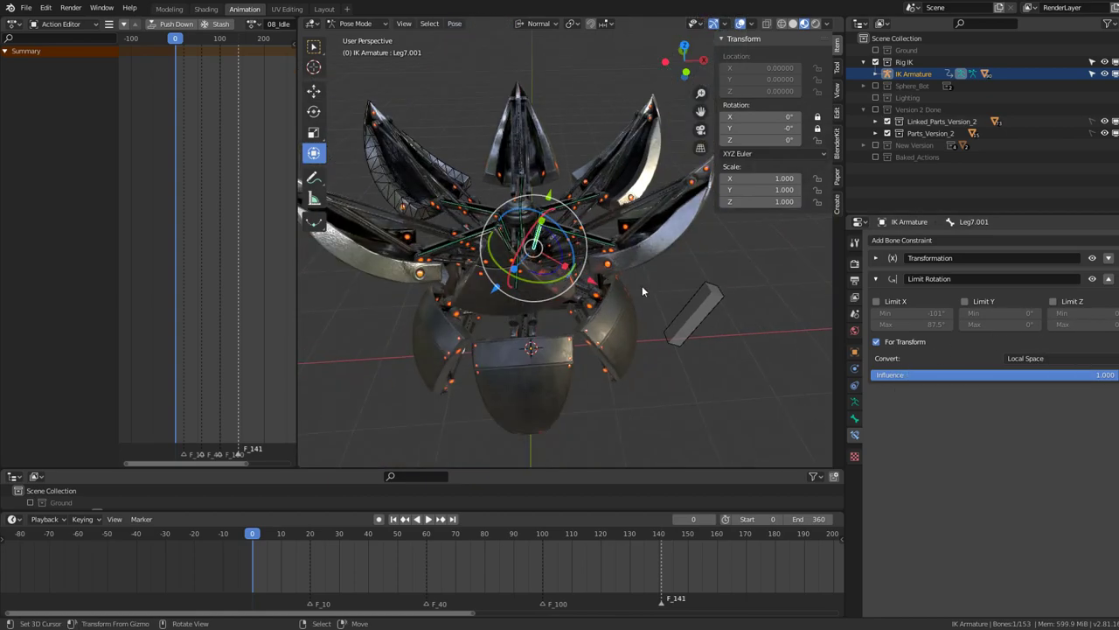
left_click(697, 321)
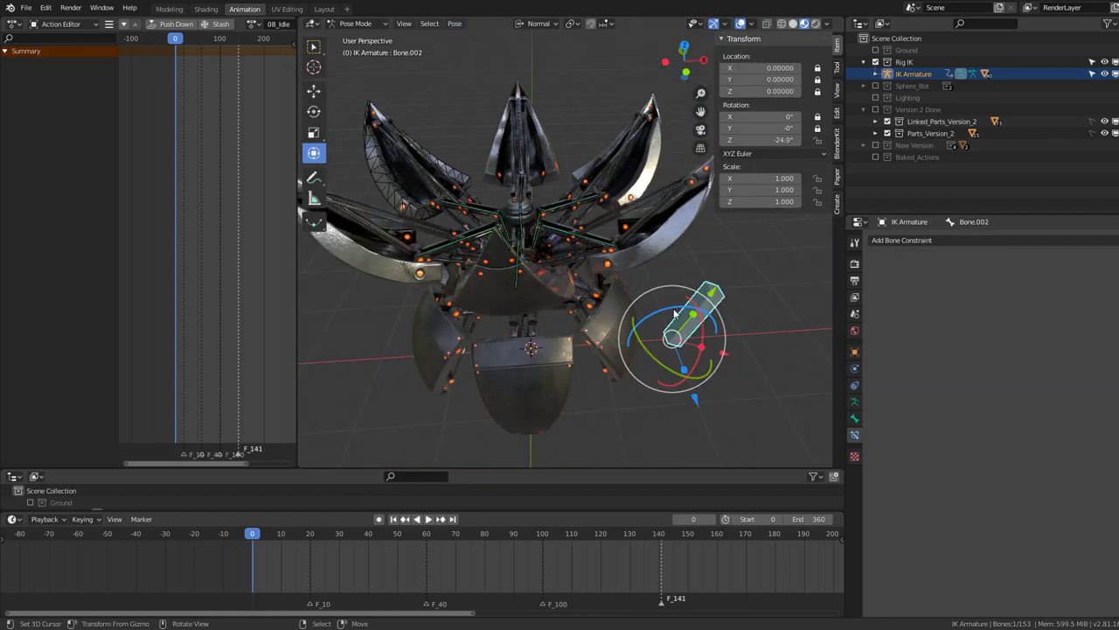
Turn Bone.002 with the rotate gizmo's blue ring to about -42.9°, then reselect Leg7.001
mouse_move(674, 313)
left_mouse_down()
mouse_move(647, 304)
mouse_move(662, 295)
left_mouse_up()
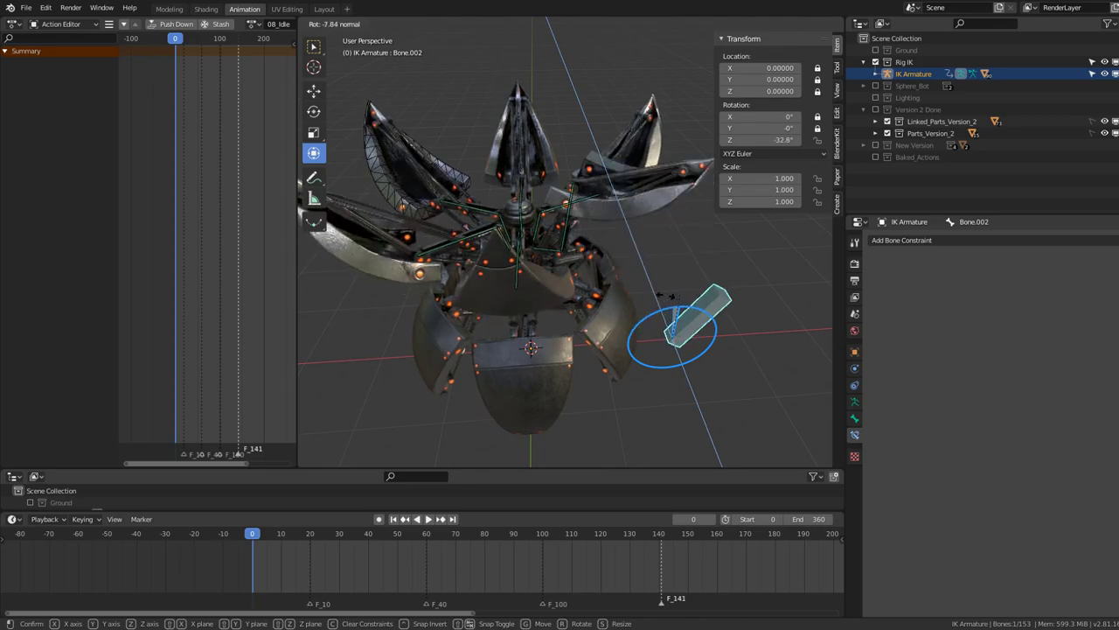
left_click_drag(662, 296, 585, 333)
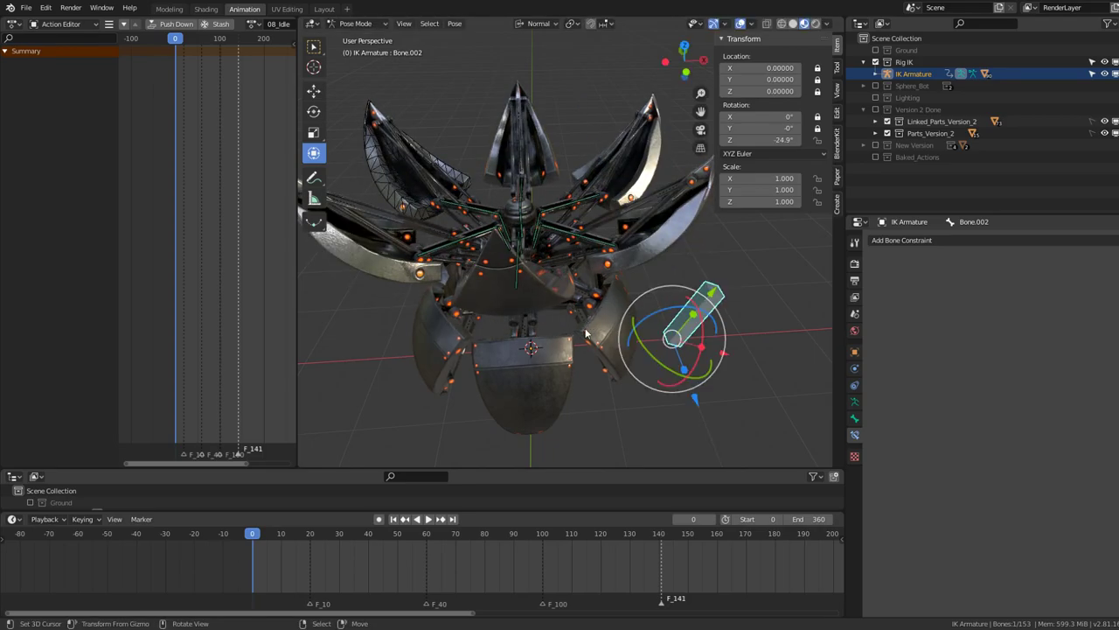
left_click(568, 235)
left_click(678, 313)
left_click_drag(676, 313, 614, 327)
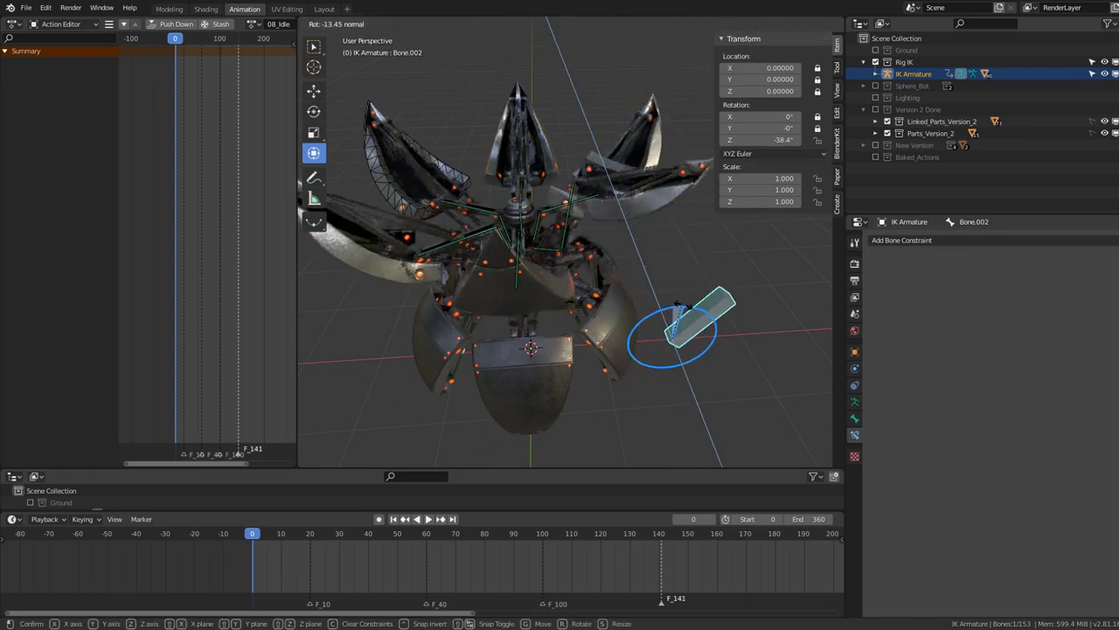
left_click_drag(612, 325, 577, 271)
left_click(559, 253)
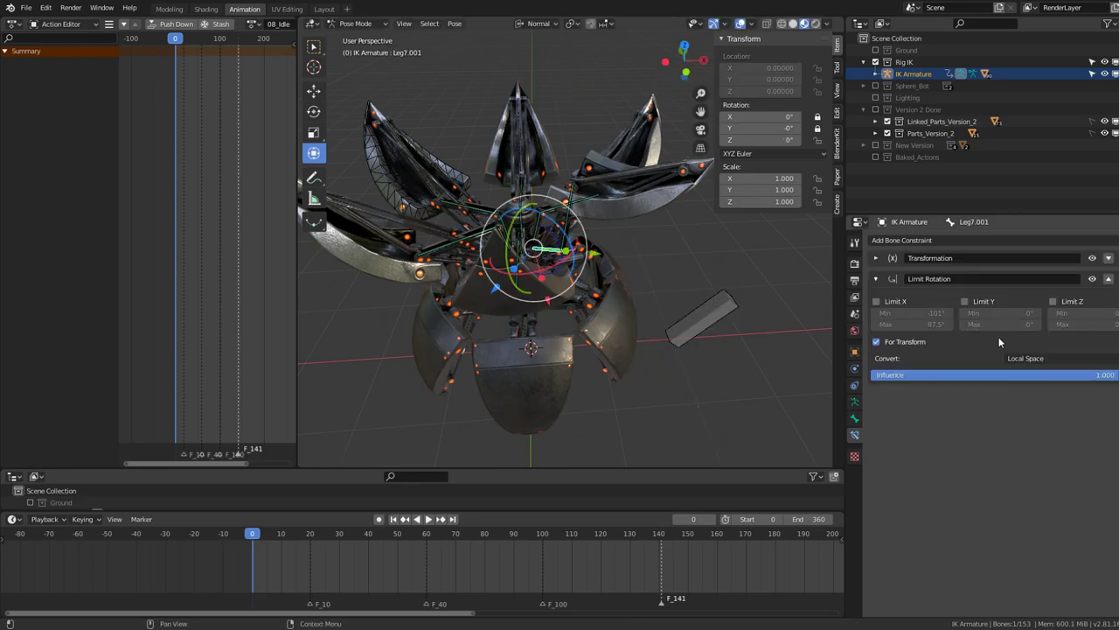
Enable Limit Z on Leg7.001 with max 87.5°, lower it to about 42.7°, and test-rotate Bone.002
left_click(1054, 301)
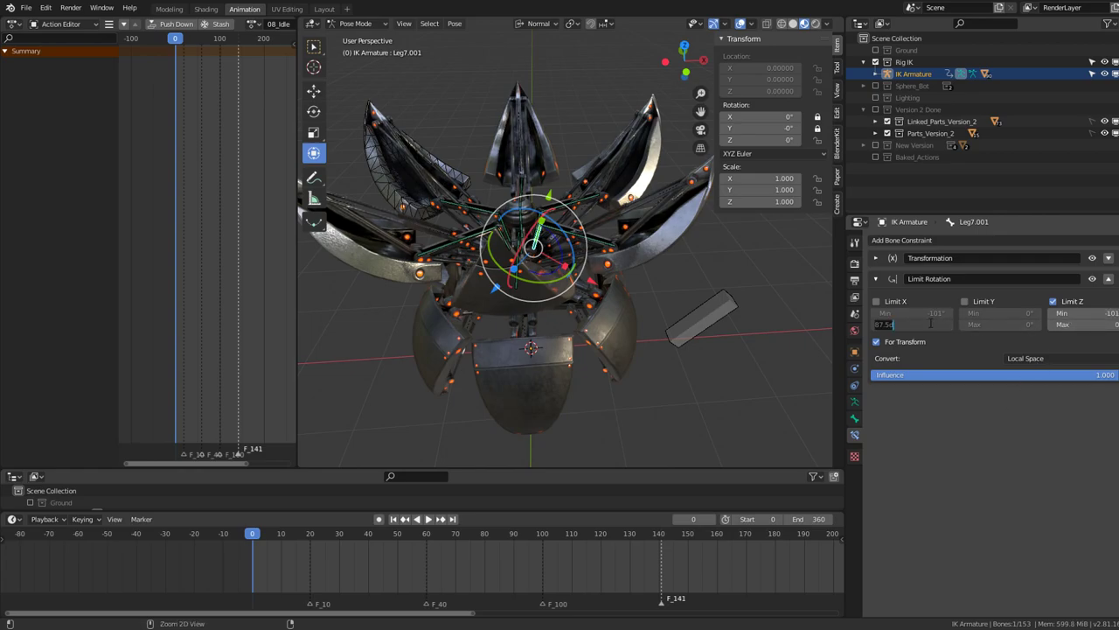
key("Return")
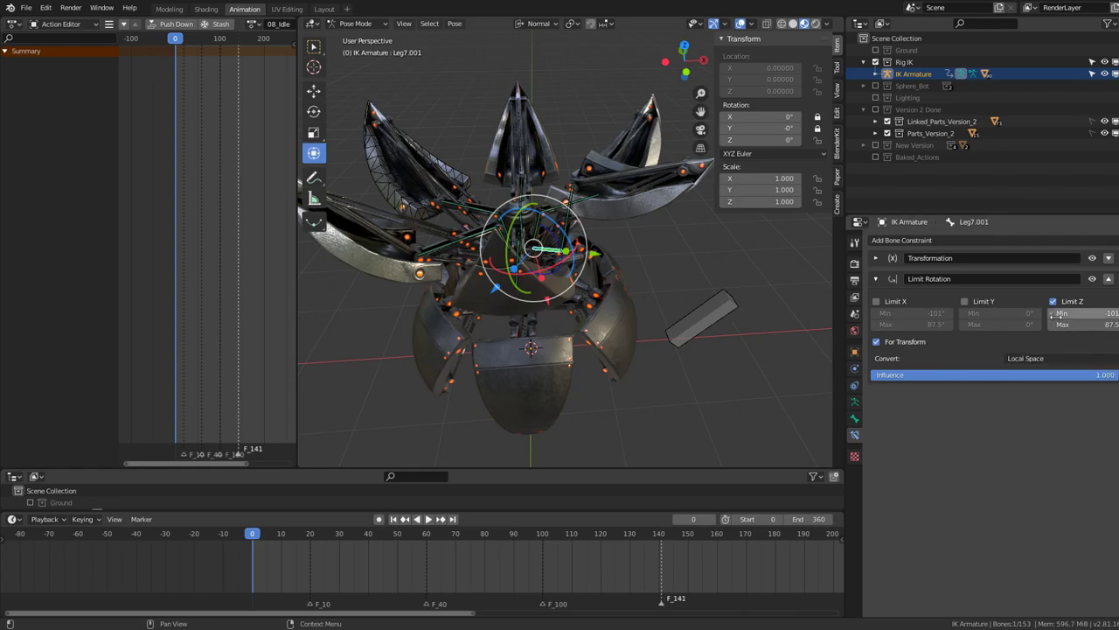
mouse_move(1085, 323)
left_mouse_down()
mouse_move(1054, 324)
mouse_move(1106, 324)
mouse_move(1073, 324)
left_mouse_up()
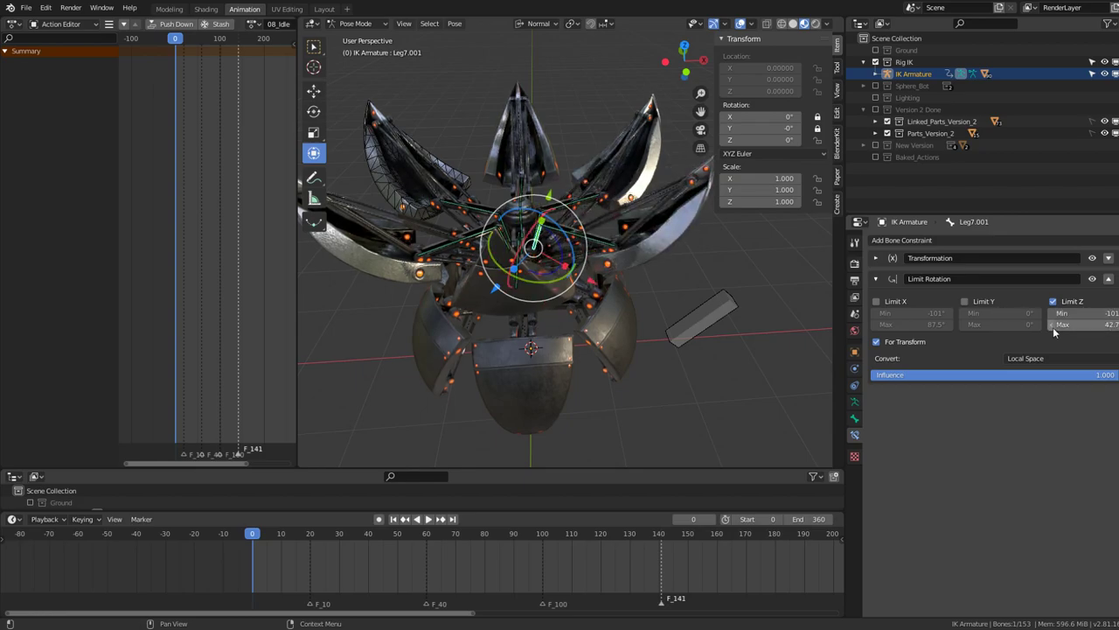
left_click(700, 319)
mouse_move(632, 339)
left_mouse_down()
mouse_move(601, 331)
mouse_move(695, 289)
left_mouse_up()
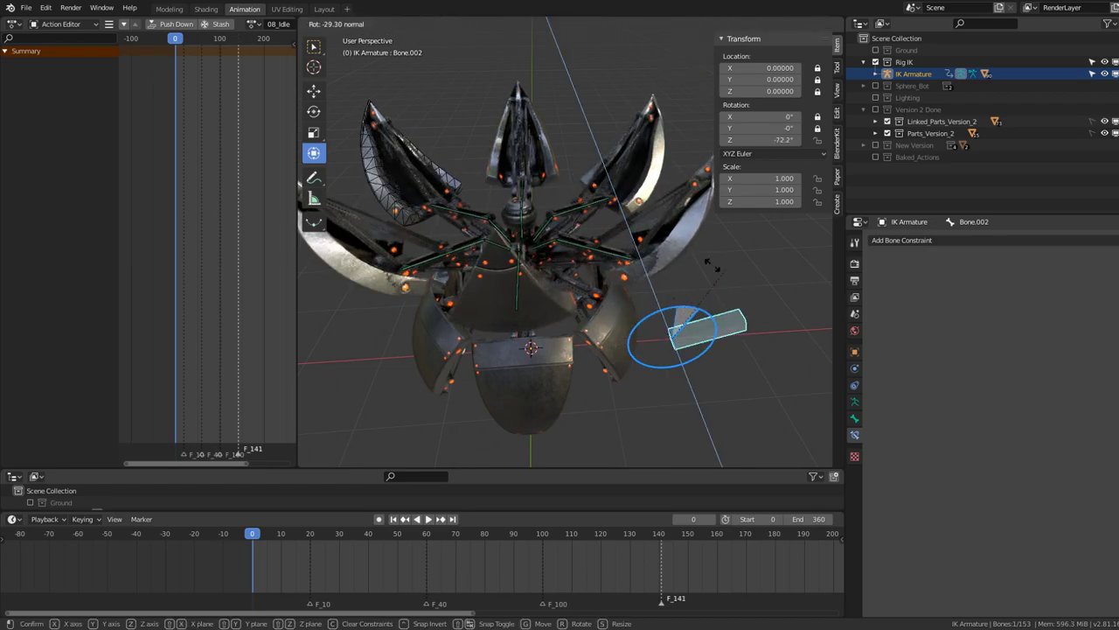
Cancel the test turn, adjust Leg7.001's Z minimum limit, then rotate Bone.002 again to test
left_click_drag(643, 260, 665, 257)
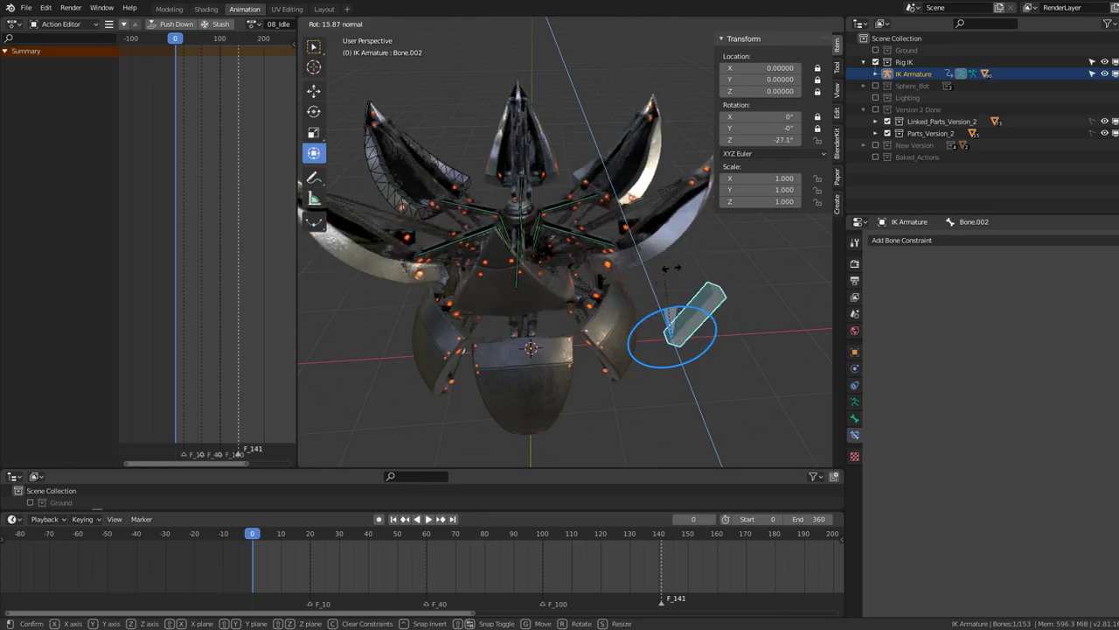
left_click_drag(665, 256, 704, 288)
right_click(703, 288)
left_click(555, 245)
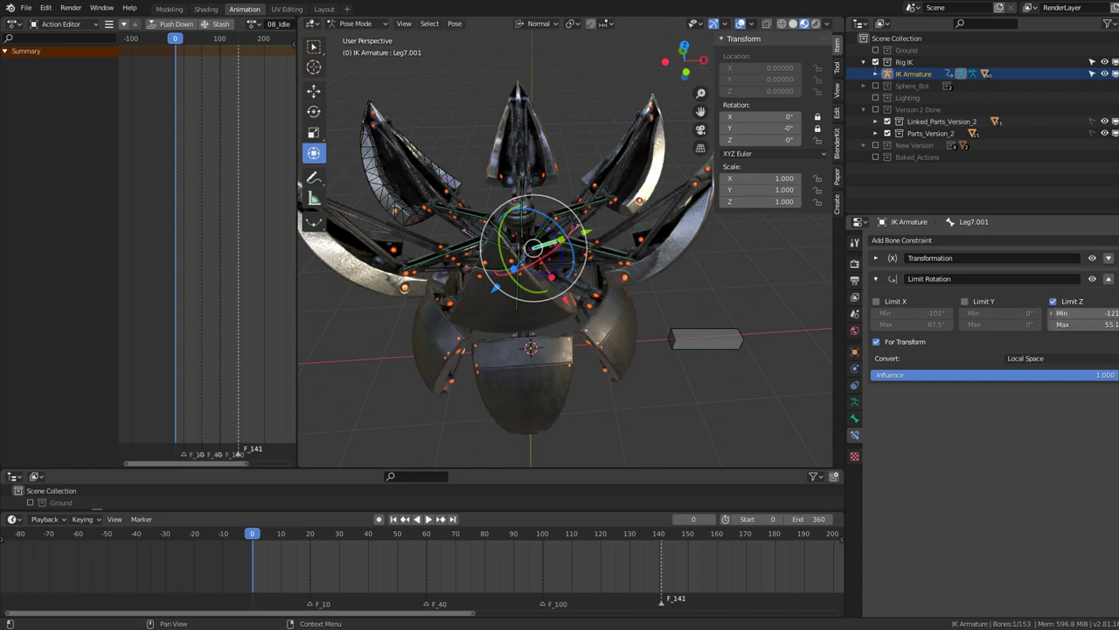
left_click_drag(1084, 312, 1104, 313)
type("1")
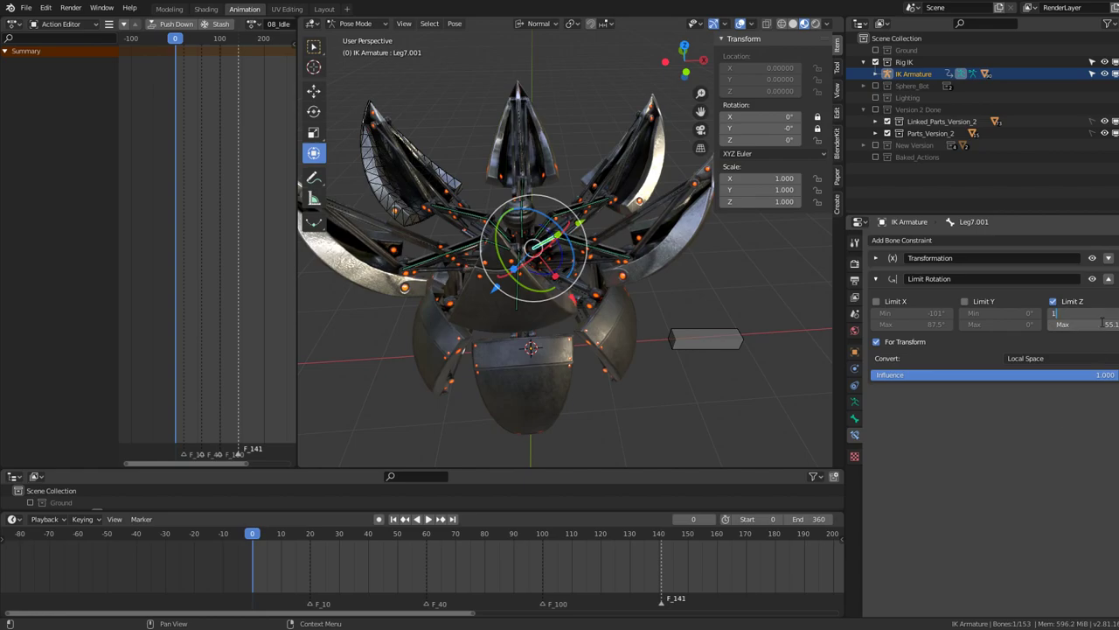
key("Return")
left_click(697, 338)
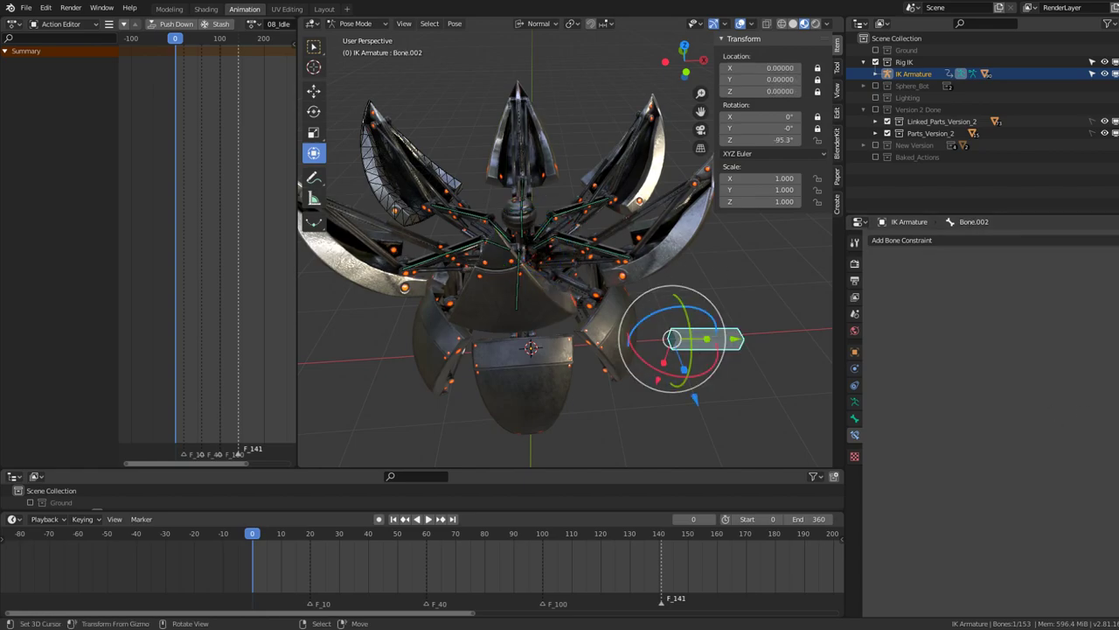
key("r")
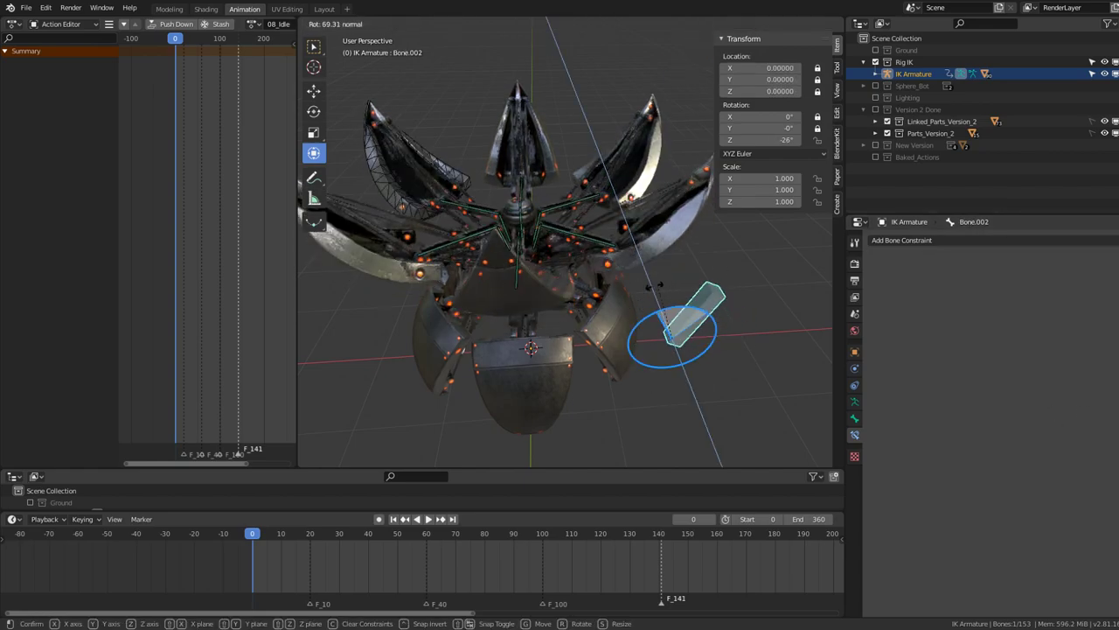
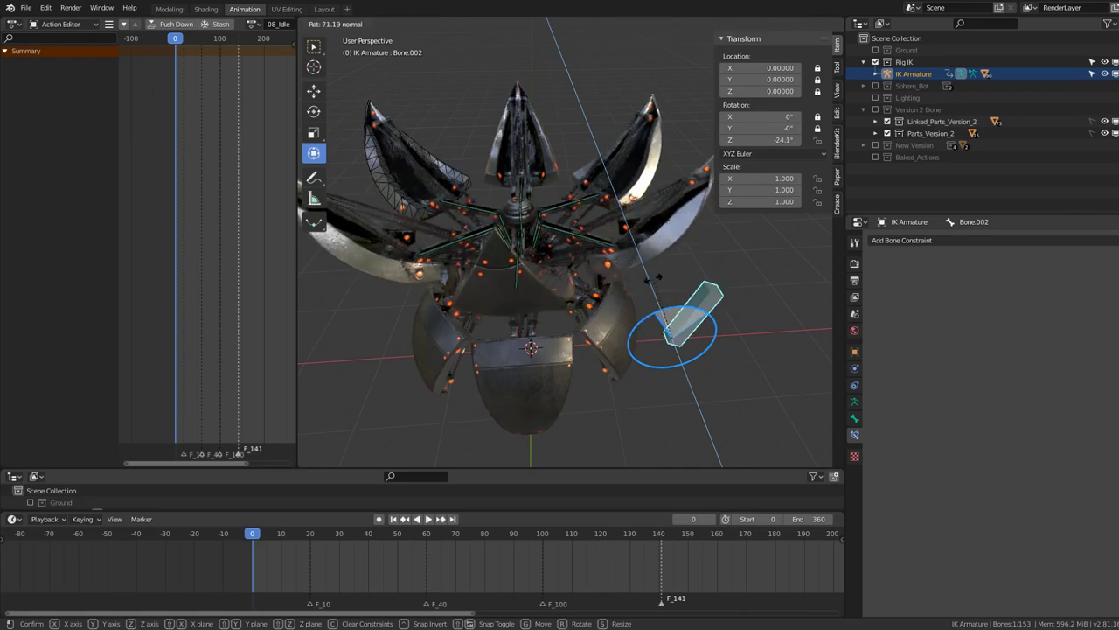
Test-rotate control bone Bone.002 to check the legs' response, then cancel it
right_click(655, 278)
left_click(544, 245)
type("-40")
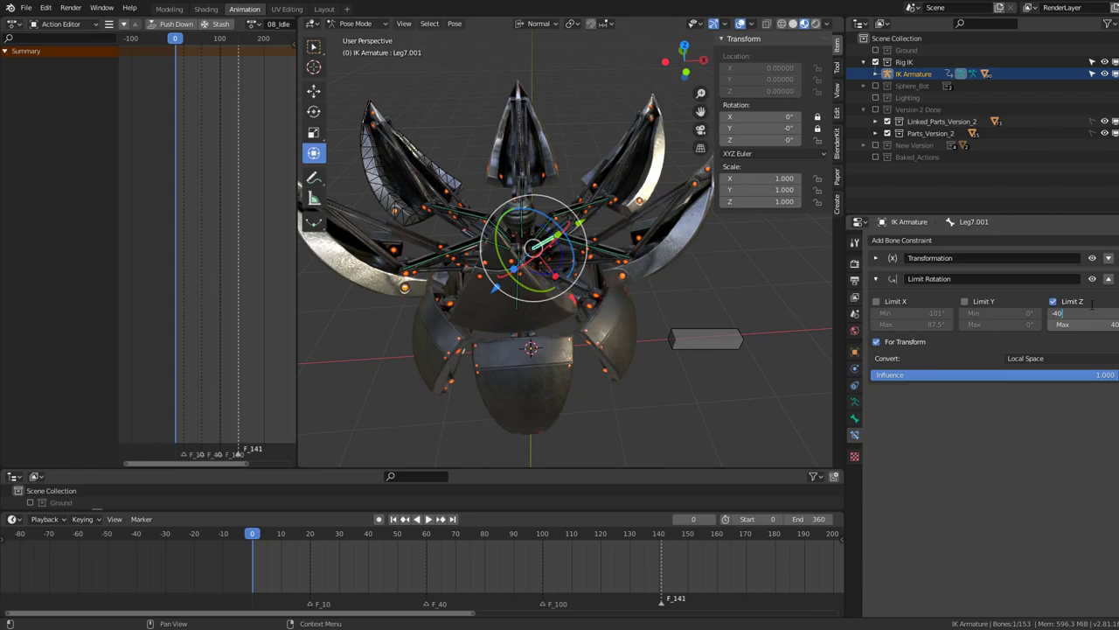
left_click(681, 307)
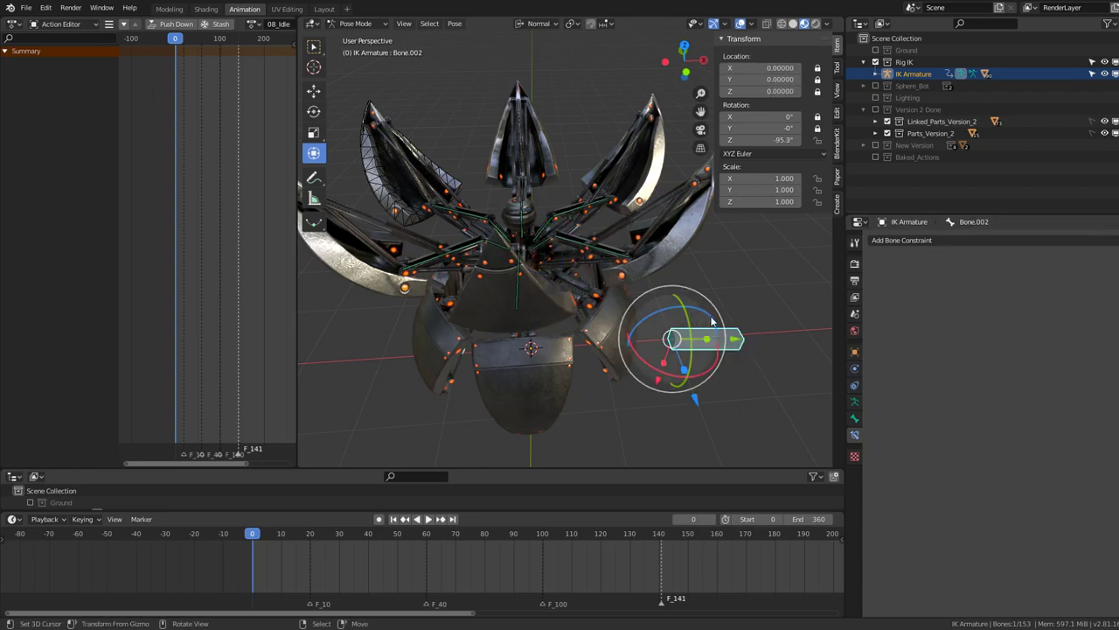
key("r")
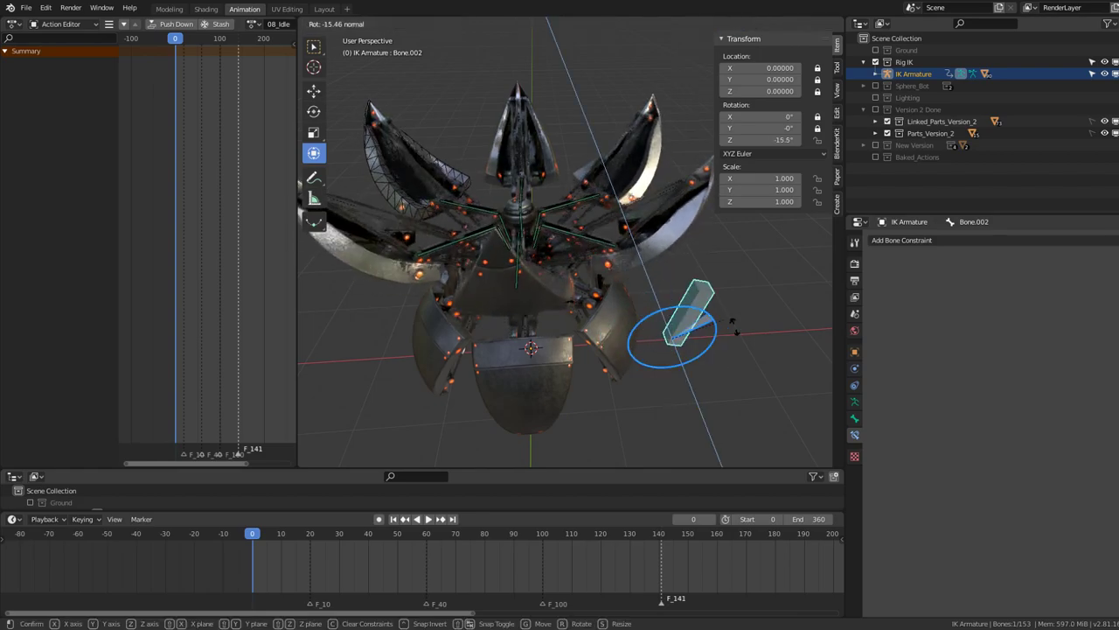
key("Escape")
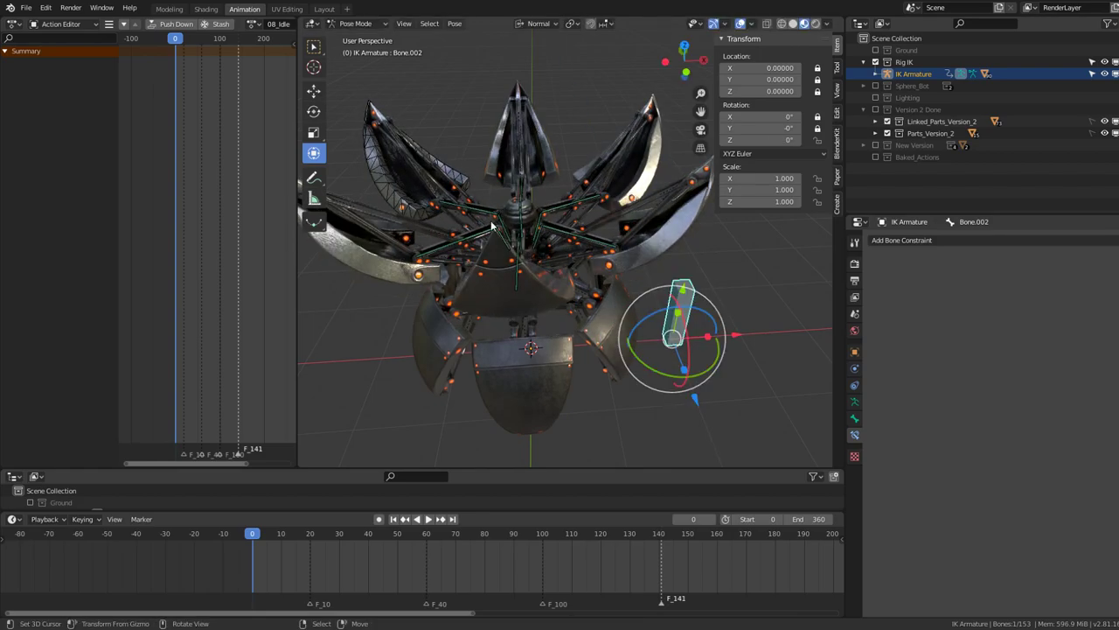
mouse_move(672, 290)
middle_mouse_down()
mouse_move(521, 252)
mouse_move(637, 302)
mouse_move(559, 323)
middle_mouse_up()
Copy Leg7.001's Transformation and Limit Rotation constraints onto the selected leg bones
left_click(521, 253)
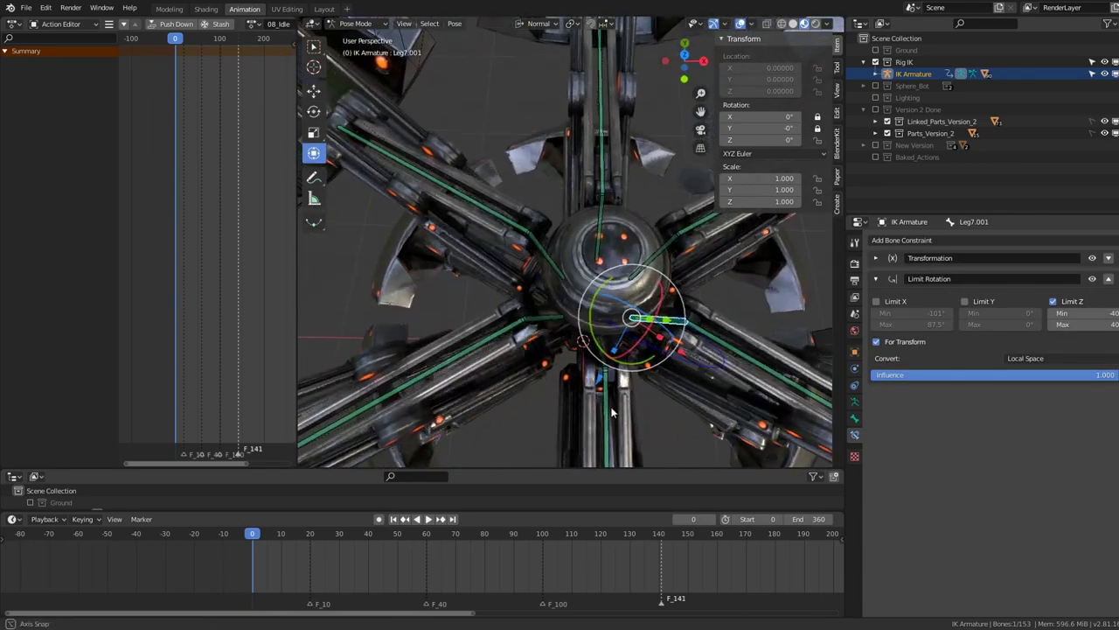
left_click(560, 323)
left_click(599, 358, "shift")
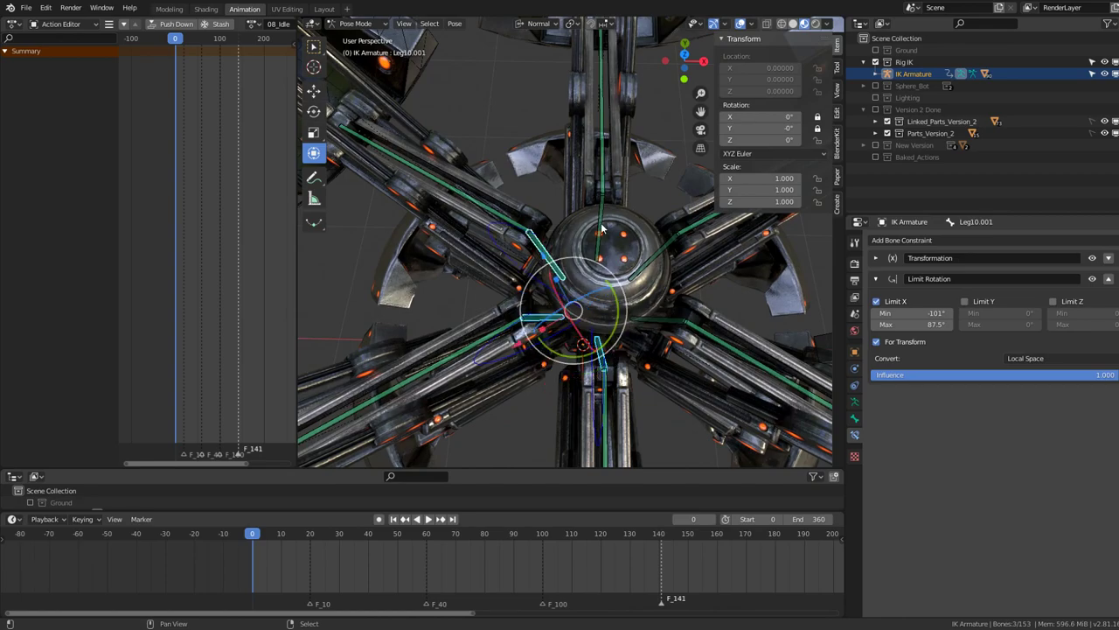
left_click(542, 254, "shift")
left_click(662, 275, "shift")
left_click(665, 324, "shift")
middle_click_drag(664, 323, 688, 228)
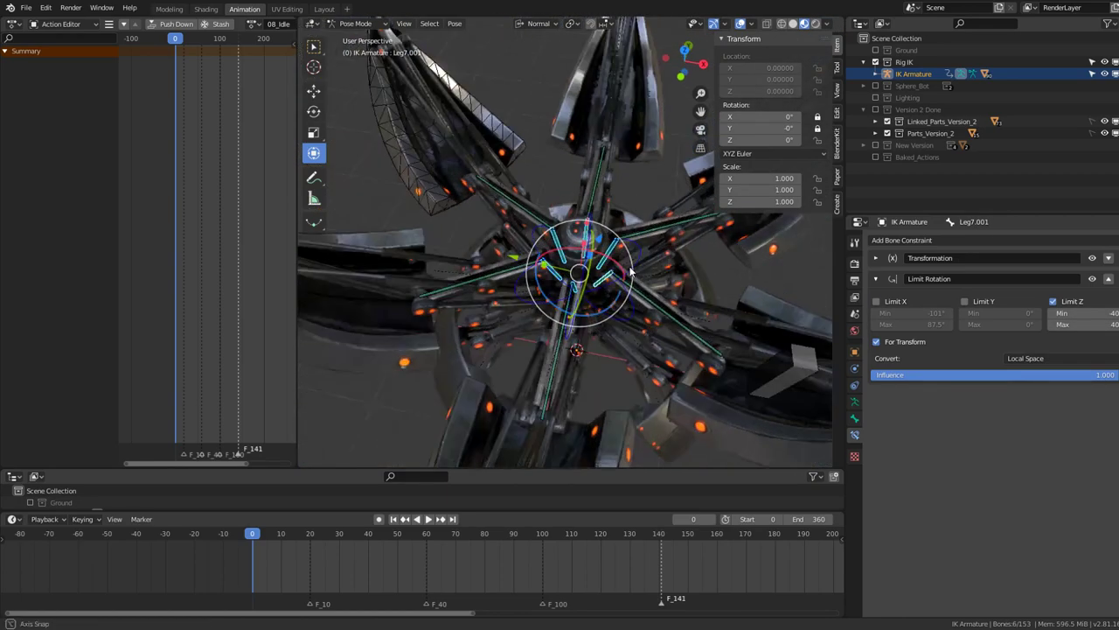
right_click(688, 229)
left_click(688, 228)
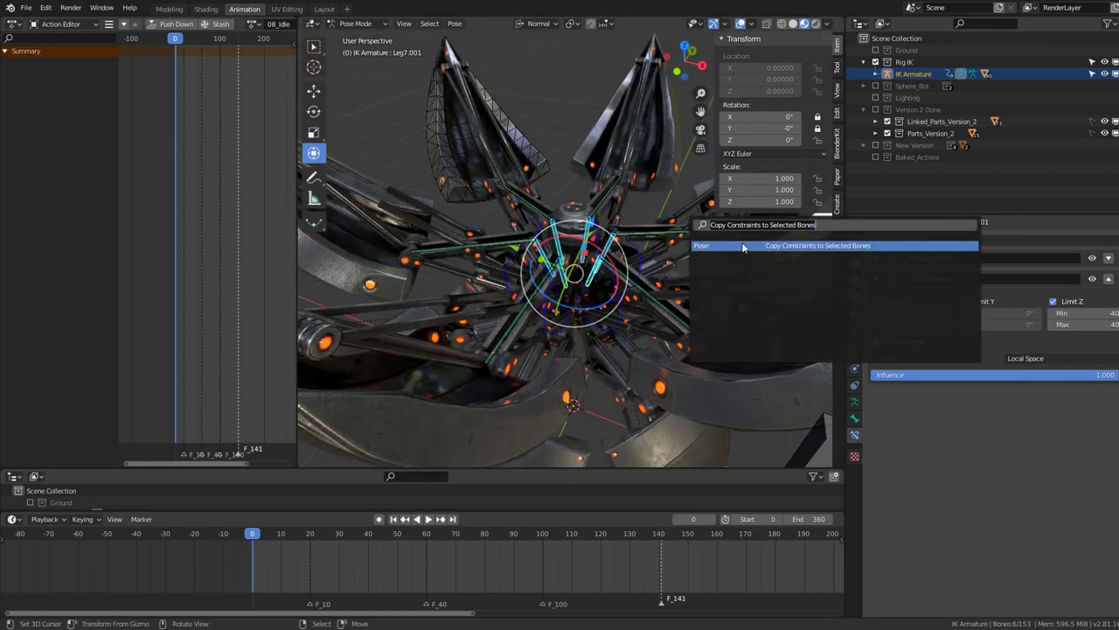
left_click(744, 246)
Test-rotate Bone.002 again, cancel, and put the IK Armature into Edit Mode
scroll(725, 297, "down", 4)
scroll(713, 332, "down", 4)
left_click(693, 345)
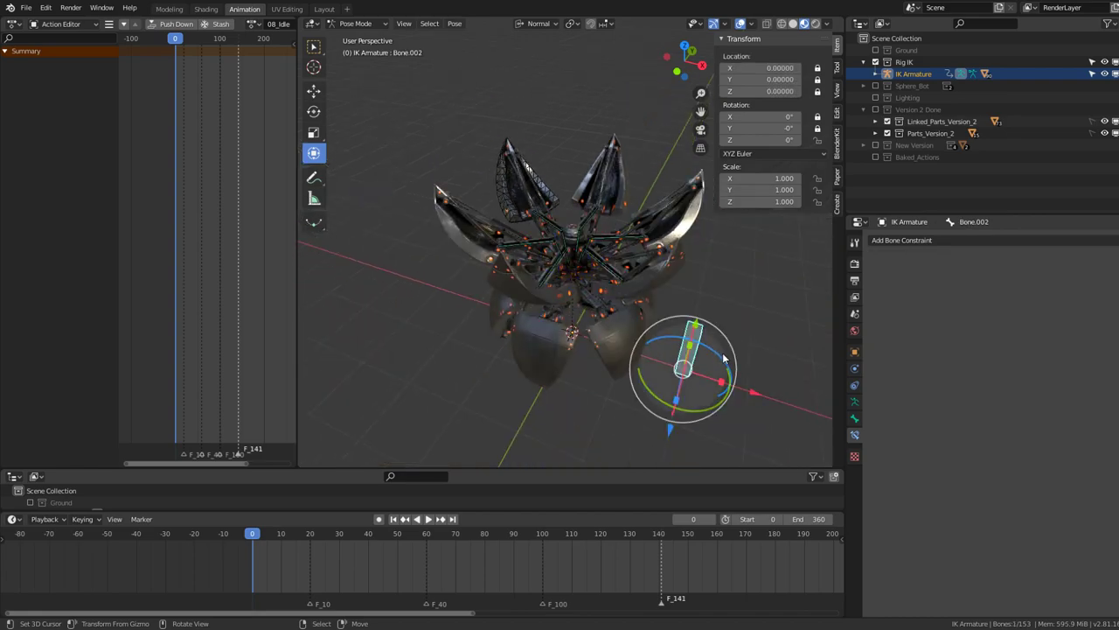
mouse_move(724, 357)
left_mouse_down()
mouse_move(757, 387)
mouse_move(696, 323)
mouse_move(761, 354)
left_mouse_up()
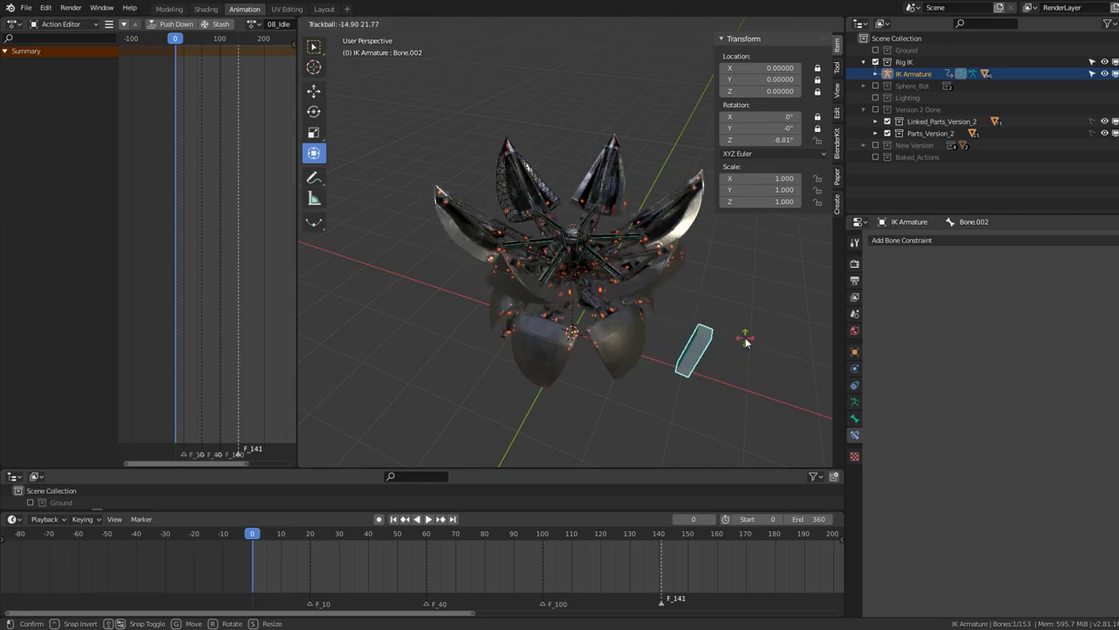
key("Escape")
middle_click_drag(761, 354, 651, 332)
key("Tab")
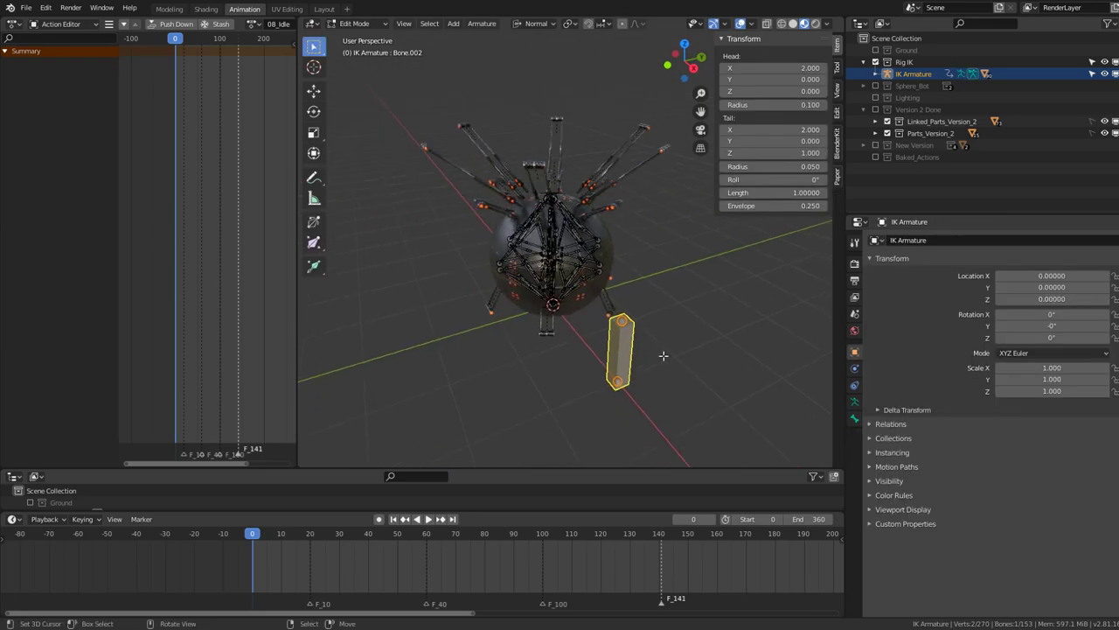
Duplicate Bone.002 and place the copy, Bone.003, beside the original
key("shift+d")
key("Escape")
mouse_move(619, 370)
middle_mouse_down()
mouse_move(630, 352)
mouse_move(578, 350)
middle_mouse_up()
key("g")
left_click(620, 349)
Return to Pose Mode and test-rotate the new control bone, then cancel
key("Tab")
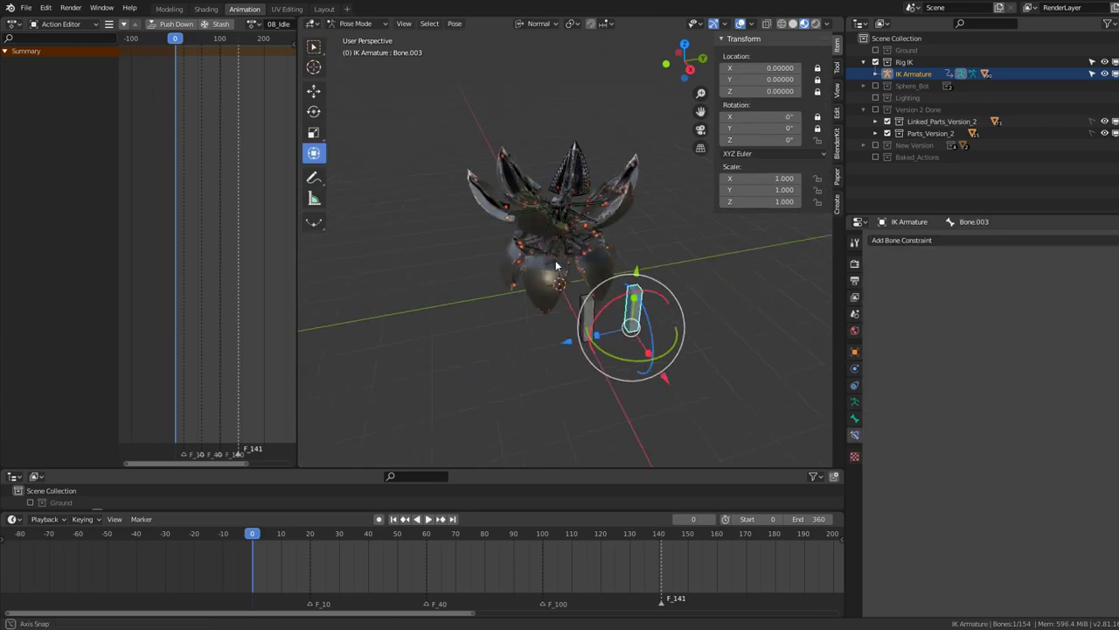
scroll(555, 260, "up", 3)
key("r")
key("Escape")
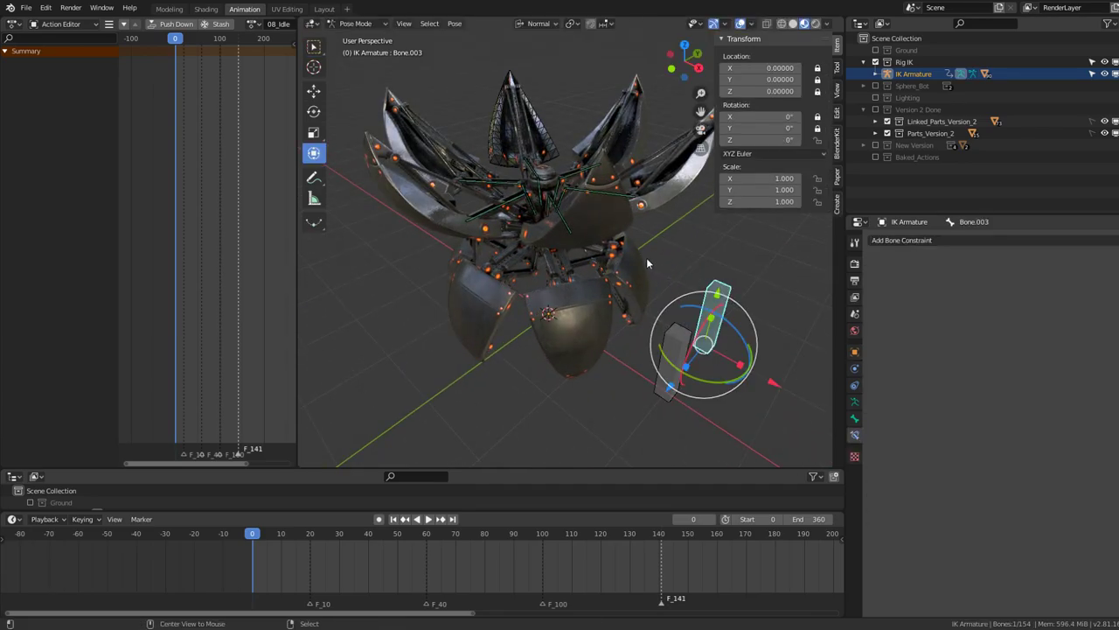
Reveal the hidden bones with Alt+H and test-rotate leg bone Leg1.002, then cancel
key("alt+h")
scroll(646, 257, "up", 3)
middle_click_drag(646, 257, 637, 295)
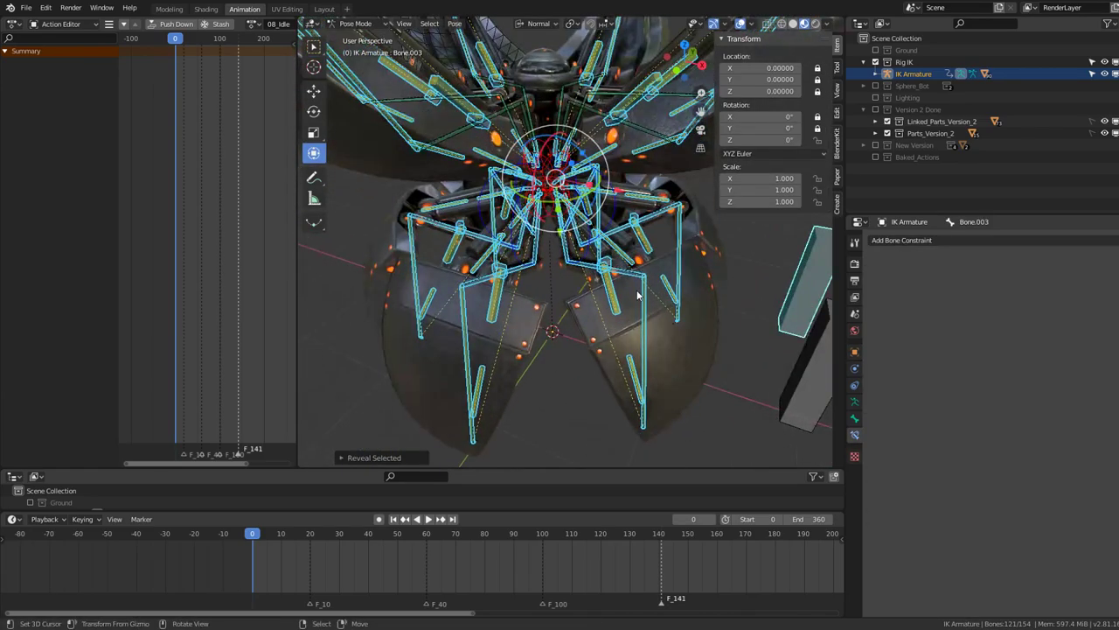
left_click(612, 273)
key("r")
key("r")
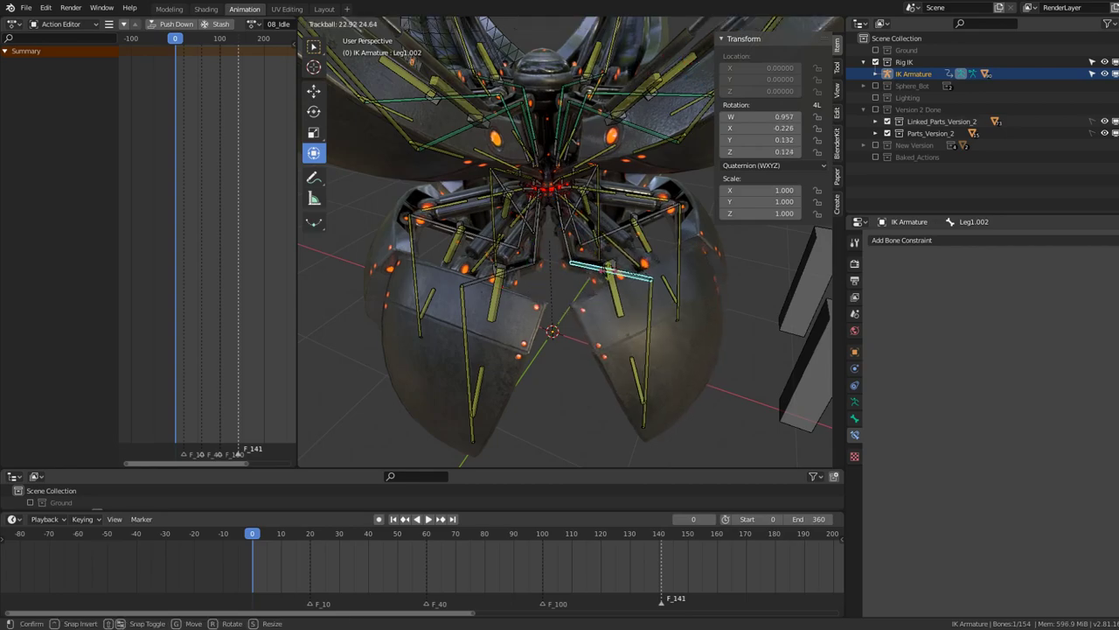
middle_click_drag(567, 253, 582, 215)
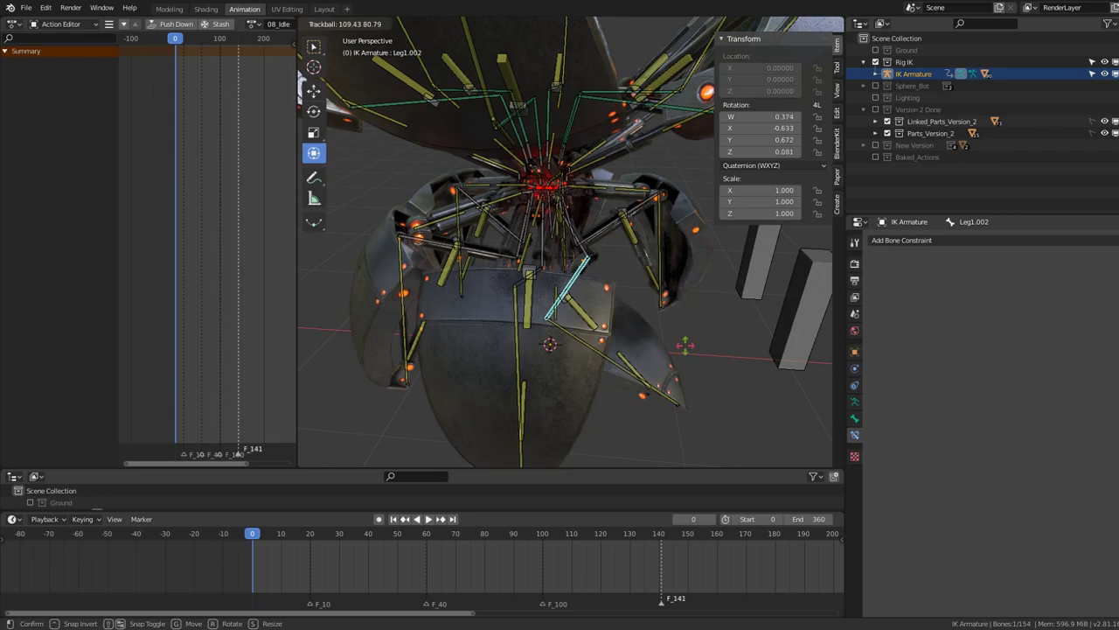
key("Escape")
Copy Leg12.002's constraints to the selected .002 leg bones (Leg2–Leg5.002) via F3
mouse_move(647, 230)
middle_mouse_down()
mouse_move(658, 229)
mouse_move(490, 284)
mouse_move(411, 232)
middle_mouse_up()
left_click(662, 196, "shift")
left_click(444, 301, "shift")
left_click(409, 229, "shift")
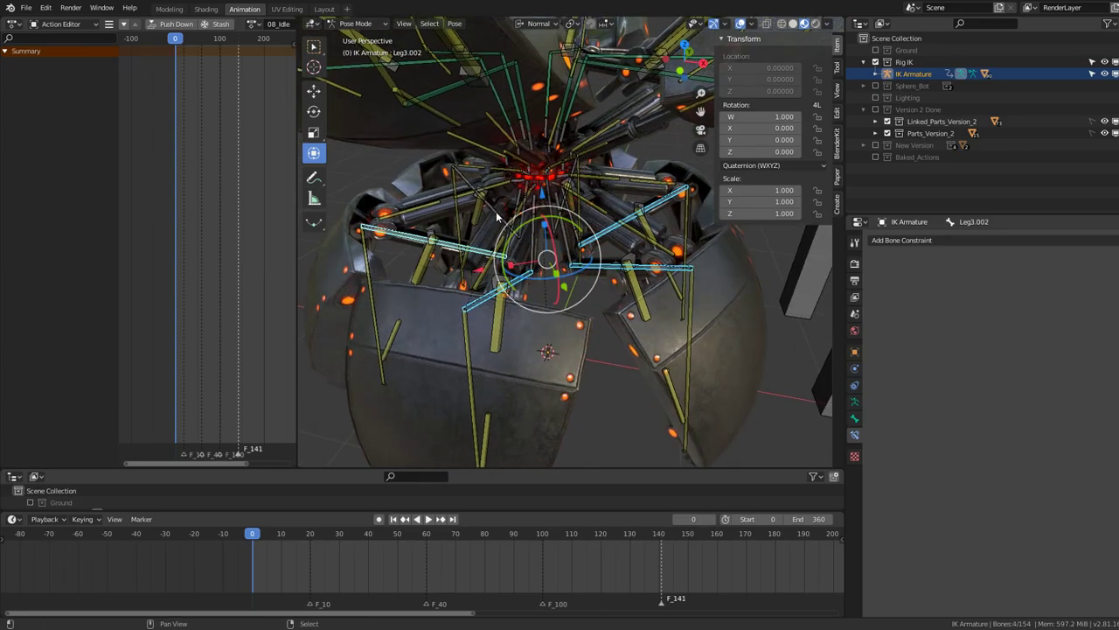
mouse_move(496, 217)
middle_mouse_down()
mouse_move(638, 258)
mouse_move(610, 195)
middle_mouse_up()
left_click(638, 258, "shift")
left_click(609, 196, "shift")
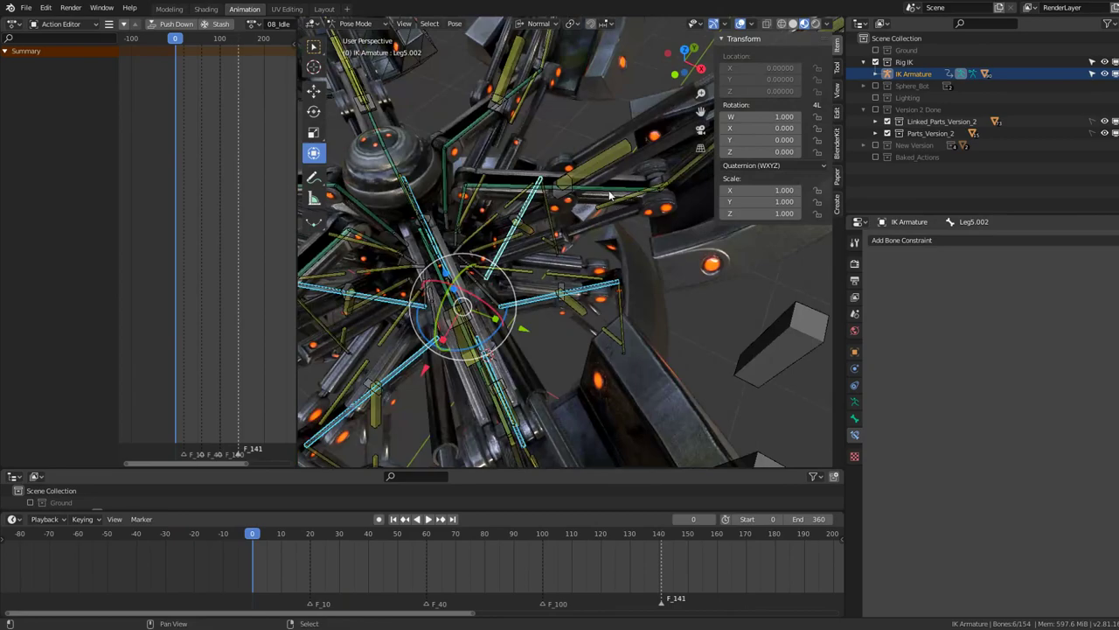
left_click(610, 196, "shift")
right_click(609, 196)
key("F3")
key("Return")
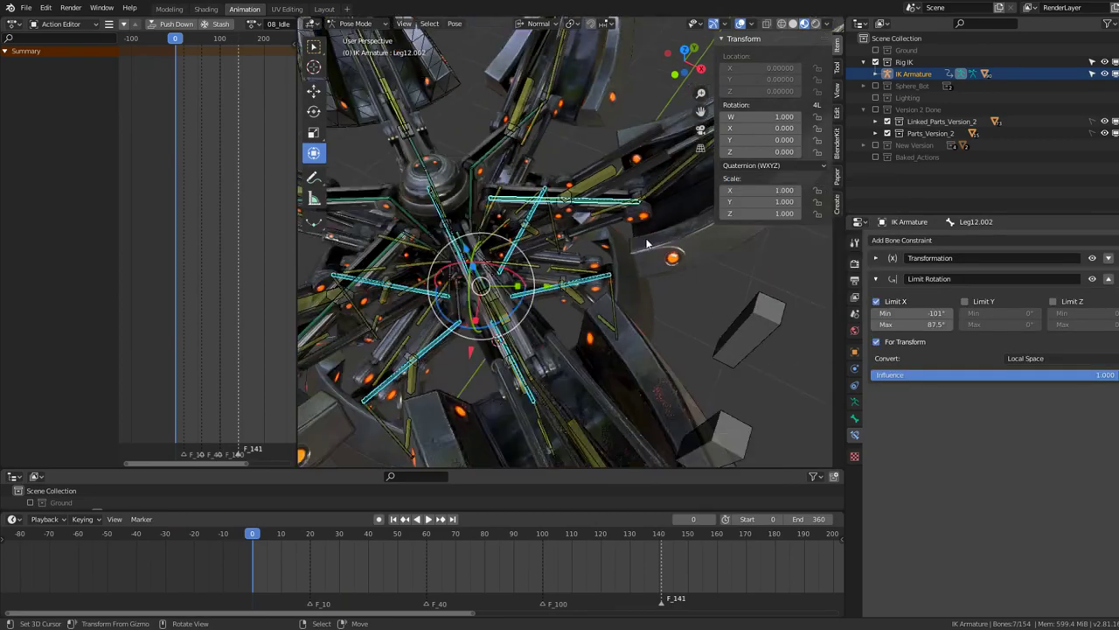
Select control bone Bone.002 and start a free test rotation of the rig
middle_click_drag(604, 218, 626, 200)
scroll(596, 203, "up", 4)
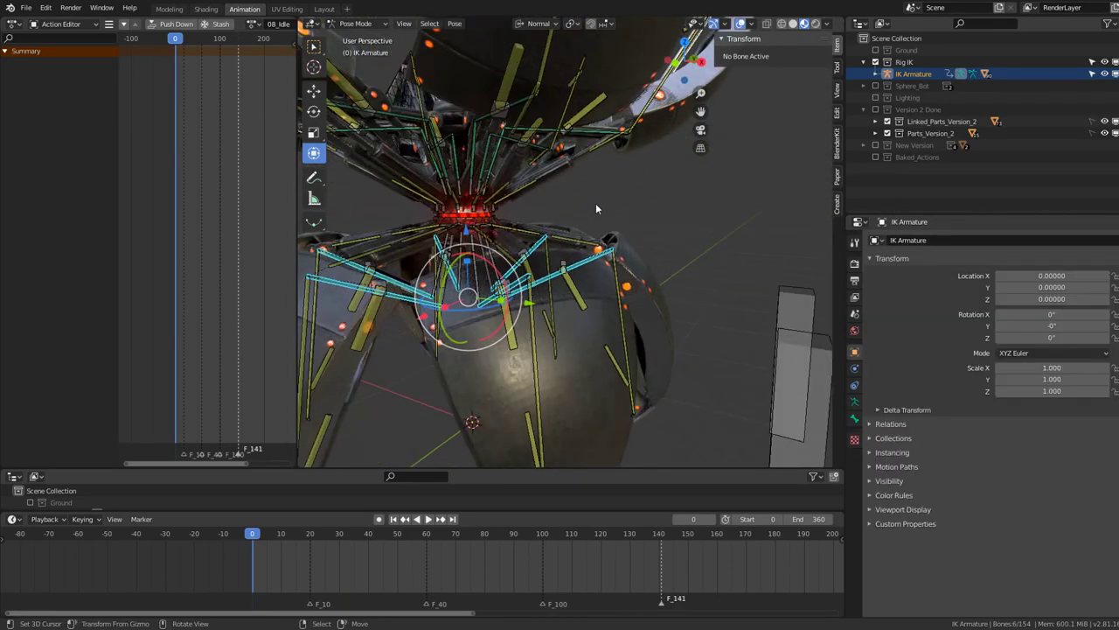
left_click(596, 203)
scroll(650, 308, "down", 4)
left_click(650, 308)
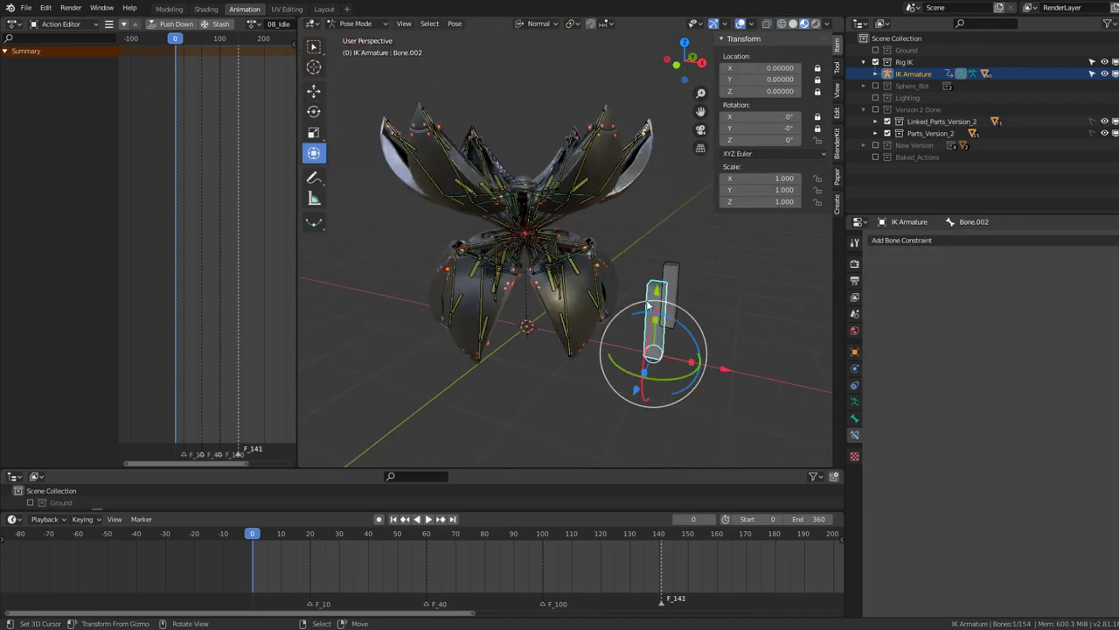
scroll(656, 324, "up", 2)
key("r")
key("r")
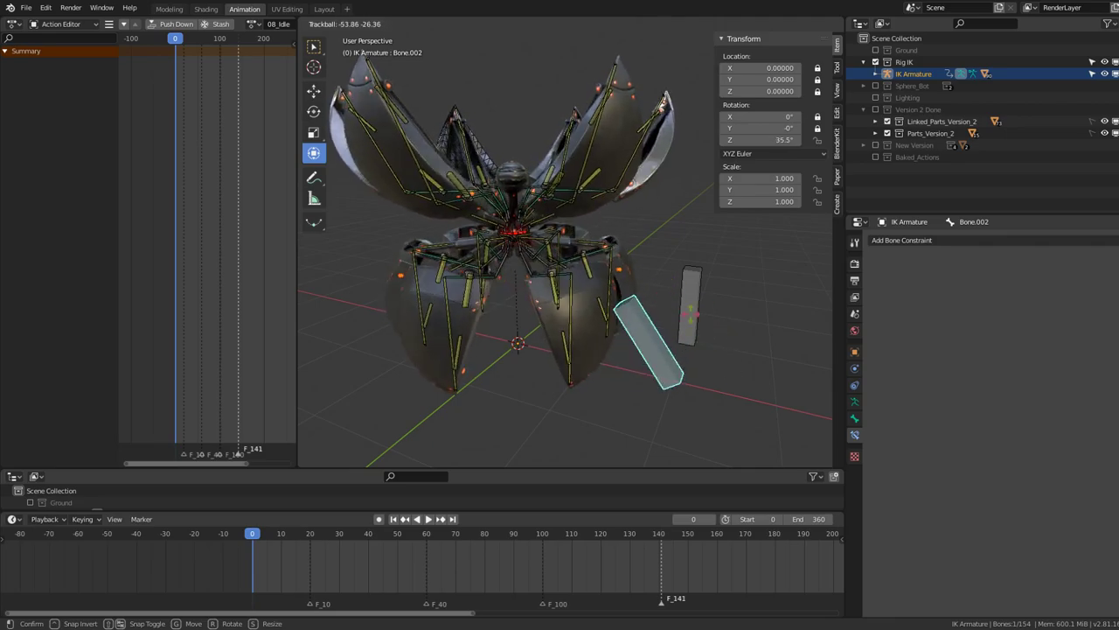
Cancel the test rotation and select Bone.003 to view its bone properties
key("Escape")
scroll(586, 274, "up", 4)
middle_click_drag(577, 315, 586, 273)
left_click(586, 273)
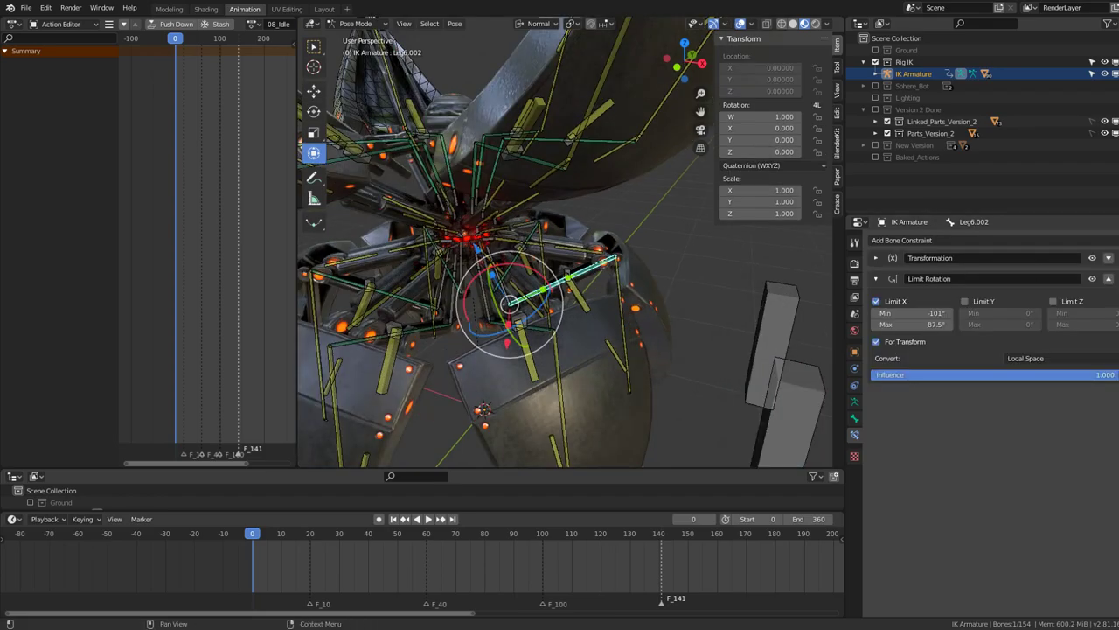
left_click(764, 310)
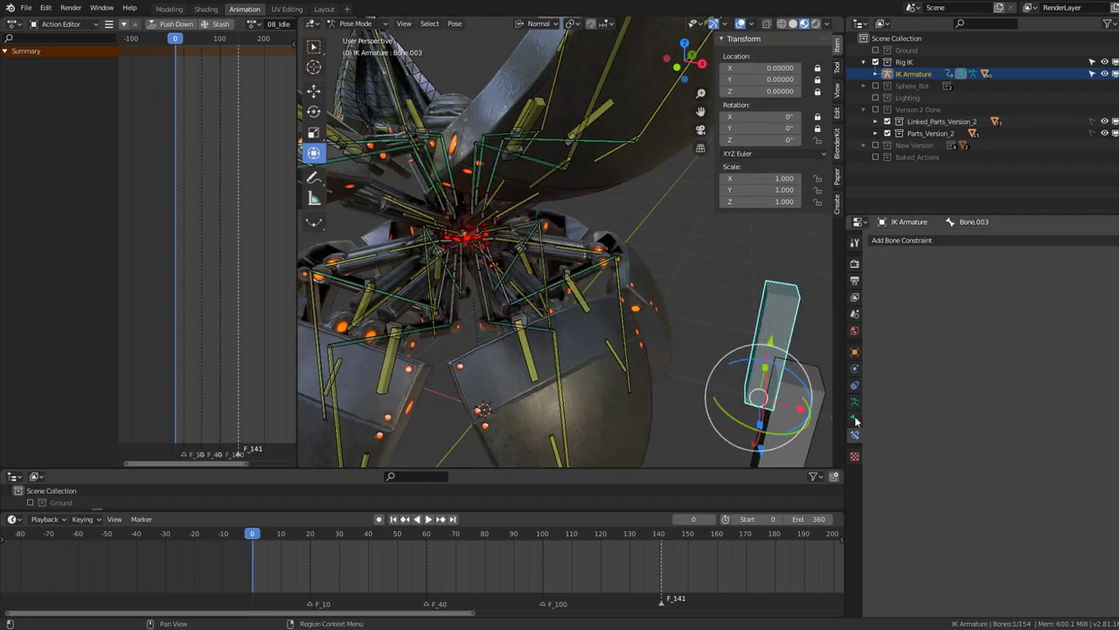
left_click(855, 418)
Set Leg6.002's Transformation constraint target bone to Bone.003
left_click(593, 274)
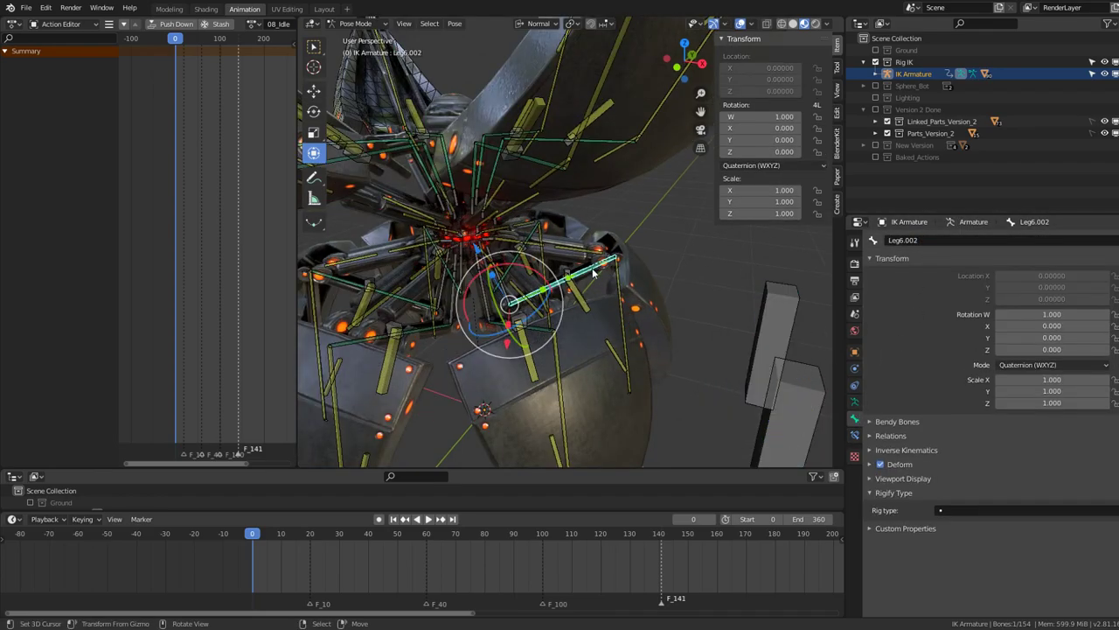
left_click(855, 436)
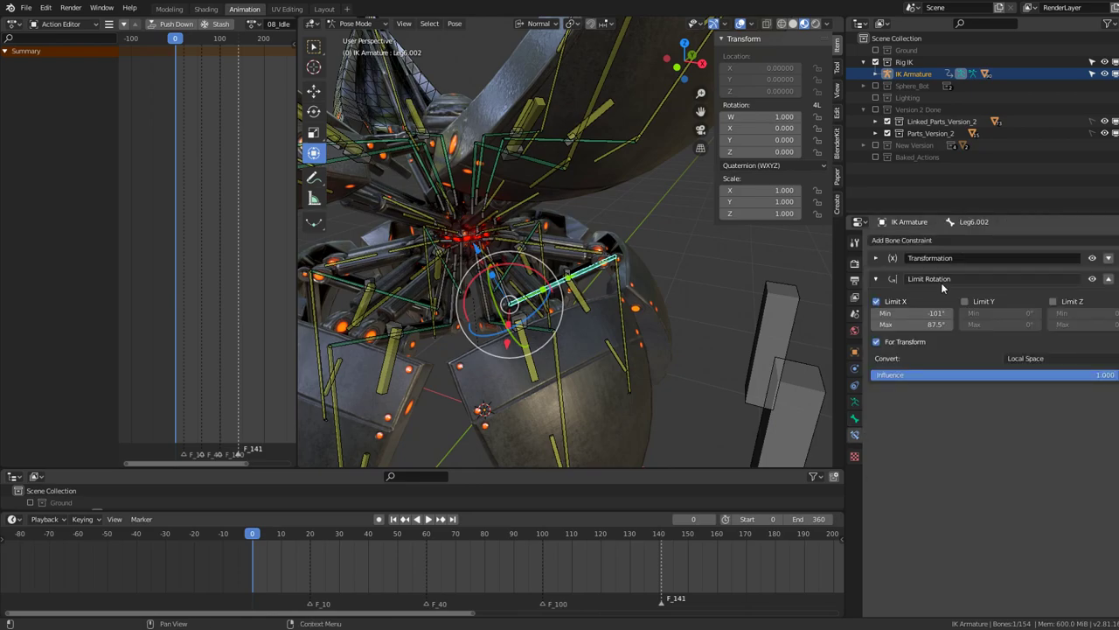
left_click(877, 278)
left_click(877, 258)
left_click(986, 297)
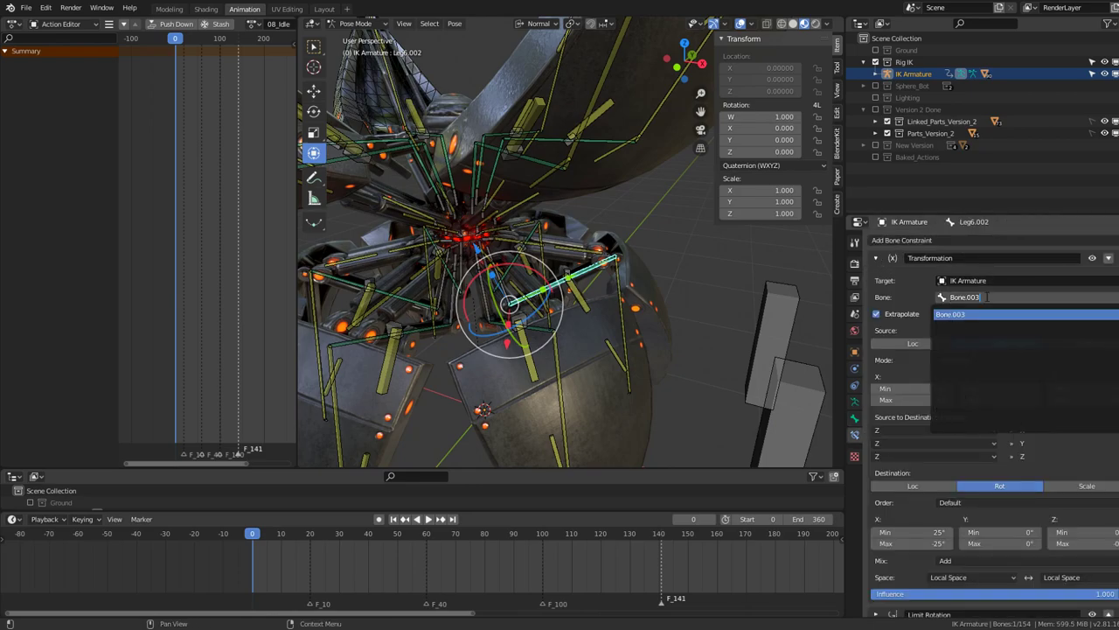
left_click(985, 317)
Copy Leg6.002's constraints onto the selected .002 leg bones, Leg1.002 through Leg5.002
middle_click_drag(501, 229, 582, 214)
left_click(582, 214)
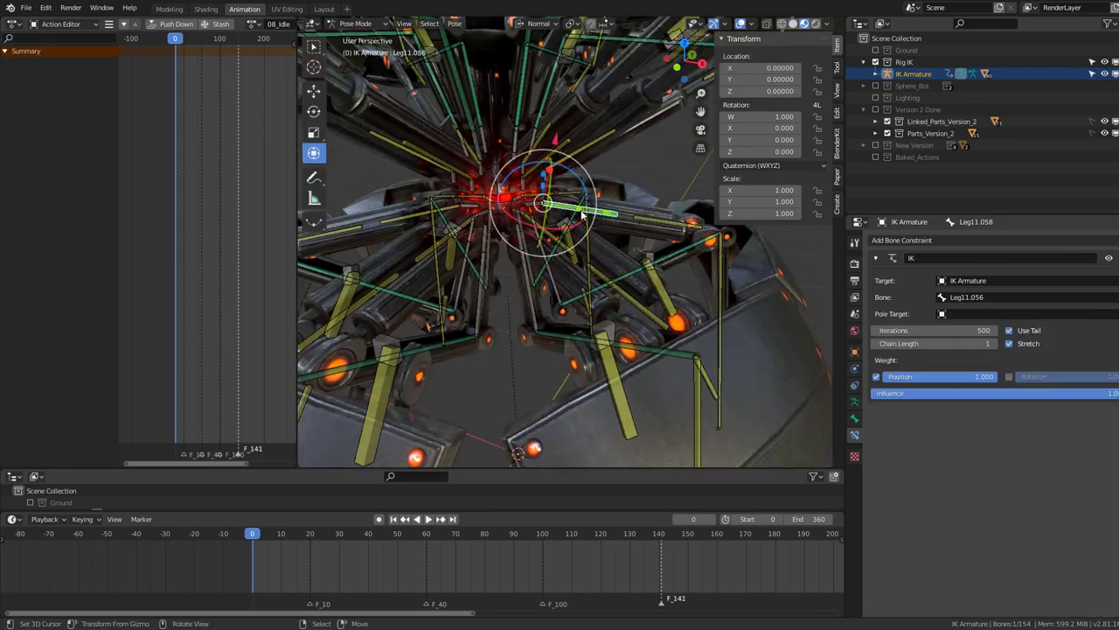
left_click(578, 213)
left_click(463, 262, "shift")
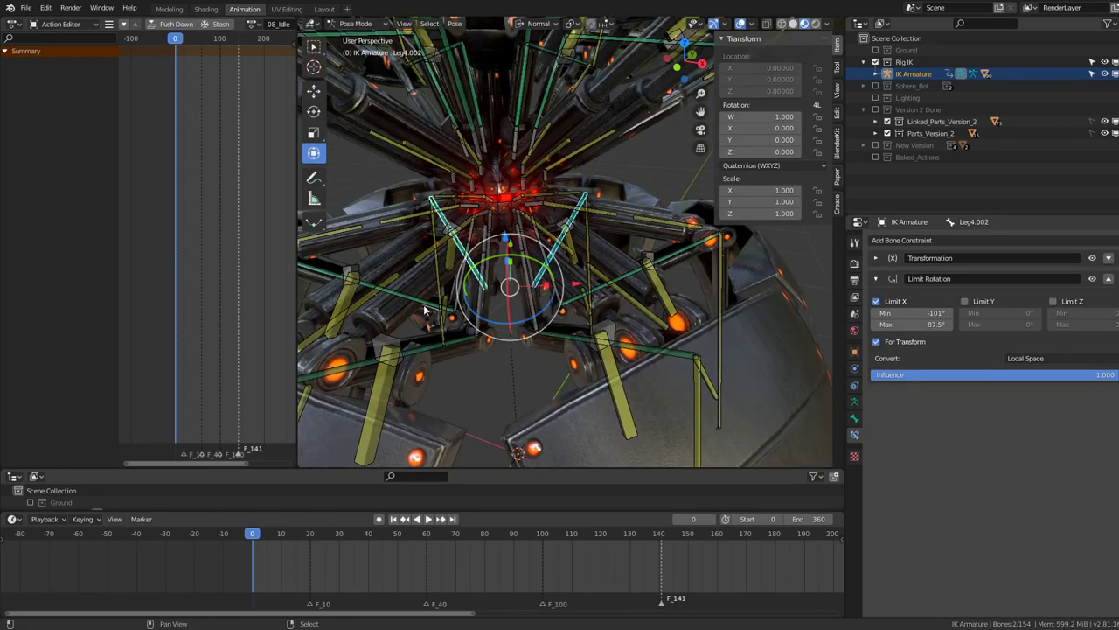
left_click(429, 312, "shift")
left_click(427, 348, "shift")
left_click(662, 354, "shift")
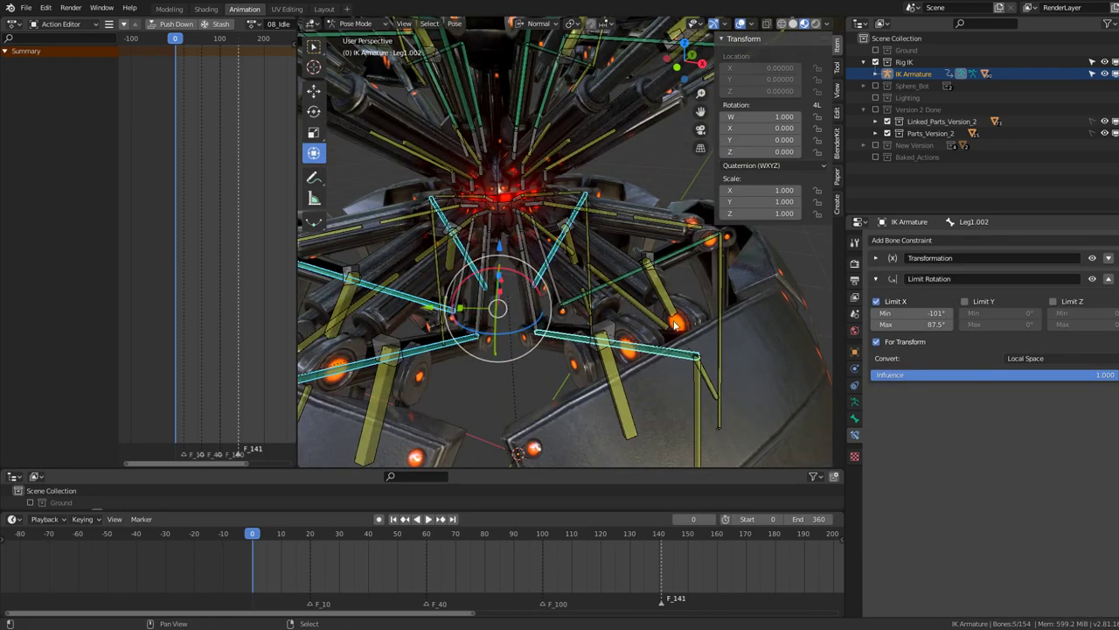
left_click(688, 253, "shift")
right_click(710, 238)
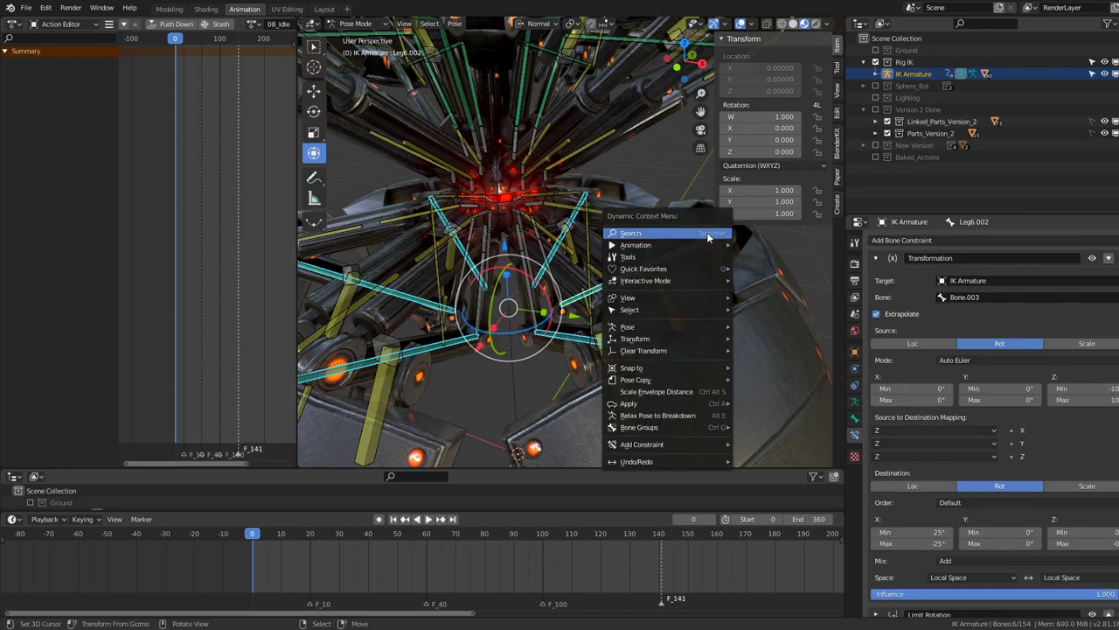
left_click(710, 254)
Test-rotate control bones Bone.003 and Bone.002, cancelling each rotation
middle_click_drag(710, 253, 749, 299)
scroll(750, 298, "down", 5)
left_click(666, 287)
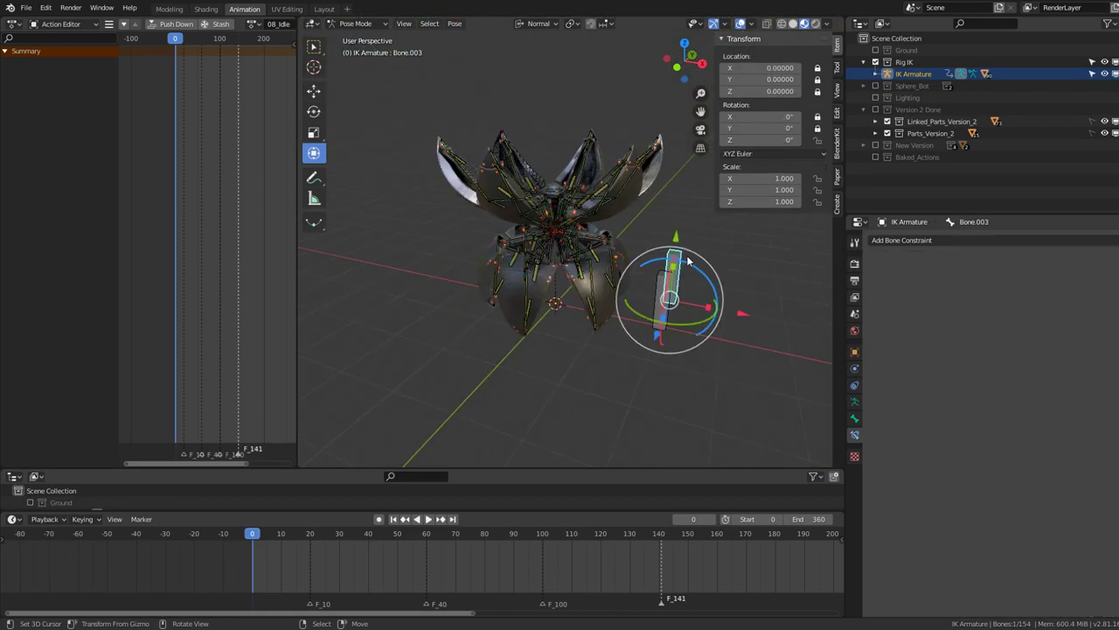
scroll(699, 297, "up", 2)
left_click_drag(710, 276, 715, 278)
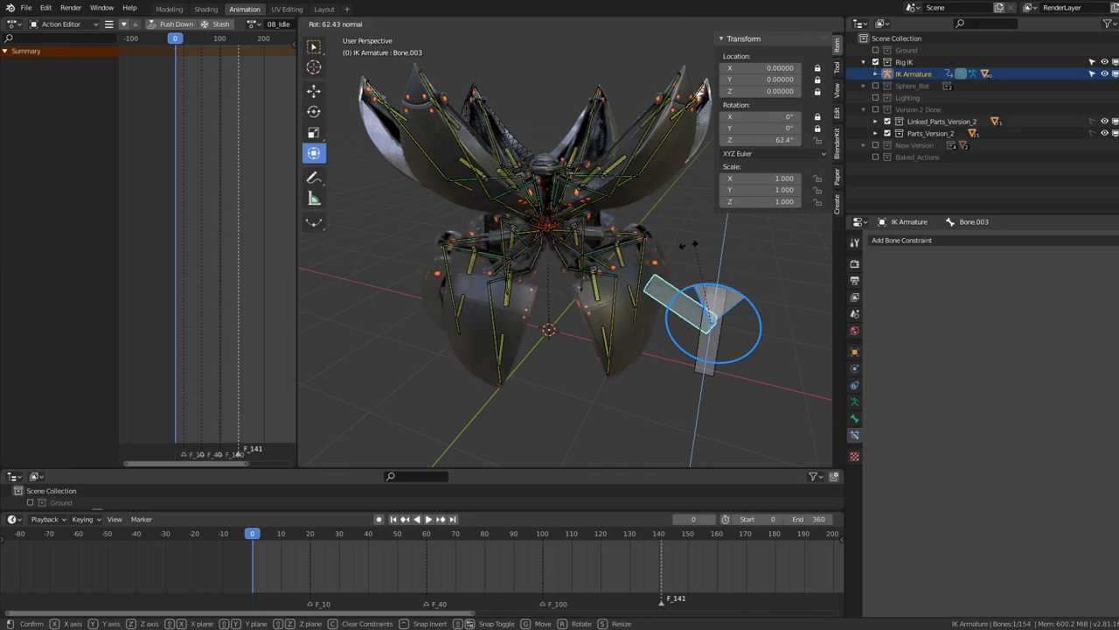
right_click(710, 324)
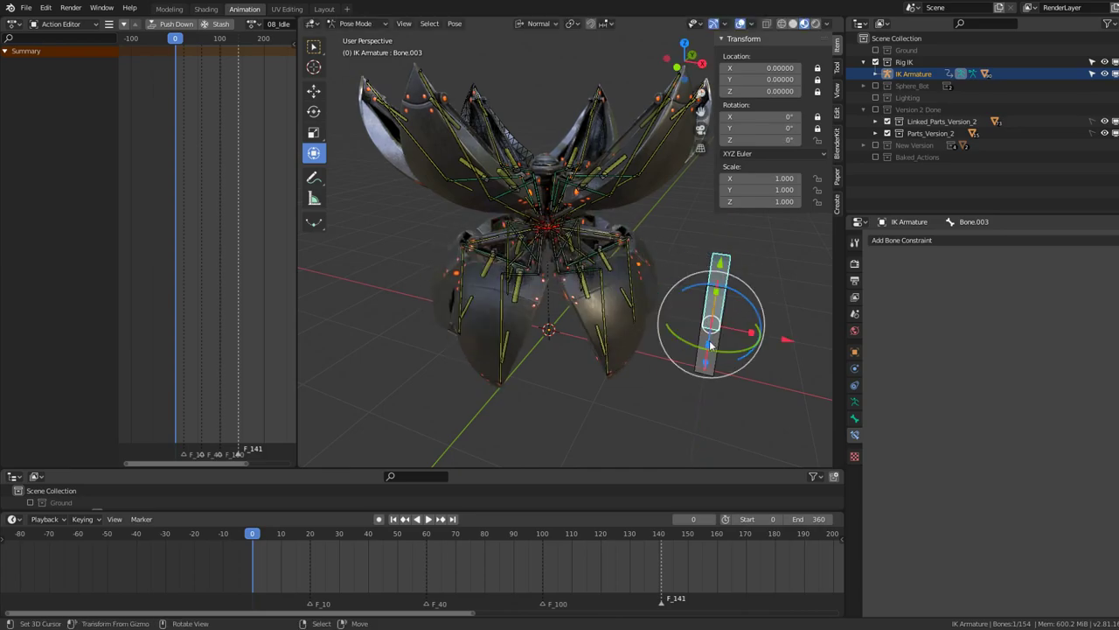
left_click(710, 346)
key("r")
key("r")
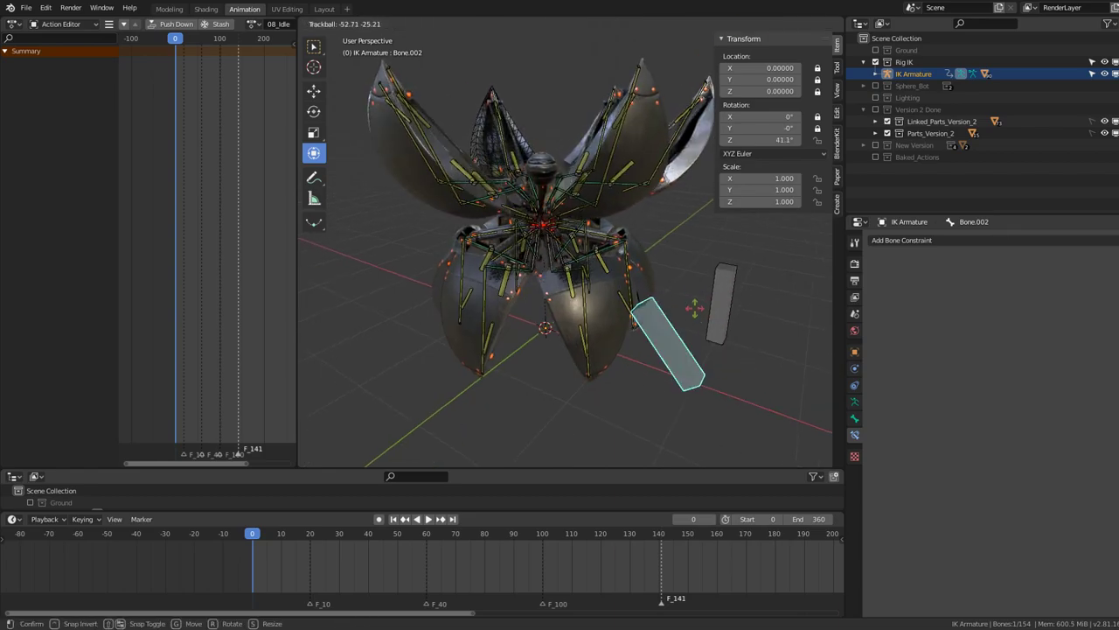
right_click(693, 308)
Test-rotate leg bone Leg1.001 around one axis, then cancel it
scroll(616, 301, "up", 5)
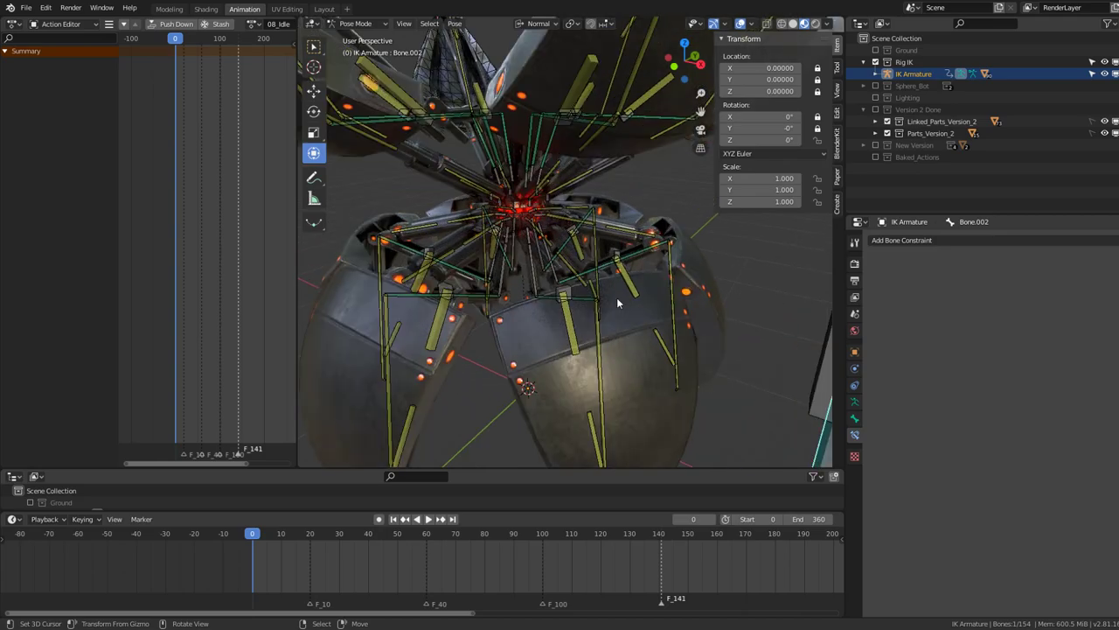
middle_click_drag(557, 286, 564, 289)
left_click(567, 291)
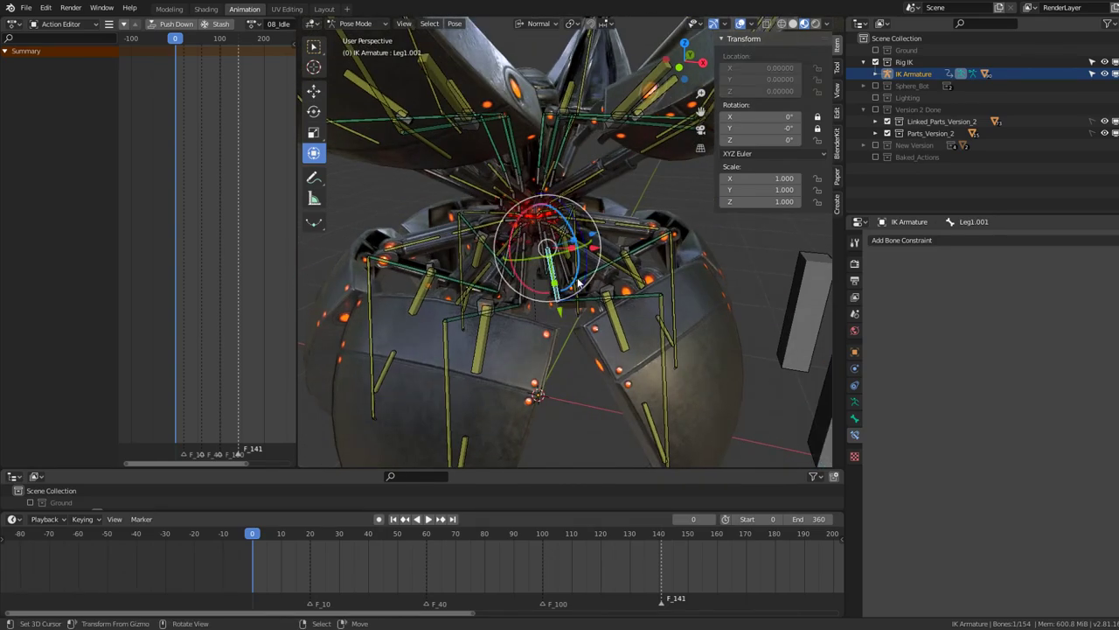
key("r")
key("r")
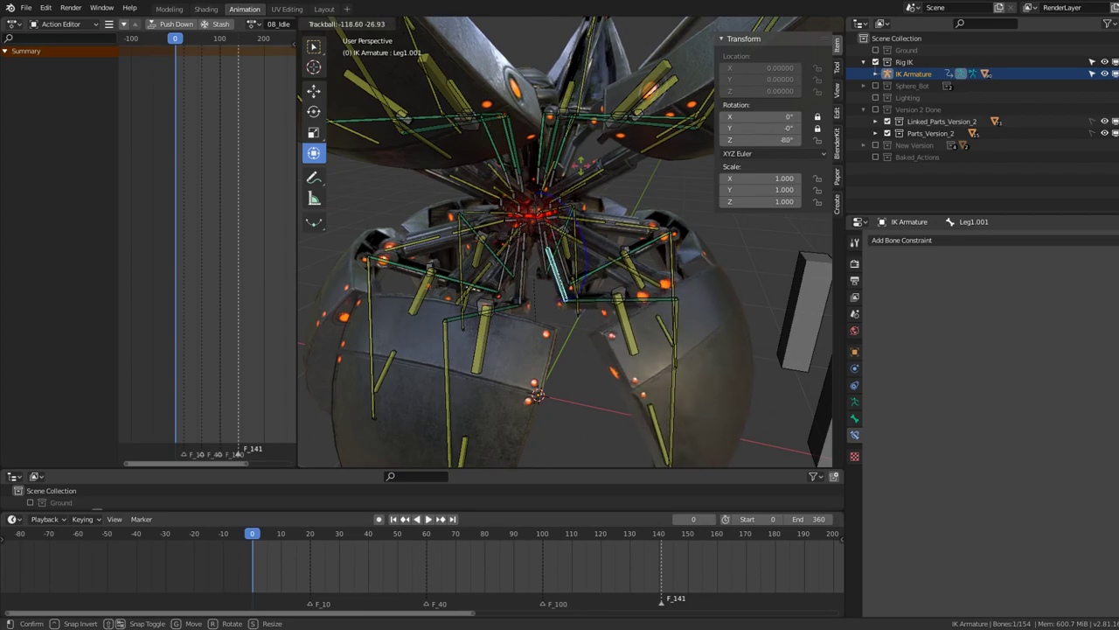
key("r")
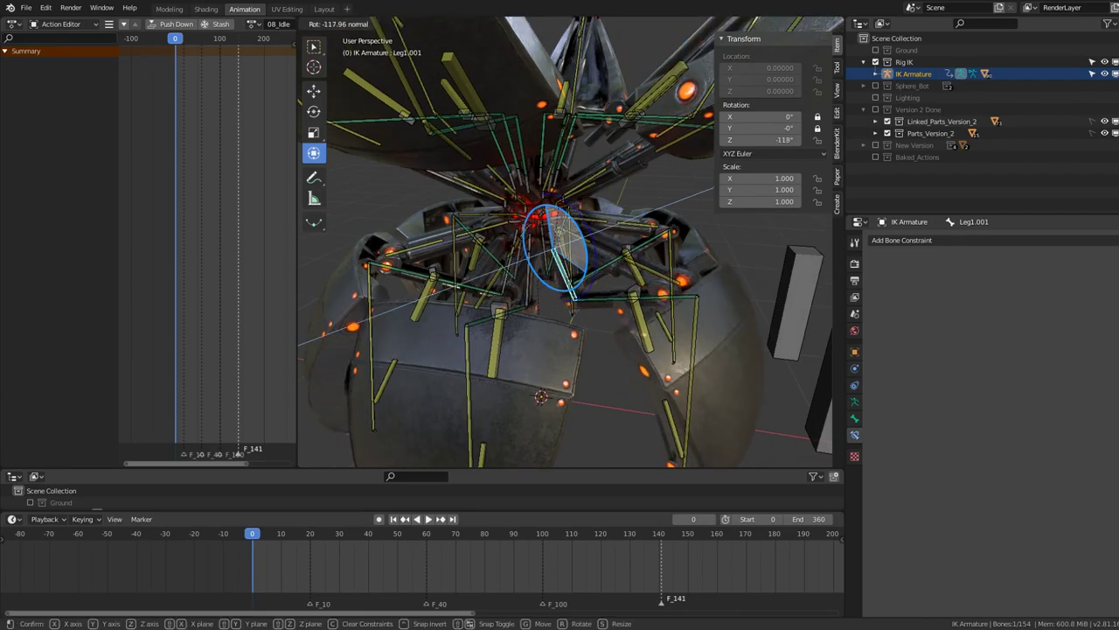
key("Escape")
Copy Leg12.001's constraints to the selected .001 leg bones, Leg2.001 through Leg6.001
scroll(560, 253, "up", 3)
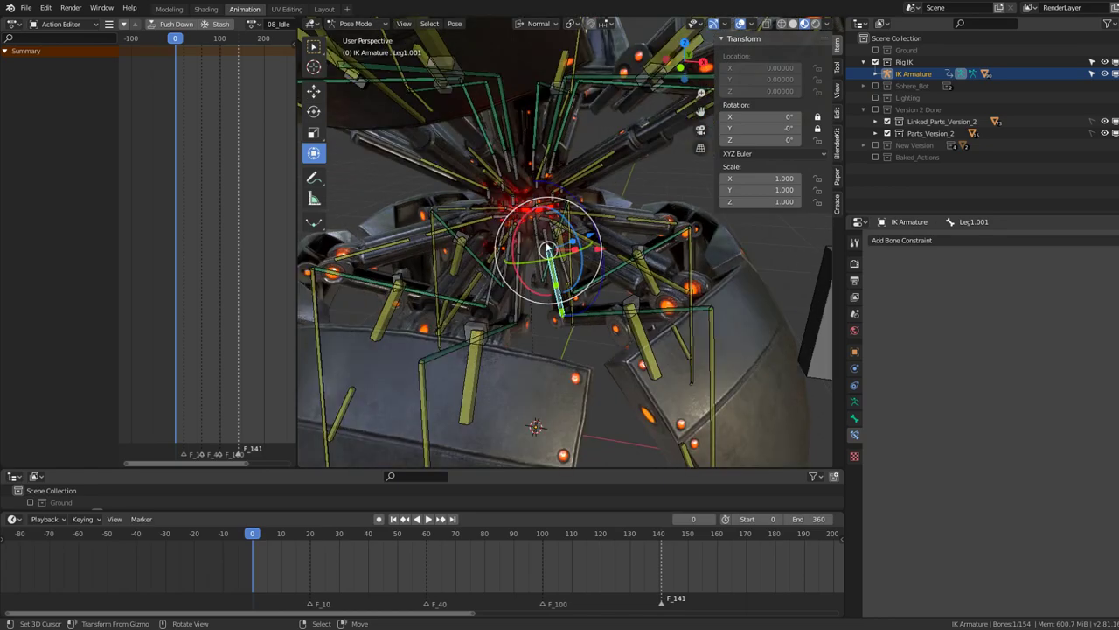
scroll(542, 280, "up", 2)
left_click(515, 323, "shift")
left_click(556, 311, "shift")
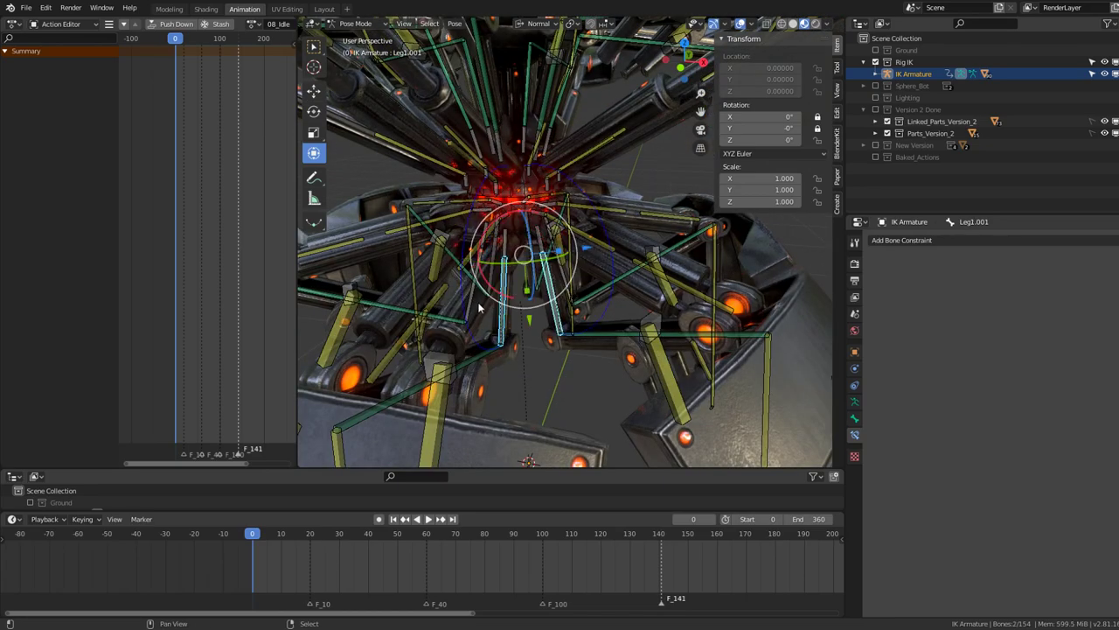
left_click(476, 304, "shift")
left_click(494, 279, "shift")
mouse_move(495, 279)
middle_mouse_down()
mouse_move(605, 259)
mouse_move(521, 288)
mouse_move(585, 217)
mouse_move(564, 251)
mouse_move(569, 233)
middle_mouse_up()
left_click(521, 289, "shift")
left_click(527, 266, "shift")
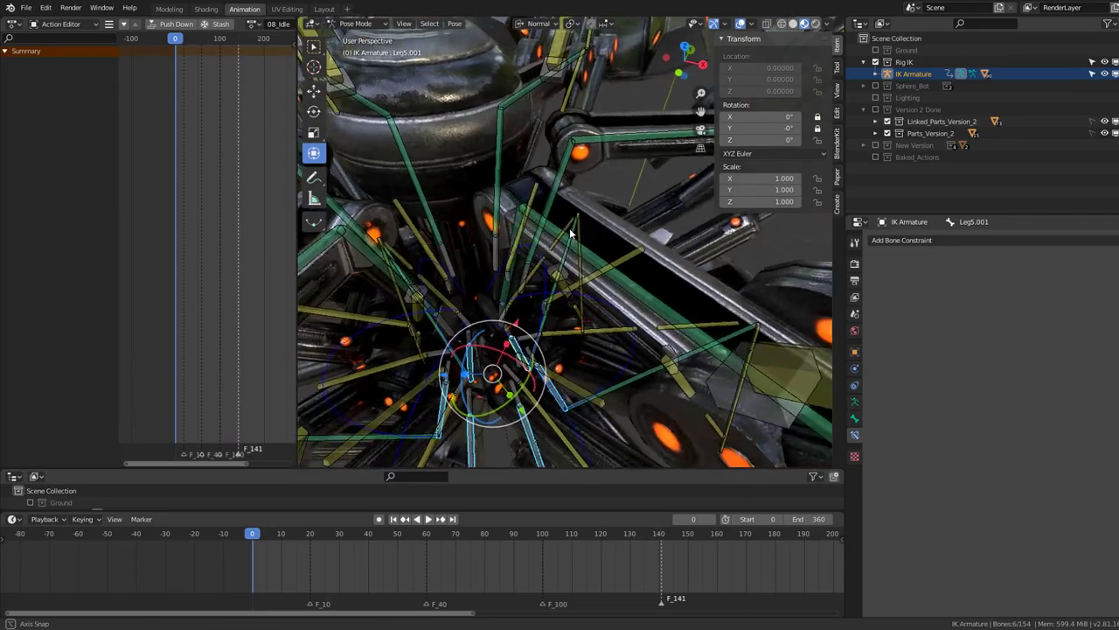
left_click(569, 172, "shift")
key("ctrl+c")
left_click(573, 179)
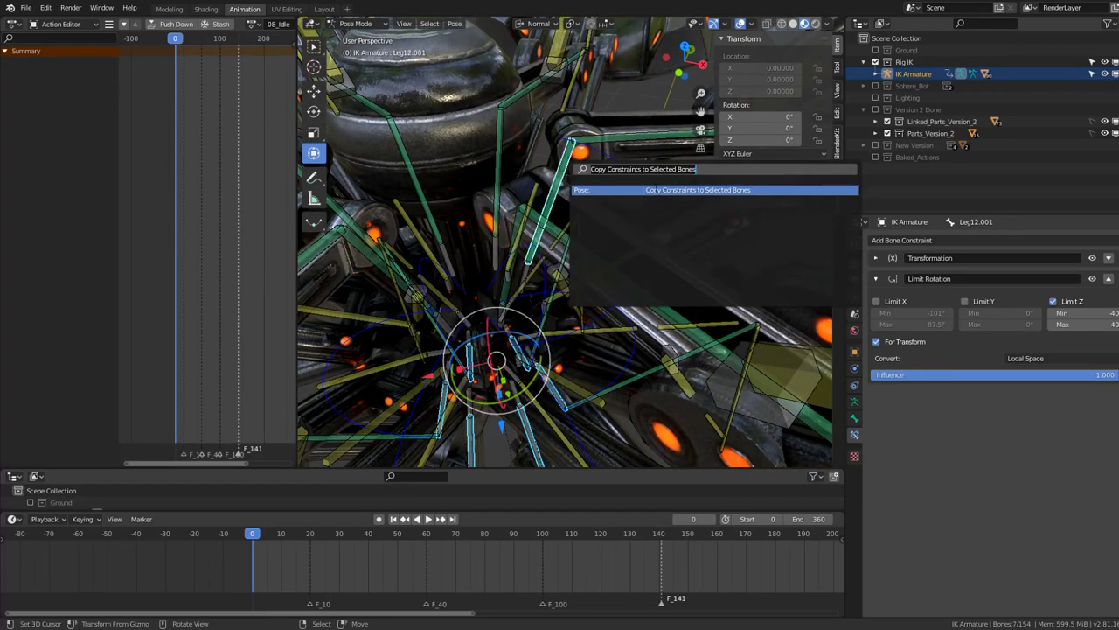
left_click(656, 193)
Select Leg1.001, Leg5.001 and another leg bone to check their copied constraints
middle_click_drag(595, 206, 572, 295)
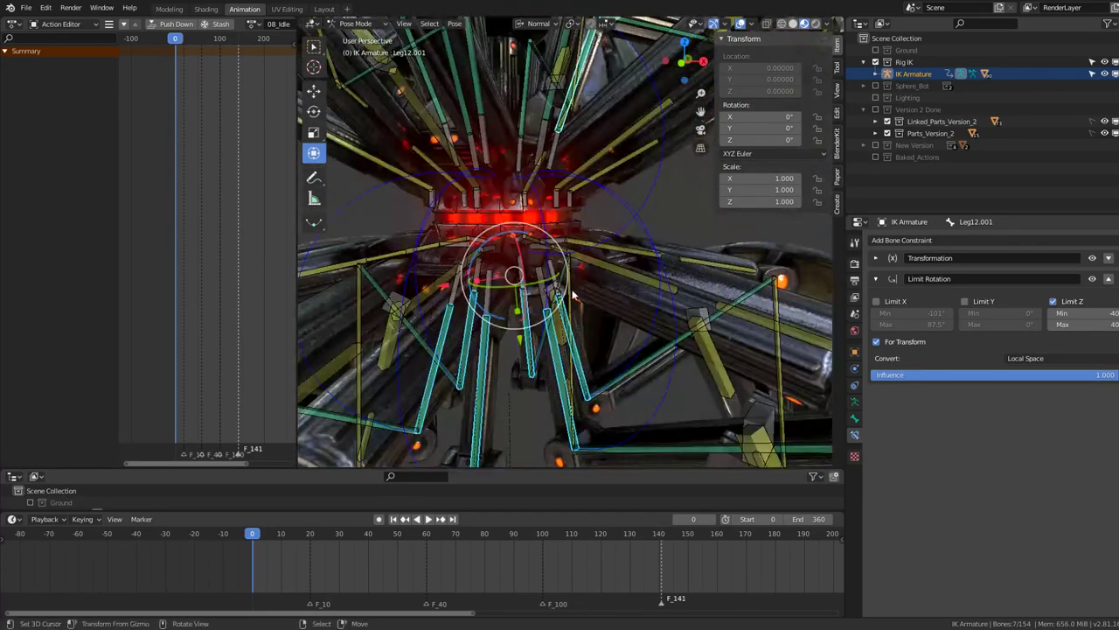
mouse_move(626, 336)
middle_mouse_down()
mouse_move(596, 307)
mouse_move(582, 320)
middle_mouse_up()
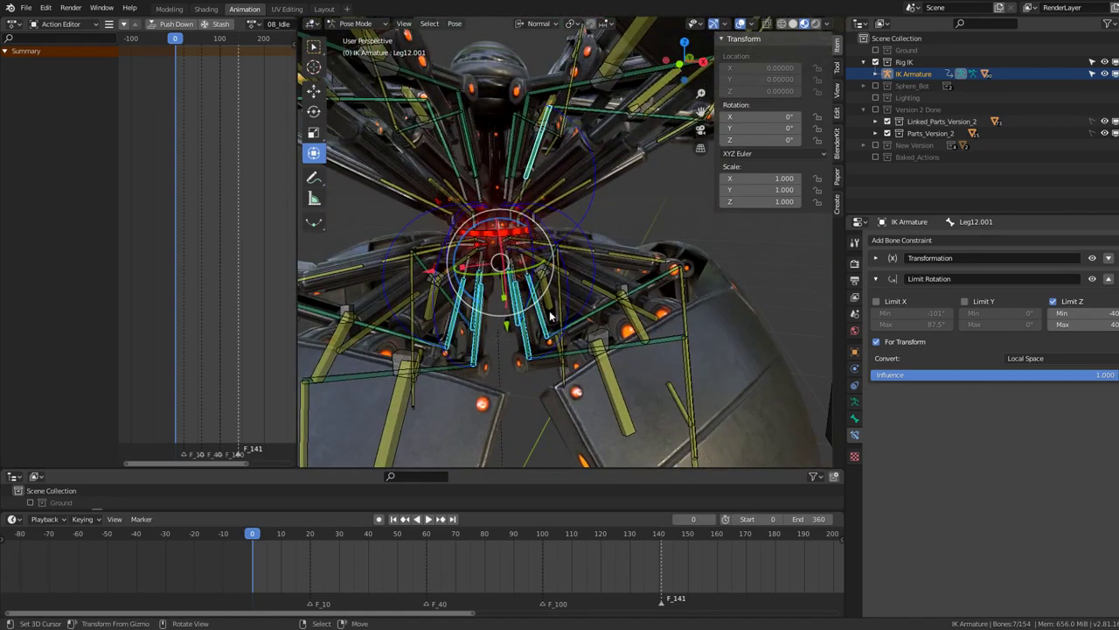
left_click(550, 316)
left_click(526, 335, "shift")
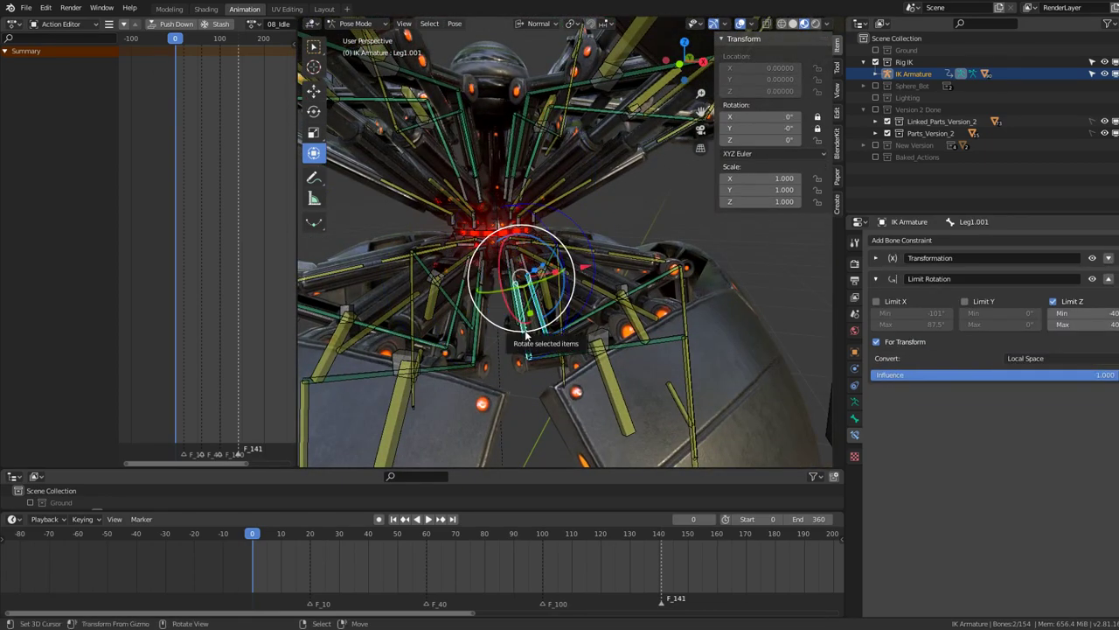
middle_click_drag(525, 335, 531, 328)
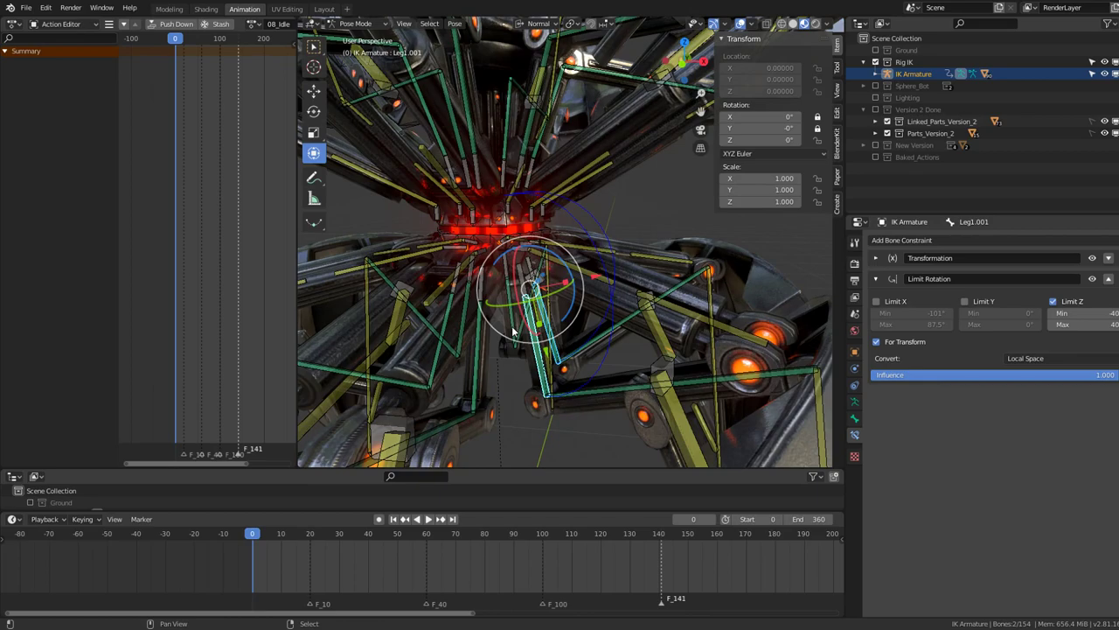
left_click(505, 342, "shift")
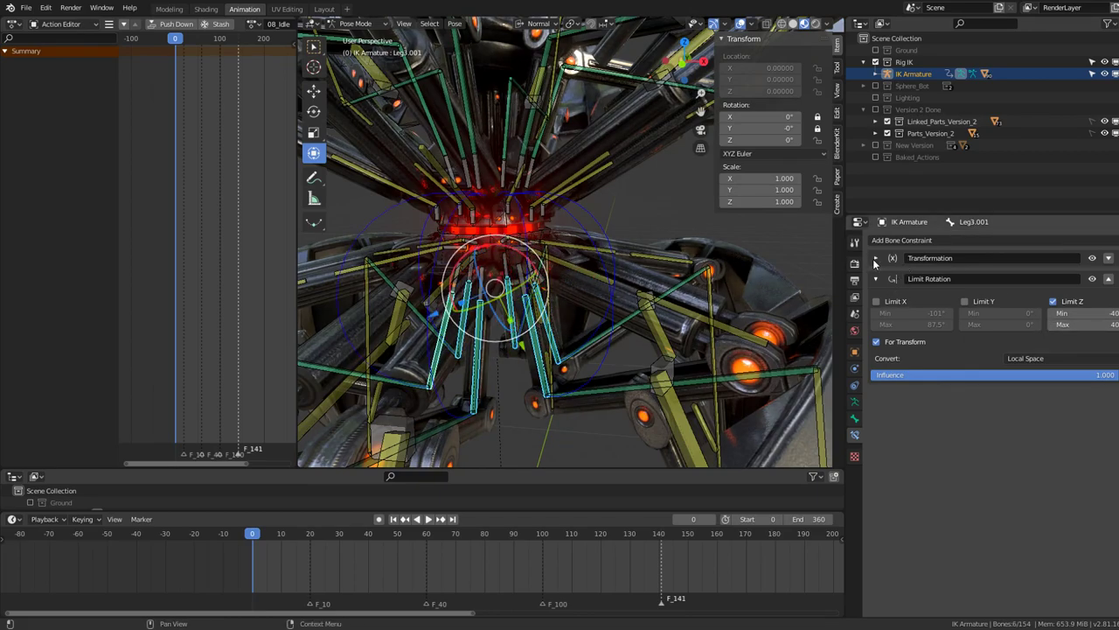
Change Leg2.001's Transformation constraint driver bone to Bone.003
left_click(875, 257)
left_click(970, 301)
key("BackSpace")
type("3")
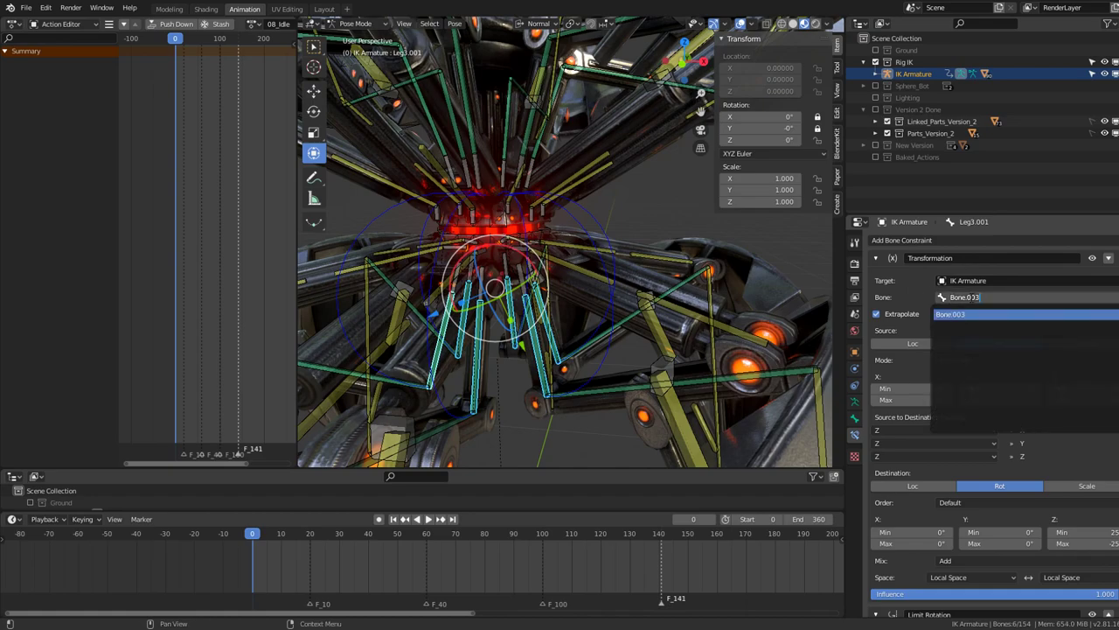
left_click(970, 314)
Test-rotate Bone.003 around Z to check that the legs follow, then cancel the rotation
scroll(743, 266, "down", 3)
middle_click_drag(743, 265, 775, 294)
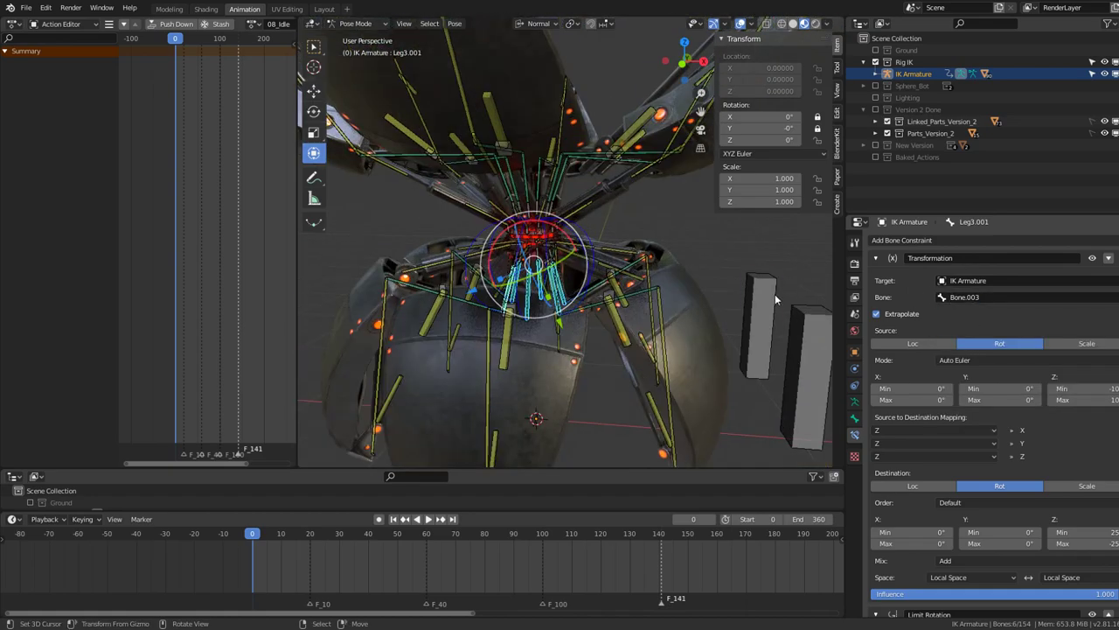
left_click(770, 301)
key("r")
key("r")
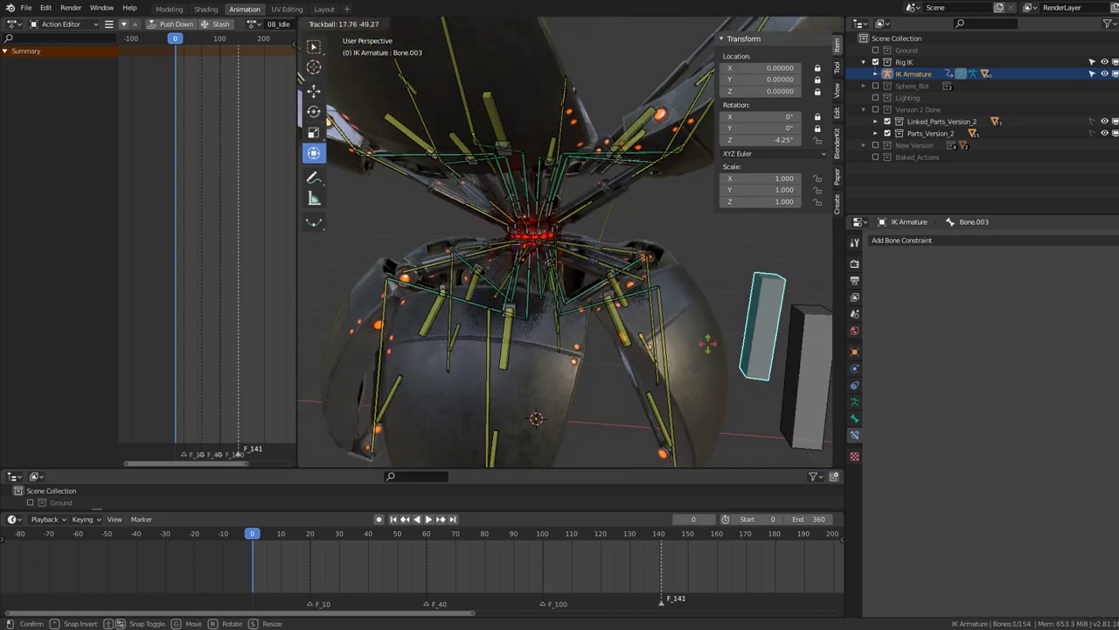
key("Escape")
middle_click_drag(761, 358, 781, 352)
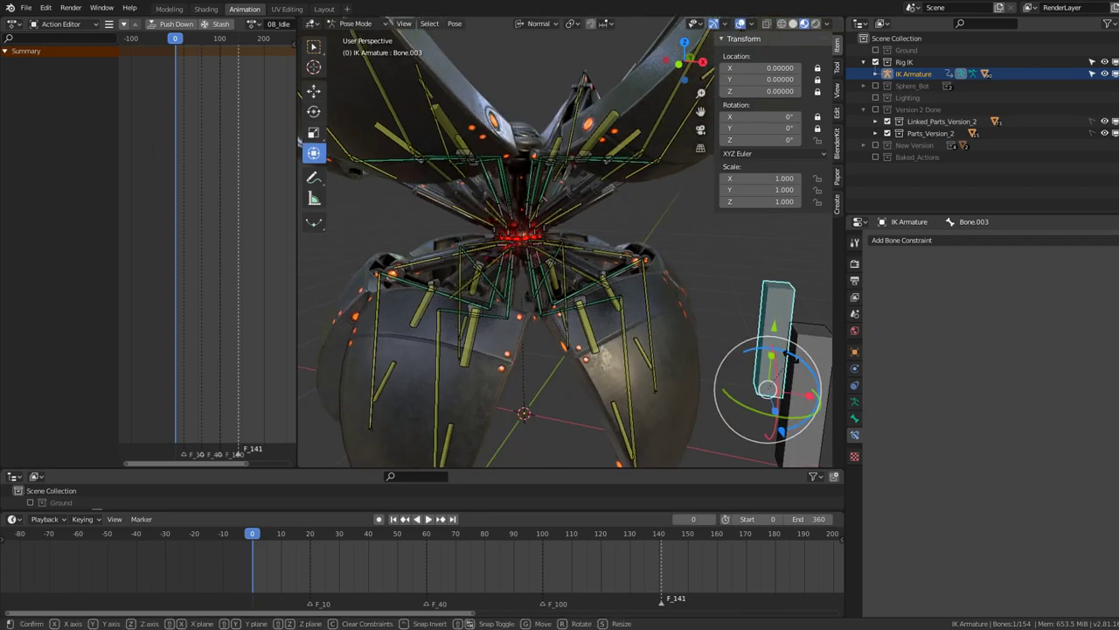
mouse_move(787, 354)
left_mouse_down()
mouse_move(694, 173)
mouse_move(745, 302)
left_mouse_up()
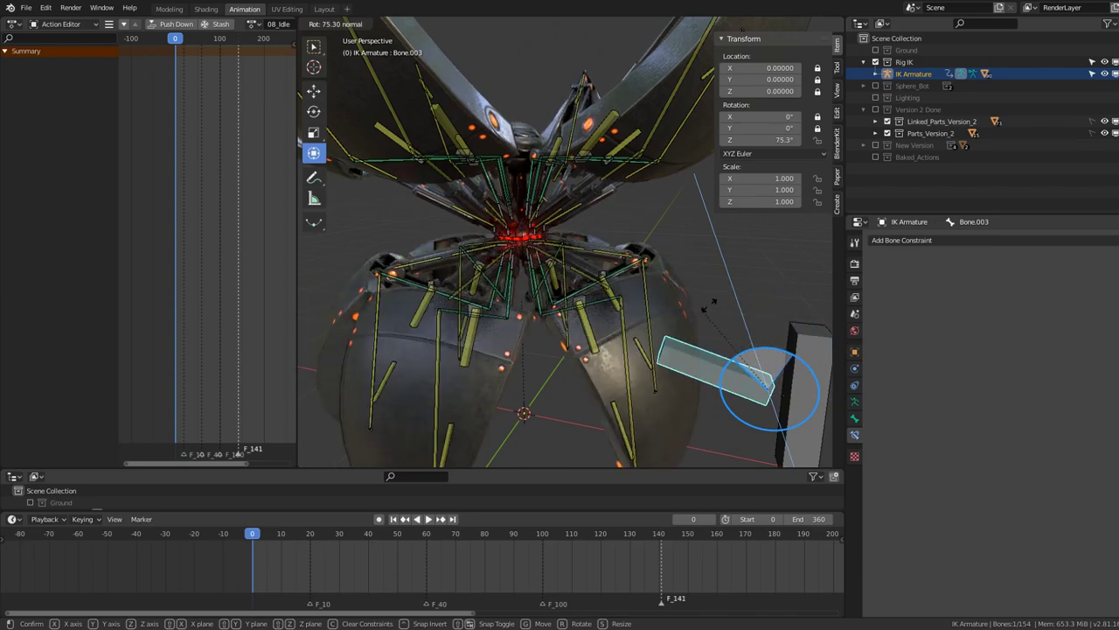
right_click(762, 294)
Select Leg1.001 together with the other .001 leg bones (Leg6, Leg5, Leg2 and two more)
left_click(537, 308)
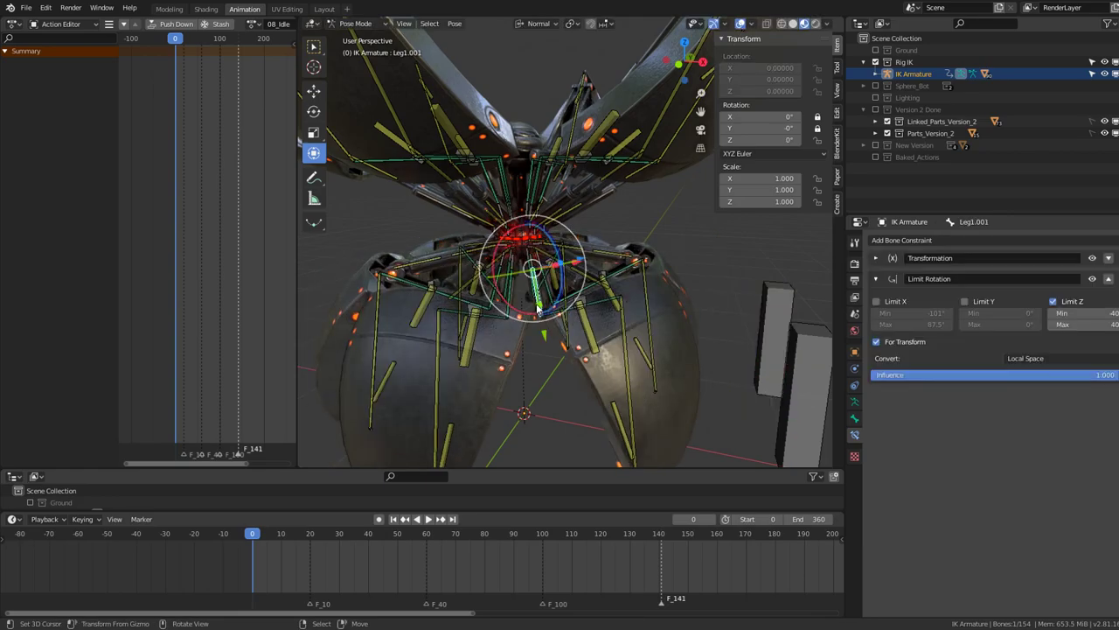
left_click(877, 259)
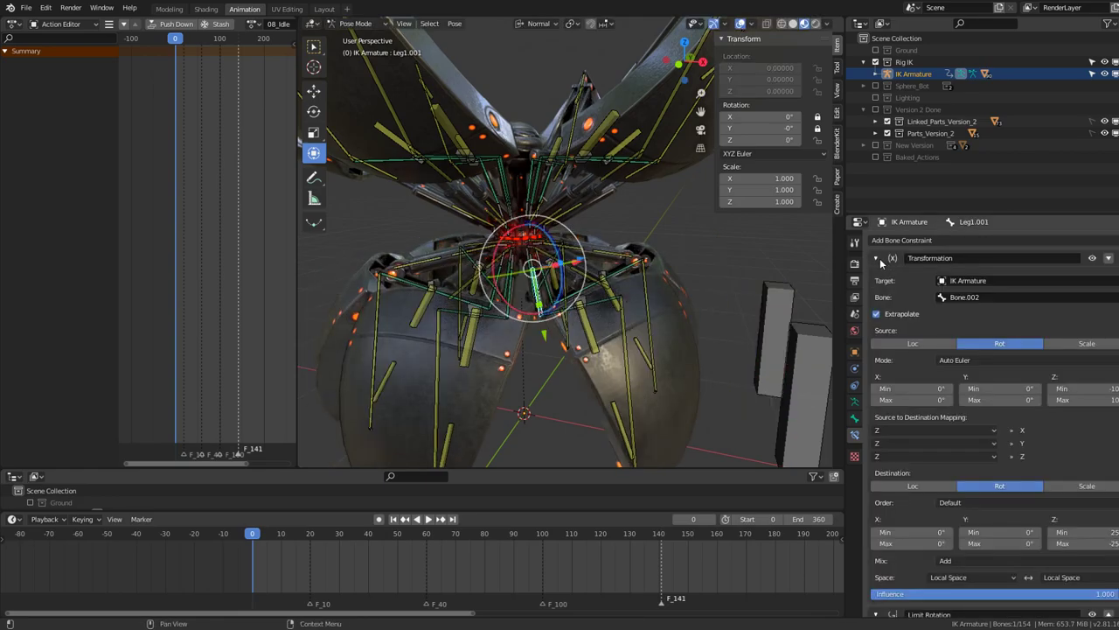
left_click(879, 260)
scroll(612, 252, "up", 3)
mouse_move(612, 252)
middle_mouse_down()
mouse_move(560, 315)
mouse_move(598, 321)
mouse_move(563, 320)
middle_mouse_up()
left_click(525, 337, "shift")
left_click(575, 322, "shift")
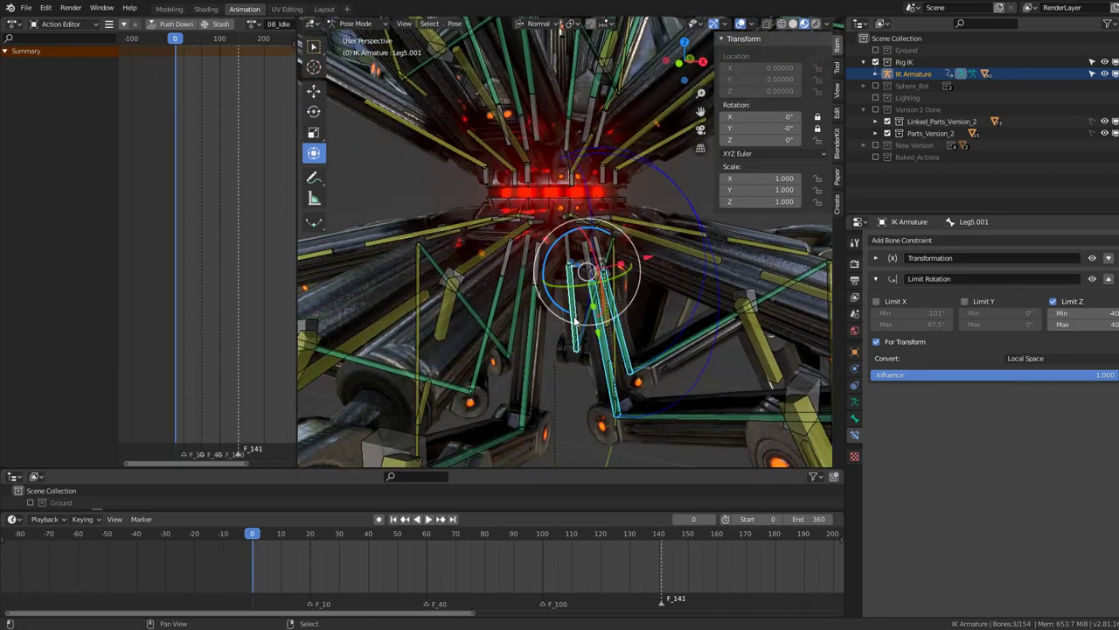
left_click(509, 324, "shift")
left_click(497, 325, "shift")
left_click(532, 332, "shift")
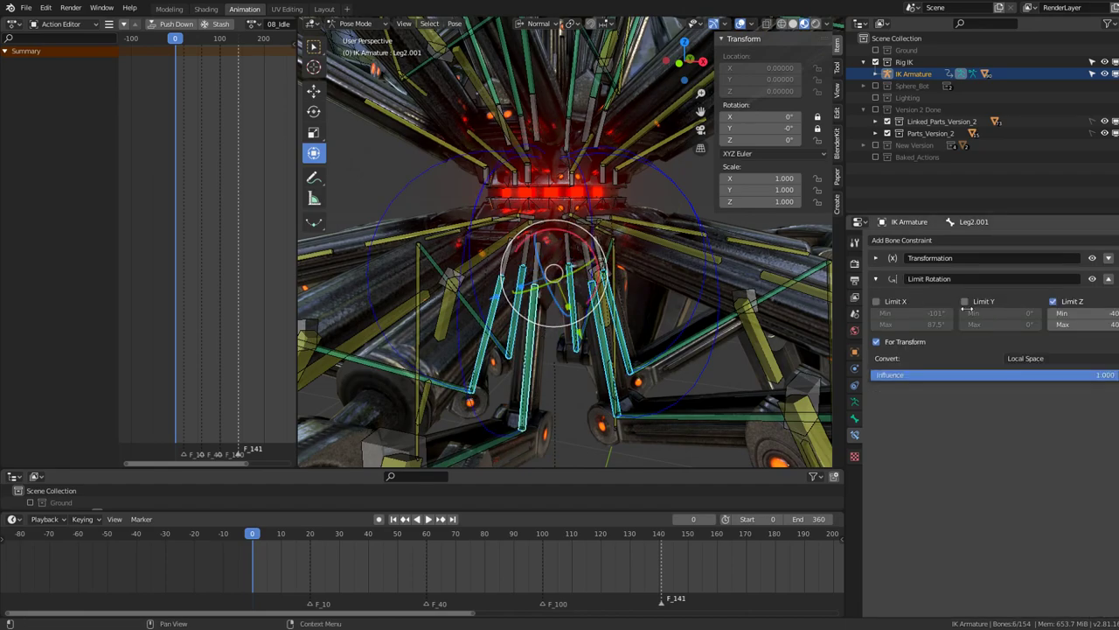
Set the active leg's driver bone to Bone.003, run Copy Constraints to Selected Bones, then reselect Bone.003
left_click(876, 258)
left_click(986, 297)
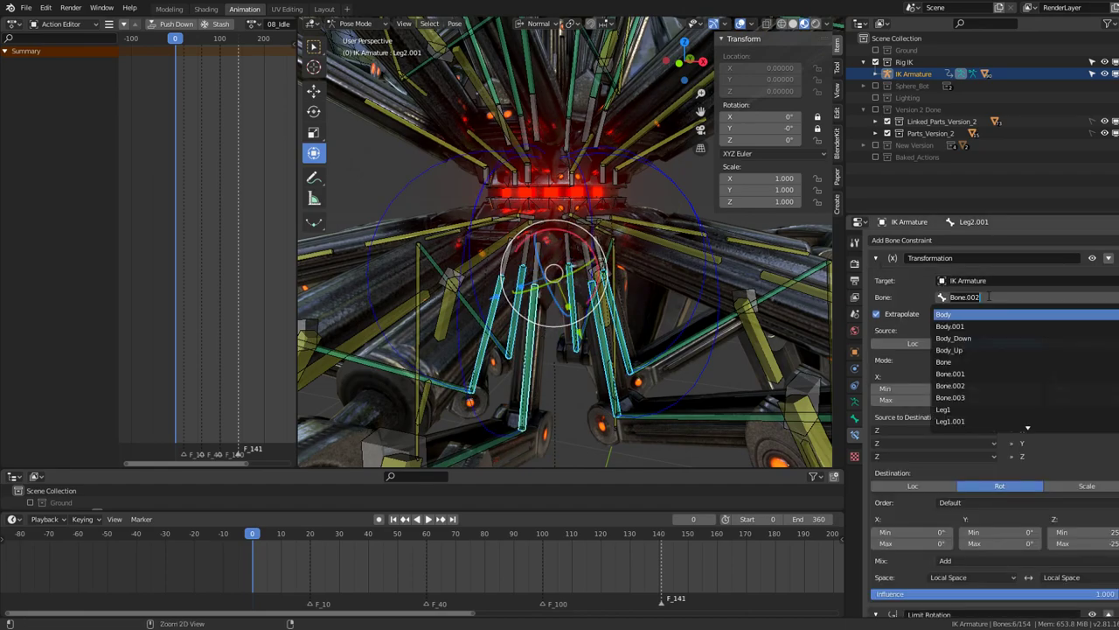
type("3")
left_click(983, 314)
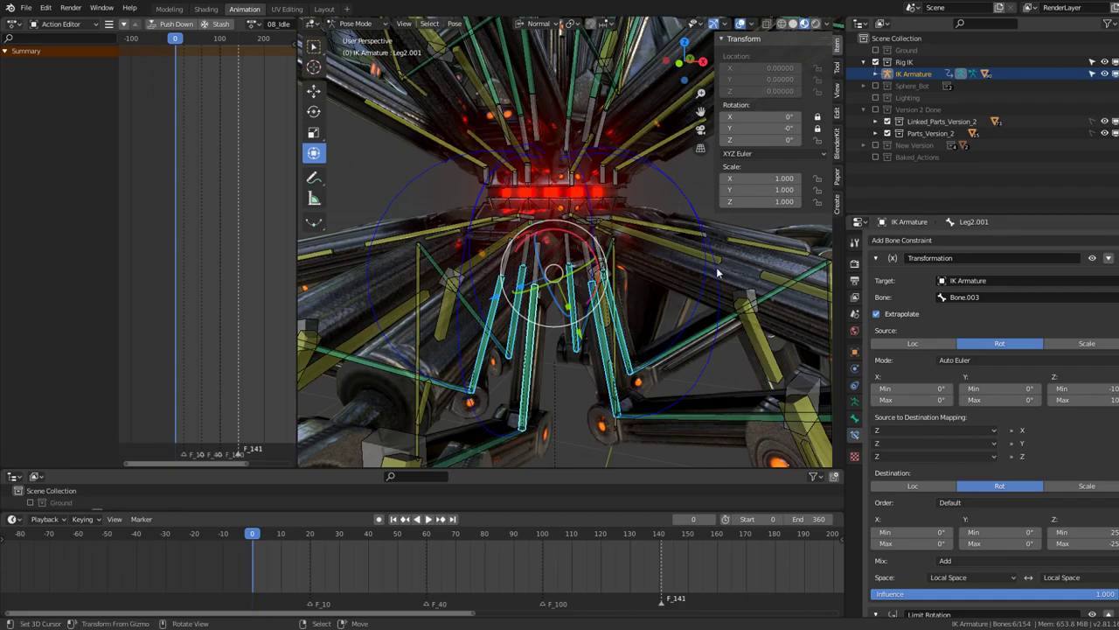
key("F3")
type("Copy Constraints to Selected Bones")
key("Return")
scroll(758, 280, "down", 5)
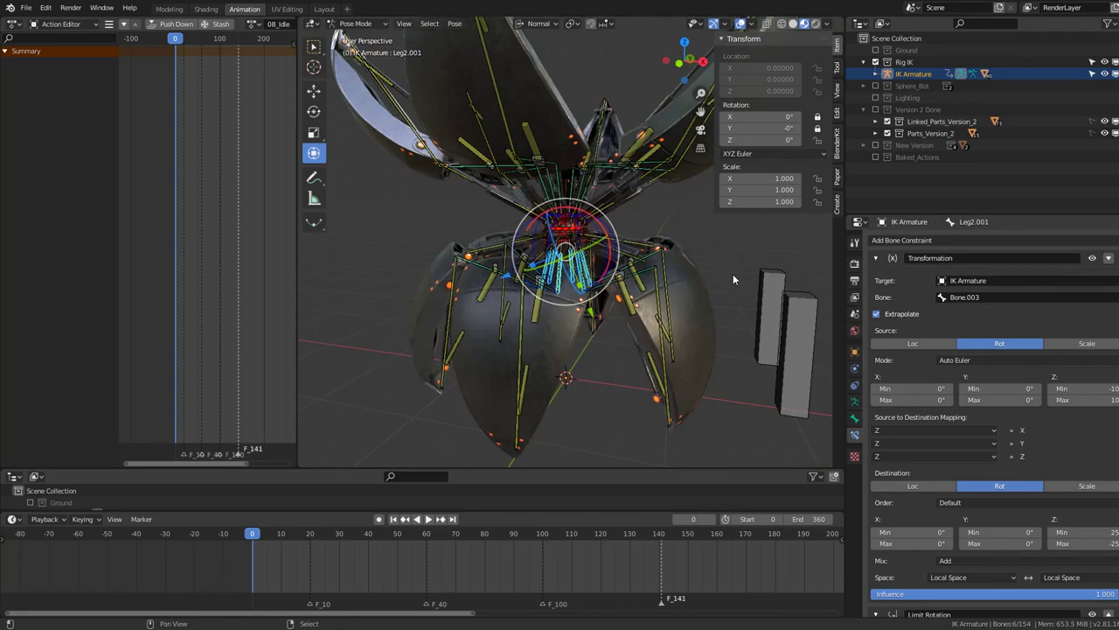
left_click(751, 313)
scroll(752, 313, "up", 2)
Twist Bone.003 around its Z axis to test how the petals flex
key("r")
key("r")
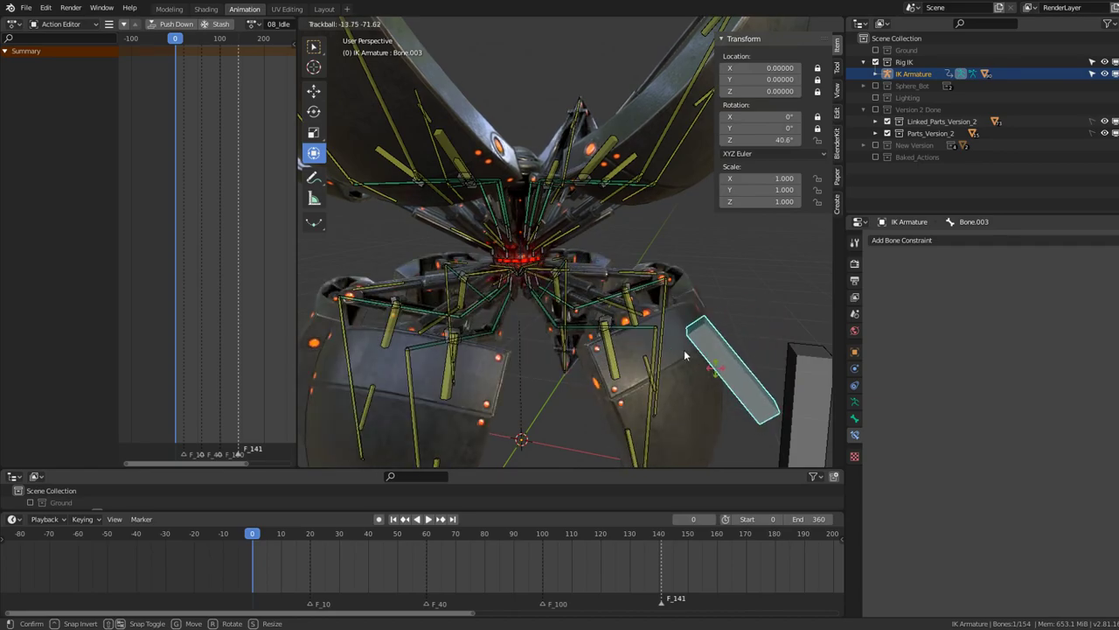
left_click(605, 307)
mouse_move(604, 307)
middle_mouse_down()
mouse_move(572, 296)
mouse_move(686, 300)
middle_mouse_up()
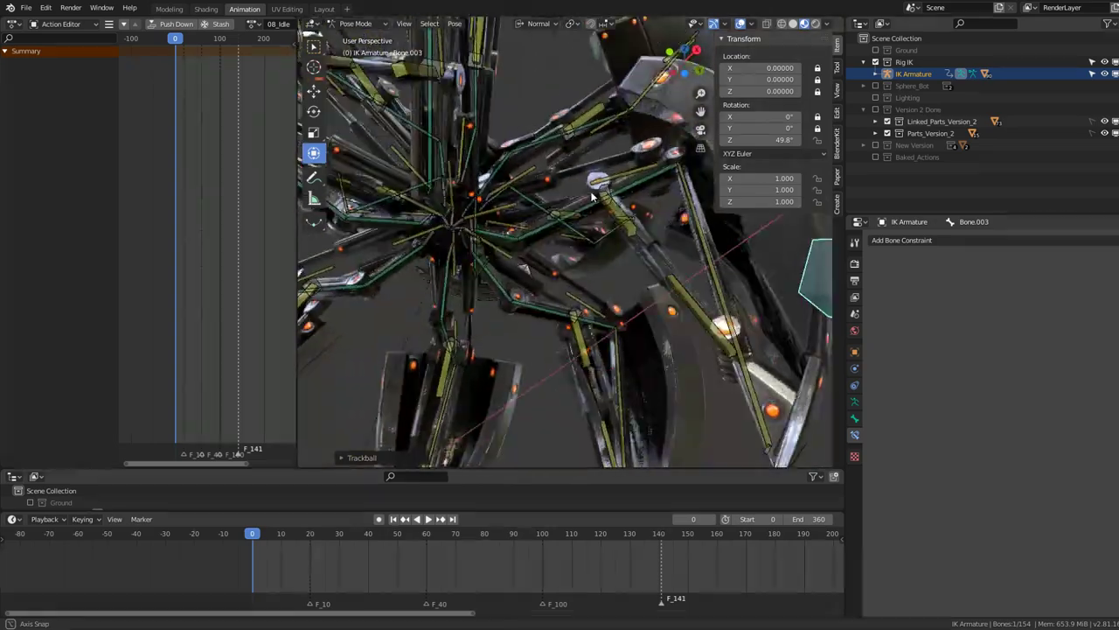
scroll(686, 300, "down", 4)
mouse_move(689, 313)
left_mouse_down()
mouse_move(759, 339)
mouse_move(693, 284)
left_mouse_up()
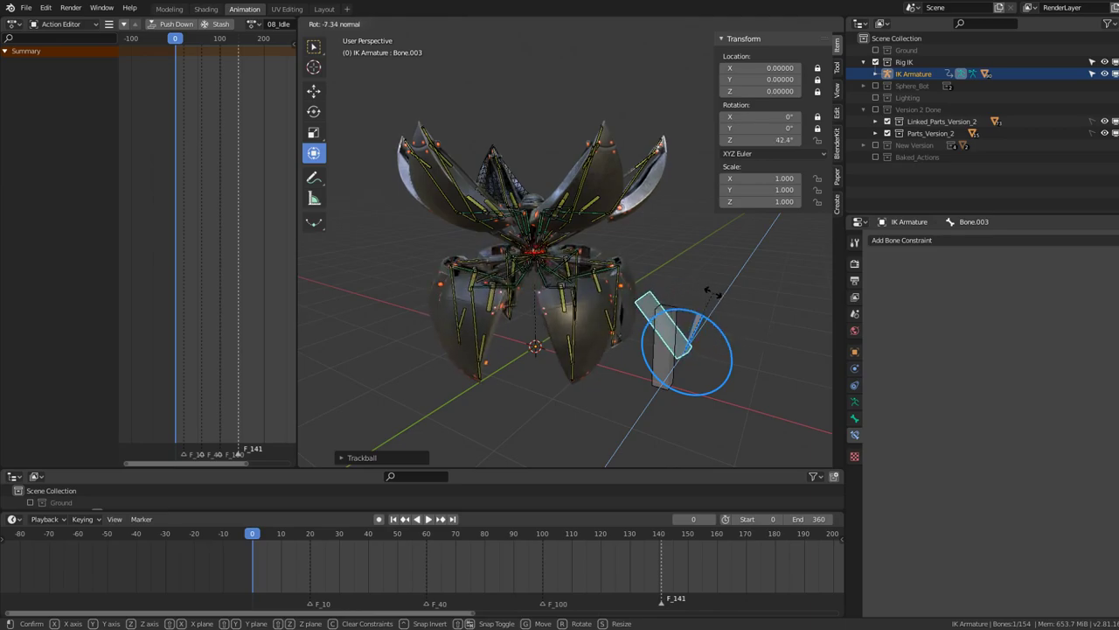
left_click_drag(693, 282, 714, 298)
Reset Bone.003's rotation to 0° and show the armature's Skeleton layer settings
key("alt+r")
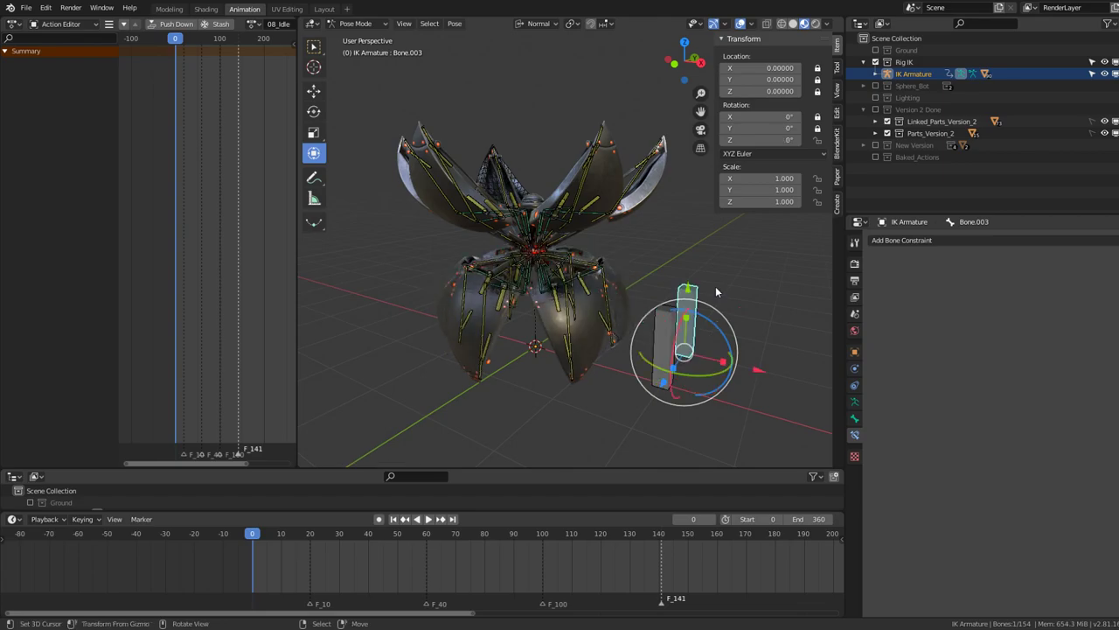
mouse_move(715, 285)
middle_mouse_down()
mouse_move(653, 281)
mouse_move(669, 276)
mouse_move(660, 285)
middle_mouse_up()
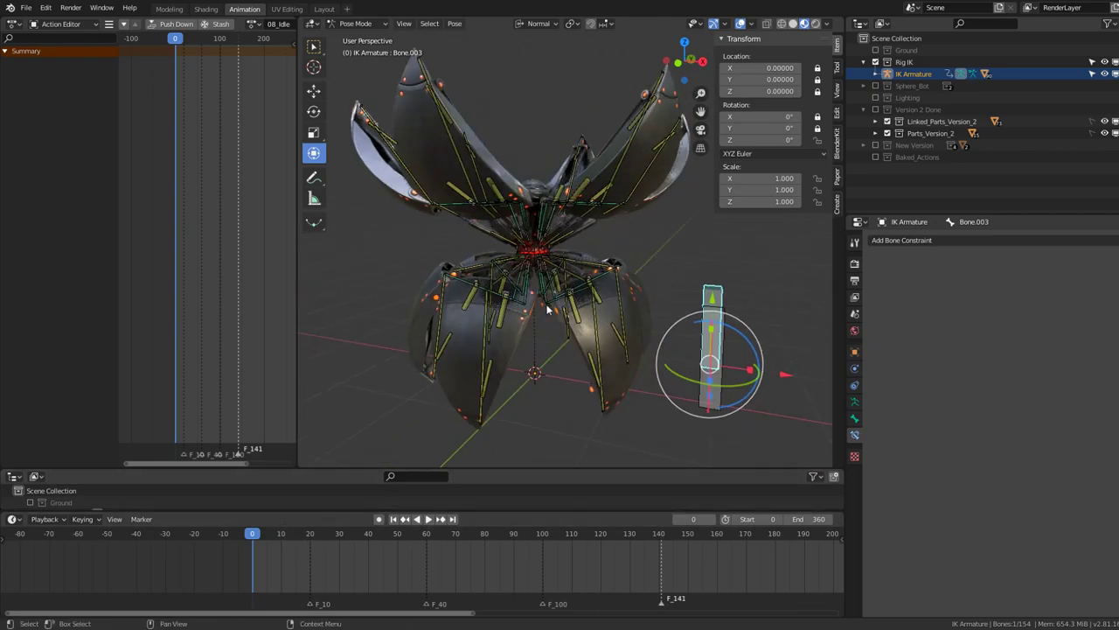
left_click(855, 402)
Move Bone.002 and Bone.003 to bone layer 1 and display that layer
left_click(875, 304)
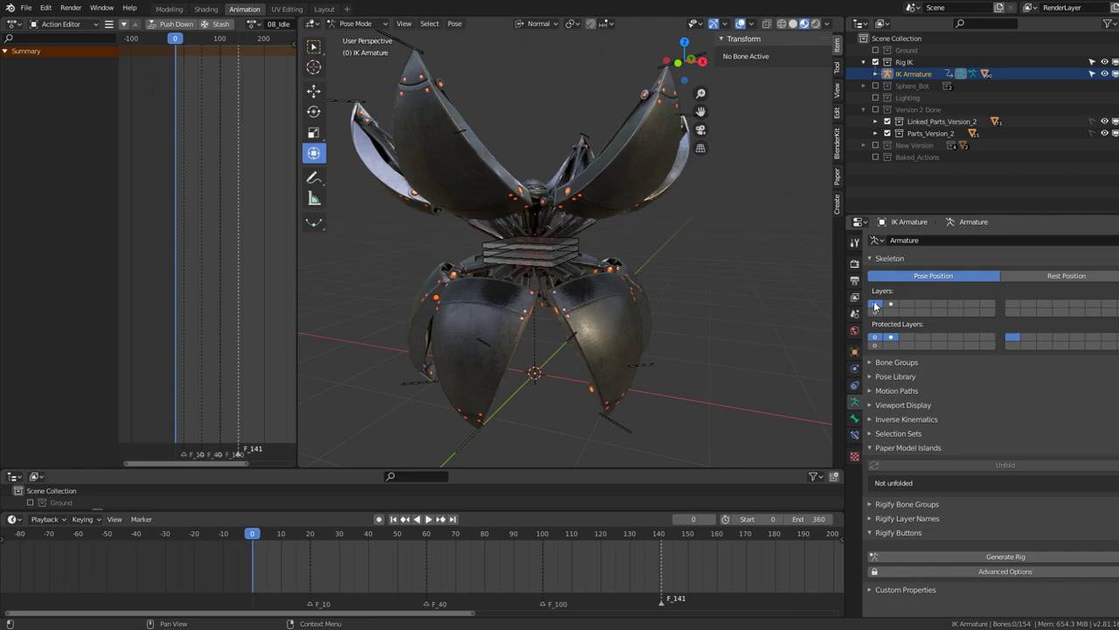
left_click(892, 306)
left_click(724, 345, "shift")
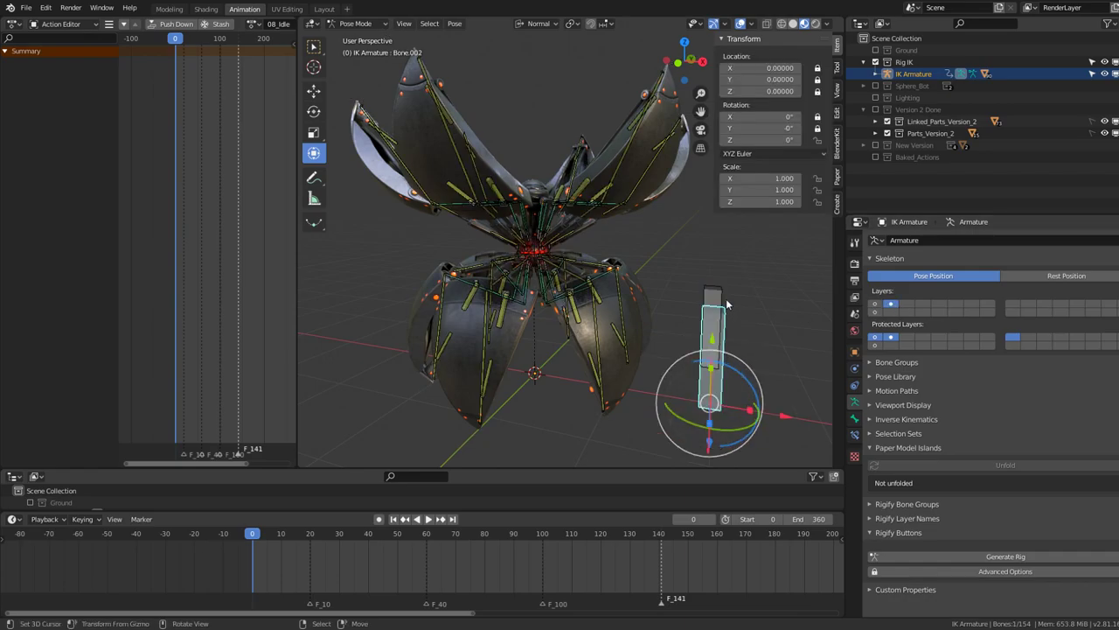
key("m")
left_click(738, 320)
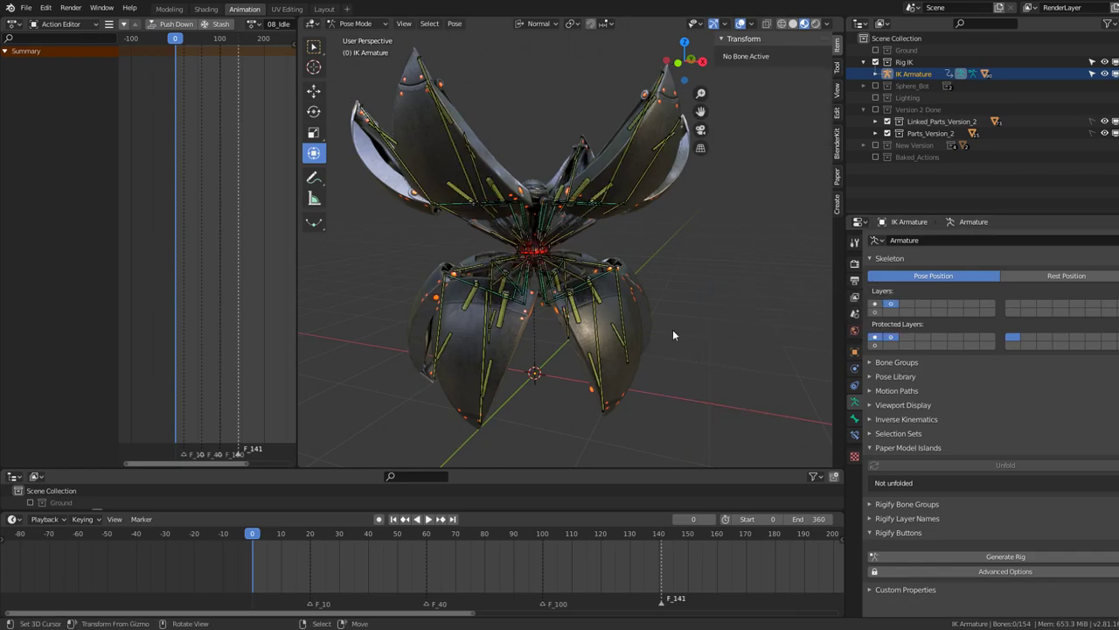
left_click(875, 304)
Test-rotate Bone.002 on its own, then cancel the rotation
middle_click_drag(665, 350, 702, 285)
left_click(672, 297)
key("r")
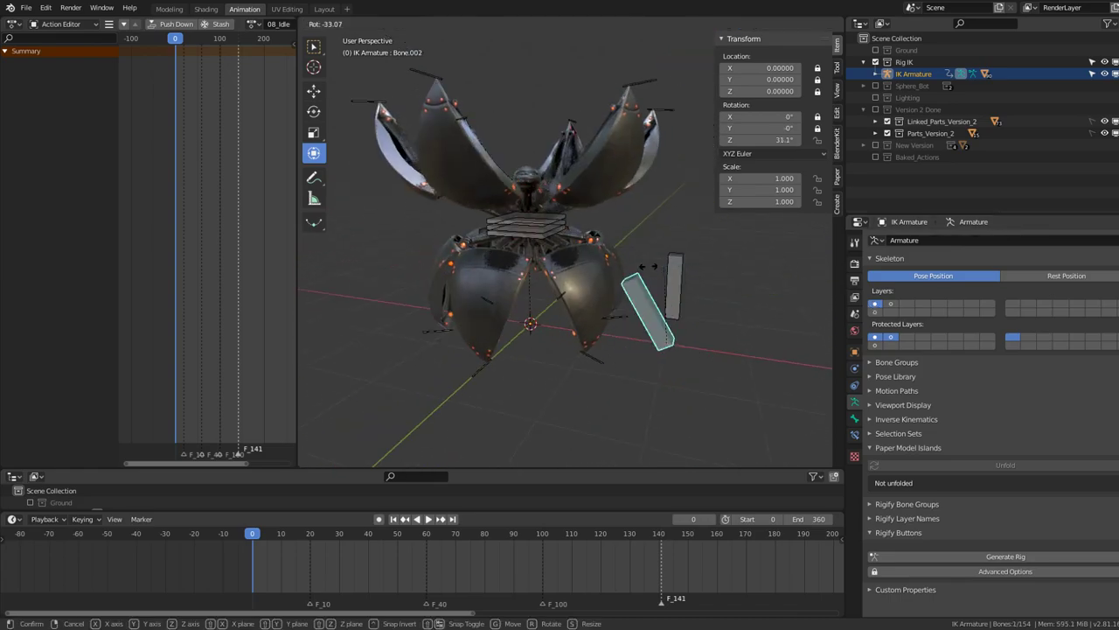
key("Escape")
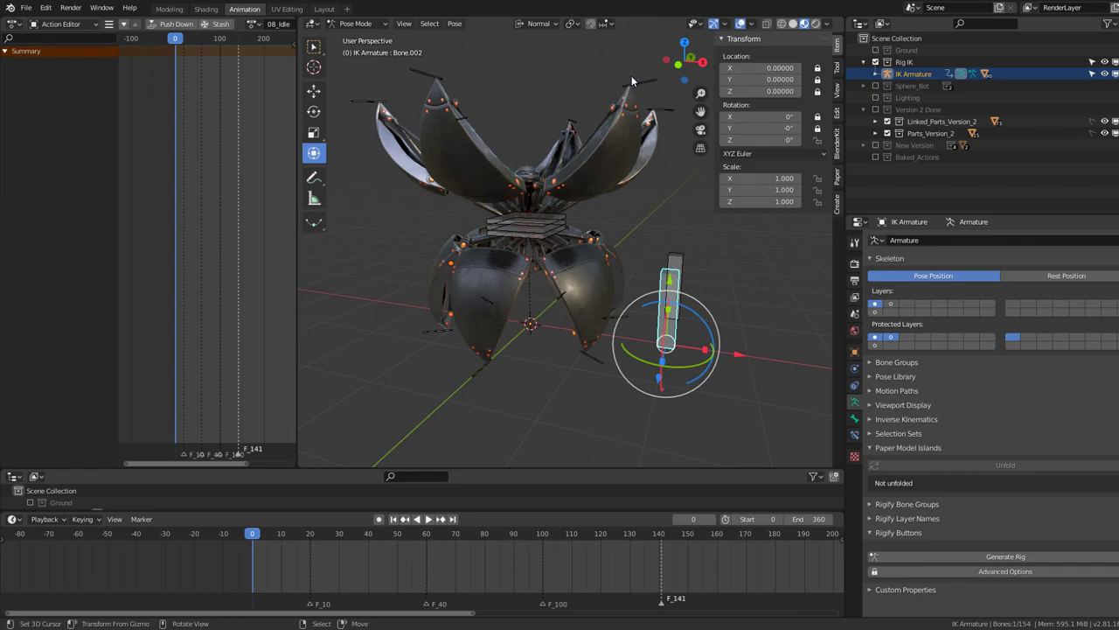
Box-select all the leg bones, starting from Leg7.005 at the petal tips
left_click(631, 80)
scroll(547, 205, "down", 3)
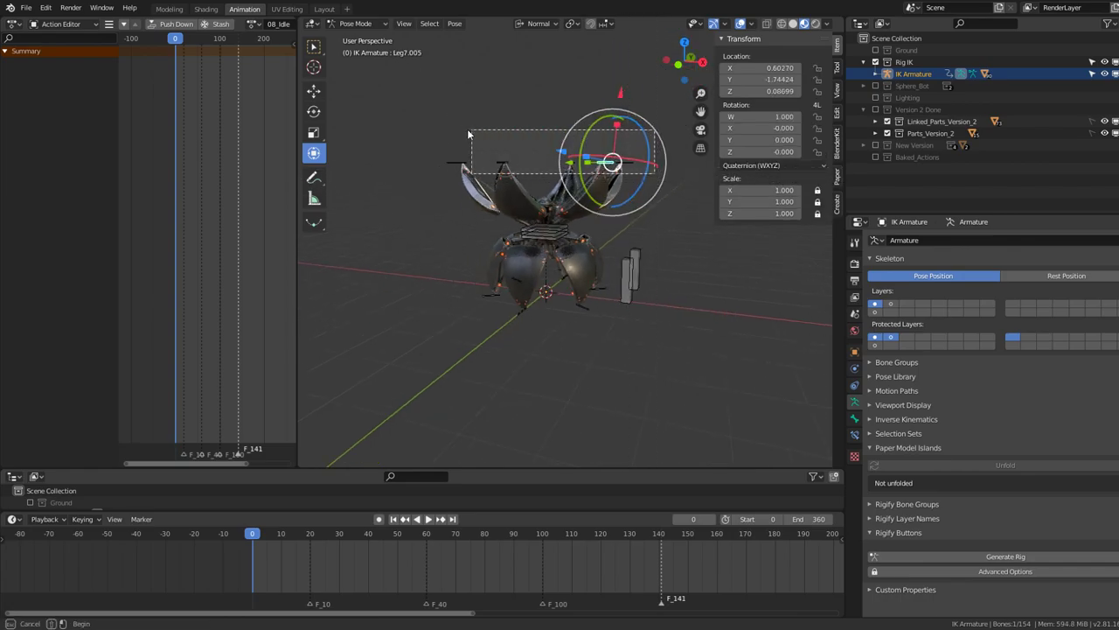
left_click_drag(468, 134, 466, 136)
middle_click_drag(525, 263, 636, 383)
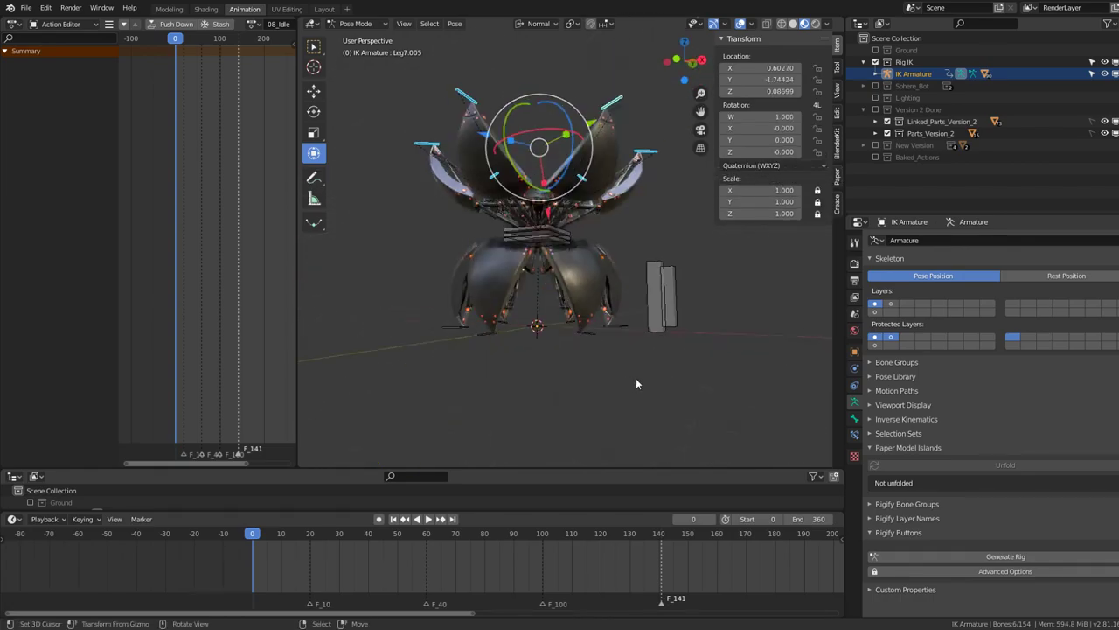
left_click_drag(560, 312, 558, 320)
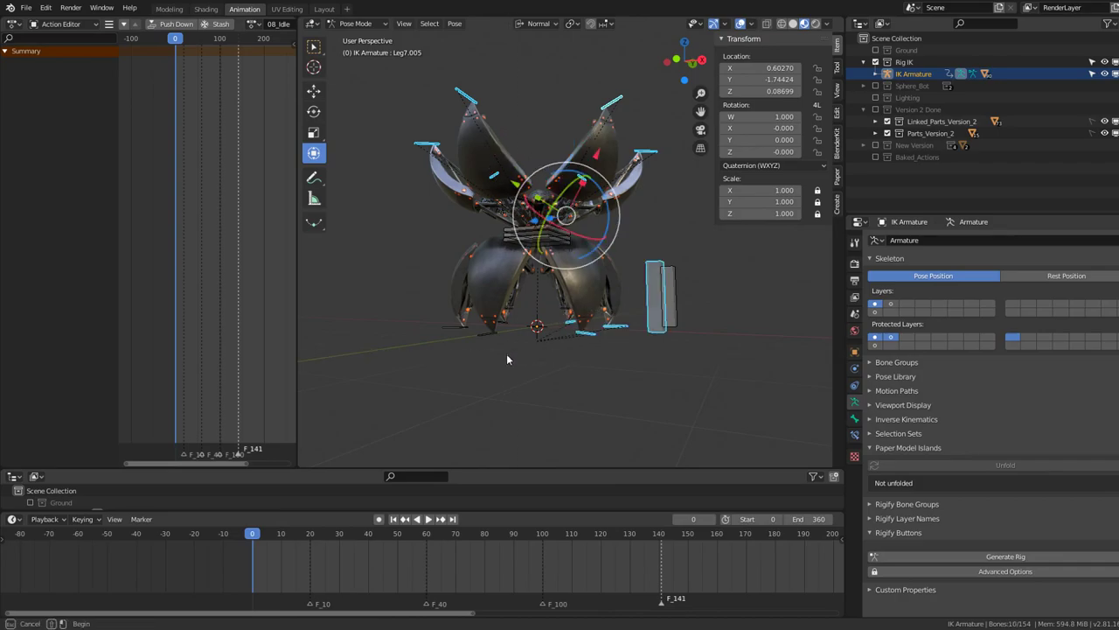
left_click_drag(507, 358, 437, 309)
scroll(436, 309, "up", 4)
key("g")
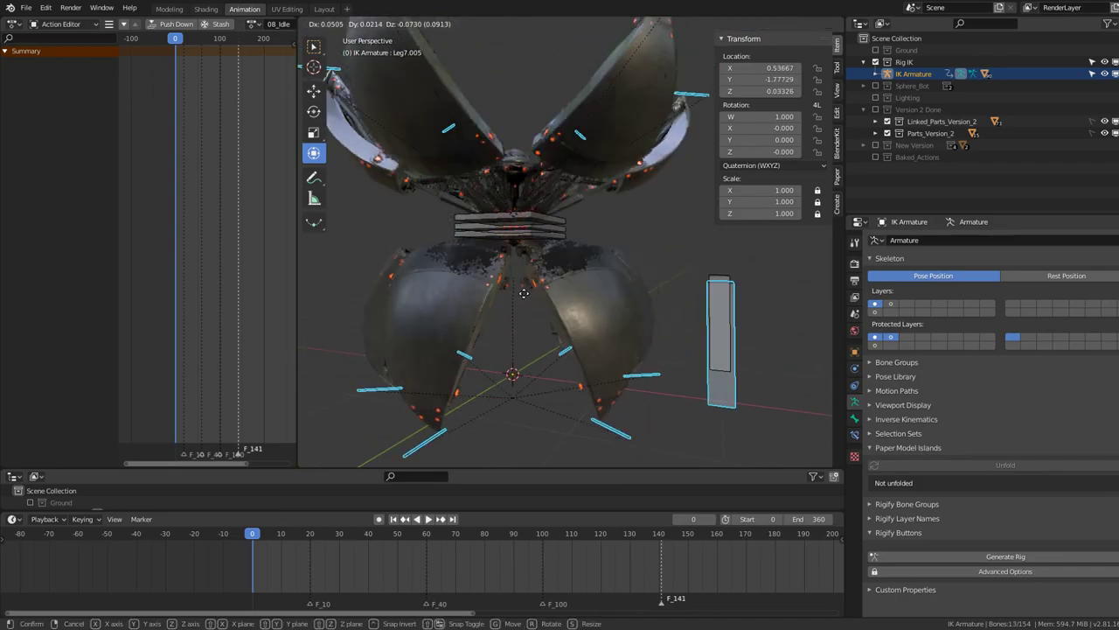
left_click(525, 262)
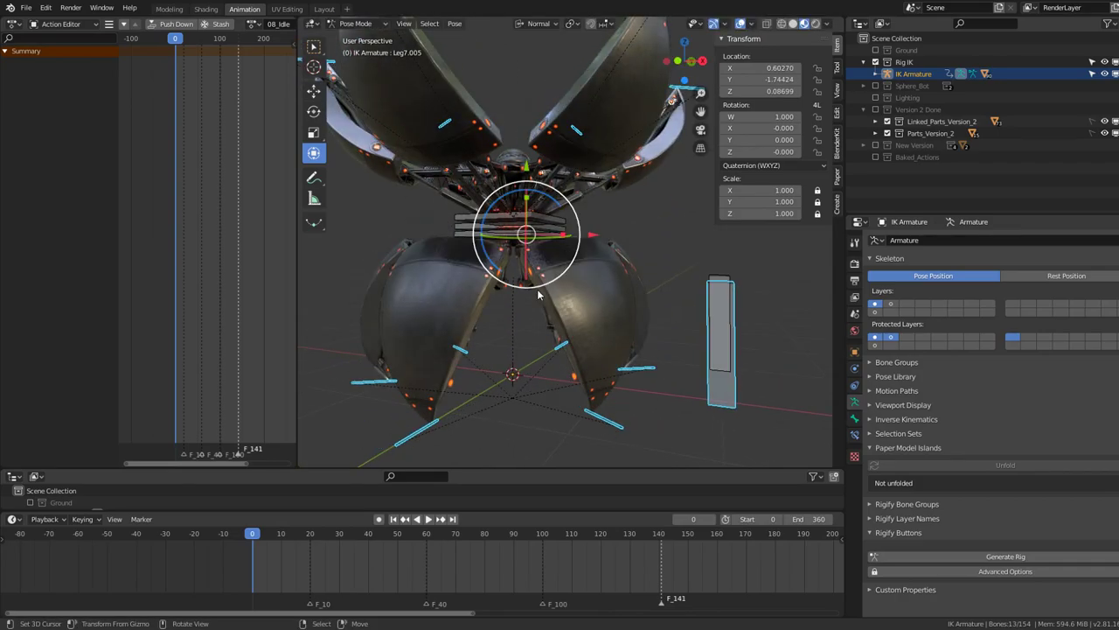
Turn on auto-keying and key the leg bones' pose at frame 0
left_click(379, 518)
left_click(529, 170)
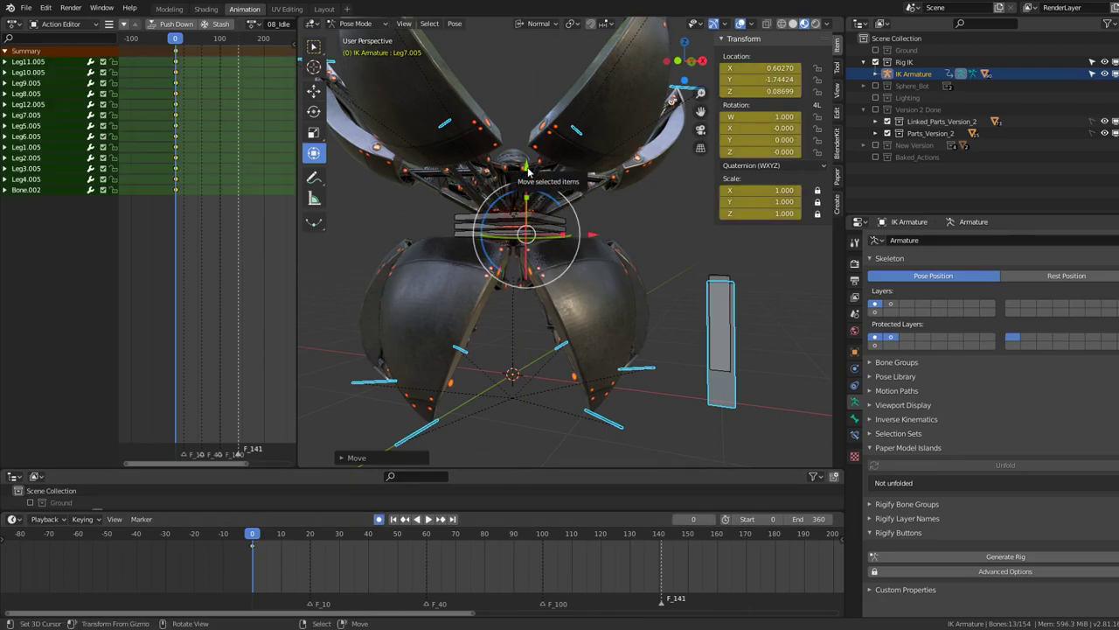
middle_click_drag(529, 171, 605, 135)
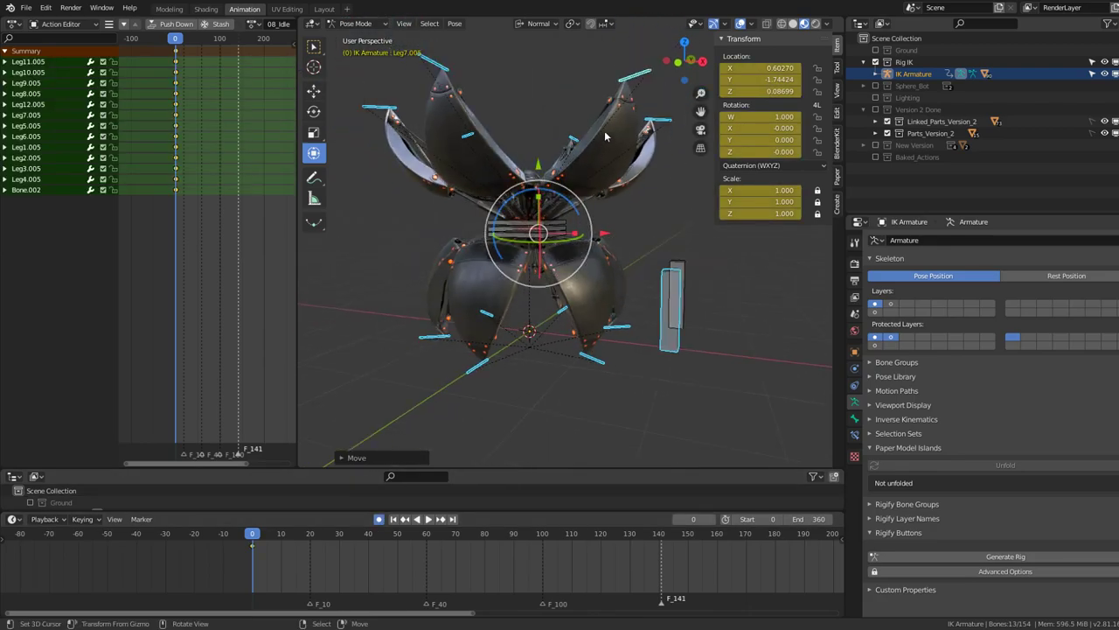
Select Leg7.005 and the upper leg bones and scale them together twice
left_click(631, 80)
scroll(612, 131, "down", 3)
left_click_drag(645, 179, 447, 140)
key("s")
left_click(598, 200)
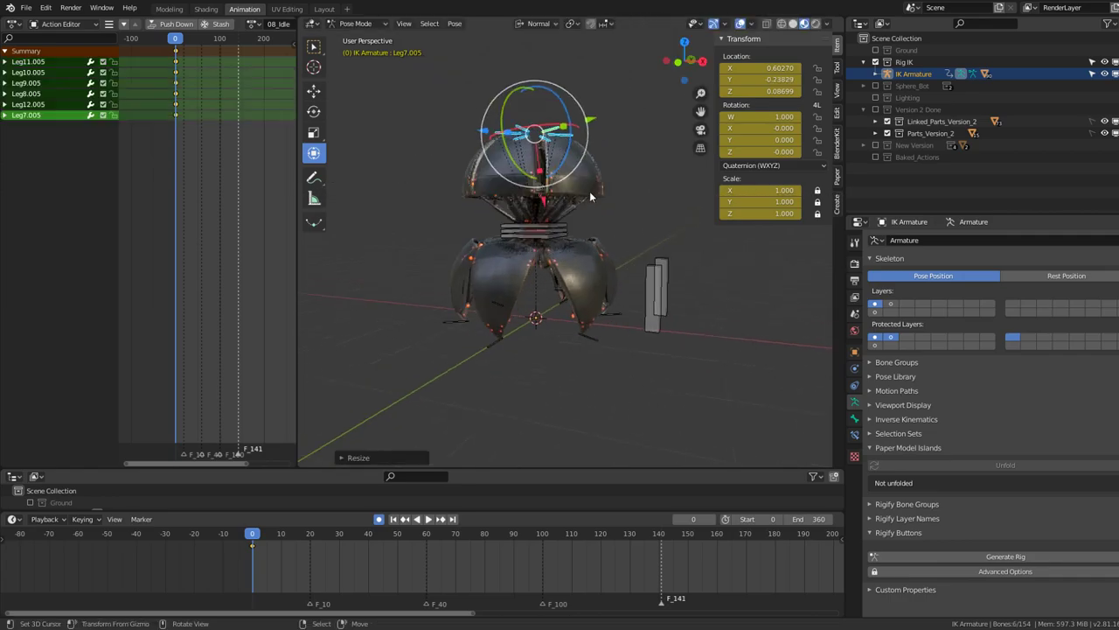
scroll(612, 263, "up", 3)
scroll(663, 294, "up", 2)
key("s")
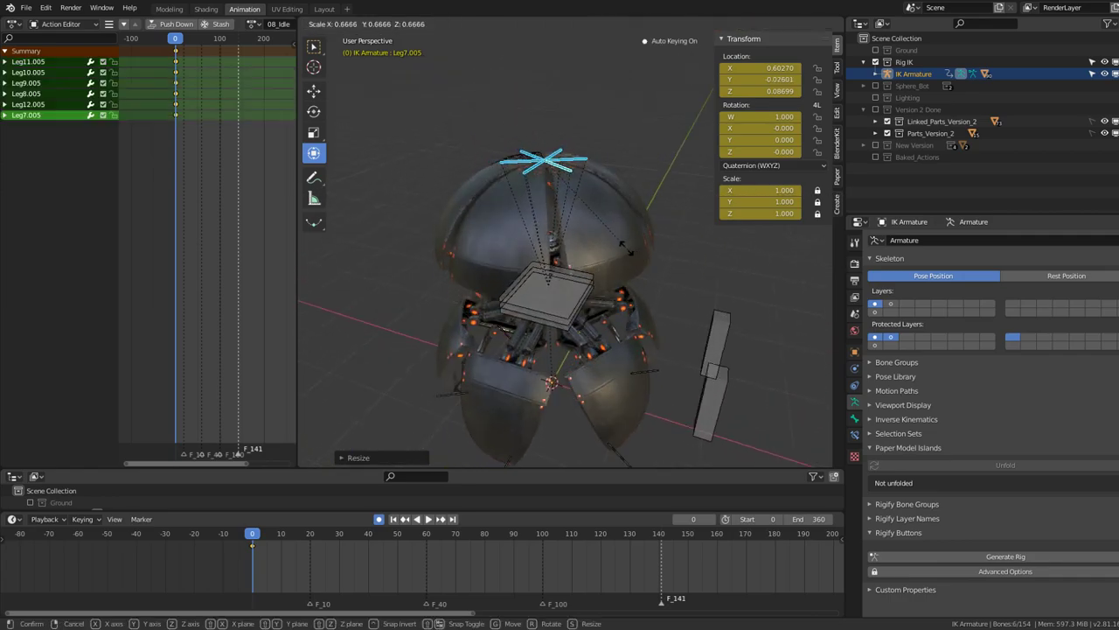
left_click(596, 246)
In front view, clear the upper leg bones' rotation and location back to zero
middle_click_drag(596, 247, 614, 252)
scroll(577, 262, "up", 2)
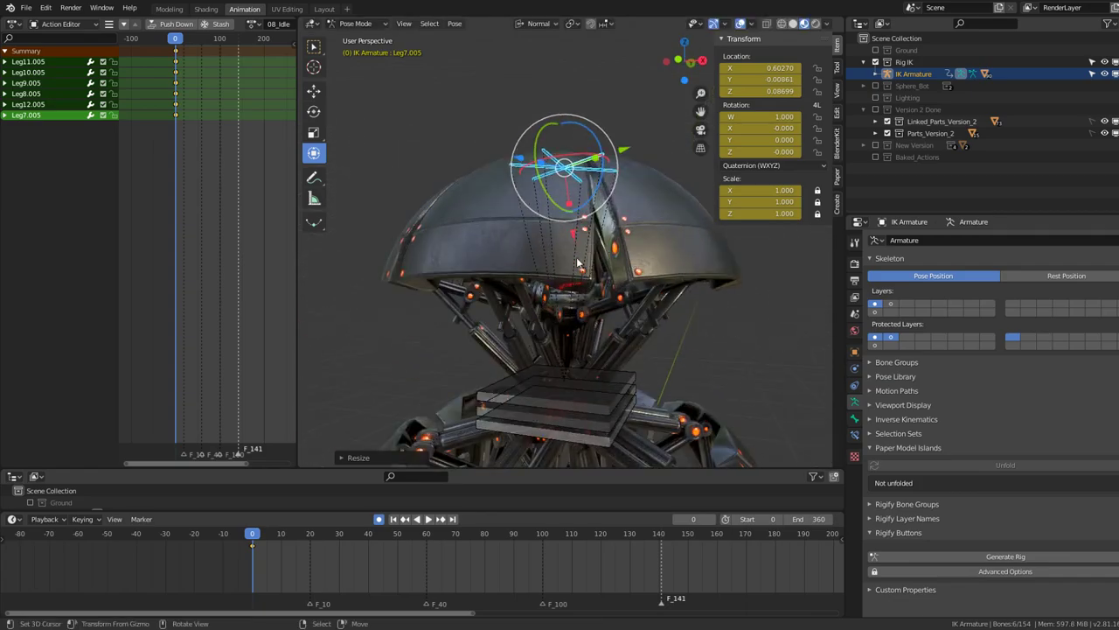
key("KP_1")
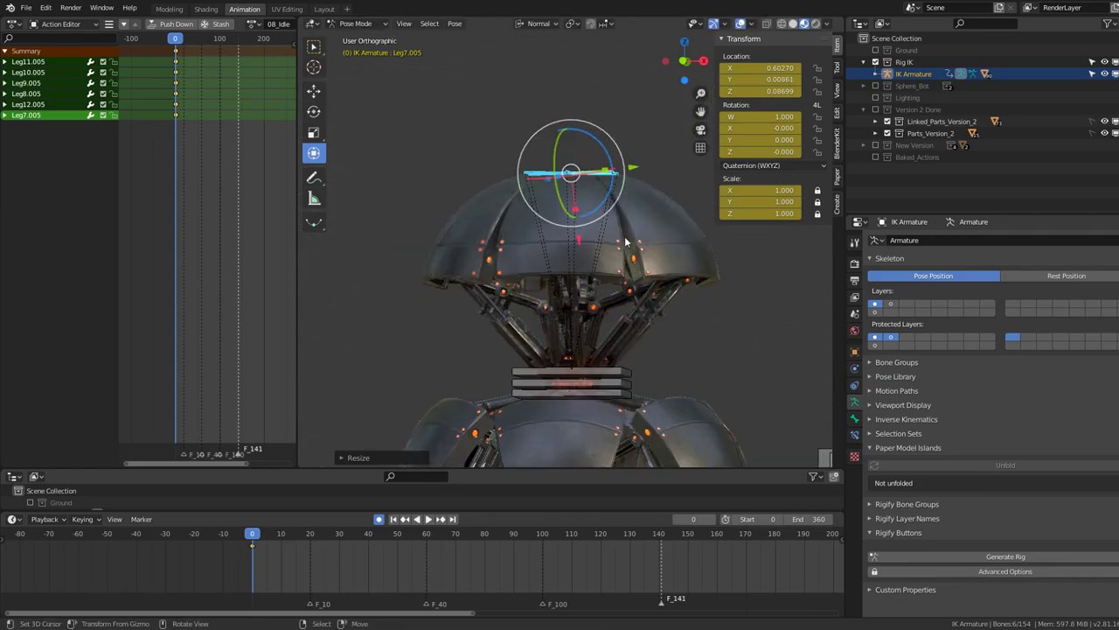
key("alt+r")
key("alt+g")
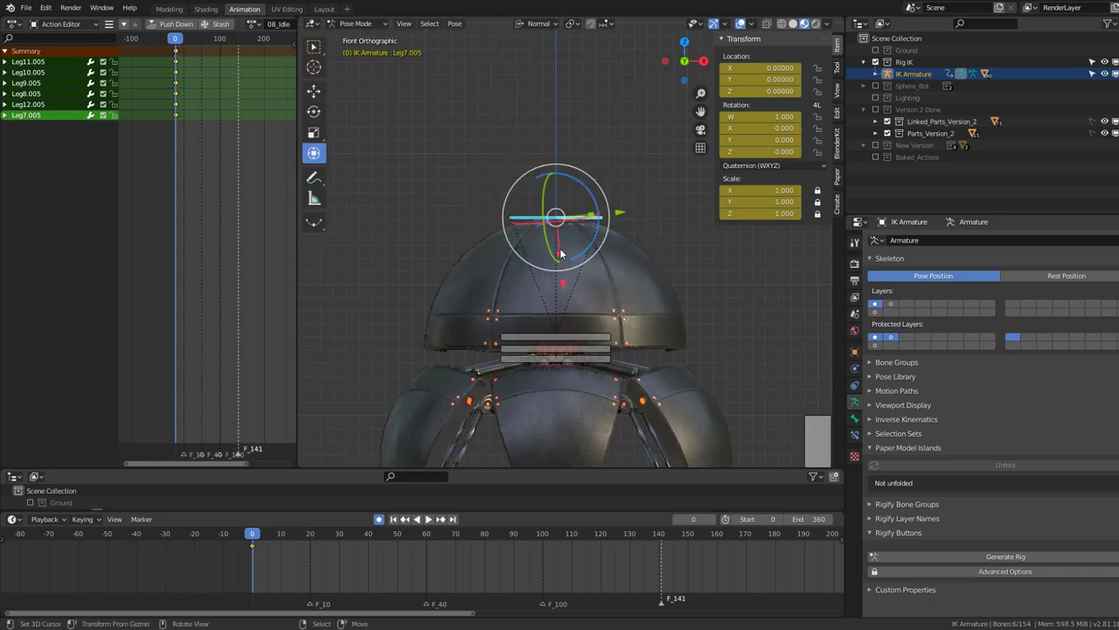
Select Bone.002, the bar beside the robot, and begin rotating it
middle_click_drag(627, 307, 688, 280)
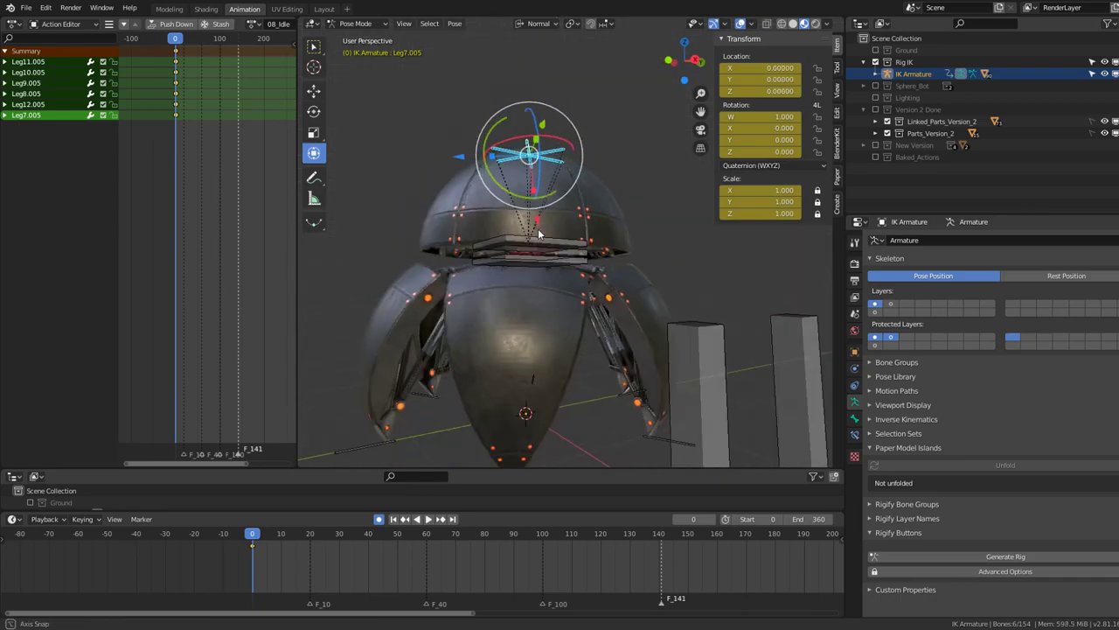
left_click(724, 328)
key("r")
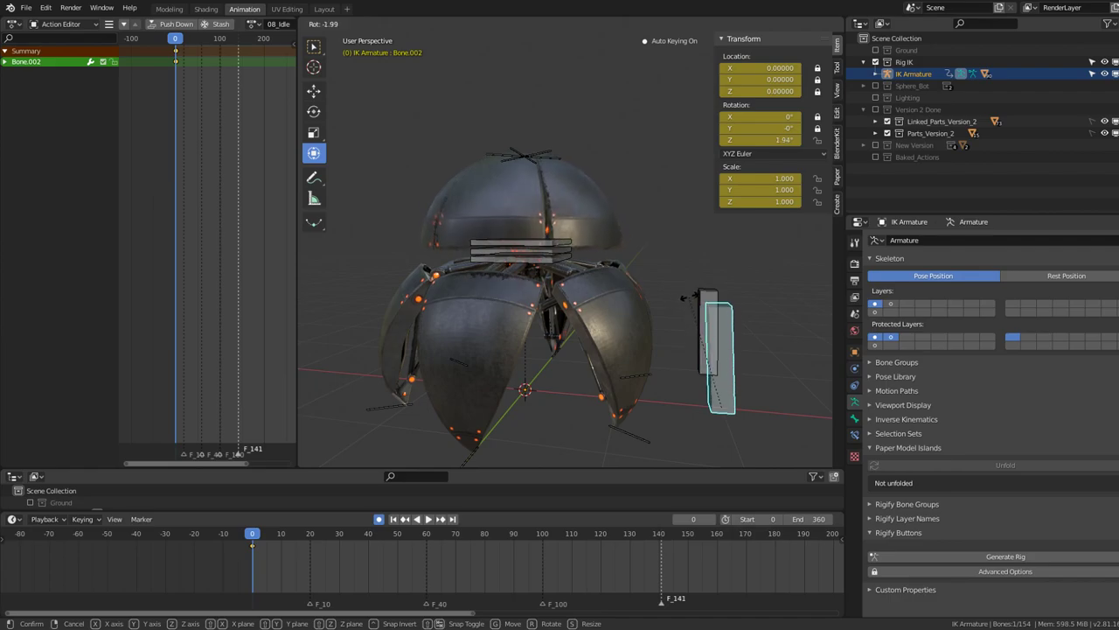
Confirm Bone.002's rotation, then test-rotate Bone.003 and cancel it
left_click(679, 299)
left_click(713, 302)
key("r")
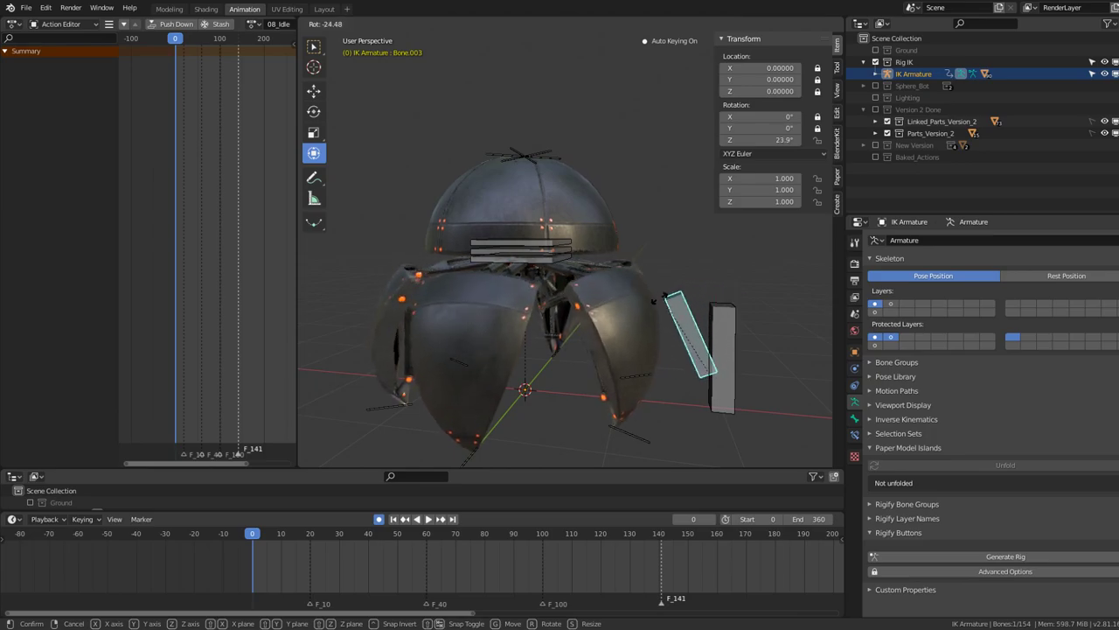
scroll(664, 289, "up", 2)
scroll(660, 271, "up", 2)
scroll(657, 249, "up", 2)
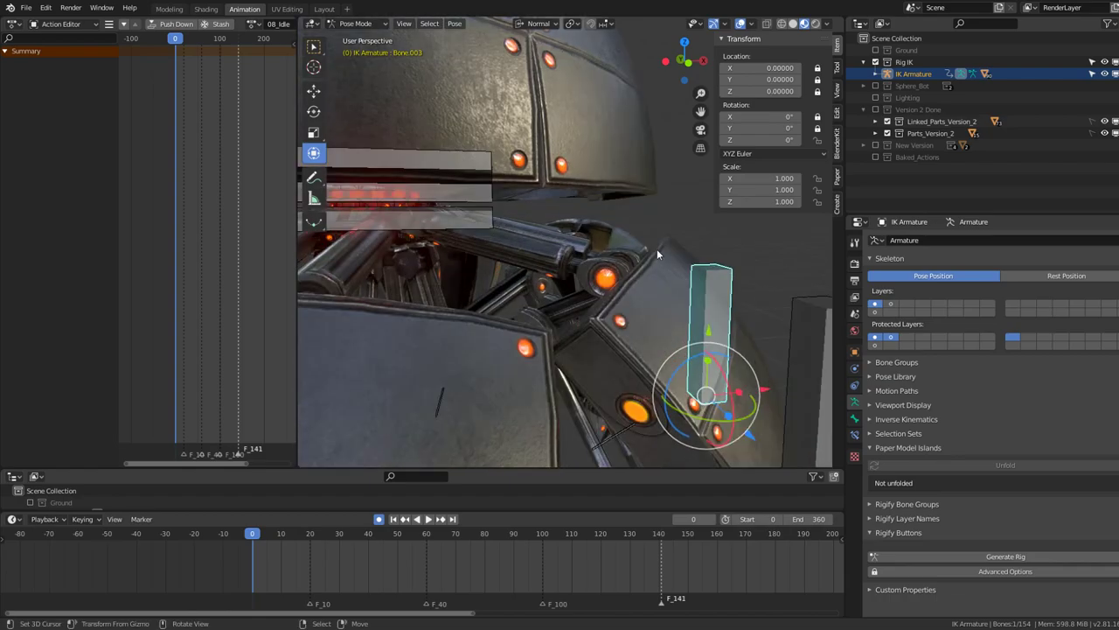
scroll(597, 259, "up", 2)
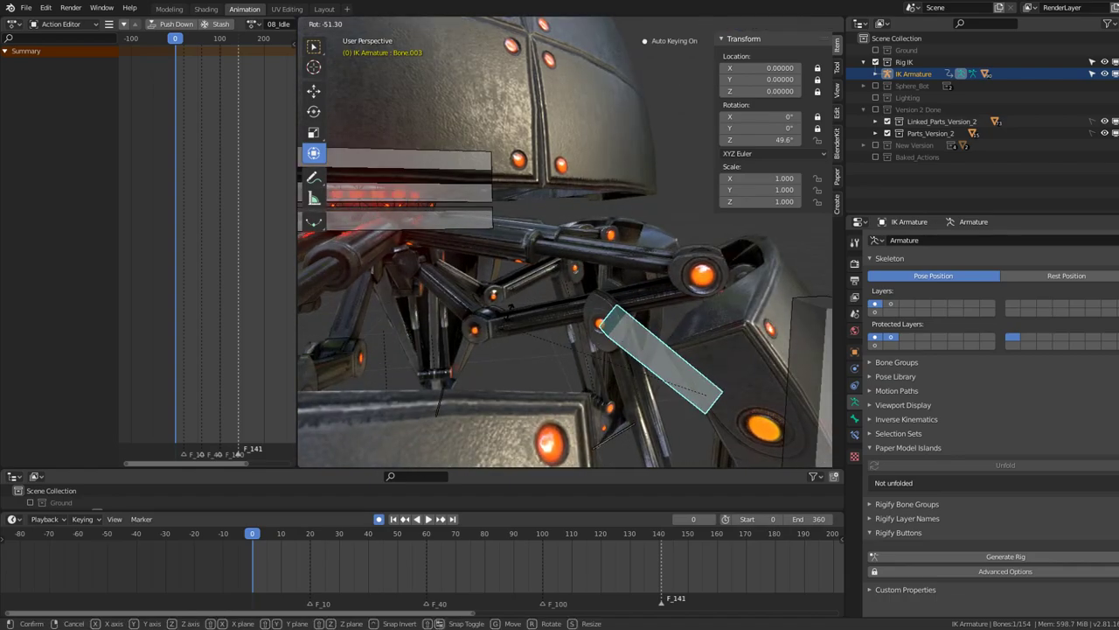
key("Escape")
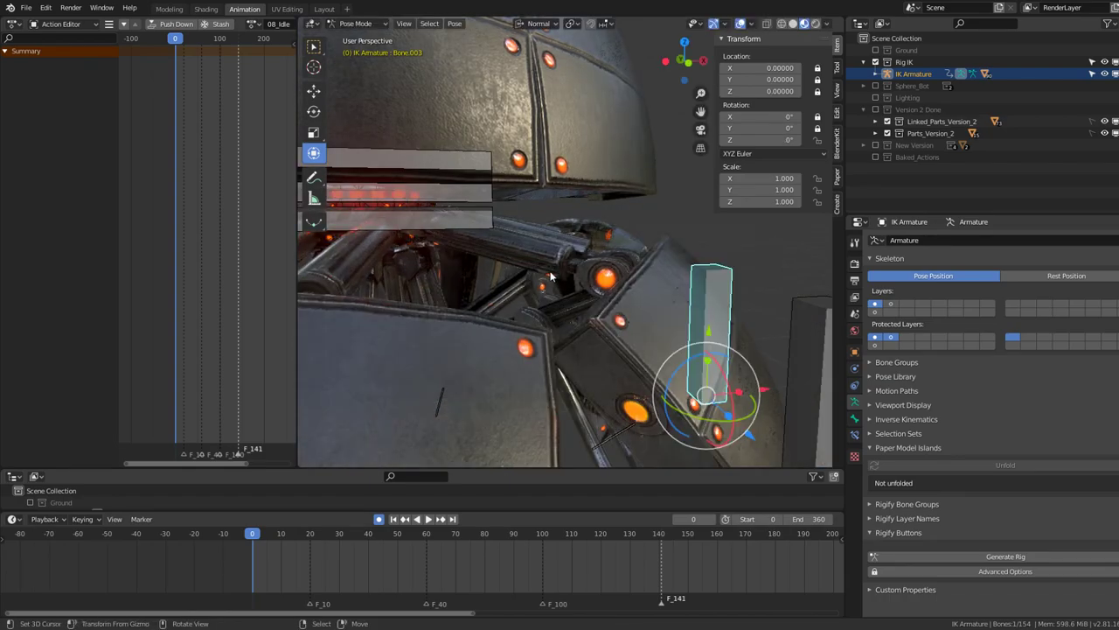
Select Bone.002 together with Bone.003 so both get frame-0 keys in 08_Idle
middle_click_drag(560, 262, 524, 283)
left_click(707, 300)
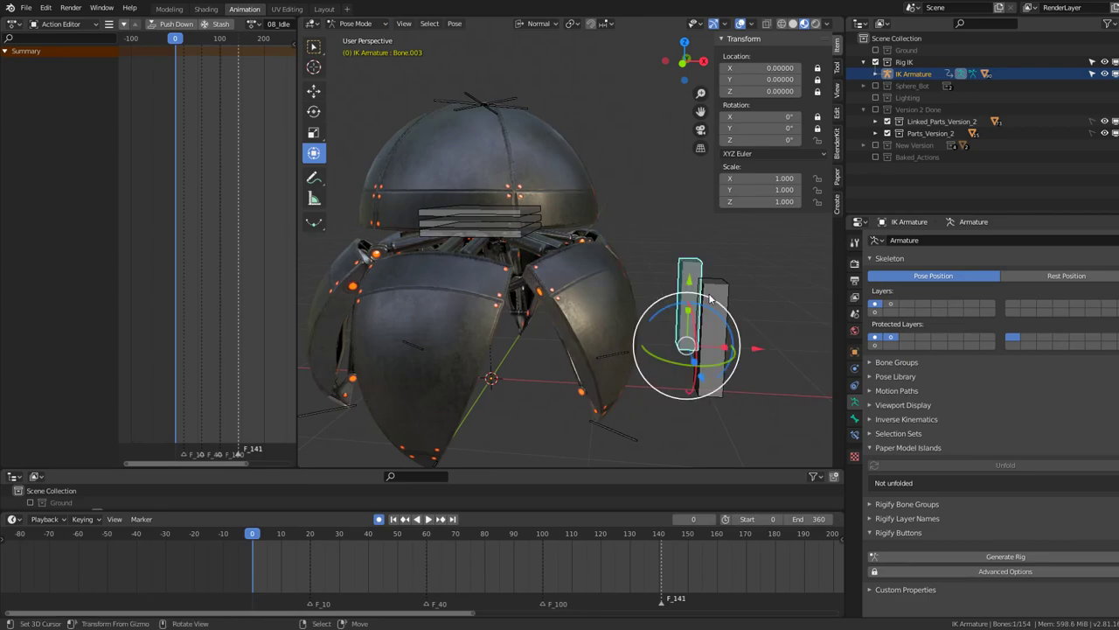
left_click(728, 289, "shift")
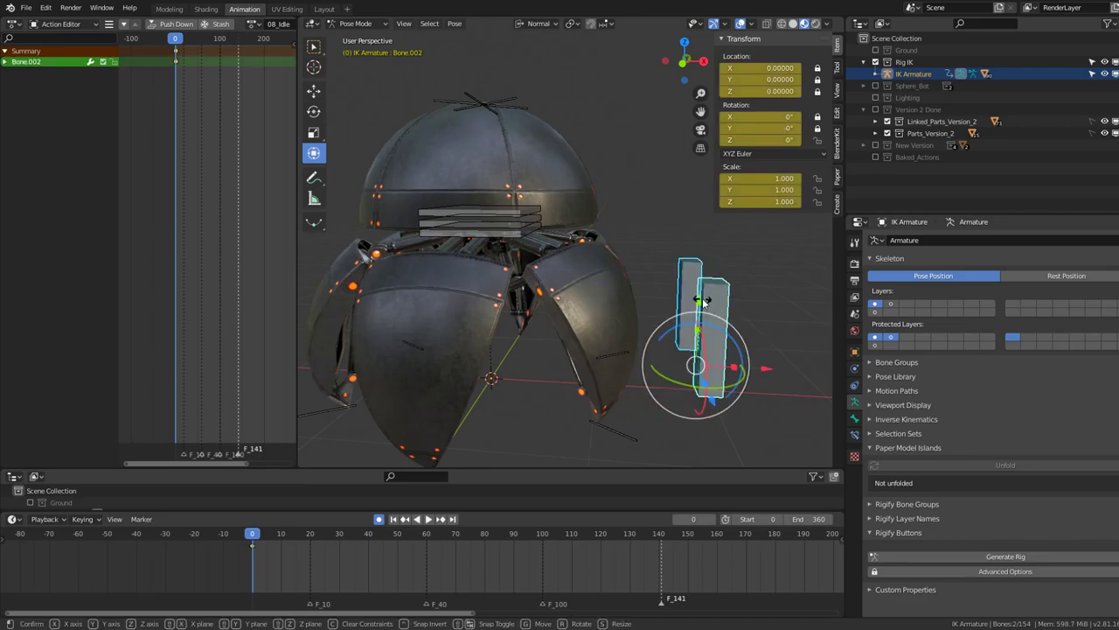
left_click(703, 300)
scroll(317, 556, "up", 3)
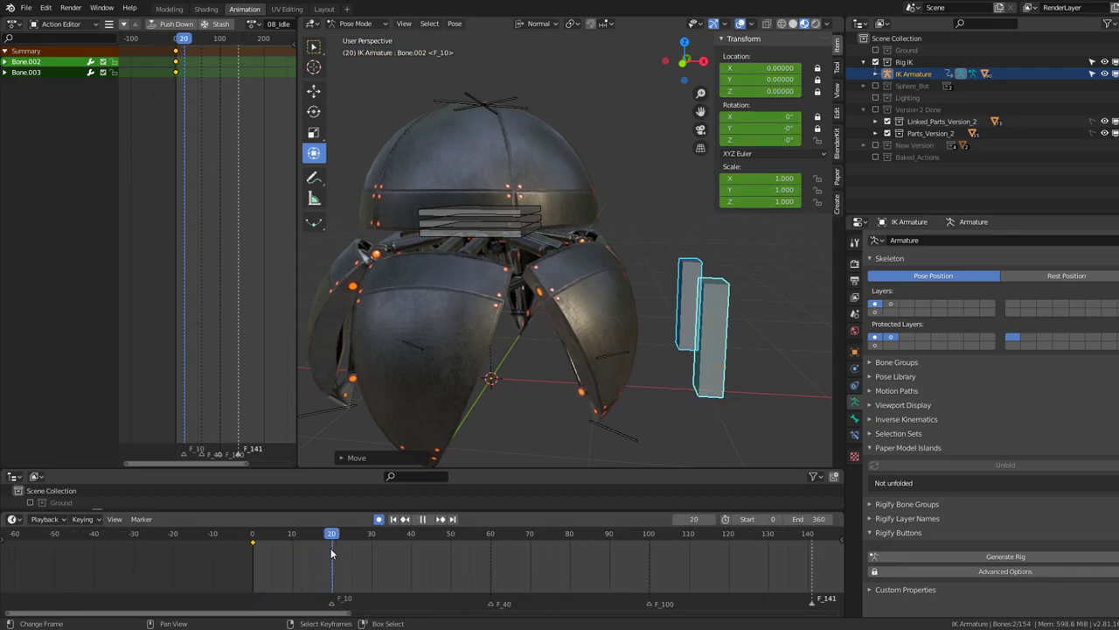
Key Bone.003 tilted about 15° on Z at frame 20, with an upright key at frame 40
left_click(687, 297)
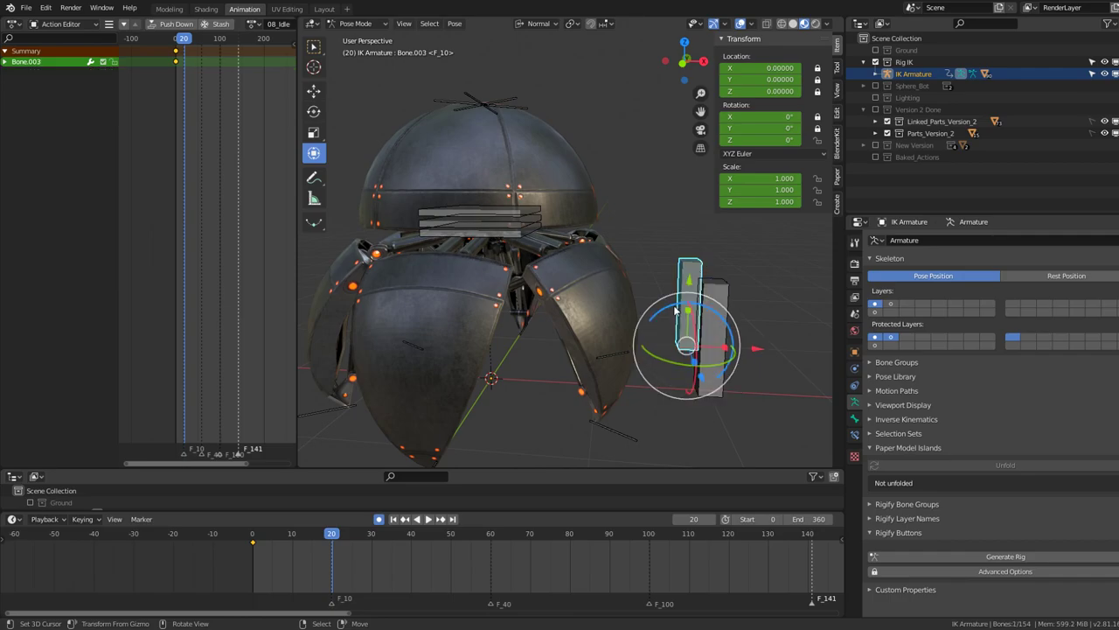
key("r")
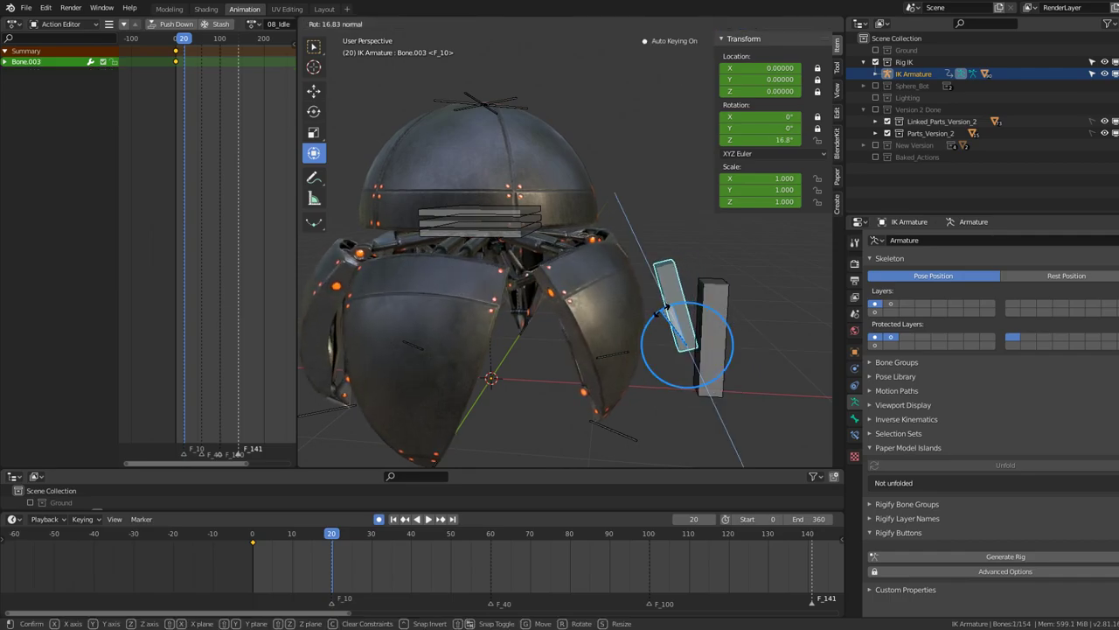
left_click(662, 316)
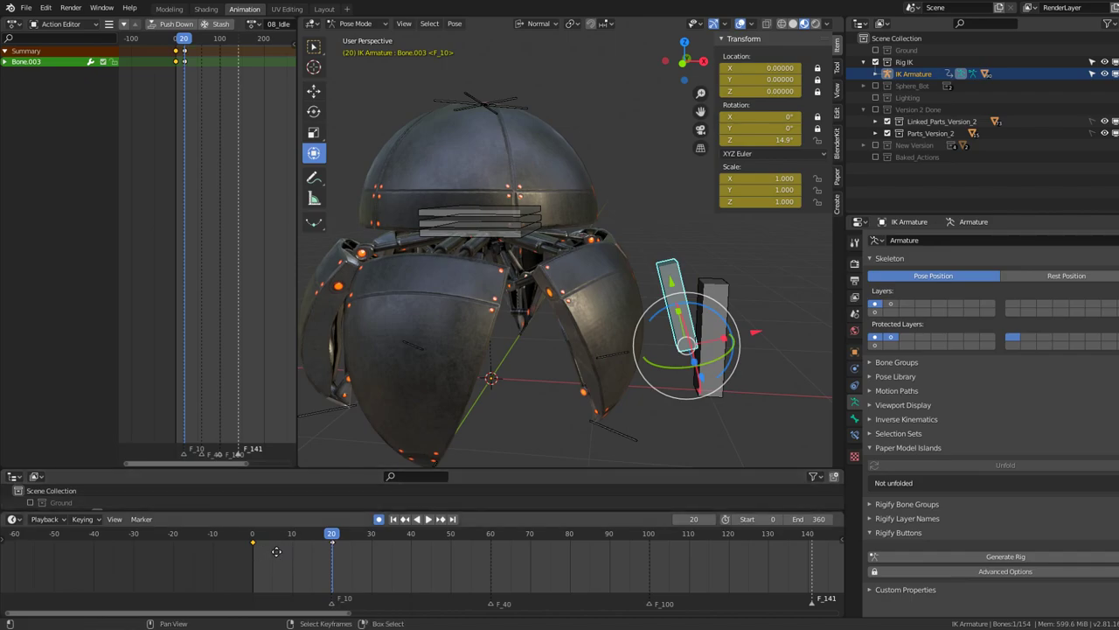
key("g")
left_click(429, 558)
Play back from frame 0 to preview Bone.003's swing, then select Bone.002 and try a Z tilt
key("space")
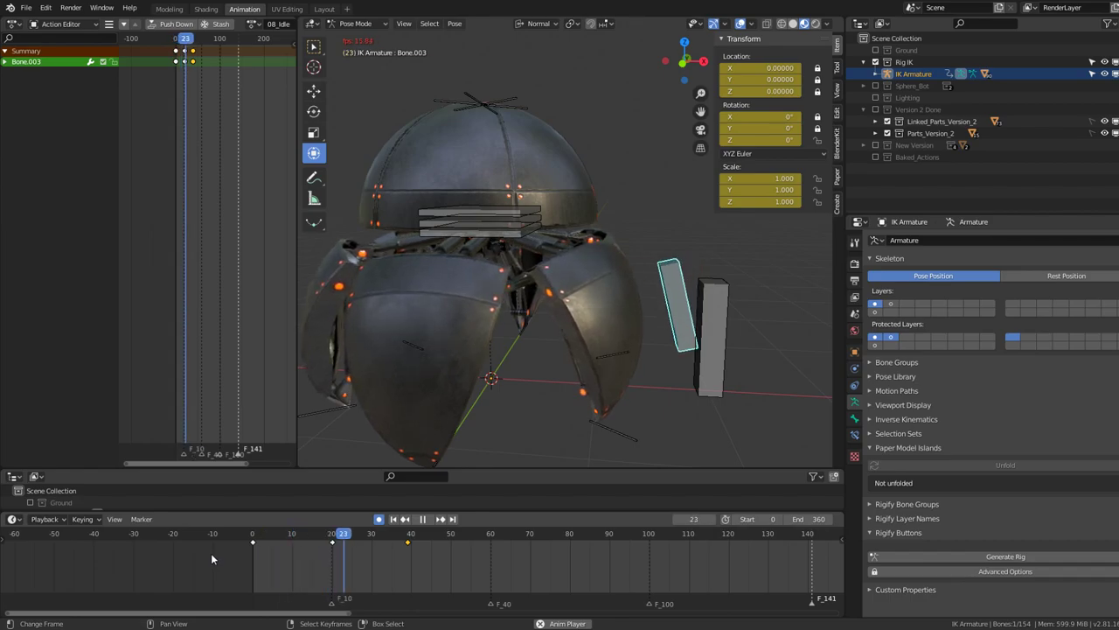
key("space")
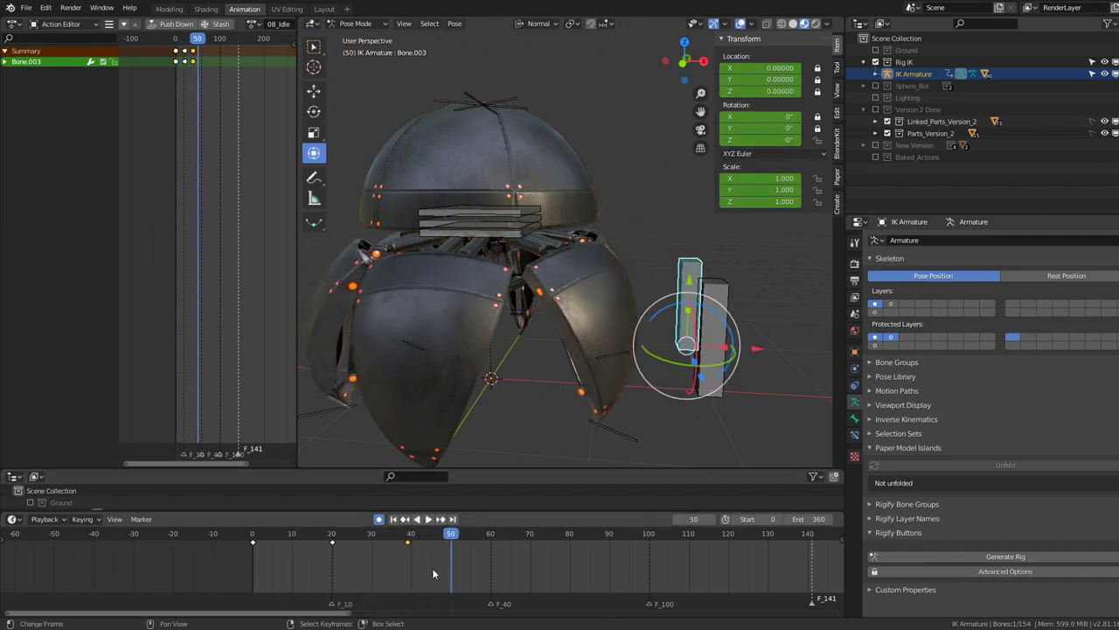
left_click_drag(323, 572, 231, 572)
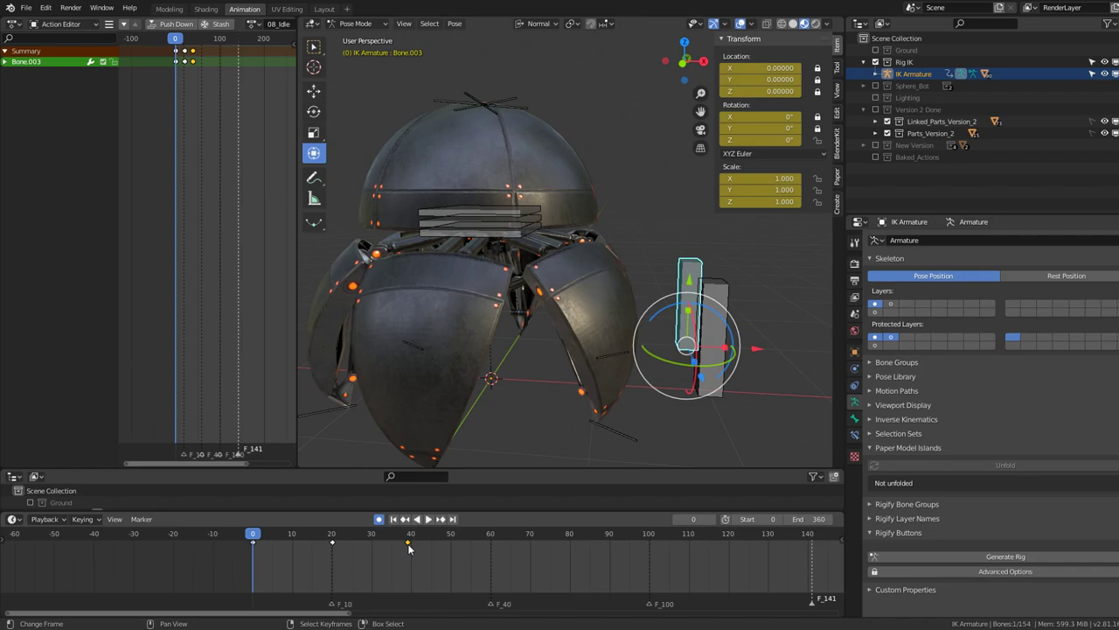
mouse_move(579, 290)
middle_mouse_down()
mouse_move(392, 308)
mouse_move(450, 269)
middle_mouse_up()
key("space")
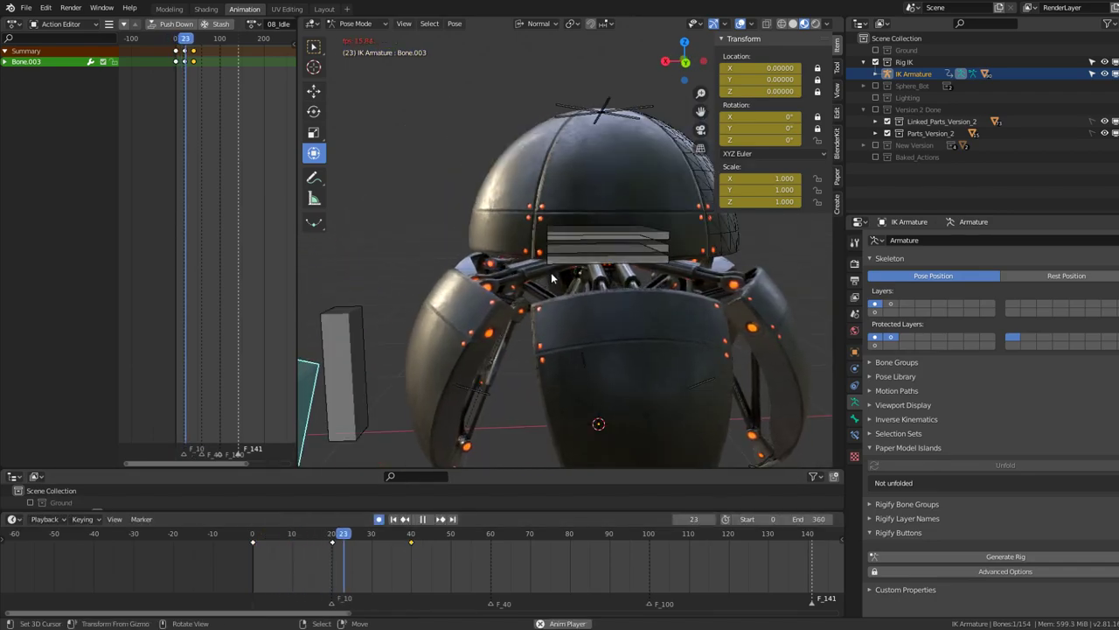
middle_click_drag(552, 278, 501, 262)
key("space")
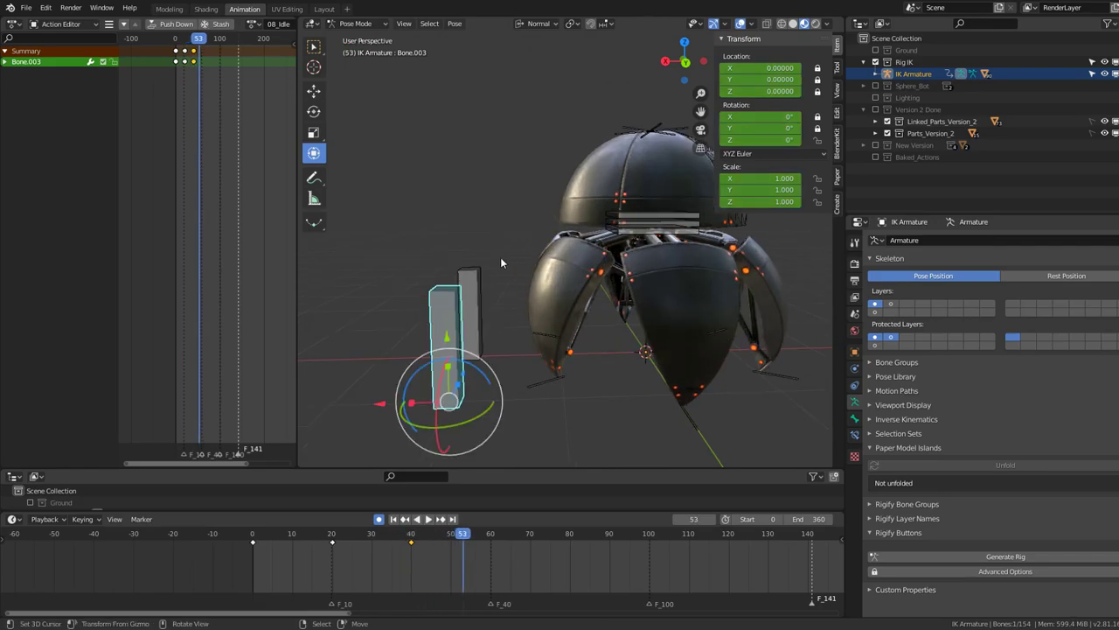
left_click(478, 286)
left_click_drag(496, 317, 528, 276)
Try tilting Bone.002 around Z, then cancel so the box stays upright
right_click(496, 324)
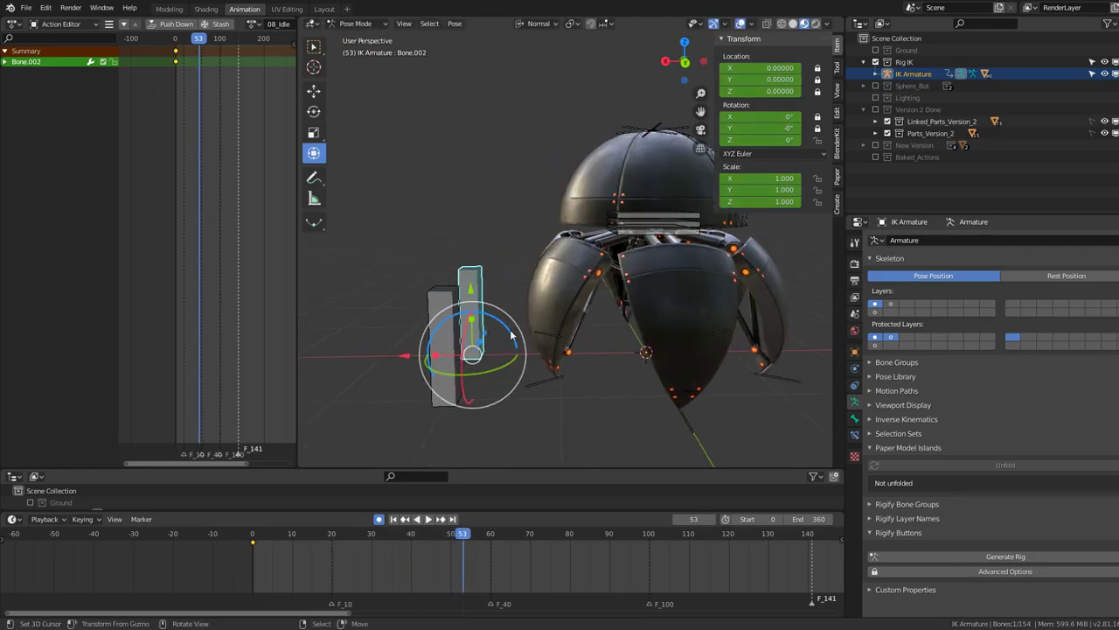
left_click_drag(512, 335, 504, 327)
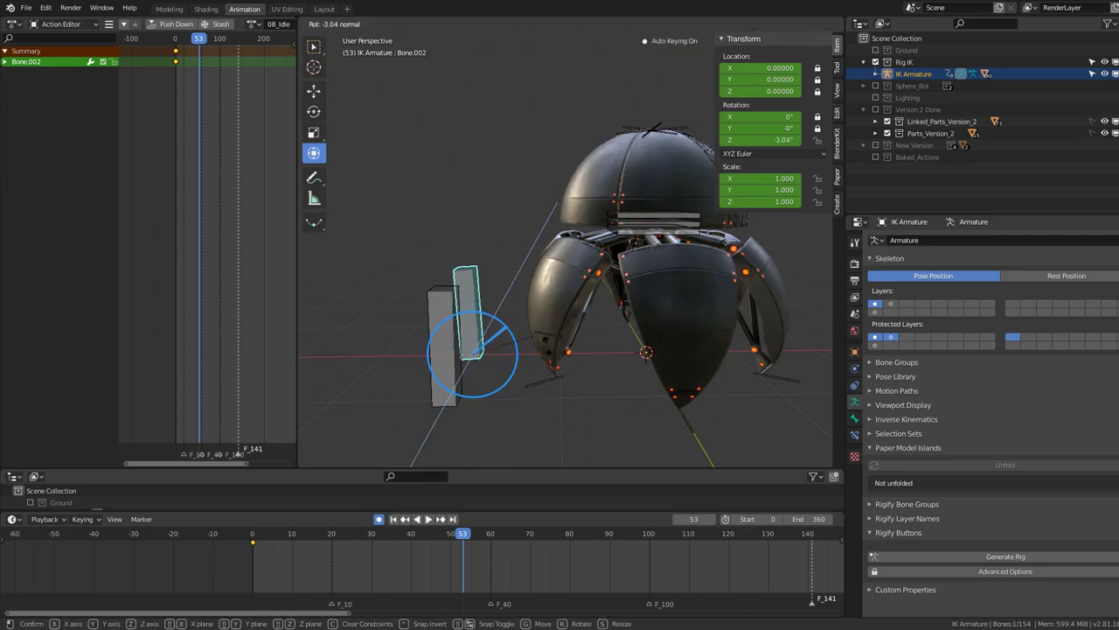
mouse_move(568, 385)
left_mouse_down()
mouse_move(507, 327)
mouse_move(504, 347)
left_mouse_up()
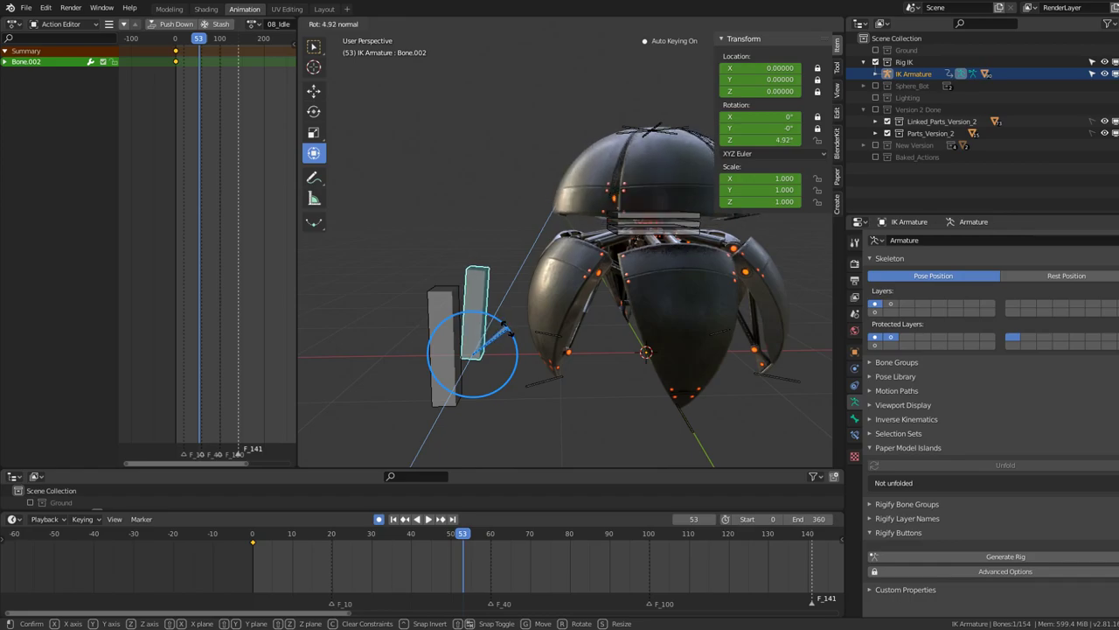
key("Escape")
At frame 20, key Bone.002 tilted 3.3° around Z
left_click_drag(460, 543, 264, 572)
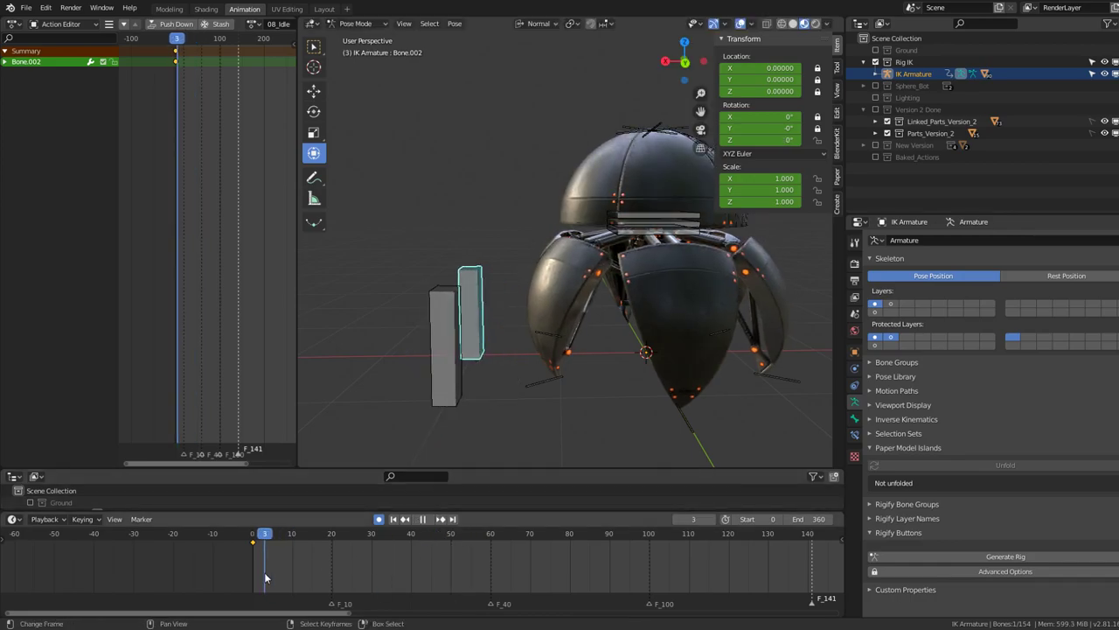
left_click(328, 555)
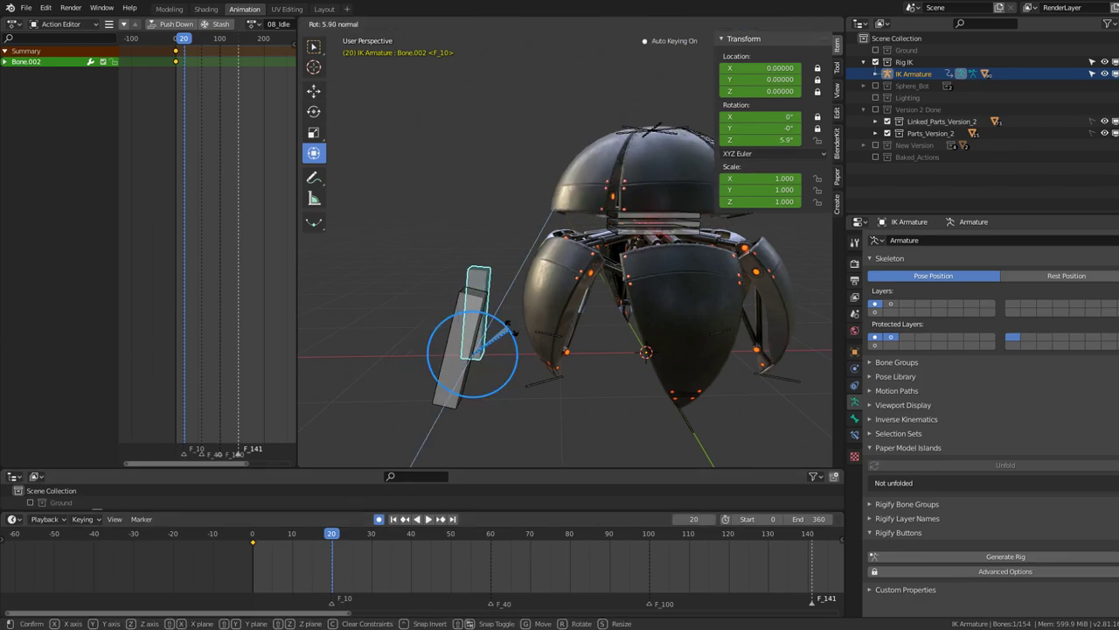
left_click_drag(505, 329, 512, 325)
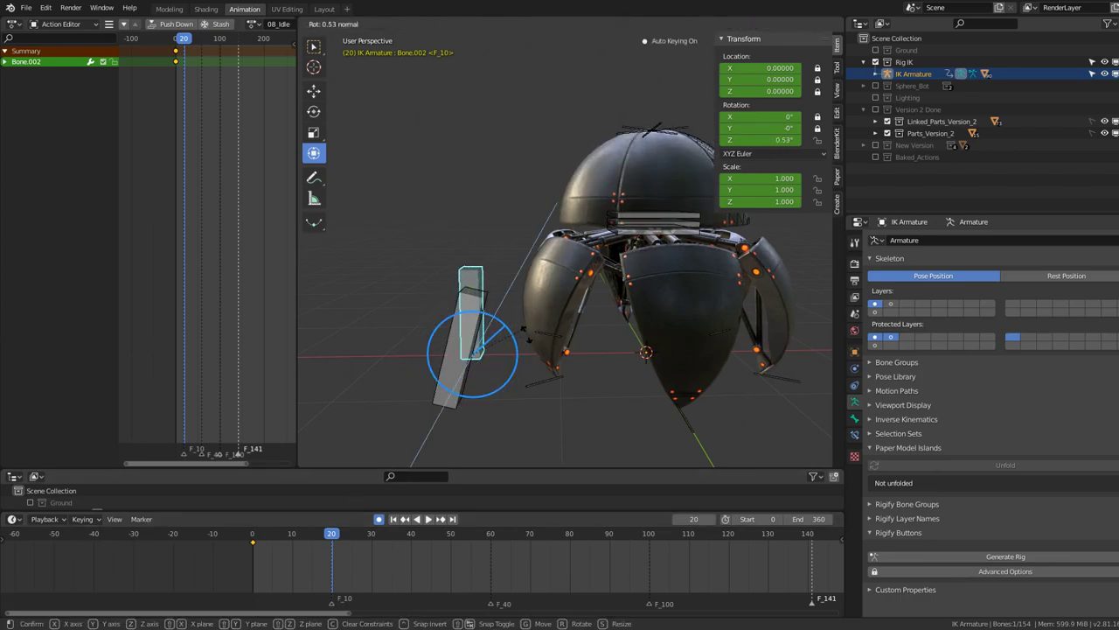
left_click_drag(533, 463, 533, 461)
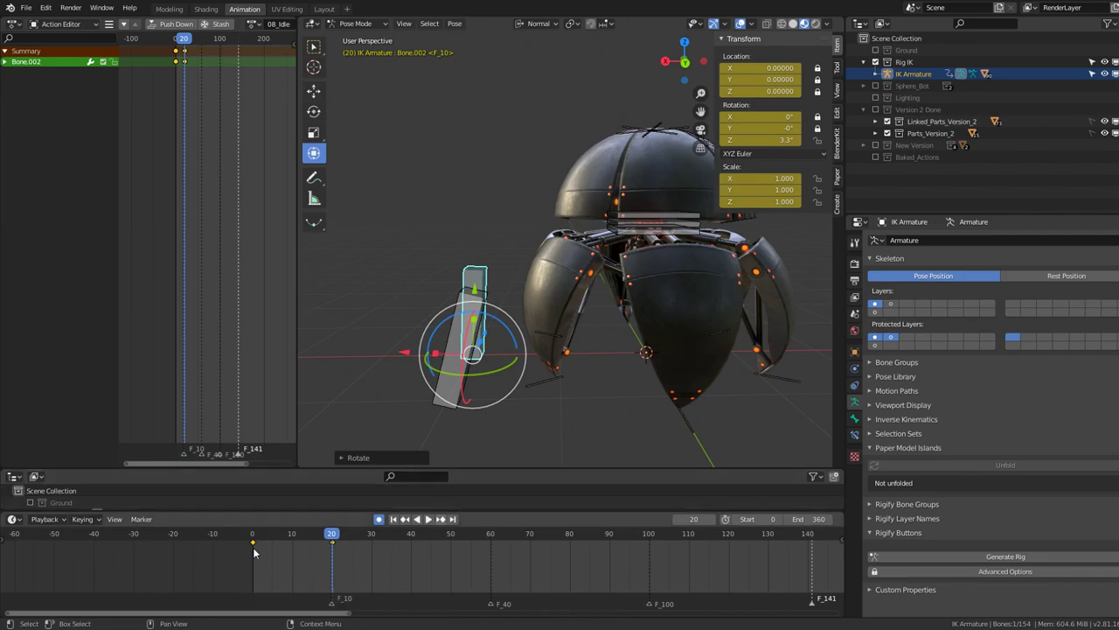
Place the copied key at frame 40 and shift all of Bone.002's keys 20 frames later
left_click(416, 566)
key("space")
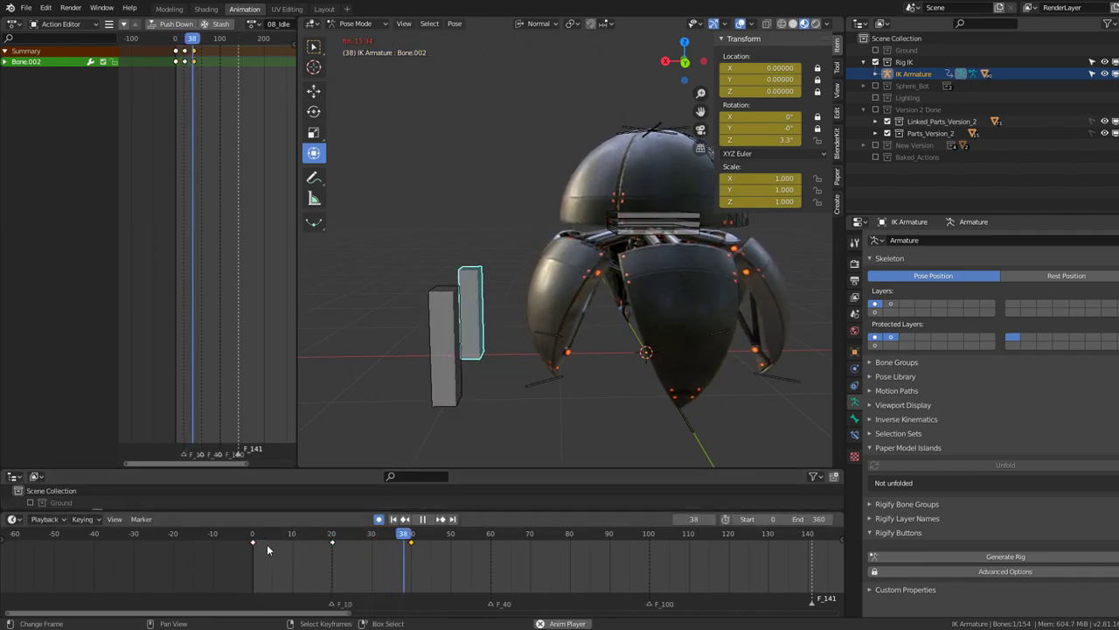
key("a")
key("g")
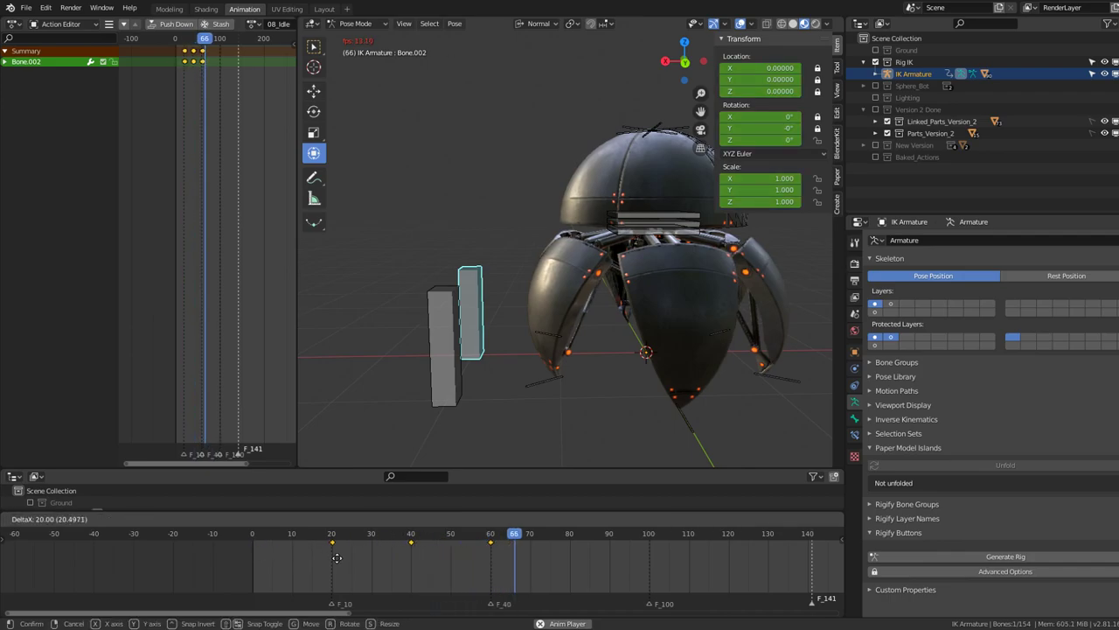
left_click(337, 557)
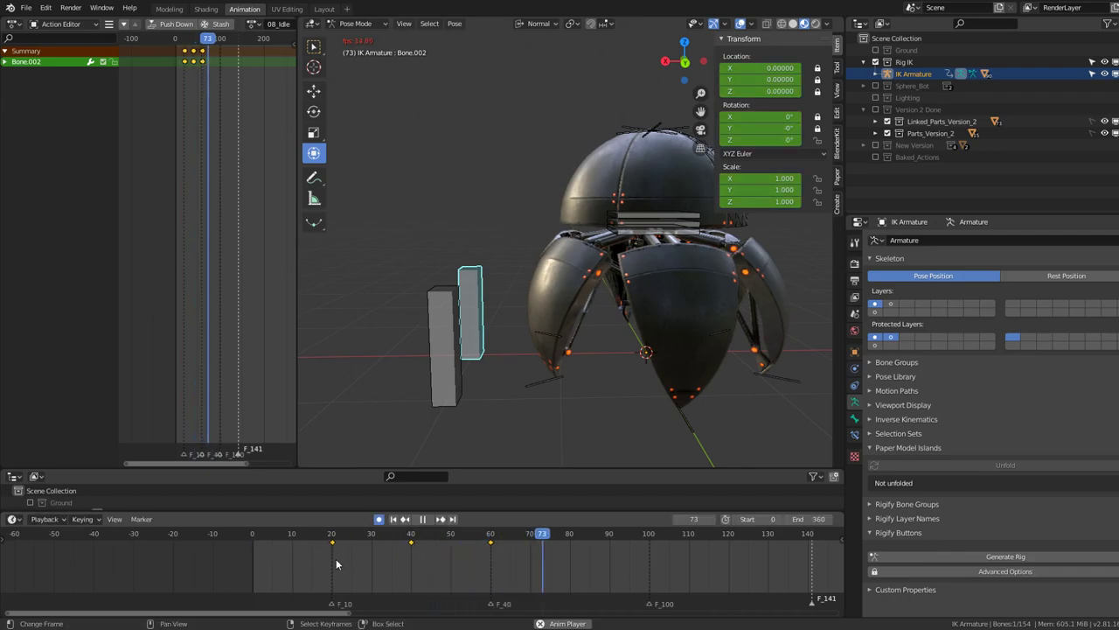
key("space")
Duplicate Bone.002's frame-40 key to frame 0 and replay the loop
left_click(413, 541)
key("shift+d")
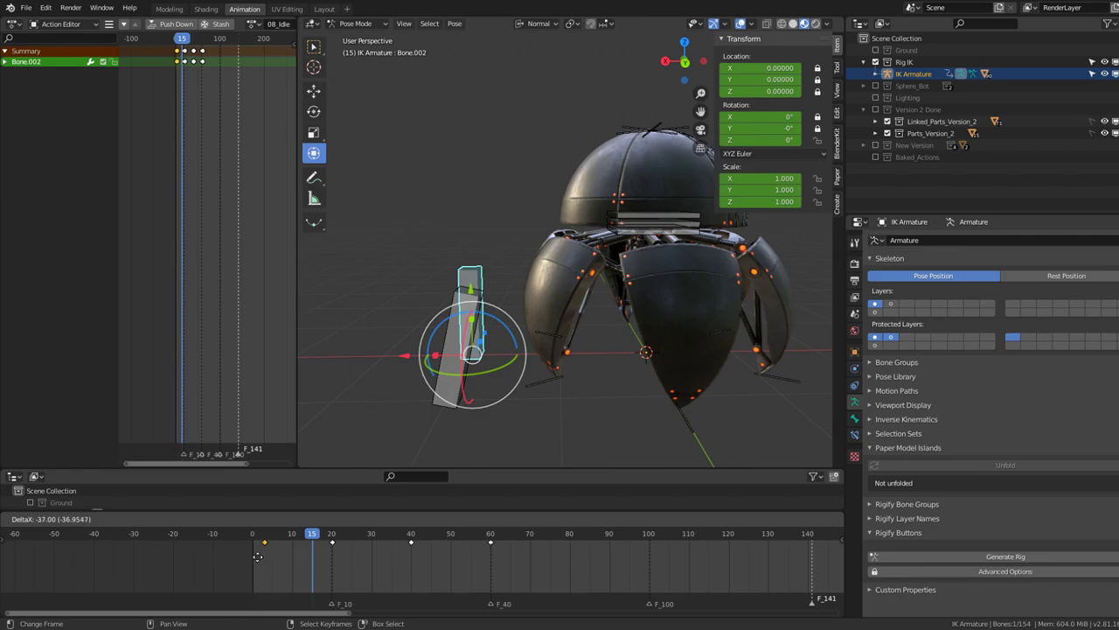
left_click(249, 557)
key("space")
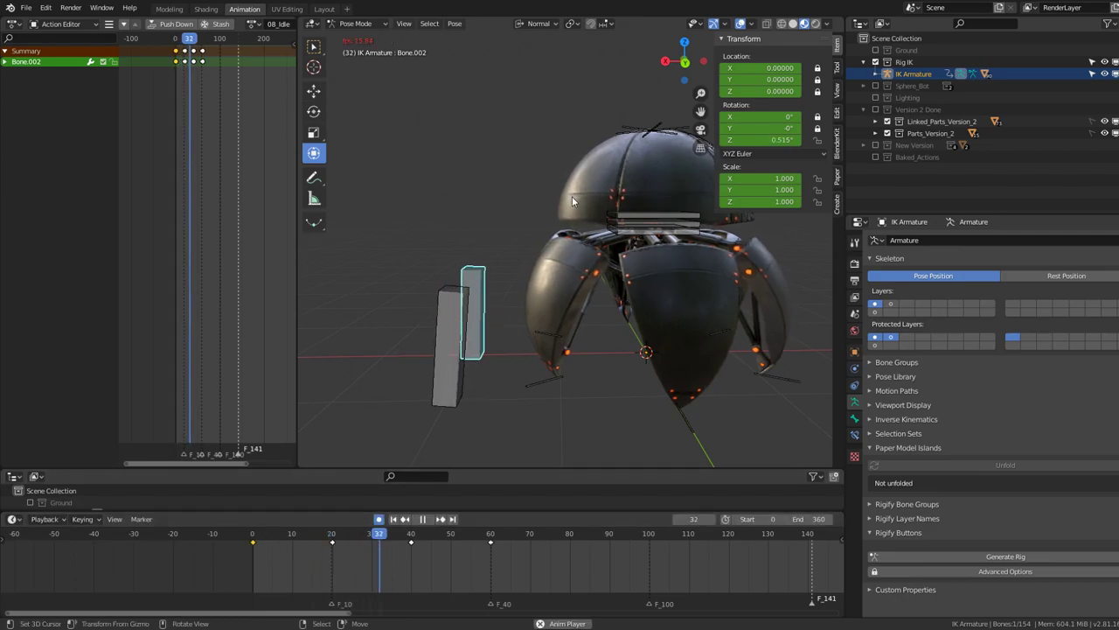
scroll(585, 199, "up", 3)
middle_click_drag(586, 199, 719, 259)
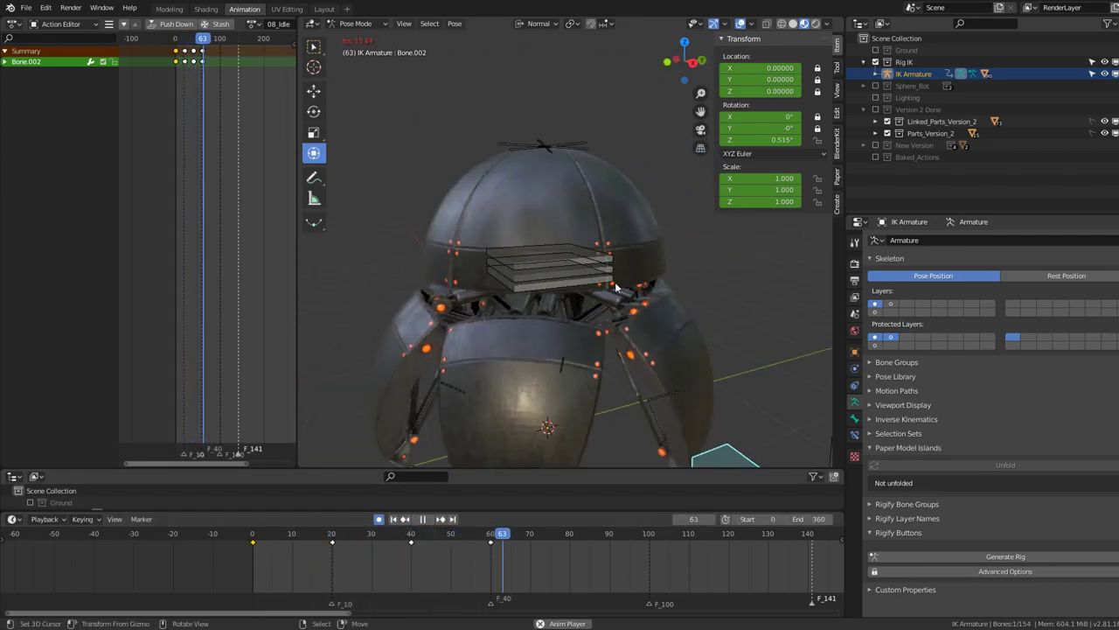
middle_click_drag(616, 287, 619, 259)
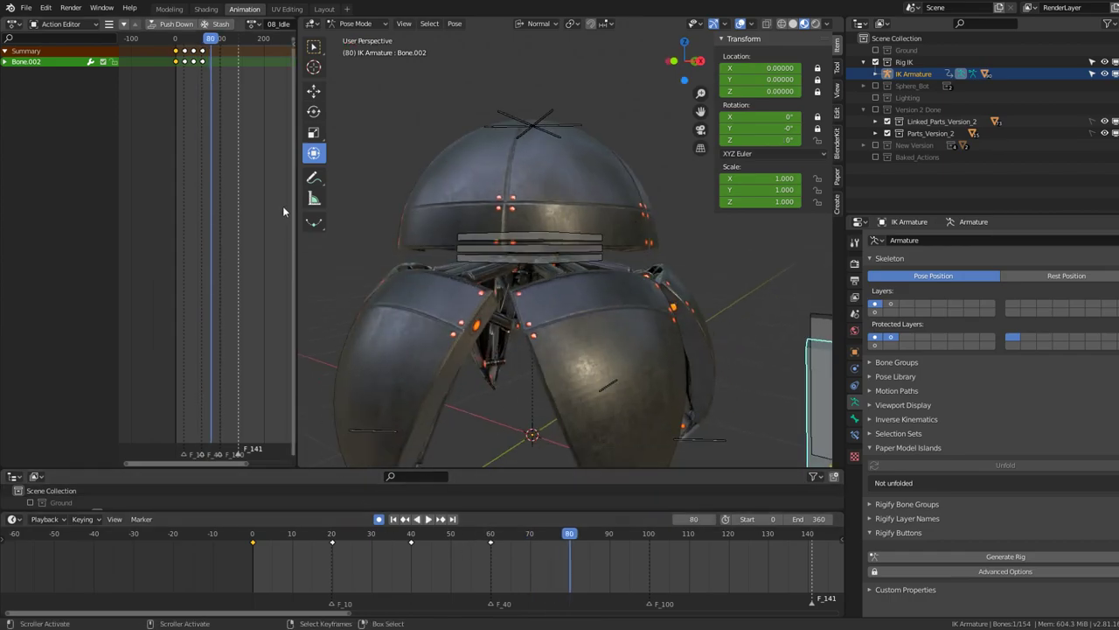
Set the interpolation for all keyframes, resume playback, then select Bone.003
key("a")
key("t")
left_click(253, 199)
key("space")
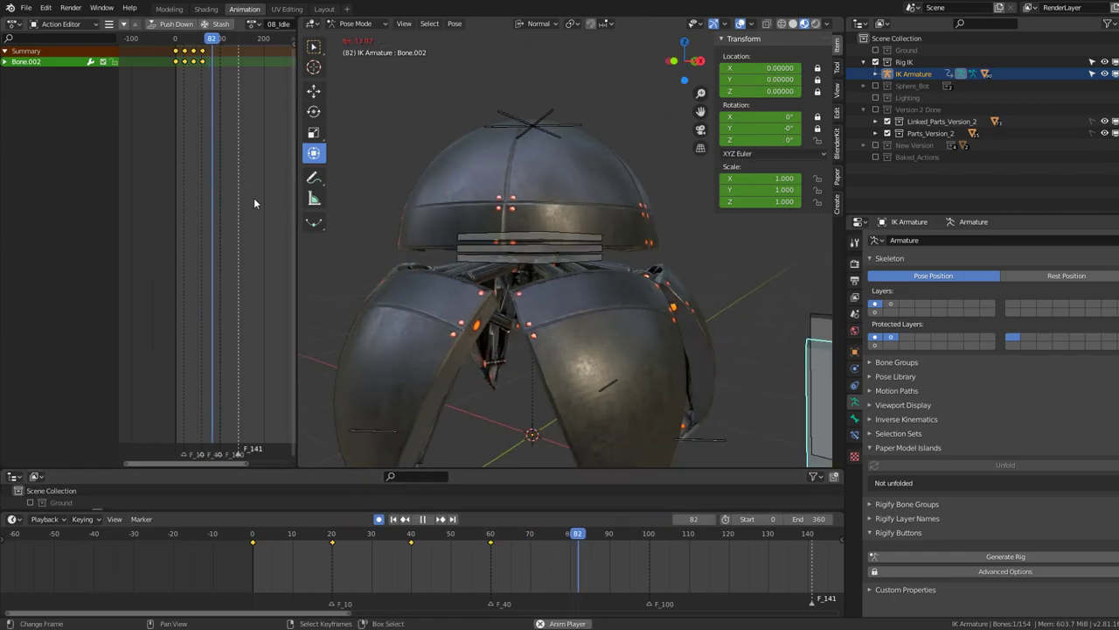
scroll(626, 268, "down", 2)
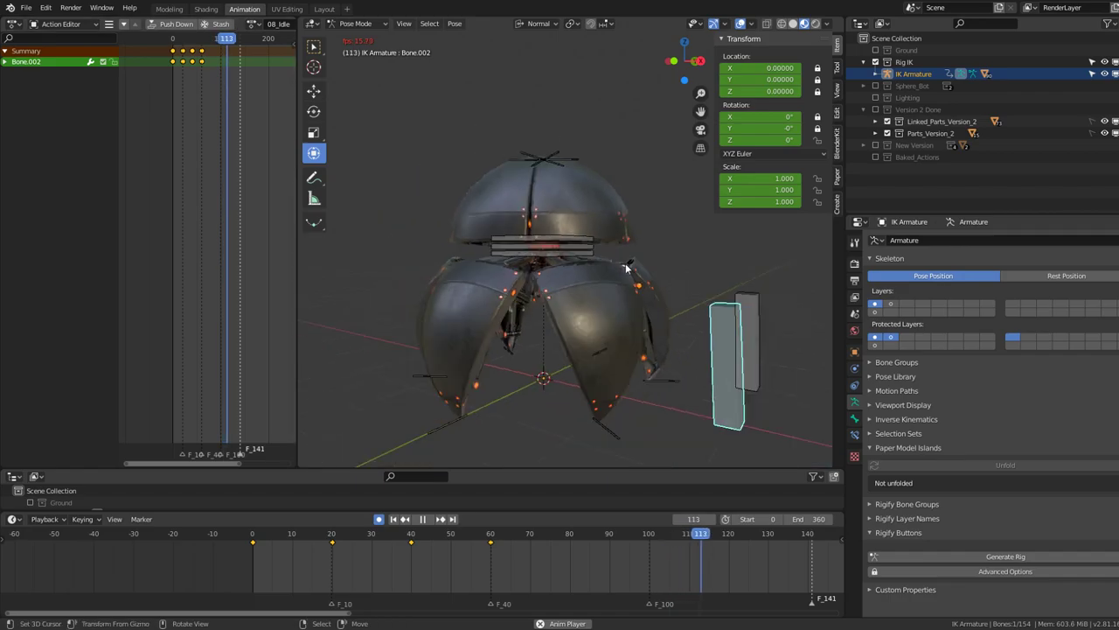
scroll(625, 268, "down", 1)
left_click(745, 293)
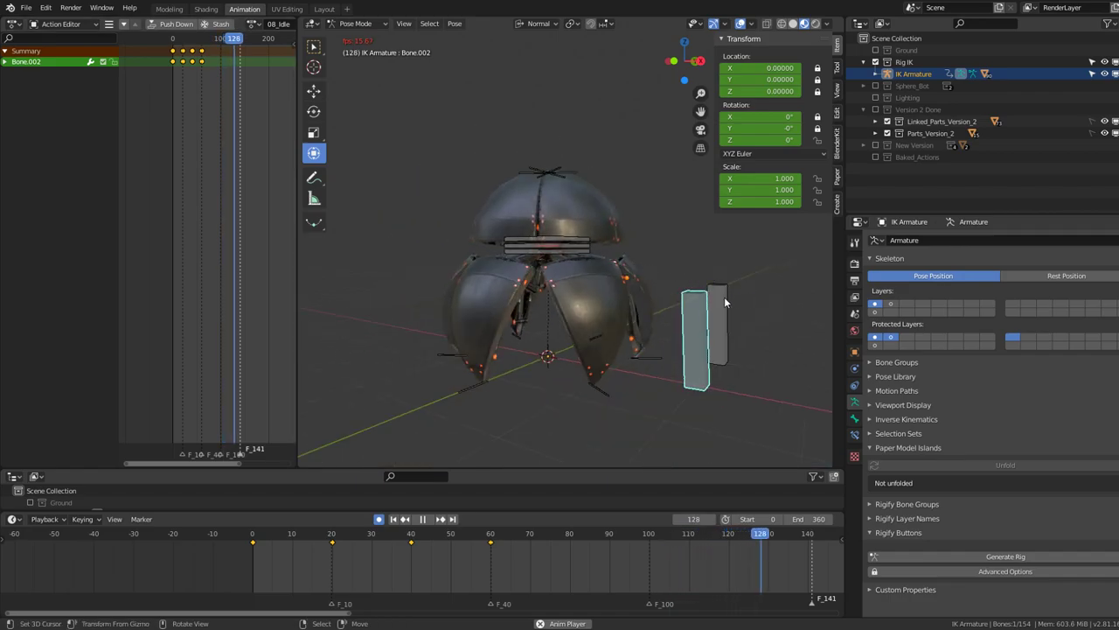
Set the interpolation of Bone.003's keyframes
key("t")
left_click(192, 129)
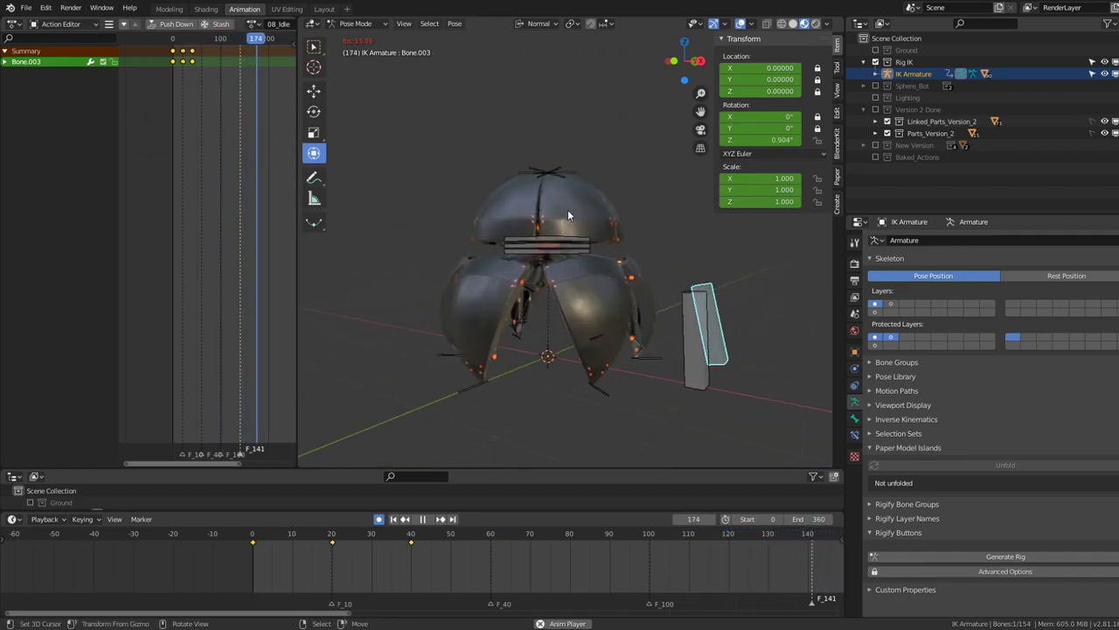
scroll(558, 219, "up", 3)
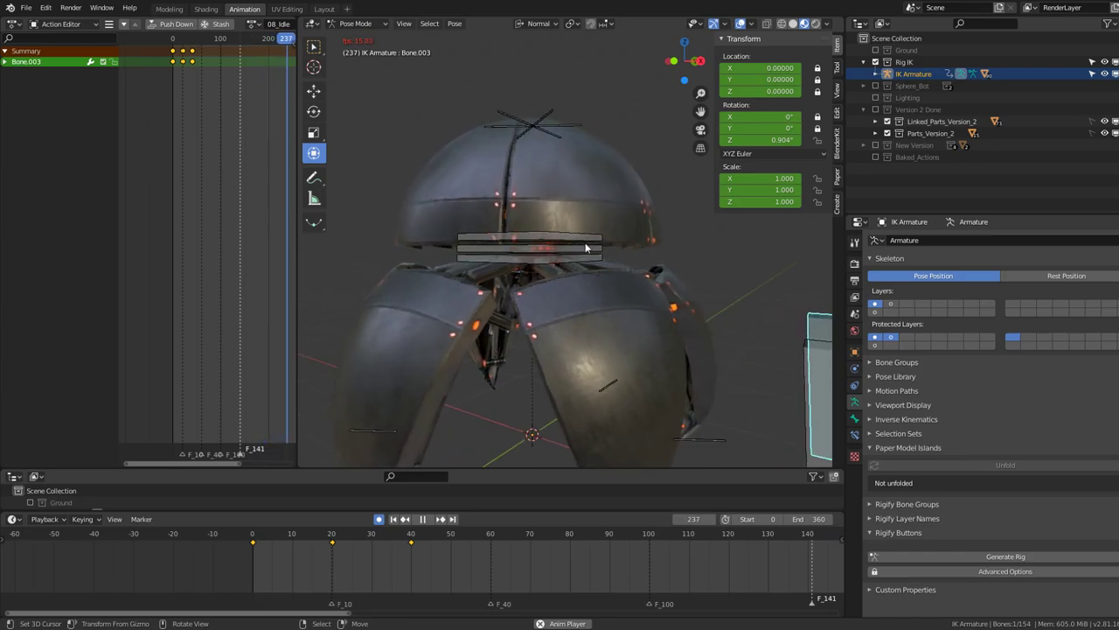
scroll(585, 249, "down", 4)
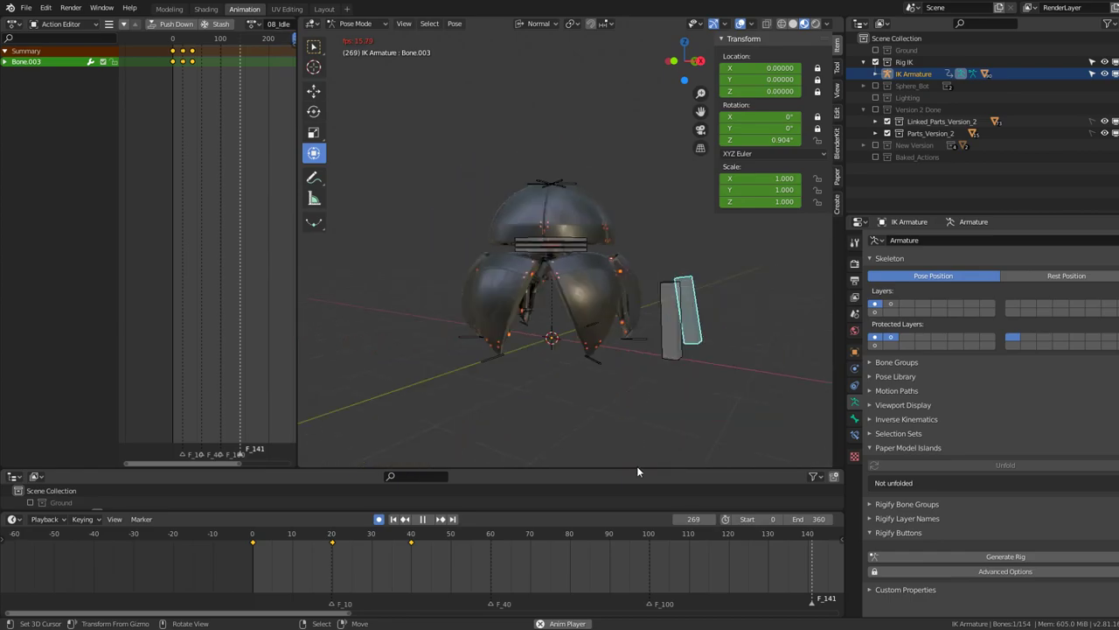
Review the looping playback in the Timeline, stop at frame 39 and select Bone.003
scroll(633, 534, "down", 3)
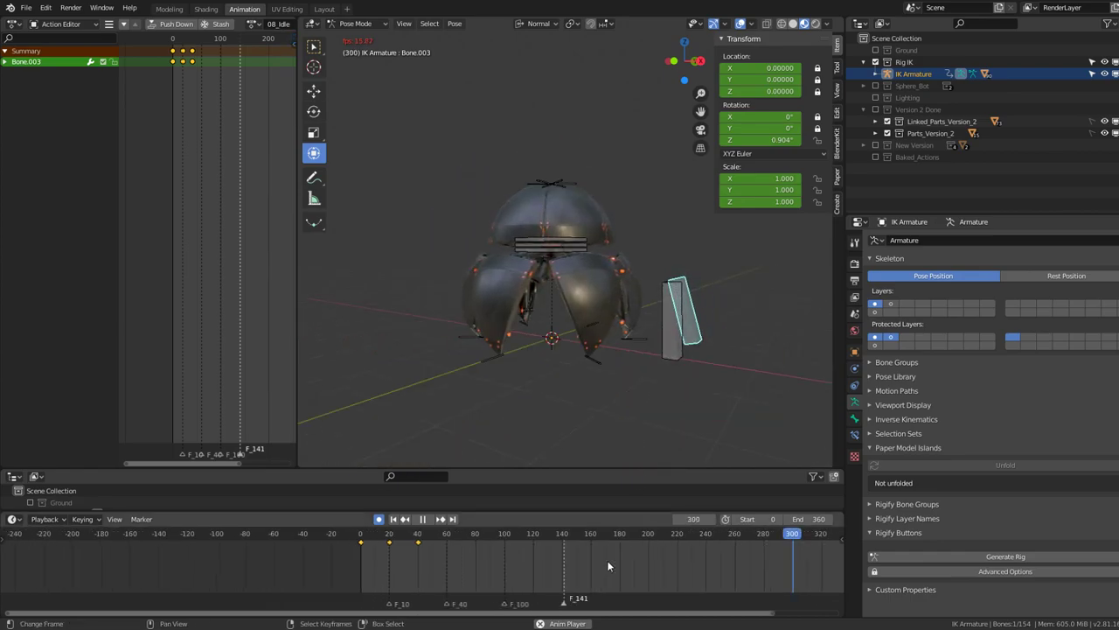
middle_click_drag(609, 553, 323, 560)
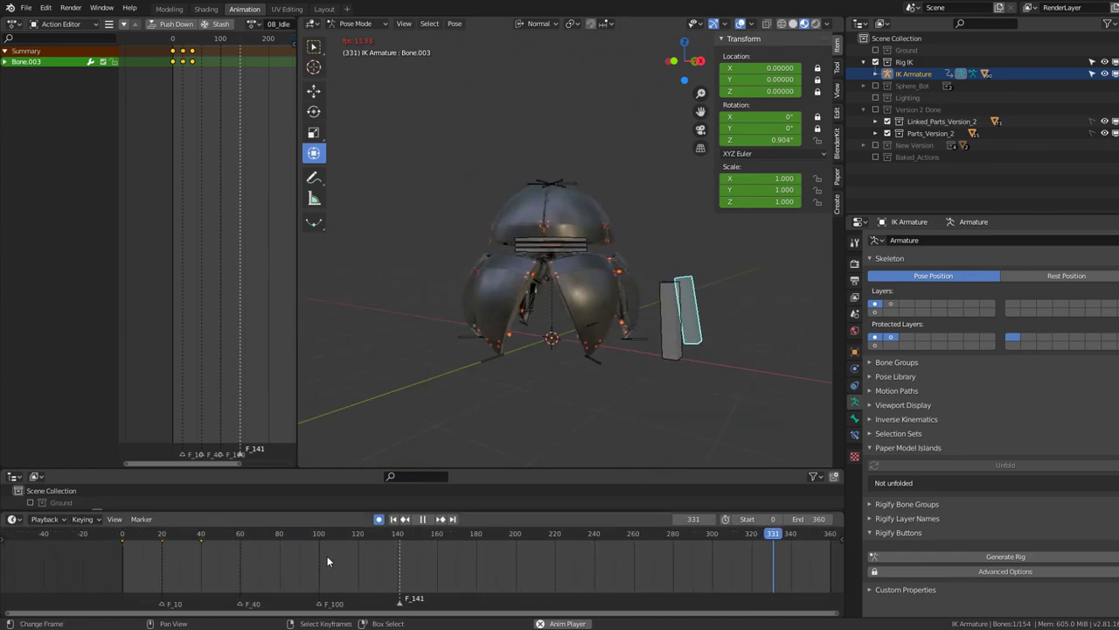
scroll(333, 548, "down", 3)
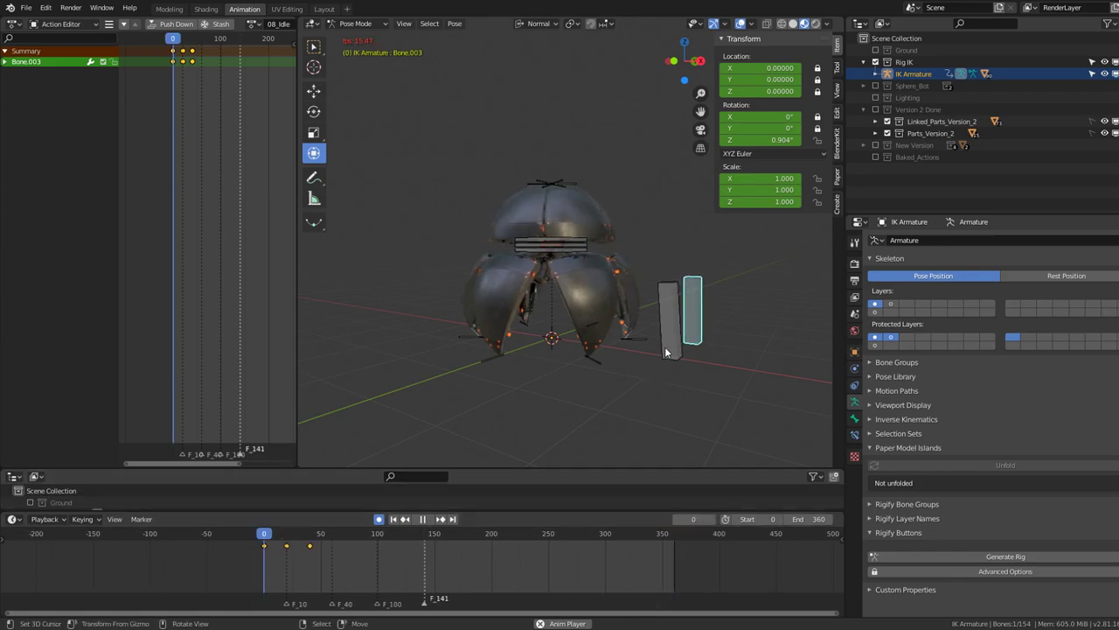
scroll(470, 569, "up", 3)
scroll(452, 557, "up", 3)
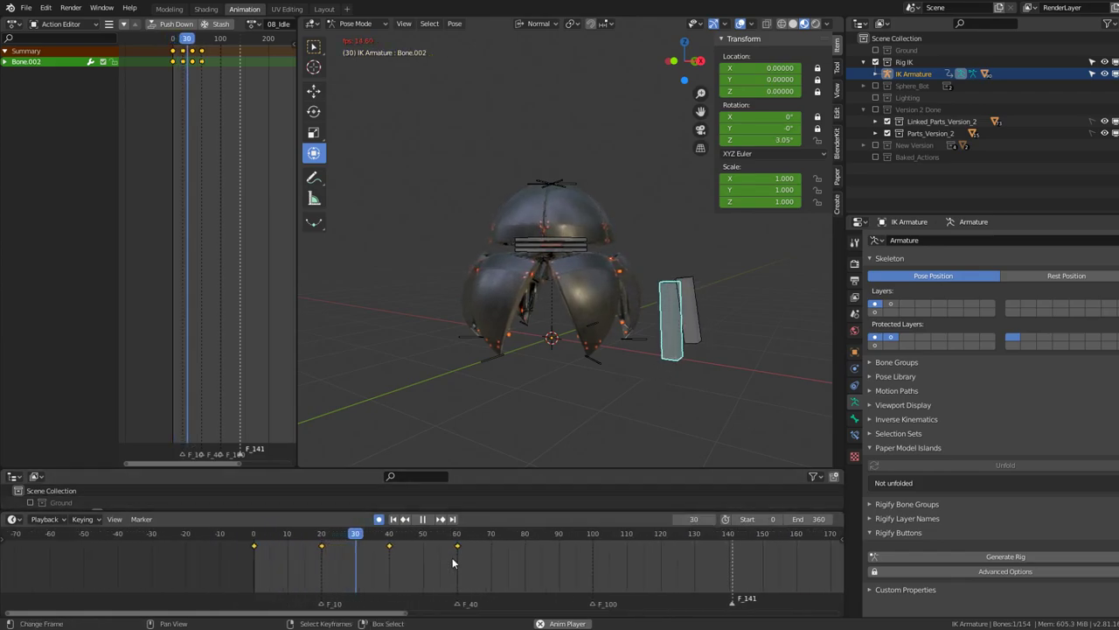
key("space")
left_click(669, 319)
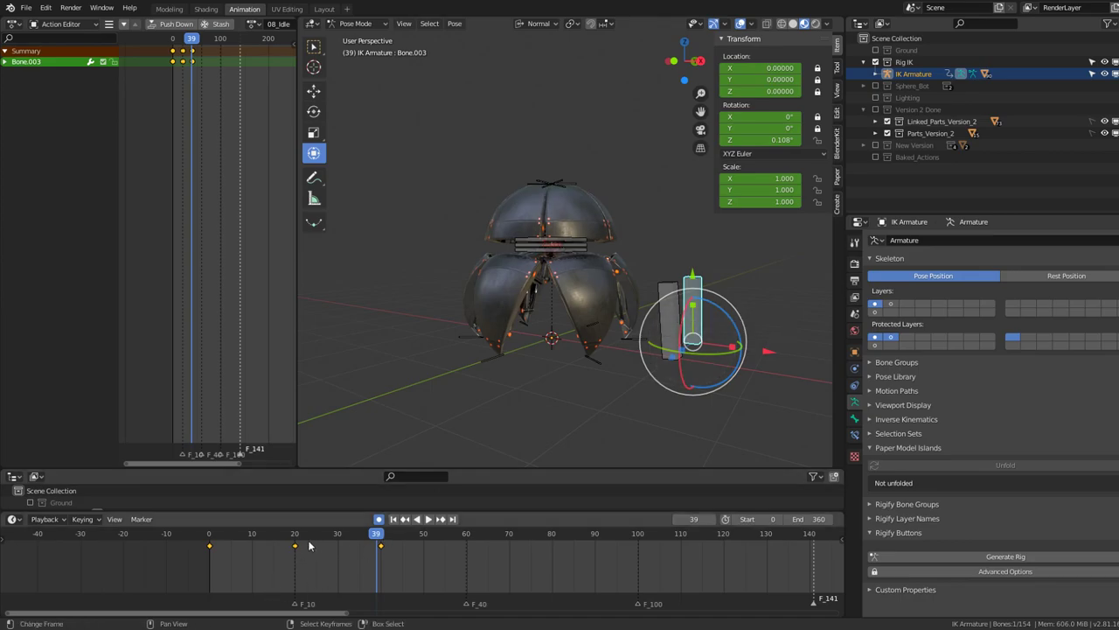
Slide the selected keyframe later and add front panel bone Bone.002 to the selection
key("g")
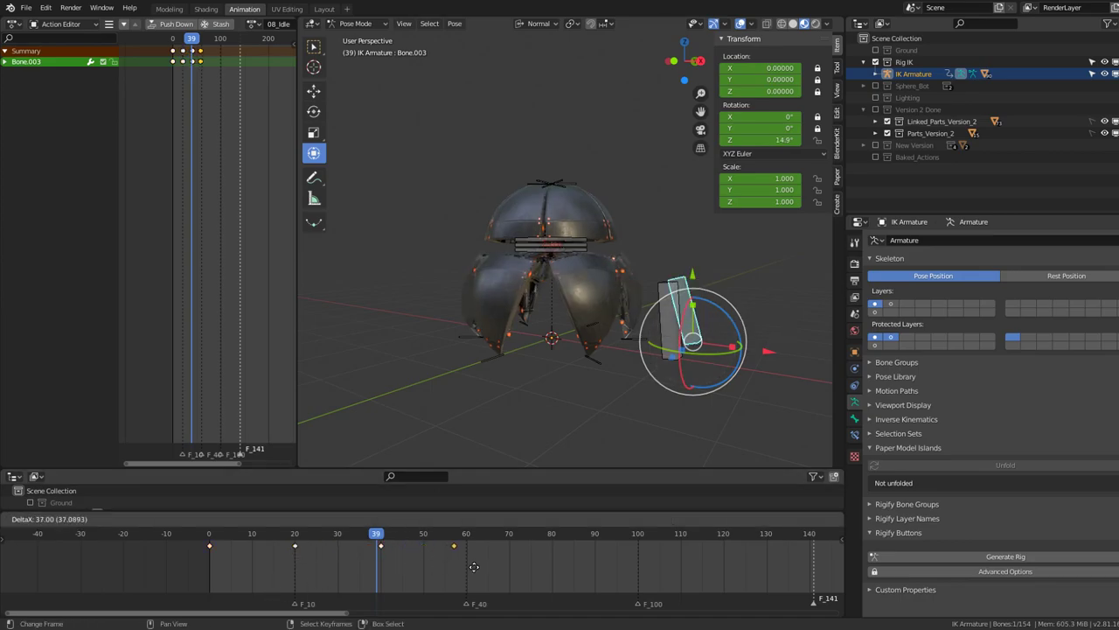
left_click(477, 571)
left_click(669, 317, "shift")
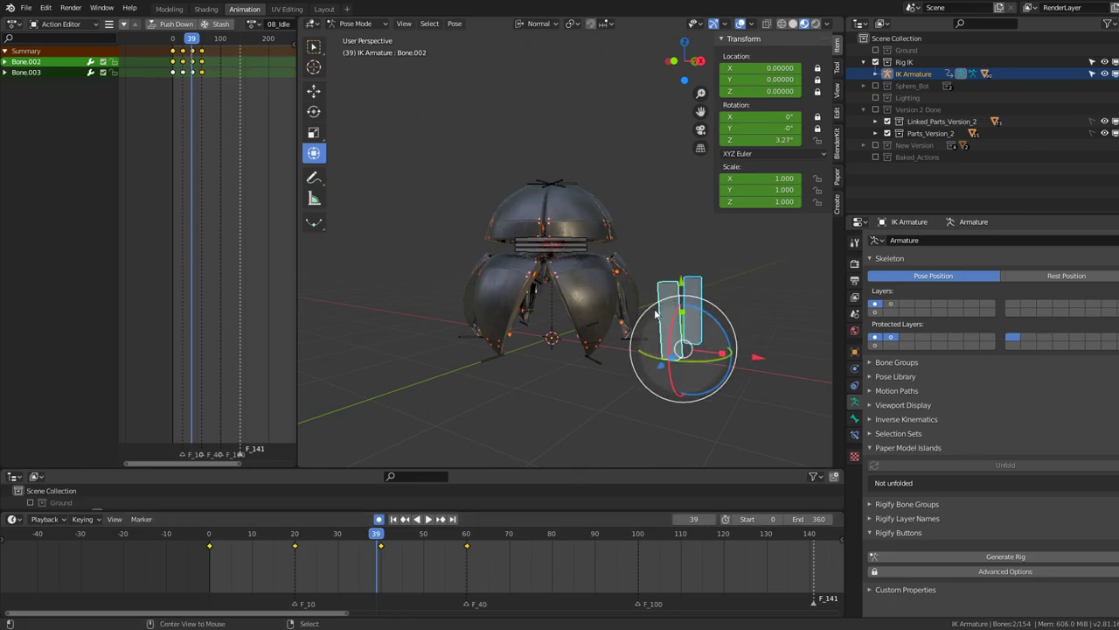
Replay the animation from the start, then stop it for keyframe editing
key("space")
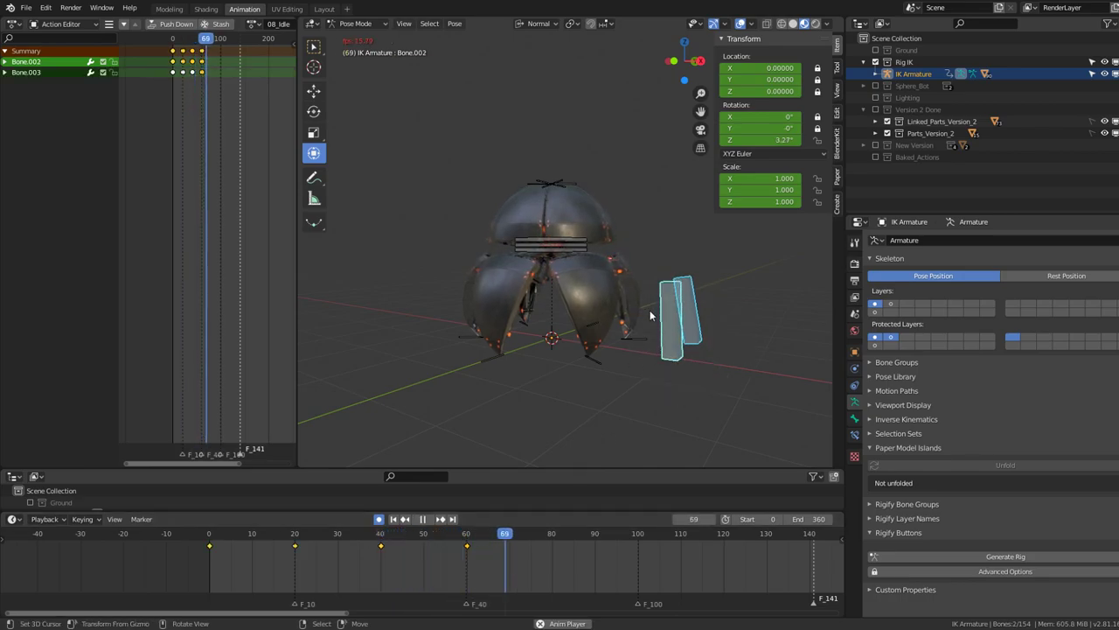
left_click(210, 584)
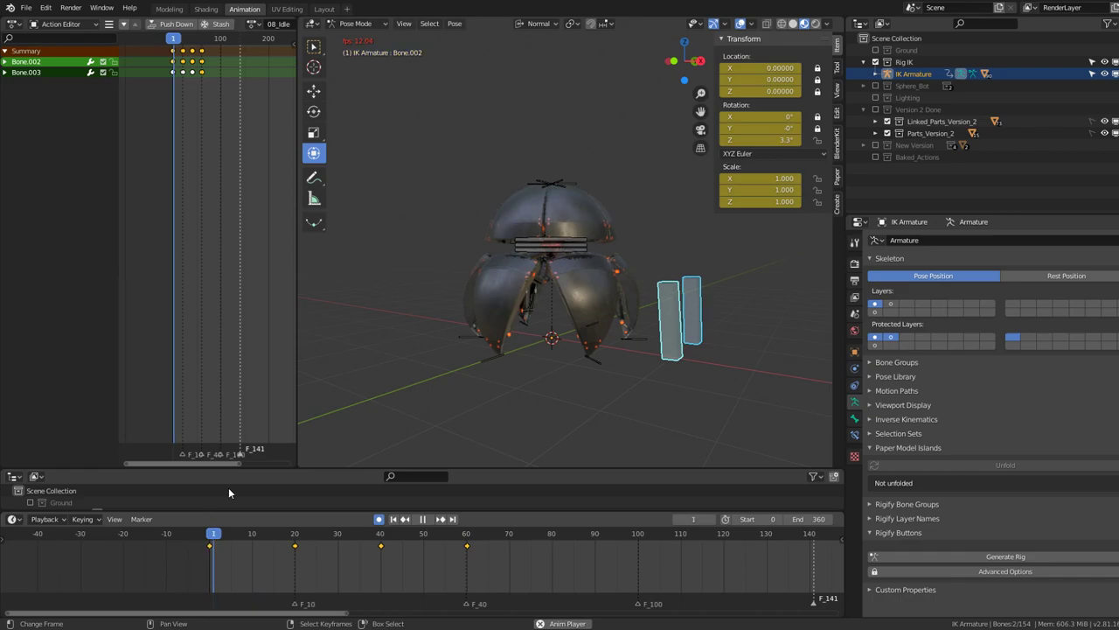
scroll(441, 258, "up", 2)
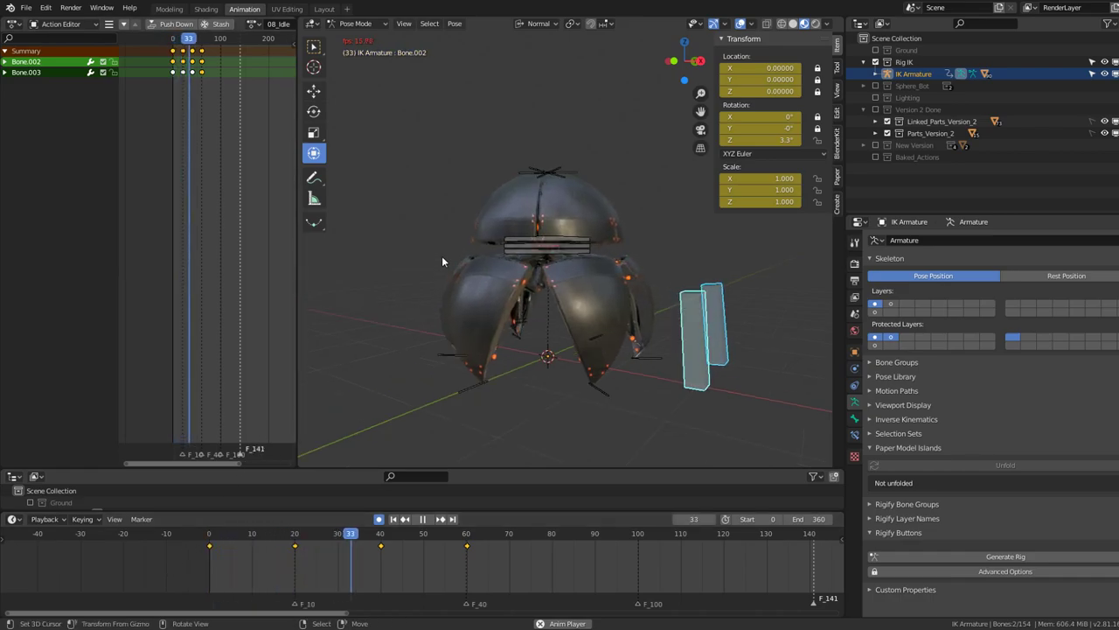
scroll(440, 256, "up", 2)
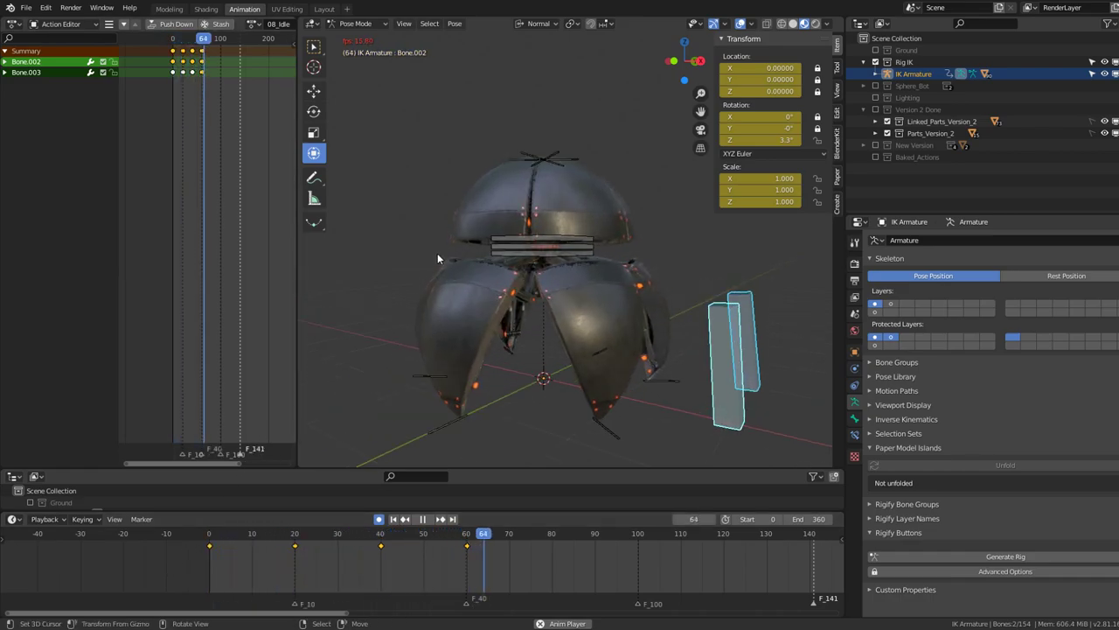
key("space")
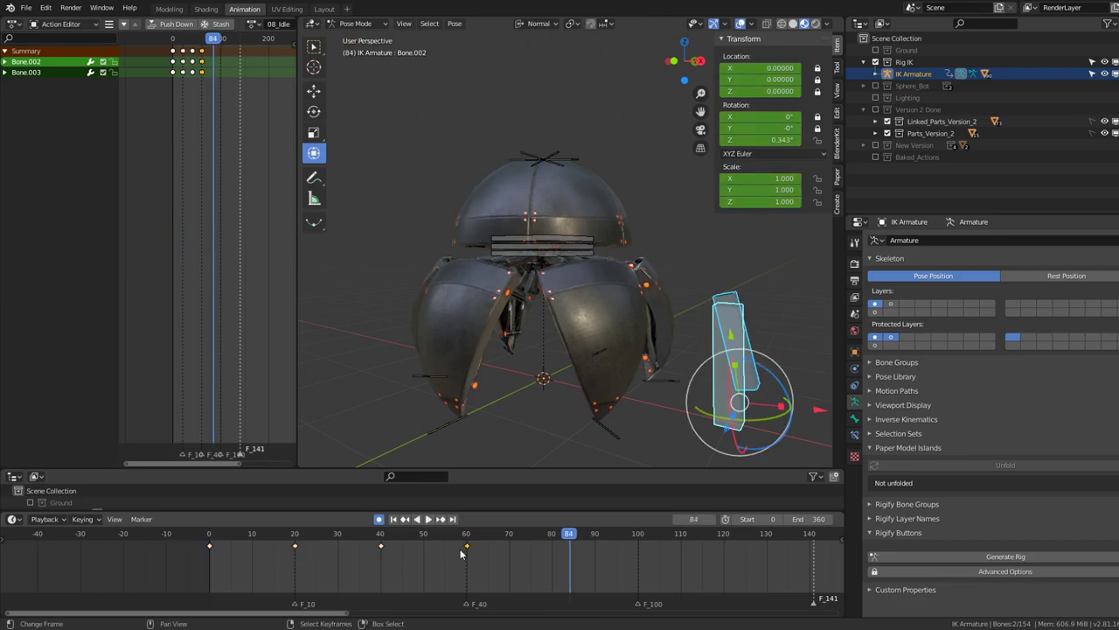
Box-select the keyframes near frame 60 and move them 40 frames later
key("b")
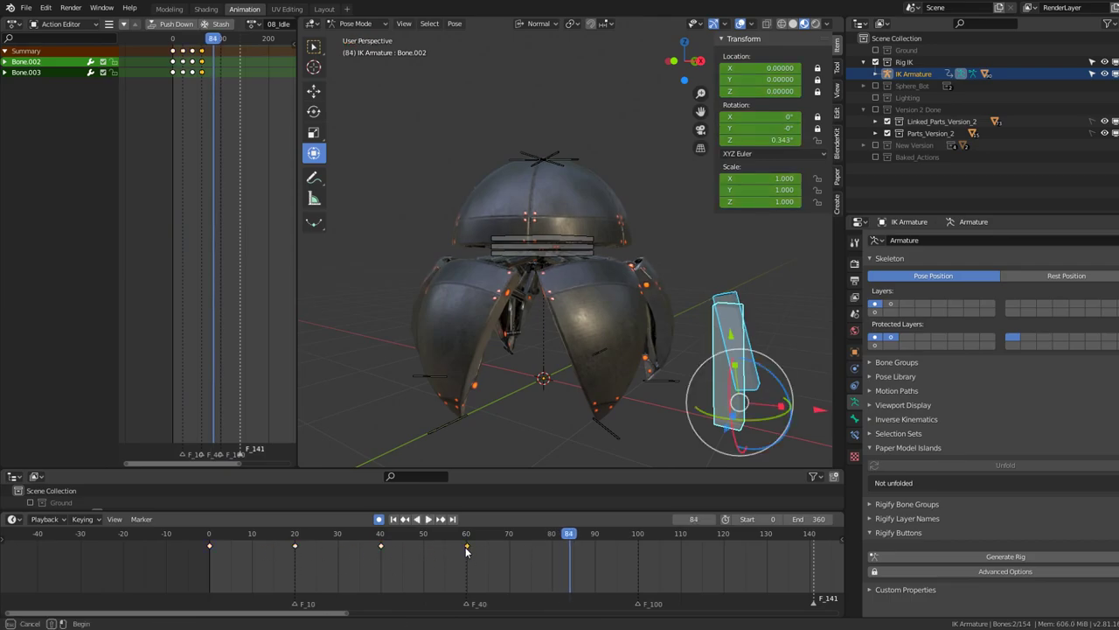
left_click(466, 547)
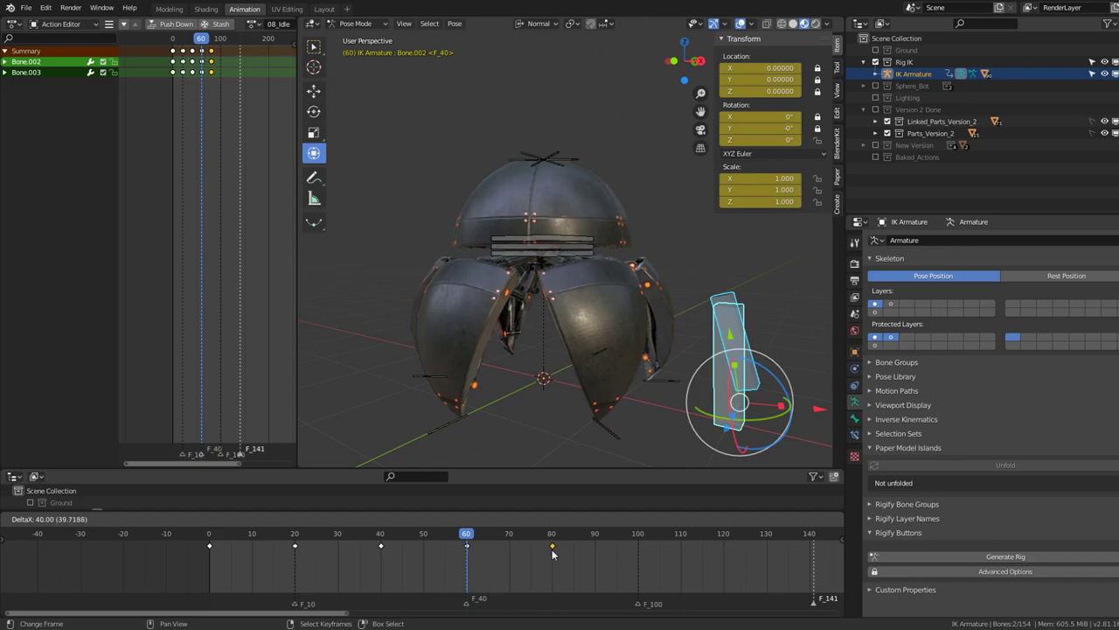
left_click(552, 549)
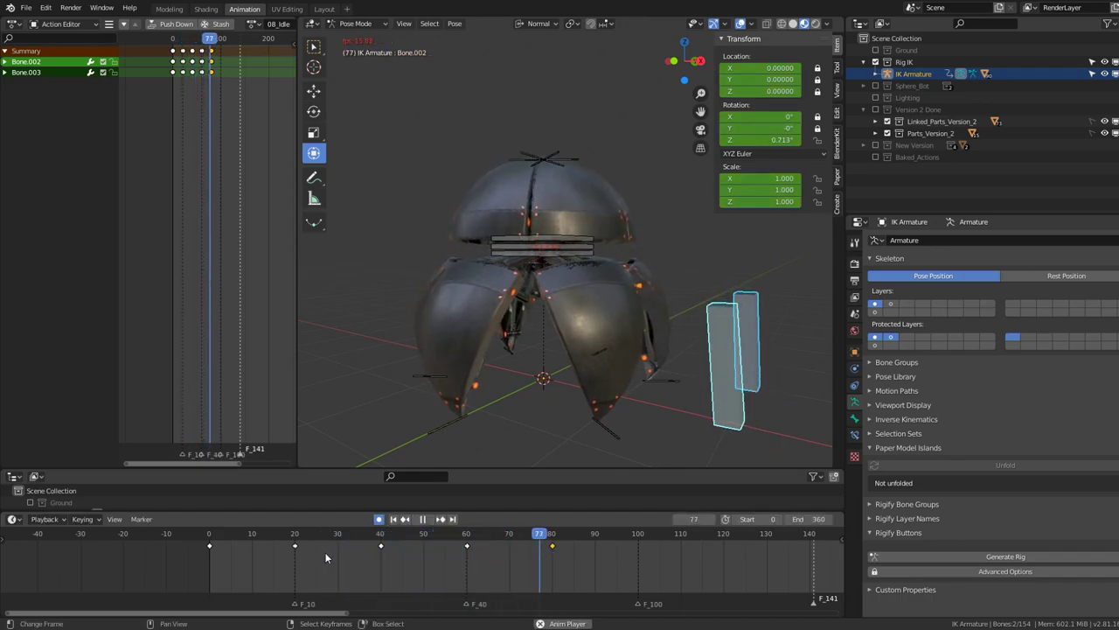
Select Bone.002 and Bone.003 in turn during playback, ending with both panel bones selected
left_click(746, 407)
left_click(752, 374)
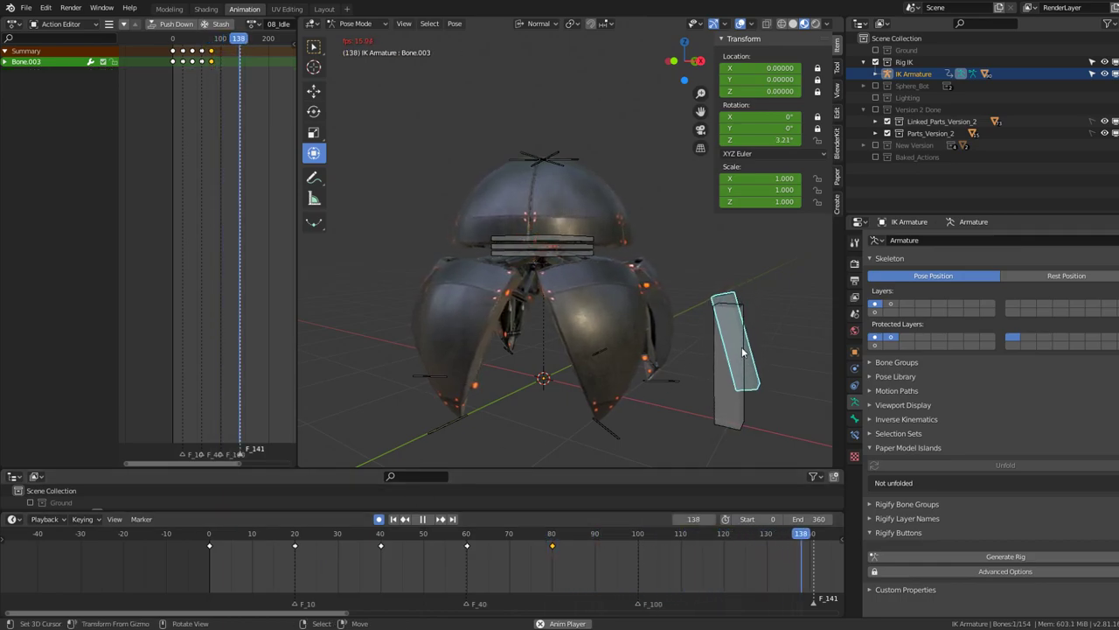
scroll(610, 556, "down", 3)
left_click(754, 385)
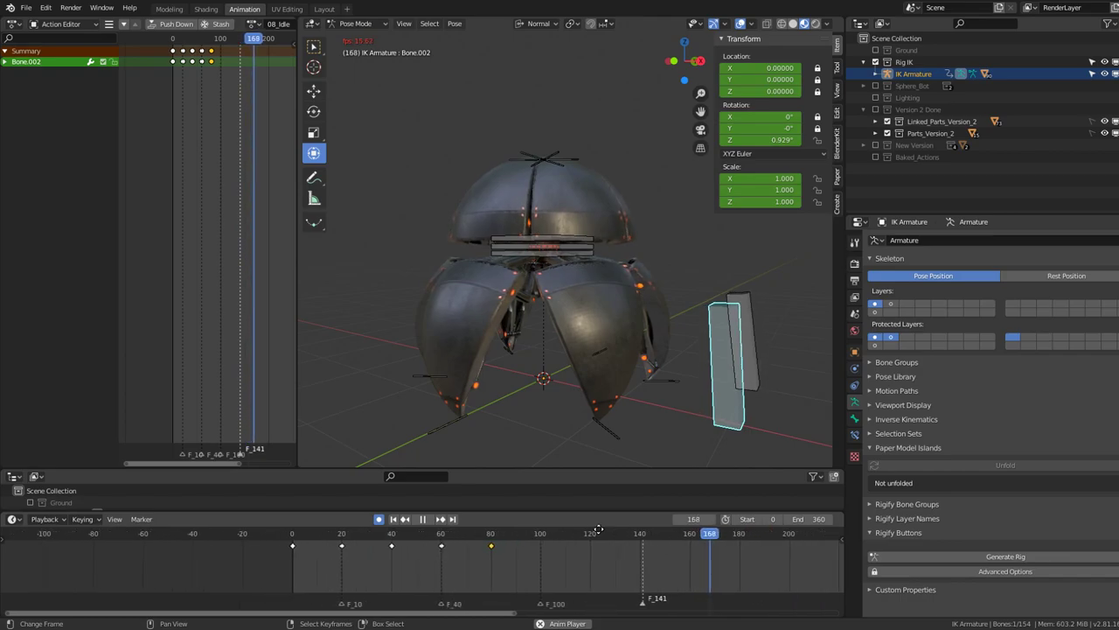
left_click(729, 316)
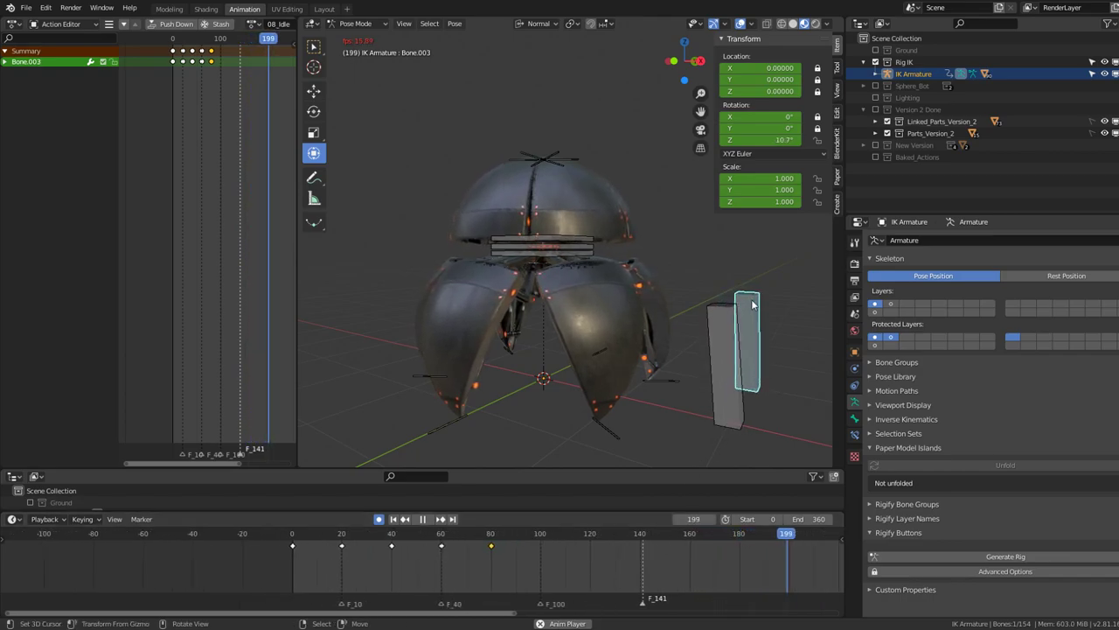
scroll(262, 274, "left", 1, "ctrl")
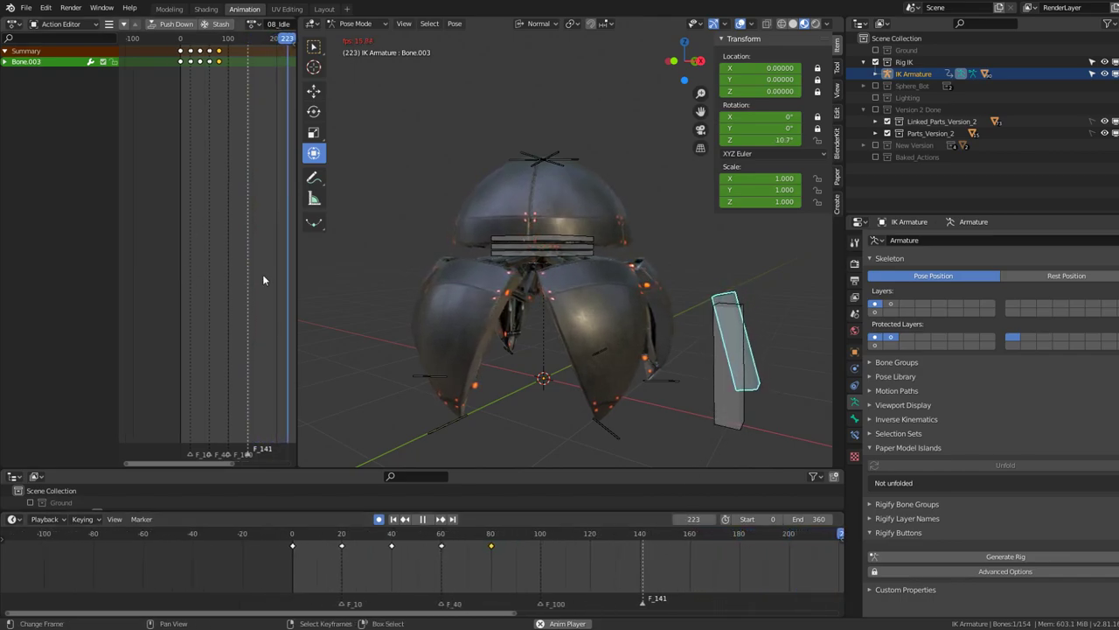
left_click(717, 309)
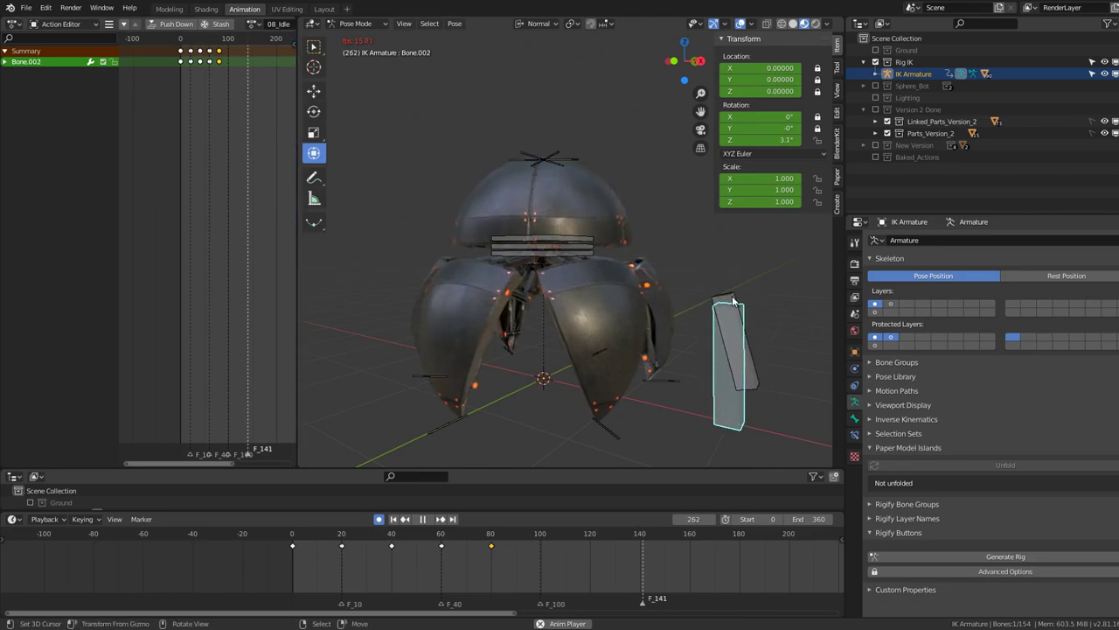
left_click(734, 302, "shift")
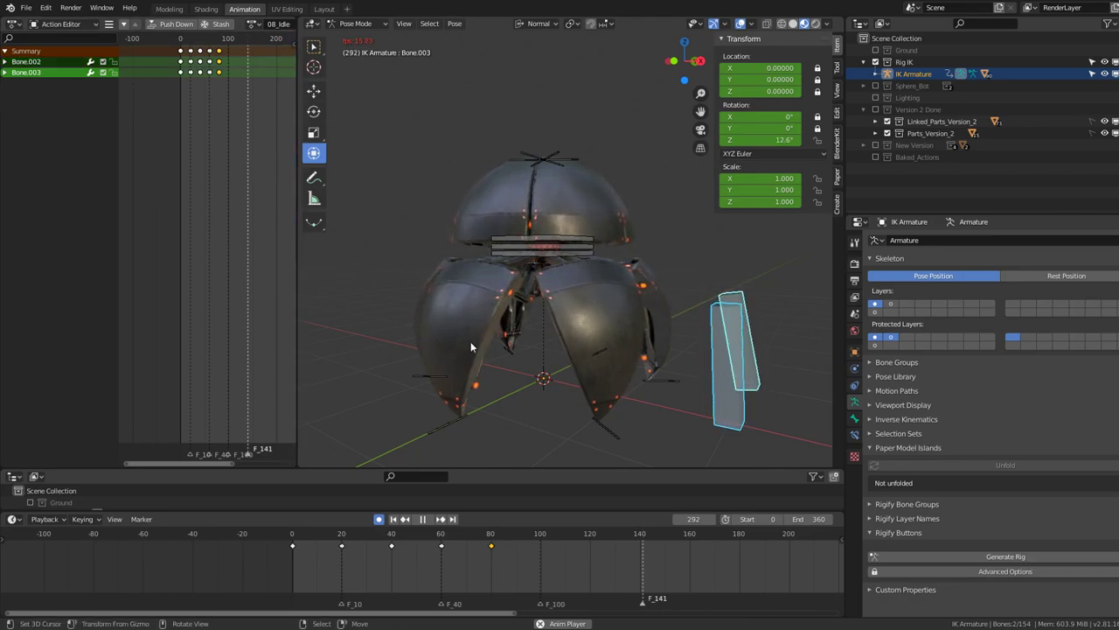
Zoom and orbit around the robot to check the sway, then stop at frame 0
scroll(680, 539, "down", 3)
scroll(698, 552, "down", 2)
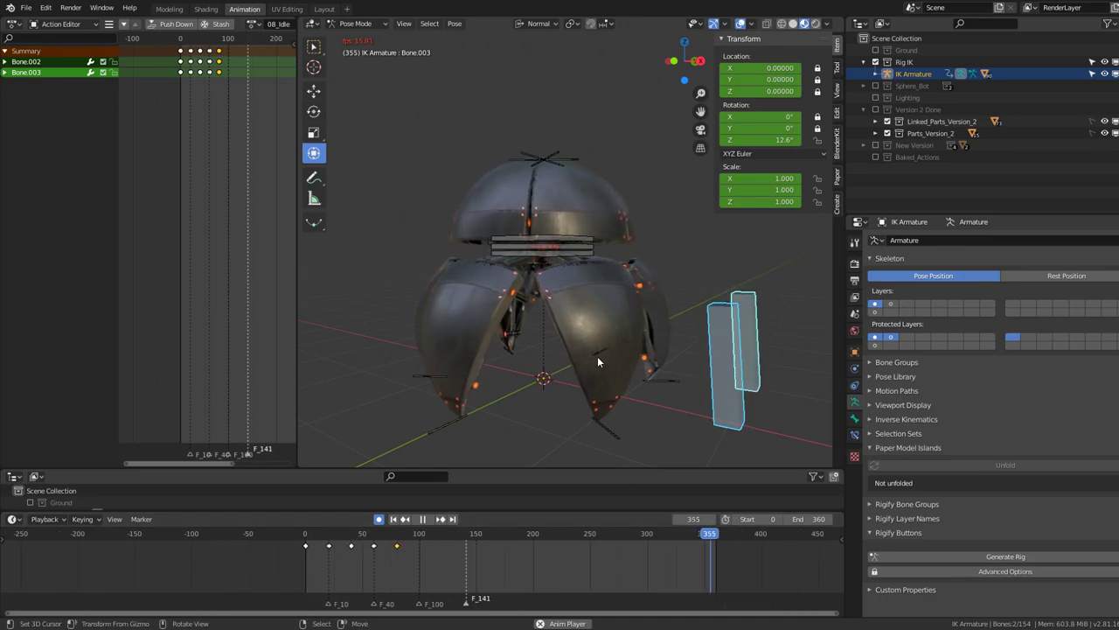
scroll(574, 276, "up", 3)
scroll(574, 276, "up", 2)
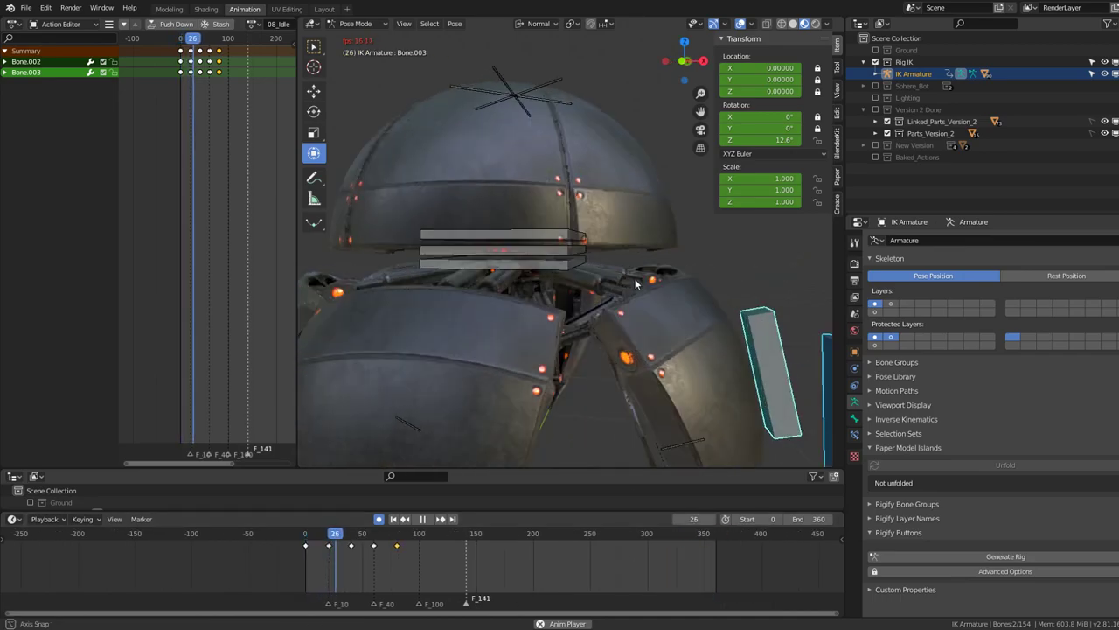
scroll(638, 282, "up", 2)
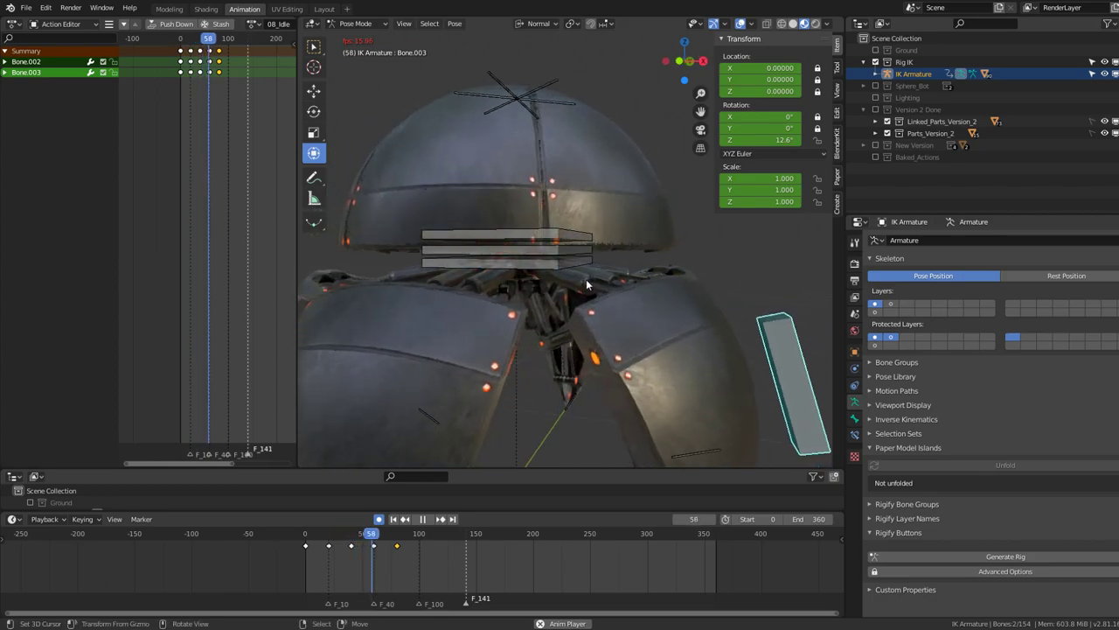
mouse_move(585, 282)
middle_mouse_down()
mouse_move(598, 300)
mouse_move(569, 326)
middle_mouse_up()
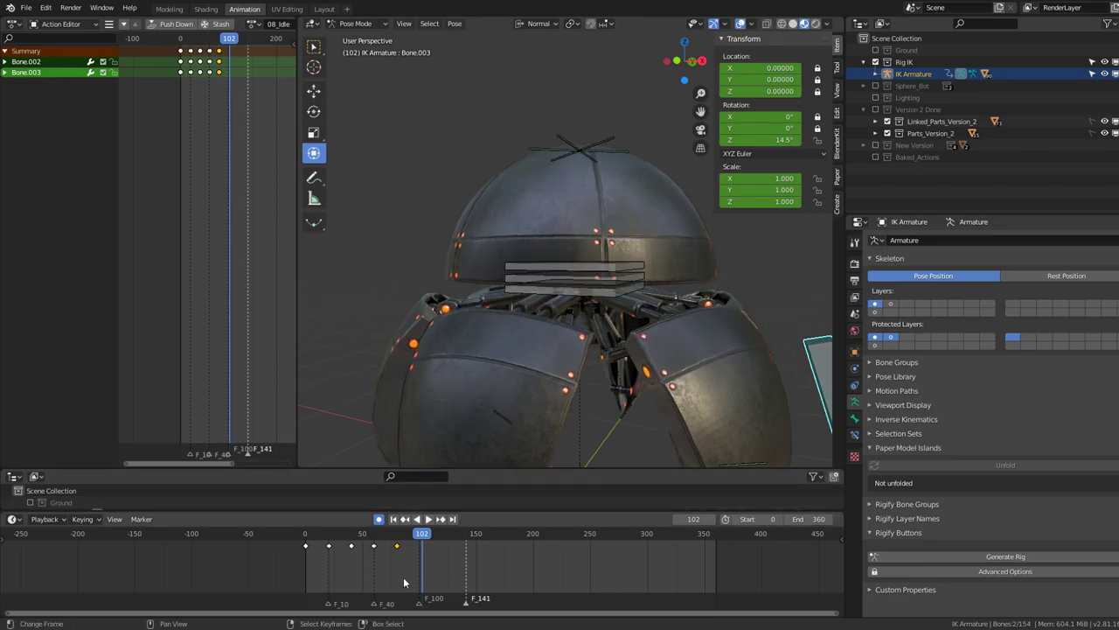
left_click(386, 560)
key("Escape")
Select the Body and Body_Down bones, cancelling the accidental moves
scroll(612, 315, "up", 2)
left_click(617, 311)
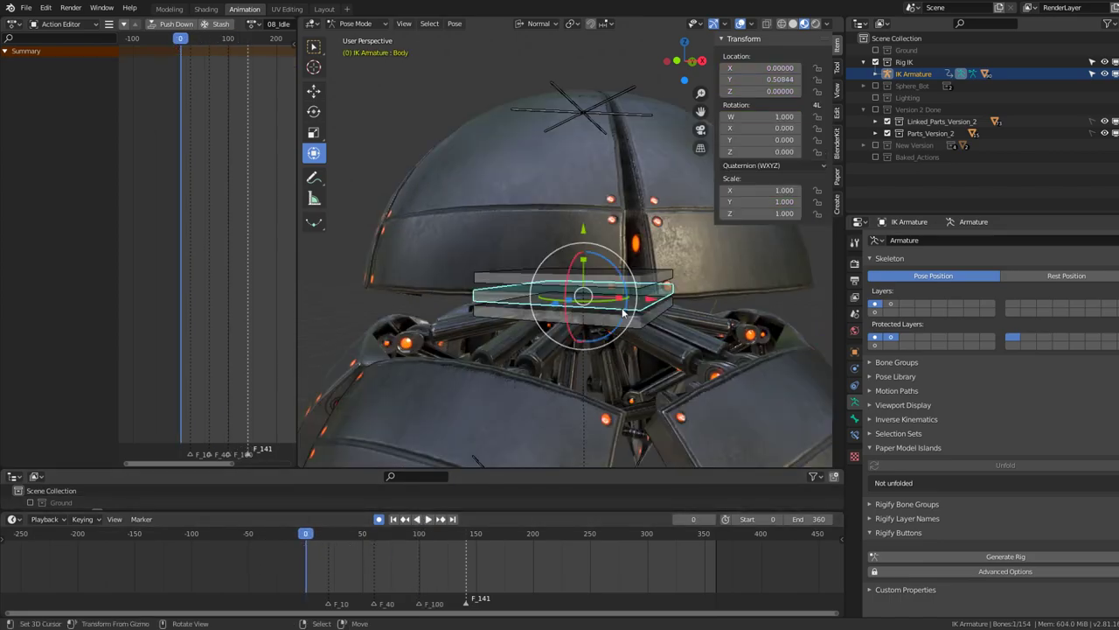
key("g")
key("Escape")
middle_click_drag(622, 316, 603, 319)
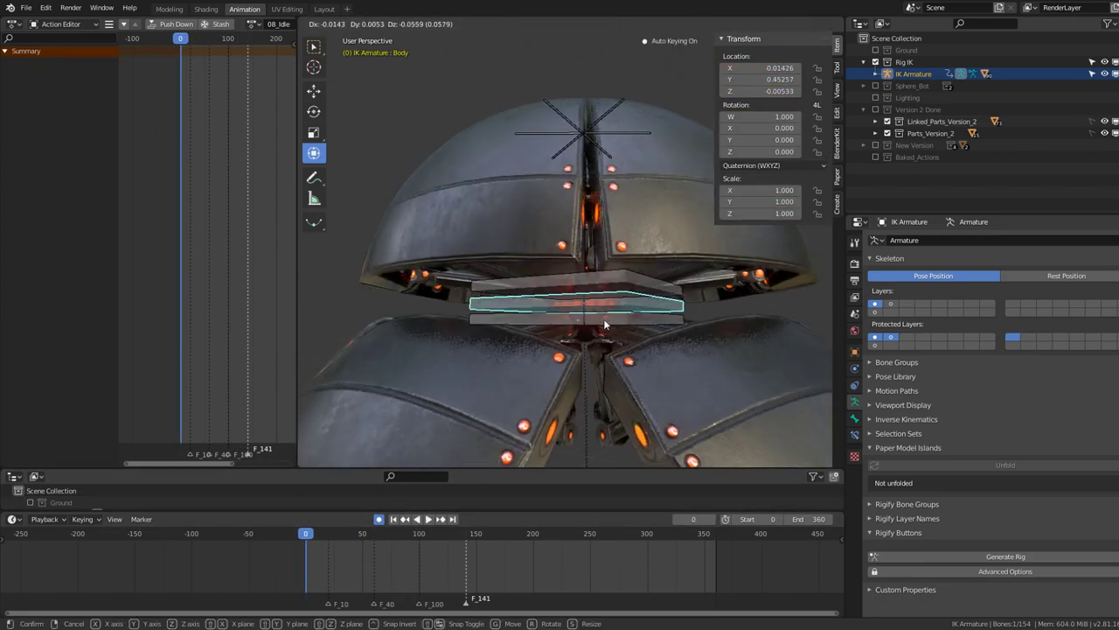
left_click(603, 319)
key("g")
key("Escape")
Key Body_Up's rest pose at frame 0 and copy that key to frame 40
left_click(612, 278)
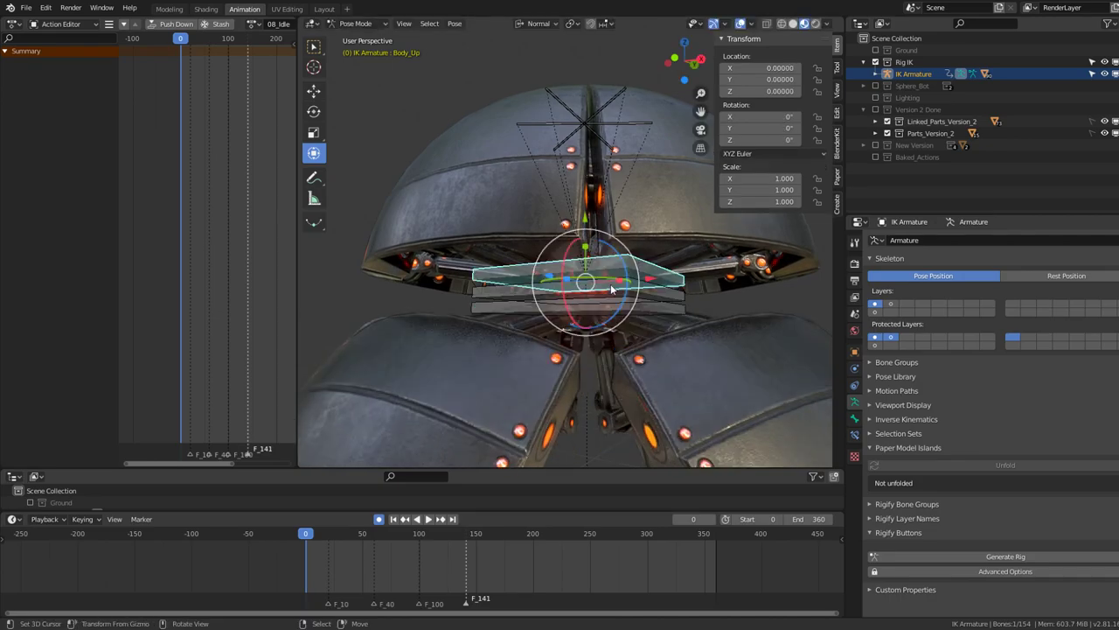
left_click(585, 223)
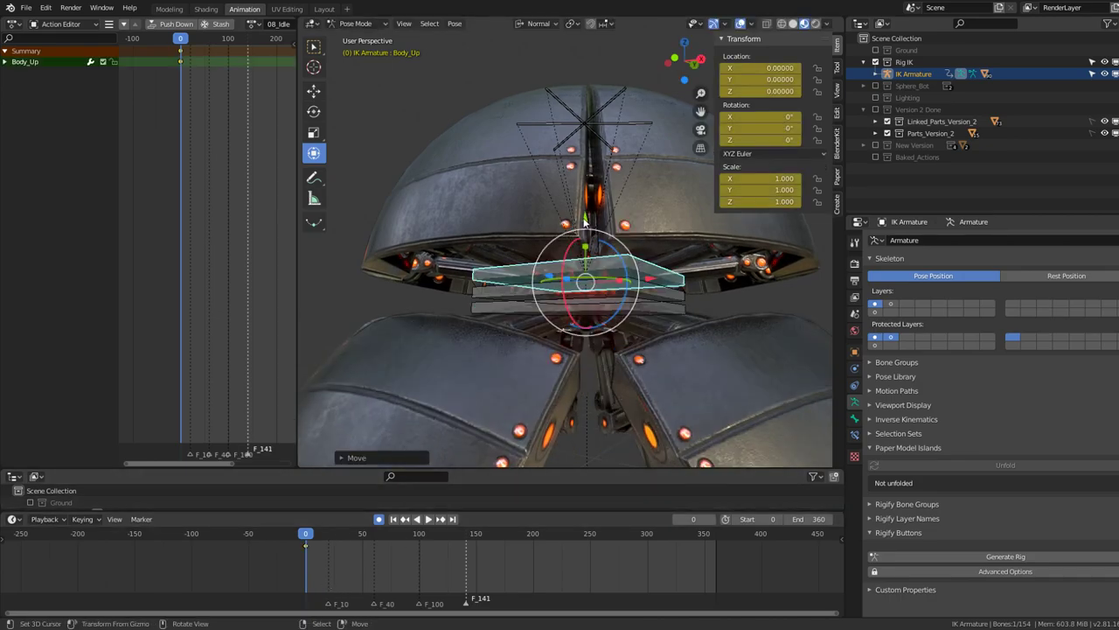
middle_click_drag(394, 564, 515, 571)
scroll(498, 564, "up", 2)
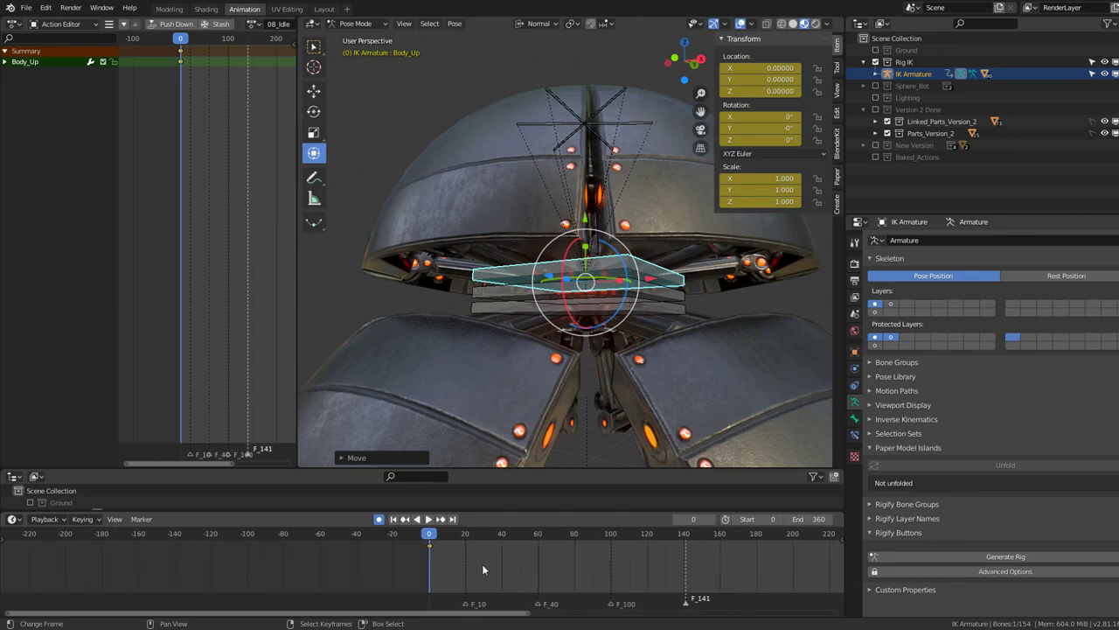
scroll(480, 564, "up", 1)
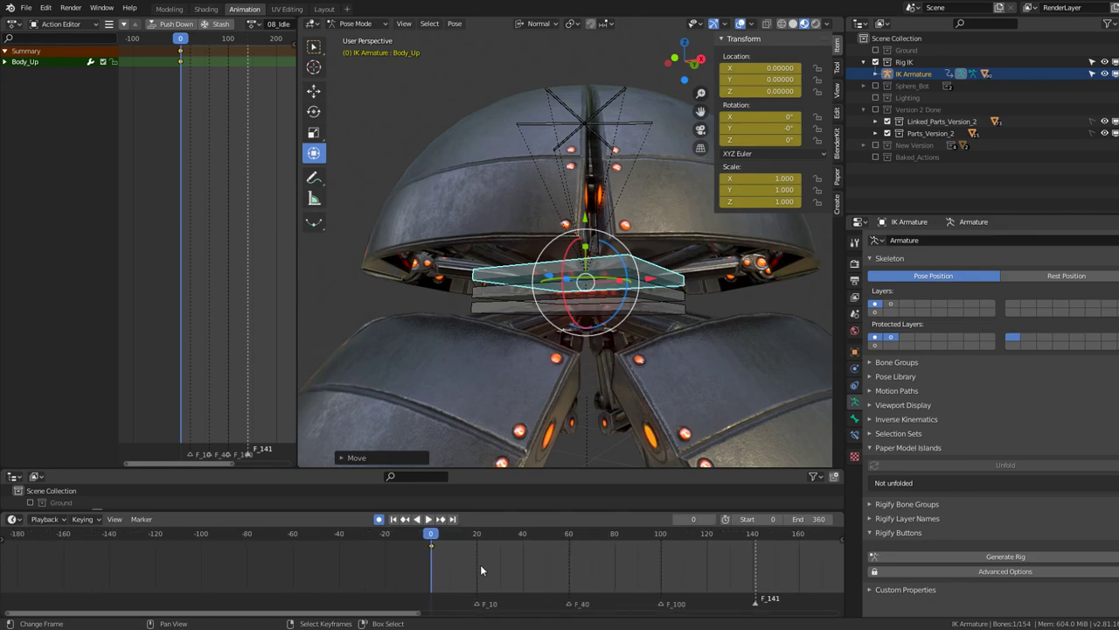
left_click(524, 557)
left_click(584, 223)
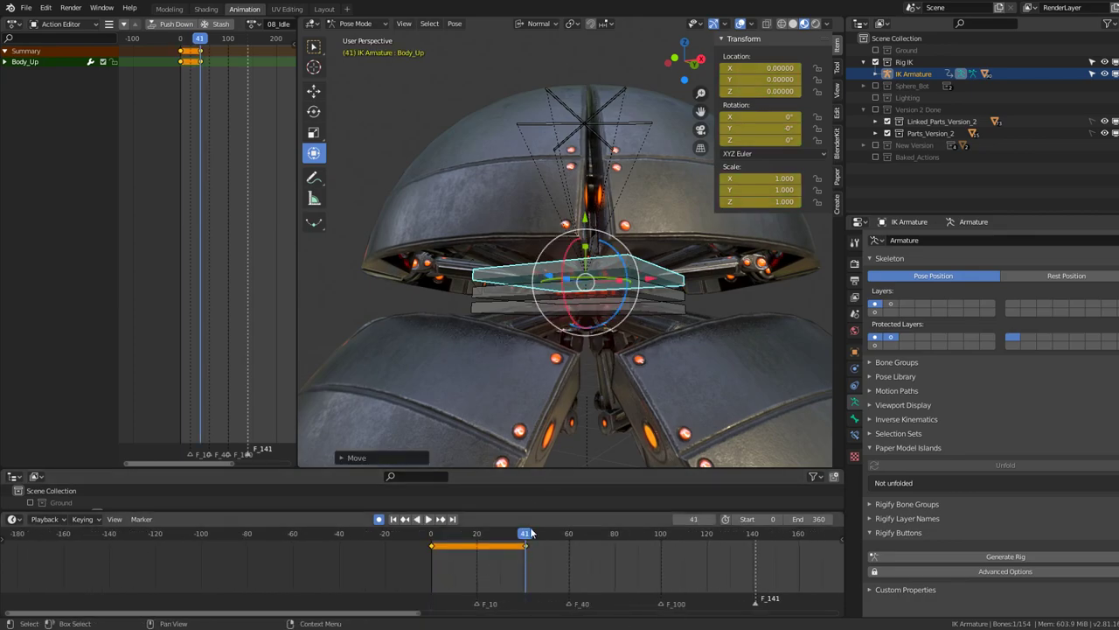
scroll(528, 547, "up", 2)
key("ctrl+z")
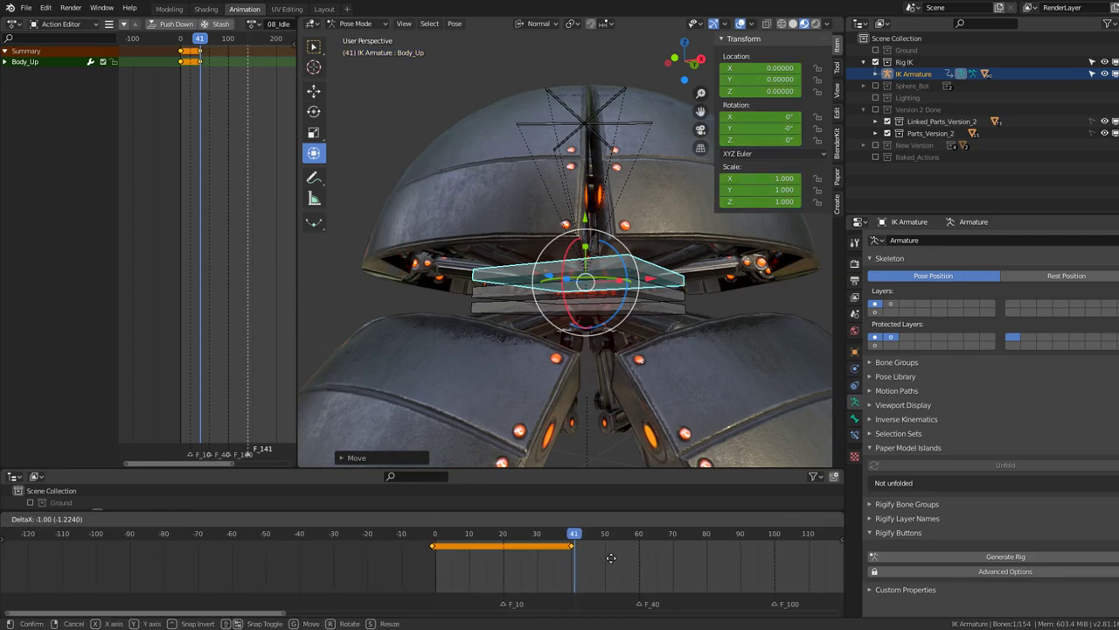
At frame 20 try moving Body_Up, cancel, then select the Body bone at frame 0
left_click(502, 557)
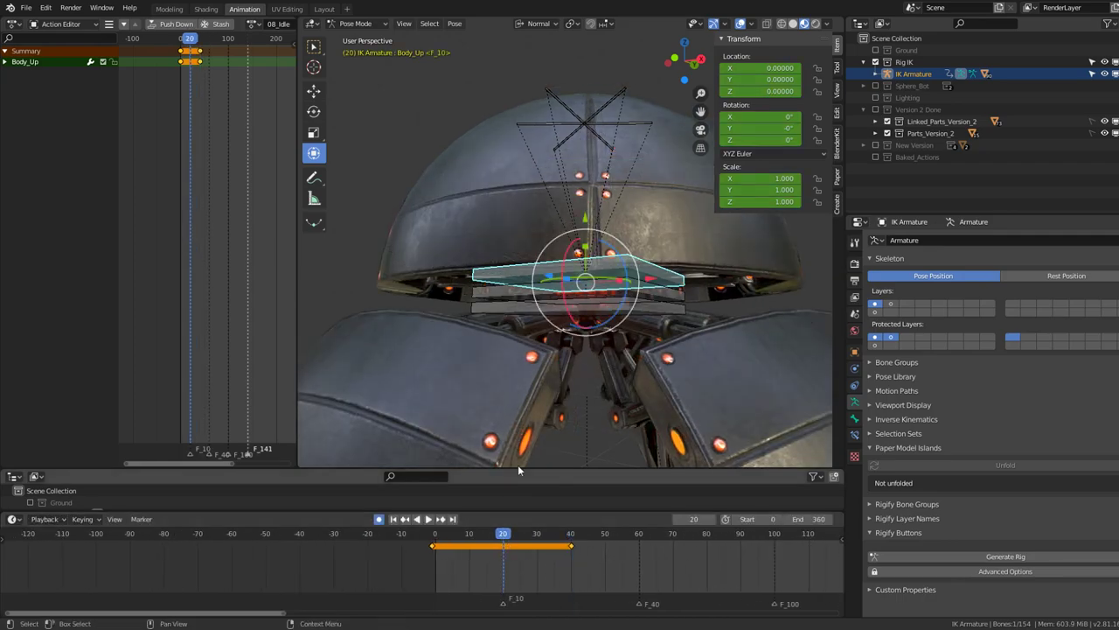
left_click_drag(578, 203, 577, 214)
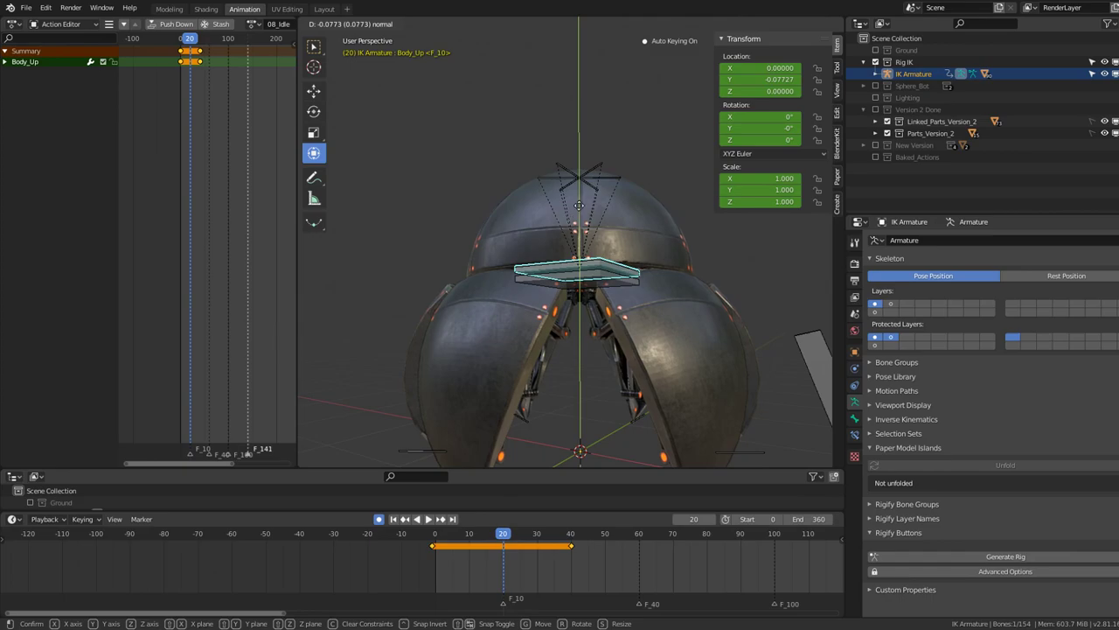
key("Escape")
scroll(647, 308, "up", 3)
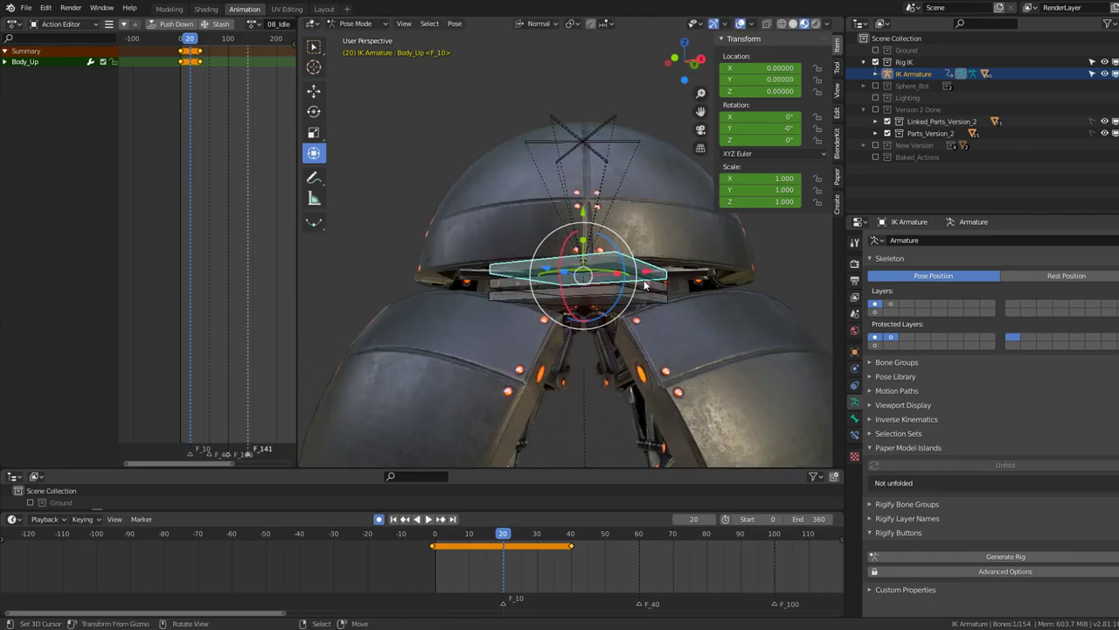
left_click(645, 284)
key("shift+Left")
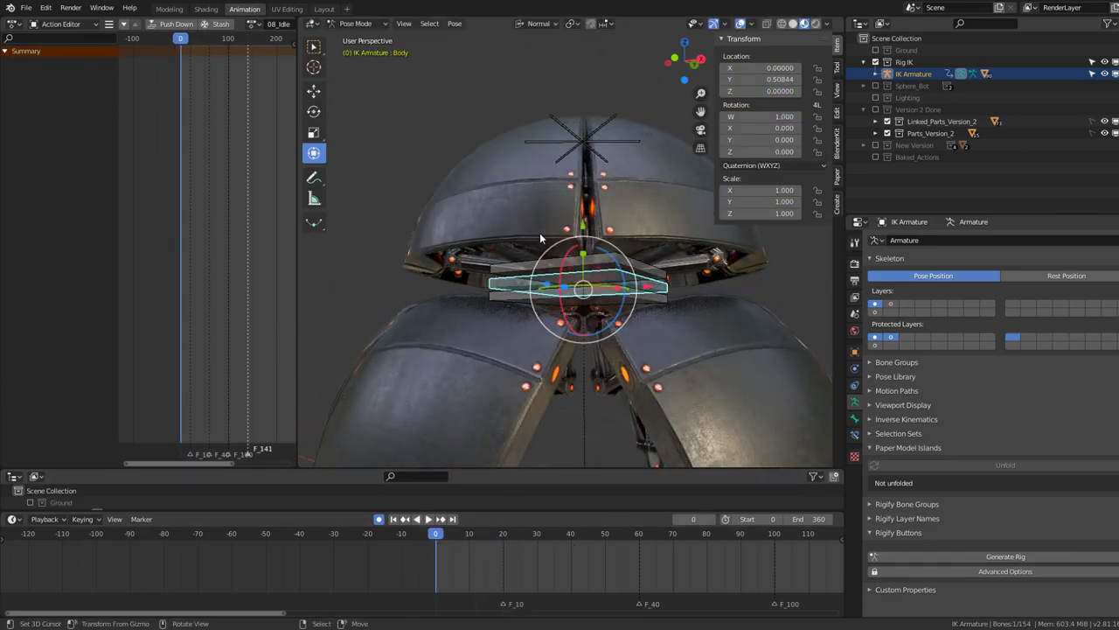
Key the Body bone's pose at frames 0 and 40
left_click_drag(586, 227, 586, 226)
key("i")
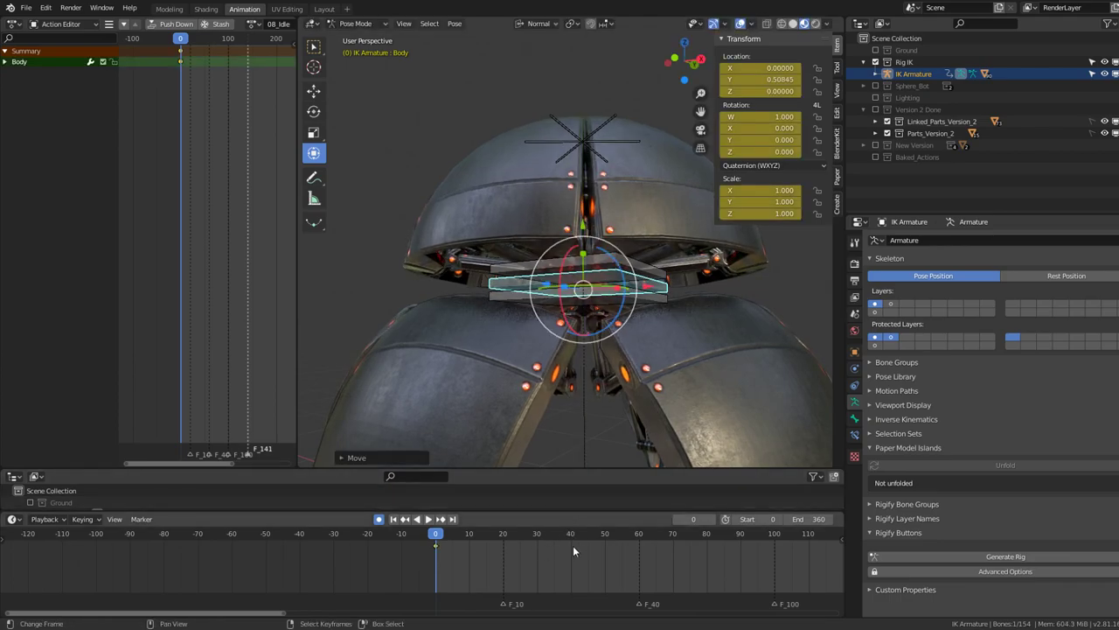
left_click(573, 548)
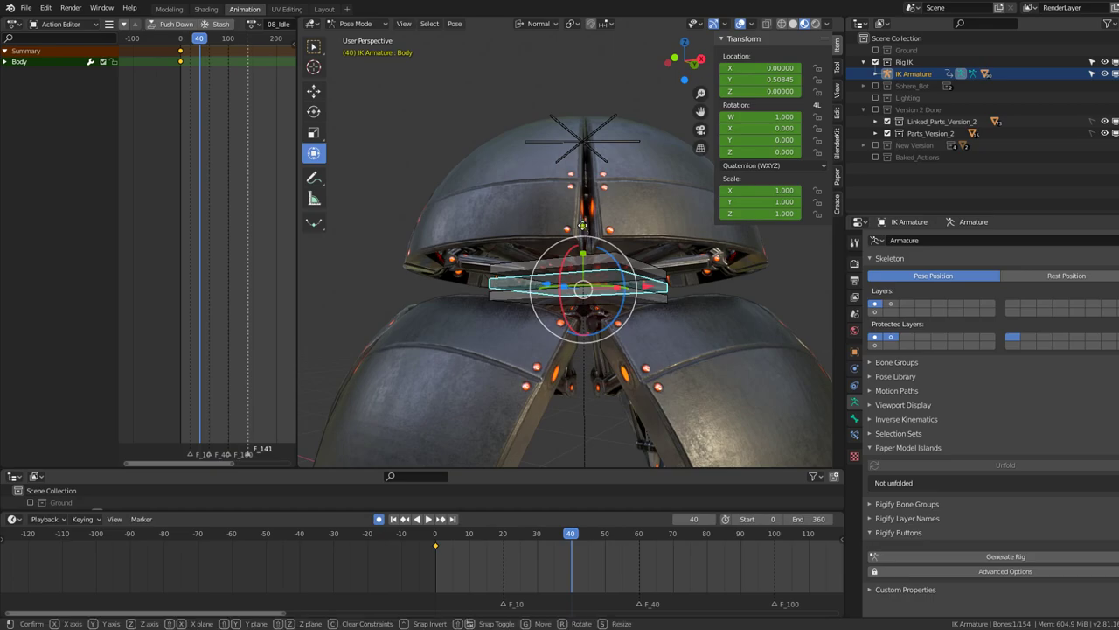
left_click(582, 226)
key("i")
Lower the Body bone along Y at frame 20, to Y location 0.426
left_click(507, 554)
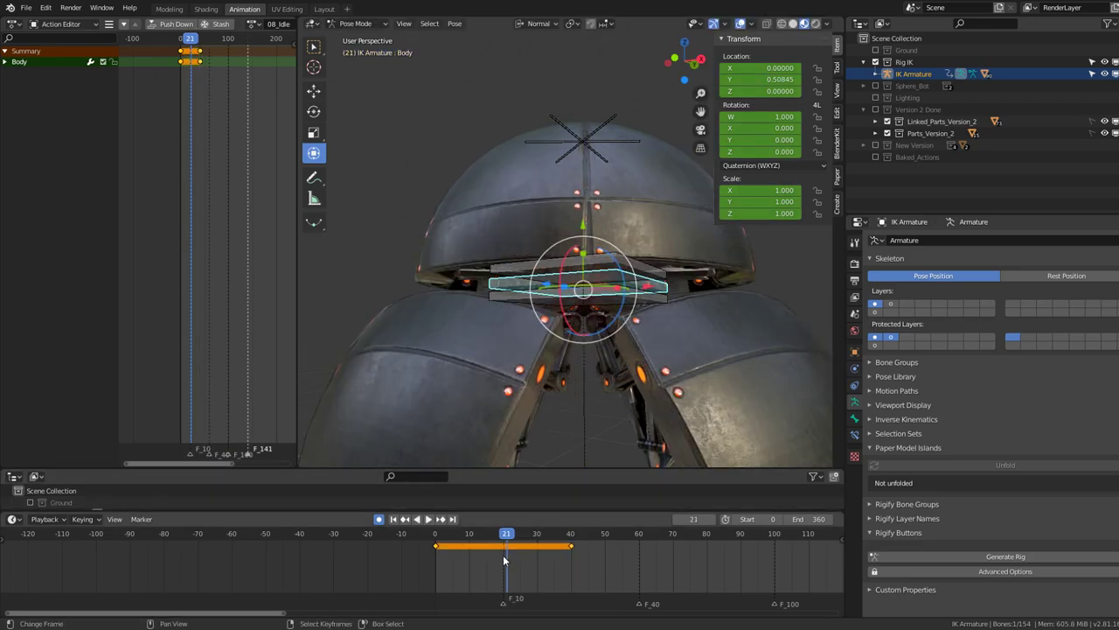
left_click(503, 555)
key("g")
key("y")
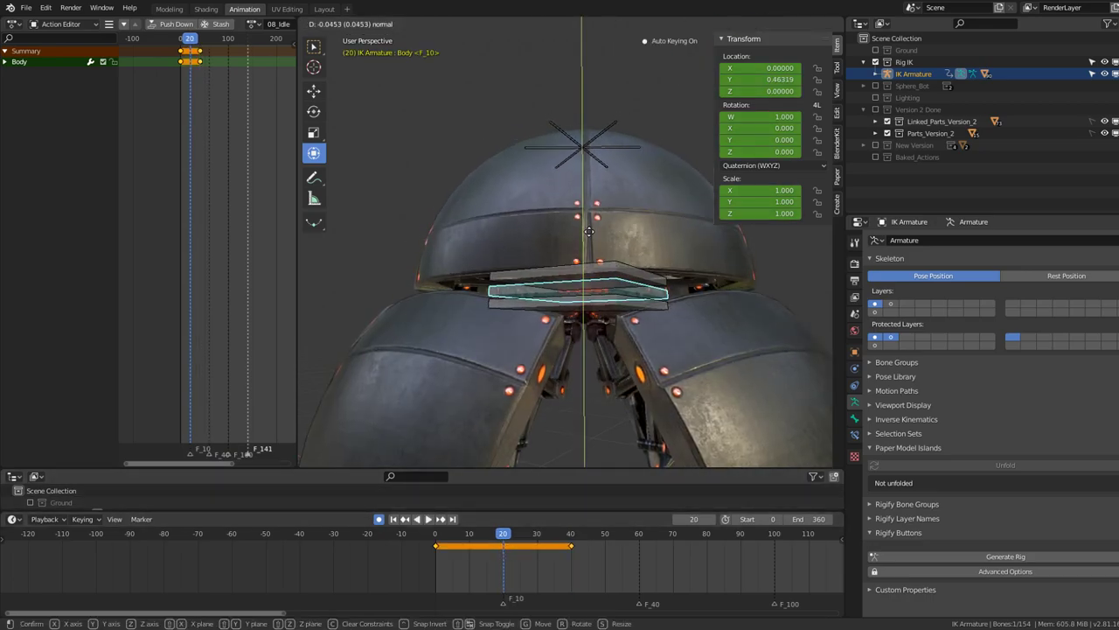
left_click(590, 236)
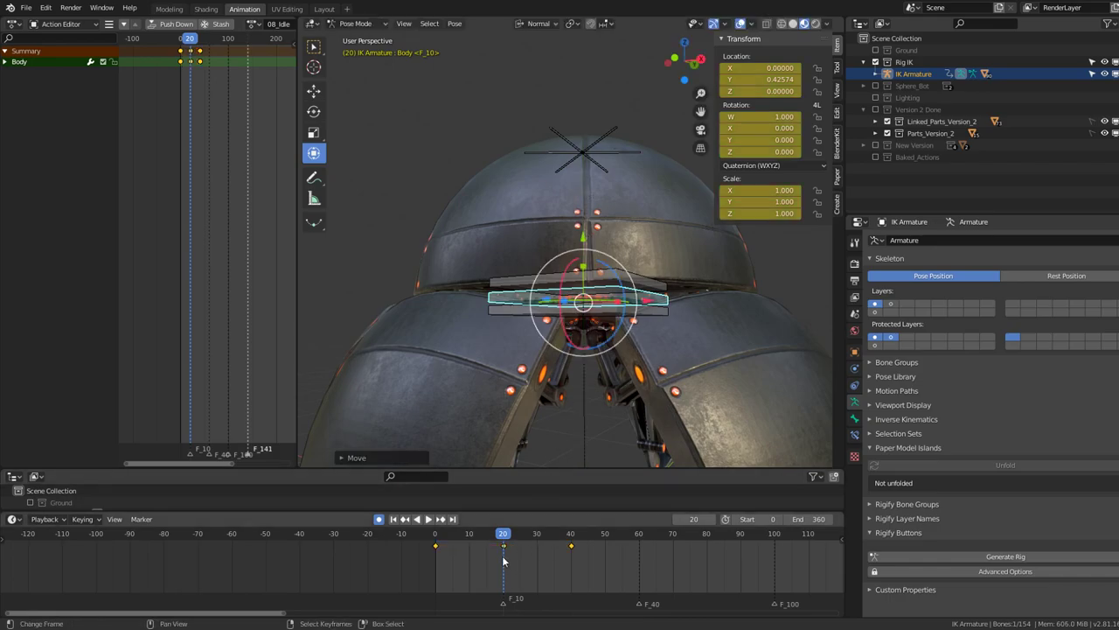
Return to frame 0, make the Body keys cyclic and play the animation
left_click_drag(502, 555, 422, 559)
scroll(549, 227, "down", 2)
middle_click_drag(549, 227, 498, 219)
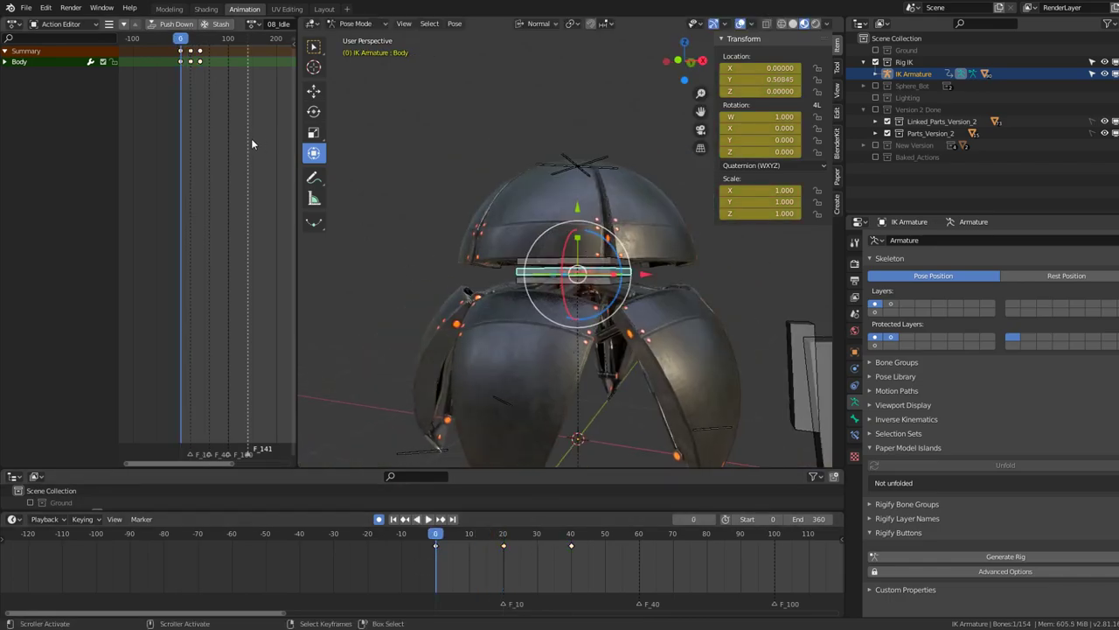
key("t")
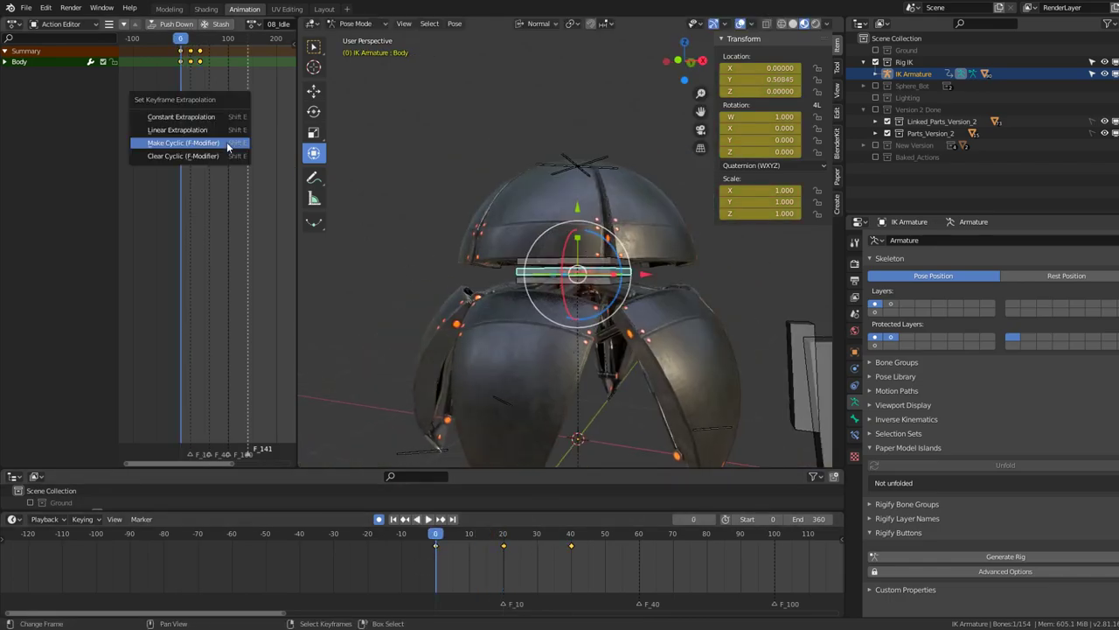
left_click(228, 144)
key("space")
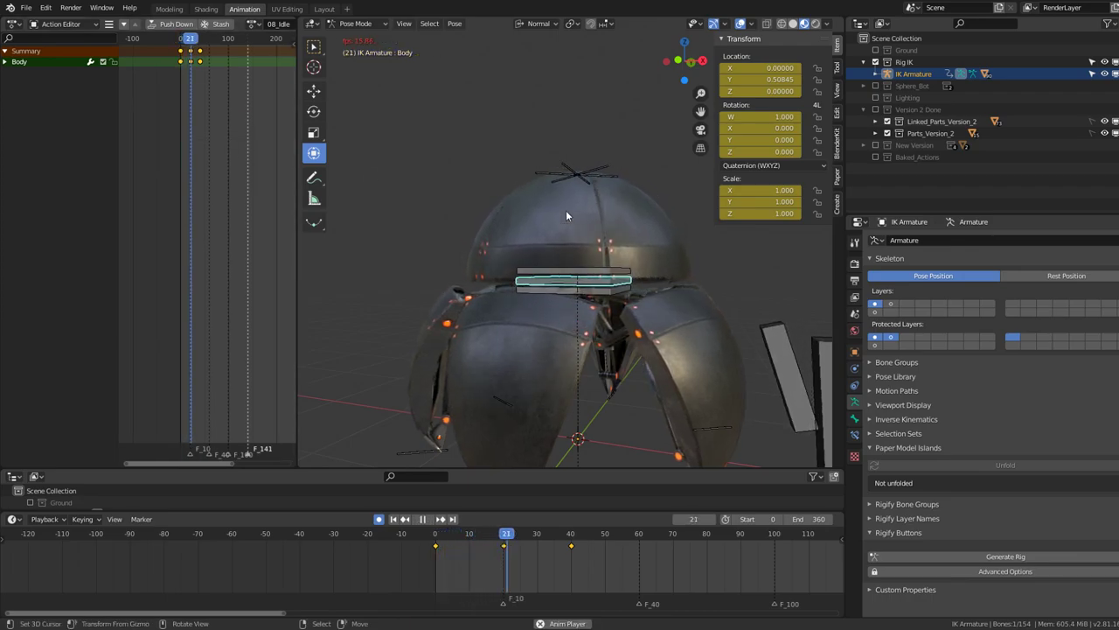
mouse_move(566, 216)
middle_mouse_down()
mouse_move(678, 218)
mouse_move(607, 237)
mouse_move(544, 229)
mouse_move(550, 236)
mouse_move(699, 229)
middle_mouse_up()
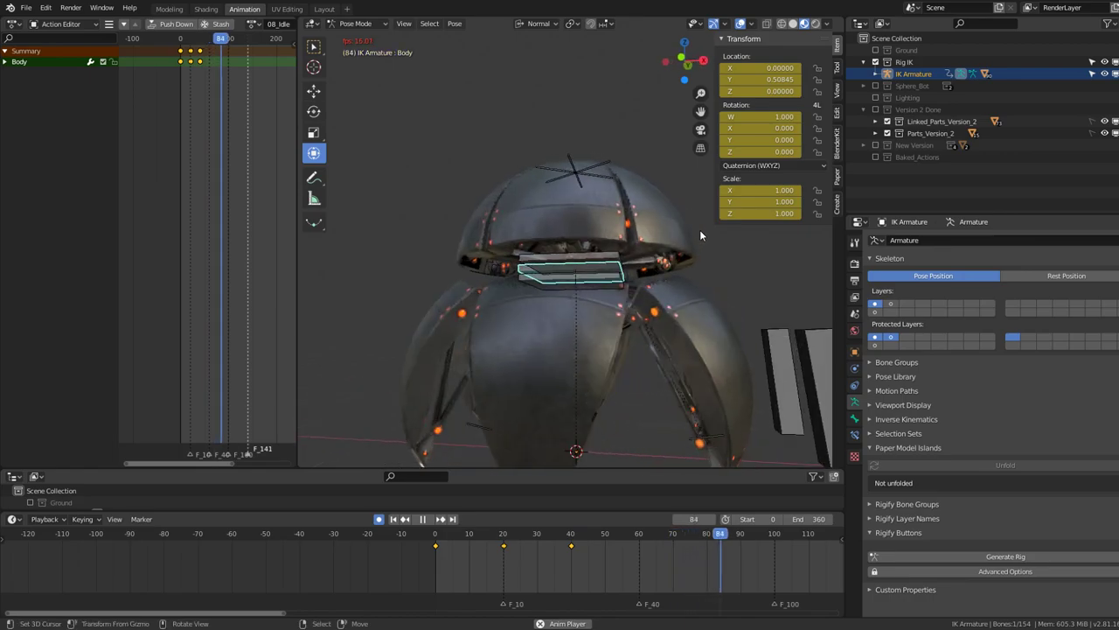
scroll(696, 229, "down", 3)
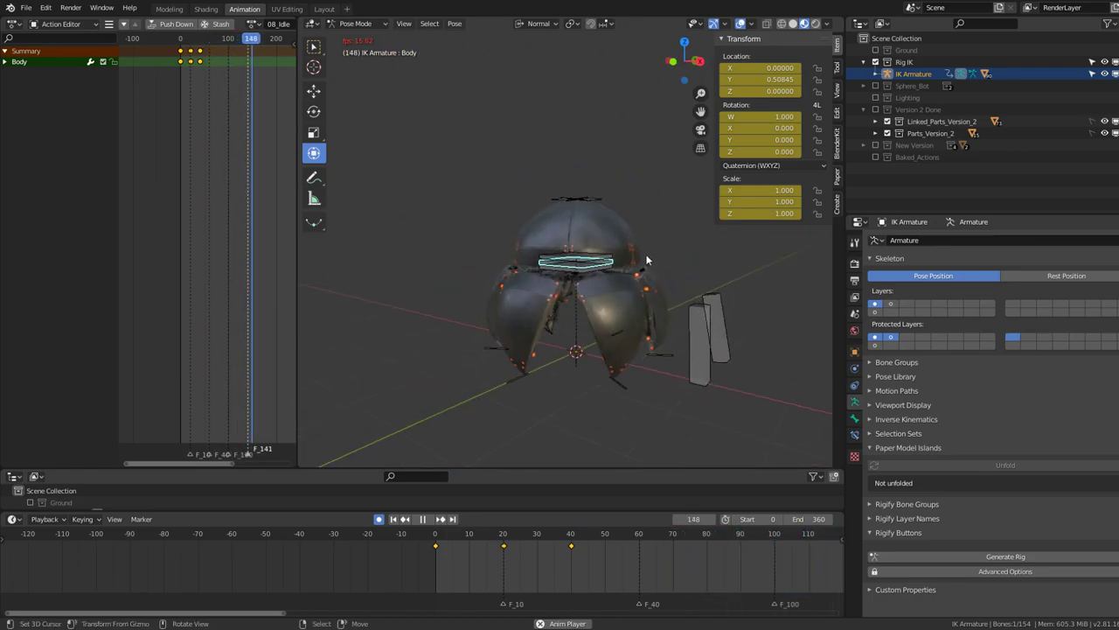
scroll(645, 257, "up", 3)
middle_click_drag(645, 257, 452, 233)
scroll(451, 232, "up", 3)
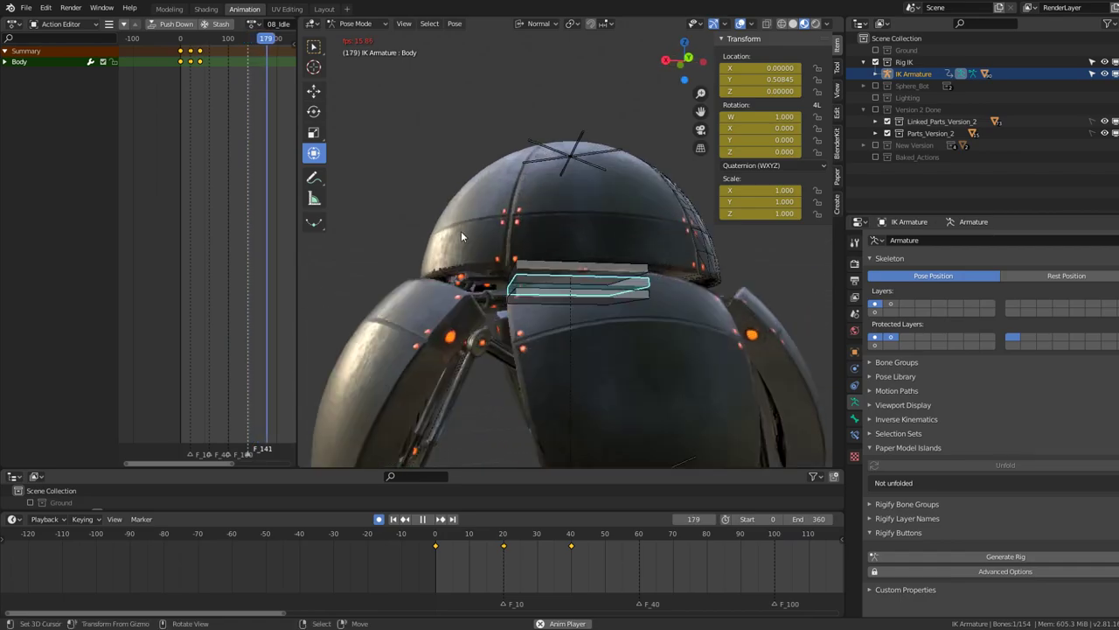
scroll(464, 229, "up", 1)
scroll(477, 226, "up", 2)
scroll(483, 232, "down", 3)
mouse_move(579, 237)
middle_mouse_down()
mouse_move(650, 233)
mouse_move(554, 232)
mouse_move(592, 336)
mouse_move(602, 136)
middle_mouse_up()
Stop playback and select the six petal-tip leg bones, ending with Leg8.005
key("space")
left_click(601, 129)
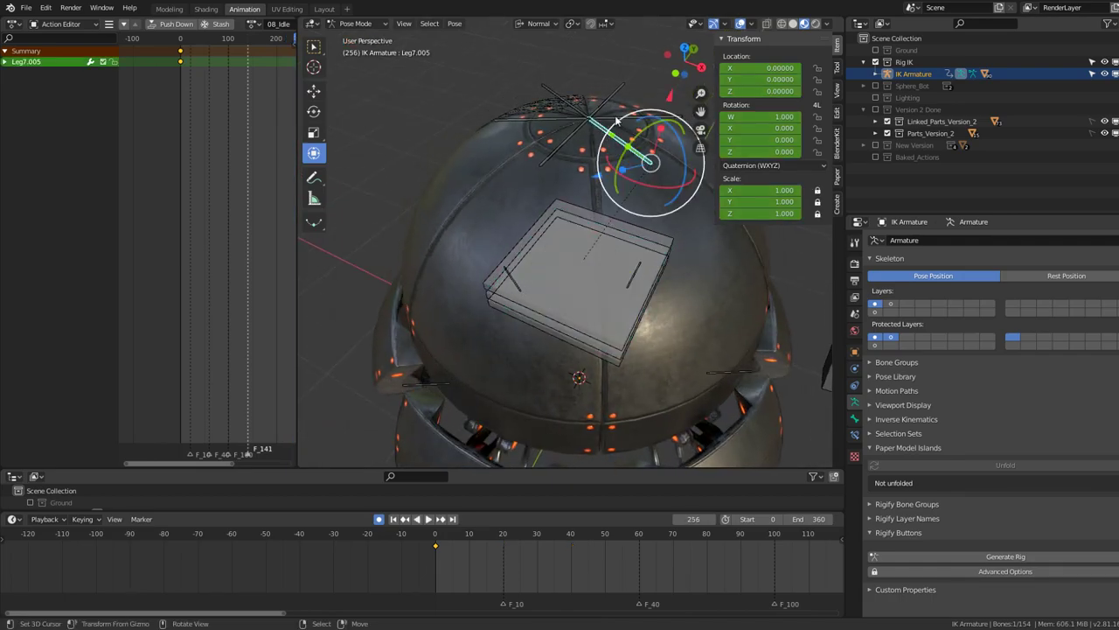
left_click(599, 107, "shift")
left_click(560, 89, "shift")
left_click(546, 122, "shift")
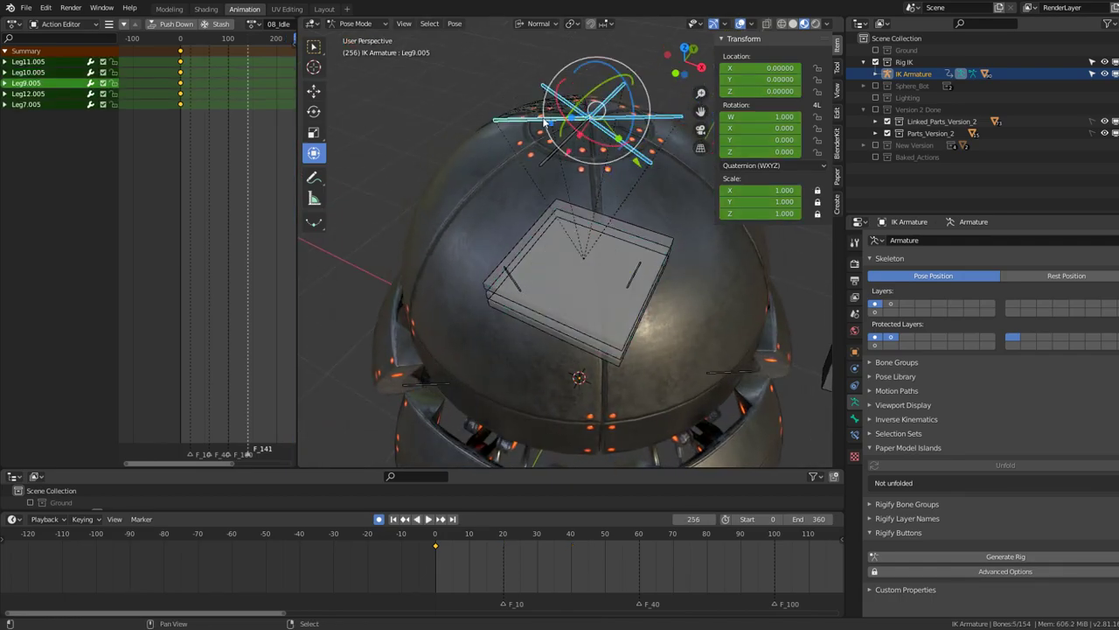
left_click(553, 131, "shift")
Key the six leg bones at frame 40 after checking orientation and pivot options
left_click_drag(431, 559, 570, 556)
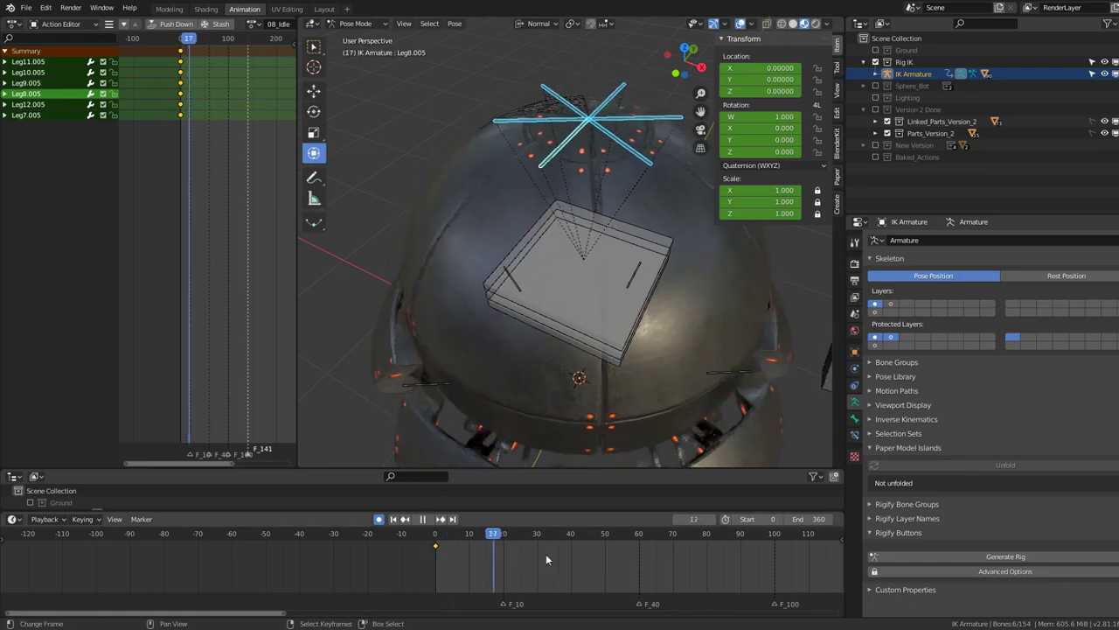
key("space")
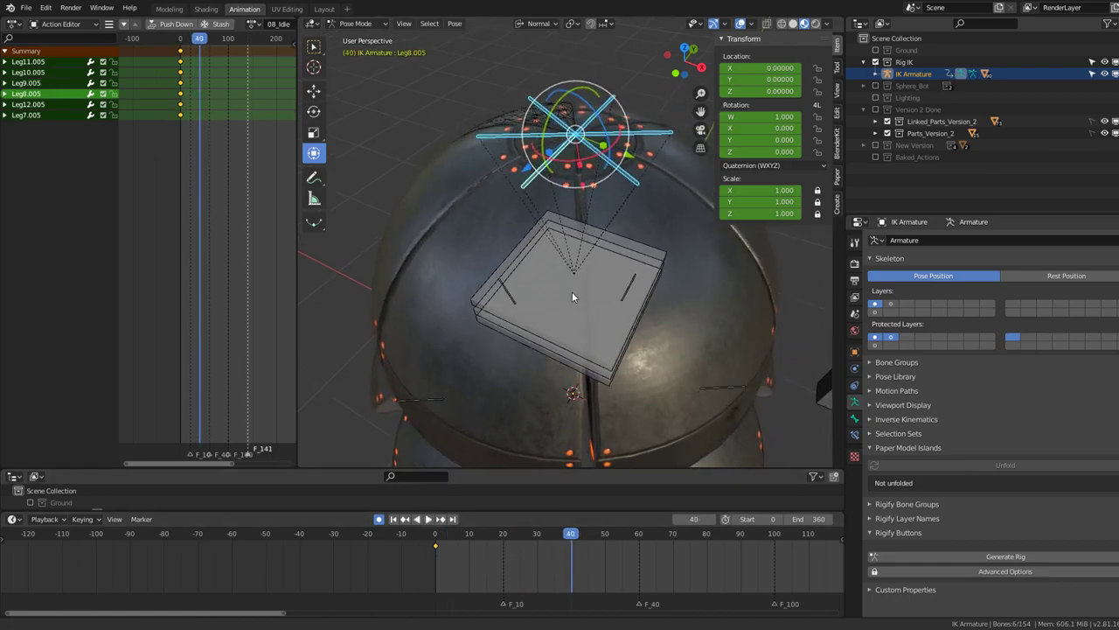
middle_click_drag(558, 208, 572, 176)
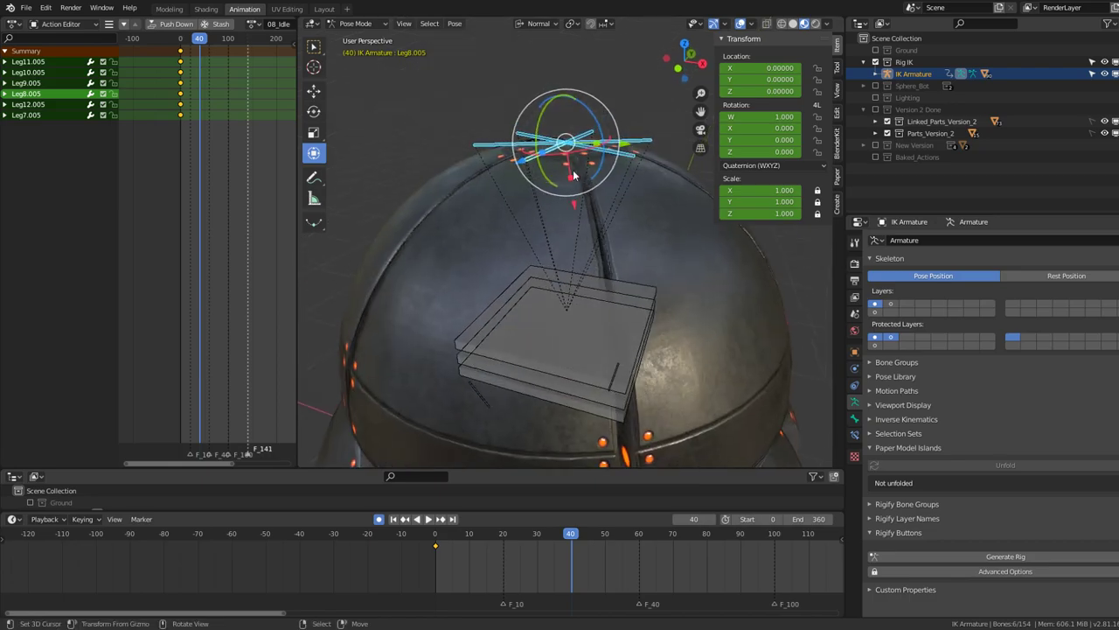
left_click(554, 25)
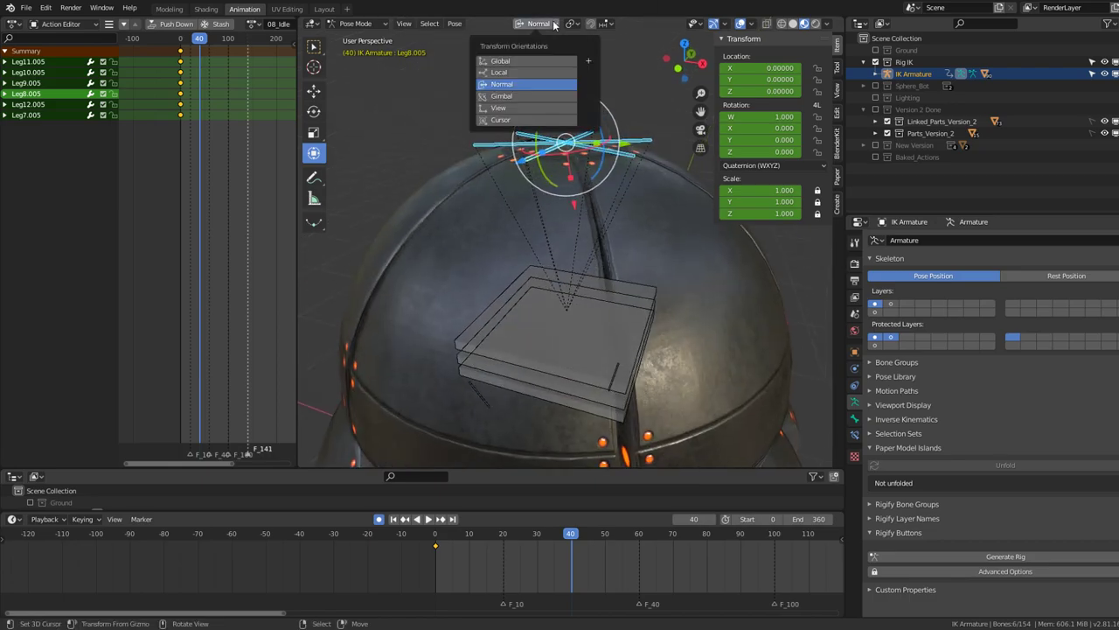
left_click(572, 25)
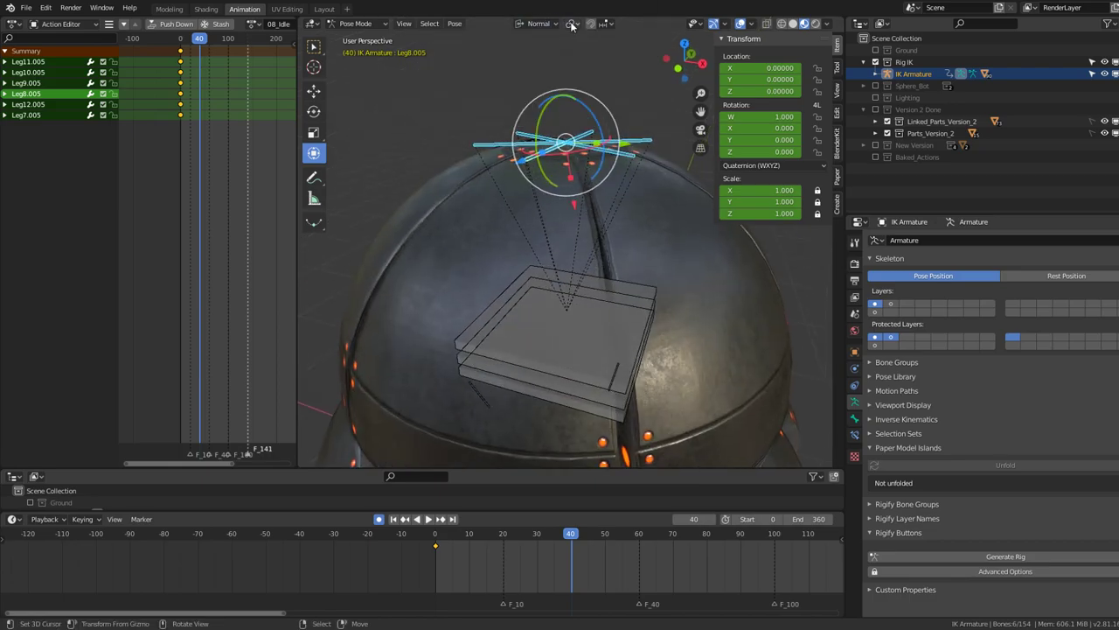
left_click(573, 26)
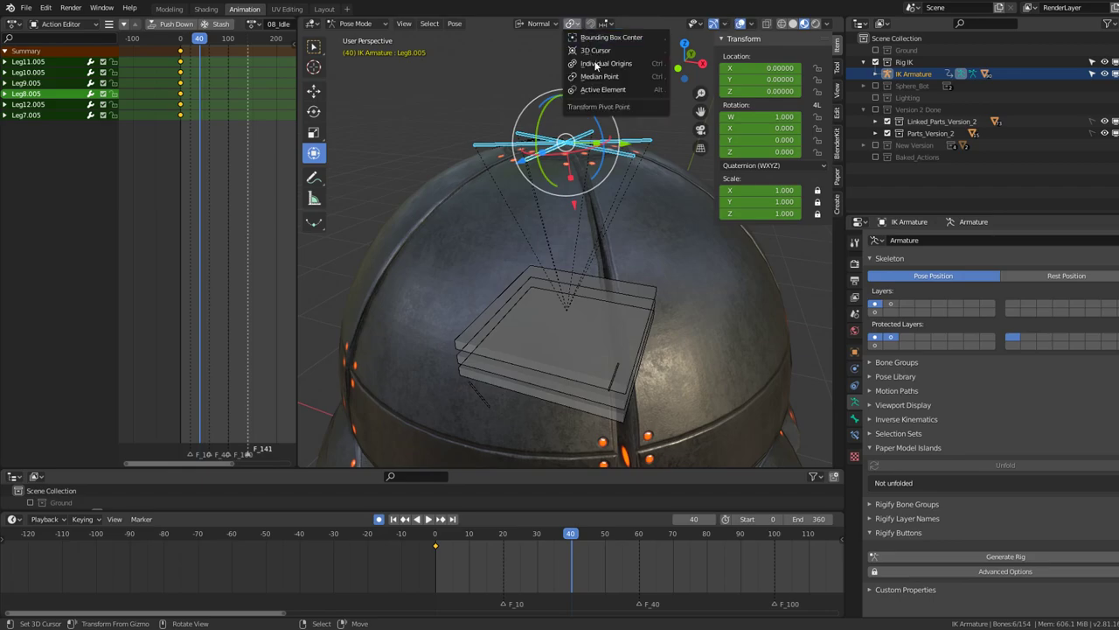
mouse_move(566, 223)
middle_mouse_down()
mouse_move(610, 194)
mouse_move(589, 191)
middle_mouse_up()
key("i")
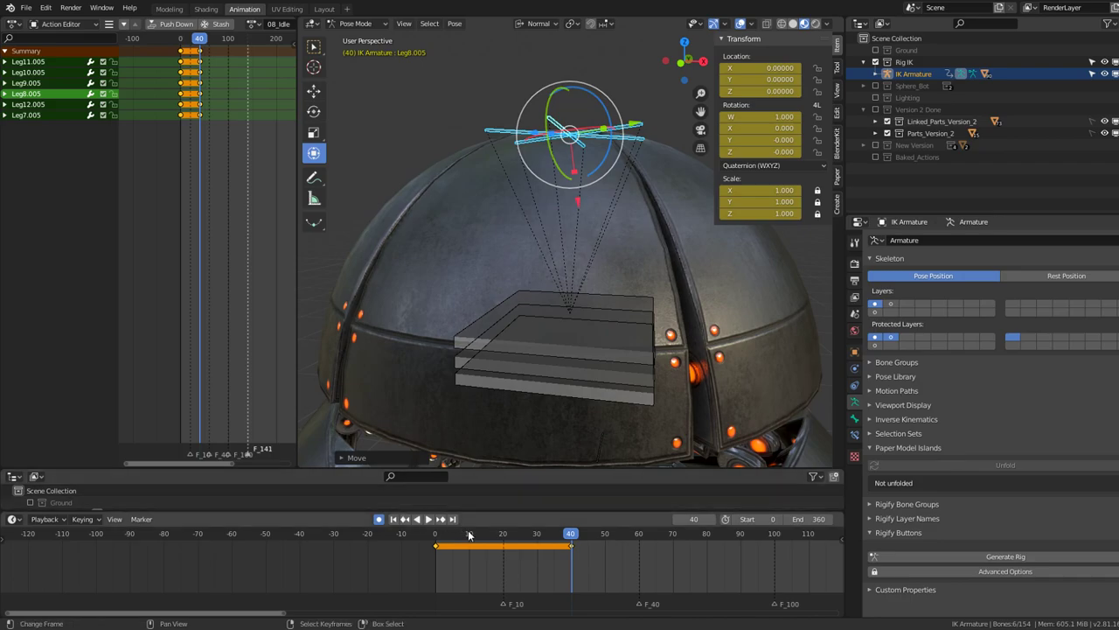
At frame 20, scale the leg bones and move them along X
left_click(502, 562)
mouse_move(616, 211)
middle_mouse_down()
mouse_move(621, 313)
mouse_move(573, 225)
middle_mouse_up()
key("s")
left_click(631, 319)
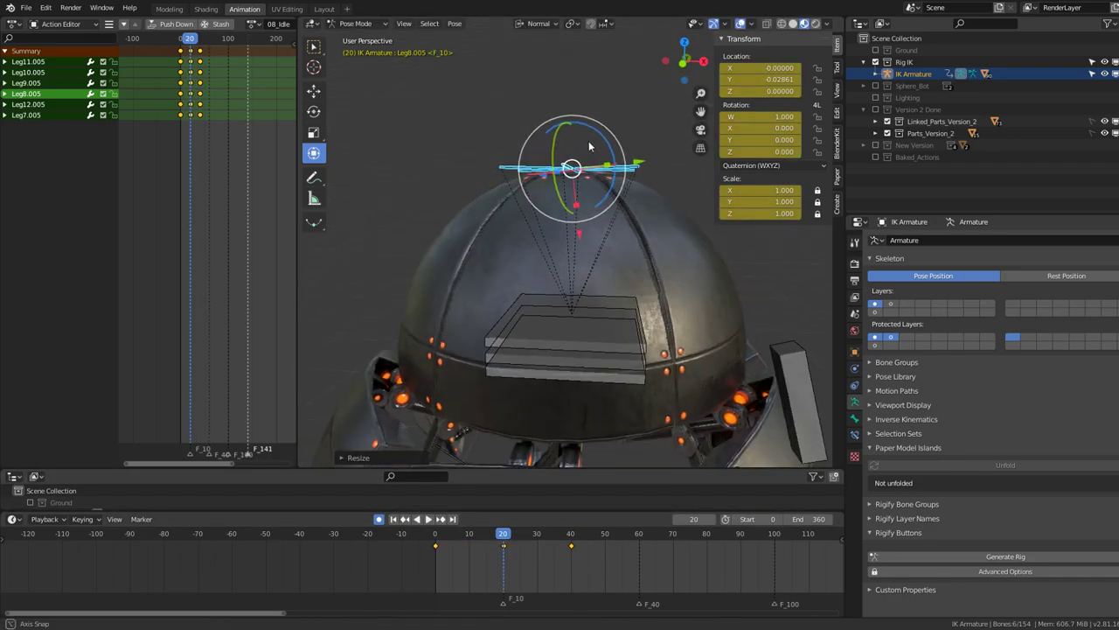
key("g")
key("x")
key("x")
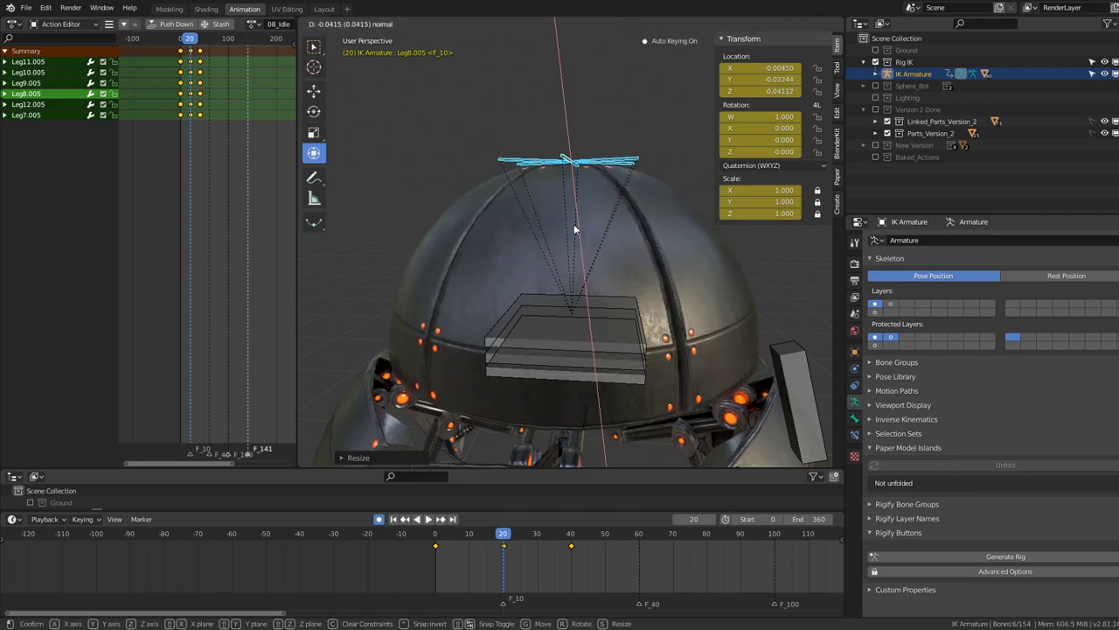
left_click(574, 225)
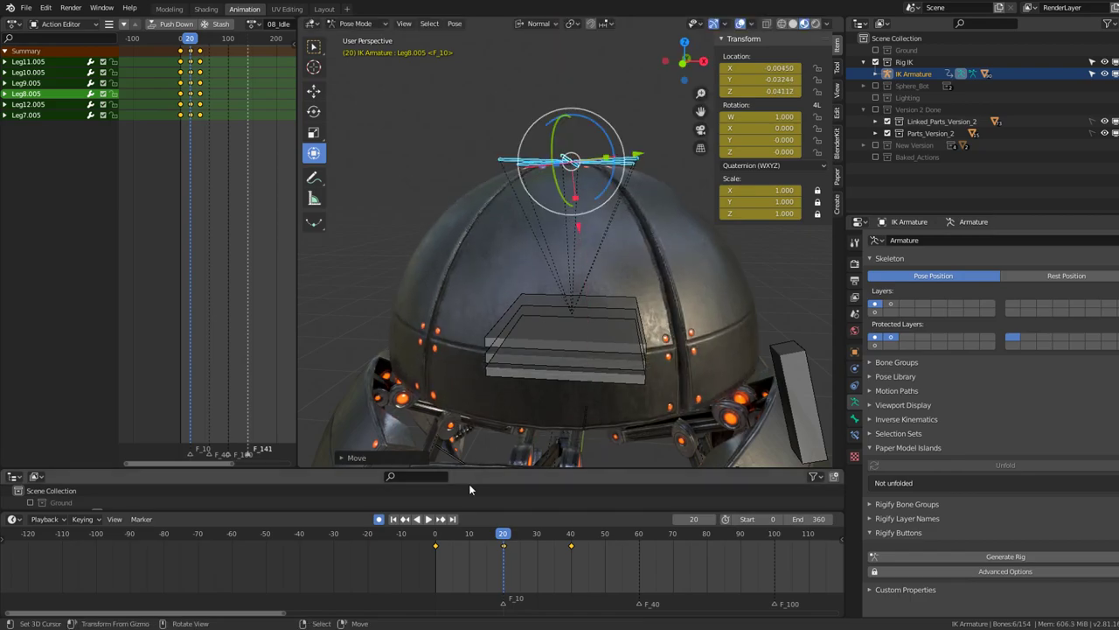
Make the leg keys cyclic with Shift+E and play the loop
key("shift+e")
left_click(228, 185)
key("space")
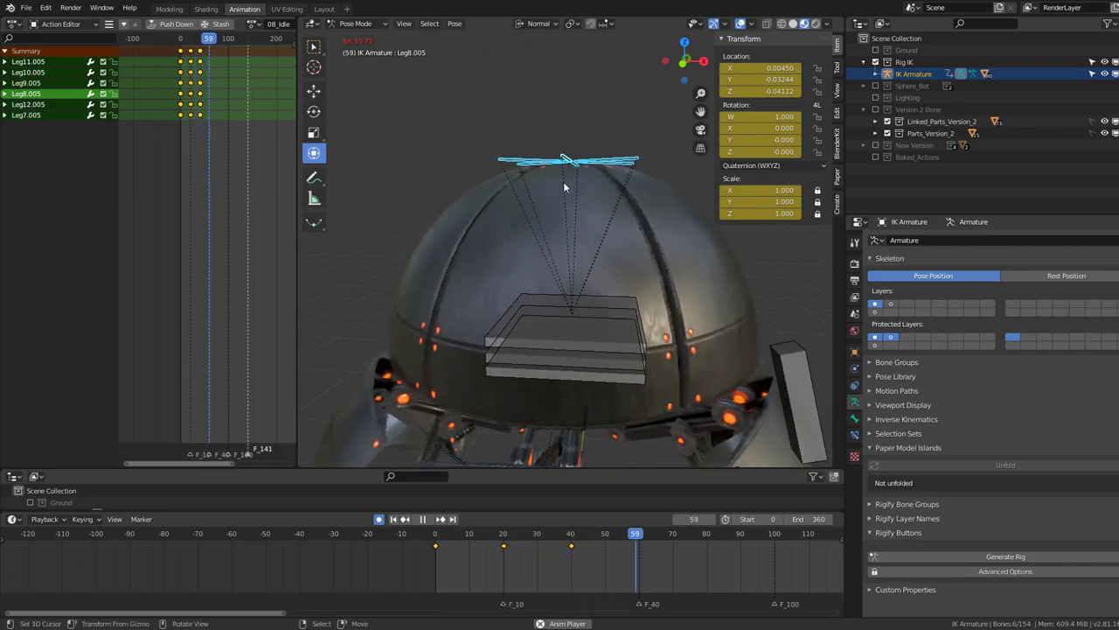
scroll(610, 180, "down", 5)
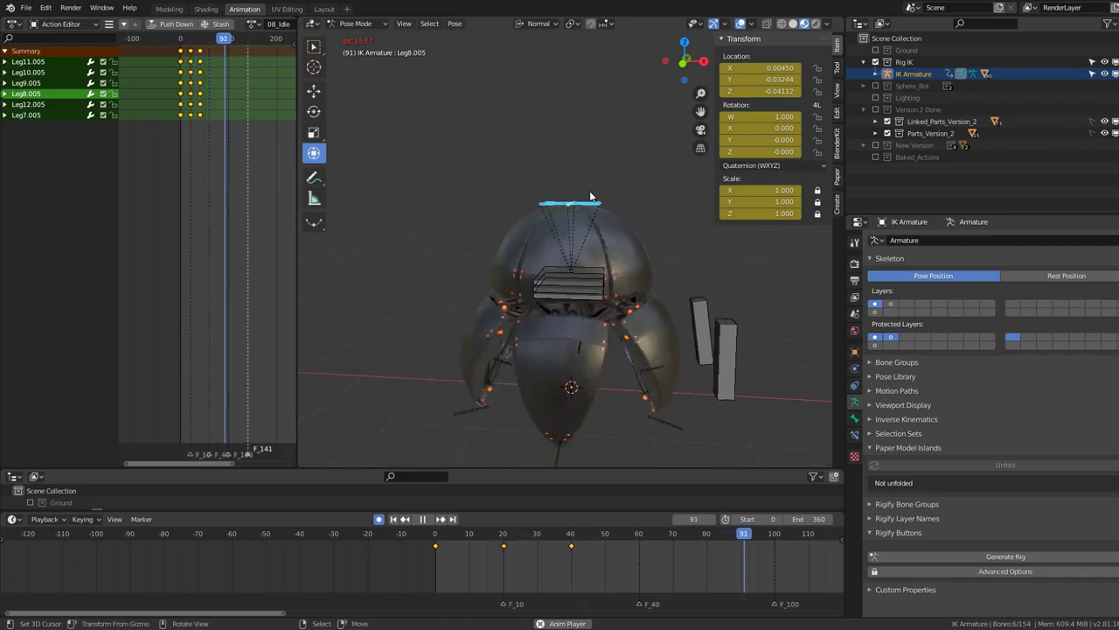
middle_click_drag(610, 180, 516, 257)
scroll(516, 257, "up", 5)
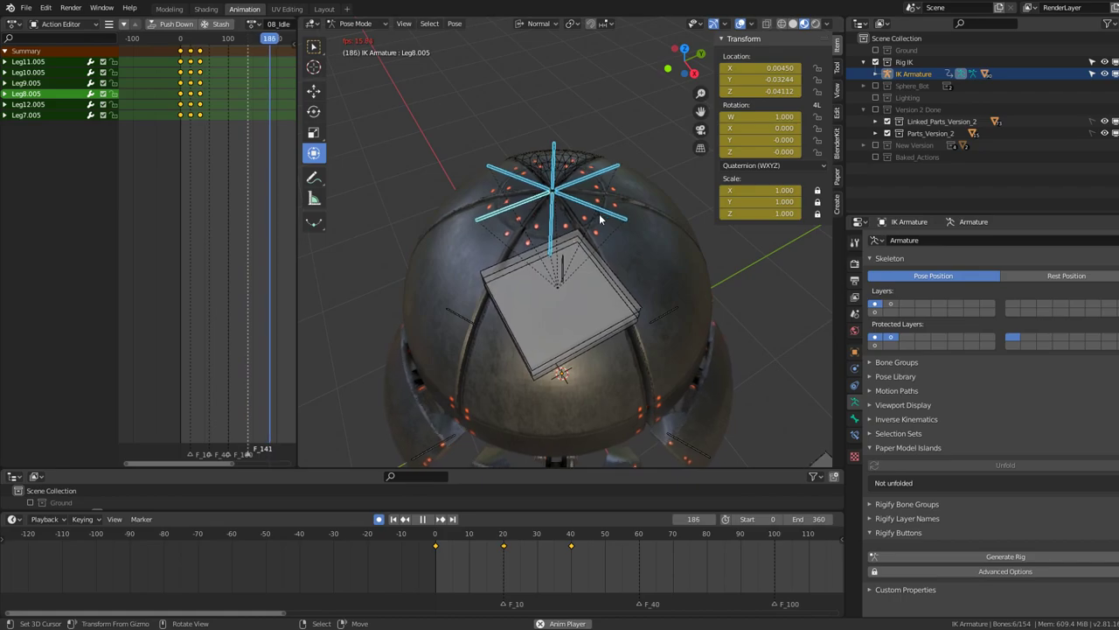
middle_click_drag(582, 295, 635, 166)
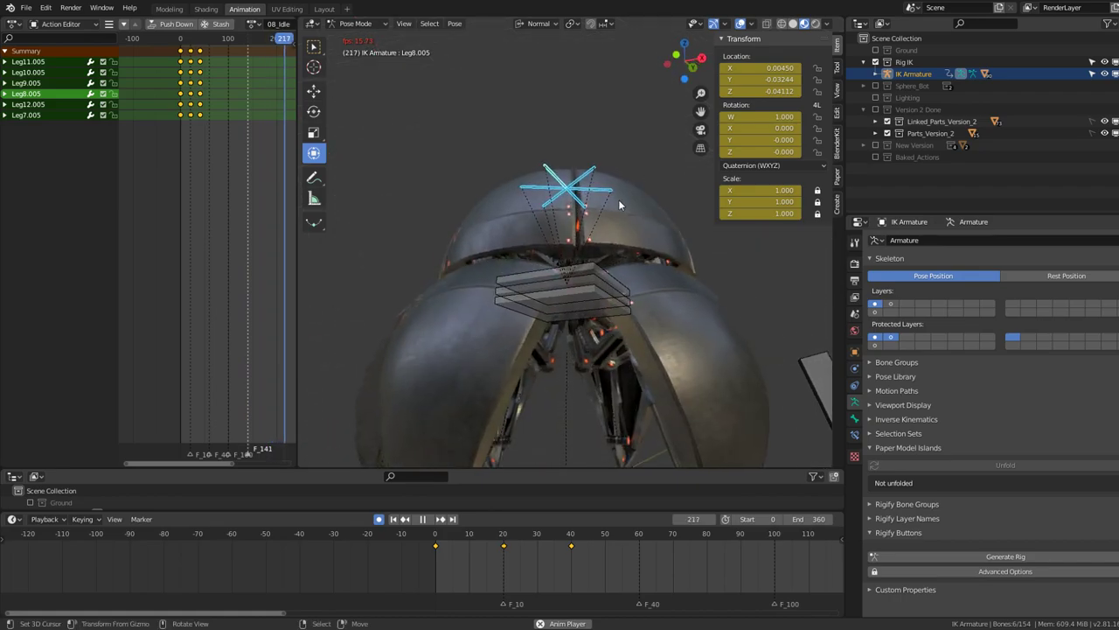
middle_click_drag(597, 268, 651, 335)
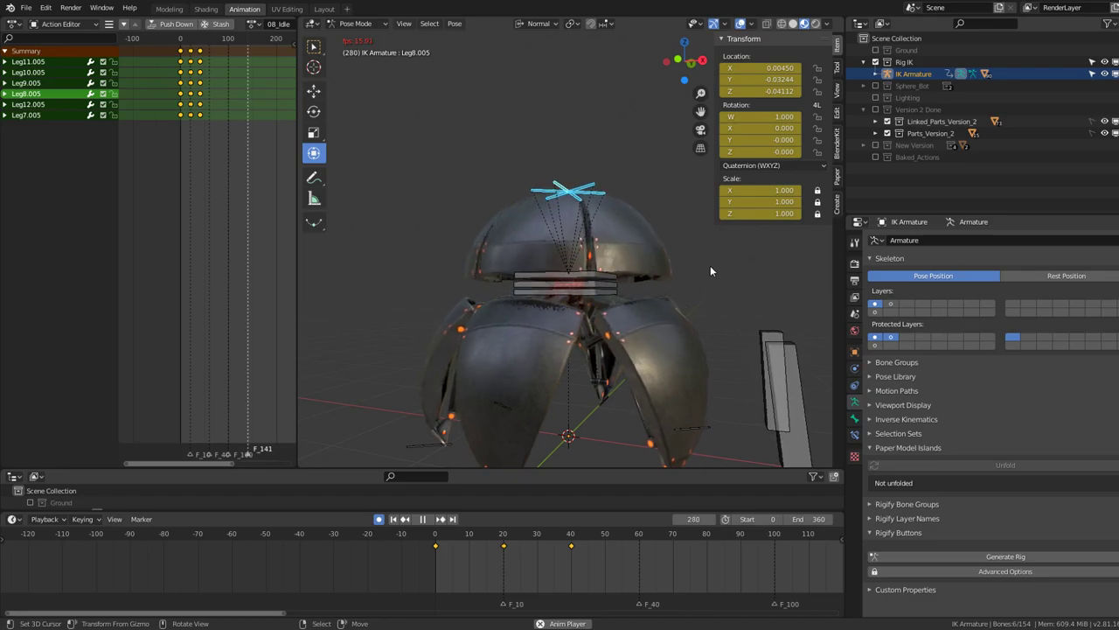
scroll(672, 275, "down", 1)
mouse_move(672, 275)
middle_mouse_down()
mouse_move(666, 313)
mouse_move(485, 284)
mouse_move(631, 185)
middle_mouse_up()
scroll(668, 308, "up", 3)
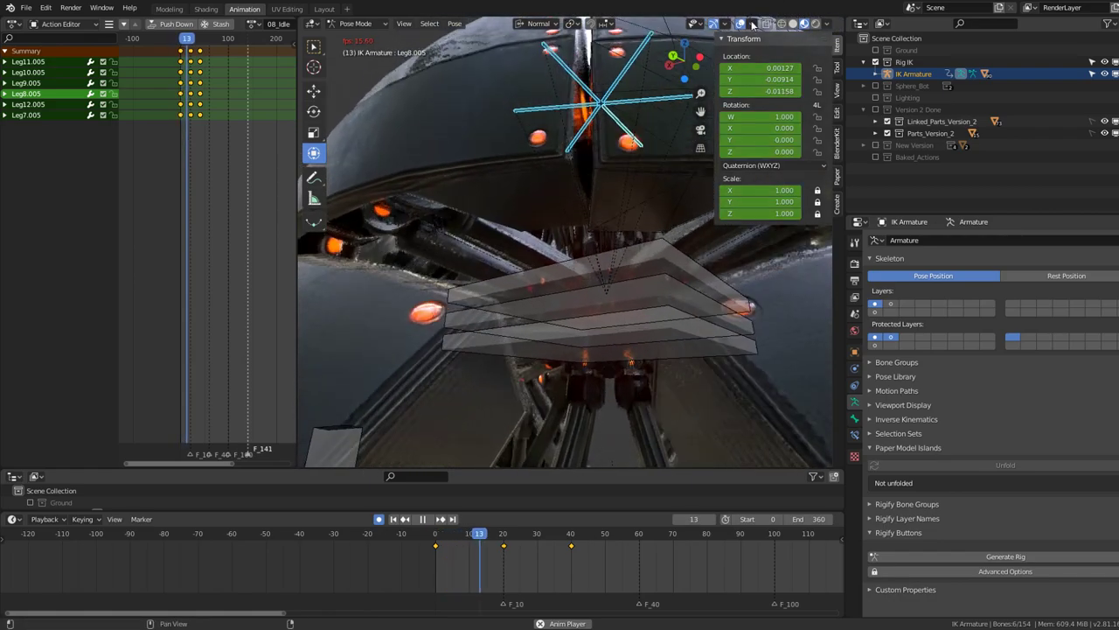
middle_click_drag(635, 249, 619, 114)
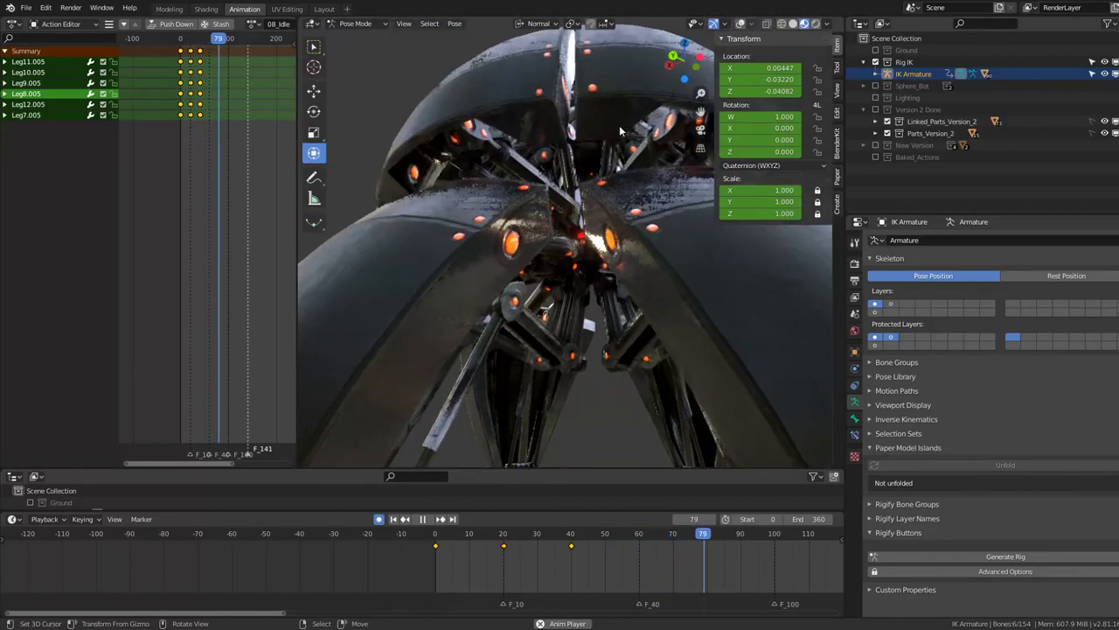
scroll(619, 125, "down", 6)
middle_click_drag(619, 131, 552, 183)
middle_click_drag(482, 265, 493, 306)
scroll(493, 306, "up", 5)
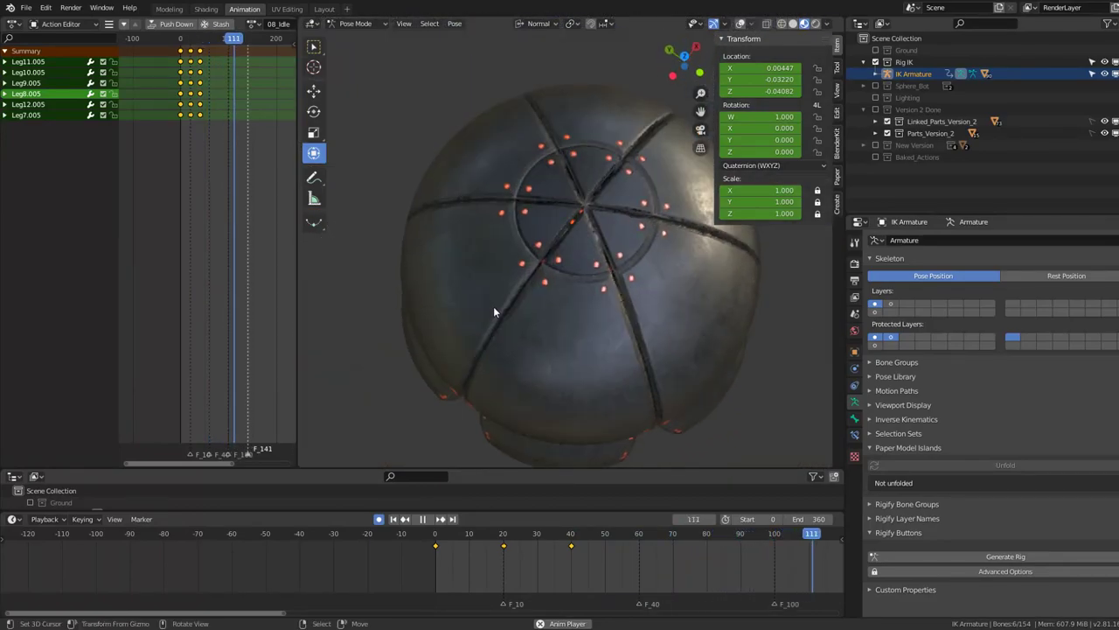
scroll(569, 199, "up", 3)
scroll(555, 261, "up", 4)
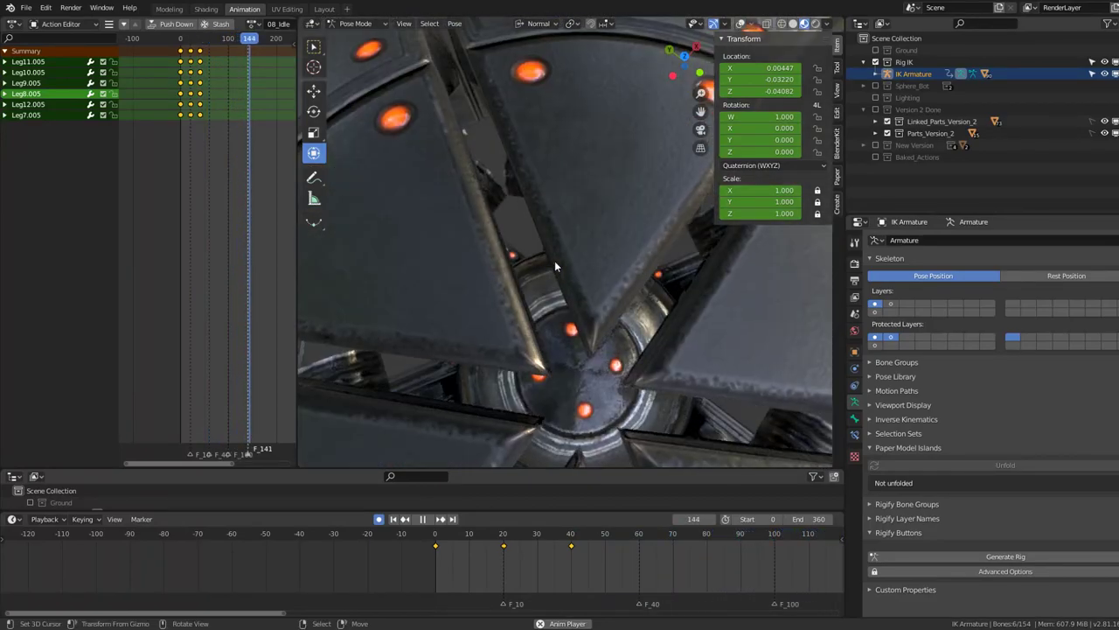
scroll(555, 260, "up", 2)
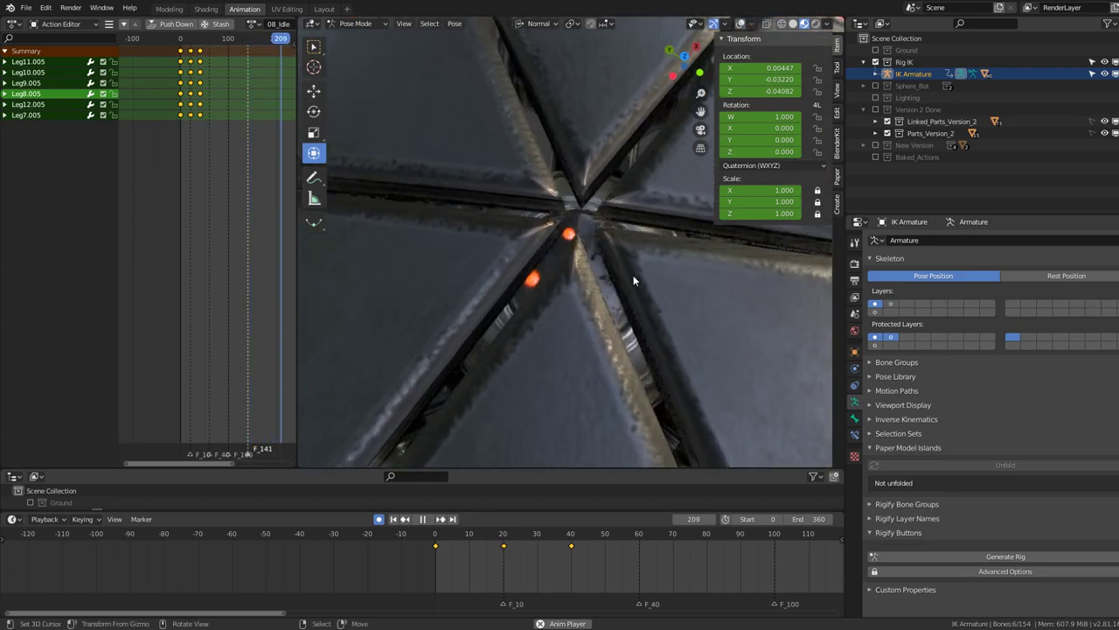
Toggle overlays, restart playback from frame 0 and resize the selected leg bones
key("space")
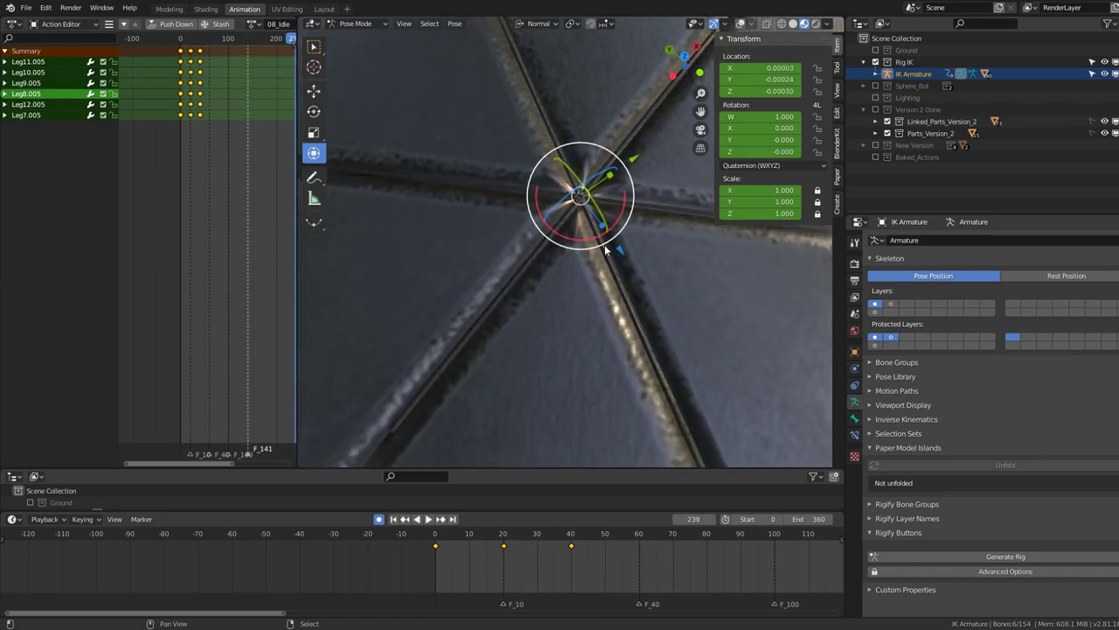
left_click(741, 26)
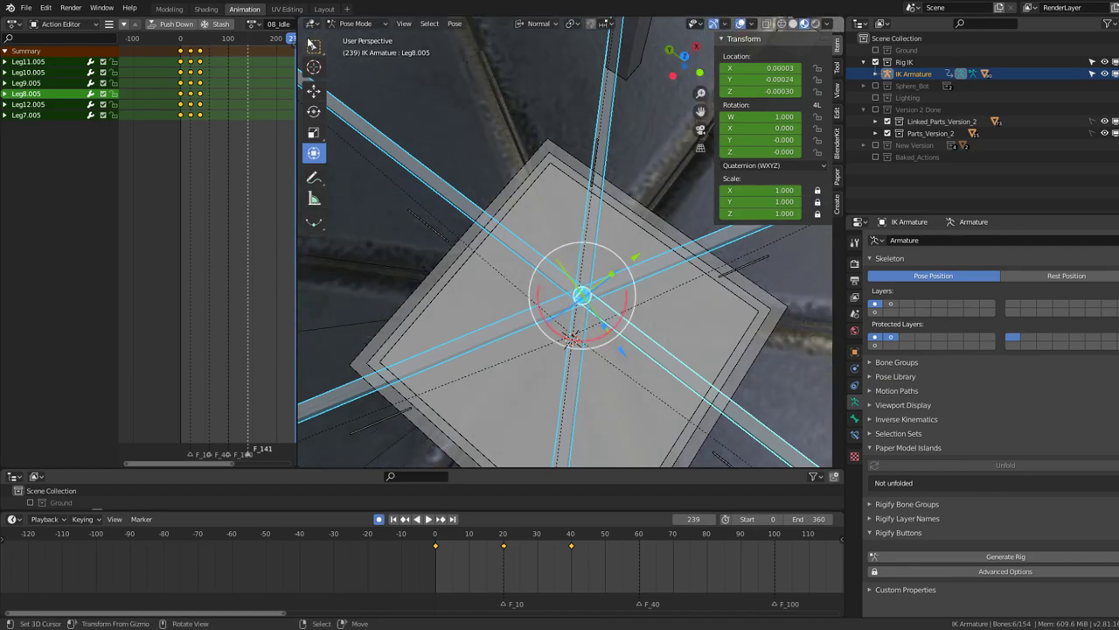
key("shift+Left")
key("space")
left_click(740, 25)
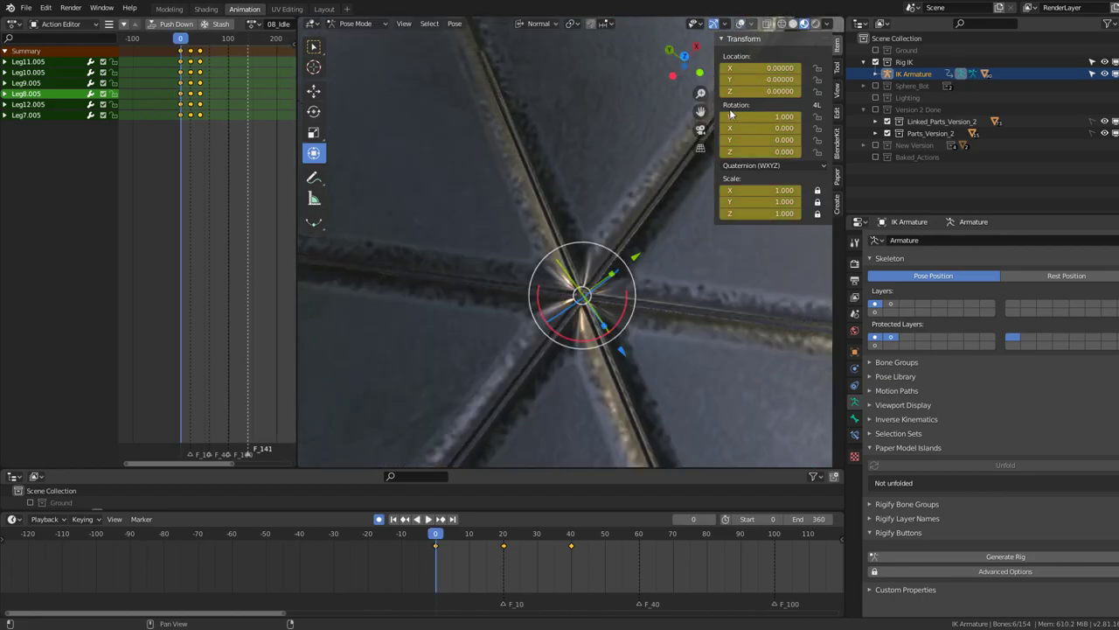
key("s")
left_click(708, 298)
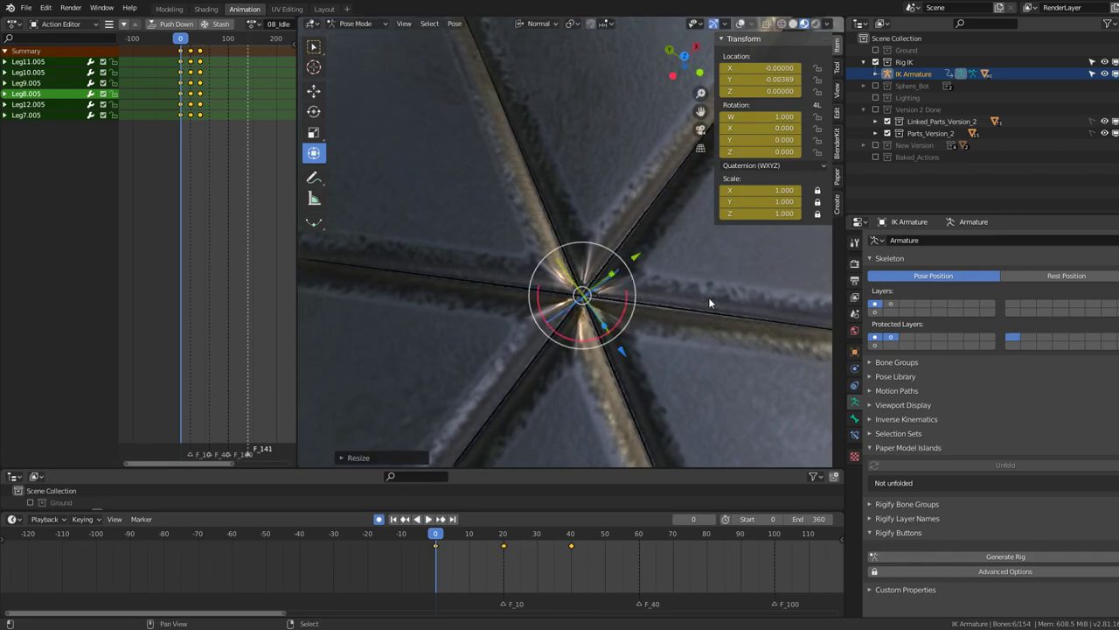
Nudge the first column of leg keys one frame and replay to check timing
scroll(219, 101, "up", 2)
left_click_drag(174, 55, 185, 54)
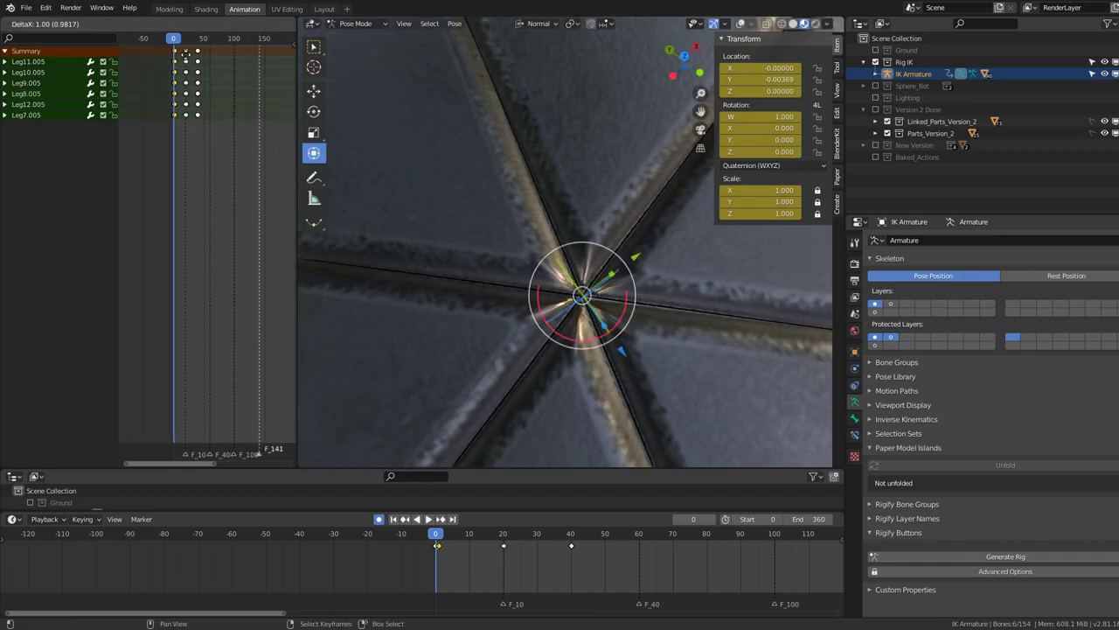
left_click(199, 61)
key("space")
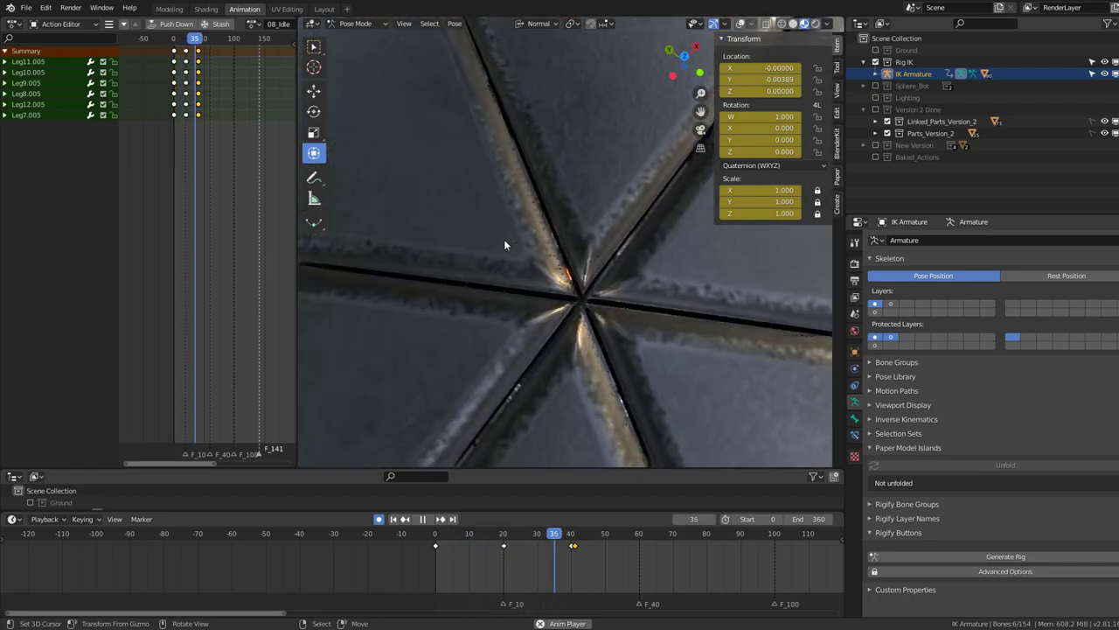
key("space")
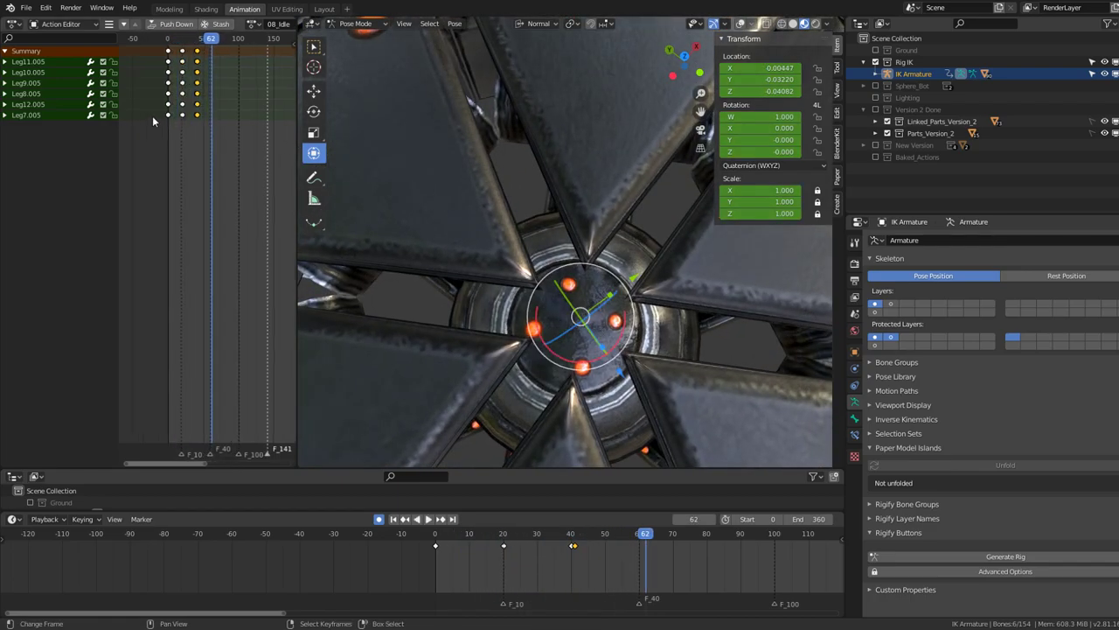
From frame 39, move the late leg keys back onto frame 40 and replay the loop
scroll(152, 116, "up", 4)
left_click(183, 91)
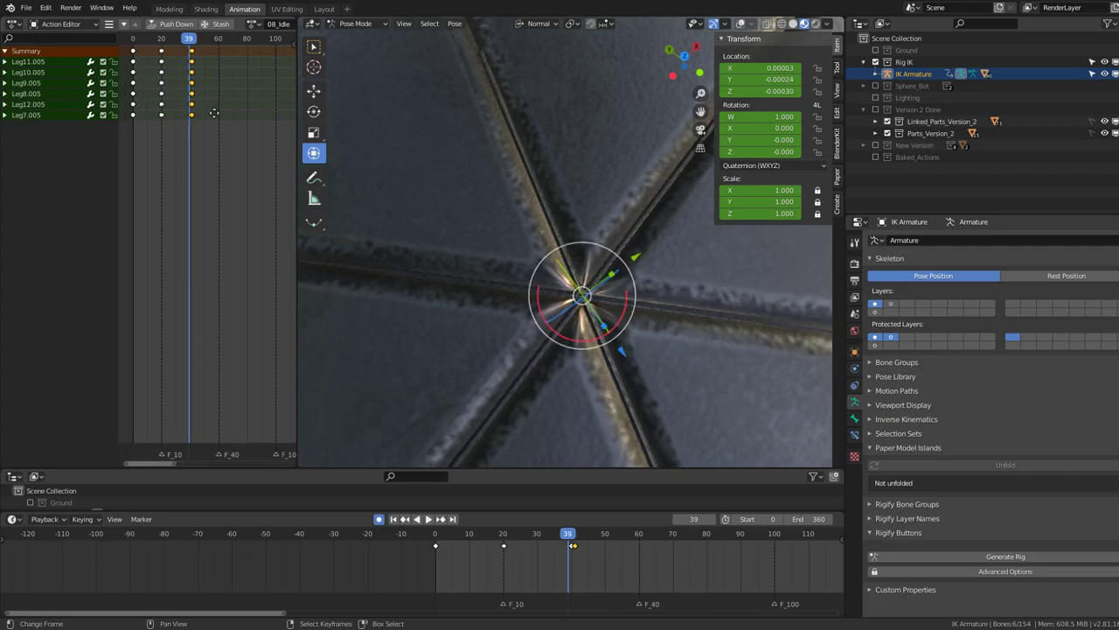
scroll(240, 114, "up", 5)
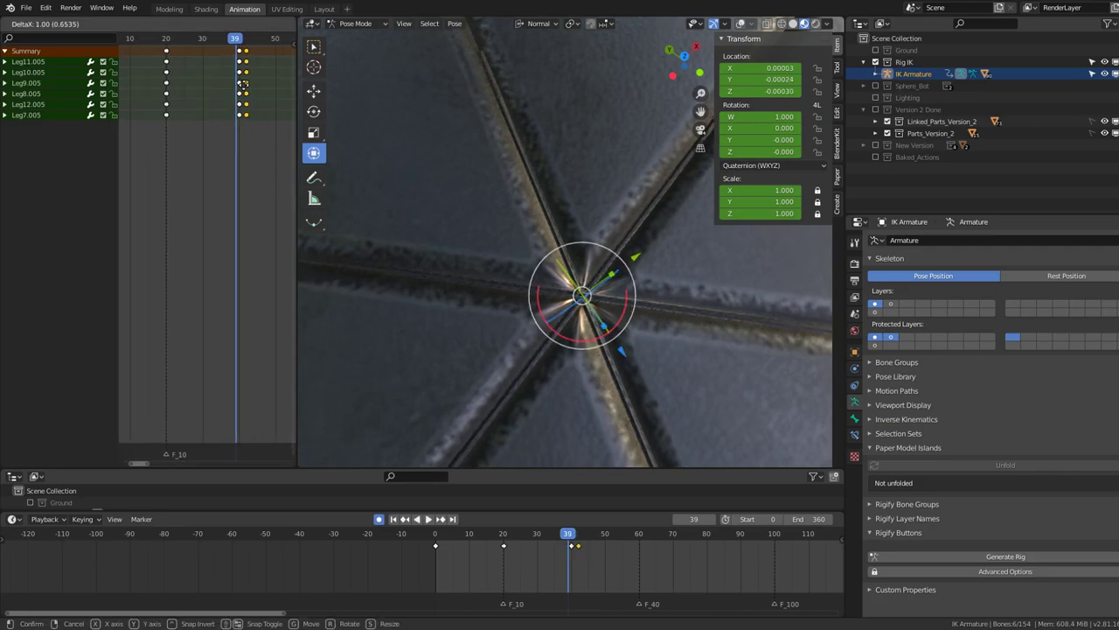
key("space")
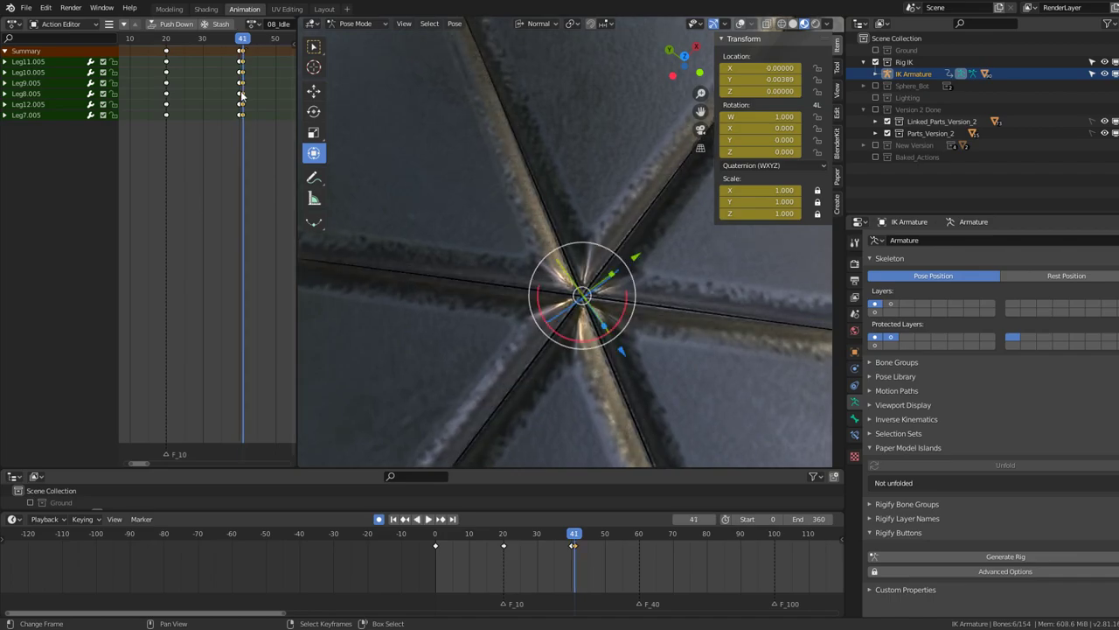
key("Escape")
key("g")
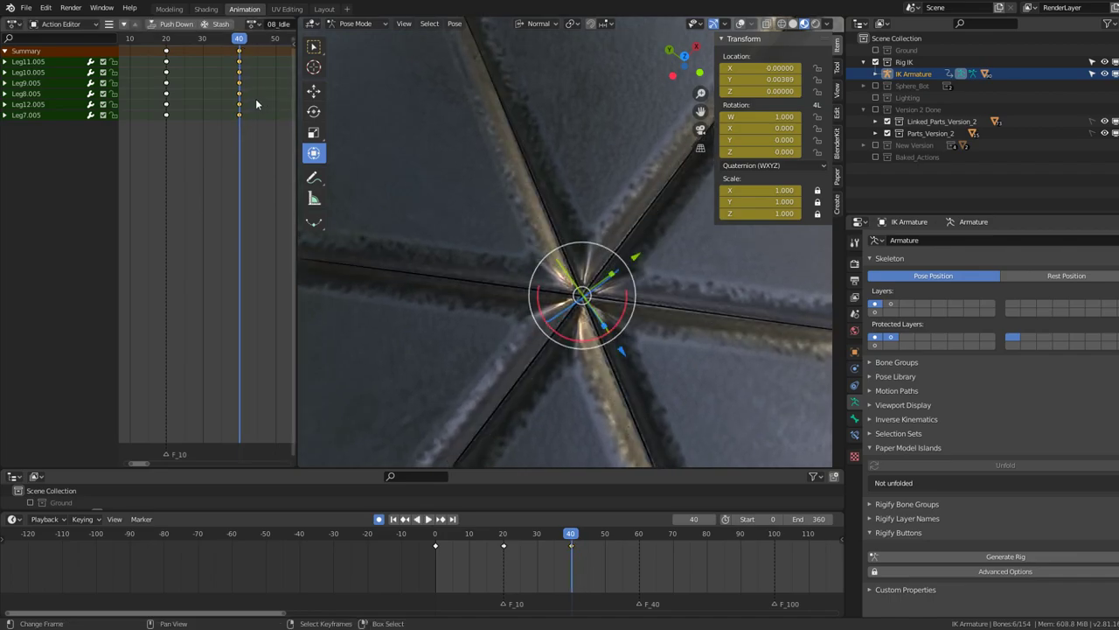
key("space")
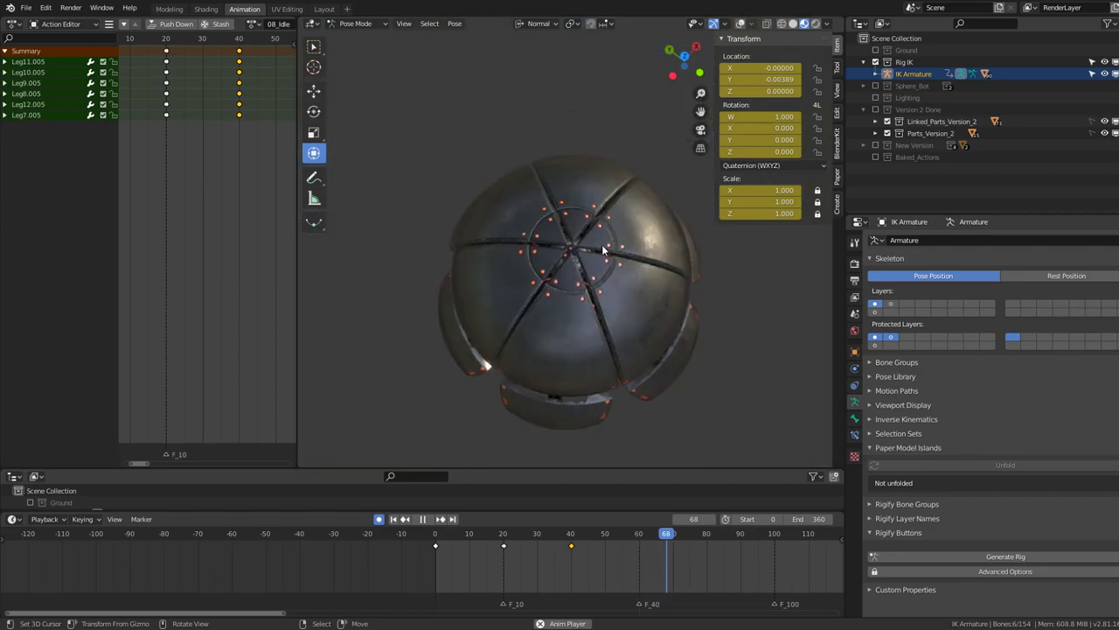
Orbit to view the robot from the side and below, stop playback and re-enable overlays
middle_click_drag(602, 250, 607, 199)
middle_click_drag(592, 245, 551, 159)
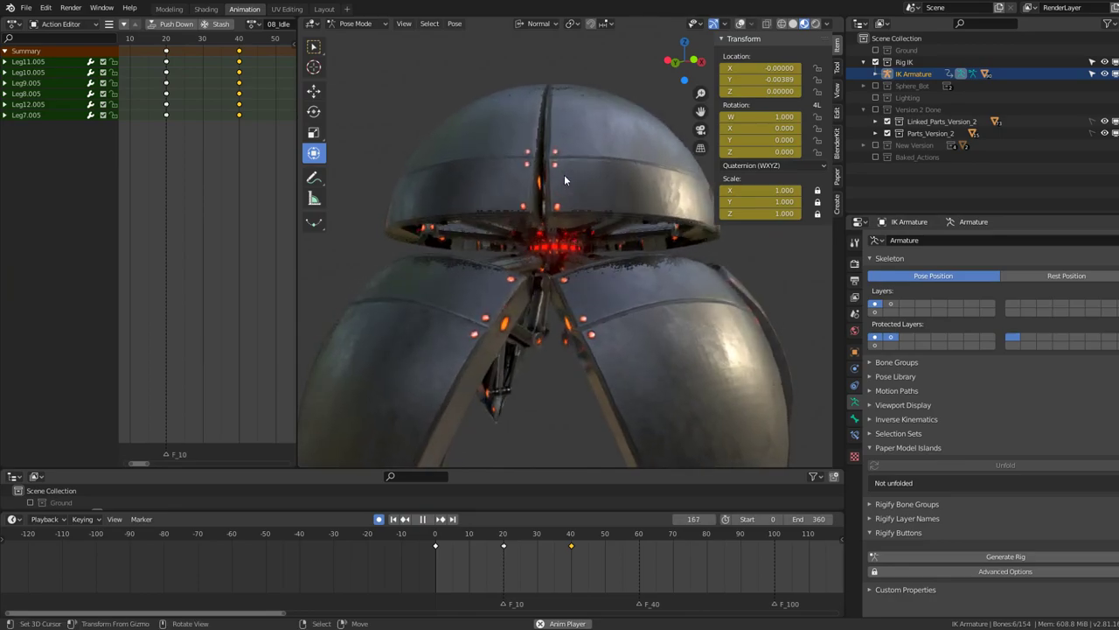
key("space")
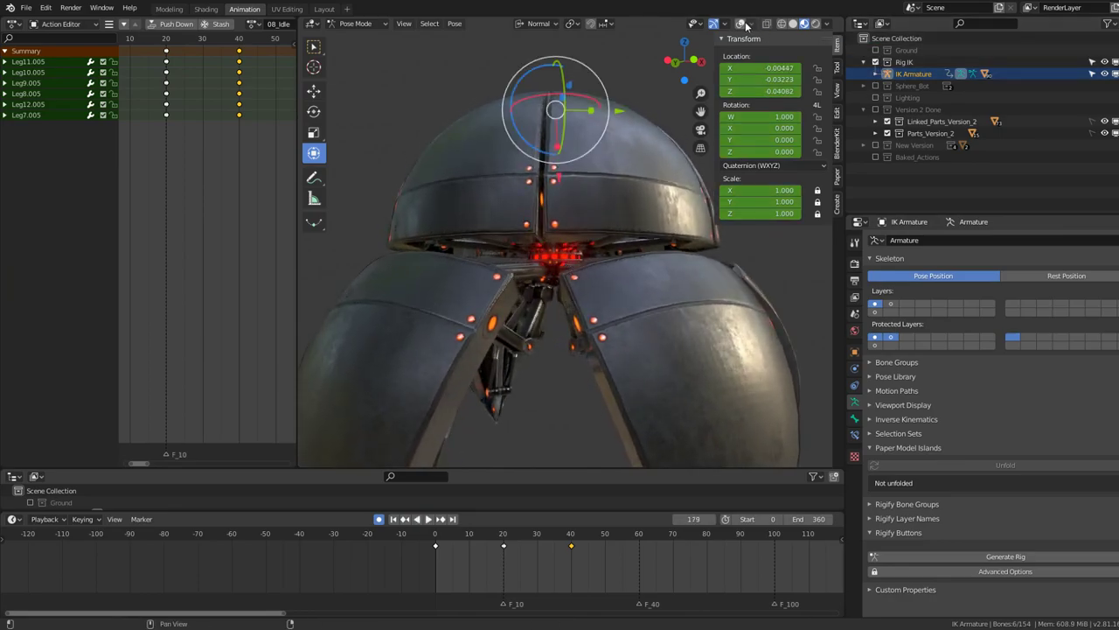
left_click(744, 24)
Select the Body bone, try moving and rotating it on Y, then cancel
left_click(569, 271)
key("g")
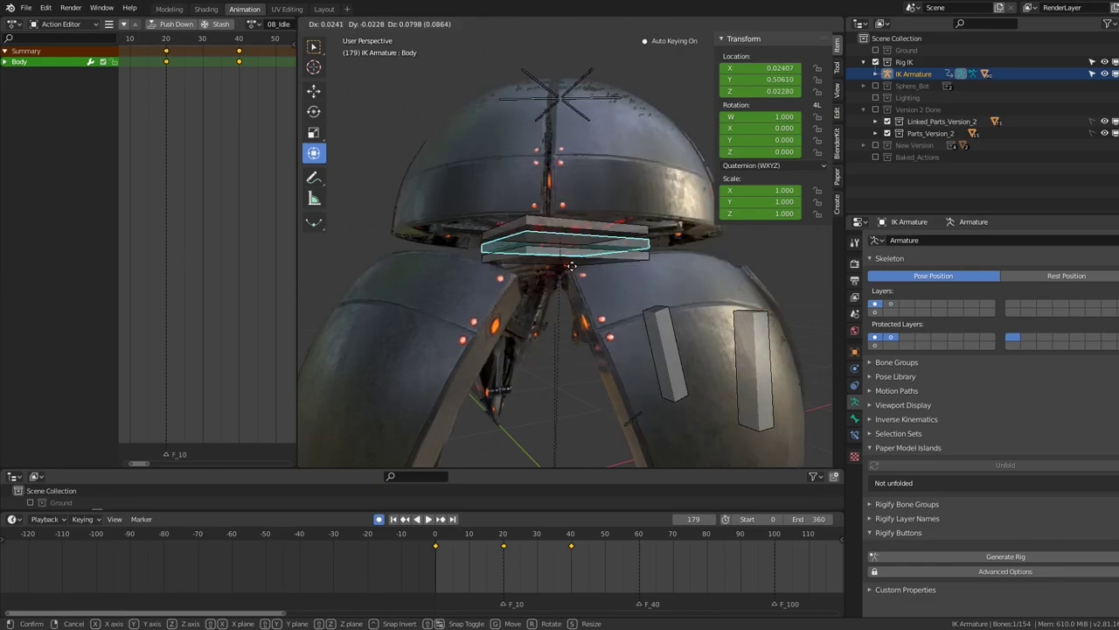
key("y")
left_click(556, 258)
key("r")
key("y")
key("y")
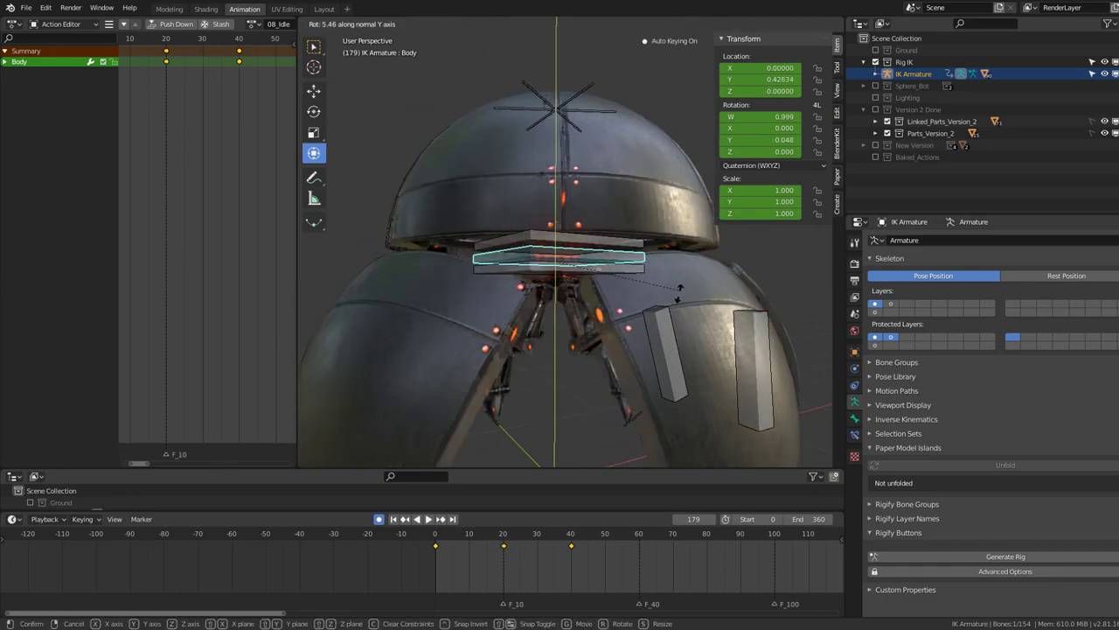
key("Escape")
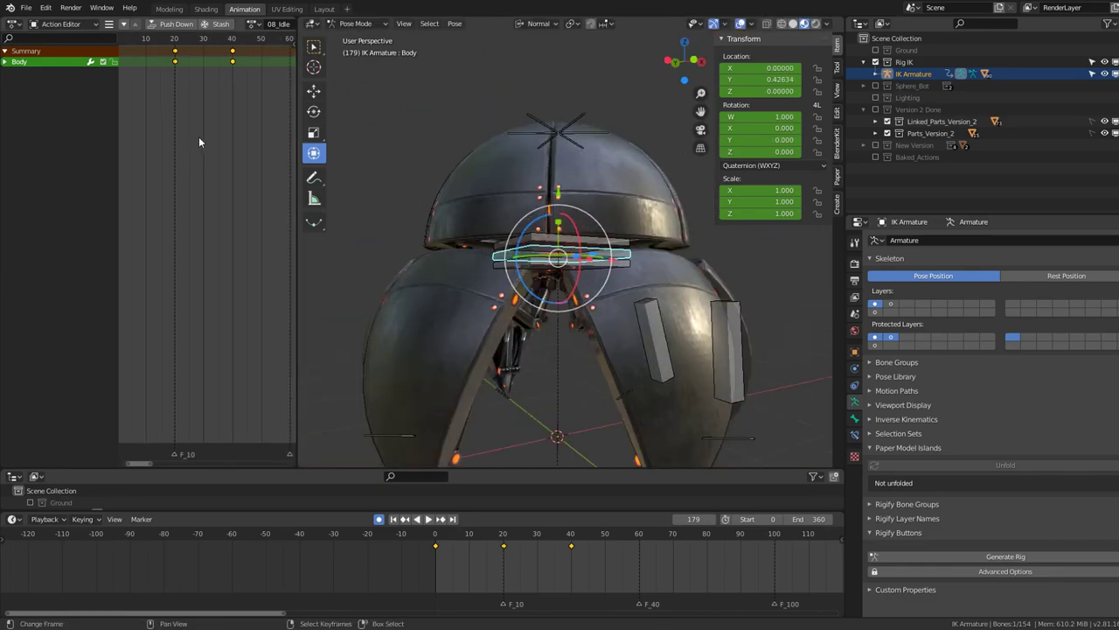
scroll(202, 138, "down", 3)
scroll(618, 162, "down", 3)
middle_click_drag(618, 161, 641, 229)
Play the animation from the first frame to review the robot's current body motion
scroll(642, 233, "up", 2)
key("space")
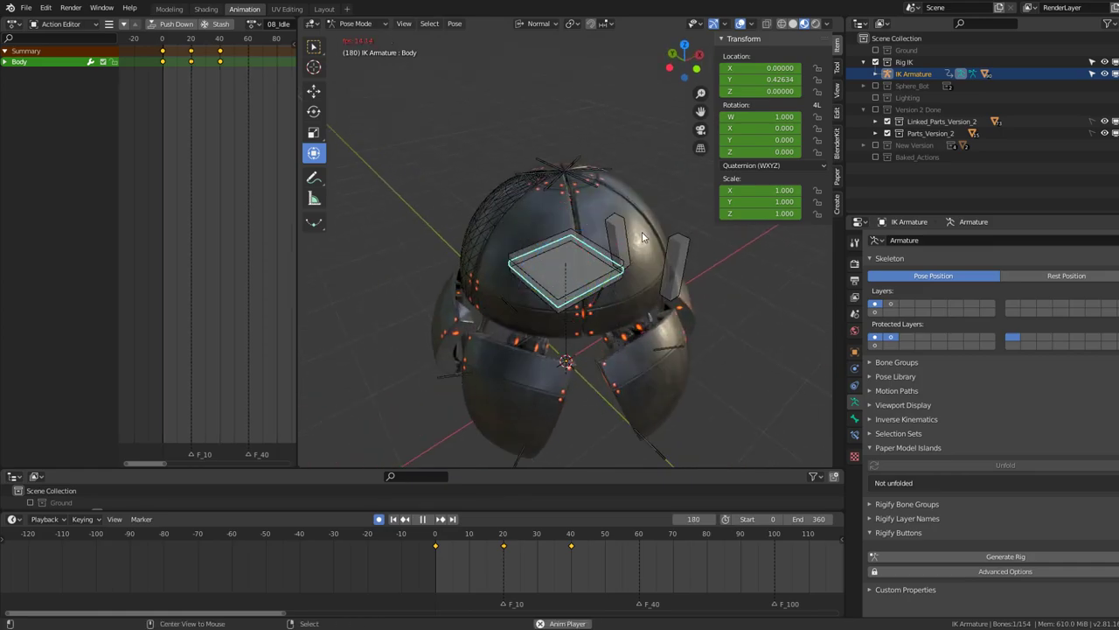
left_click_drag(155, 67, 158, 82)
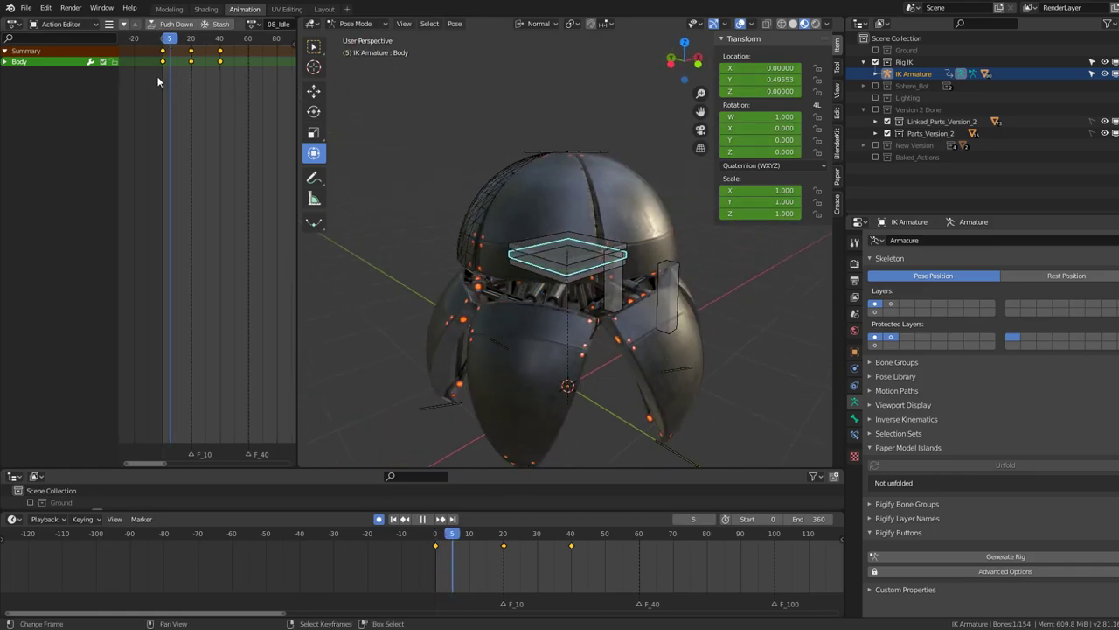
key("Escape")
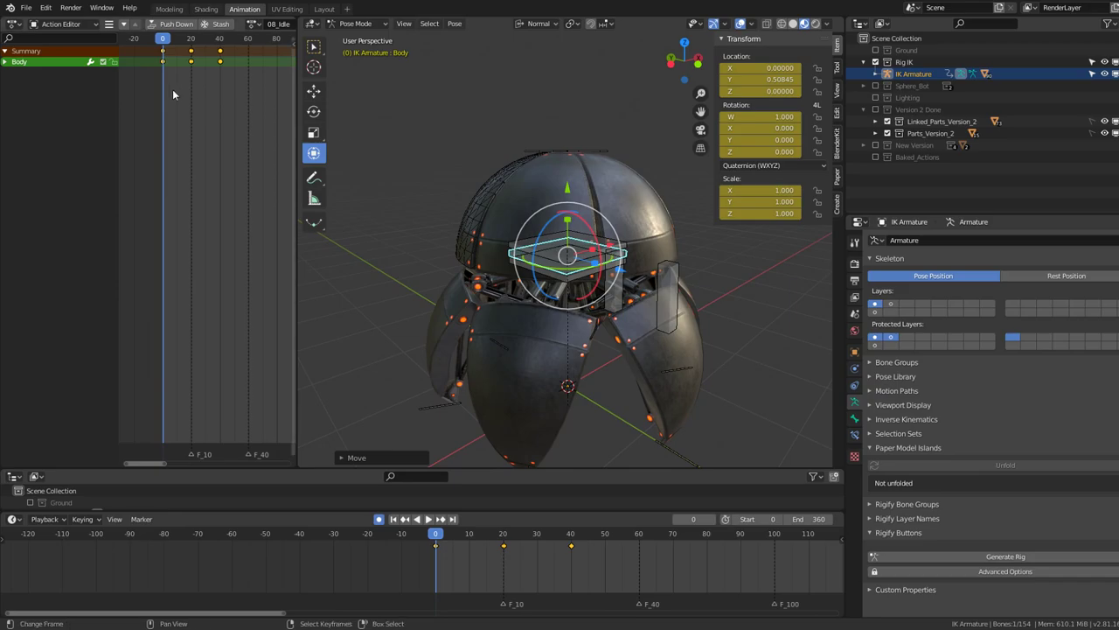
scroll(174, 91, "down", 2, "ctrl")
key("space")
key("space")
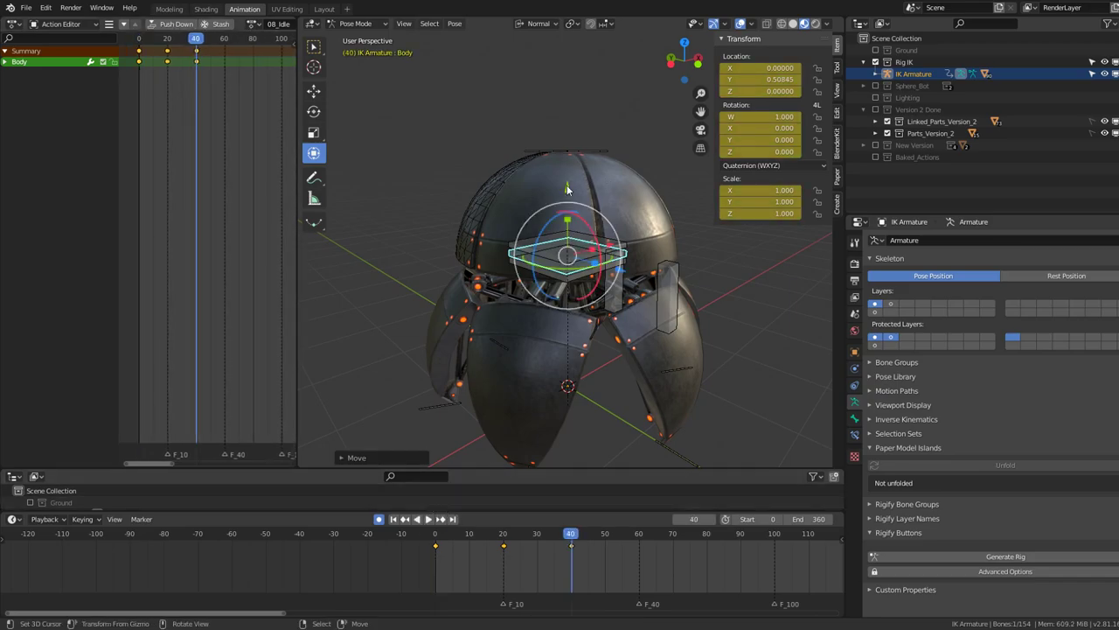
mouse_move(490, 254)
middle_mouse_down()
mouse_move(577, 248)
mouse_move(559, 246)
middle_mouse_up()
scroll(236, 149, "down", 4)
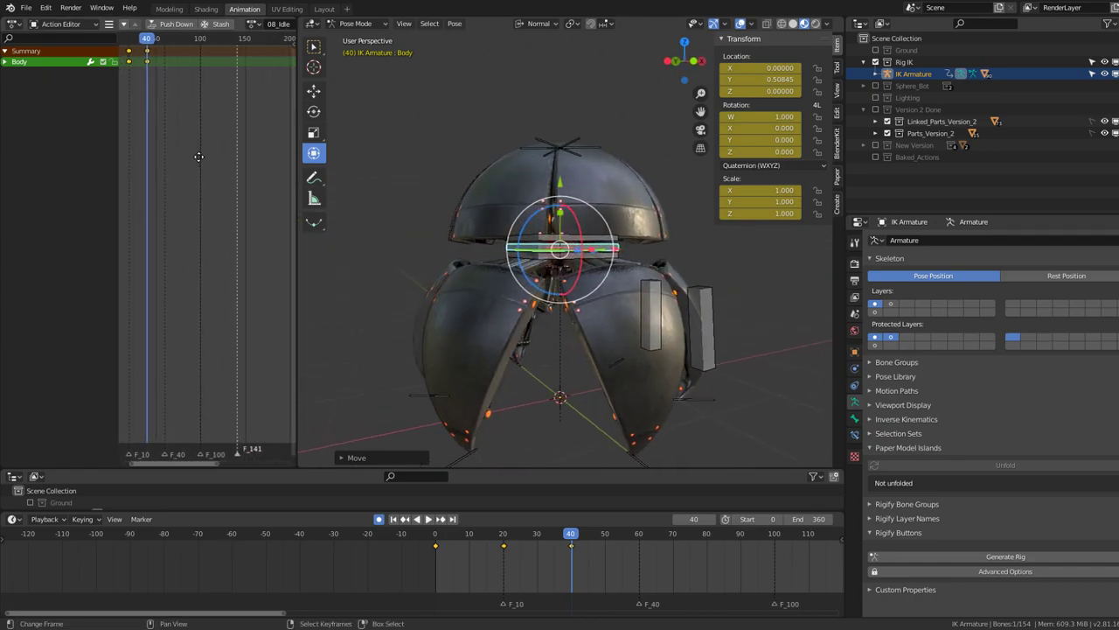
scroll(249, 149, "up", 2)
scroll(237, 100, "up", 2)
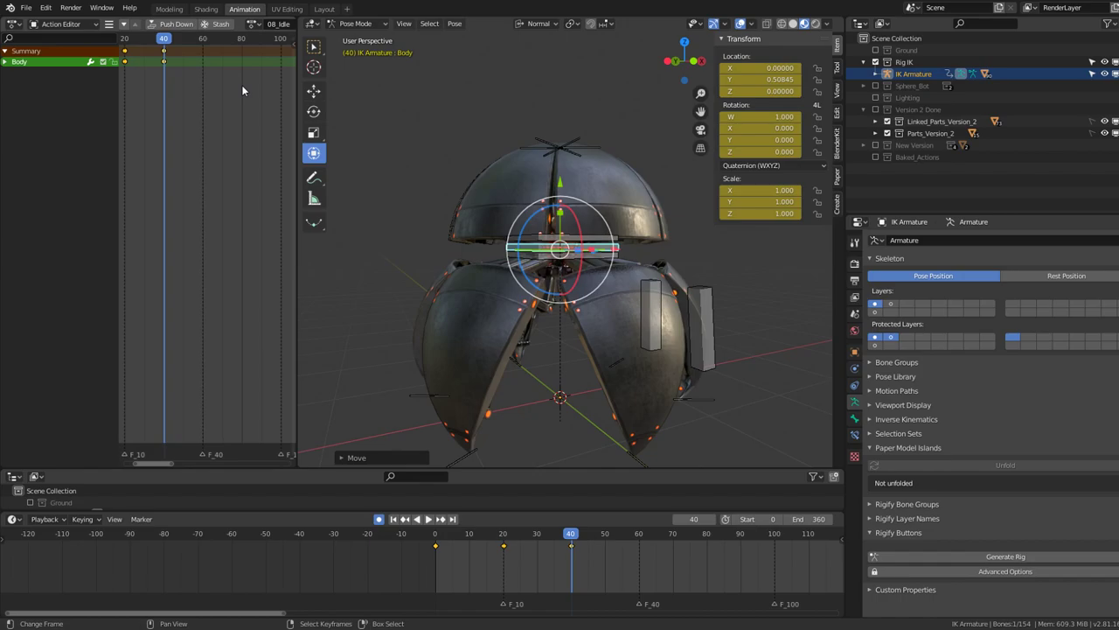
Key the Body bone at frame 80 and tilt it to quaternion W 0.987, Y 0.163
left_click(243, 85)
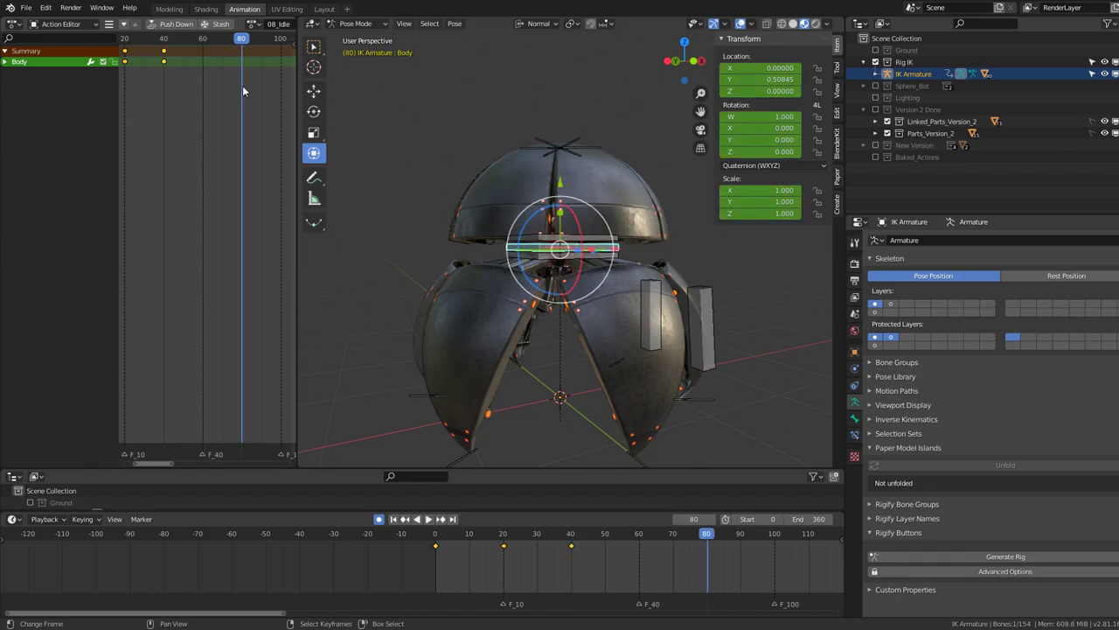
middle_click_drag(653, 173, 593, 291)
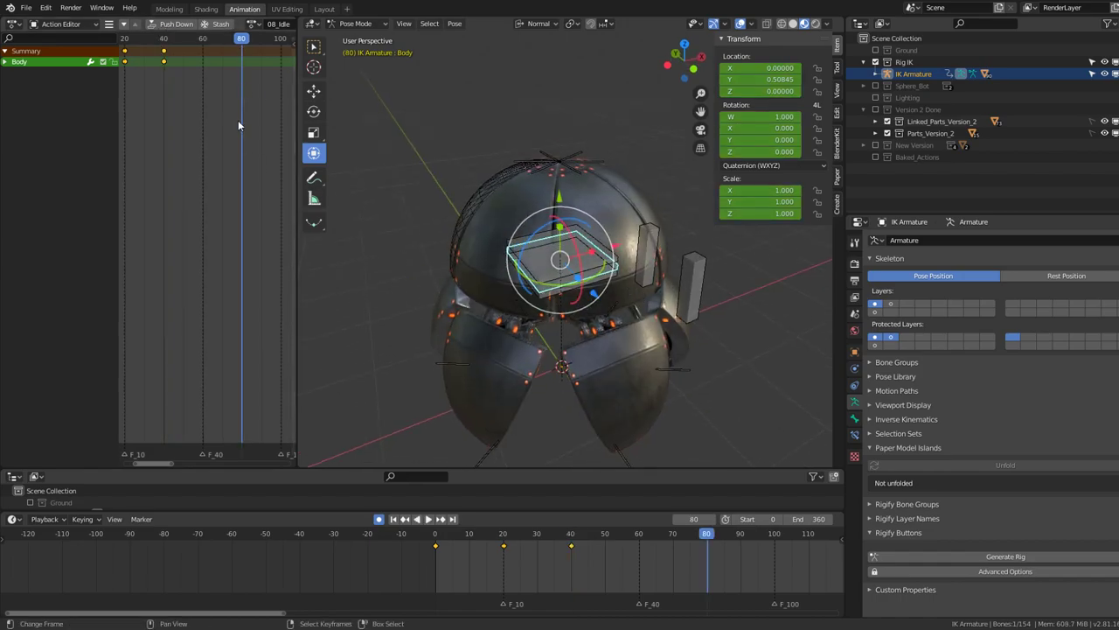
left_click(564, 203)
scroll(578, 254, "up", 2)
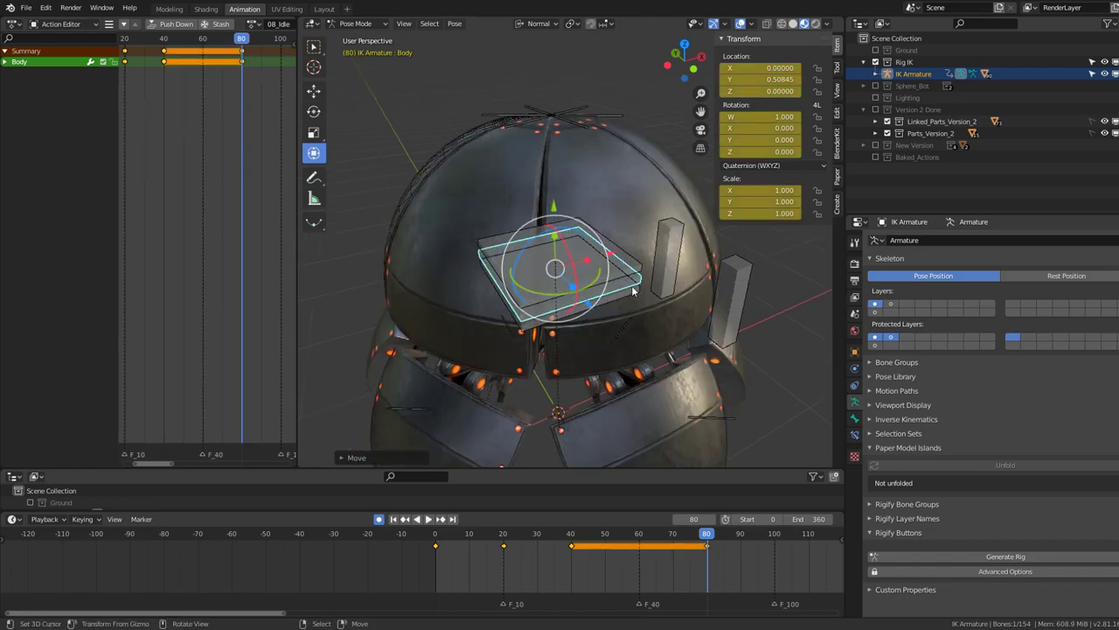
scroll(592, 291, "up", 1)
left_click_drag(588, 281, 596, 287)
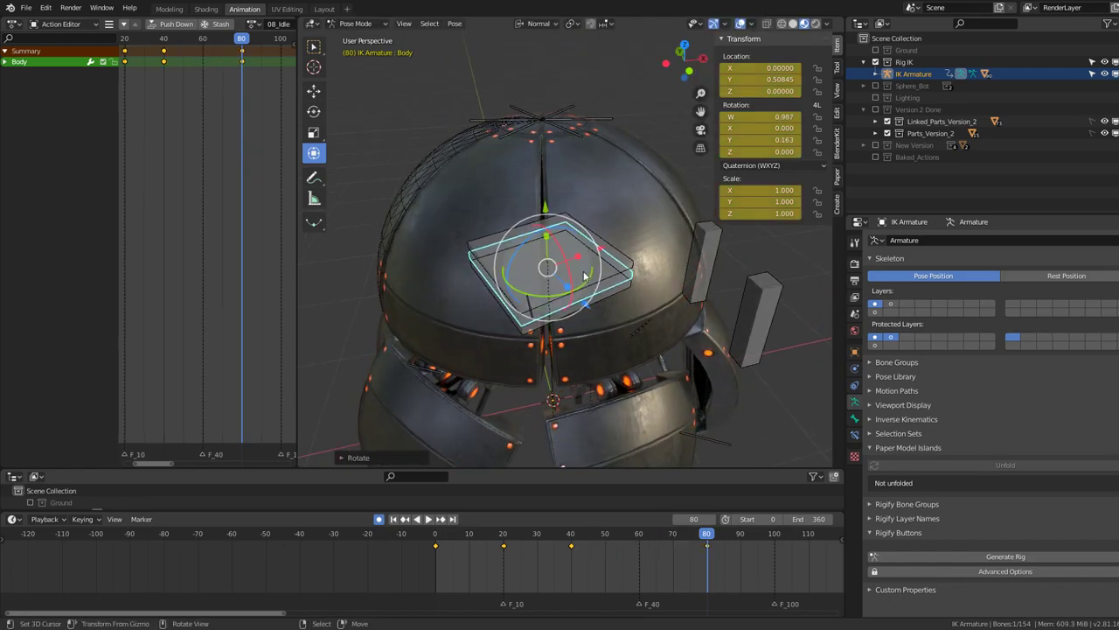
mouse_move(597, 287)
middle_mouse_down()
mouse_move(623, 225)
mouse_move(651, 212)
mouse_move(619, 211)
mouse_move(551, 266)
mouse_move(544, 175)
middle_mouse_up()
Reselect the Body bone and place a copy of its frame-80 key later in the action
left_click(542, 131)
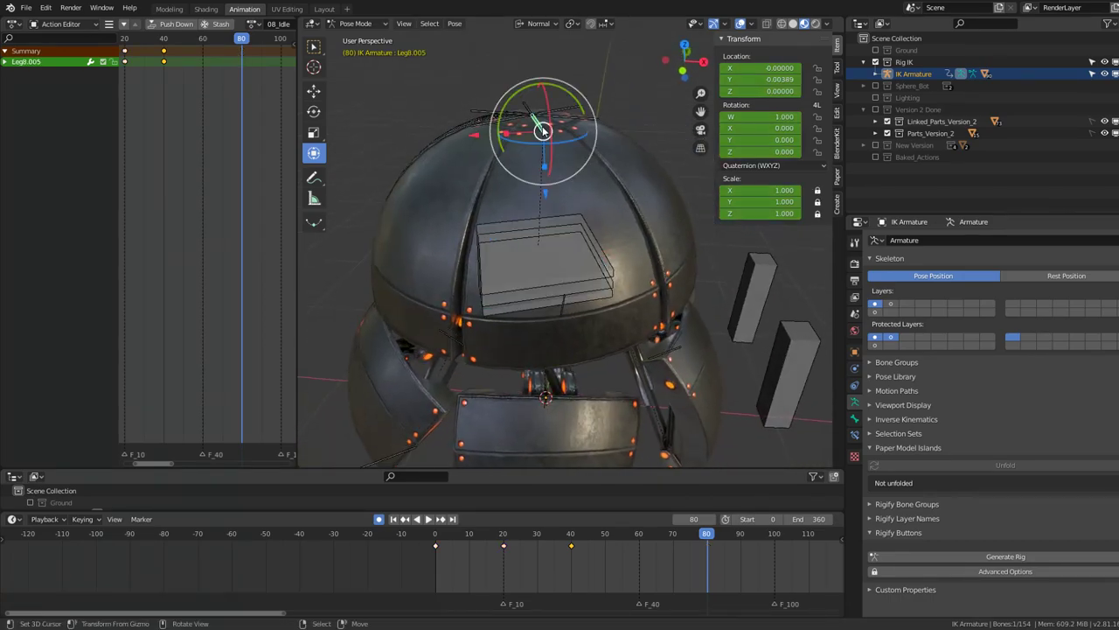
left_click(596, 293)
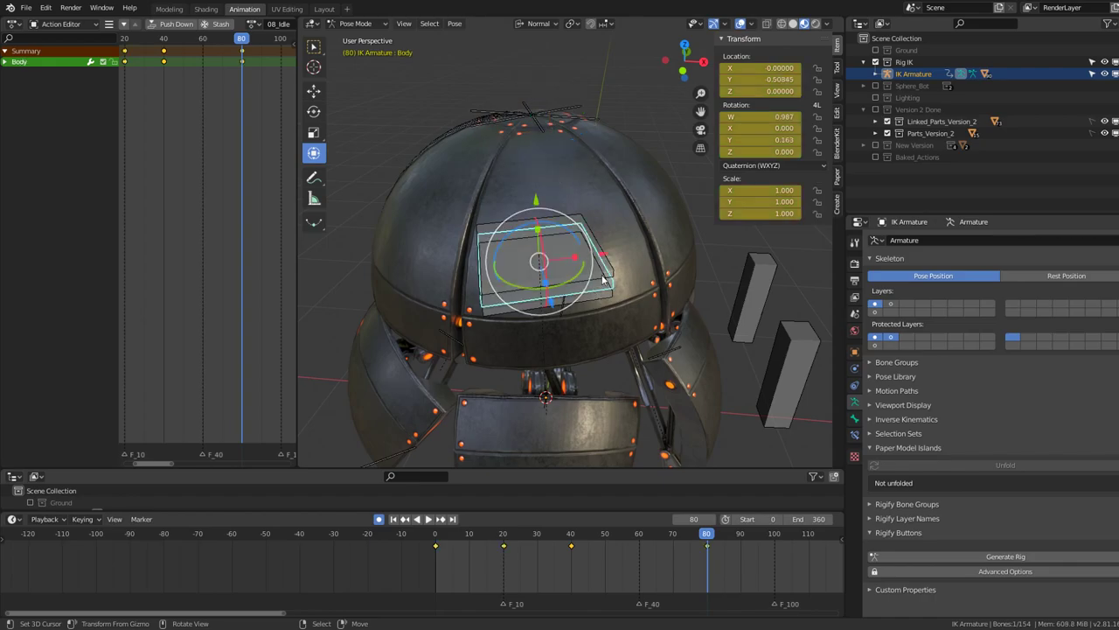
middle_click_drag(604, 278, 595, 201)
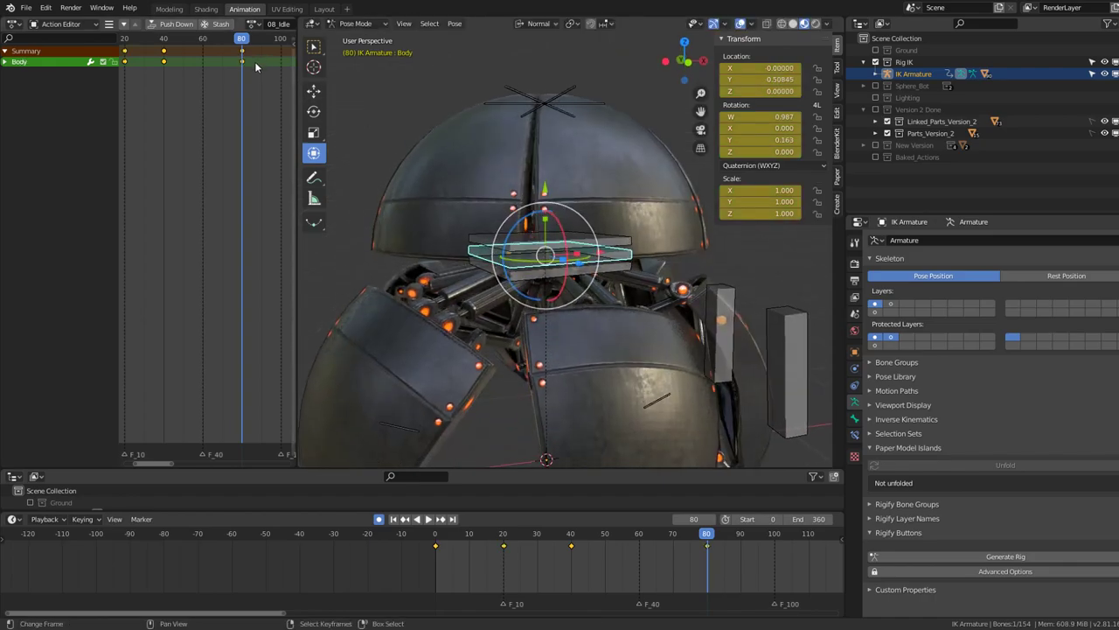
left_click_drag(239, 51, 240, 95)
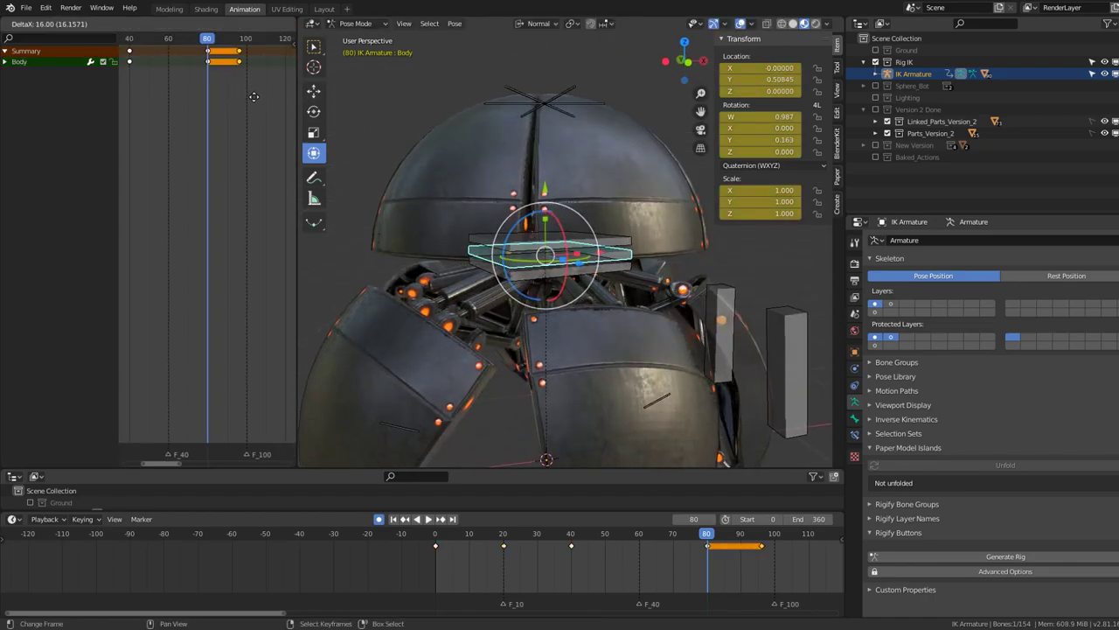
key("space")
Play back from around frame 43 to check the body motion
left_click_drag(153, 74, 136, 64)
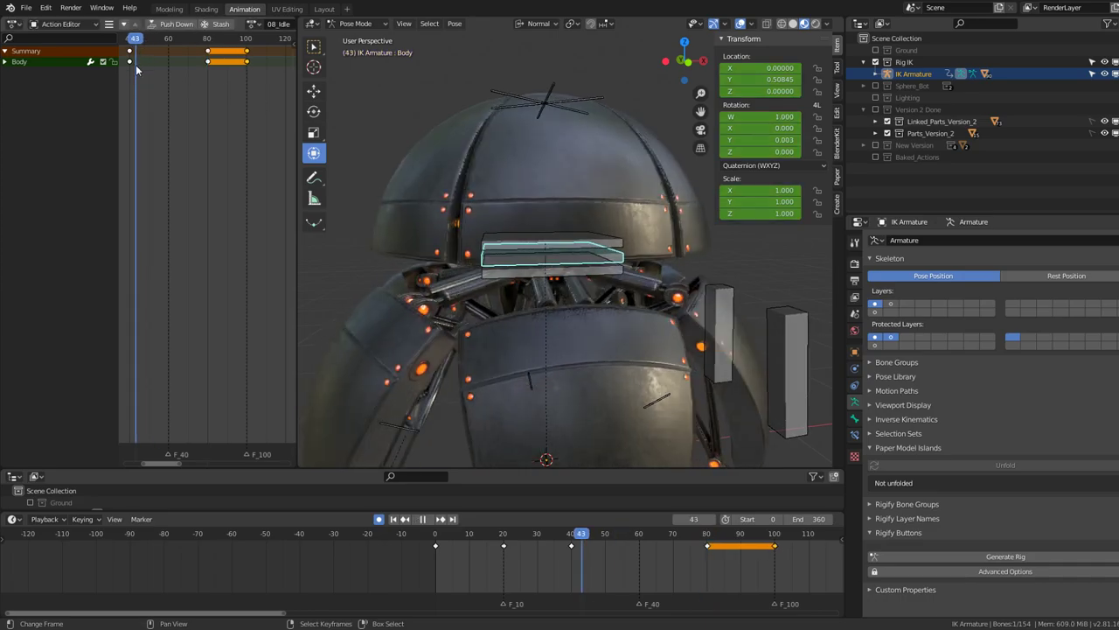
key("space")
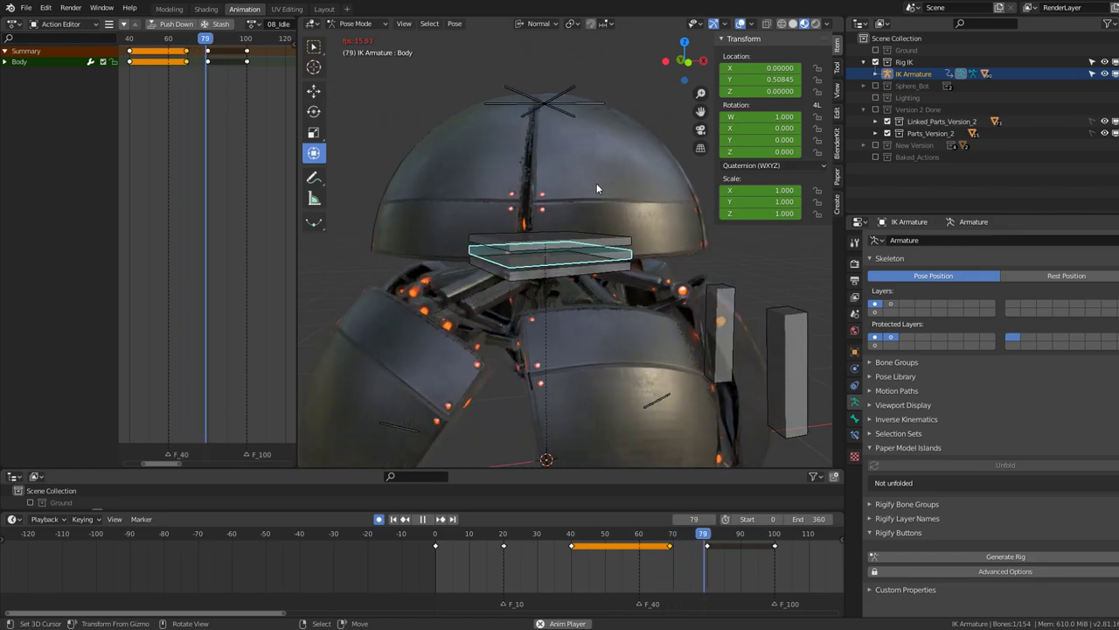
key("space")
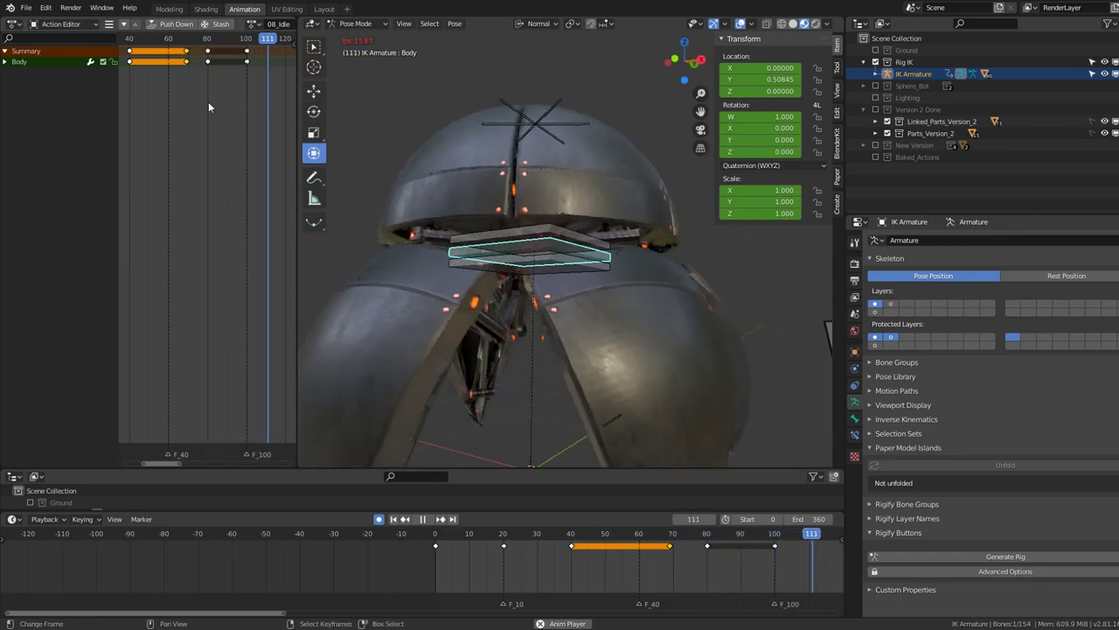
Shift the copied Body keys 43 frames later, near frame 114, and replay the loop
middle_click_drag(212, 96, 183, 95)
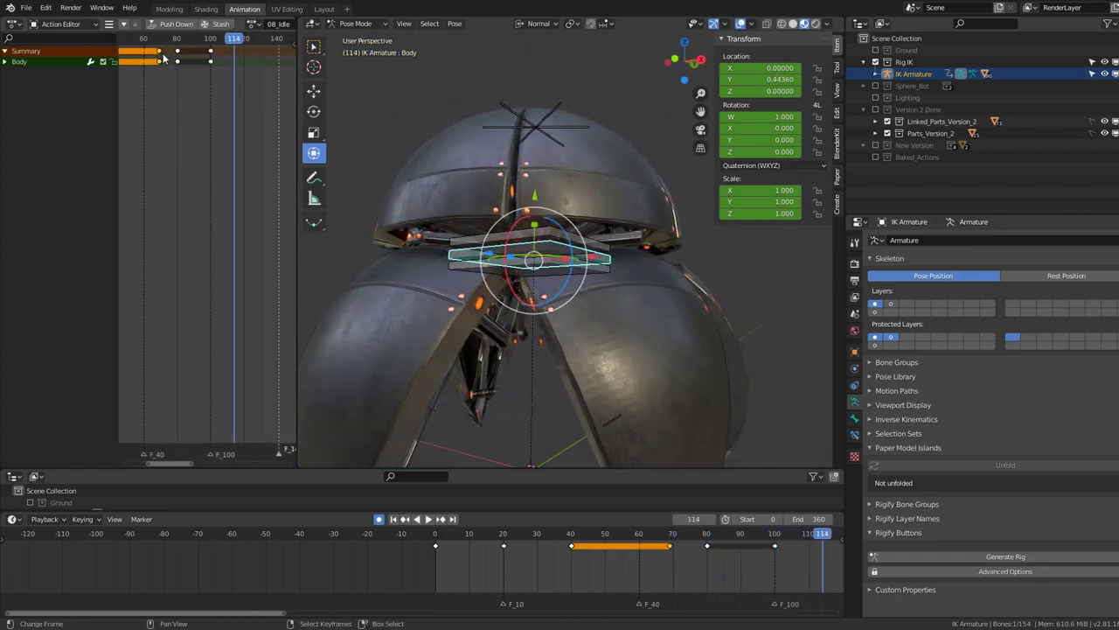
left_click(235, 72)
key("space")
left_click(128, 84)
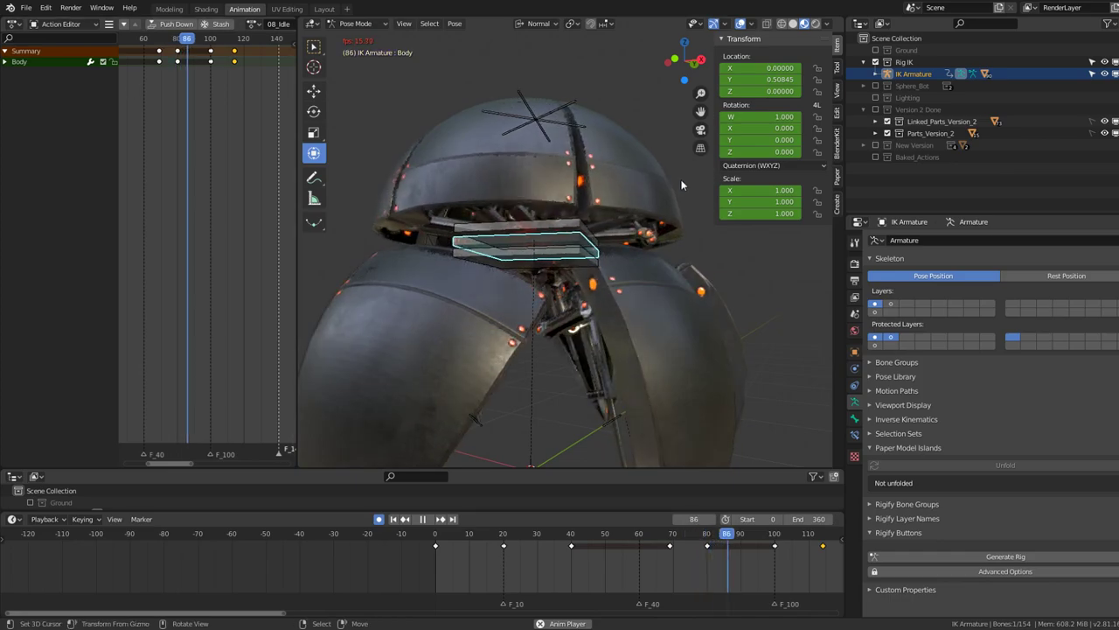
middle_click_drag(612, 210, 650, 188)
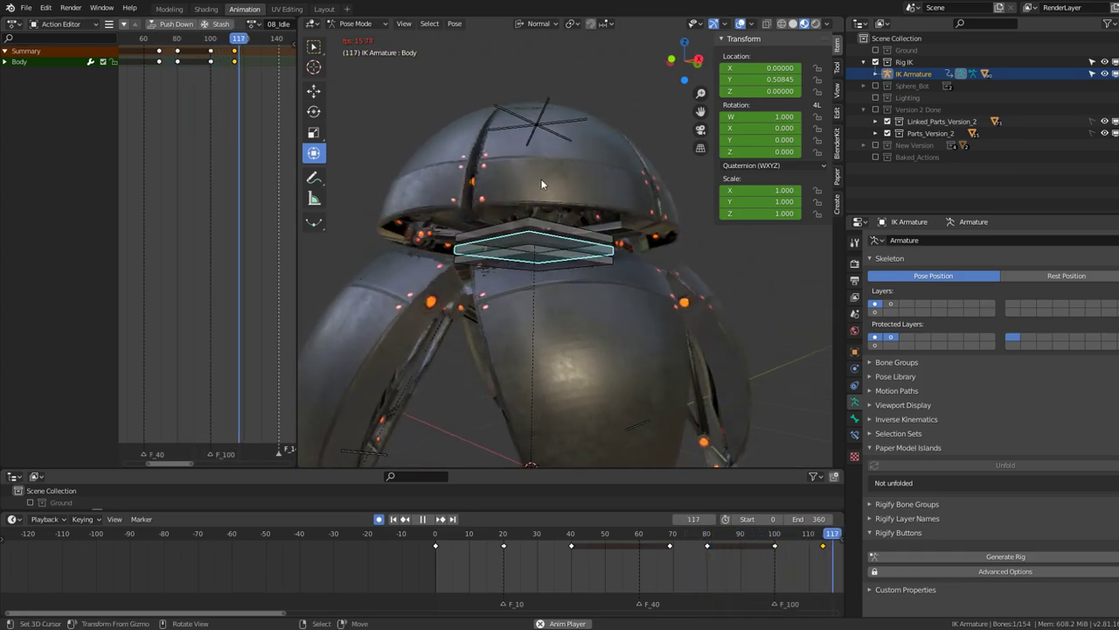
scroll(540, 179, "down", 5)
middle_click_drag(547, 184, 564, 179)
scroll(203, 104, "down", 4)
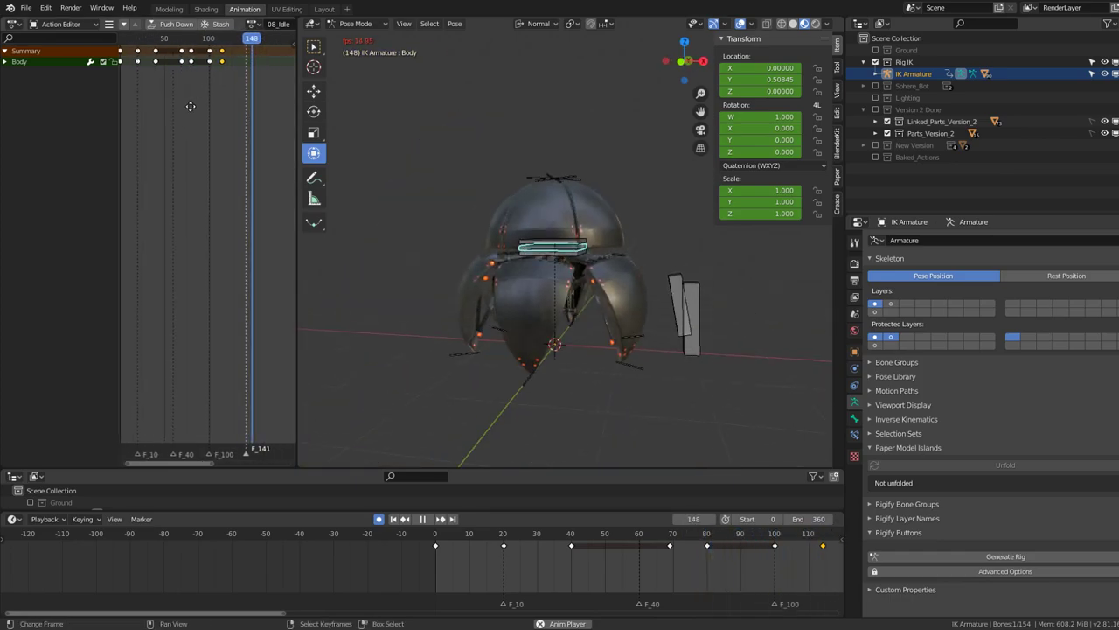
Stop playback and key the Body bone slightly lowered at frame 160
scroll(203, 101, "down", 2)
key("space")
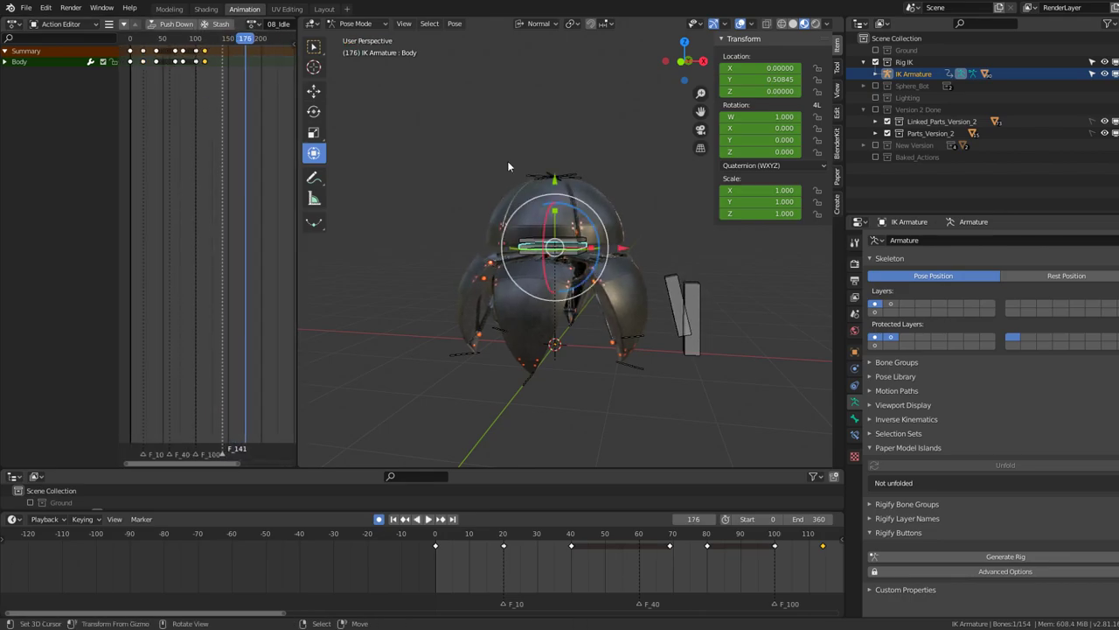
scroll(524, 175, "up", 5)
scroll(563, 207, "down", 4)
scroll(180, 90, "up", 1)
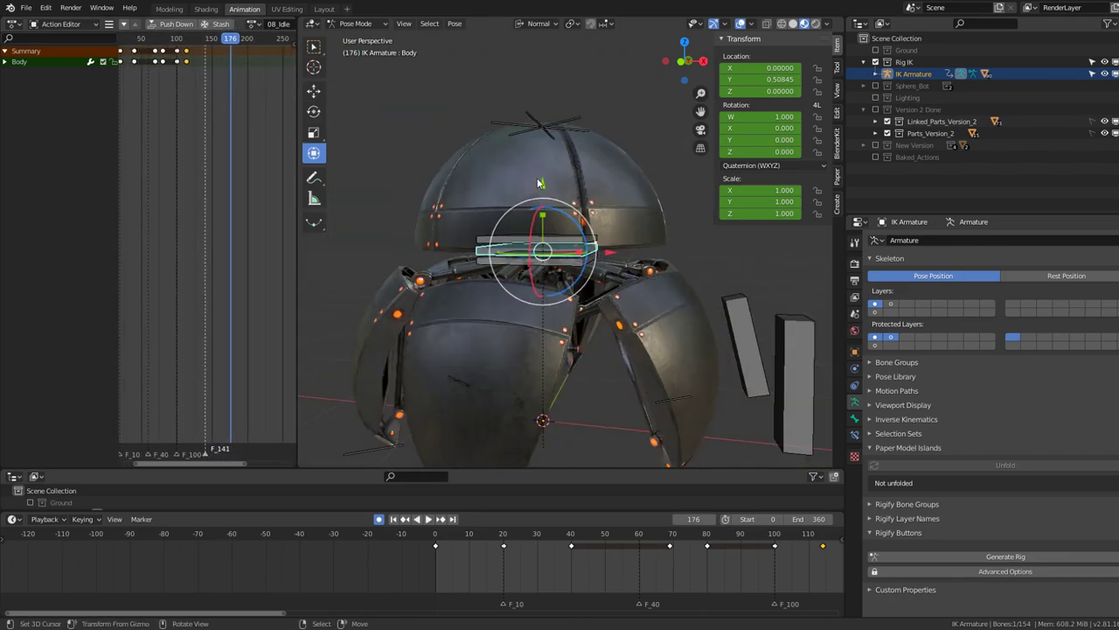
scroll(197, 74, "up", 3)
scroll(196, 78, "up", 2)
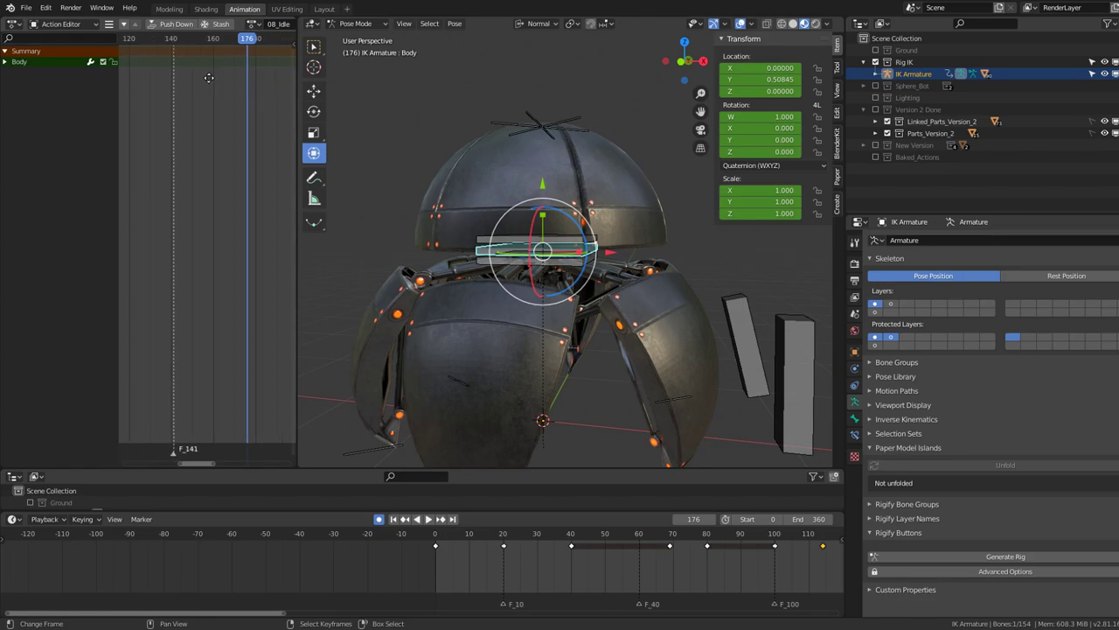
left_click(193, 93)
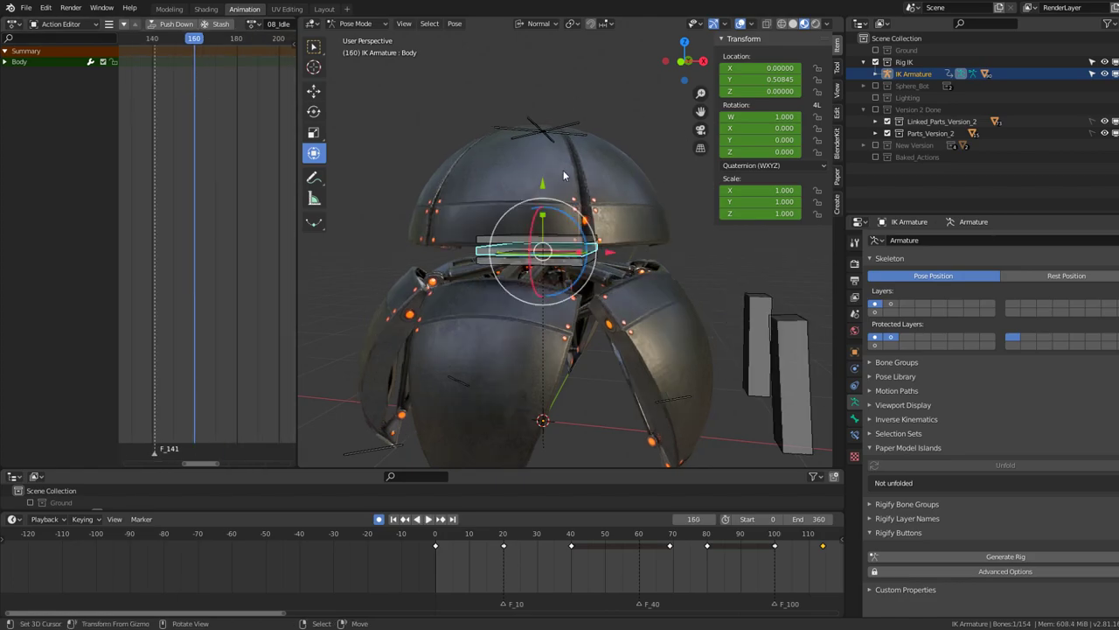
left_click_drag(543, 184, 543, 189)
At frame 170, raise the Body bone along Y to 0.835
left_click_drag(199, 111, 236, 83)
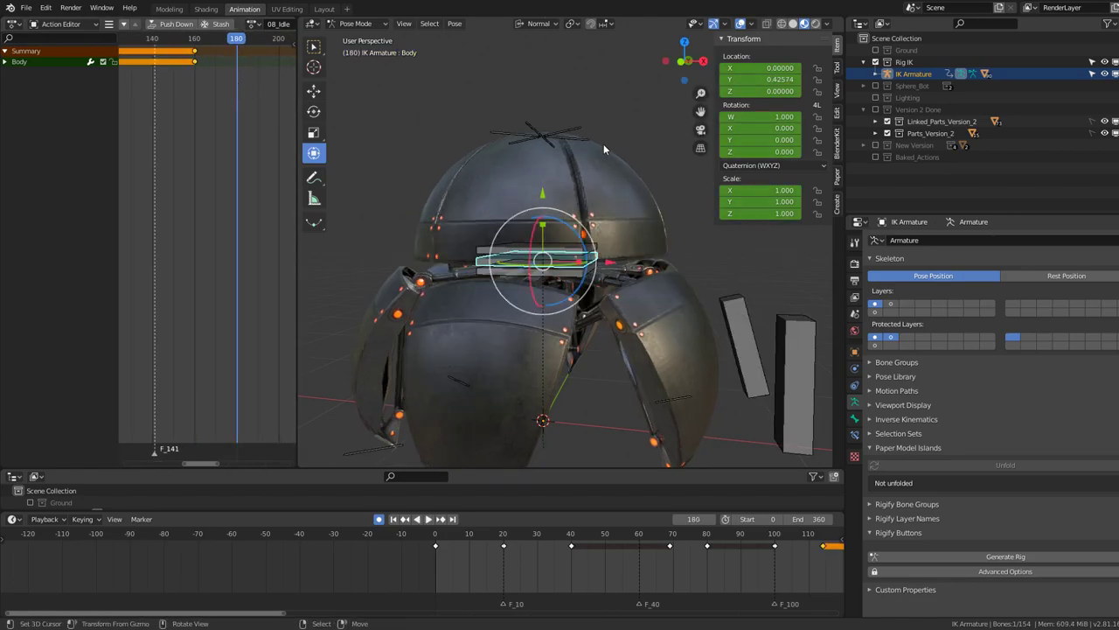
left_click(215, 105)
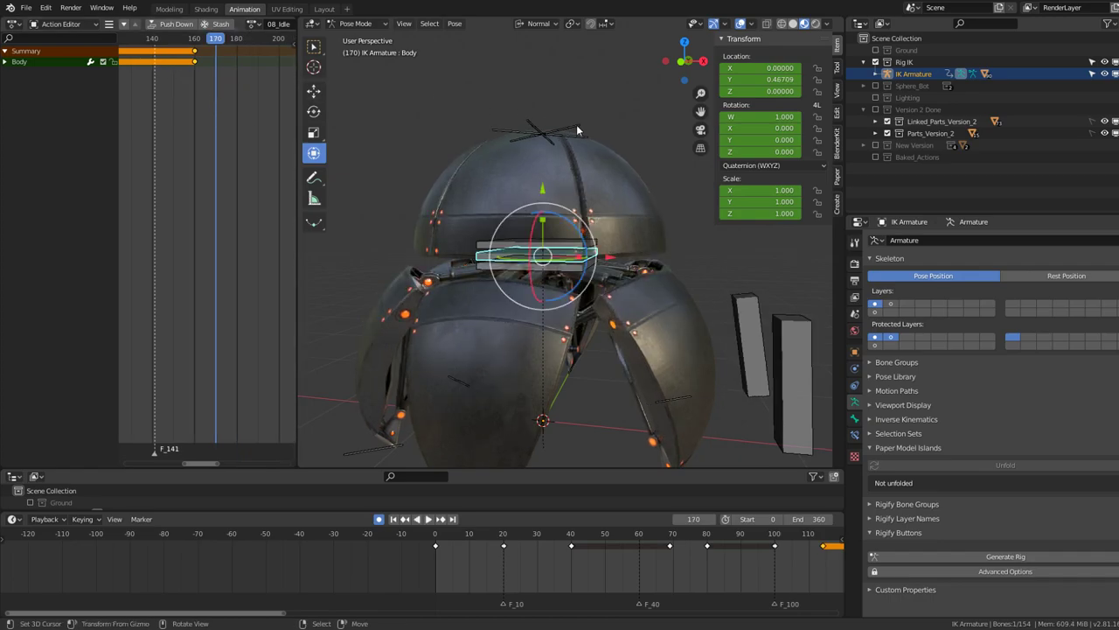
left_click_drag(532, 166, 544, 124)
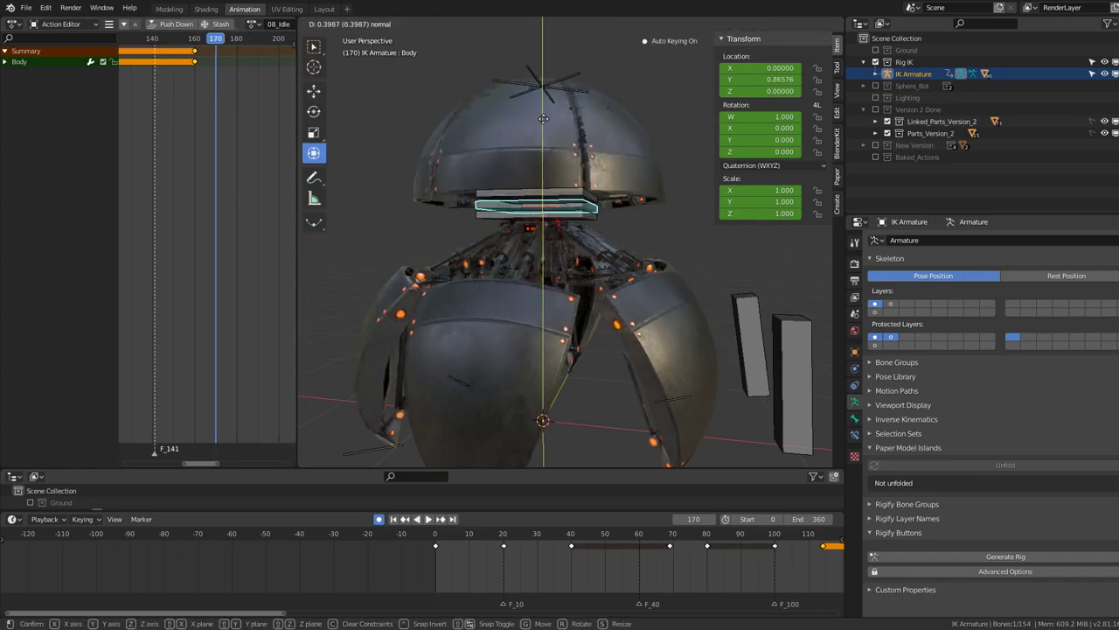
left_click_drag(545, 124, 456, 128)
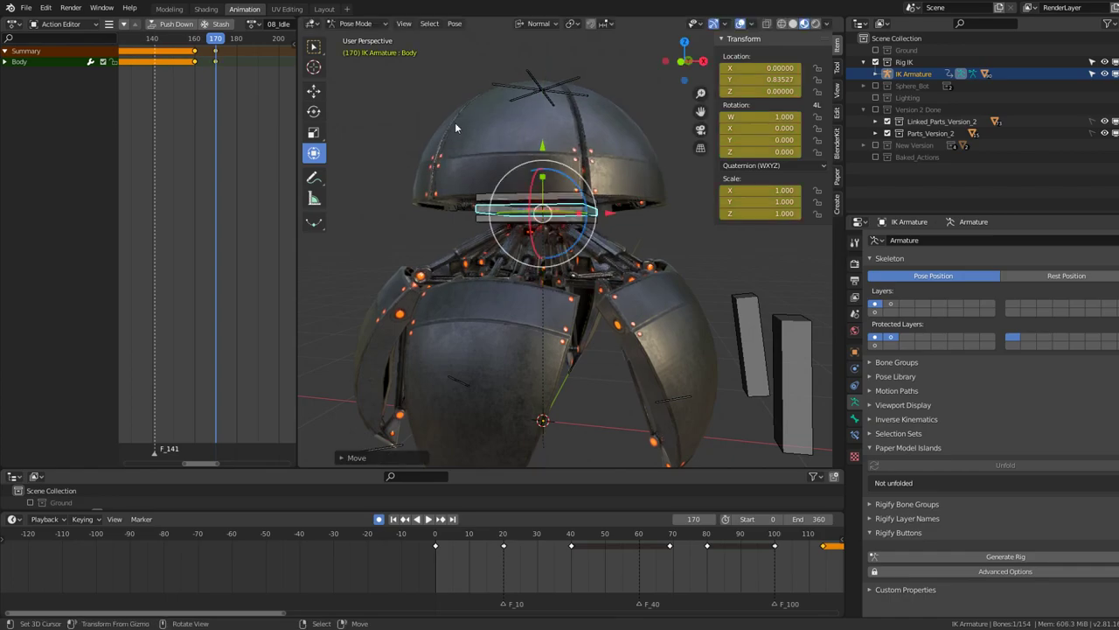
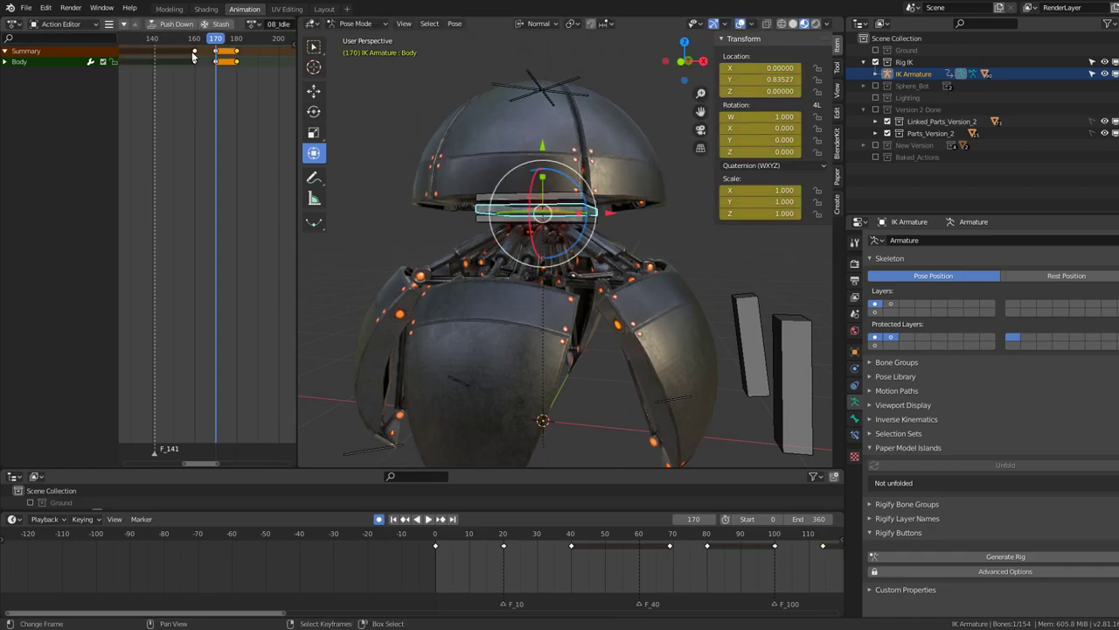
Slide the selected Body keyframes later in the 08_Idle action and preview playback
mouse_move(239, 57)
left_mouse_down()
mouse_move(264, 63)
mouse_move(245, 76)
left_mouse_up()
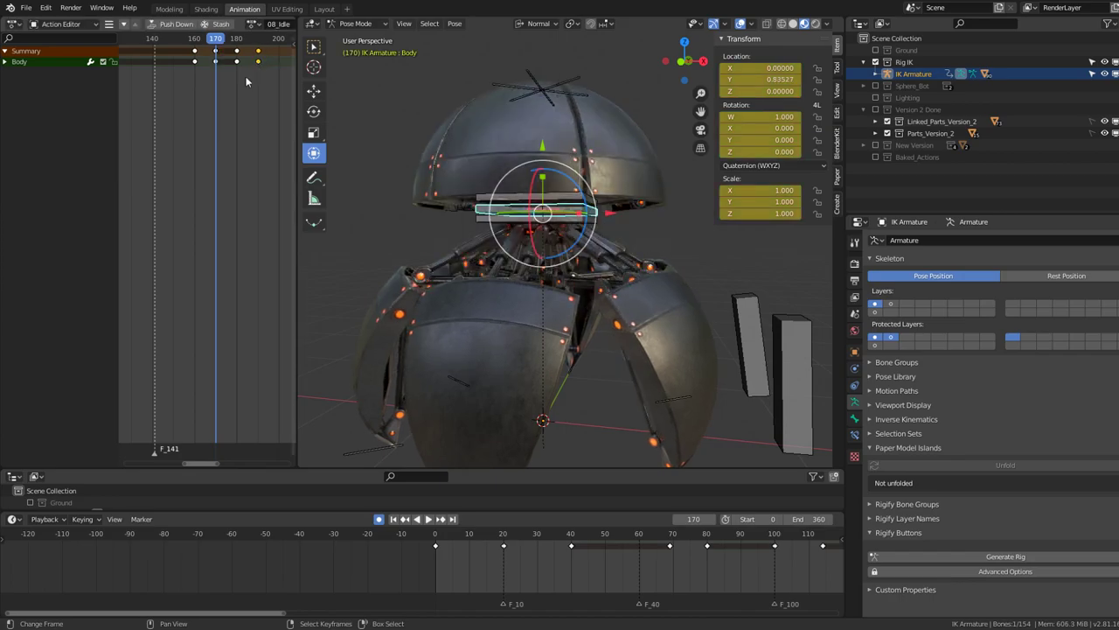
left_click(161, 93)
key("space")
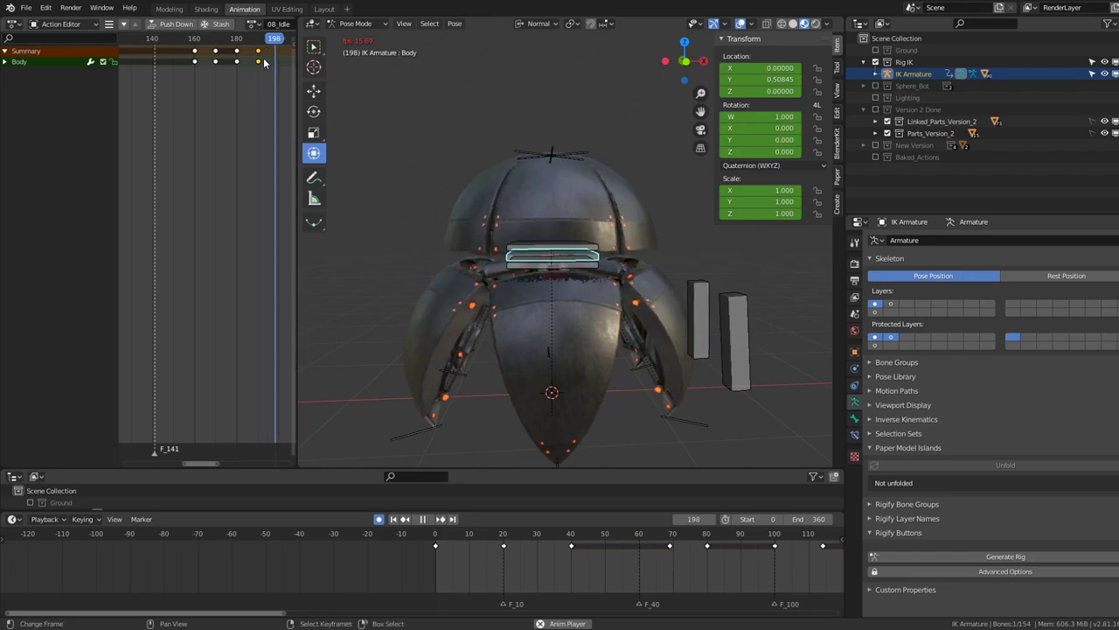
key("space")
At frame 170, tilt the Body bone sideways around the Y axis
left_click(217, 63)
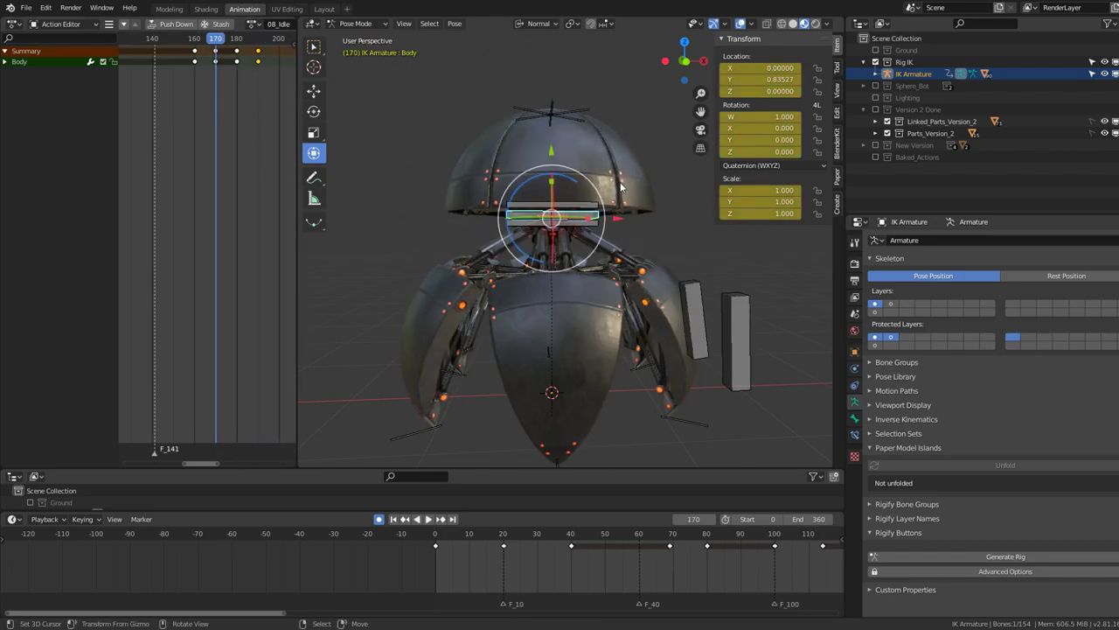
key("r")
key("y")
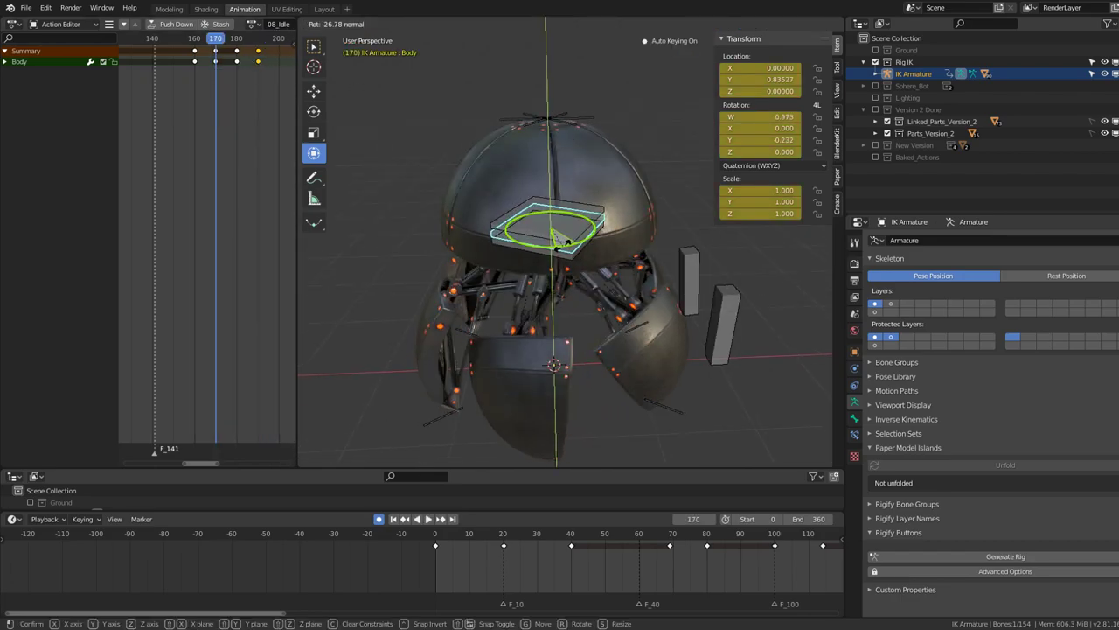
left_click(568, 242)
mouse_move(645, 187)
middle_mouse_down()
mouse_move(637, 204)
mouse_move(626, 198)
middle_mouse_up()
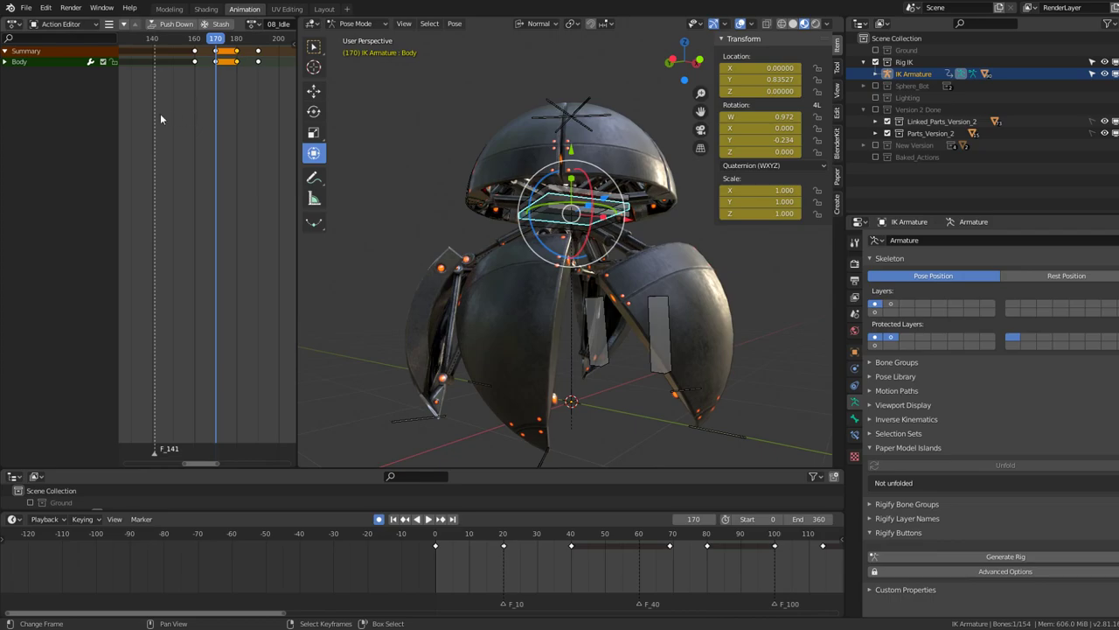
Play back from around frame 127 to check the tilt, then scrub to frame 200
left_click(125, 108)
key("space")
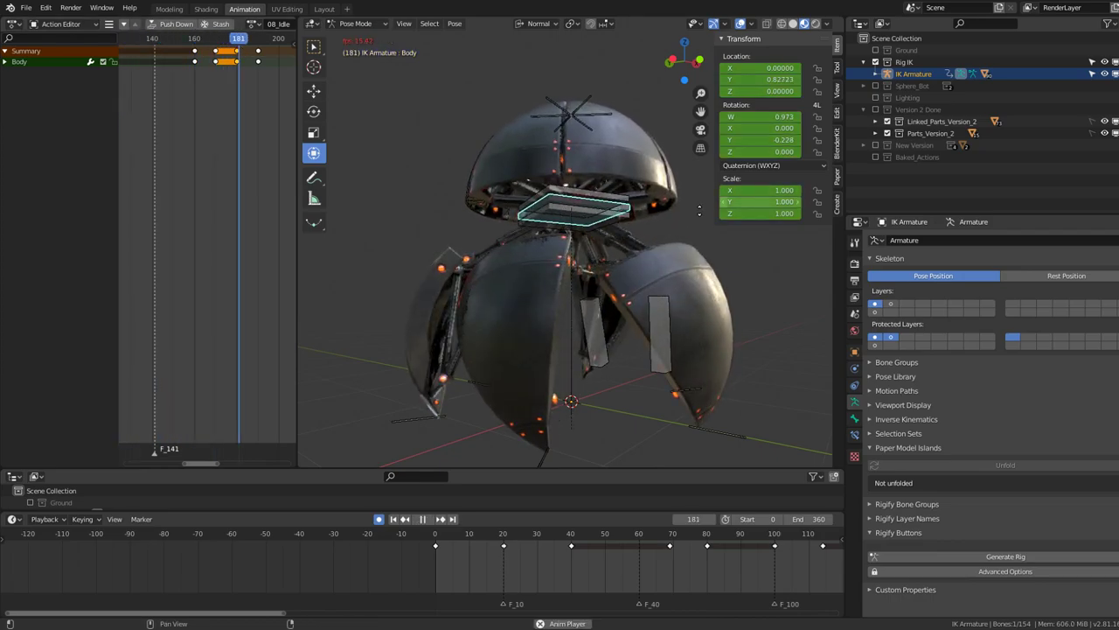
mouse_move(678, 154)
middle_mouse_down()
mouse_move(678, 206)
mouse_move(440, 128)
middle_mouse_up()
key("space")
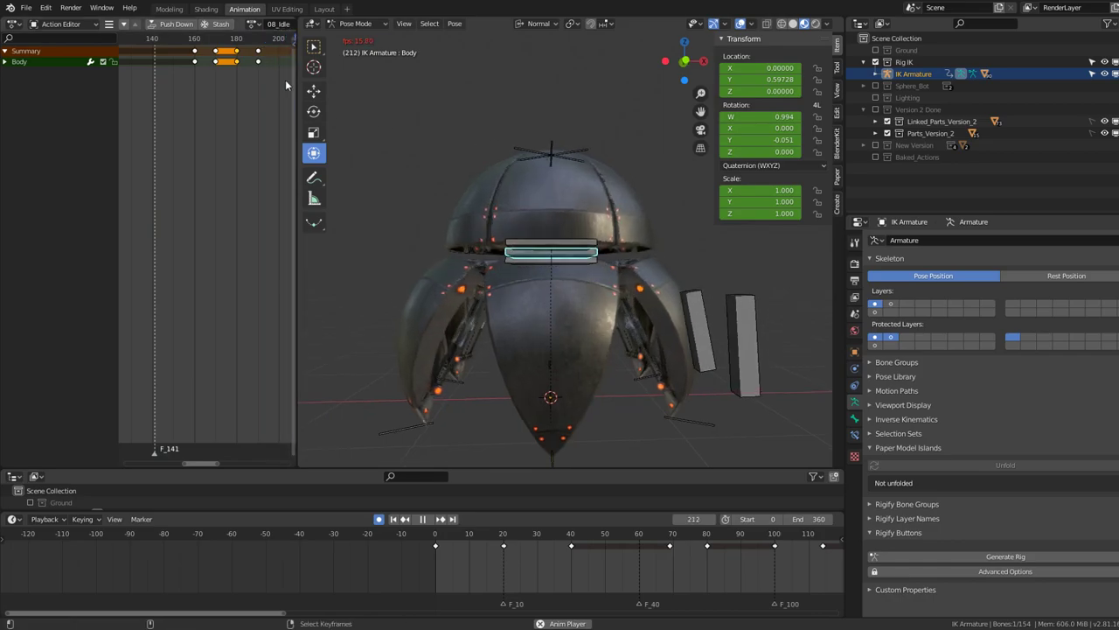
left_click_drag(199, 70, 212, 79)
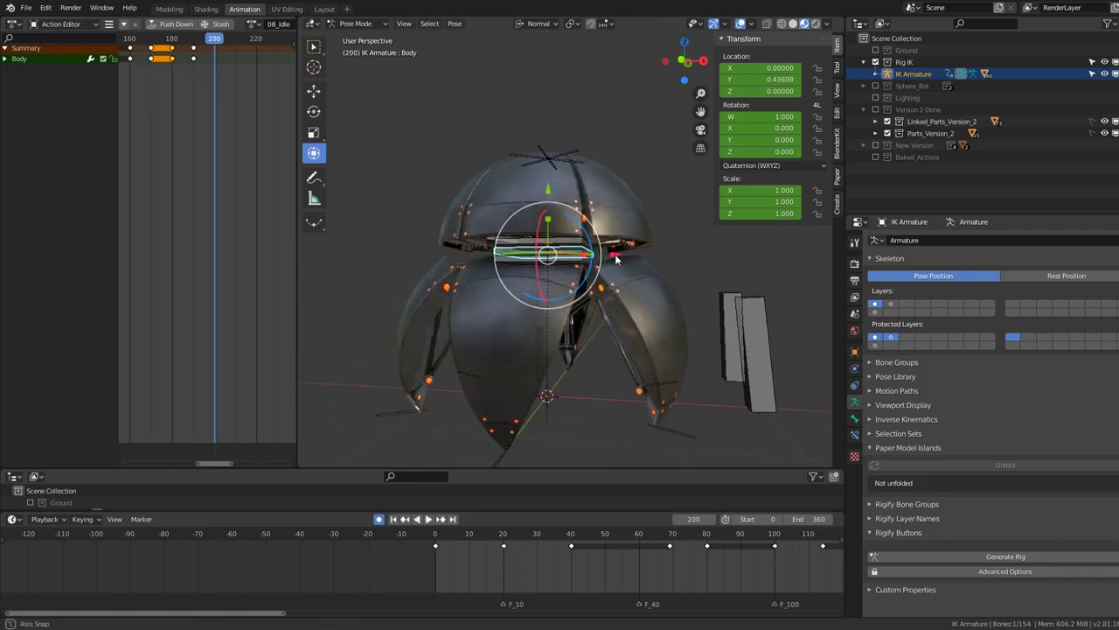
At frame 200, raise the Body bone along Y to 0.889
key("g")
key("y")
key("y")
left_click(560, 210)
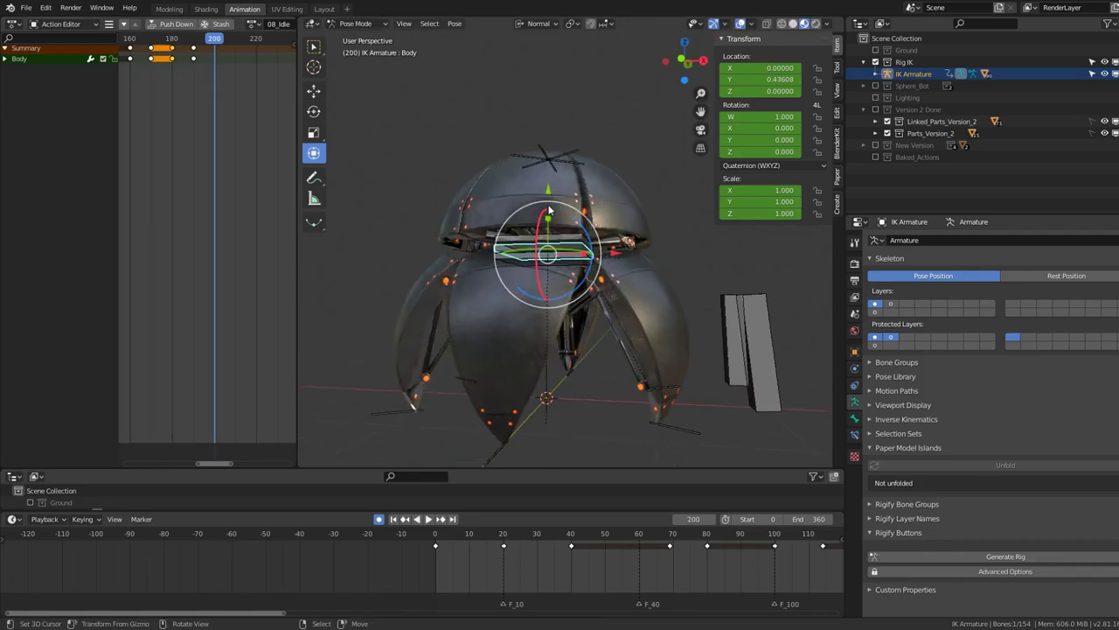
middle_click_drag(560, 210, 569, 217)
key("g")
key("y")
key("y")
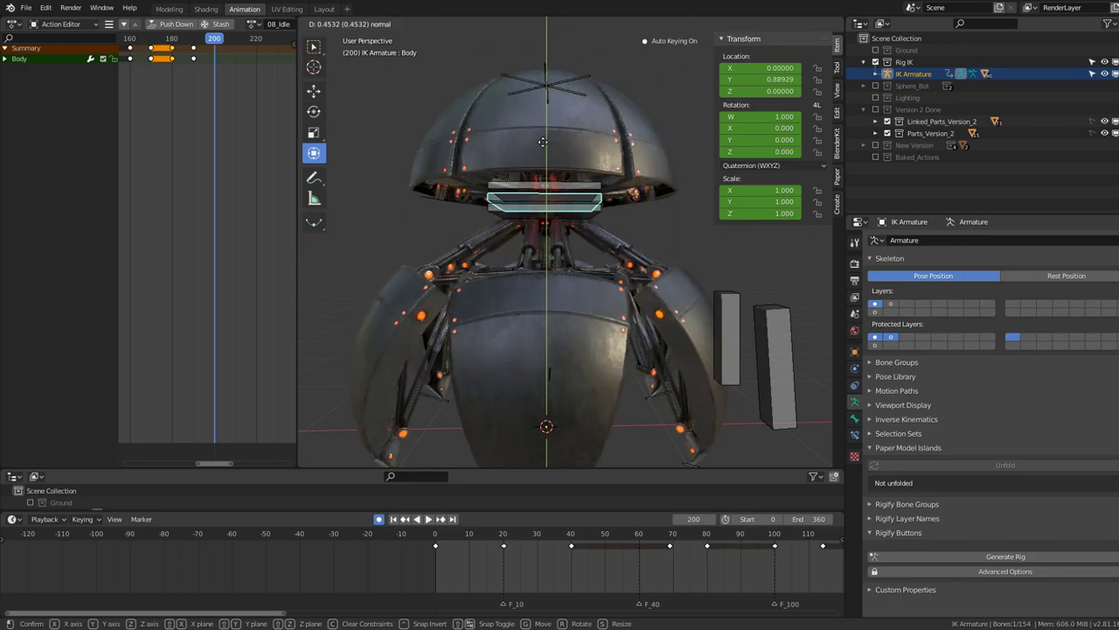
left_click(604, 284)
Twist the body about 30 degrees around Y, then add a slight extra tilt
key("r")
key("y")
key("y")
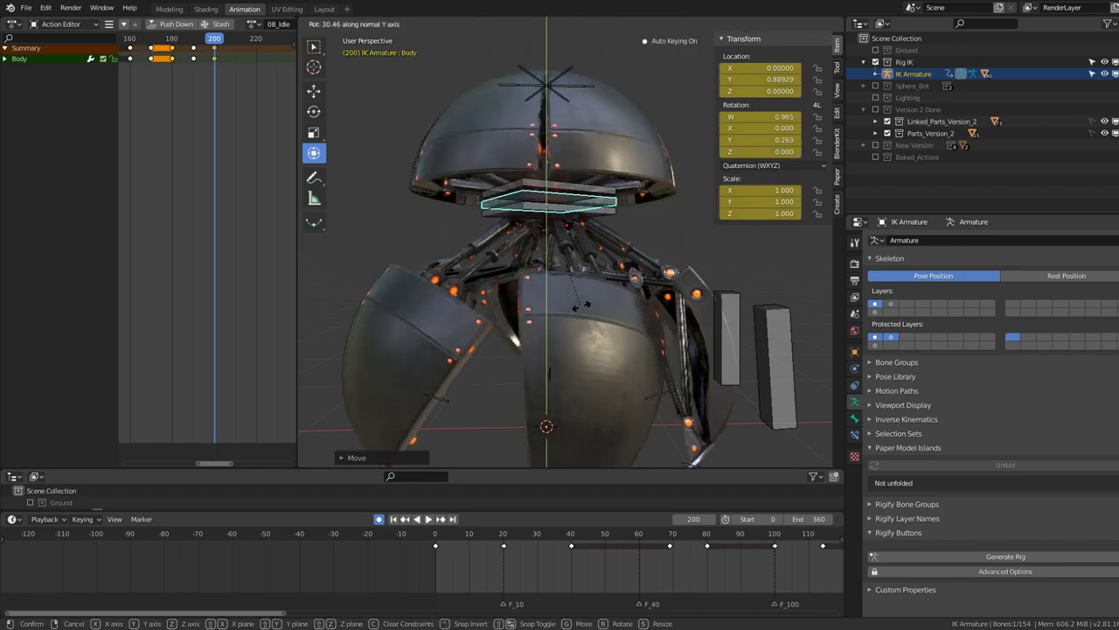
left_click(594, 280)
key("r")
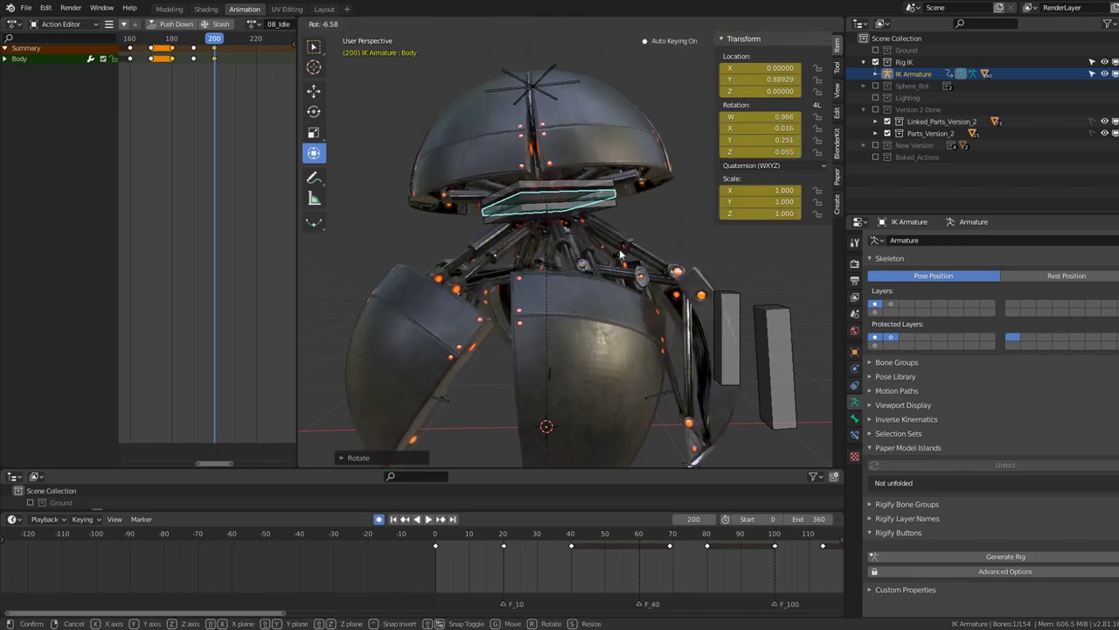
left_click(619, 253)
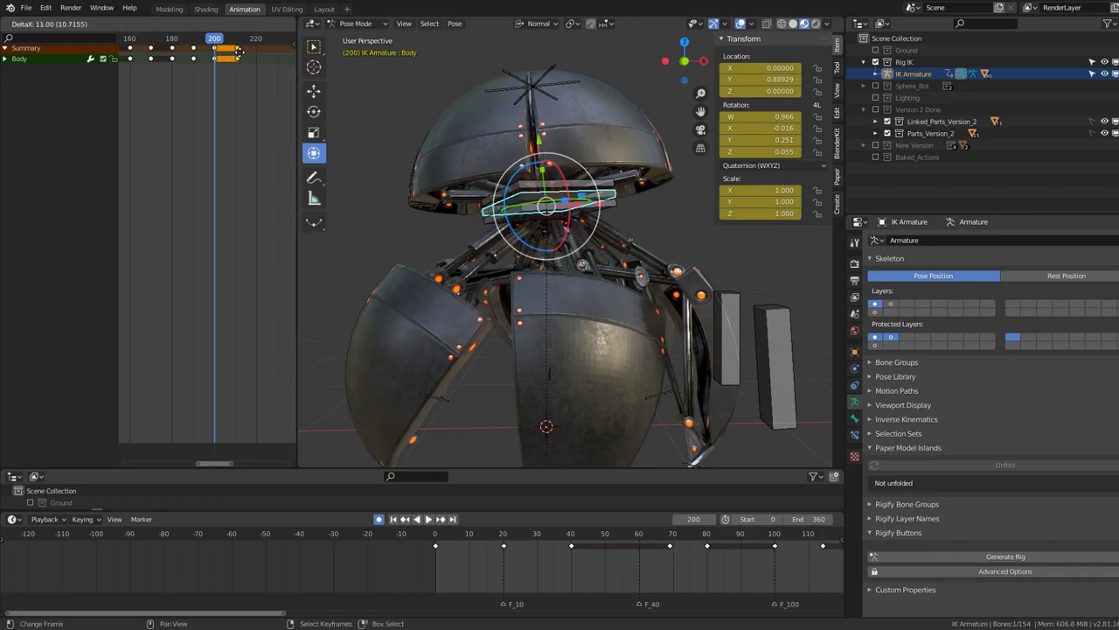
Shift the newest Body keyframes later in time and play back from around frame 150
key("g")
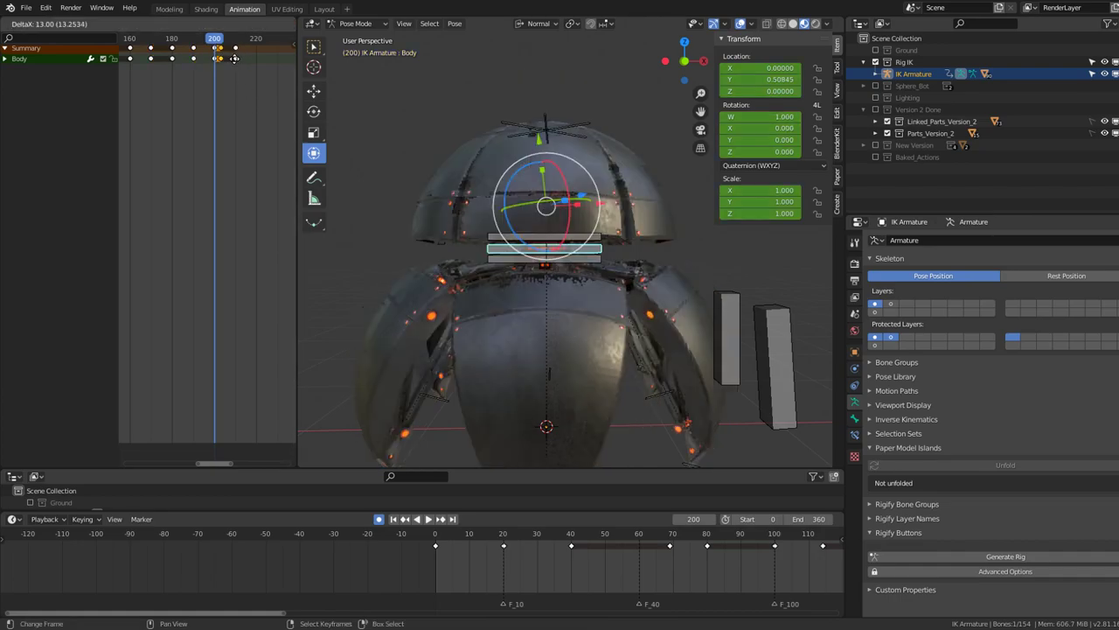
left_click(253, 62)
scroll(216, 101, "down", 2)
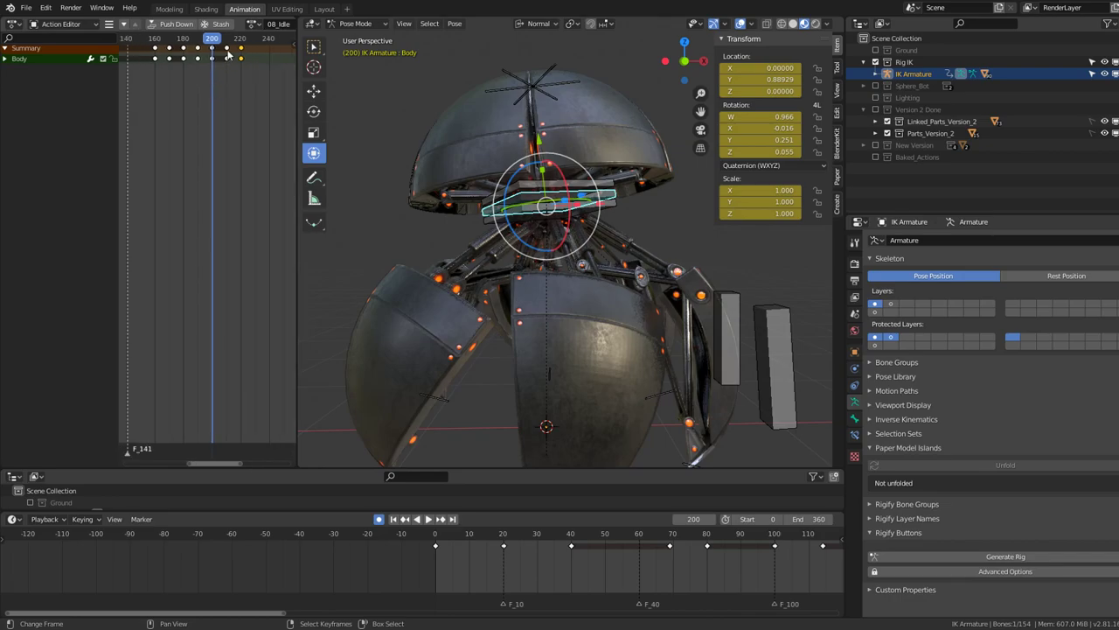
key("g")
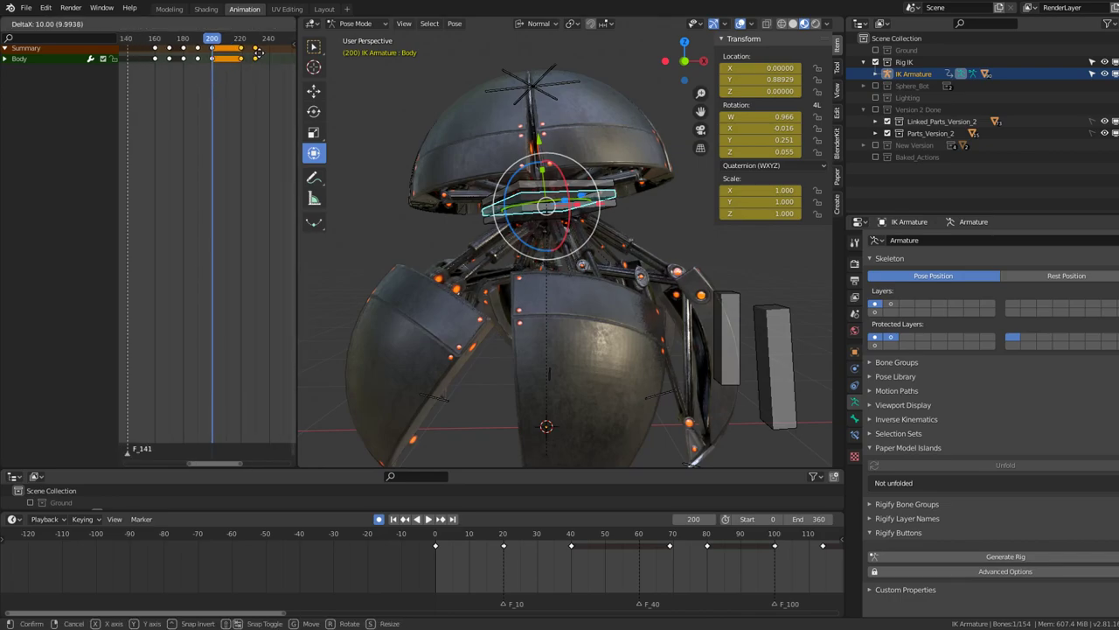
left_click(258, 53)
left_click(139, 105)
key("space")
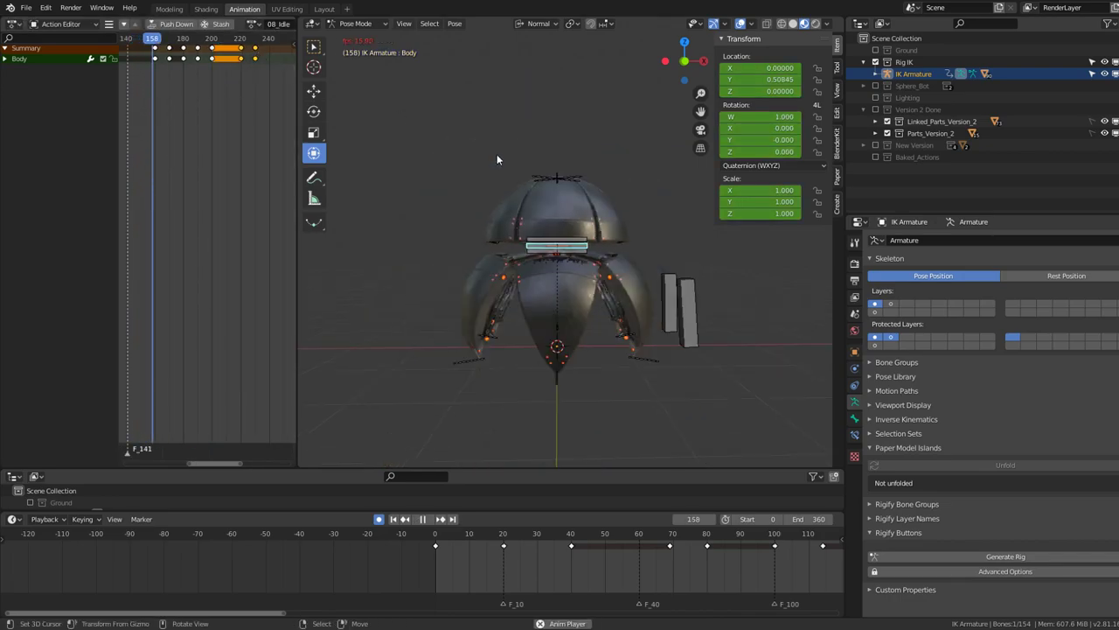
middle_click_drag(493, 152, 594, 200)
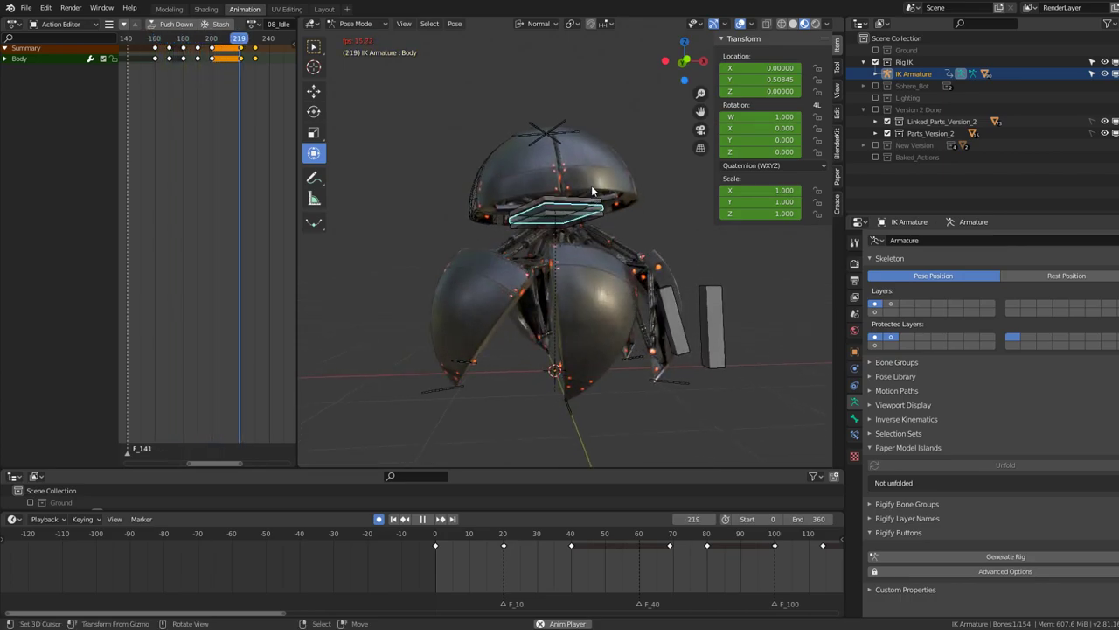
middle_click_drag(591, 184, 571, 229)
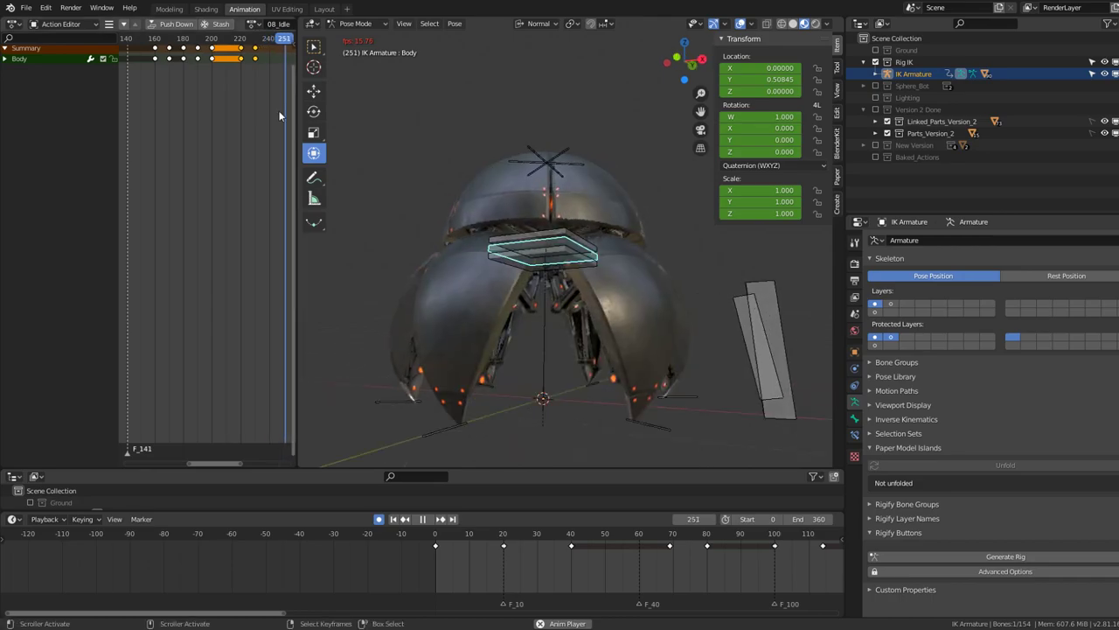
scroll(261, 104, "down", 5)
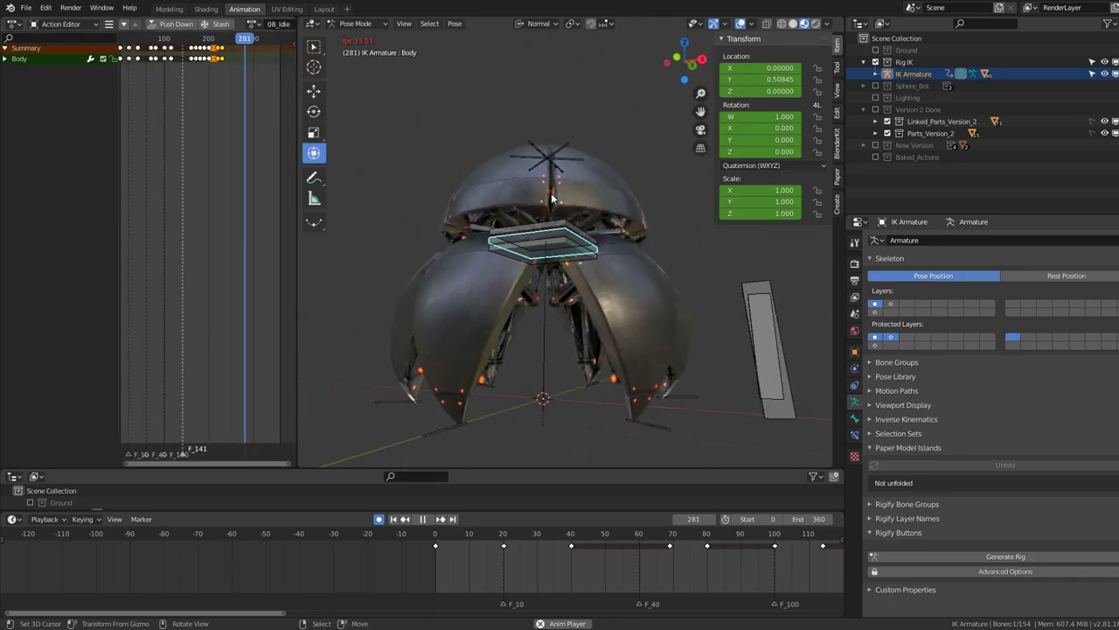
scroll(645, 212, "up", 4)
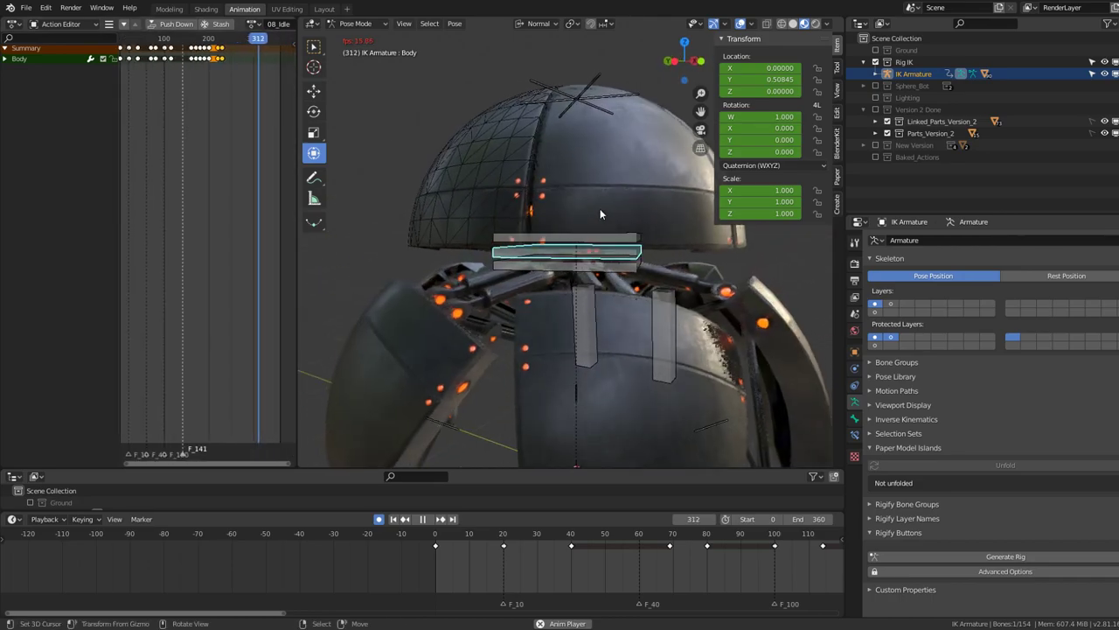
scroll(242, 122, "down", 2)
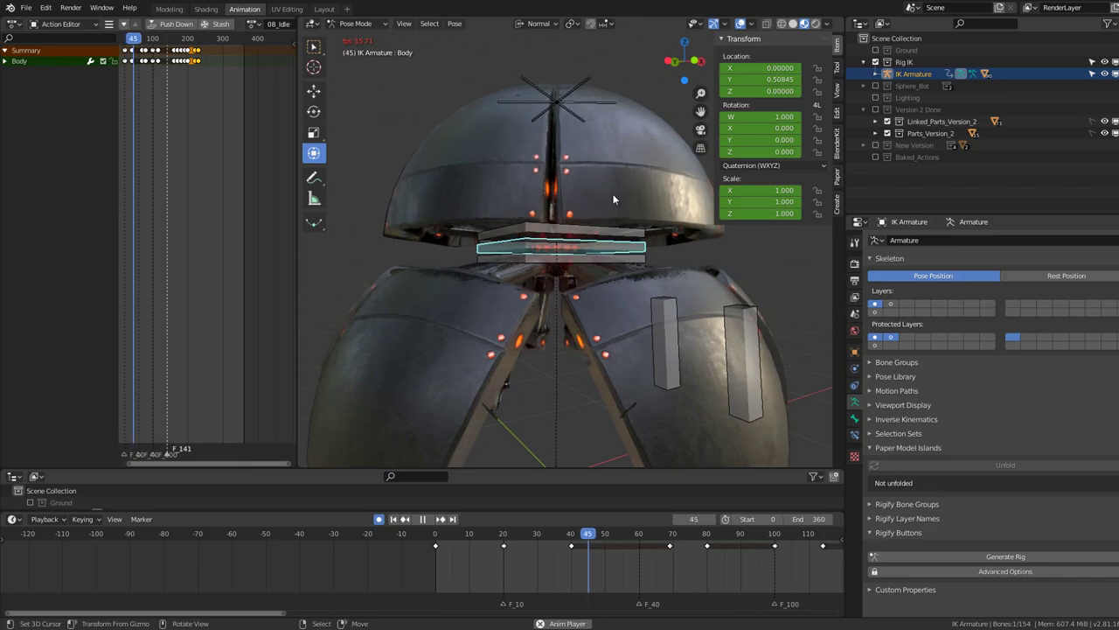
scroll(602, 180, "down", 4)
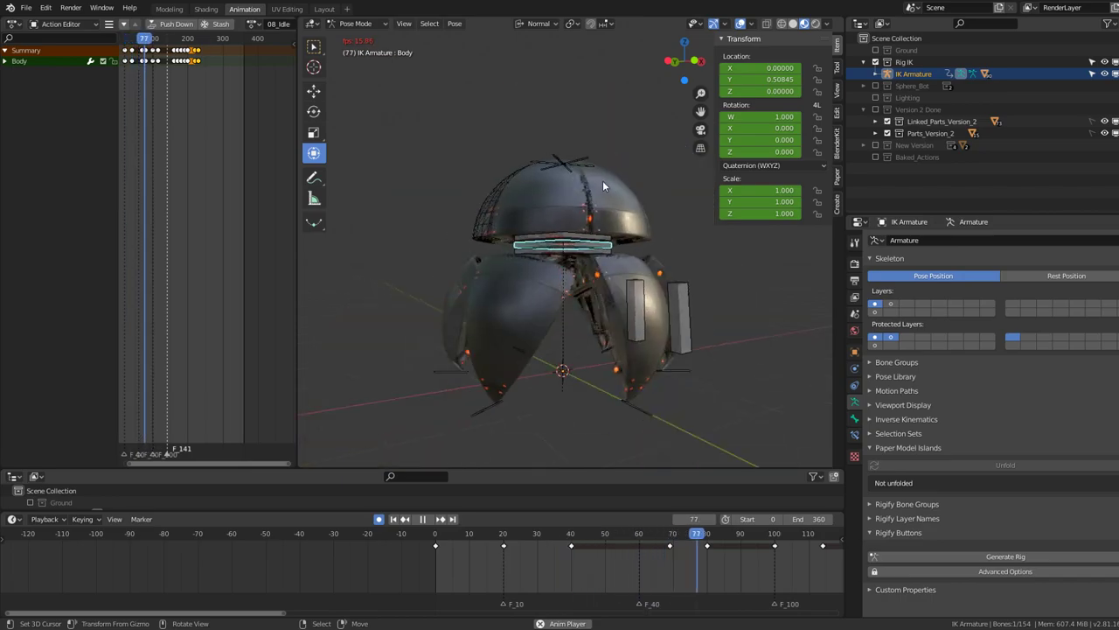
middle_click_drag(603, 180, 568, 167)
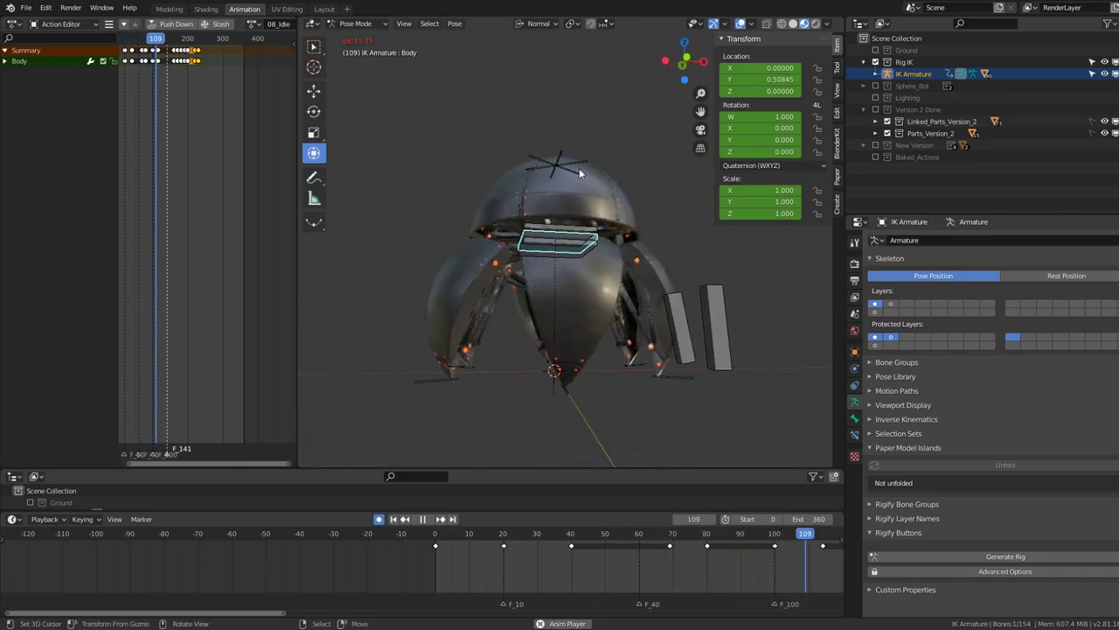
scroll(593, 170, "up", 4)
scroll(592, 170, "up", 2)
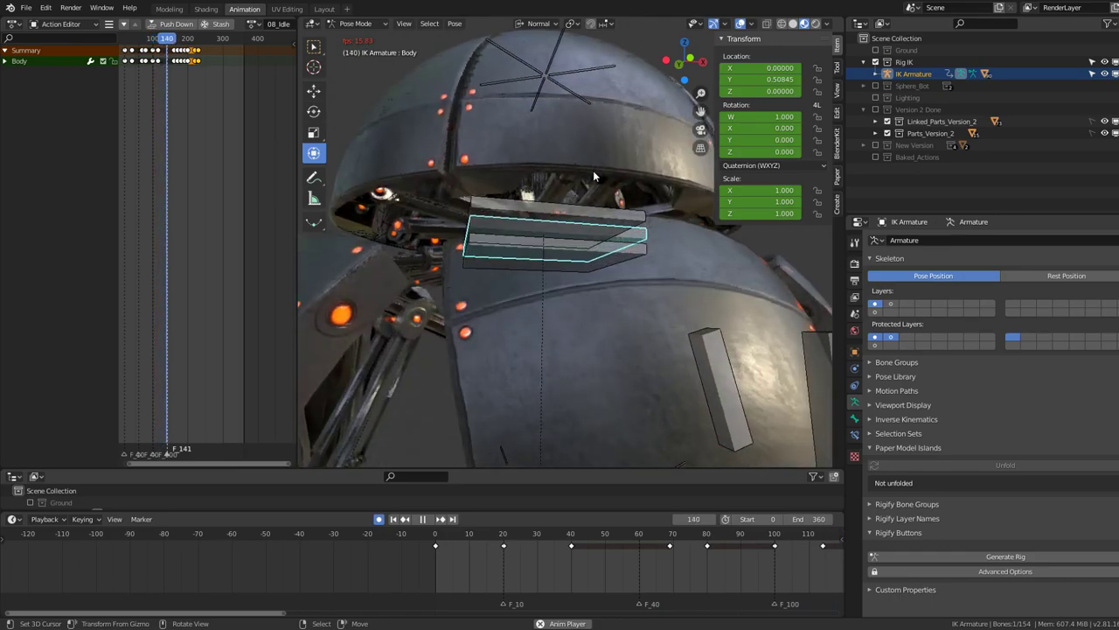
scroll(603, 158, "down", 4)
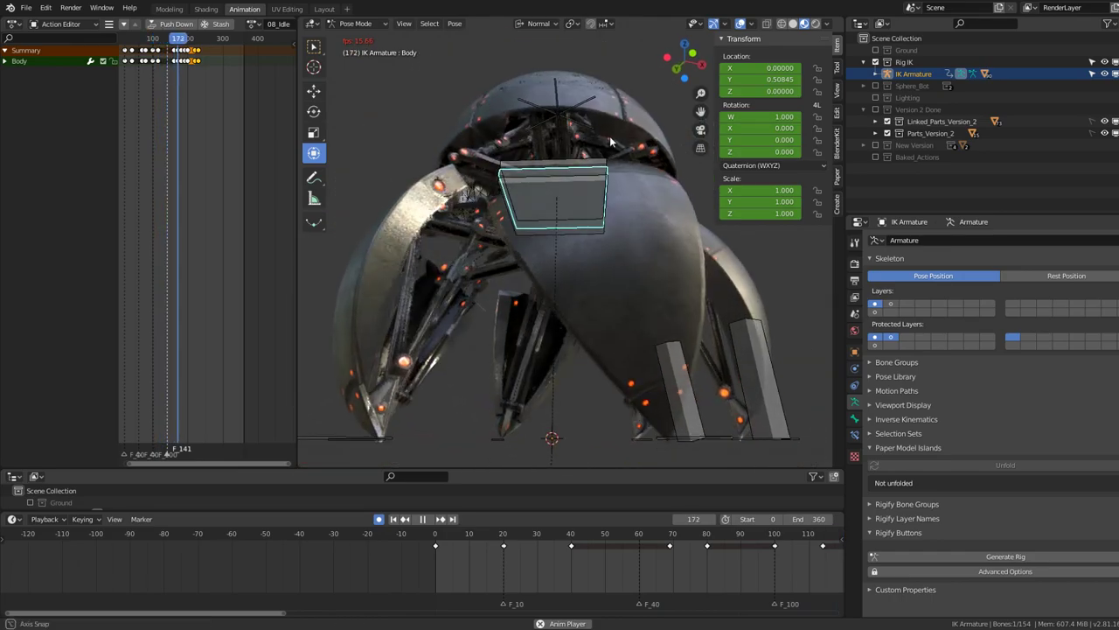
middle_click_drag(609, 136, 599, 184)
scroll(612, 163, "up", 3)
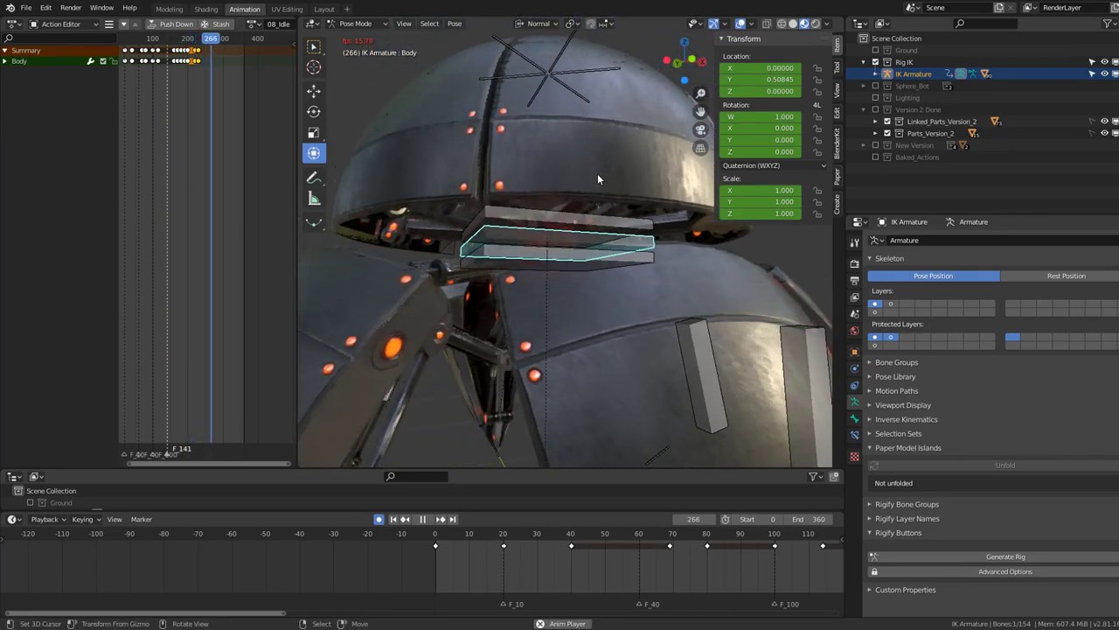
key("space")
mouse_move(623, 142)
middle_mouse_down()
mouse_move(561, 168)
mouse_move(568, 201)
middle_mouse_up()
scroll(562, 168, "down", 4)
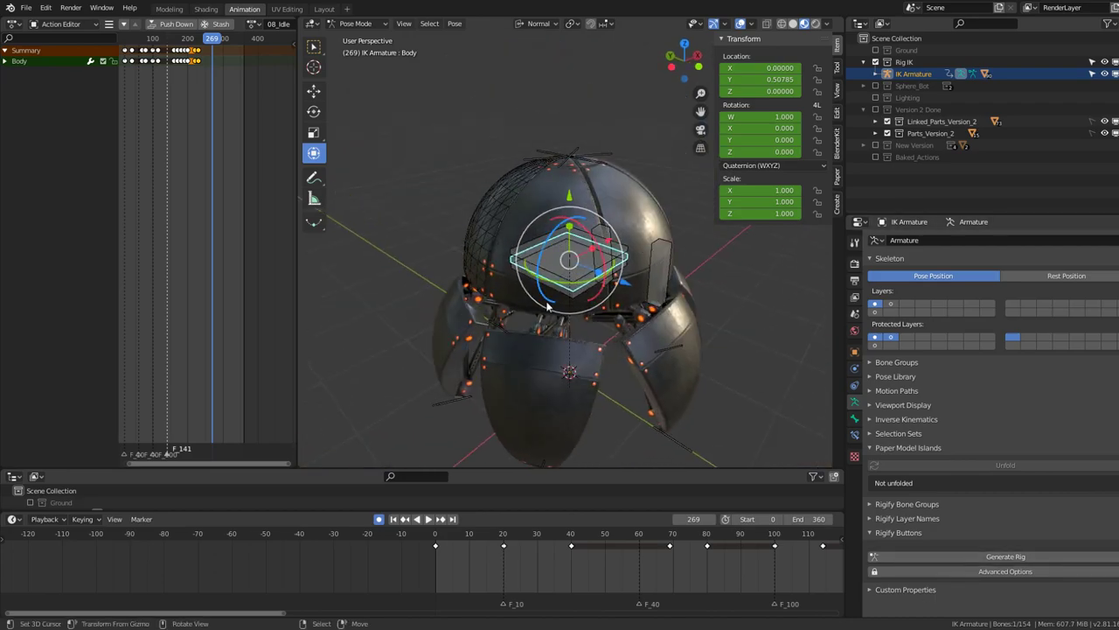
mouse_move(547, 306)
middle_mouse_down()
mouse_move(584, 305)
mouse_move(481, 379)
middle_mouse_up()
scroll(481, 378, "up", 2)
Select all six leg bones, starting with Leg3.005, and return to frame 0
left_click(416, 412)
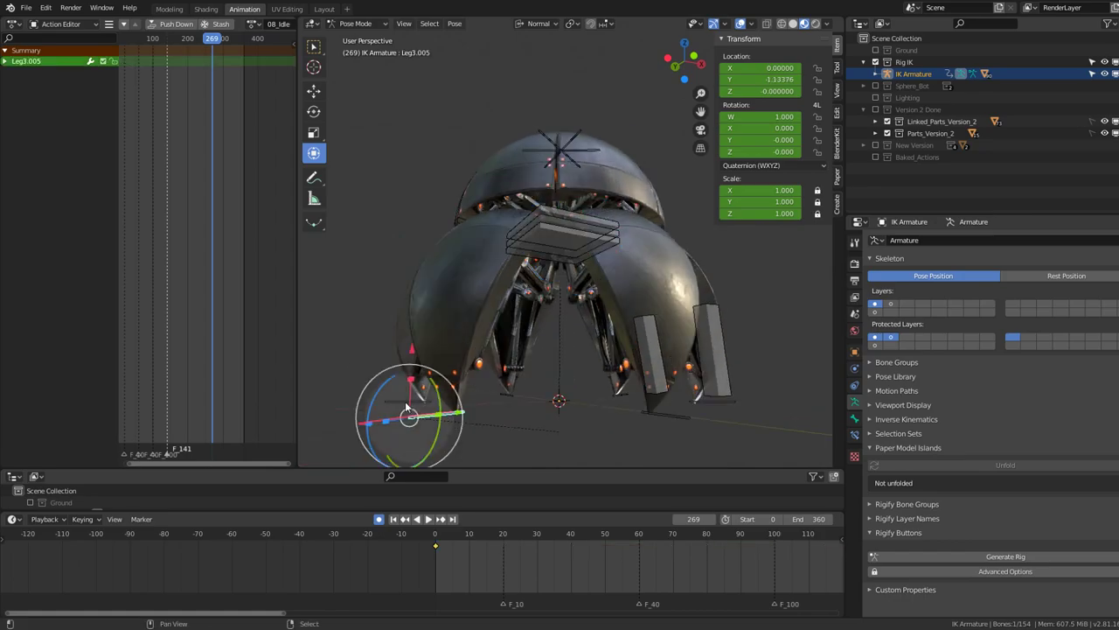
left_click(435, 411, "shift")
left_click(517, 400, "shift")
left_click(626, 398, "shift")
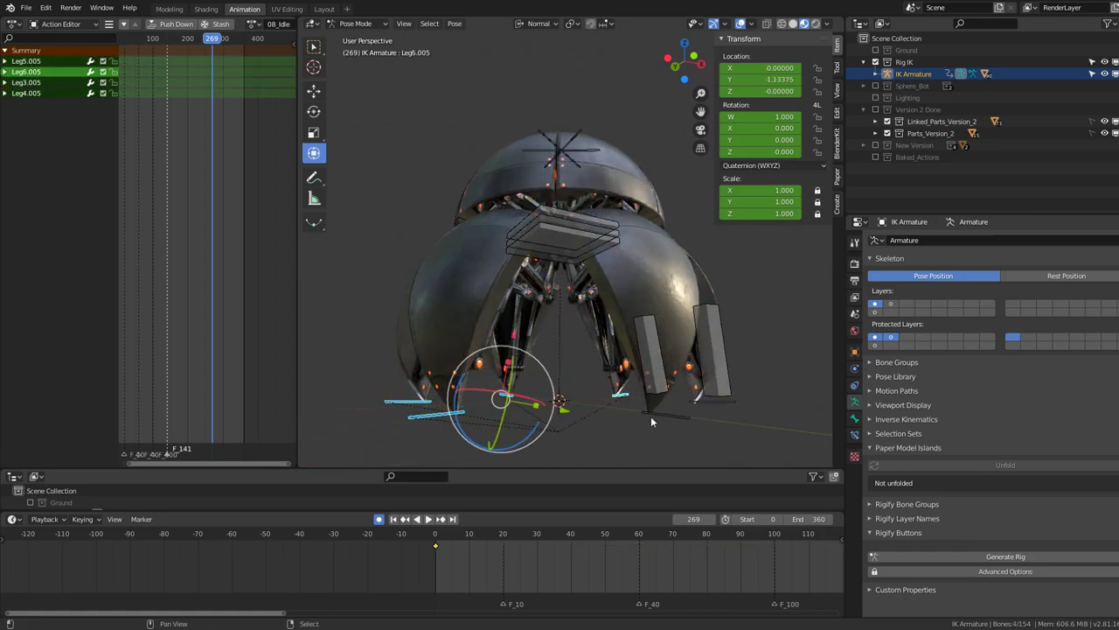
left_click(651, 416, "shift")
left_click(724, 403, "shift")
scroll(140, 153, "up", 2)
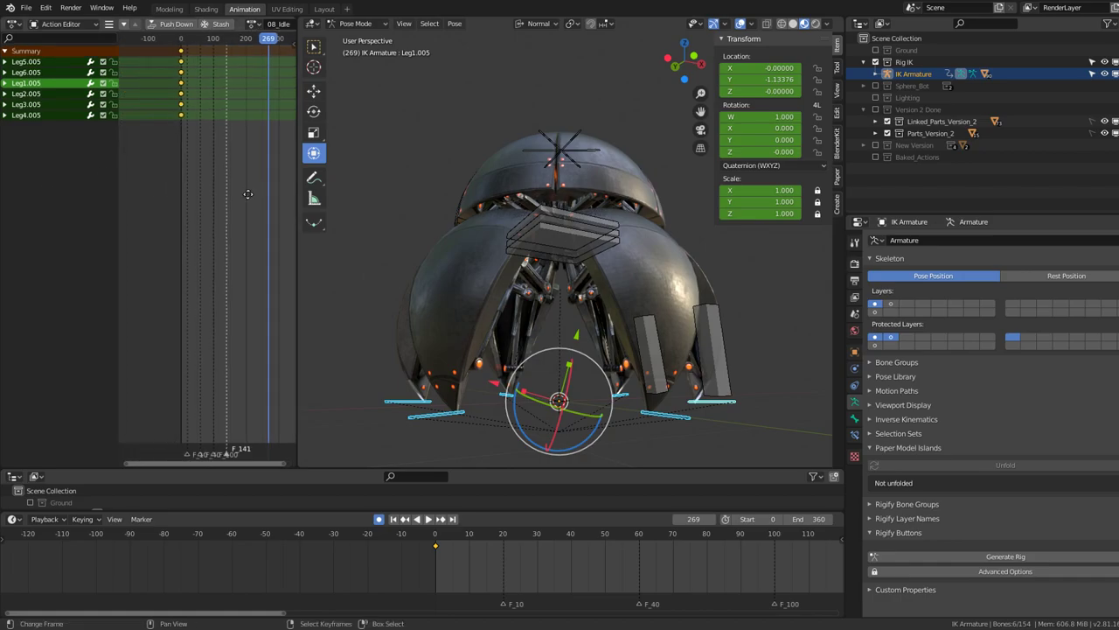
left_click(166, 133)
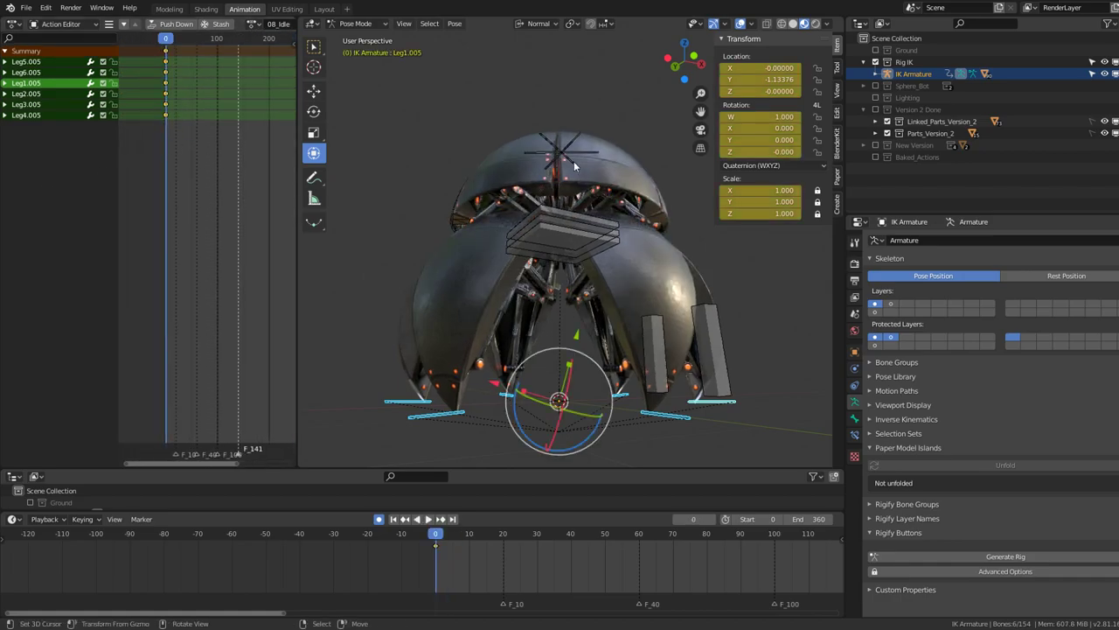
Switch transform orientation to Global and move to frame 40
left_click(536, 24)
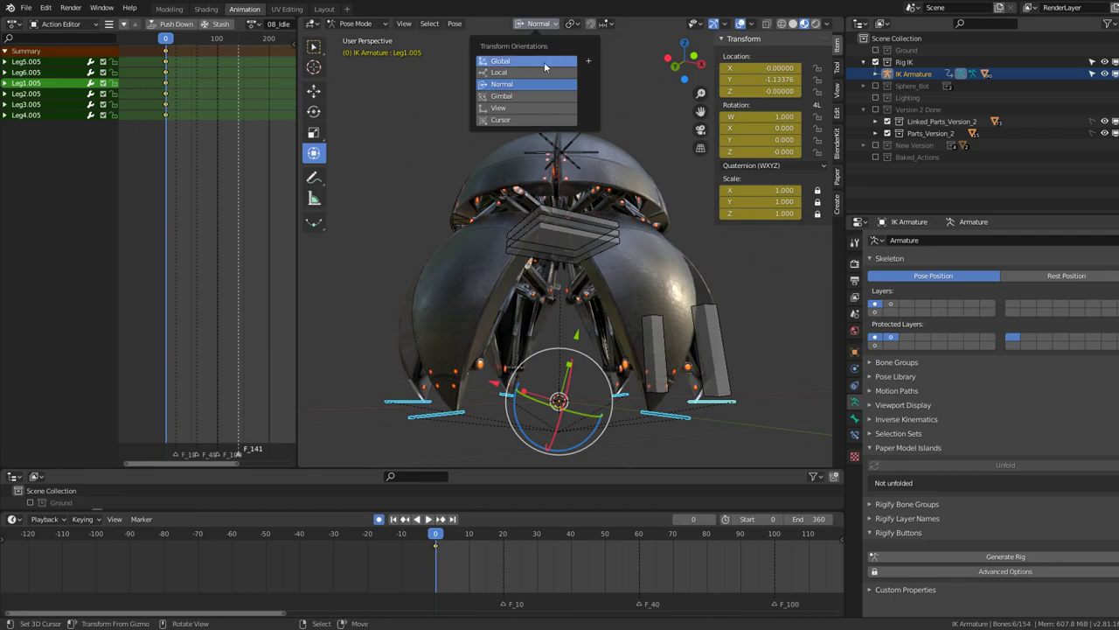
left_click(543, 62)
left_click(561, 341)
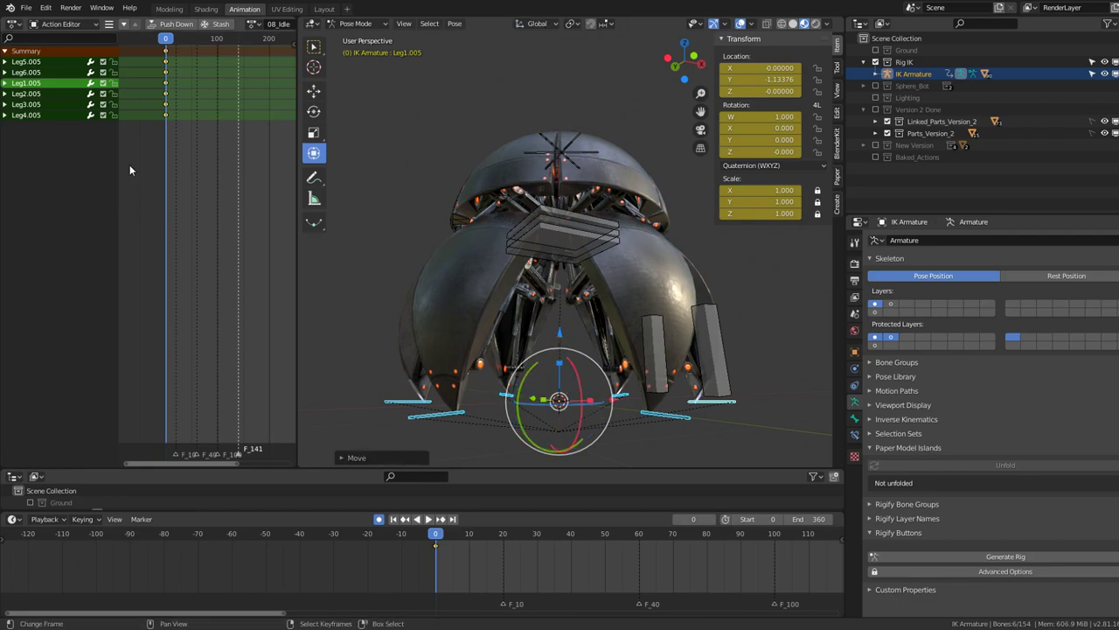
scroll(231, 153, "up", 4)
middle_click_drag(244, 112, 192, 154)
scroll(192, 154, "up", 2)
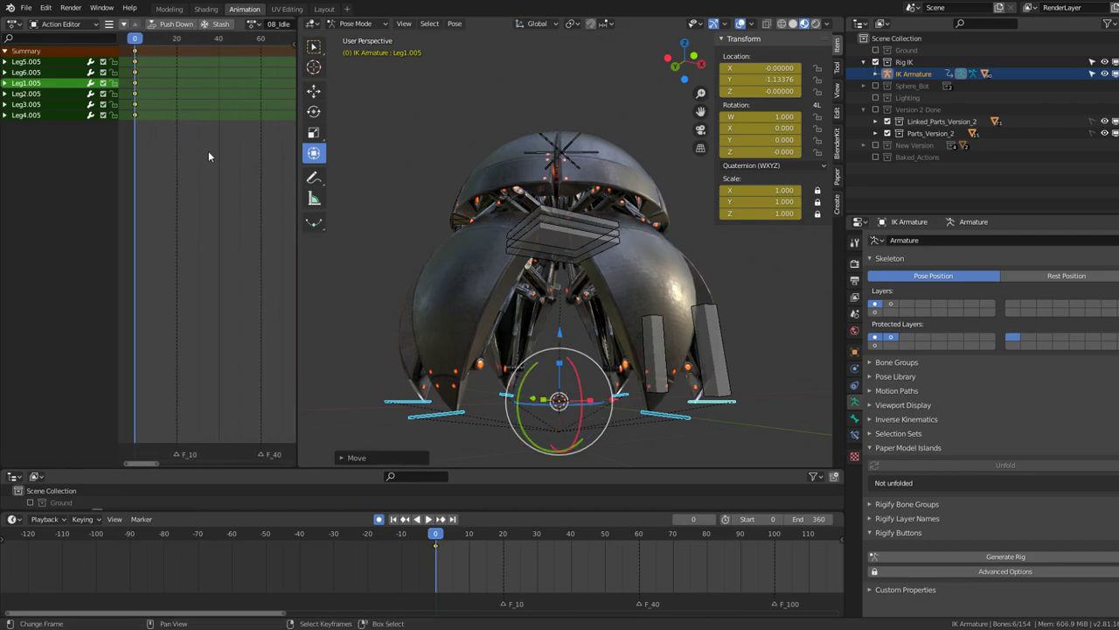
left_click_drag(208, 151, 221, 147)
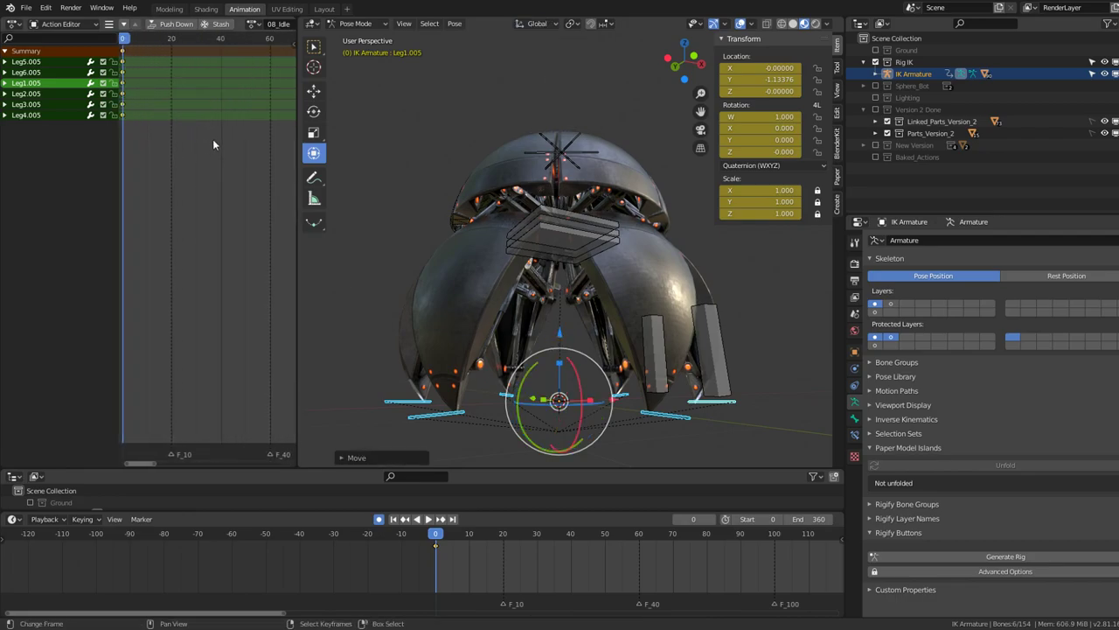
Key the leg pose at frame 40 and again at frame 50
key("g")
left_click(559, 337)
scroll(205, 131, "up", 5)
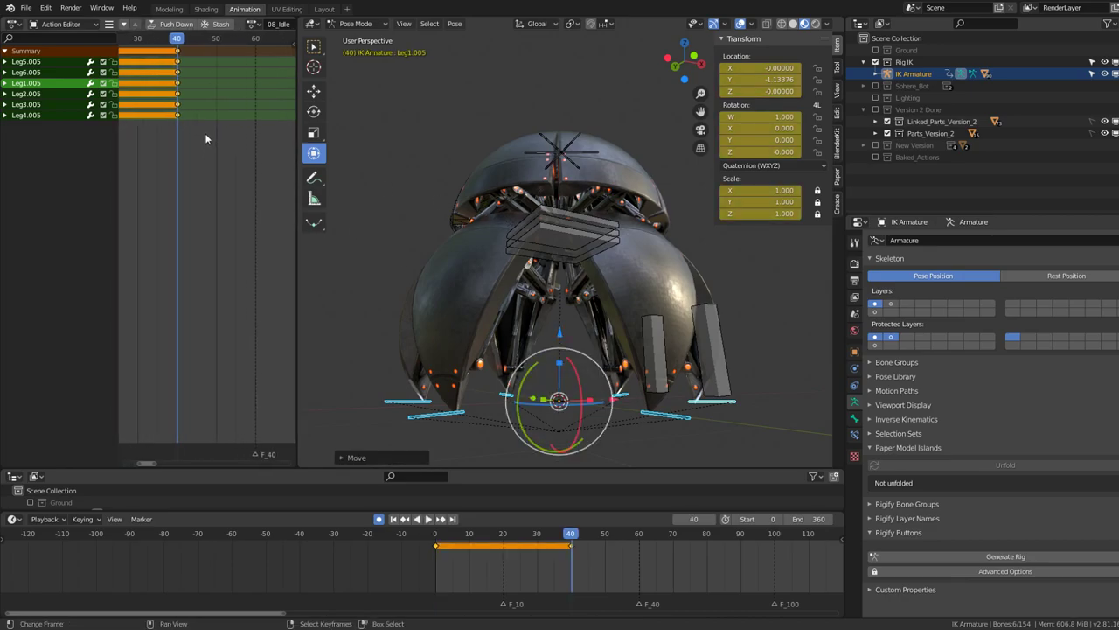
scroll(206, 129, "up", 2)
left_click(221, 133)
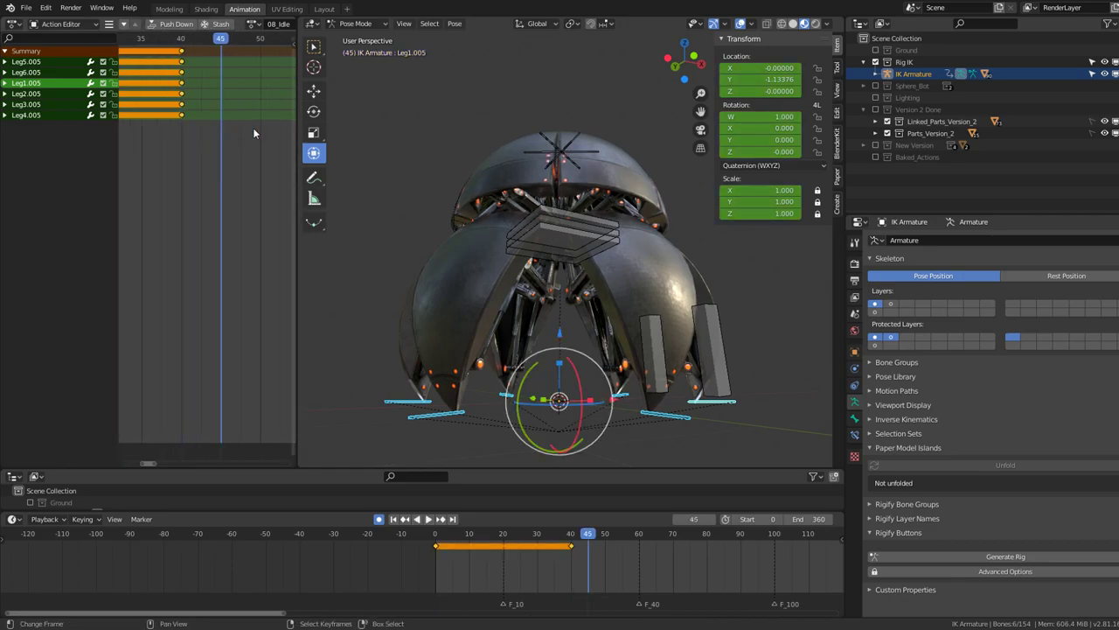
scroll(254, 127, "up", 2)
scroll(238, 138, "down", 3, "ctrl")
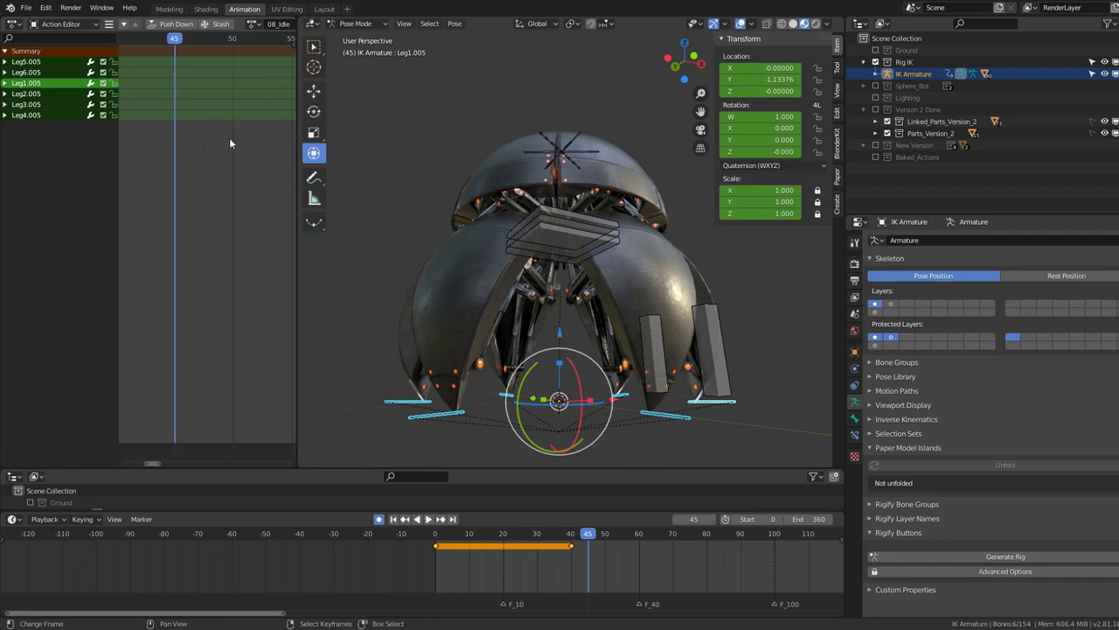
left_click(232, 142)
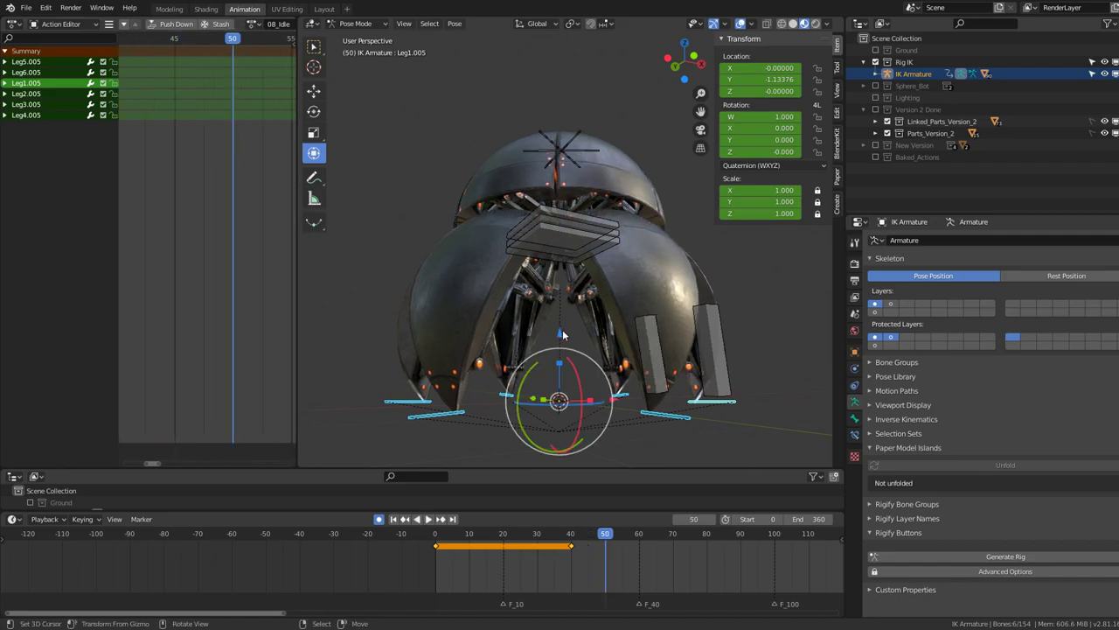
key("i")
At frame 42, lower the legs along the Z axis
scroll(236, 170, "up", 2, "ctrl")
left_click(226, 179)
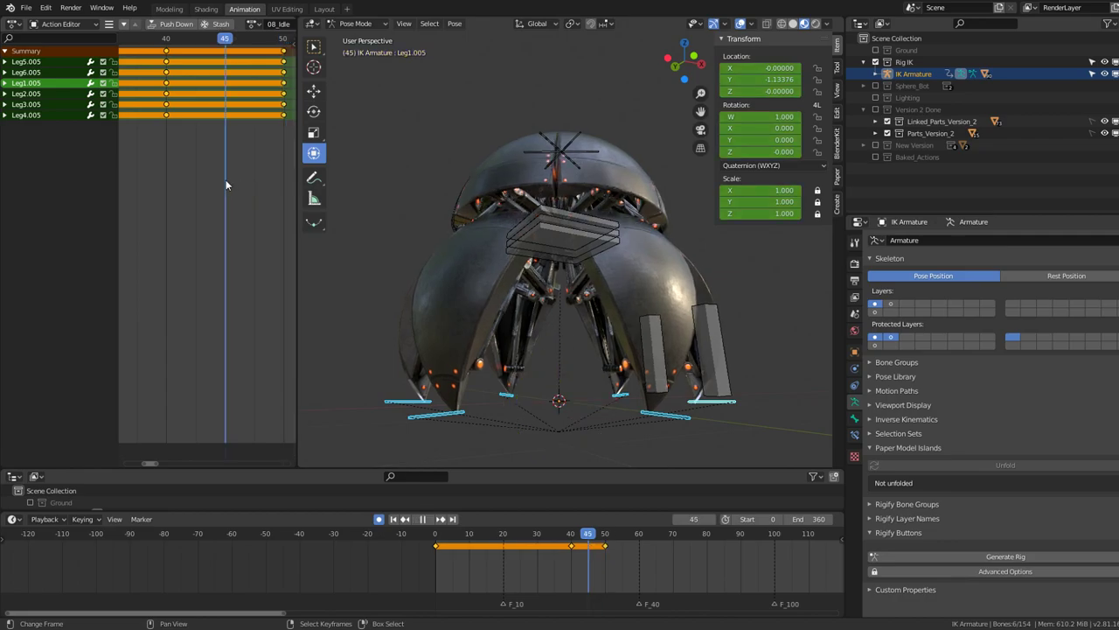
left_click_drag(559, 339, 565, 312)
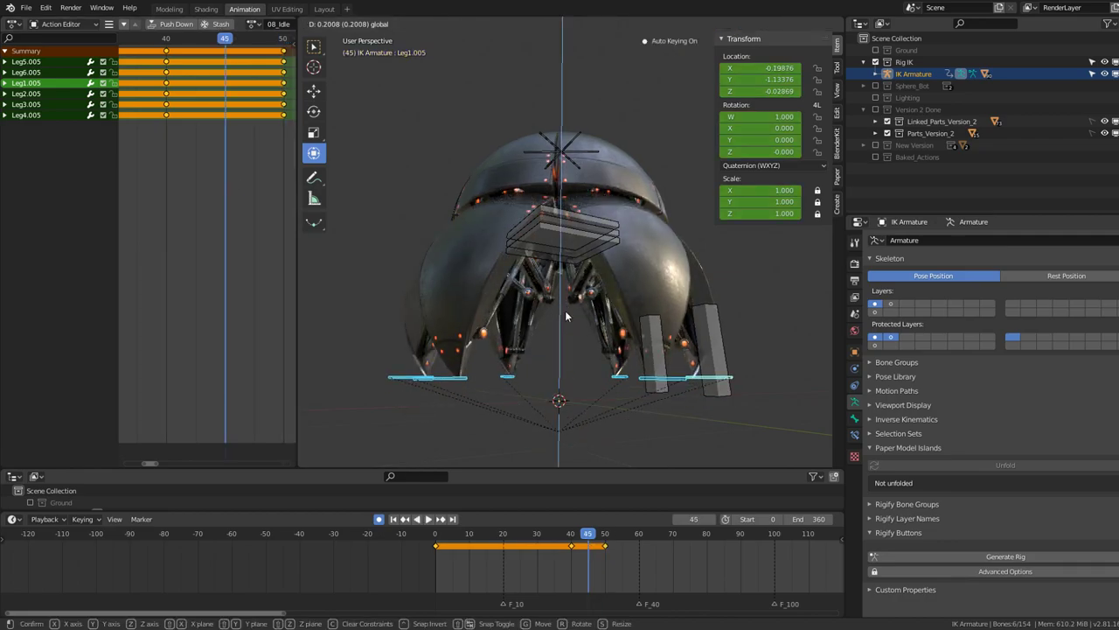
key("Escape")
left_click(191, 143)
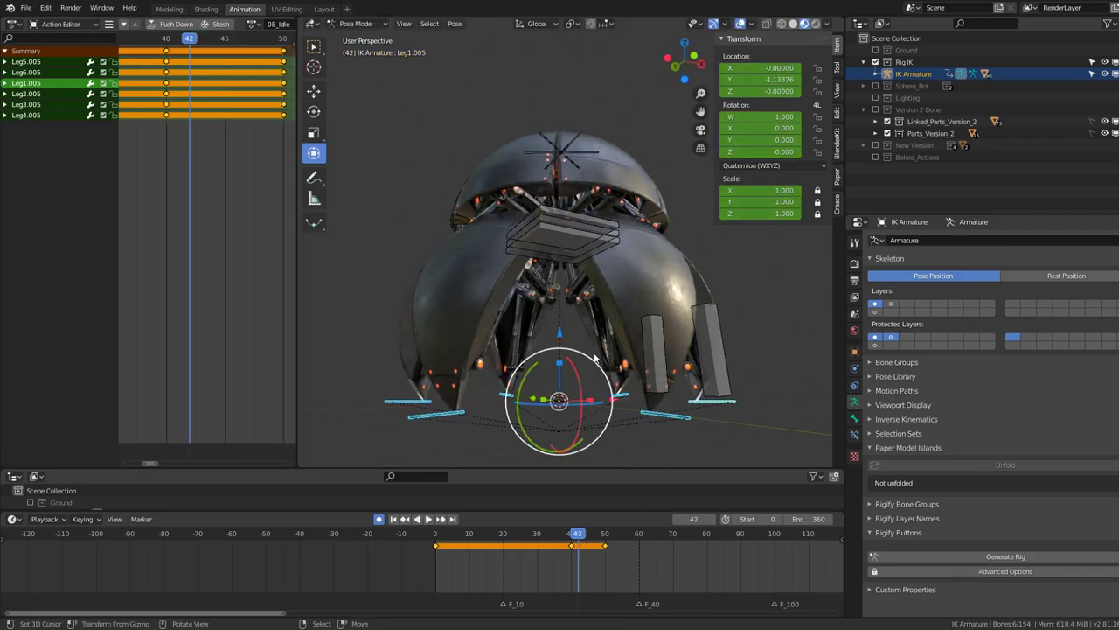
key("space")
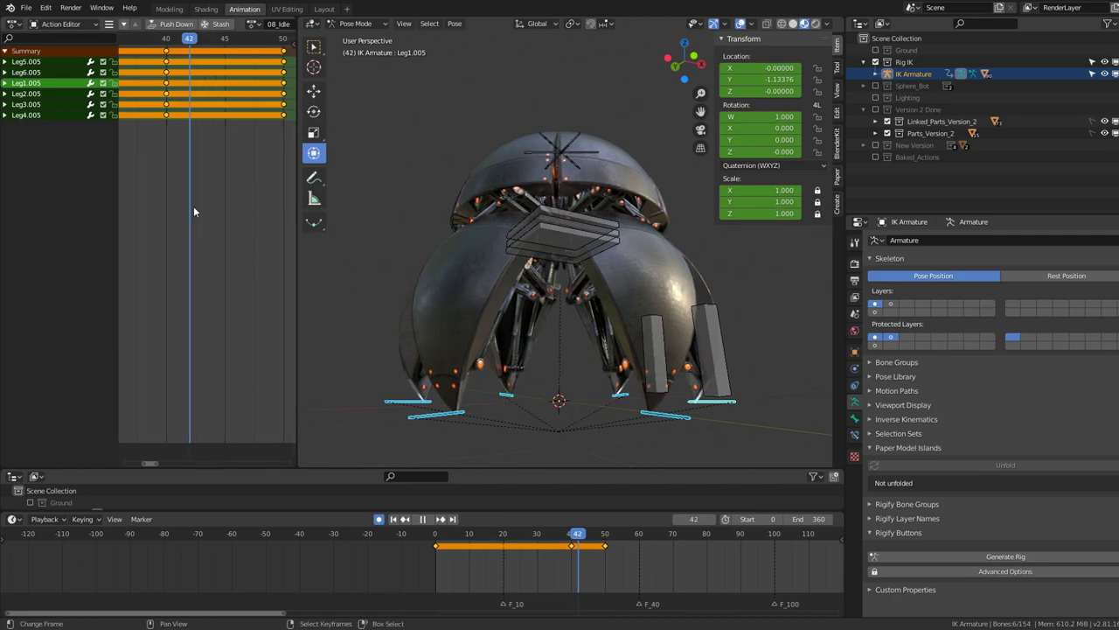
key("g")
key("z")
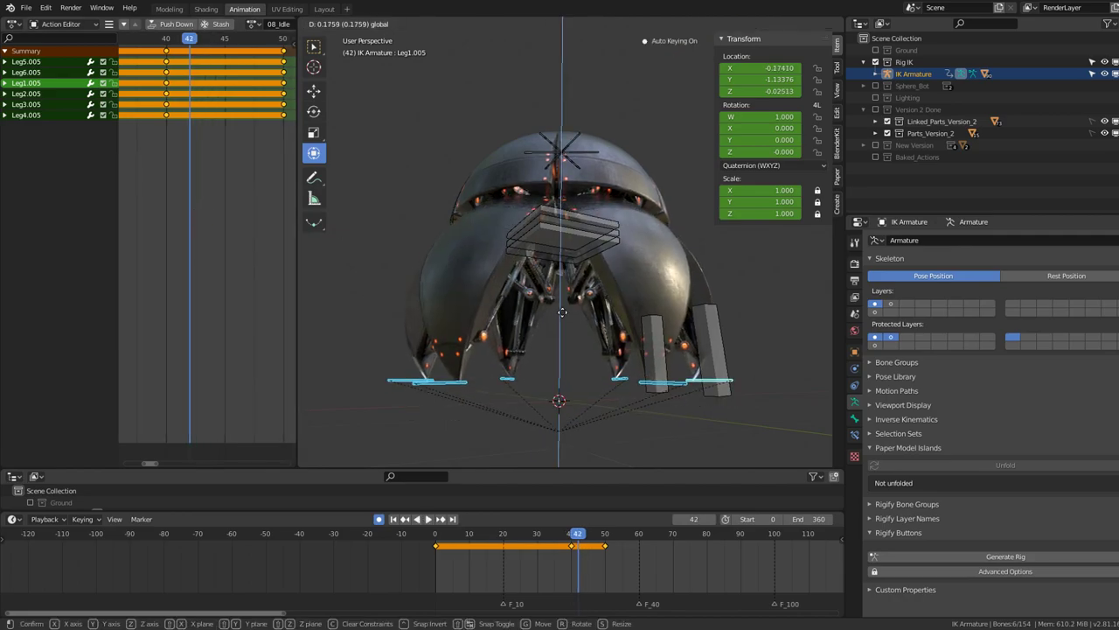
key("Escape")
key("g")
key("z")
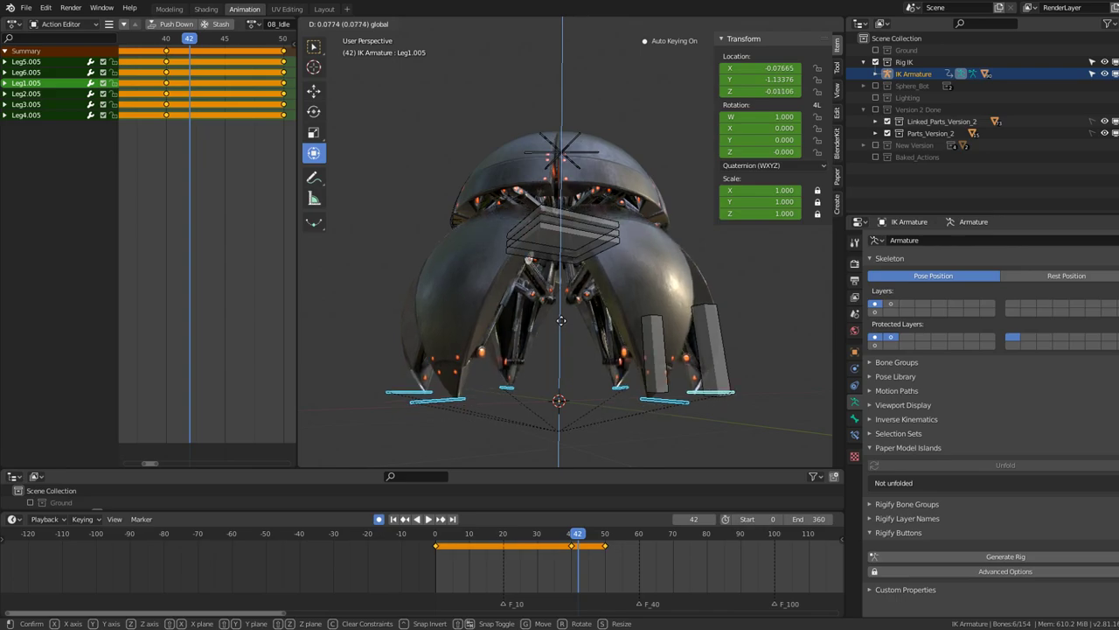
left_click(560, 327)
At frame 45, scale the legs inward, then spread them outward
left_click(228, 120)
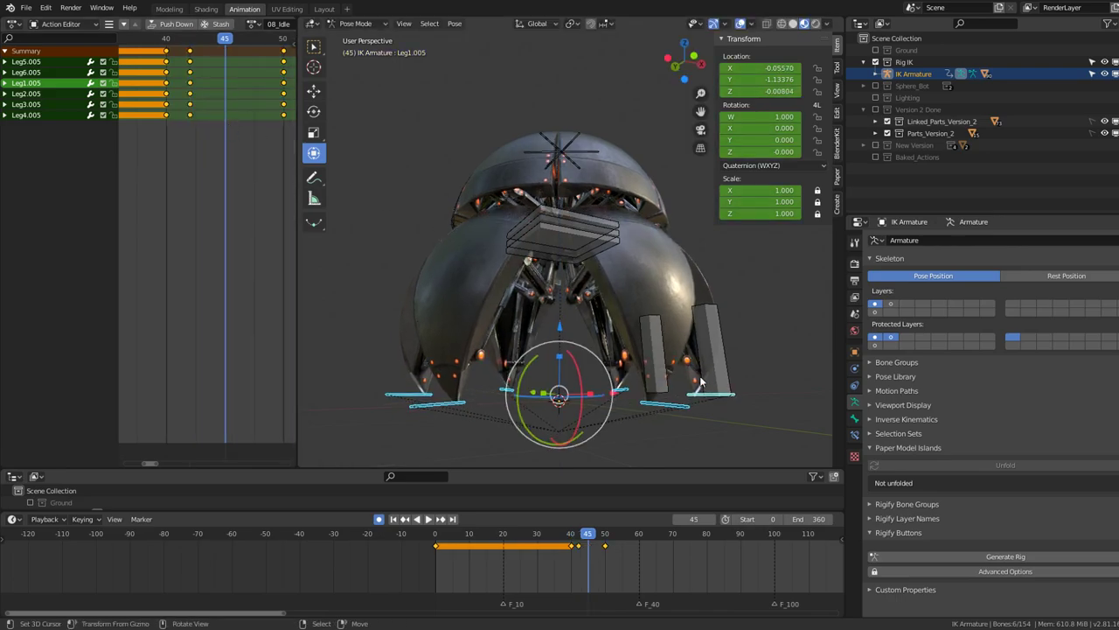
key("s")
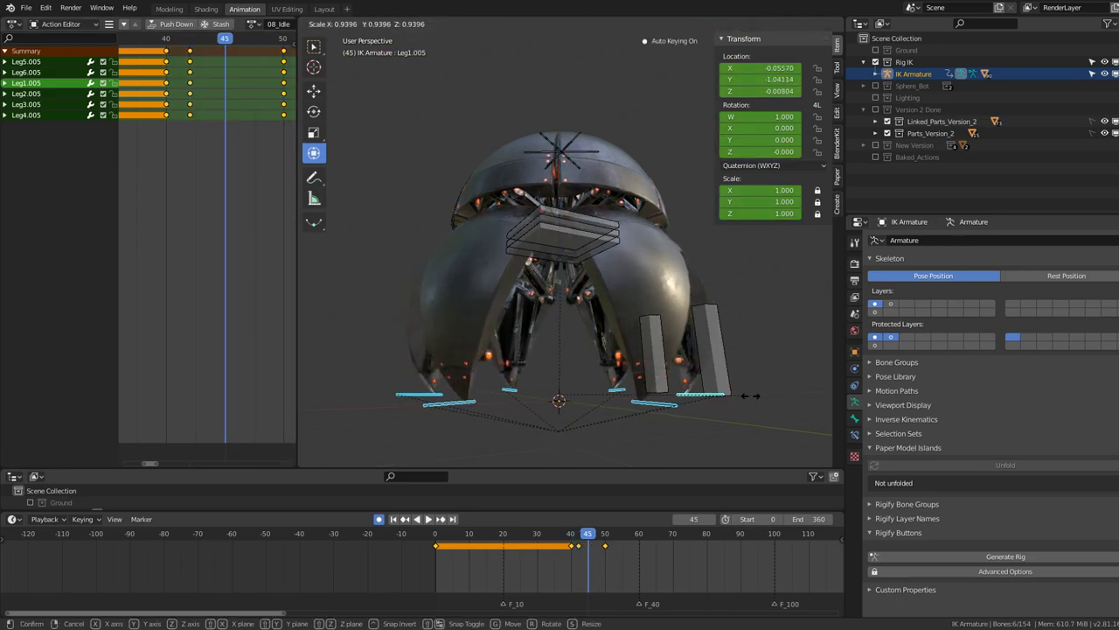
left_click(746, 397)
key("s")
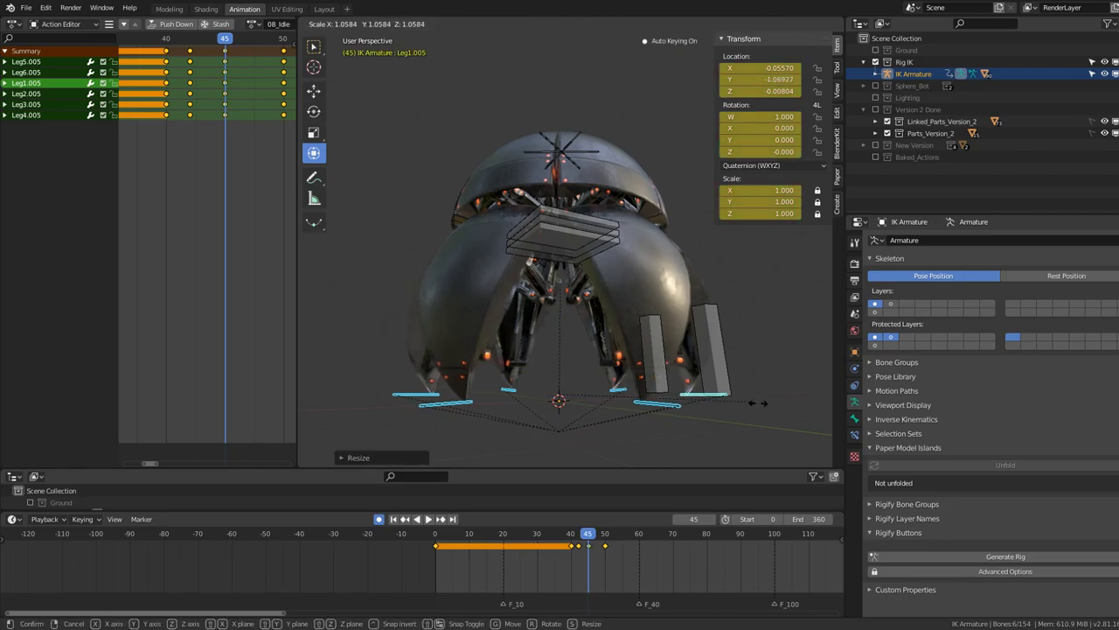
left_click(785, 415)
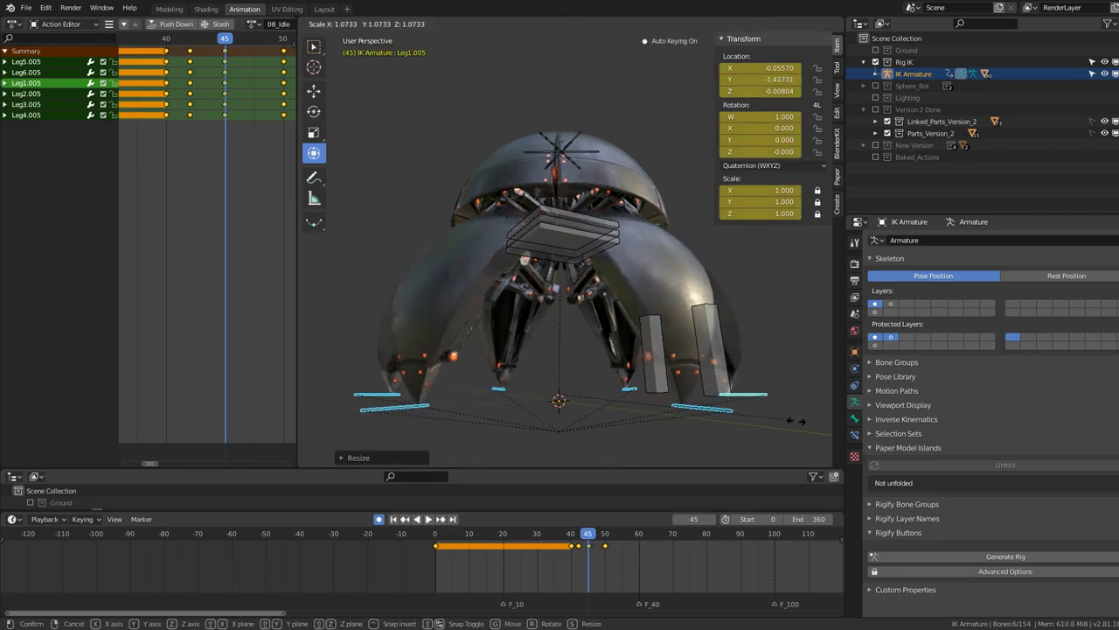
Play back from before frame 40 to review the dip-and-settle motion
left_click(167, 164)
key("space")
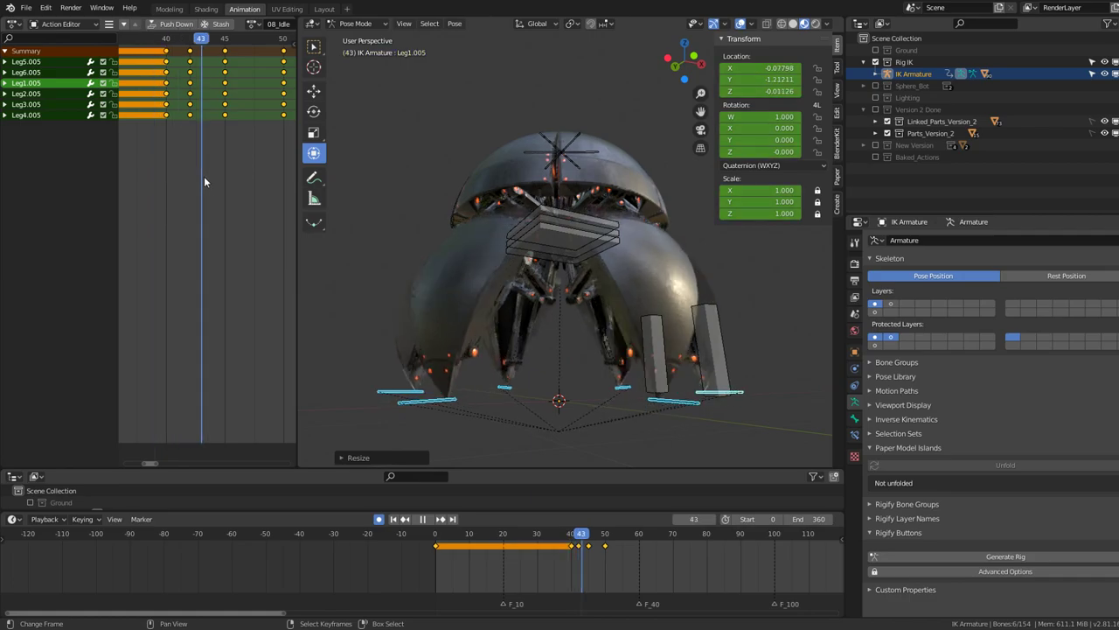
left_click_drag(270, 205, 166, 197)
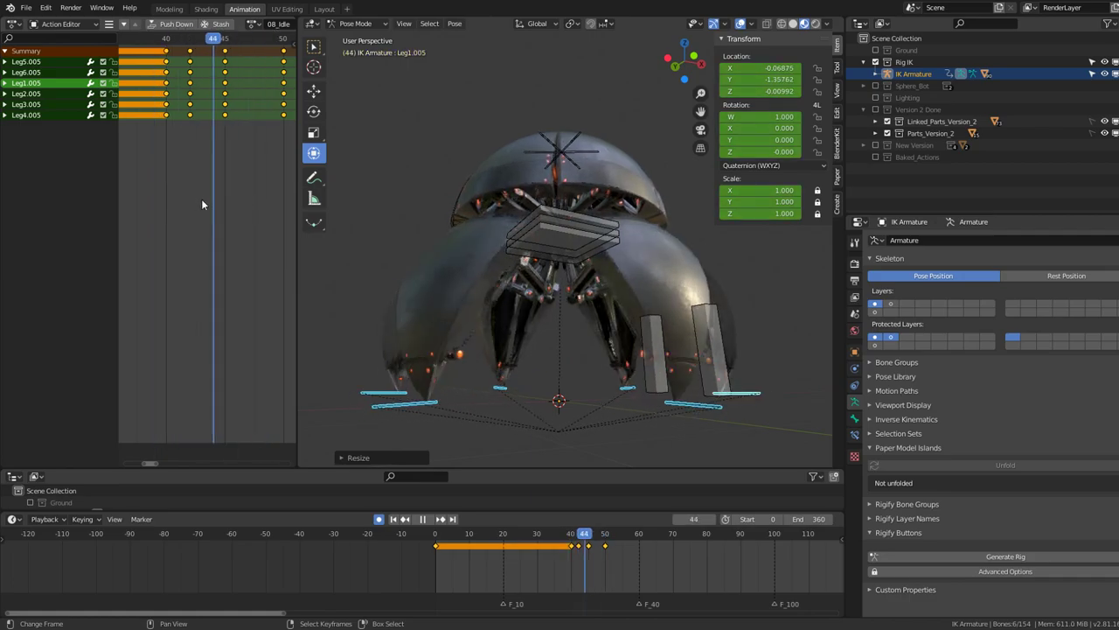
key("space")
key("ctrl+z")
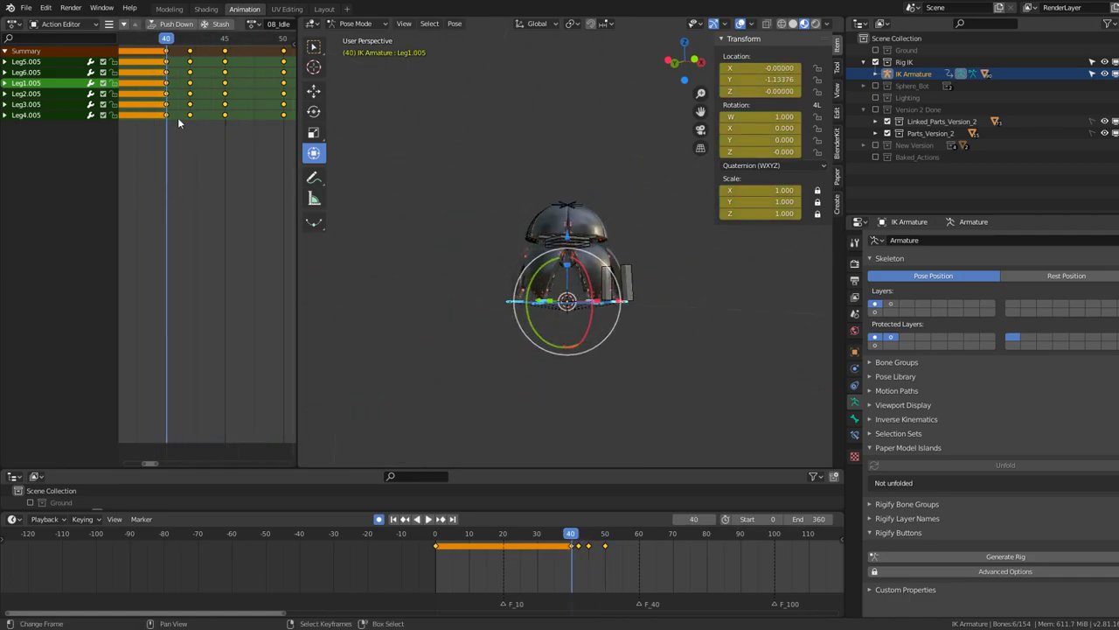
Slide Leg4.005's frame-0 and frame-40 keys to about frame 16
scroll(168, 110, "down", 3)
scroll(168, 110, "up", 3)
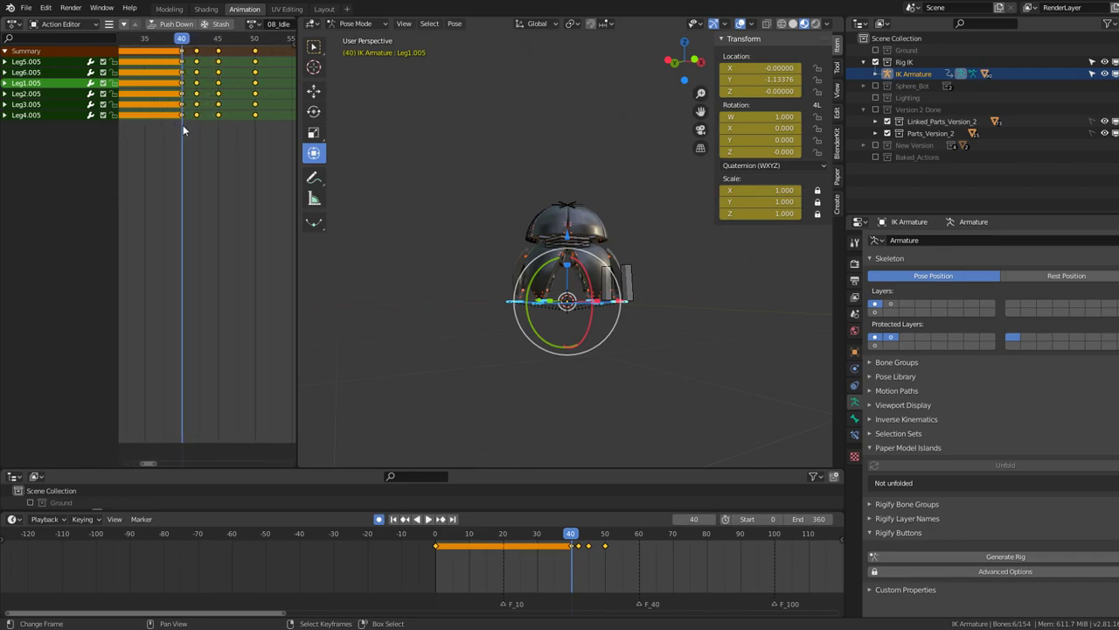
left_click(250, 114)
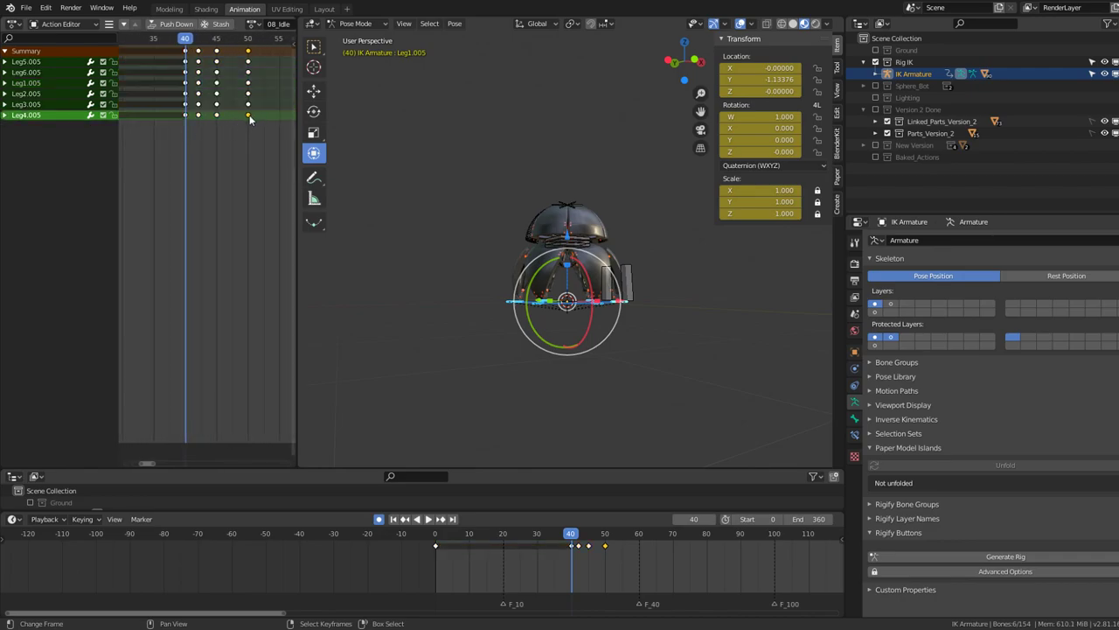
scroll(232, 119, "down", 2)
scroll(218, 131, "down", 2)
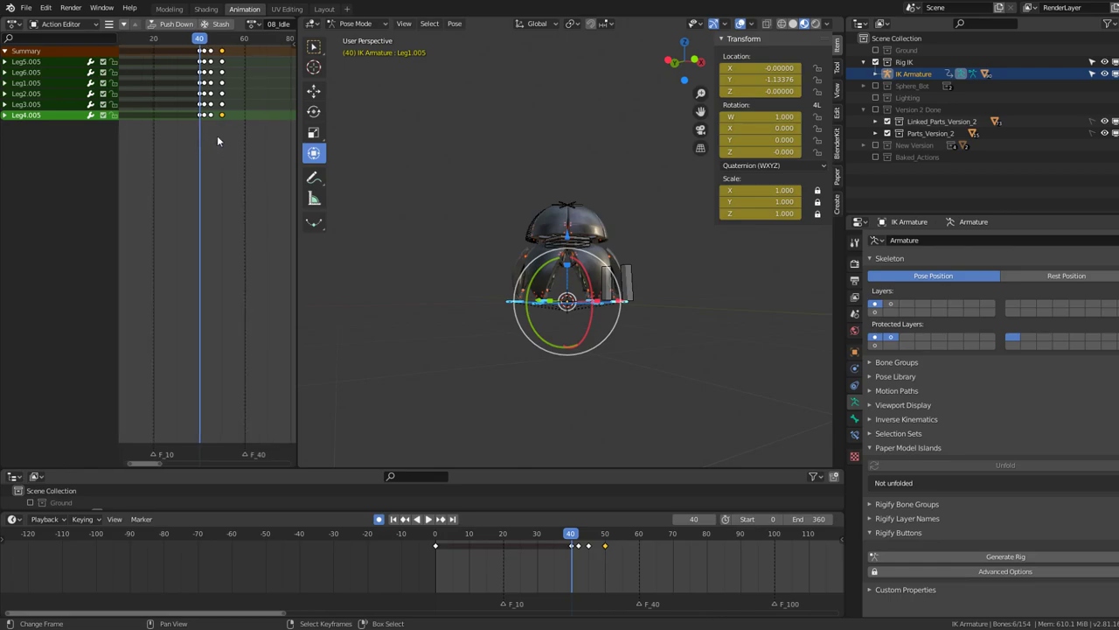
scroll(217, 135, "down", 2)
left_click_drag(136, 116, 134, 115)
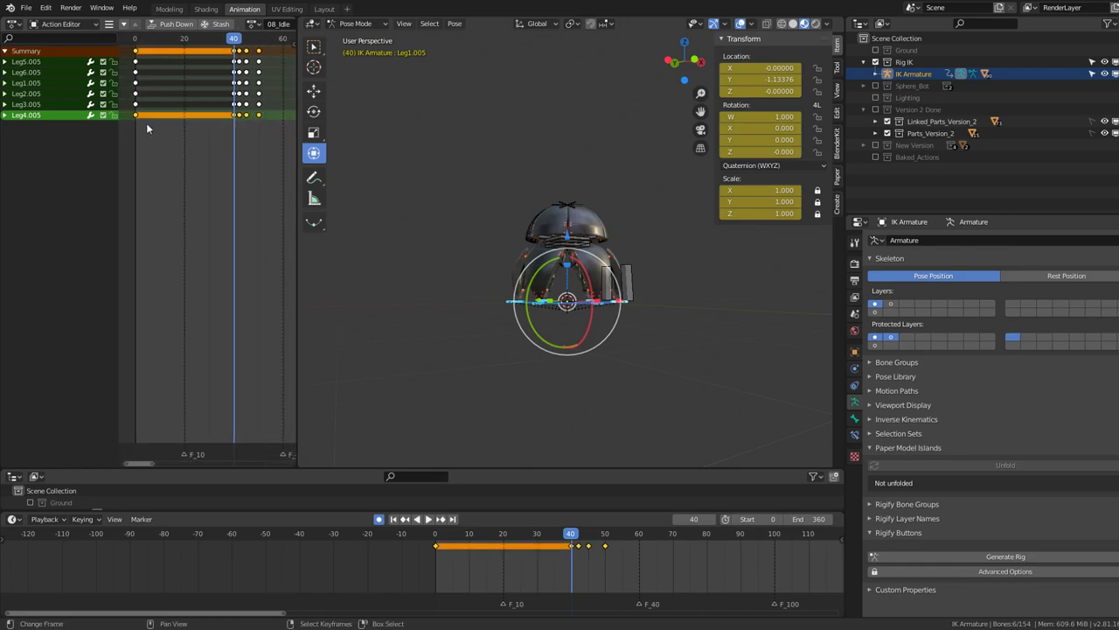
key("g")
left_click(191, 130)
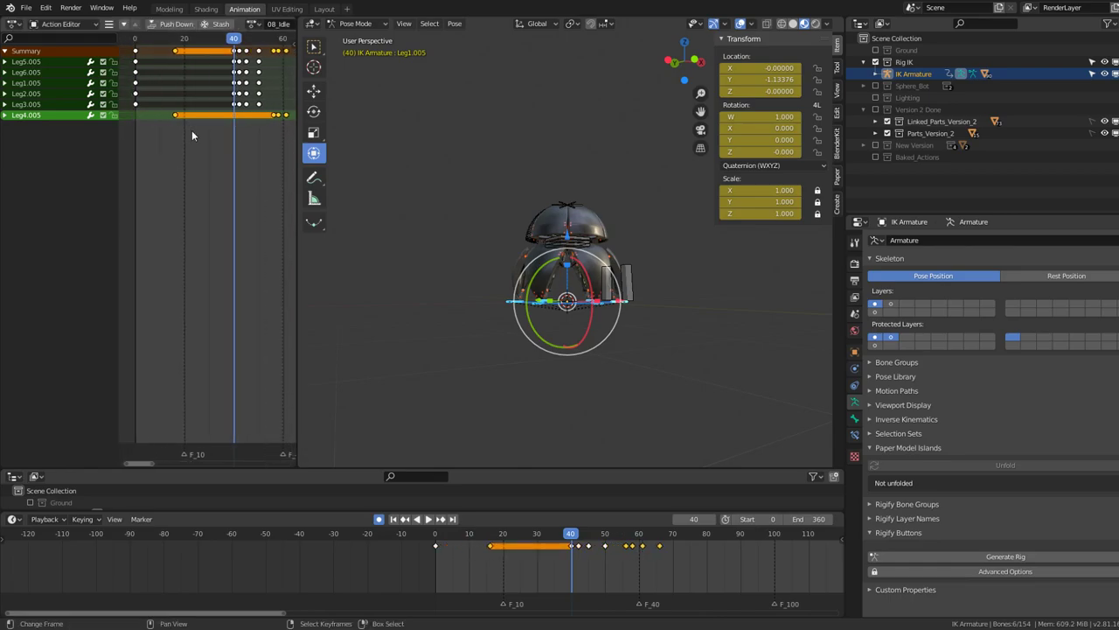
Select Leg3.005's frame-50 key and play back around frame 53
left_click(259, 104)
key("space")
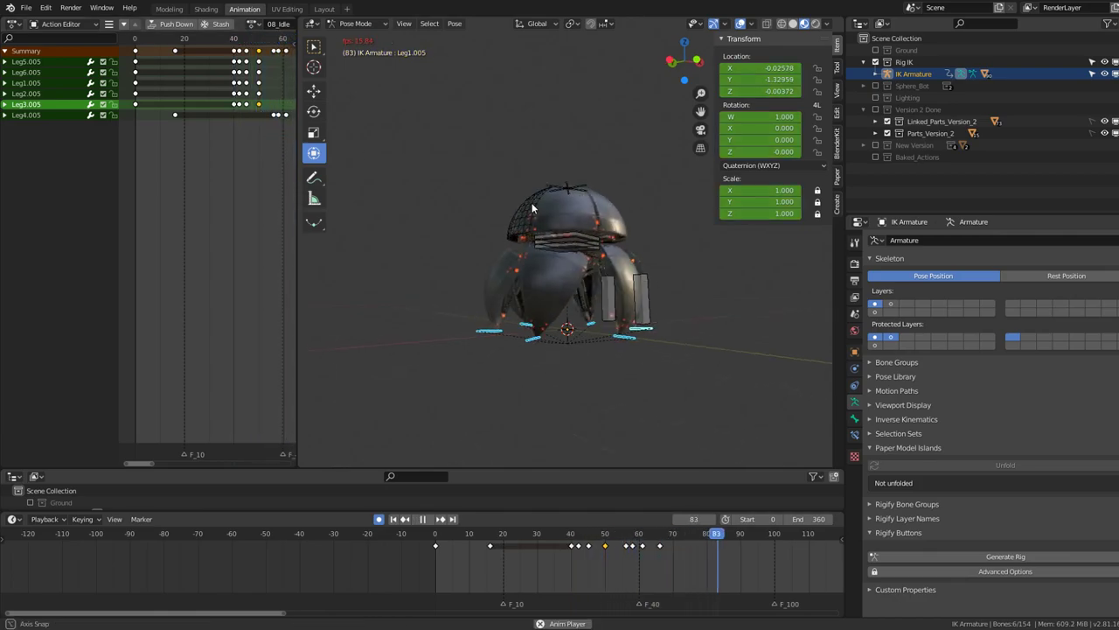
key("space")
middle_click_drag(258, 149, 188, 165)
left_click(219, 148)
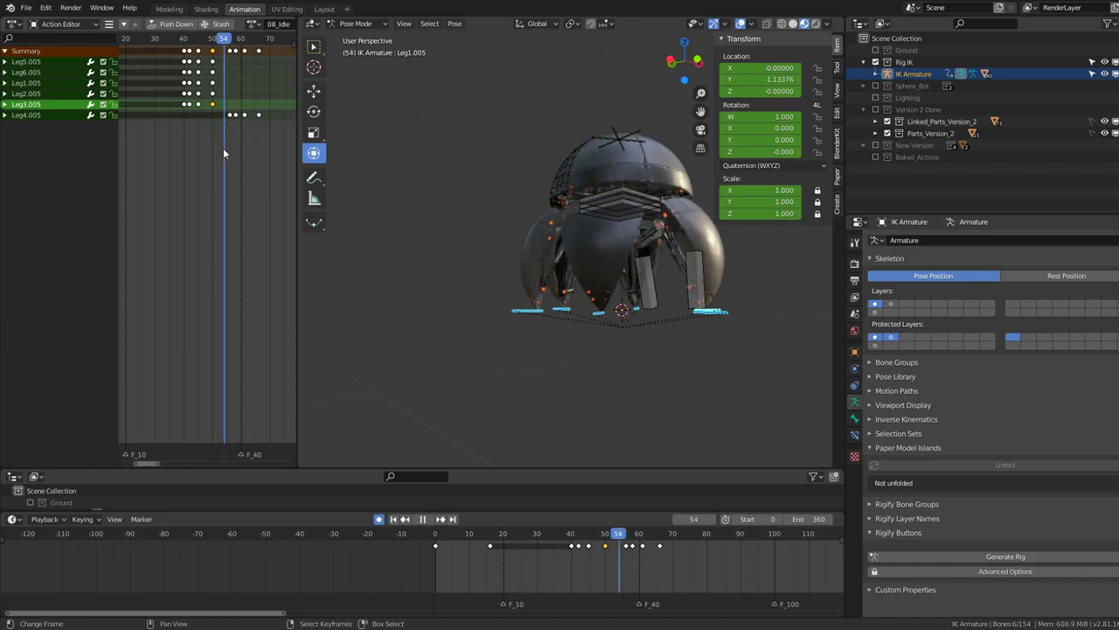
key("space")
key("space")
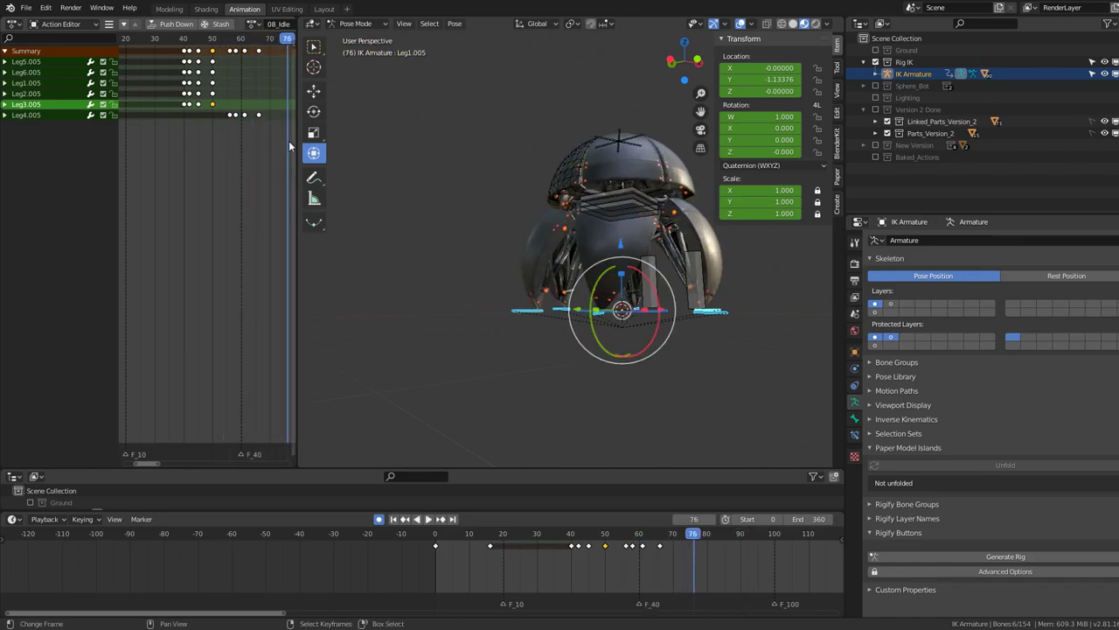
Slide the keyframes after frame 57 earlier in time
scroll(412, 173, "up", 3)
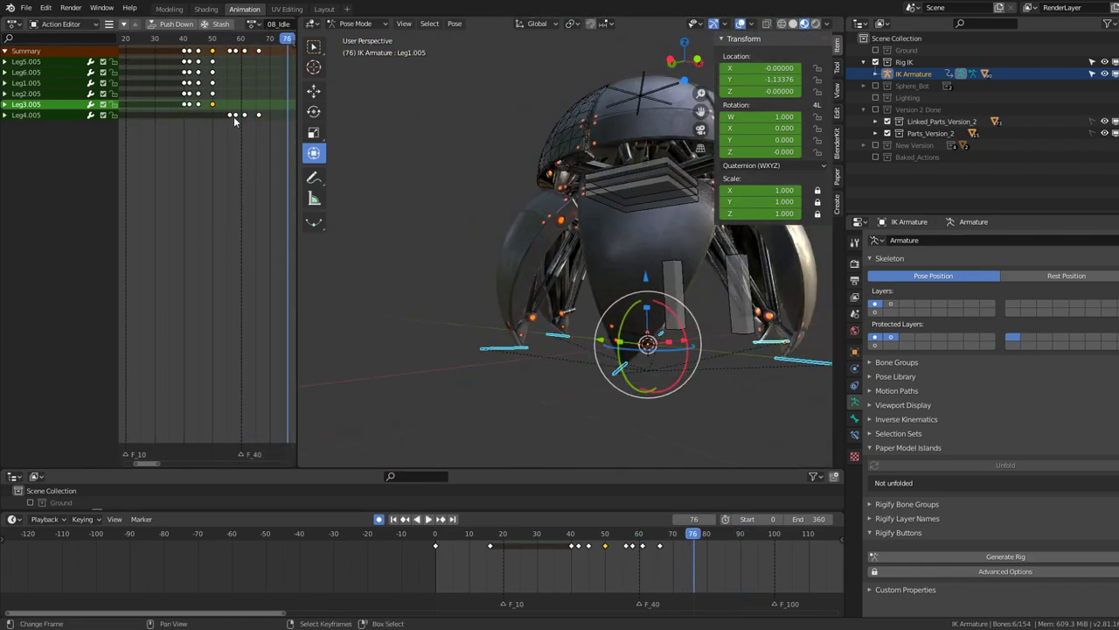
left_click(234, 117)
left_click_drag(245, 119, 232, 113)
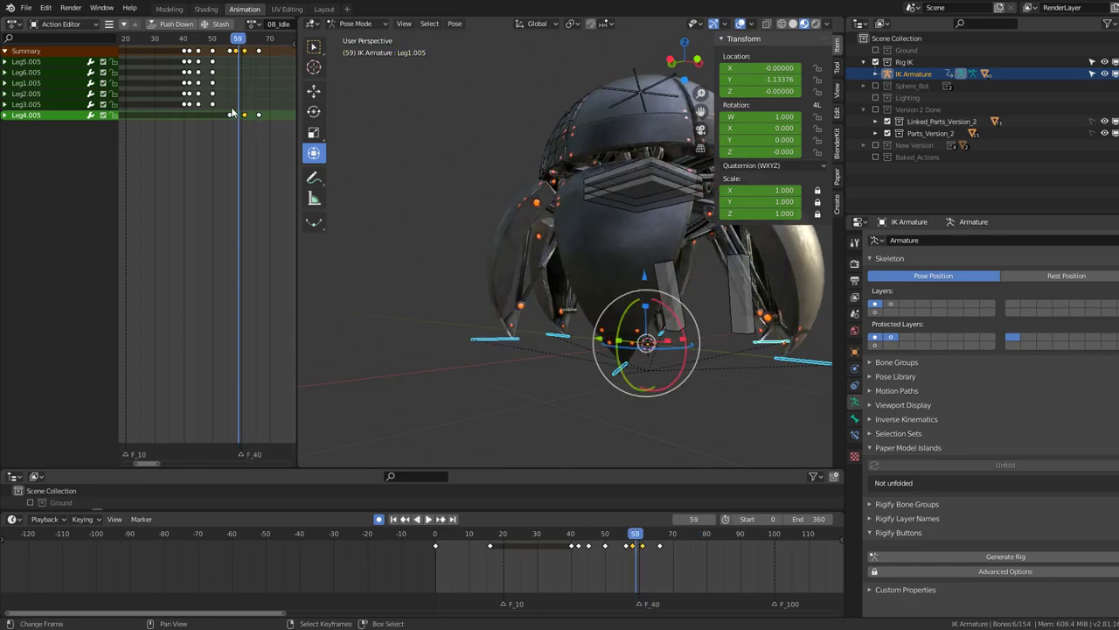
left_click_drag(234, 52, 243, 126)
key("g")
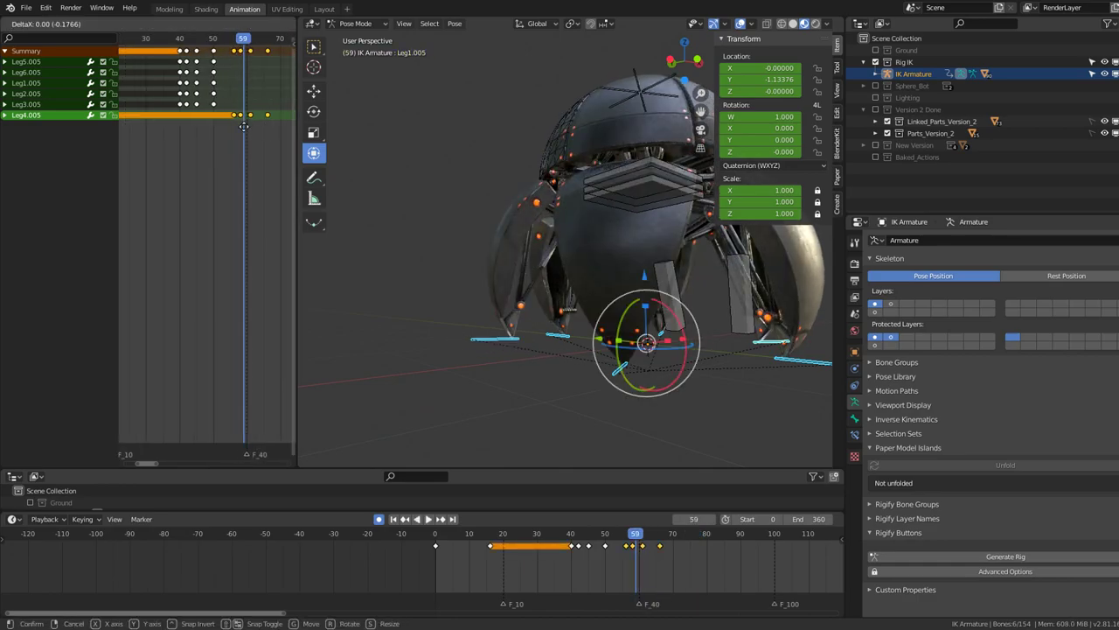
left_click(210, 128)
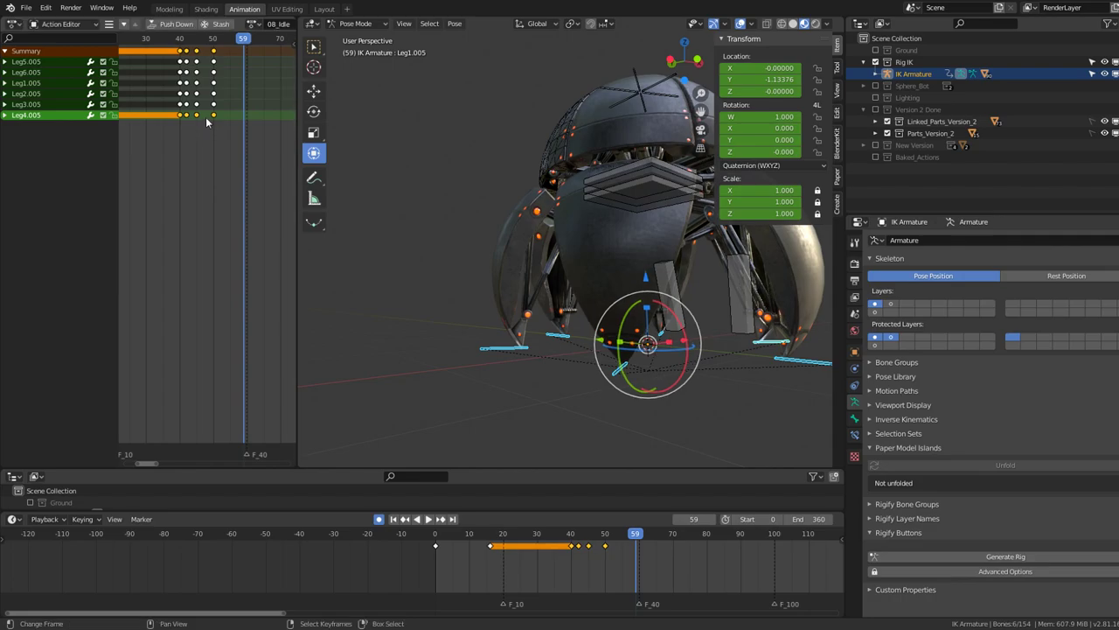
Play back from frame 38 and shift the frame-42 keyframes to a new time
scroll(246, 120, "up", 1)
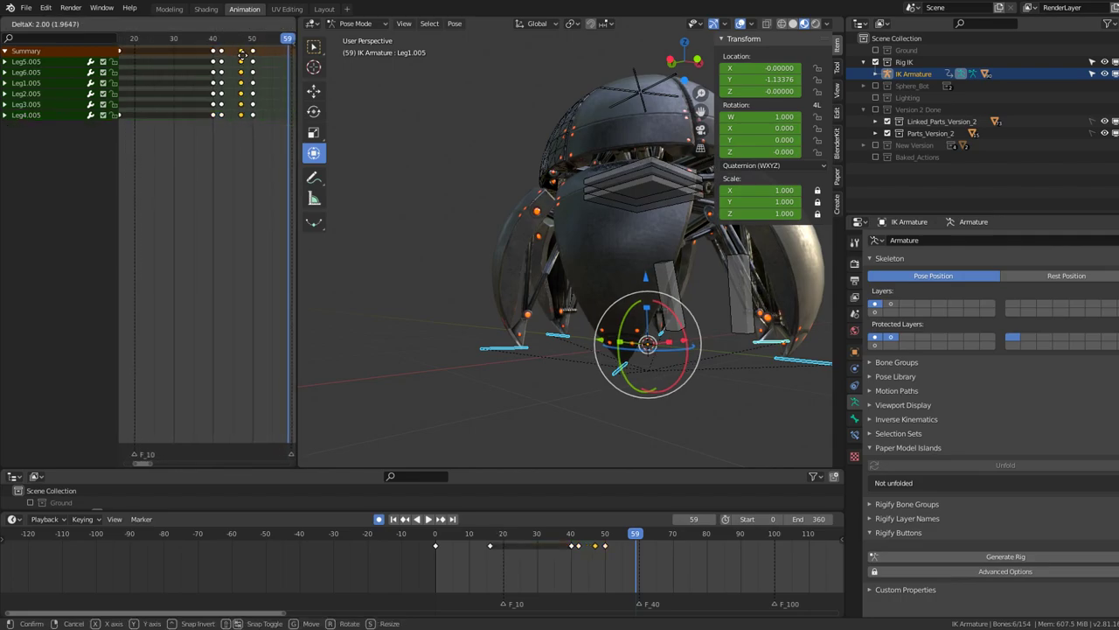
left_click(205, 81)
key("space")
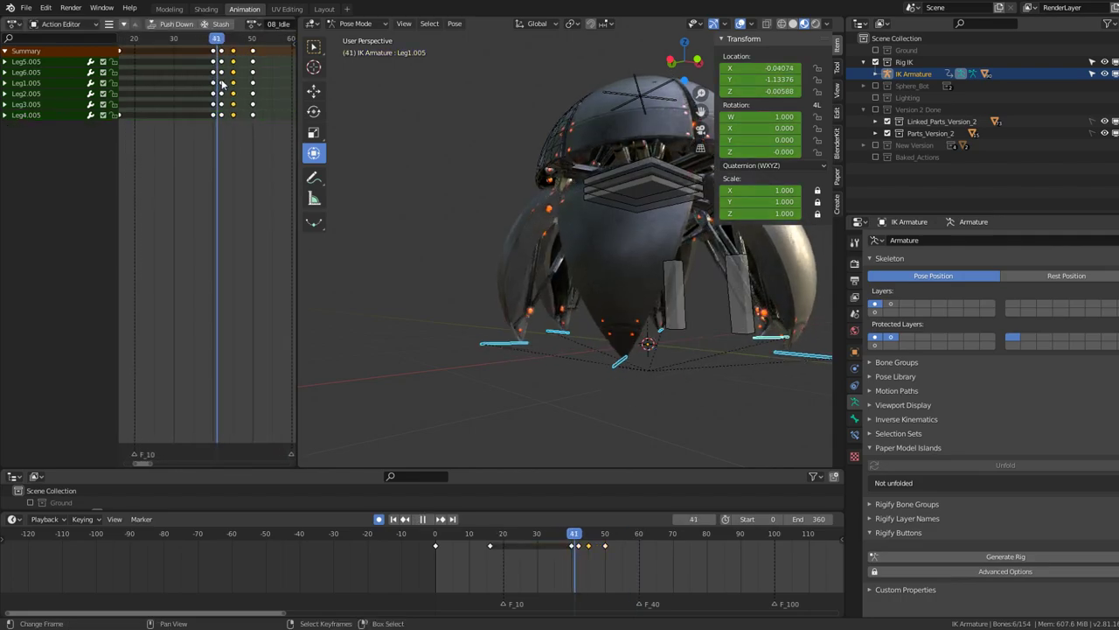
left_click_drag(220, 52, 235, 58)
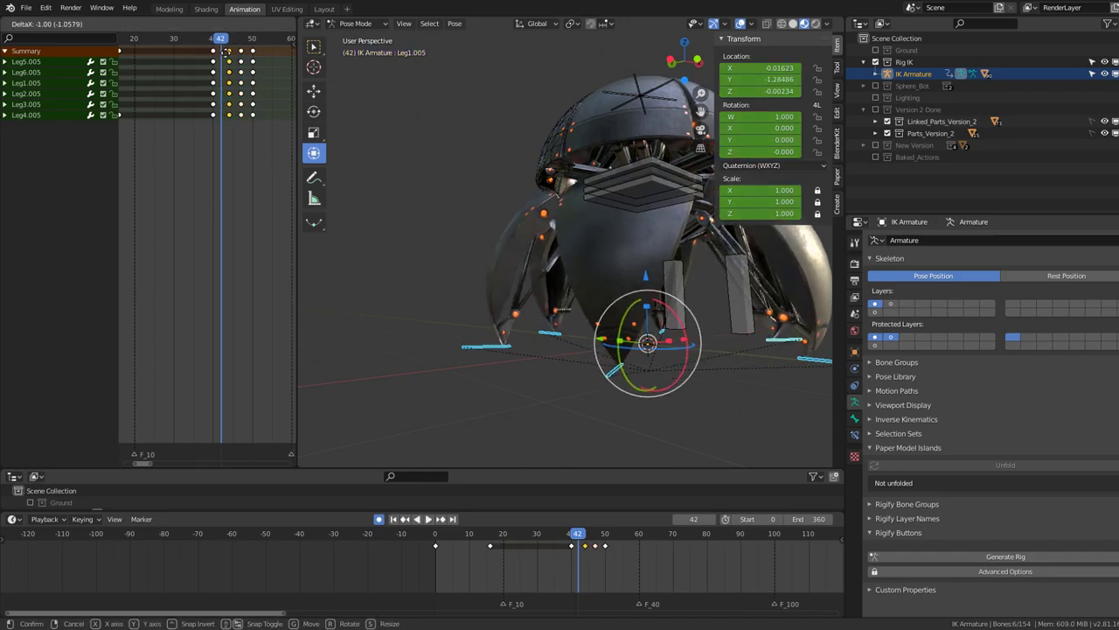
key("space")
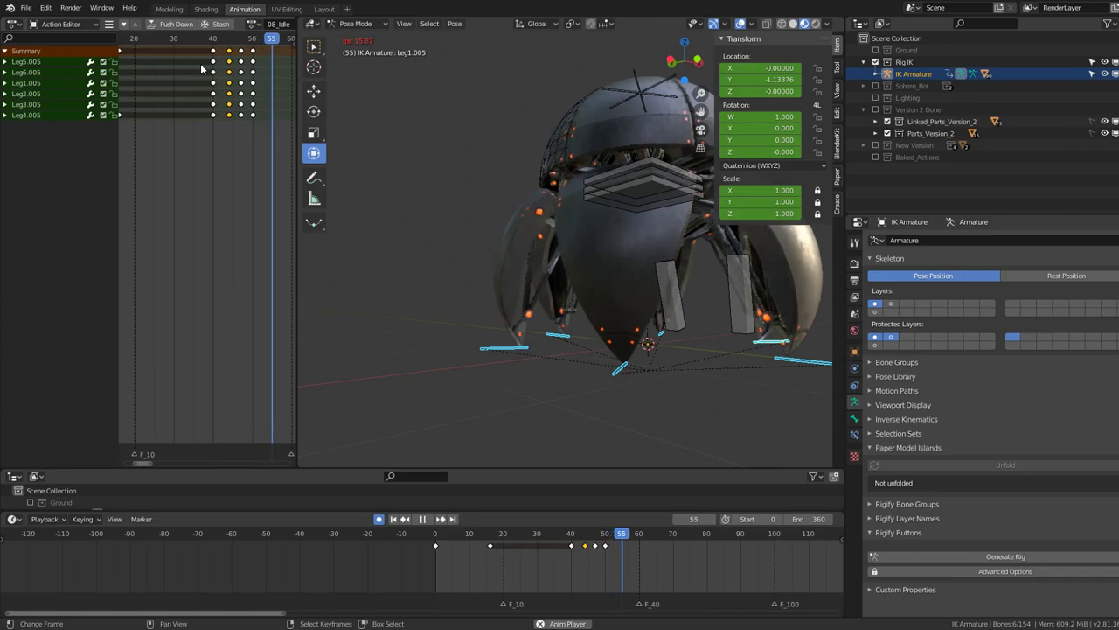
Move the frame-43 keys back to frame 42 and inspect frame 48 from the front
left_click_drag(212, 65, 239, 58)
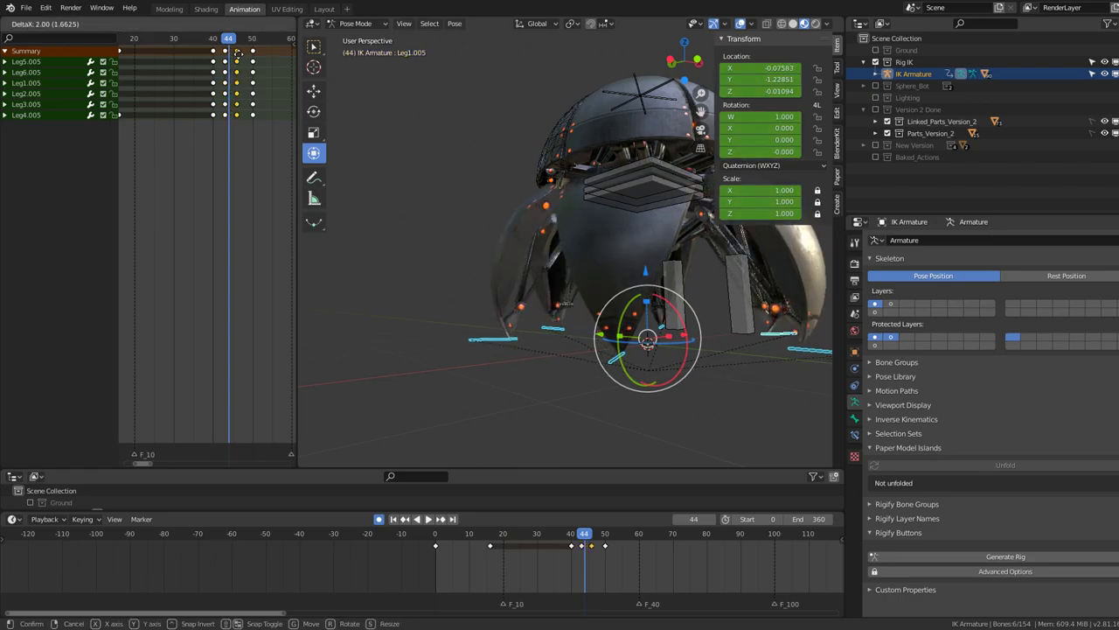
key("space")
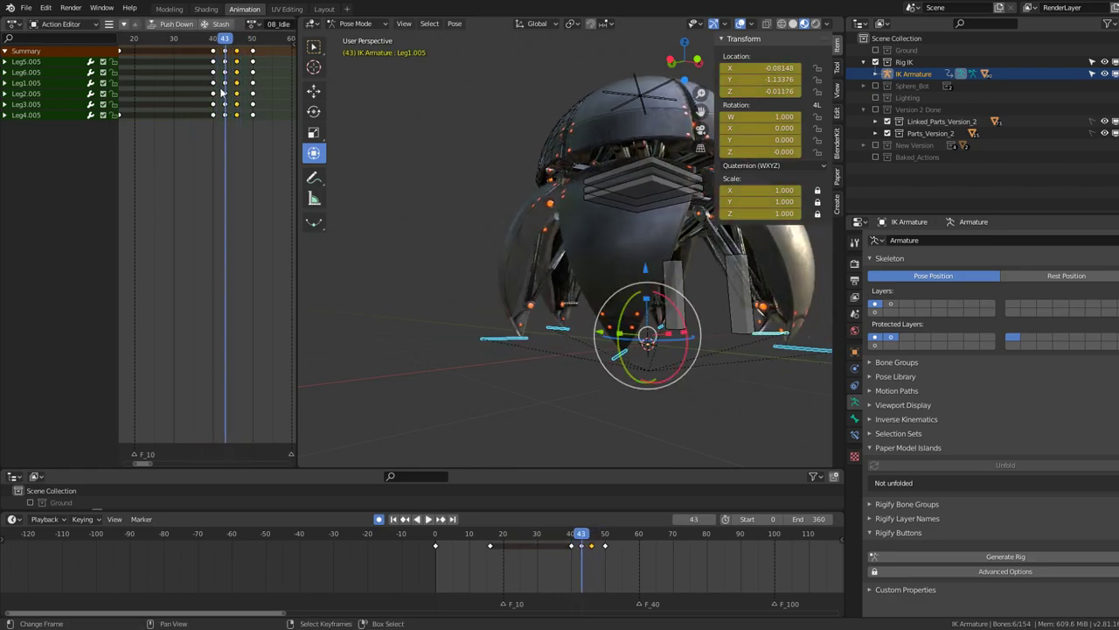
scroll(223, 92, "up", 4)
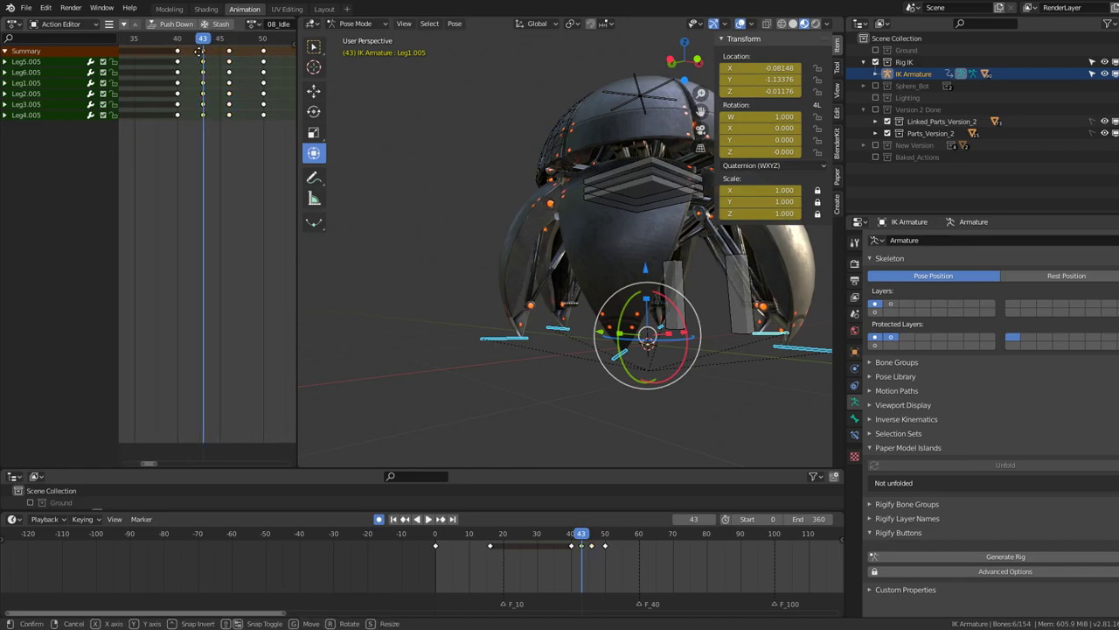
left_click_drag(199, 50, 185, 63)
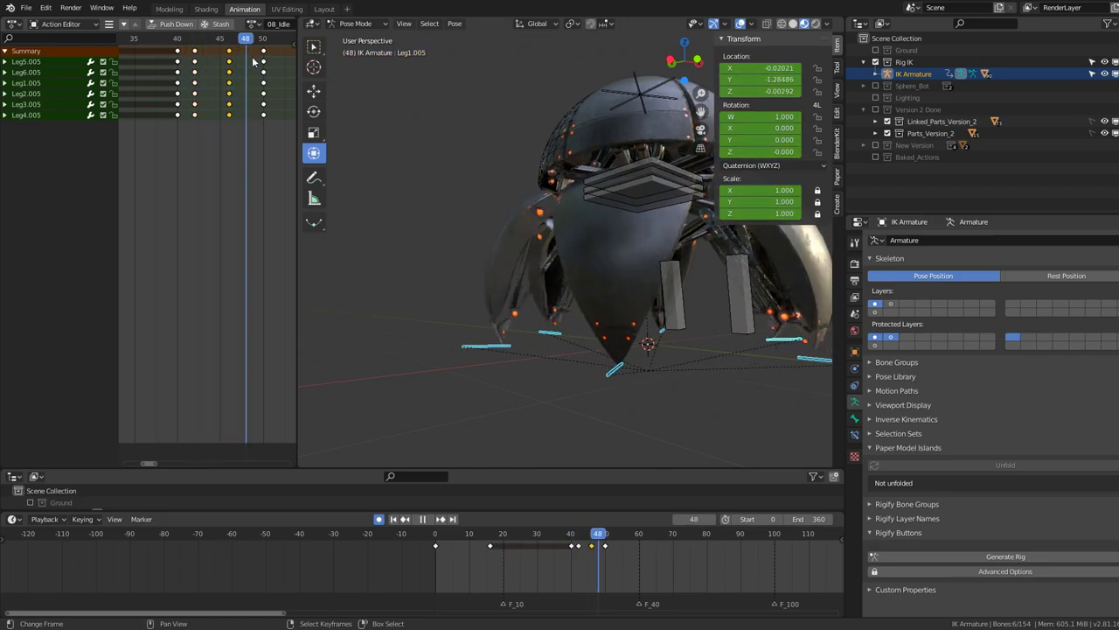
left_click_drag(255, 62, 249, 61)
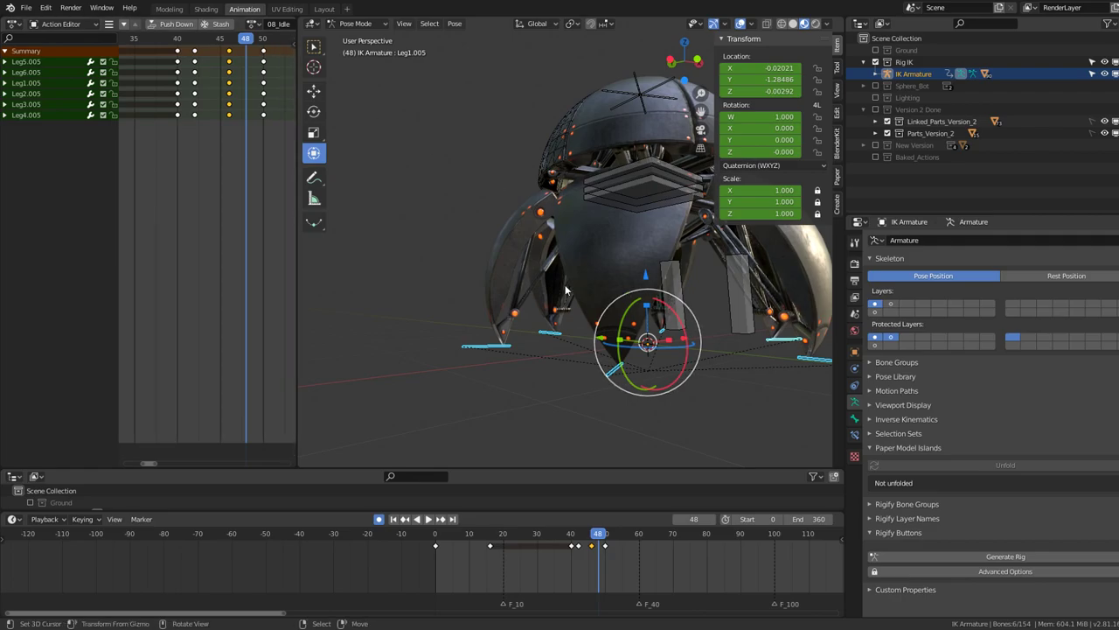
key("KP_1")
Play the idle, stop at frame 46, and frame the leg in view
scroll(564, 291, "up", 2)
scroll(556, 247, "up", 2)
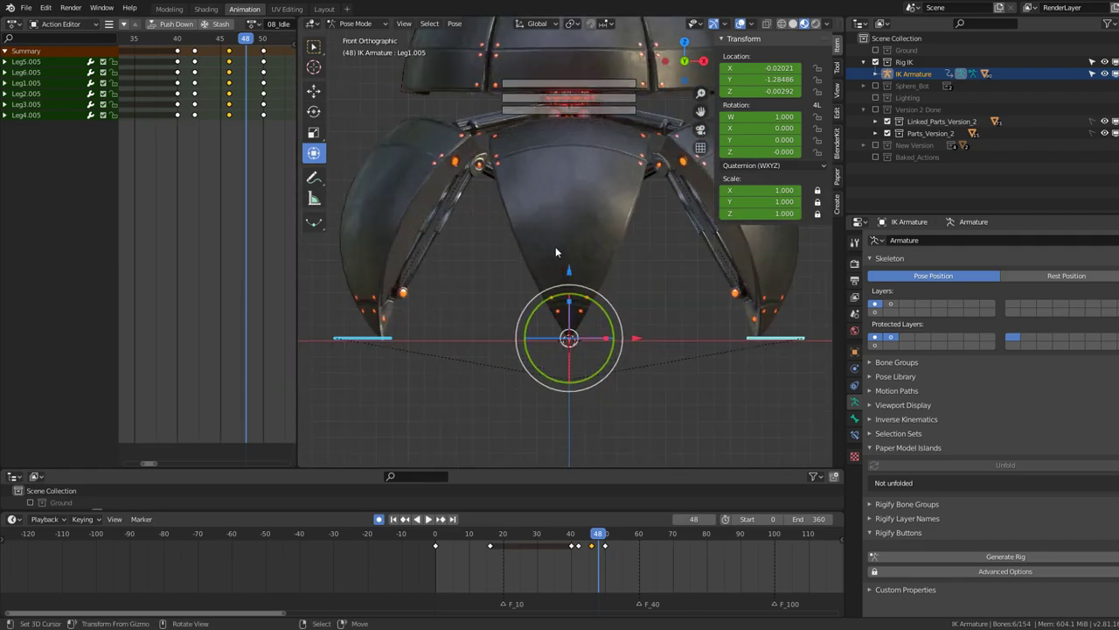
scroll(550, 251, "up", 2)
key("space")
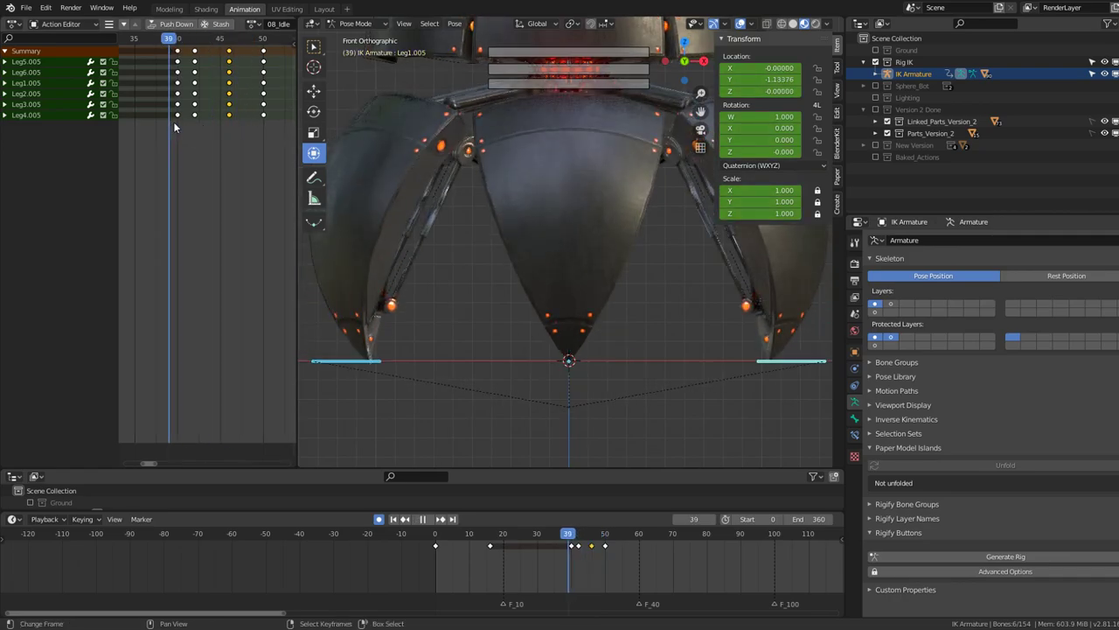
left_click_drag(198, 126, 230, 139)
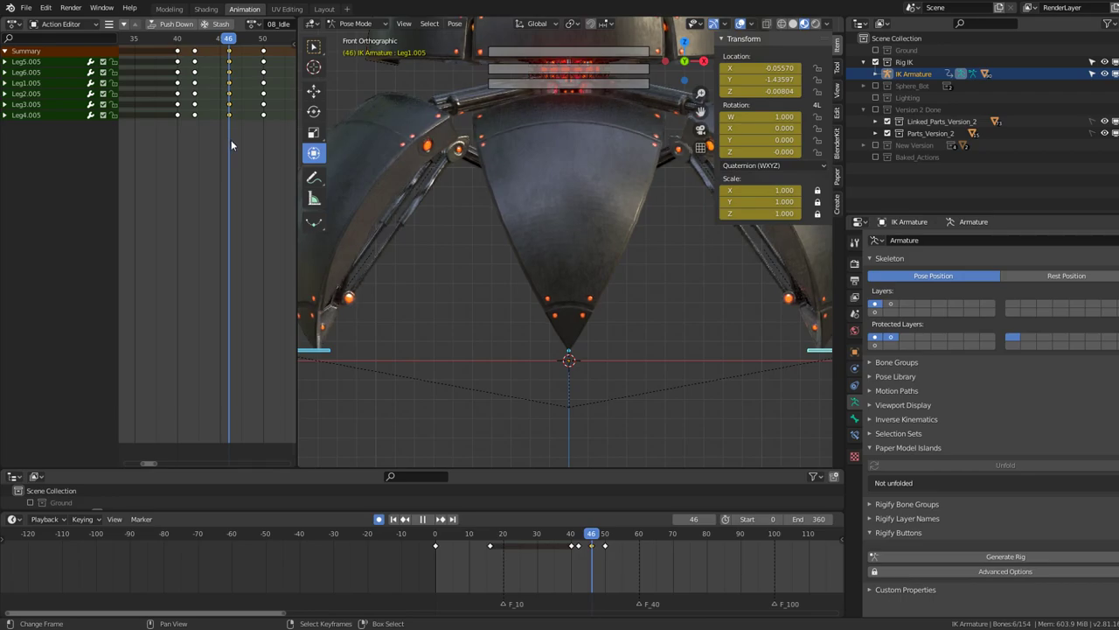
key("space")
middle_click_drag(577, 255, 638, 226, "shift")
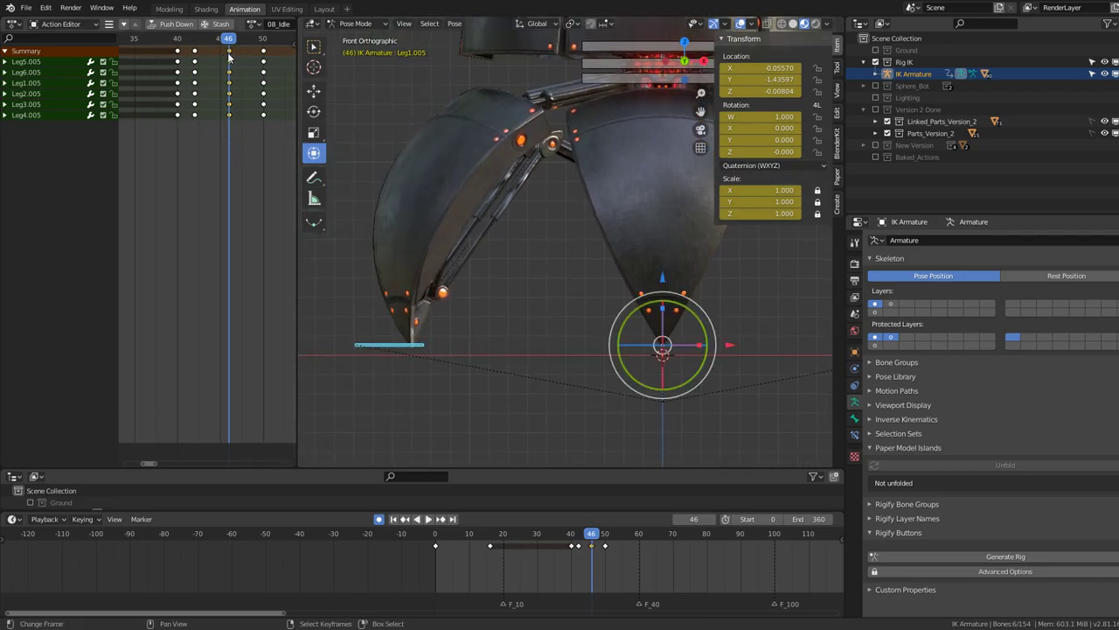
At frame 47, move the Leg1.005 foot controller to auto-key its new position, then play back
left_click_drag(229, 57, 237, 55)
key("space")
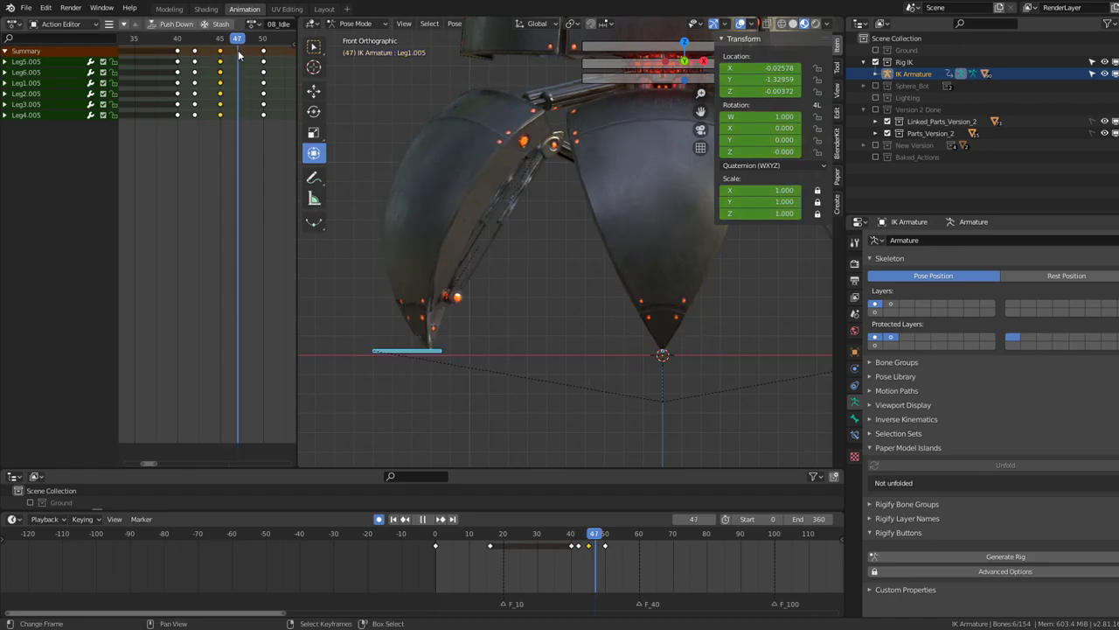
key("space")
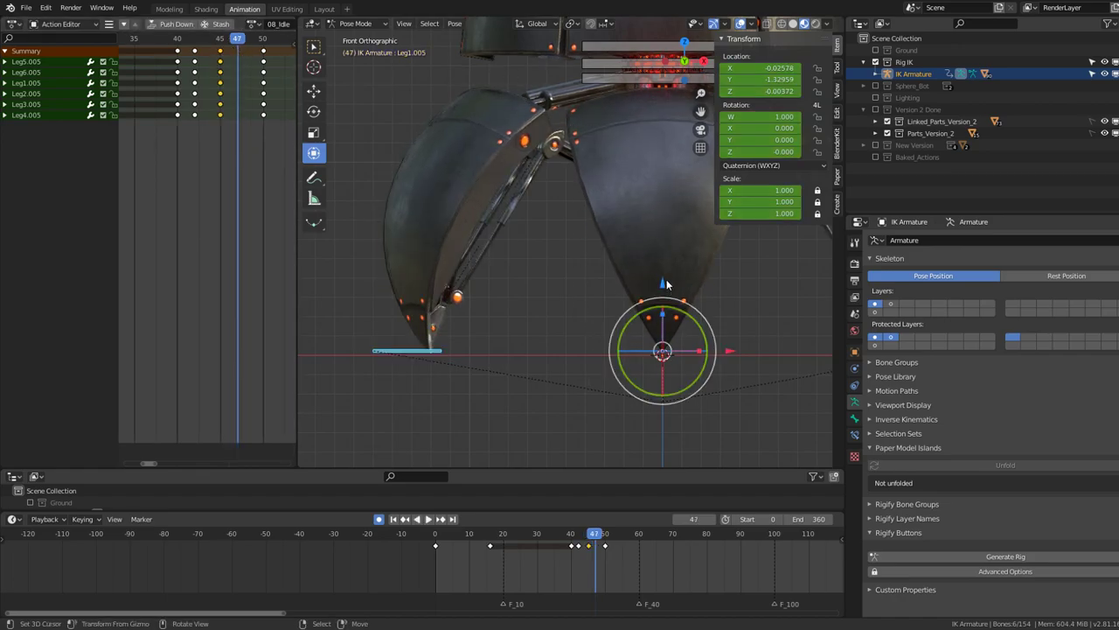
key("g")
left_click(666, 283)
key("space")
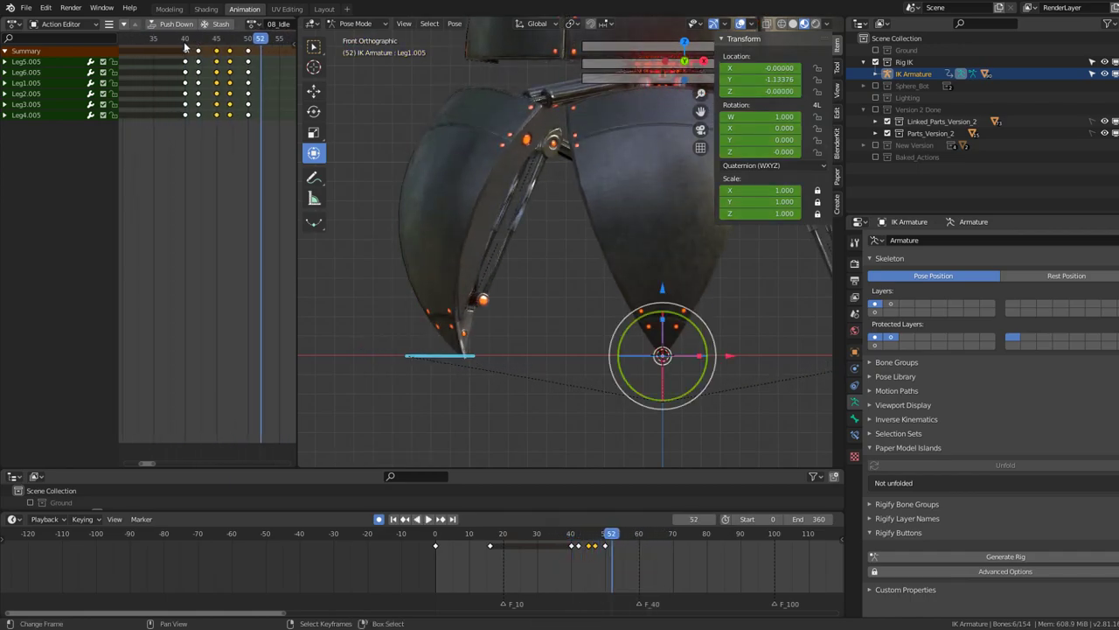
Scale the idle keys from frame 40 onward by 2 around frame 39 and play them back
left_click_drag(262, 120, 261, 121)
scroll(236, 129, "down", 2)
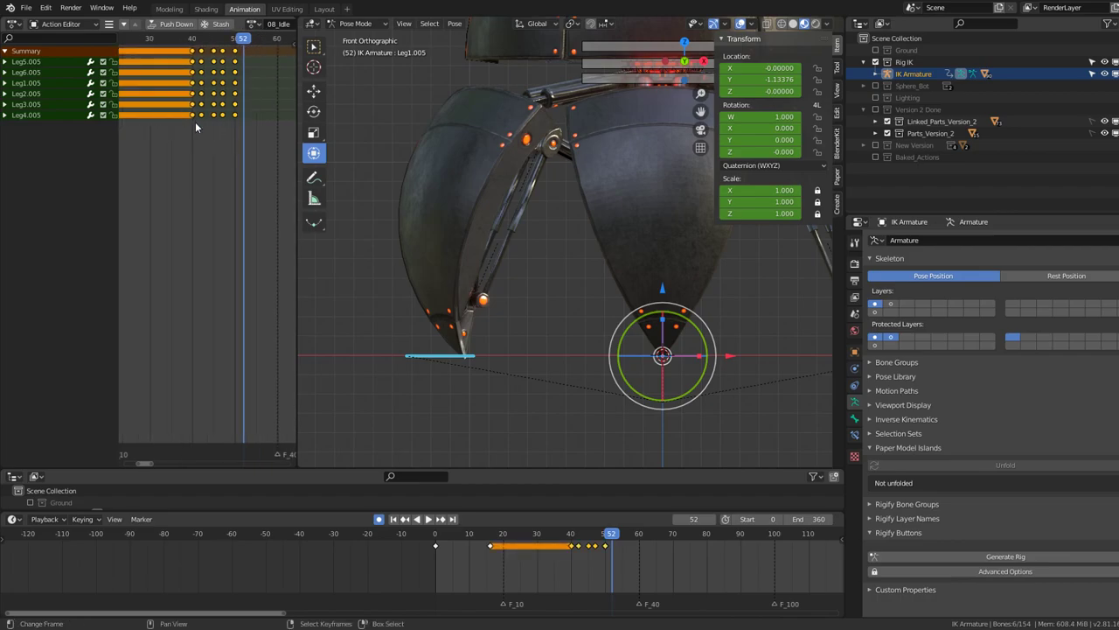
left_click(188, 124)
key("s")
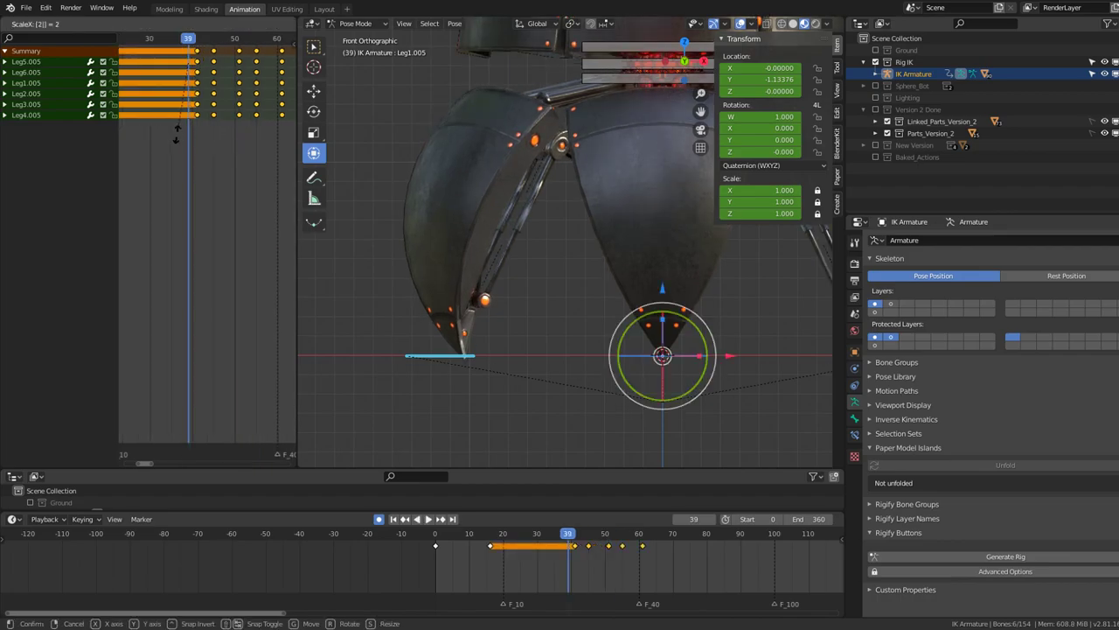
left_click(173, 141)
key("space")
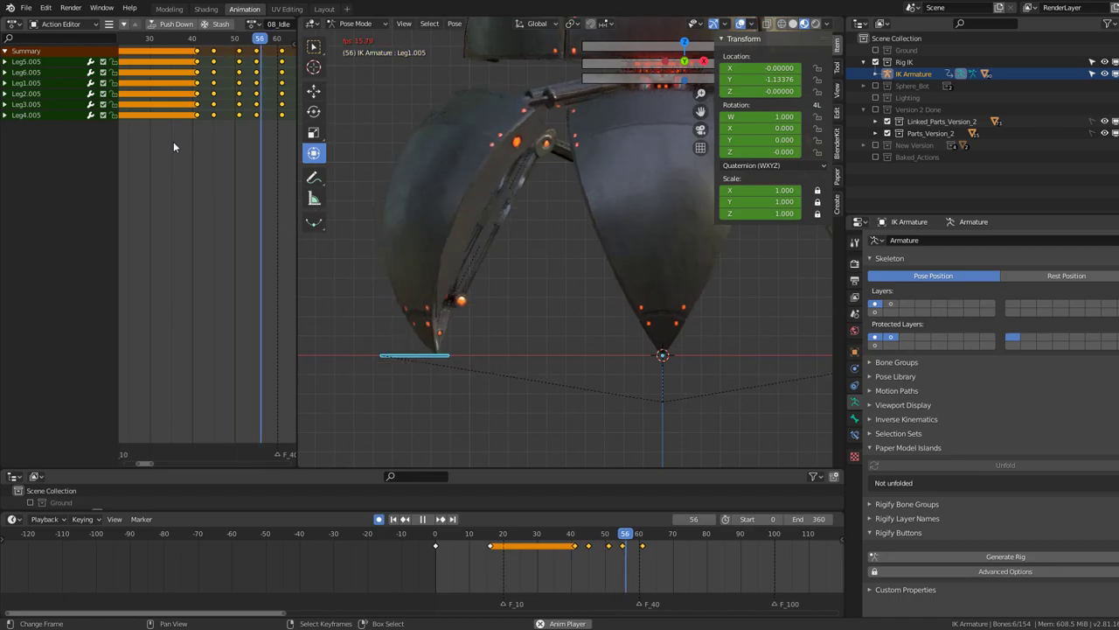
left_click_drag(219, 114, 190, 112)
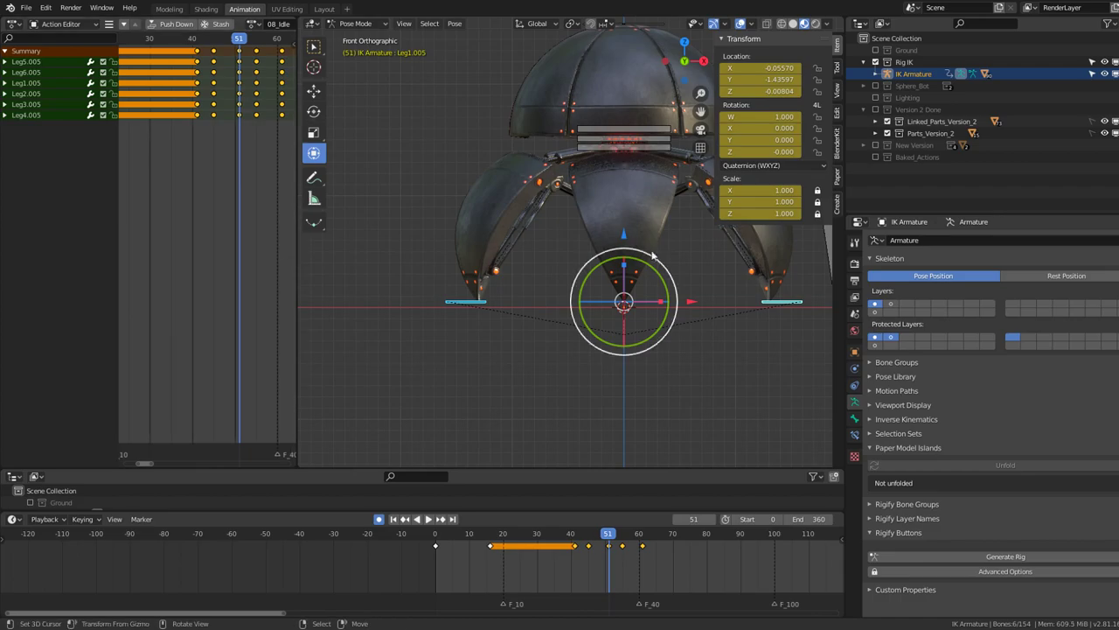
Lower the right leg's foot controller along Z and replay the animation
scroll(209, 263, "up", 2)
scroll(559, 325, "up", 3)
scroll(585, 282, "up", 3)
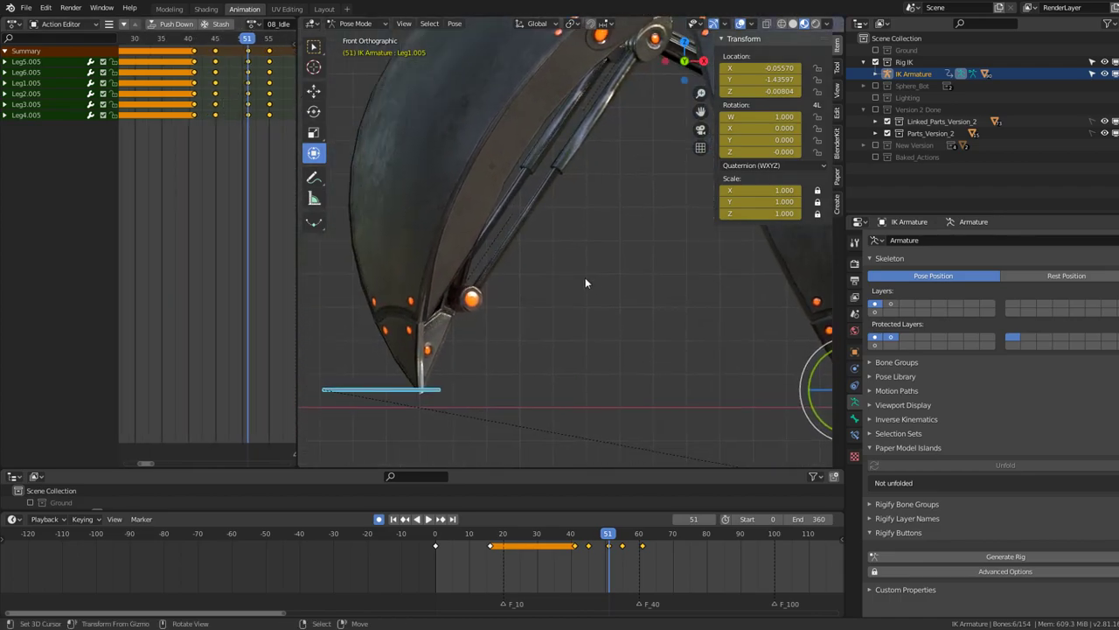
scroll(585, 282, "down", 3)
scroll(605, 311, "down", 2)
left_click(709, 262)
key("g")
key("z")
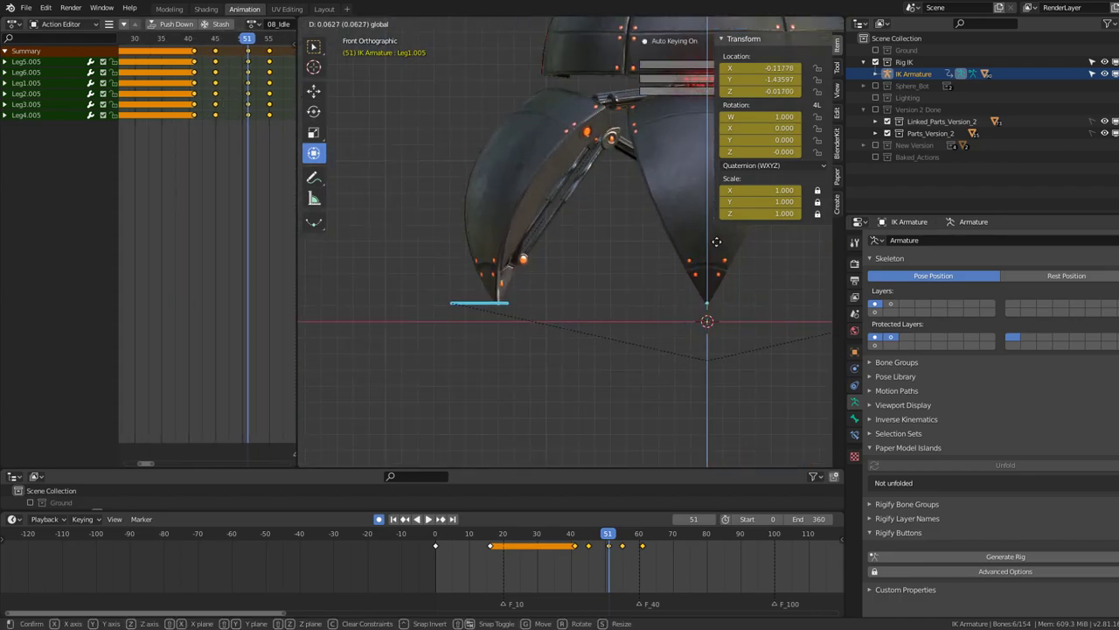
left_click(543, 308)
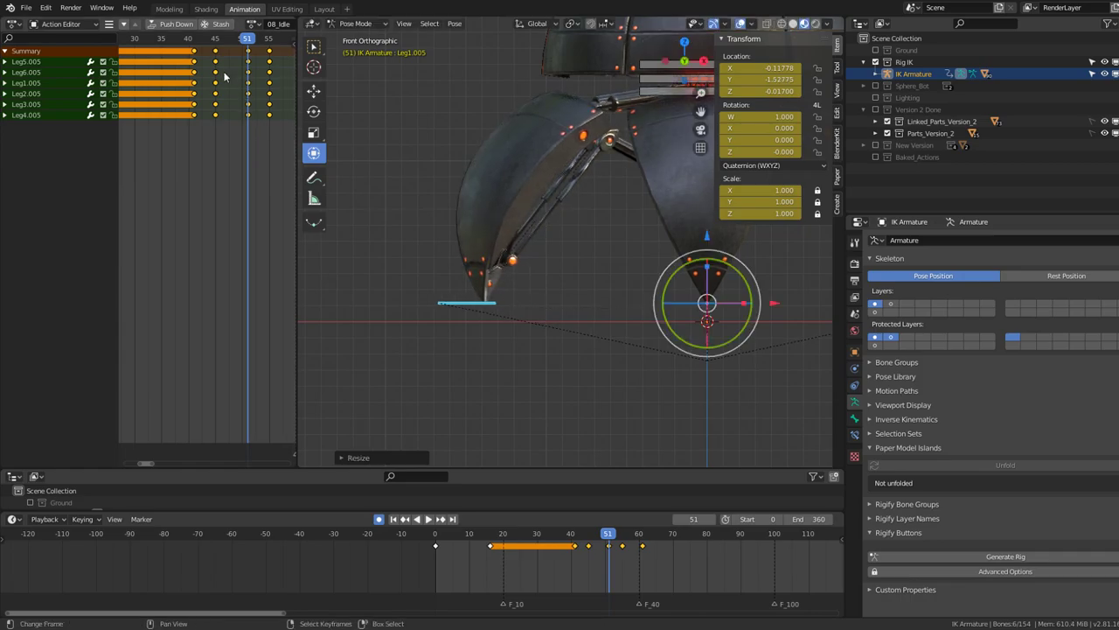
key("space")
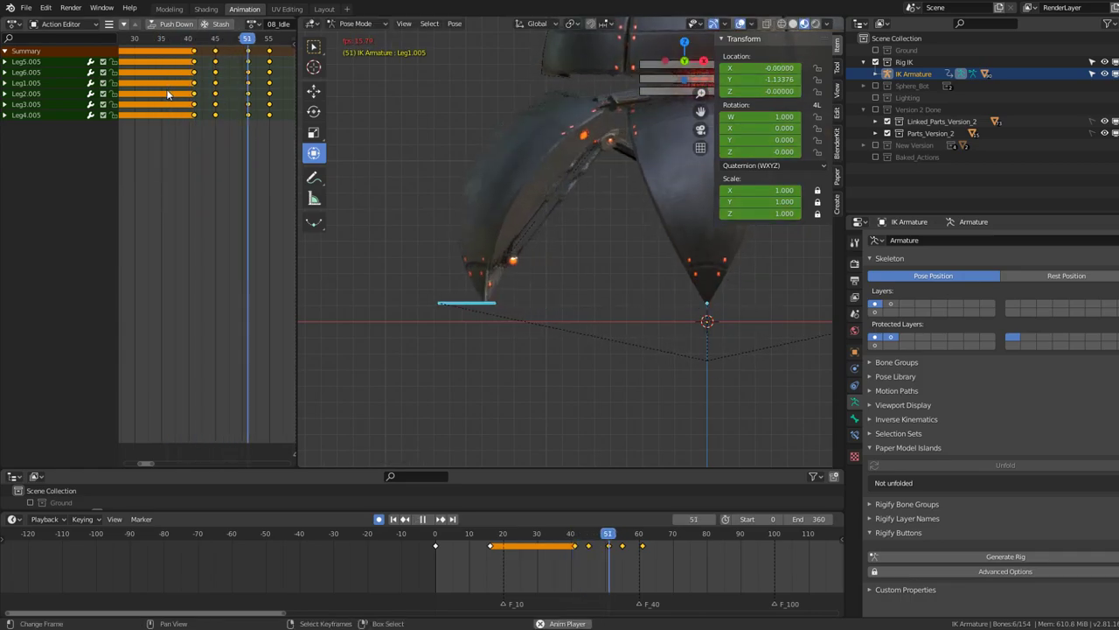
Shift the frame-51 keys one frame earlier and re-key the Leg1.005 foot controller lower there
left_click_drag(169, 86, 246, 101)
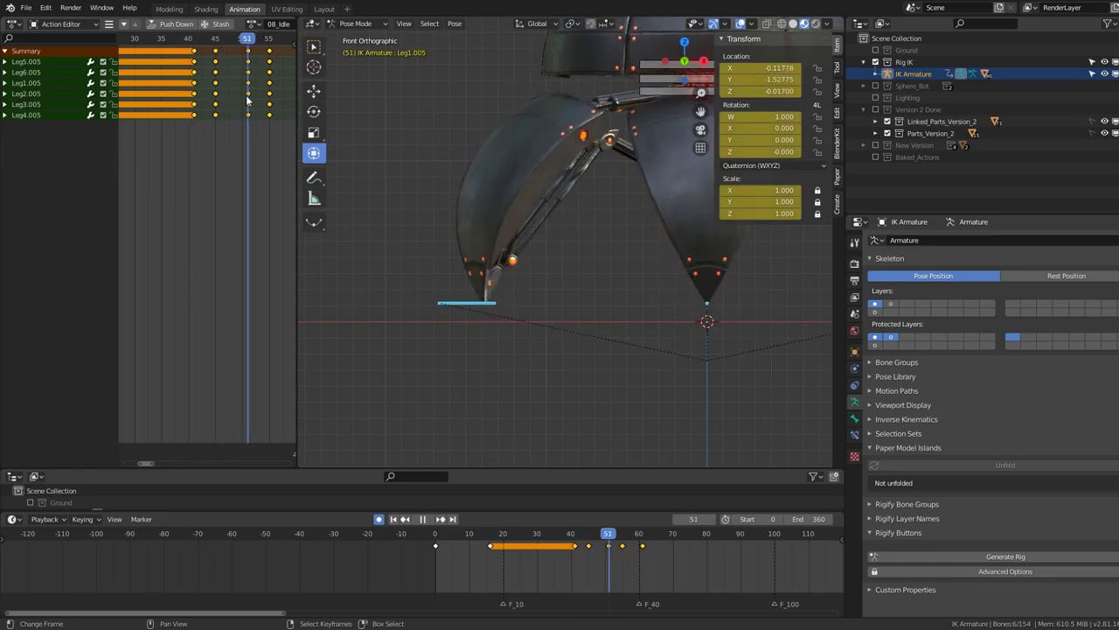
left_click_drag(248, 51, 237, 50)
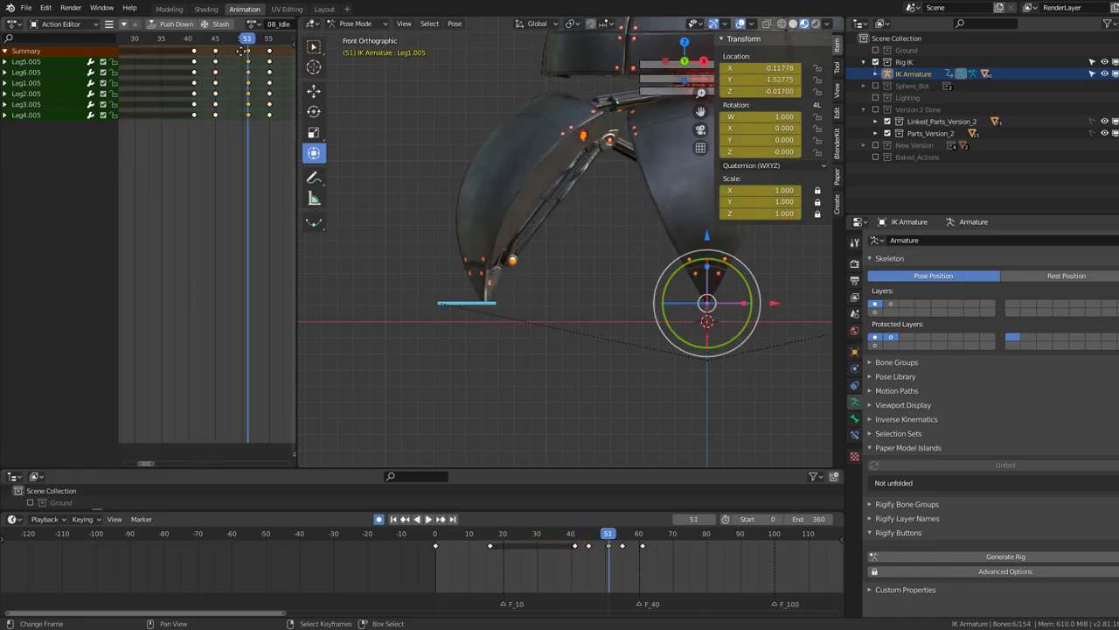
left_click(234, 51)
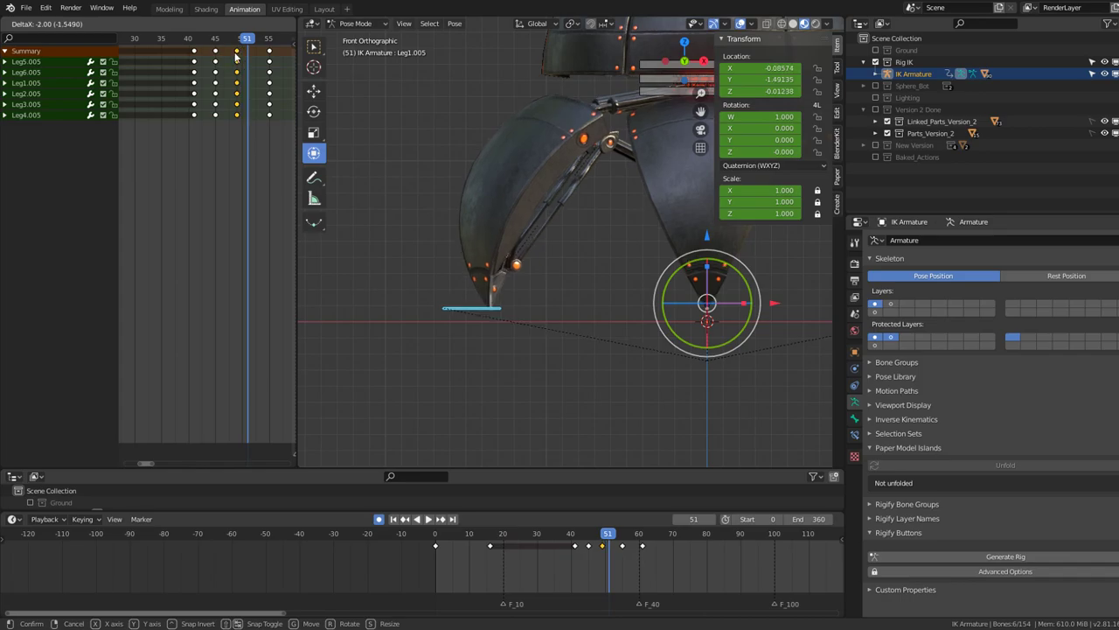
left_click_drag(708, 242, 708, 257)
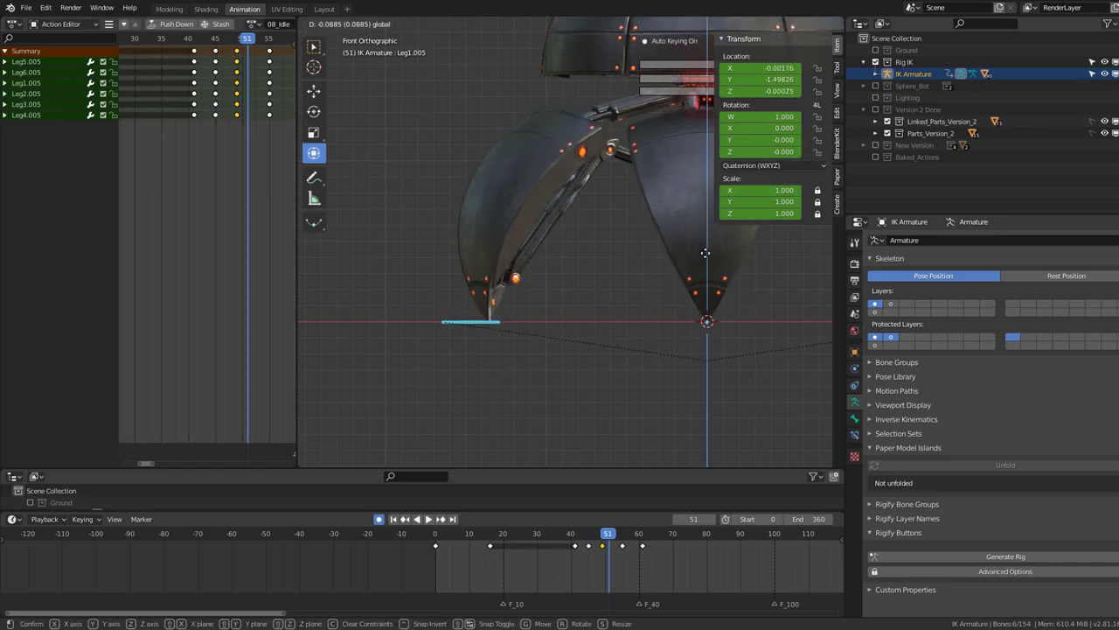
key("s")
left_click(394, 242)
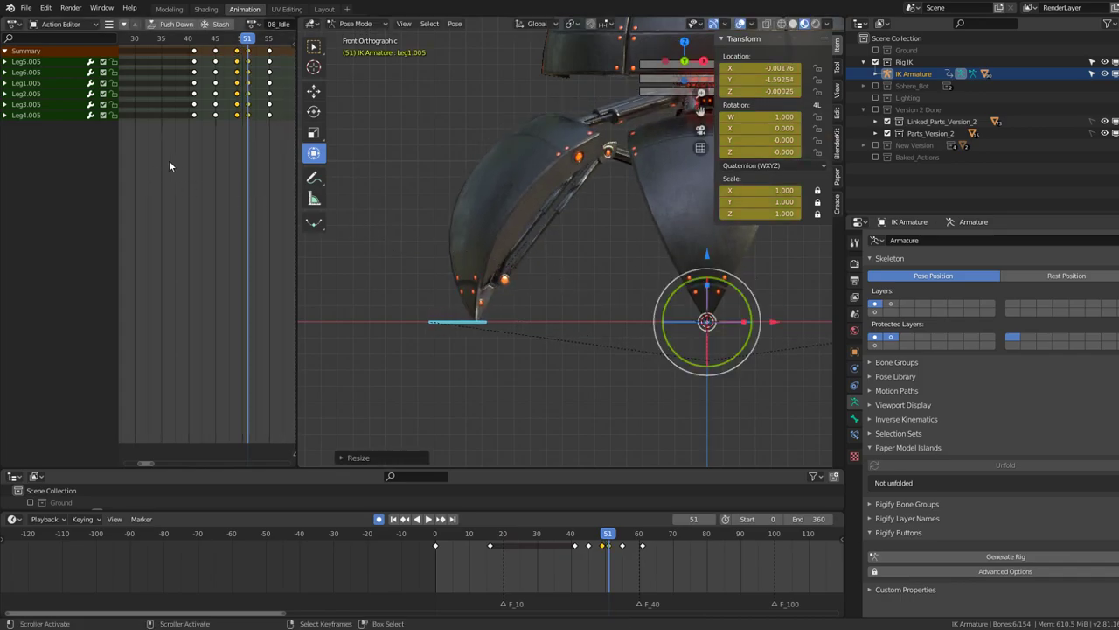
key("space")
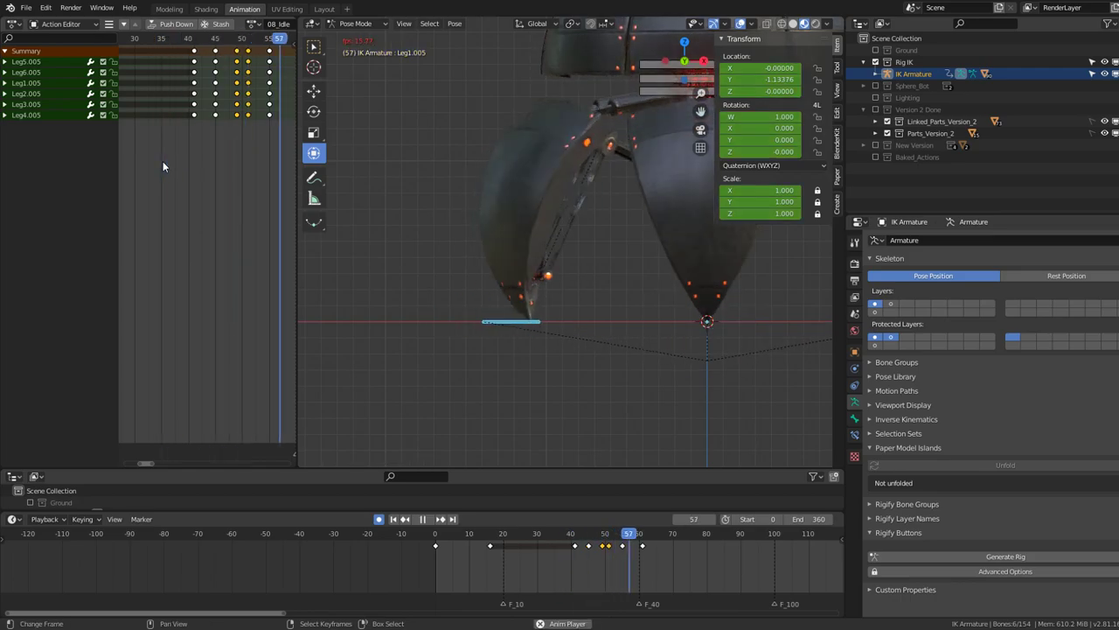
mouse_move(503, 184)
middle_mouse_down()
mouse_move(588, 272)
mouse_move(577, 262)
middle_mouse_up()
Stop playback and slide the Leg4.005 channel's first keyframe later
left_click(149, 144)
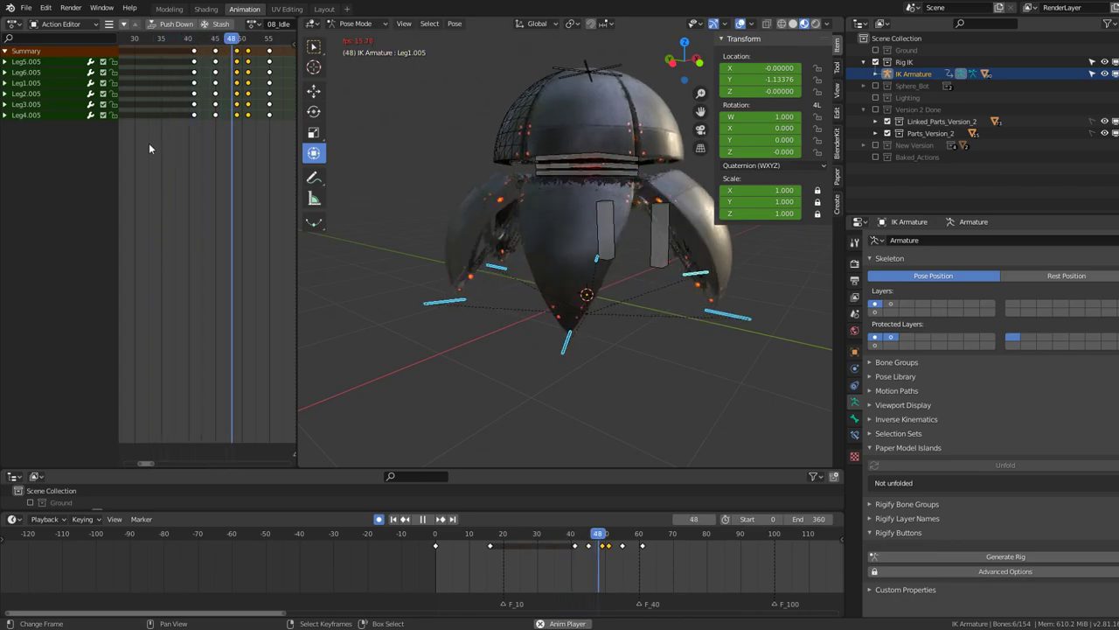
scroll(271, 103, "down", 2)
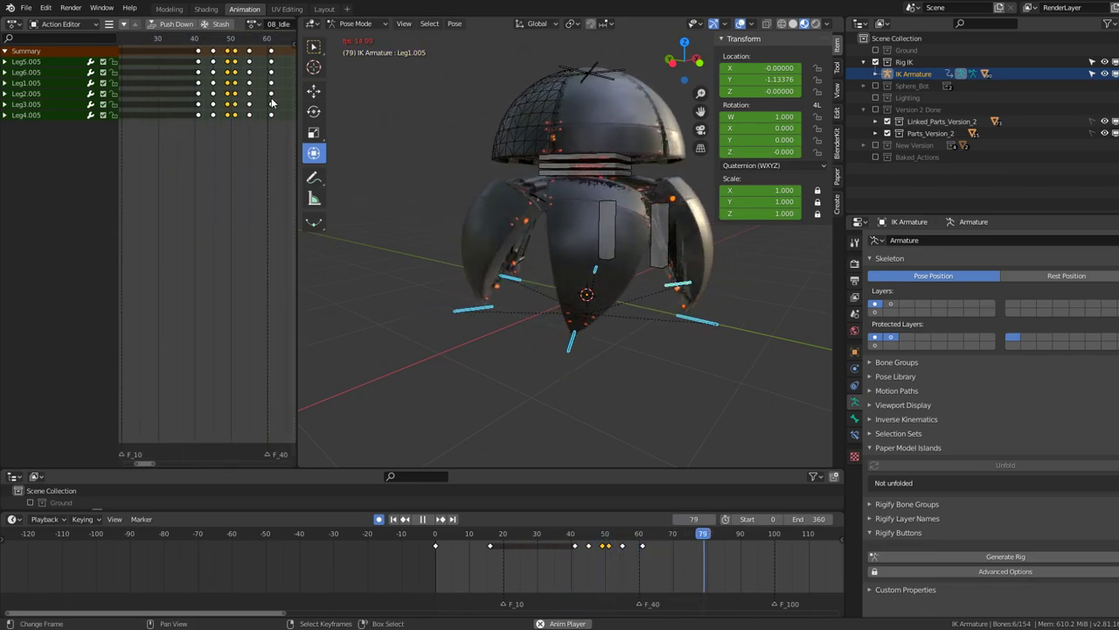
key("space")
middle_click_drag(560, 262, 612, 279)
scroll(159, 140, "down", 3)
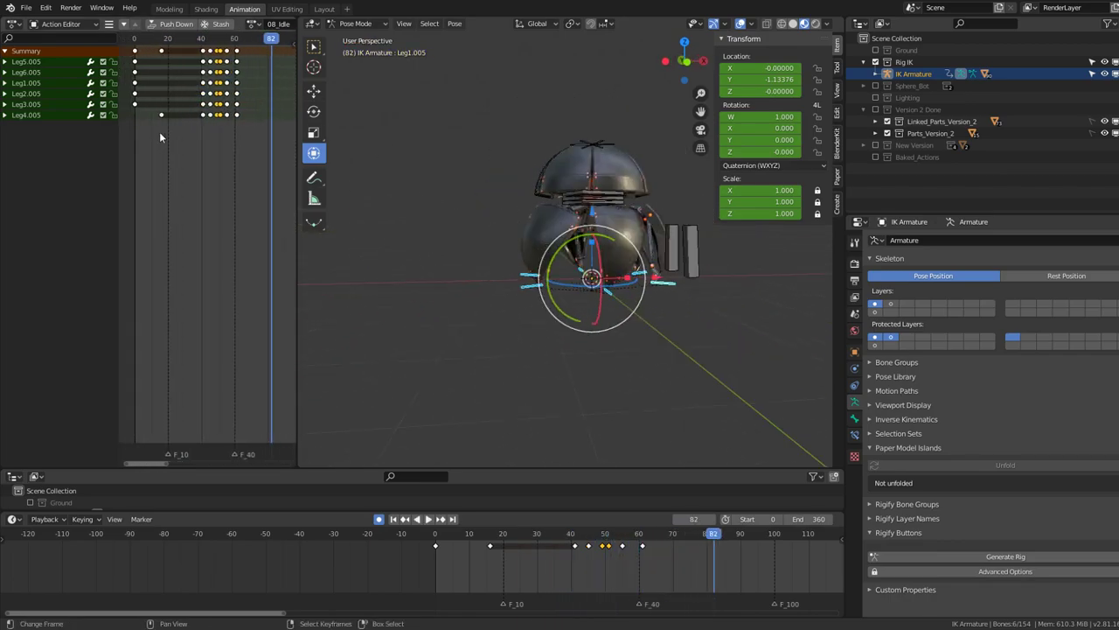
left_click(161, 115)
scroll(237, 149, "up", 2)
key("g")
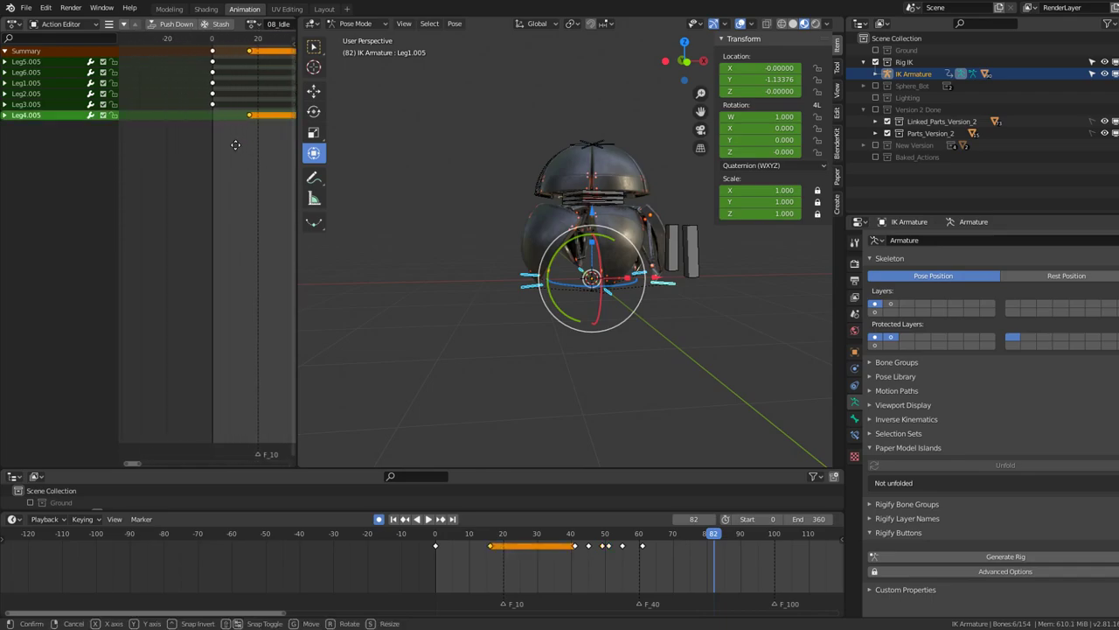
left_click(212, 146)
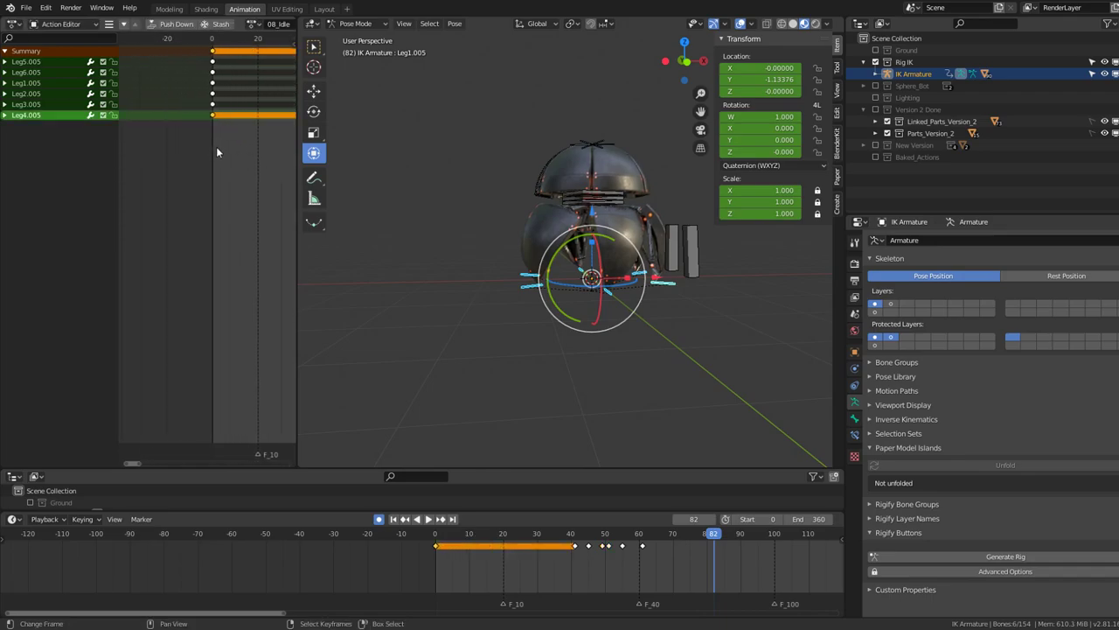
scroll(231, 127, "down", 5, "ctrl")
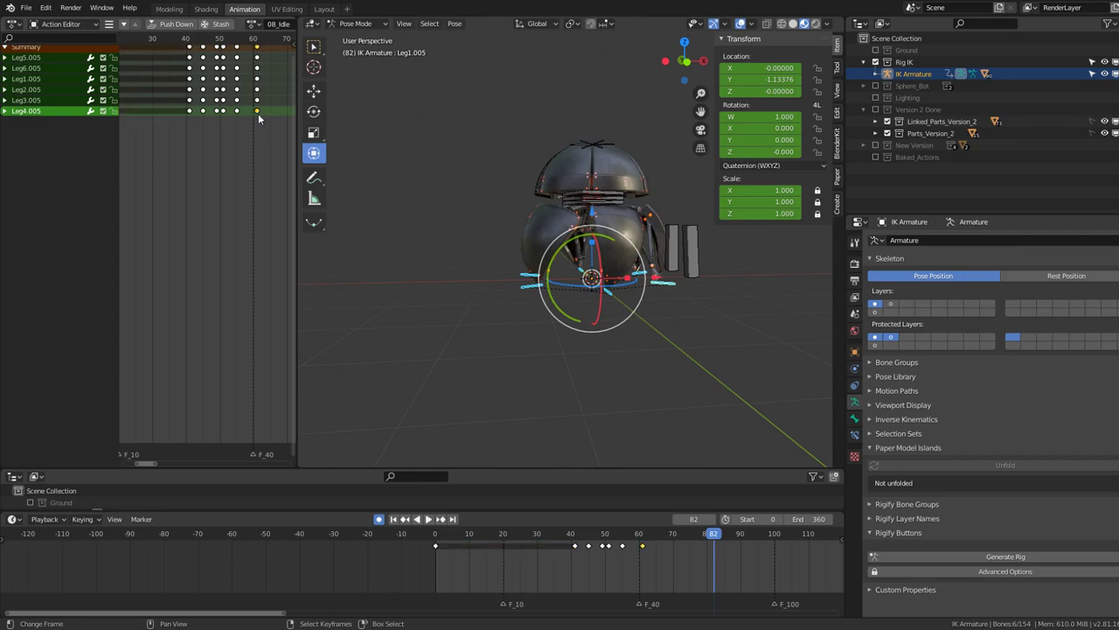
Box-select two blocks of leg keyframes and offset each later in time
left_click_drag(185, 68, 185, 66)
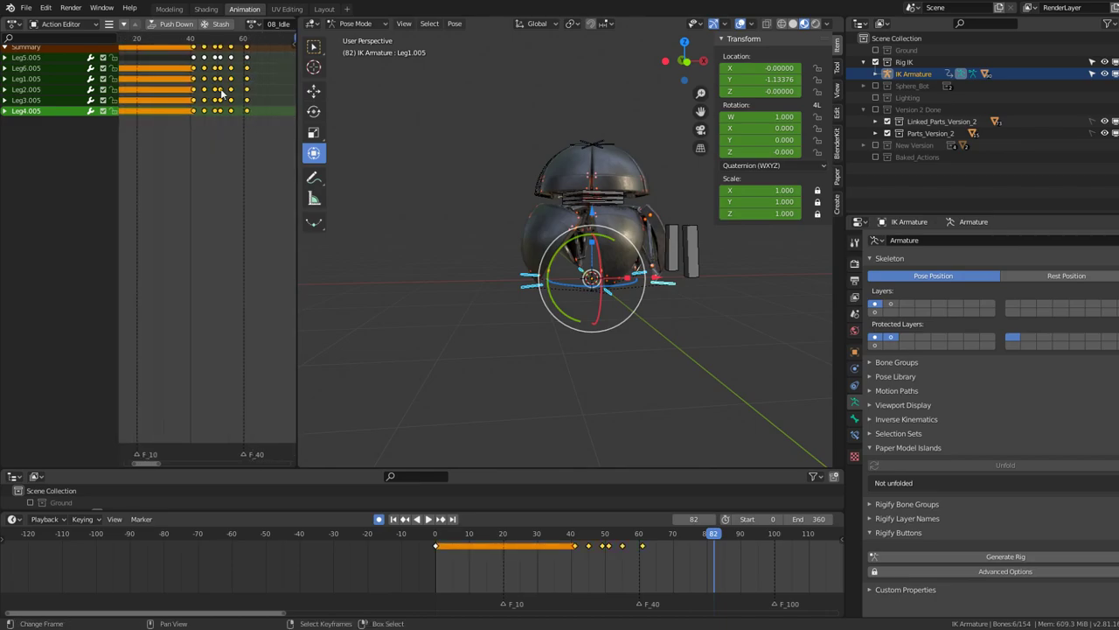
scroll(190, 148, "down", 2)
key("g")
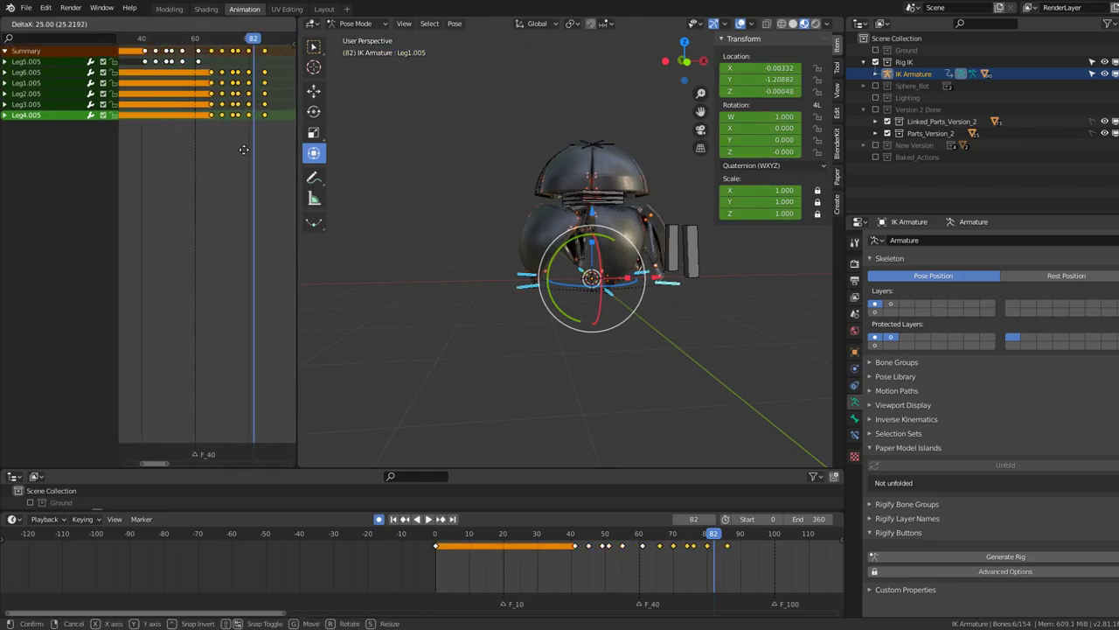
middle_click_drag(254, 142, 214, 163)
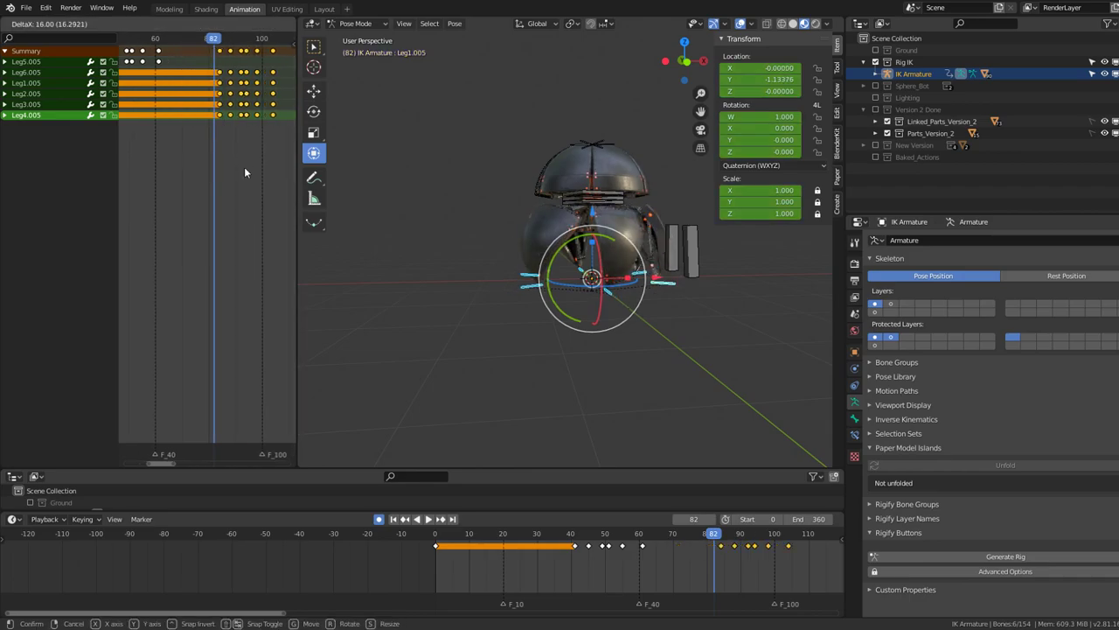
left_click(243, 173)
key("b")
left_click_drag(208, 70, 173, 120)
middle_click_drag(174, 120, 245, 155)
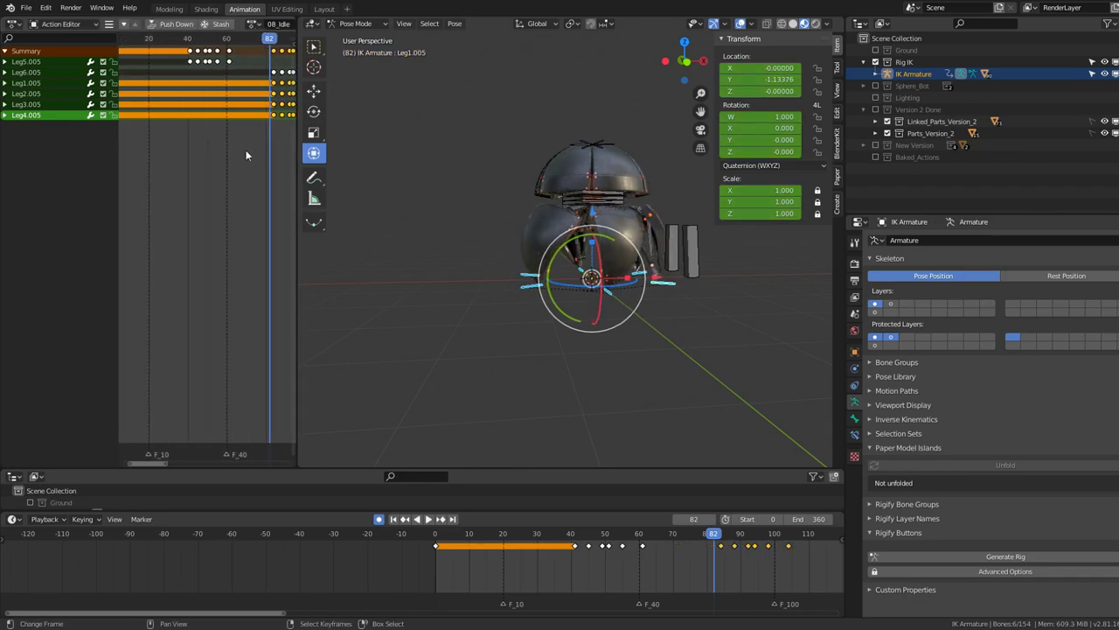
scroll(229, 144, "down", 3)
key("g")
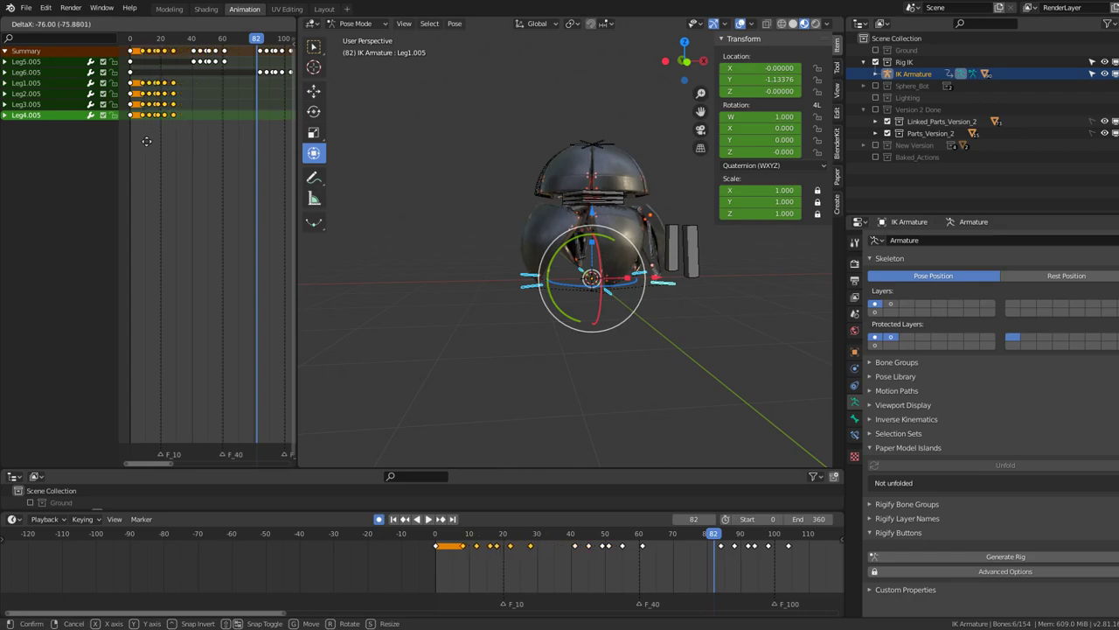
left_click(146, 141)
scroll(198, 110, "up", 3)
Slide the next leg's keyframes later in time and refine their offset
key("b")
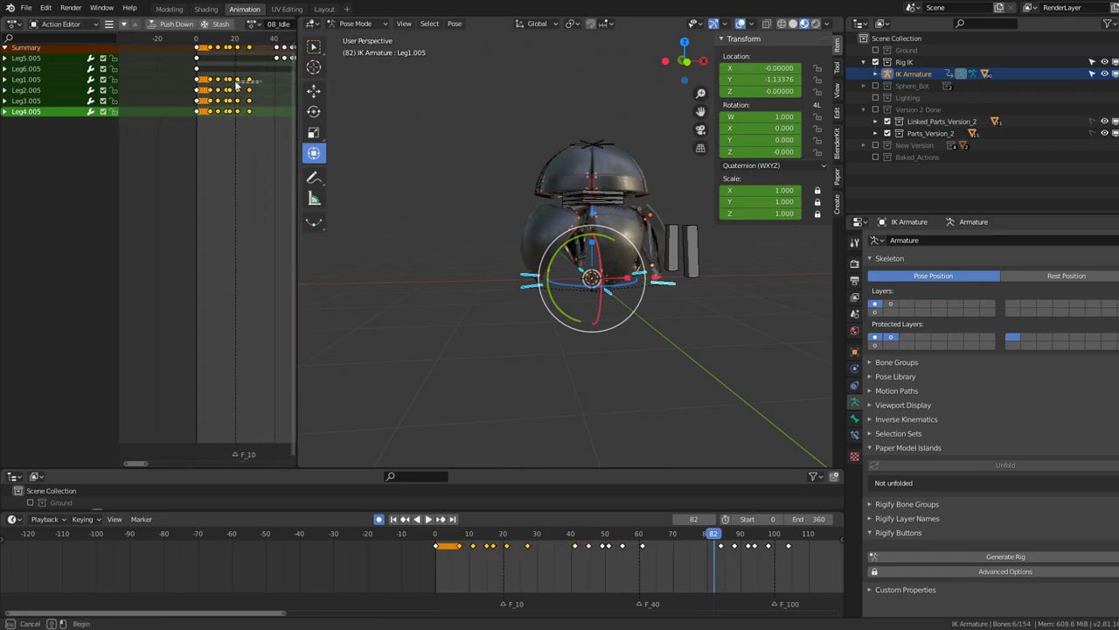
left_click_drag(207, 77, 254, 127)
scroll(172, 151, "down", 3)
middle_click_drag(172, 150, 138, 159)
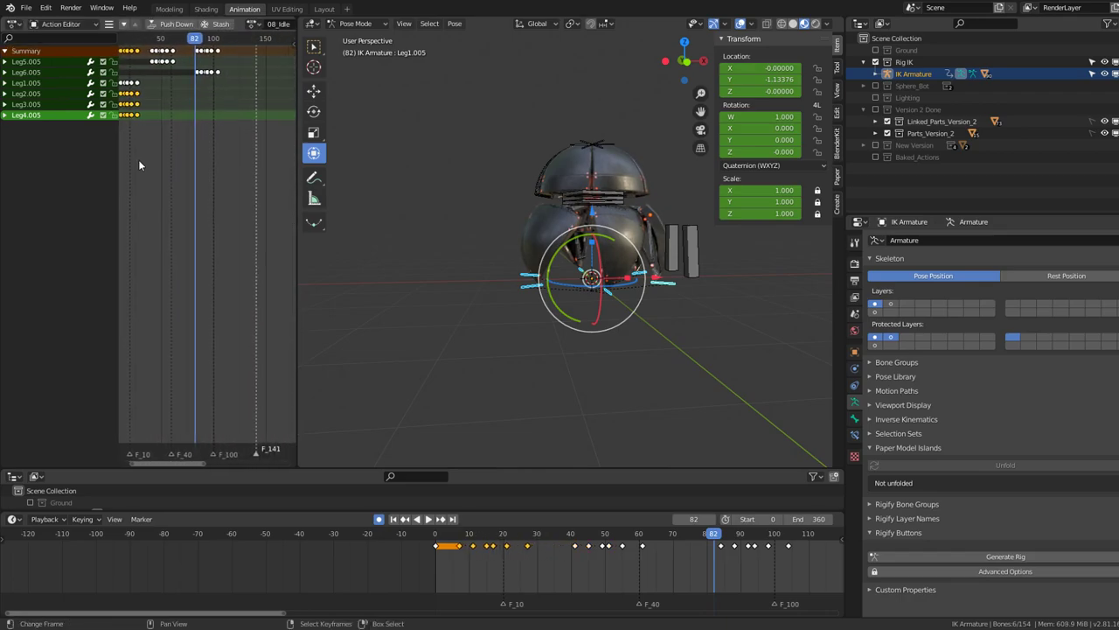
key("g")
left_click(251, 159)
mouse_move(251, 159)
middle_mouse_down()
mouse_move(155, 152)
mouse_move(212, 151)
middle_mouse_up()
scroll(197, 86, "up", 2)
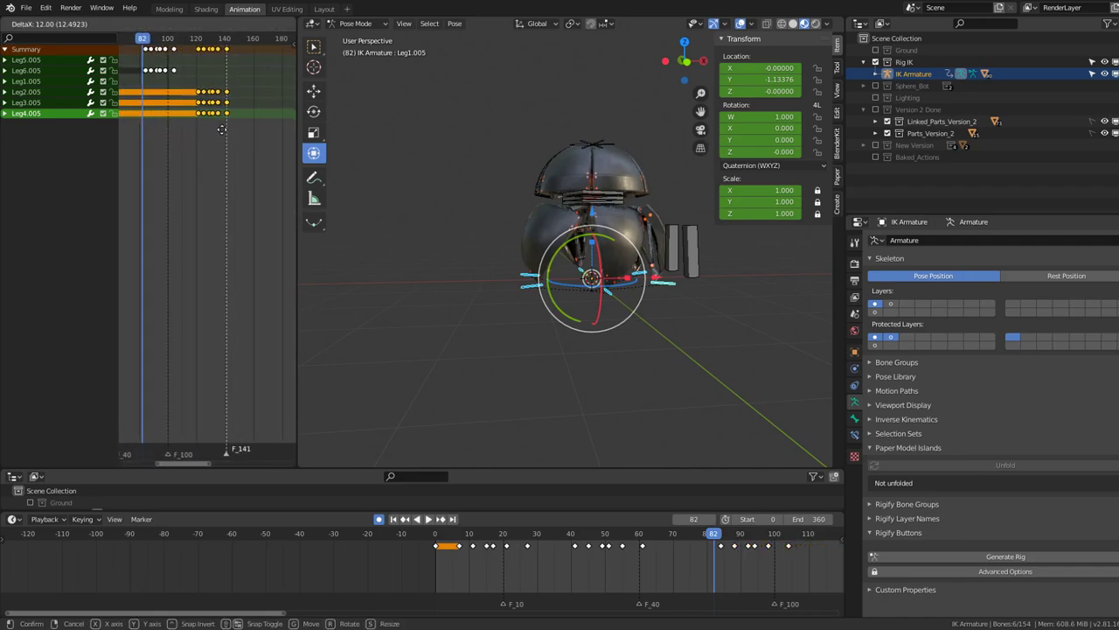
left_click(249, 103)
key("g")
middle_click_drag(235, 103, 132, 105)
left_click(224, 126)
Nudge the Leg4.005 keyframes slightly later
key("b")
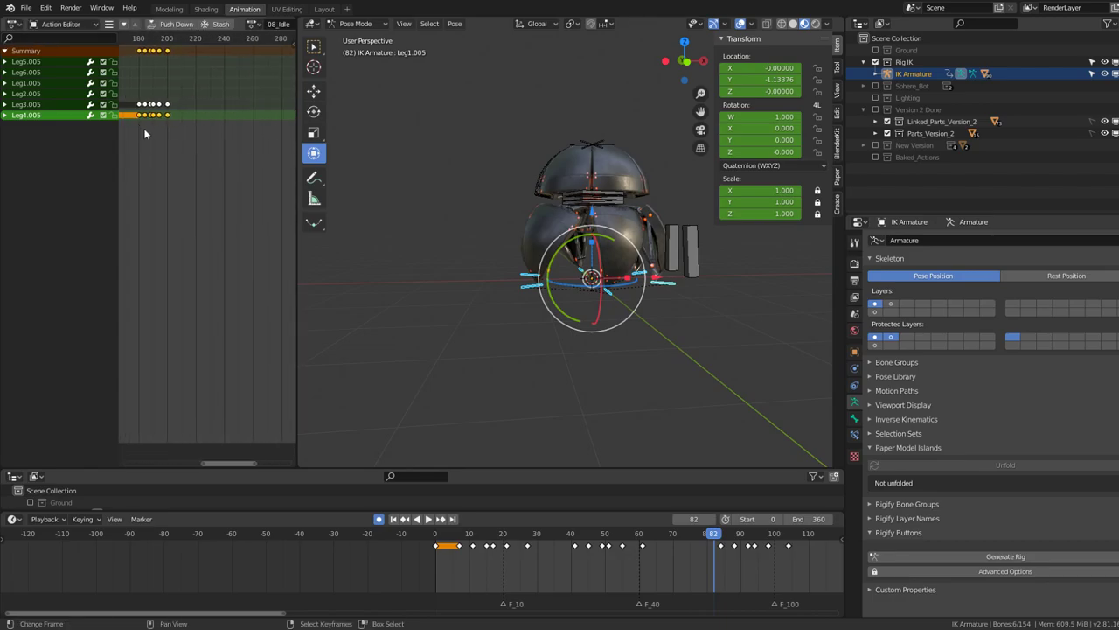
key("g")
left_click(267, 135)
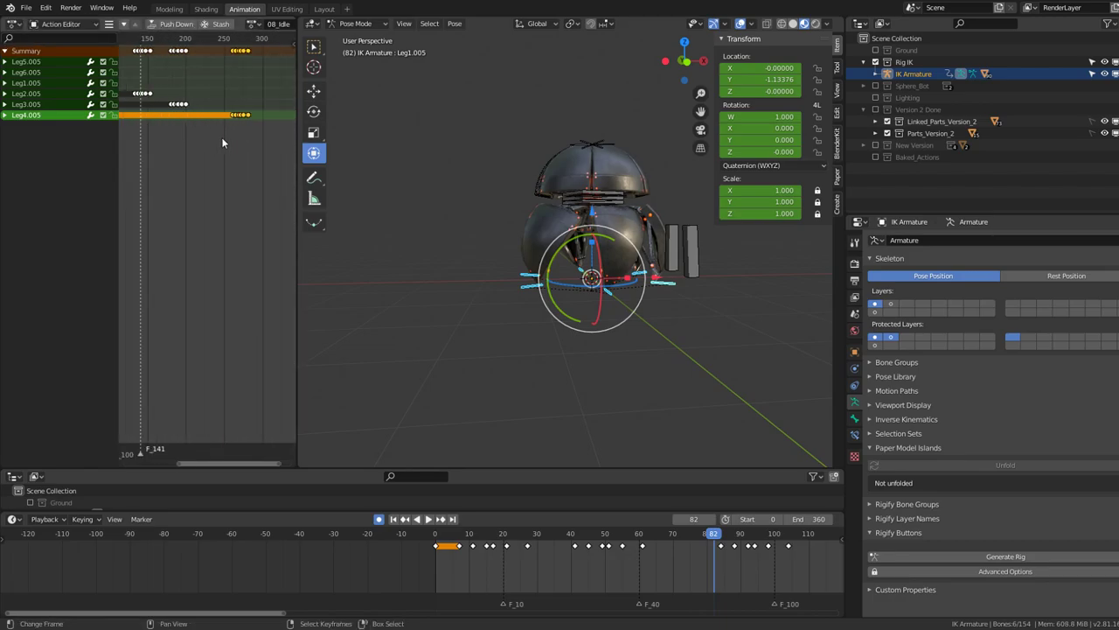
scroll(228, 135, "down", 3)
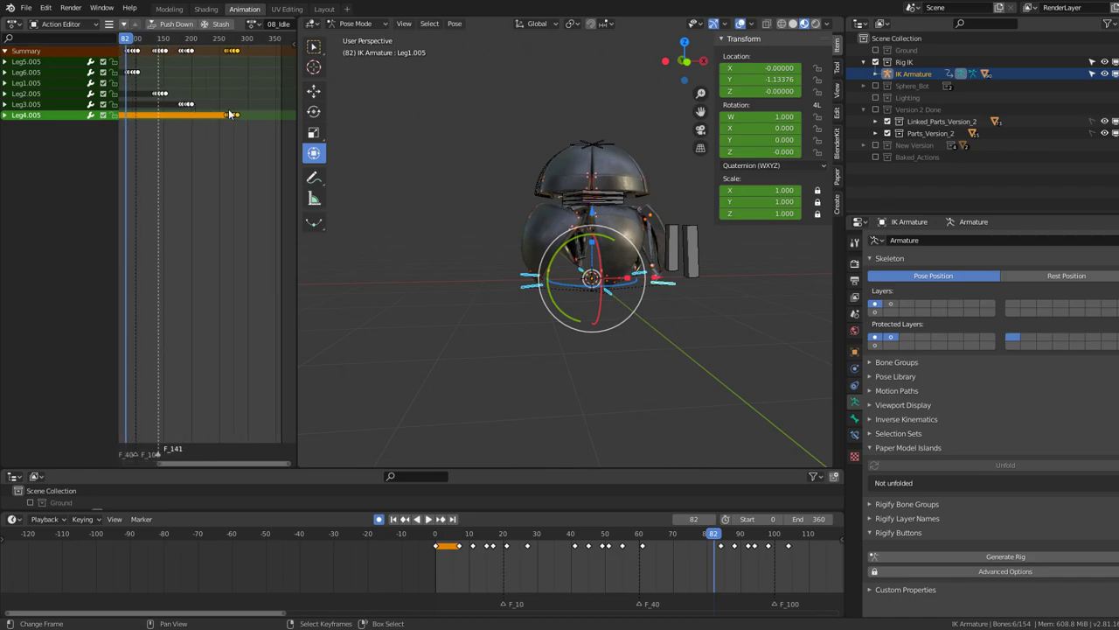
key("g")
left_click(245, 114)
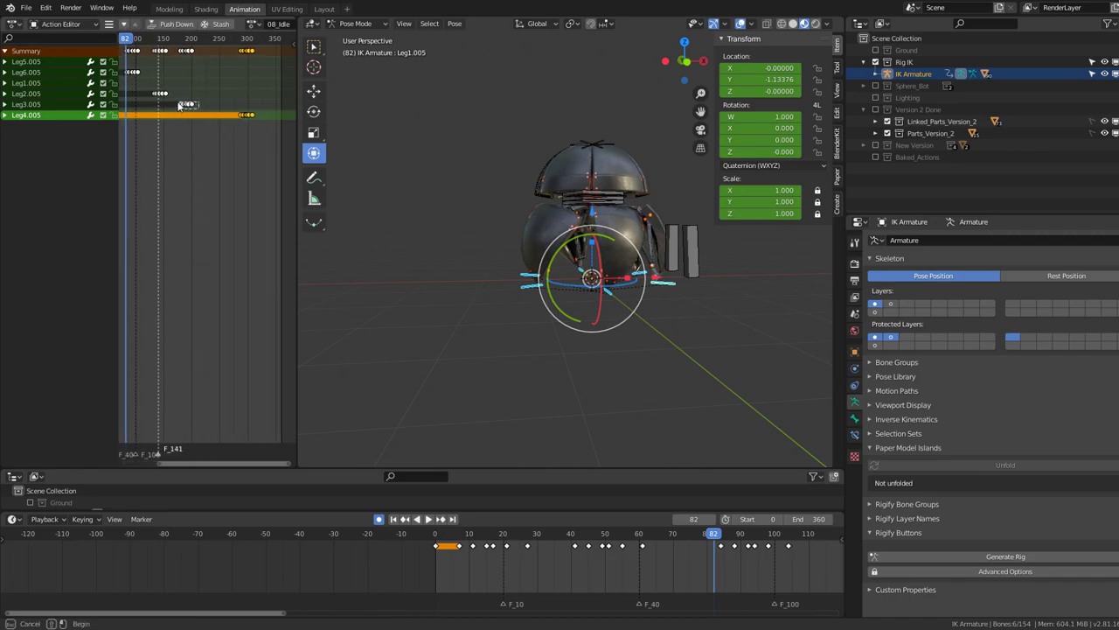
Shift the Leg3.005 keyframes 23 frames later
left_click_drag(179, 106, 185, 106)
key("g")
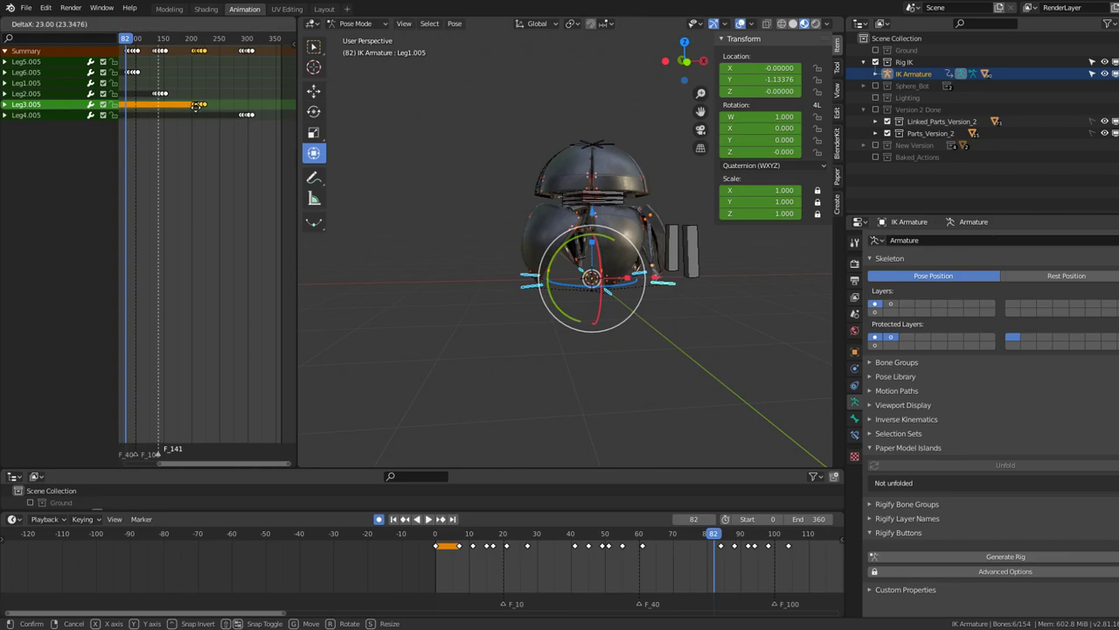
left_click(189, 106)
scroll(205, 105, "up", 2)
Select the Leg2.005 keyframes, then play the animation from the first frame
left_click(218, 97)
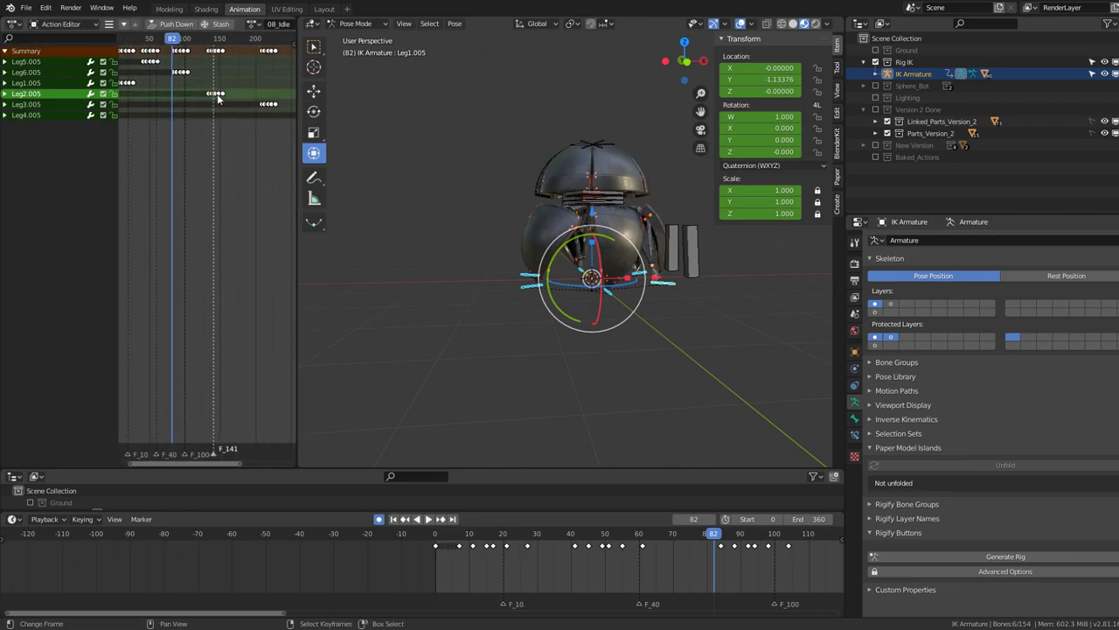
left_click_drag(199, 94, 197, 95)
scroll(218, 139, "down", 4)
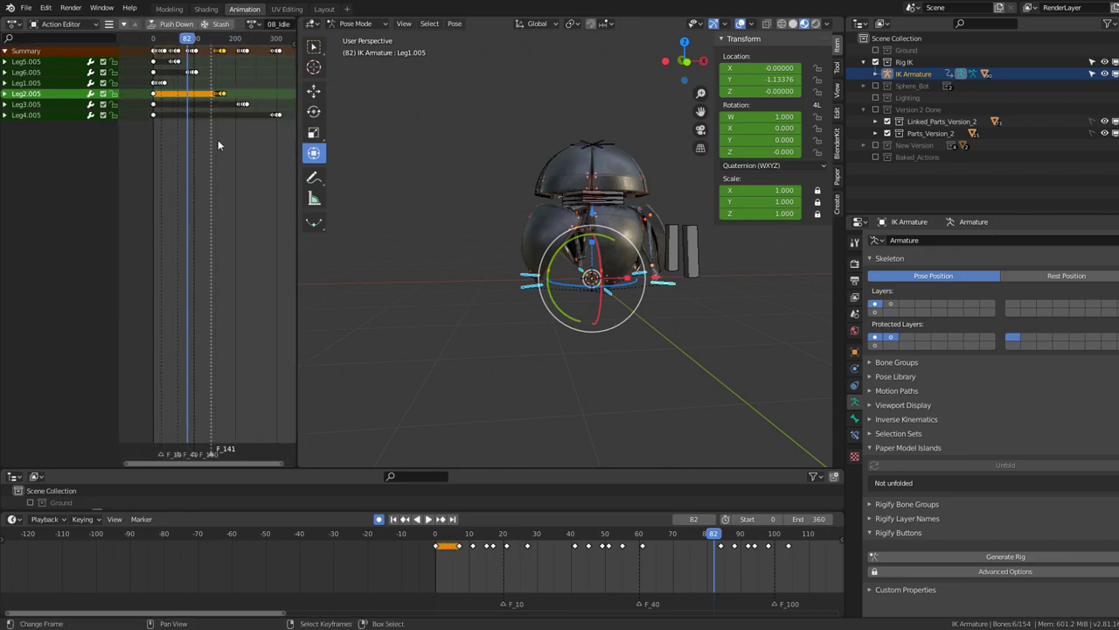
scroll(232, 149, "right", 2)
key("shift+Left")
key("space")
Orbit around the animating robot and hide bones, grid and overlays with Shift+Alt+Z
scroll(522, 216, "up", 5)
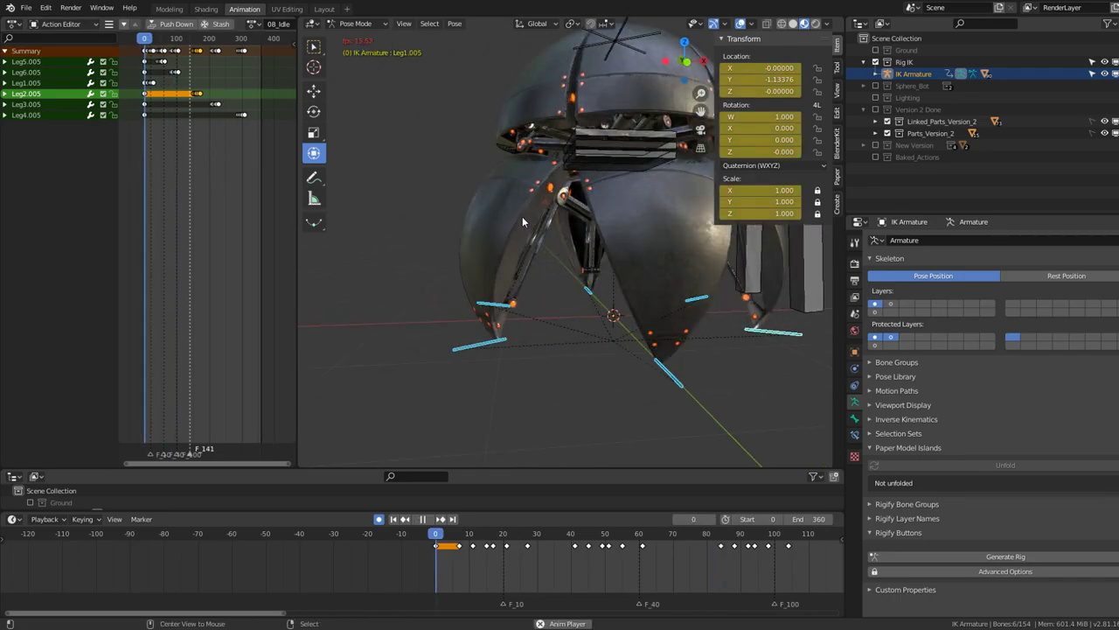
mouse_move(516, 215)
middle_mouse_down()
mouse_move(475, 219)
mouse_move(467, 200)
middle_mouse_up()
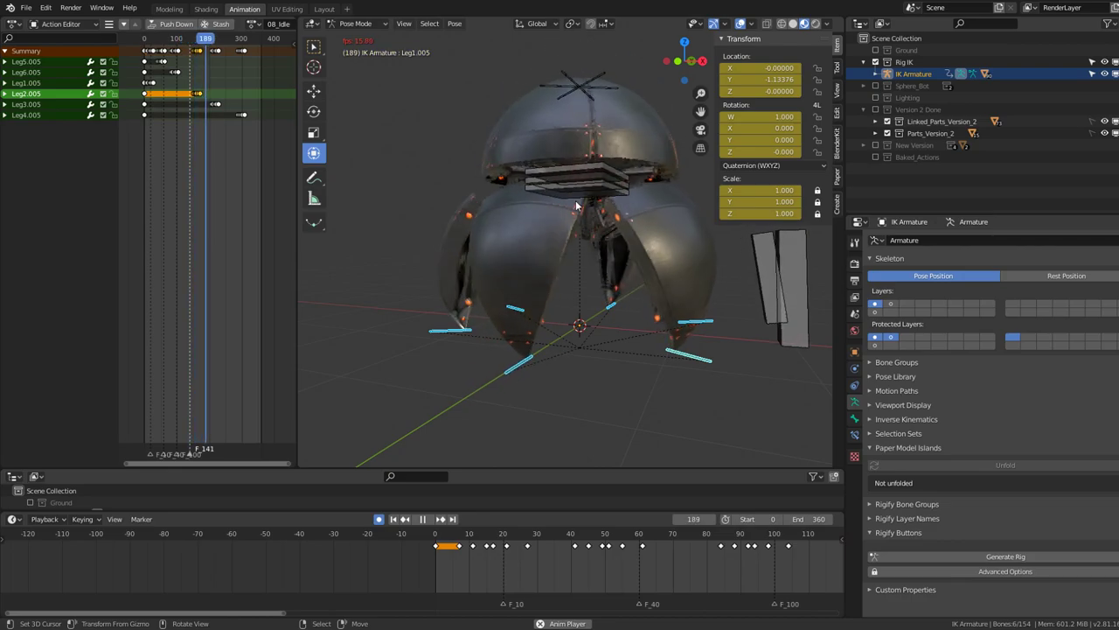
mouse_move(575, 200)
middle_mouse_down()
mouse_move(515, 249)
mouse_move(580, 177)
mouse_move(559, 180)
middle_mouse_up()
key("shift+alt+z")
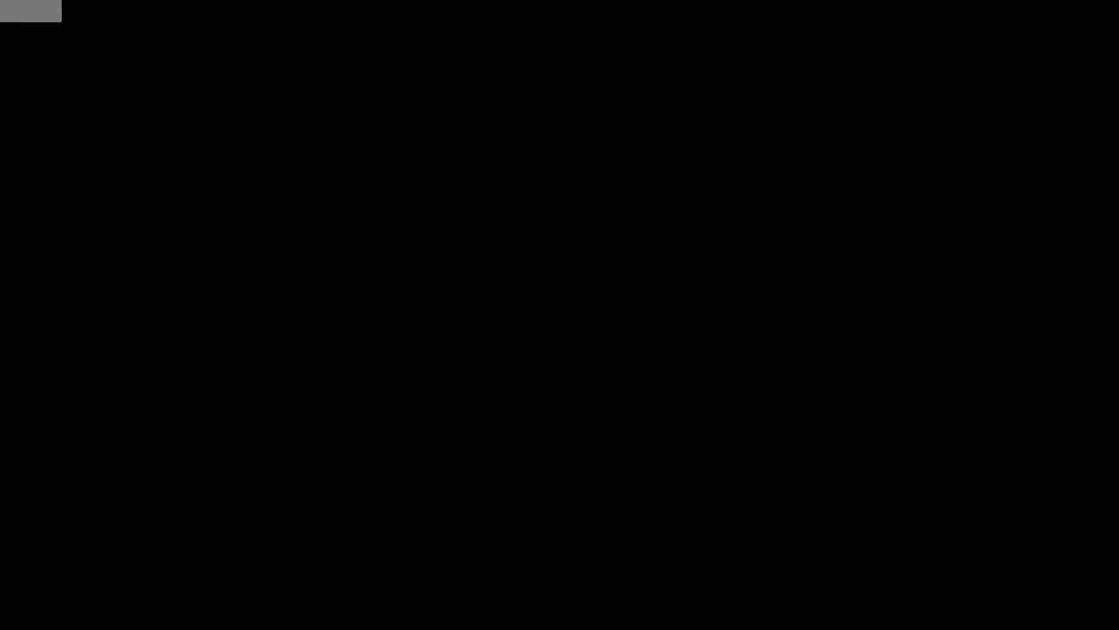
Orbit to a level front view of the robot and zoom in and out during playback
scroll(641, 120, "up", 5)
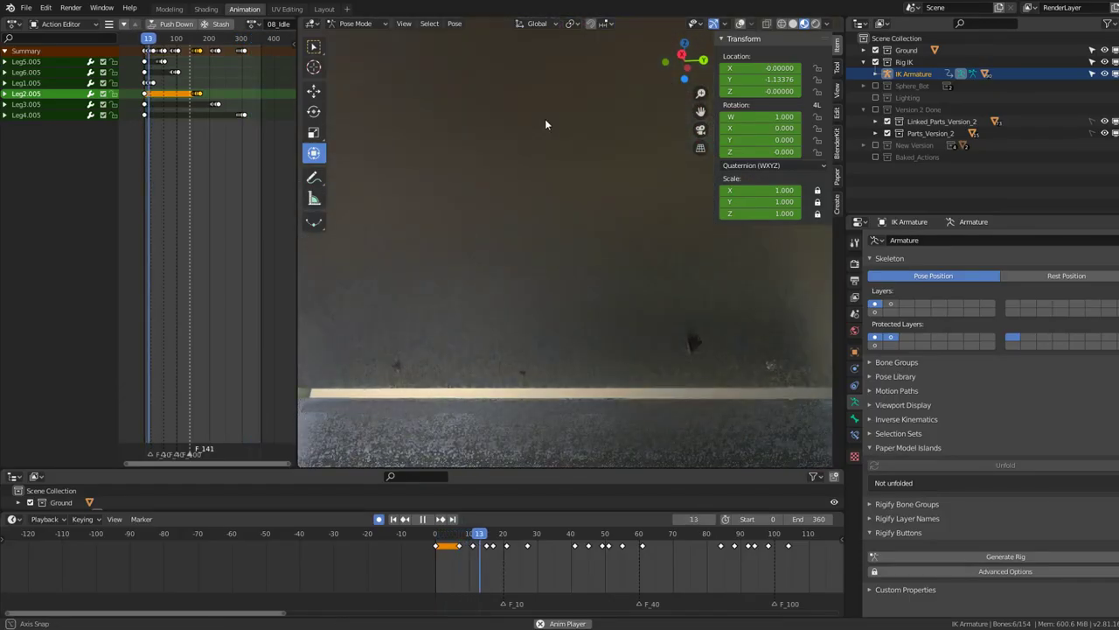
mouse_move(545, 124)
middle_mouse_down()
mouse_move(563, 173)
mouse_move(598, 168)
middle_mouse_up()
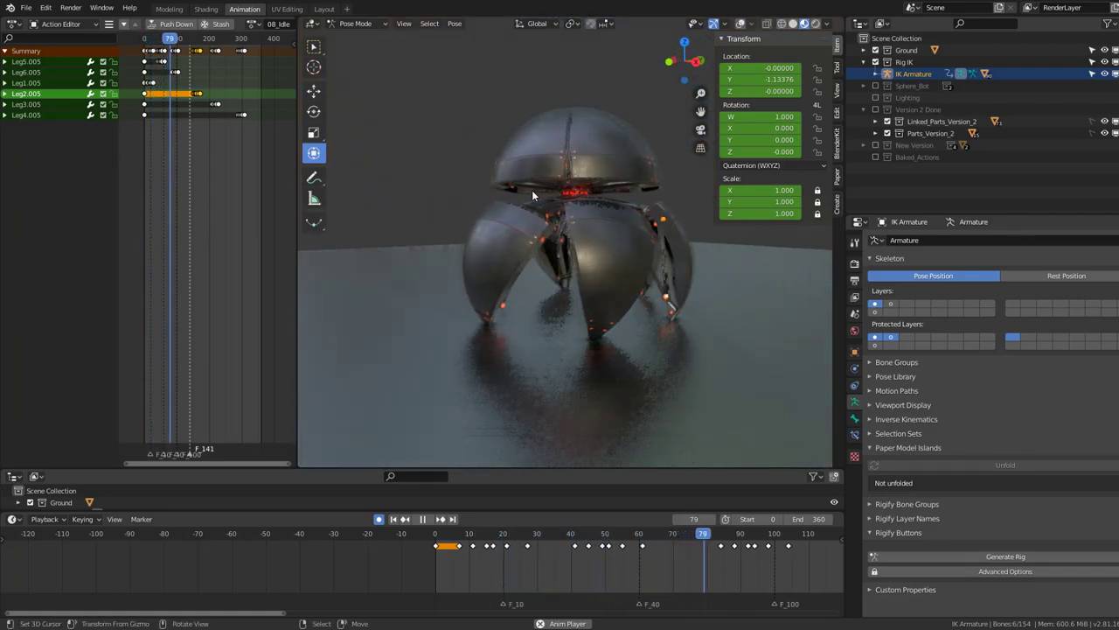
middle_click_drag(532, 194, 562, 191)
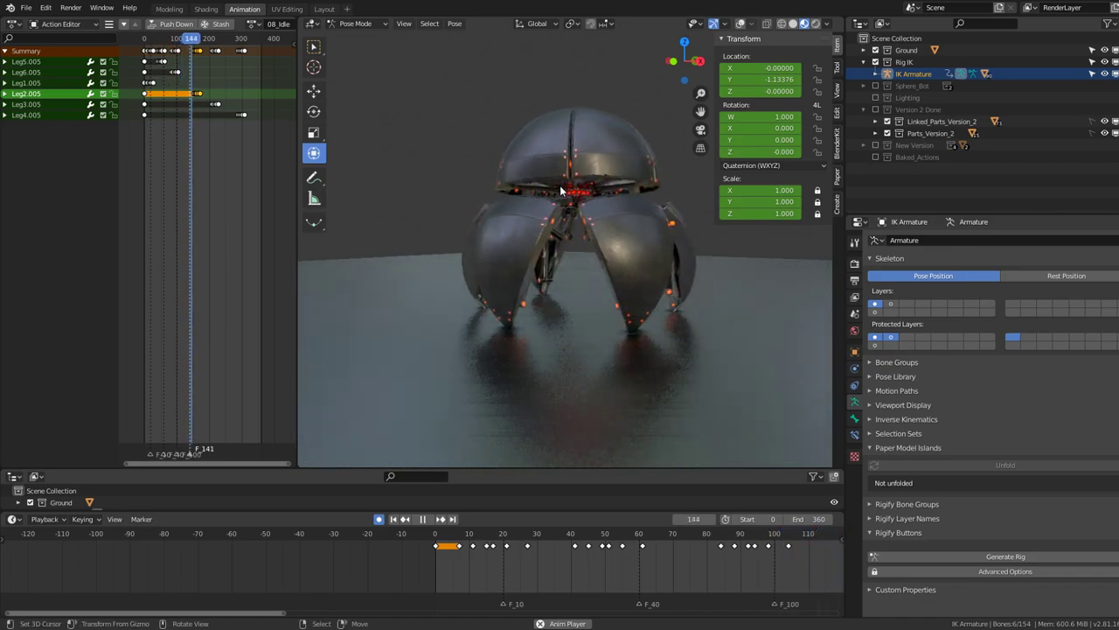
scroll(561, 190, "up", 5)
scroll(560, 188, "down", 5)
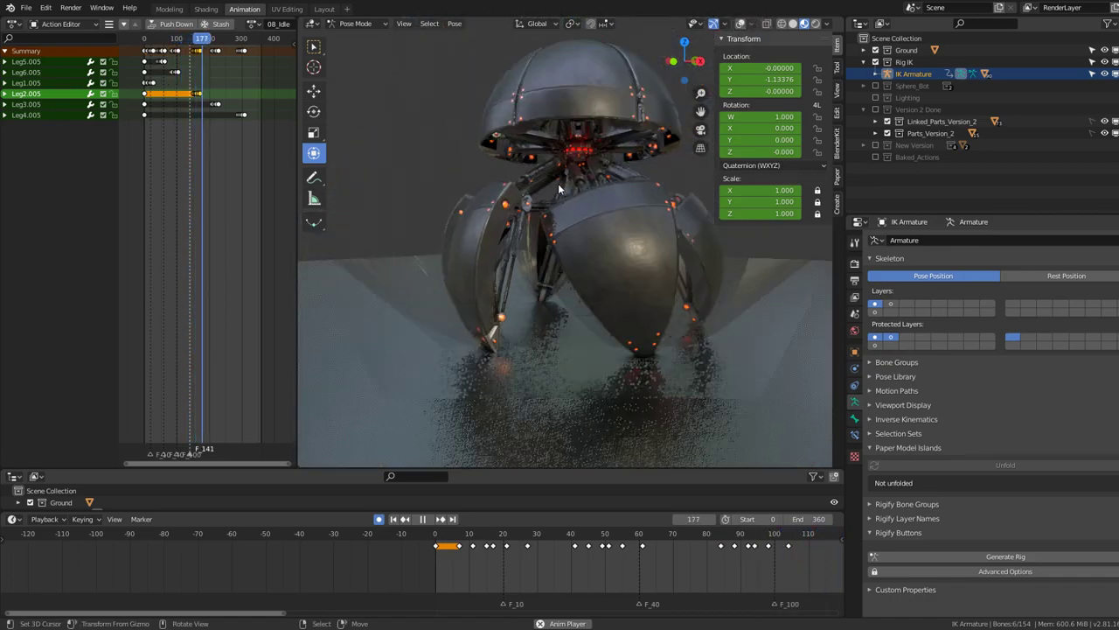
scroll(558, 188, "down", 2)
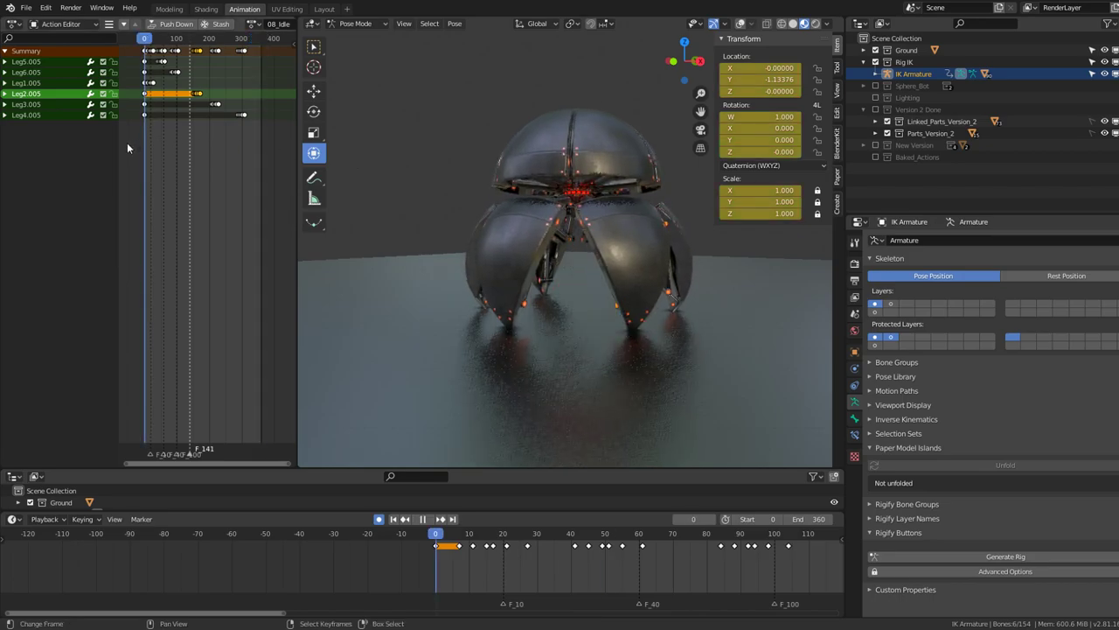
Stop playback at frame 0 and show the viewport overlays again
key("Escape")
left_click(741, 23)
scroll(520, 196, "up", 2)
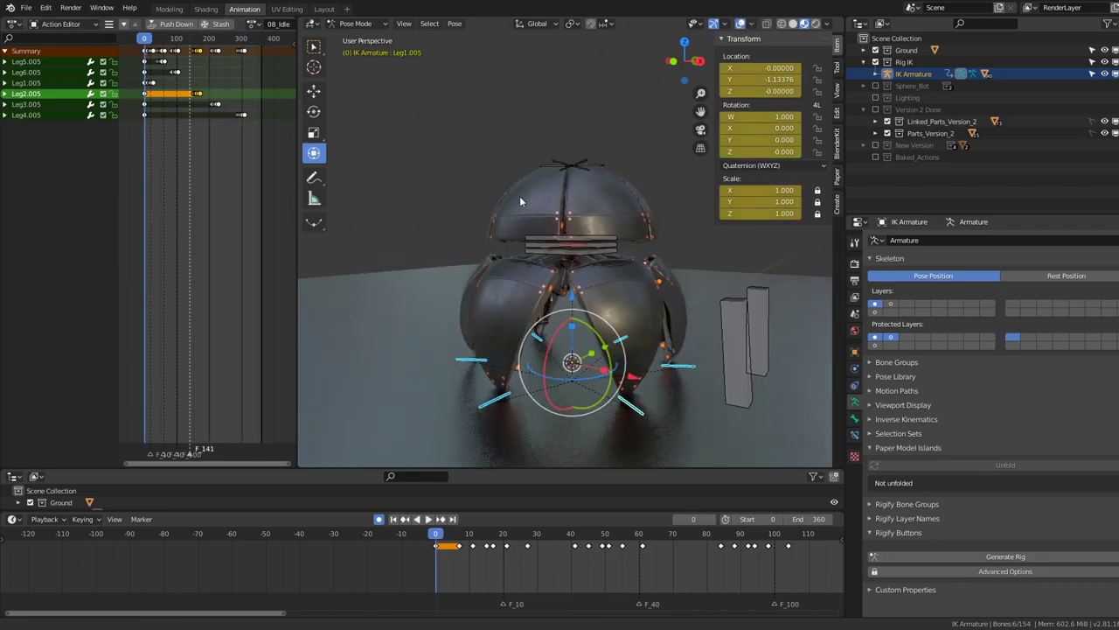
scroll(519, 196, "up", 3)
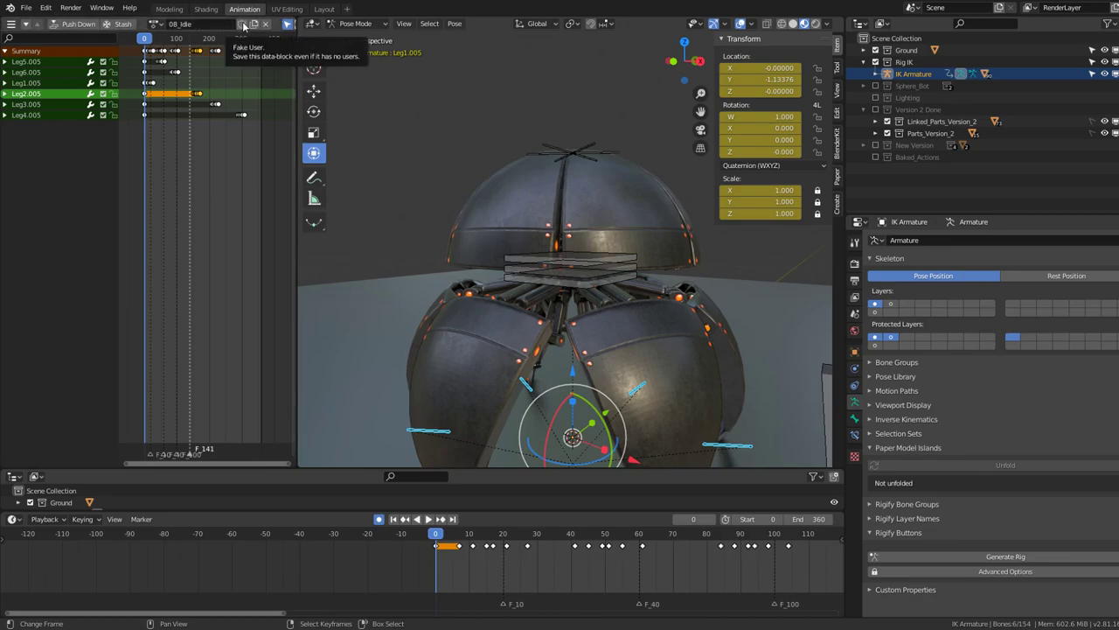
Give the 08_Idle action a fake user and keep it assigned
left_click(242, 25)
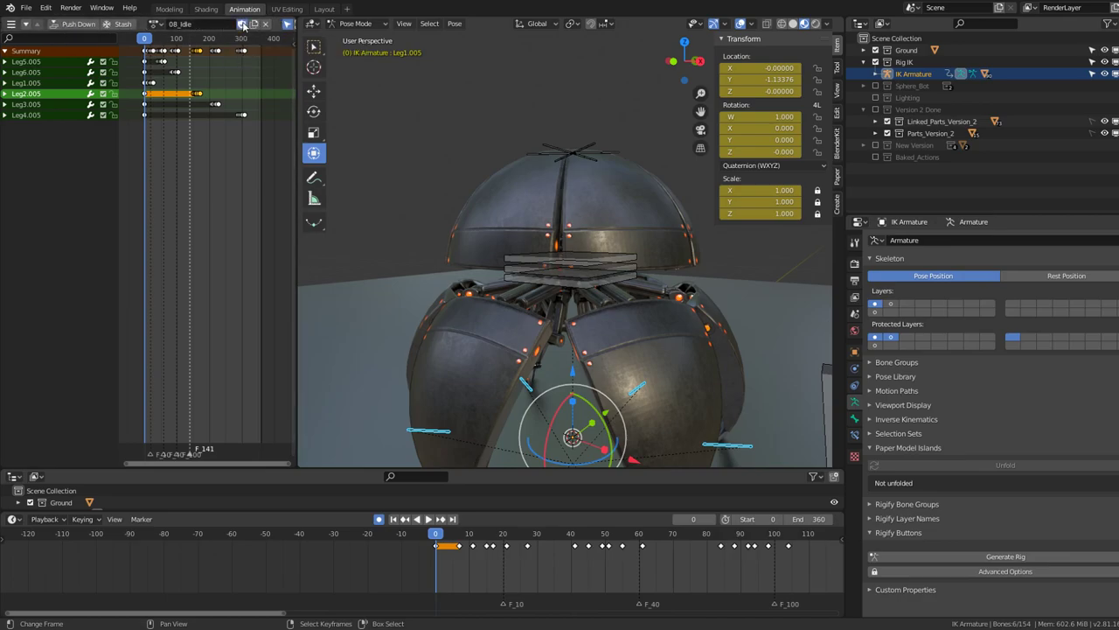
left_click(155, 24)
left_click(156, 25)
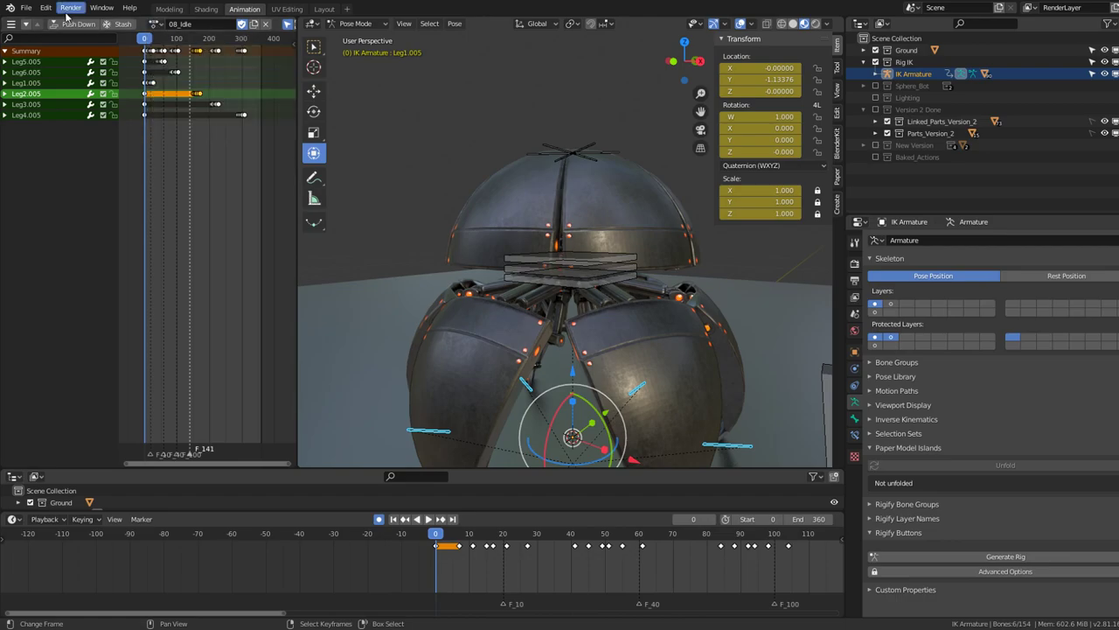
left_click(26, 7)
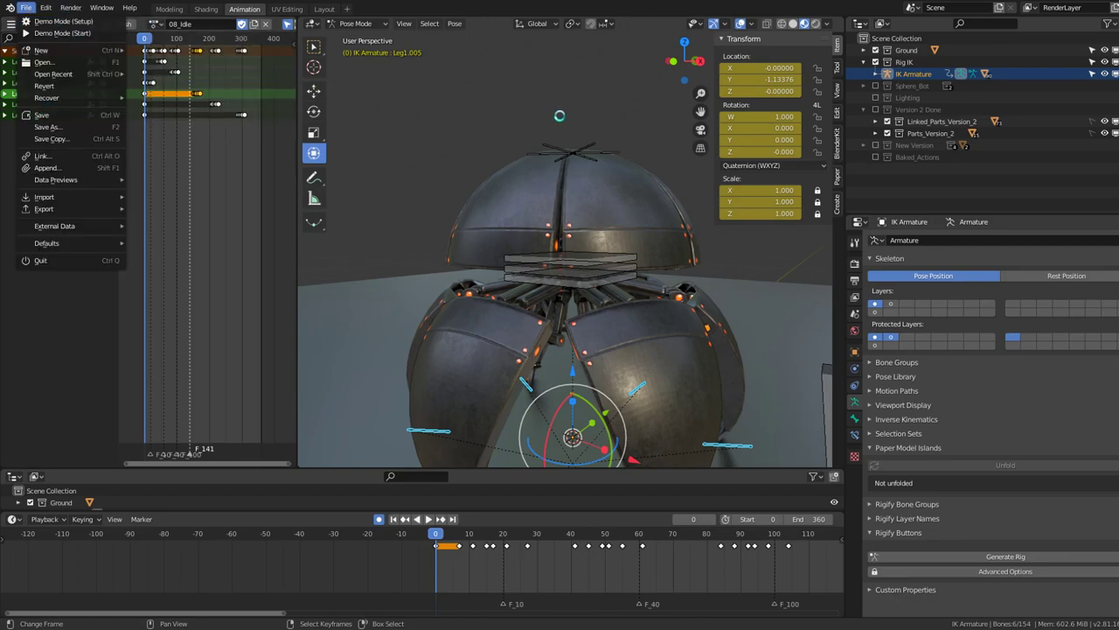
left_click(609, 116)
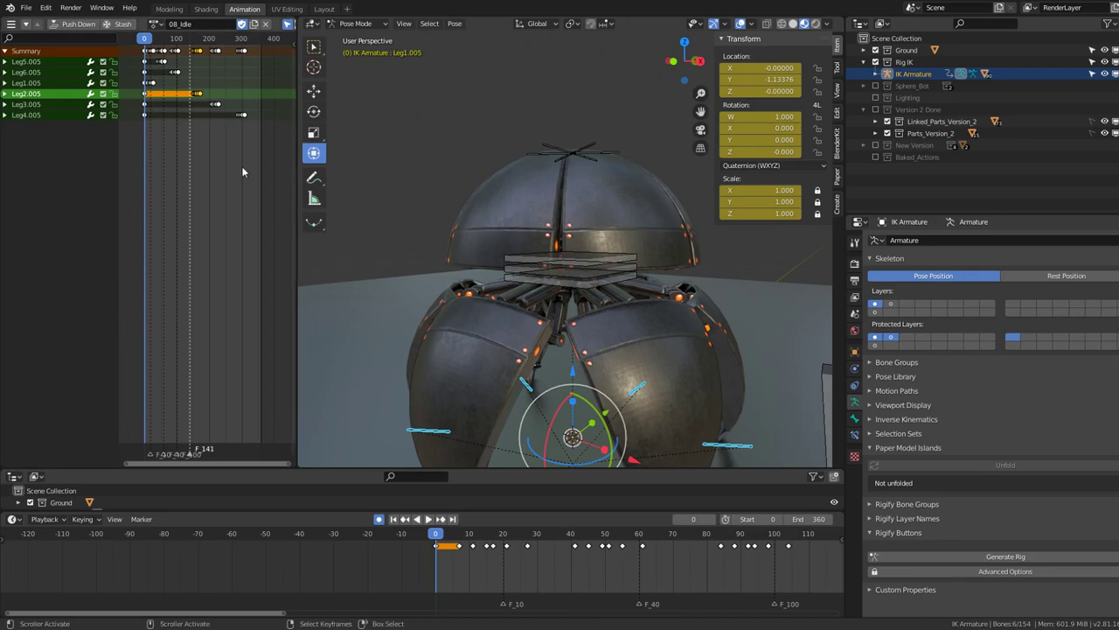
Select all bones of the IK armature
middle_click_drag(595, 262, 627, 278)
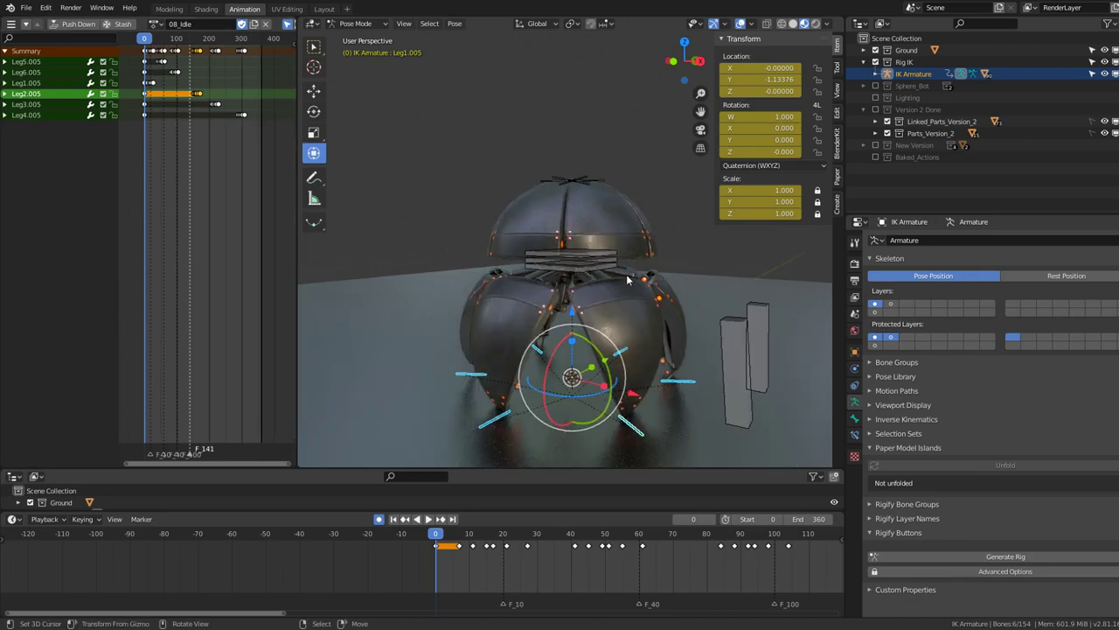
key("a")
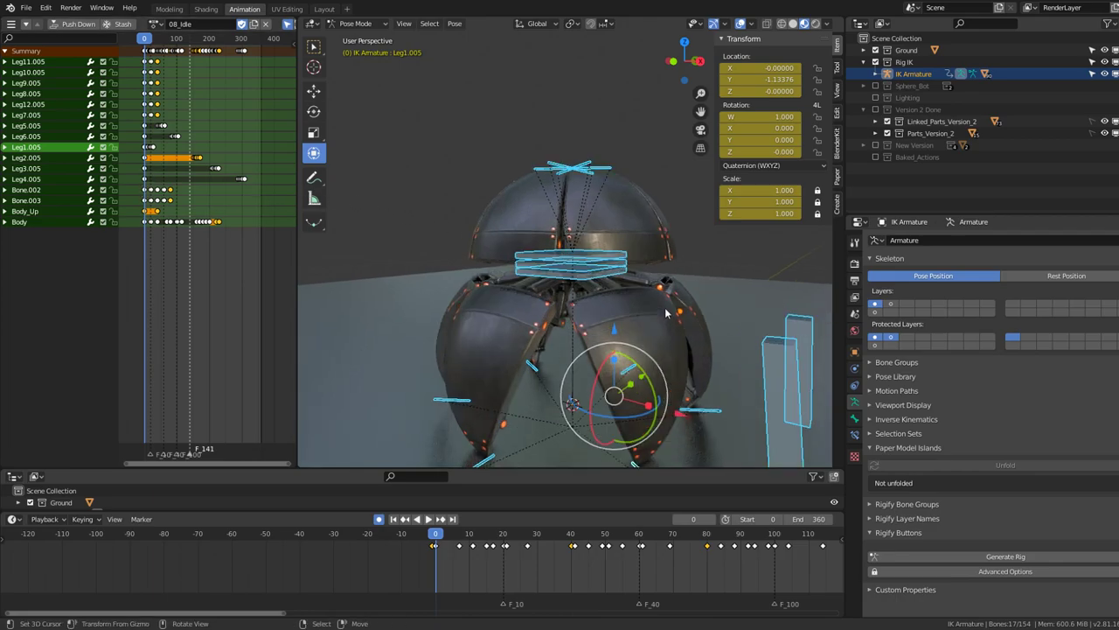
middle_click_drag(418, 285, 545, 303)
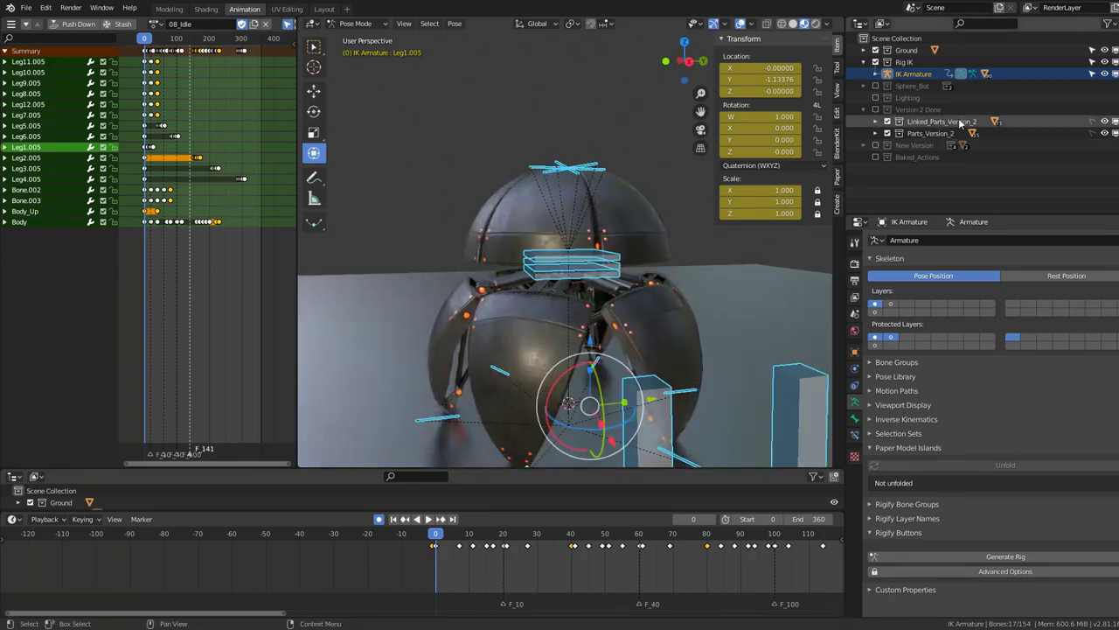
Hide the Rig IK, version 2 parts and New Version collections, and show Baked_Actions
left_click(877, 63)
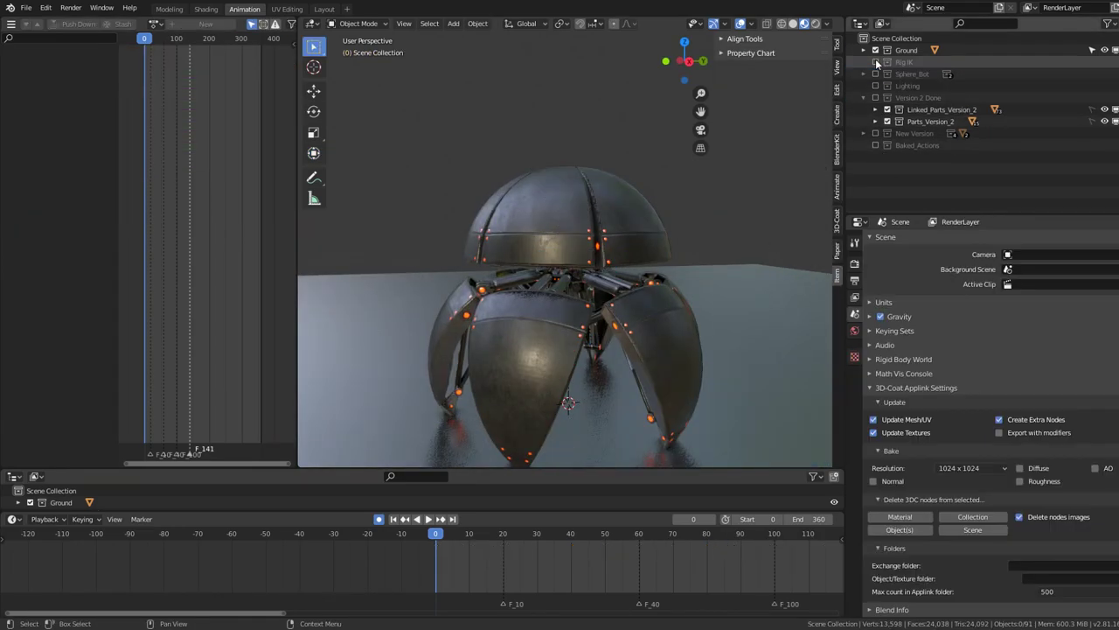
left_click(888, 110)
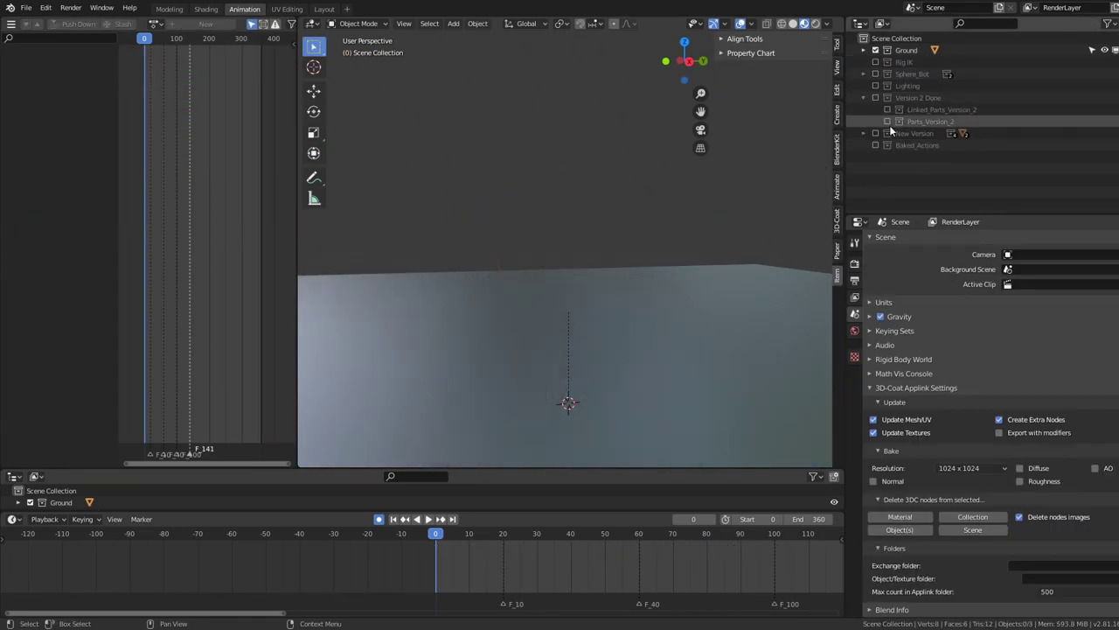
left_click(878, 144)
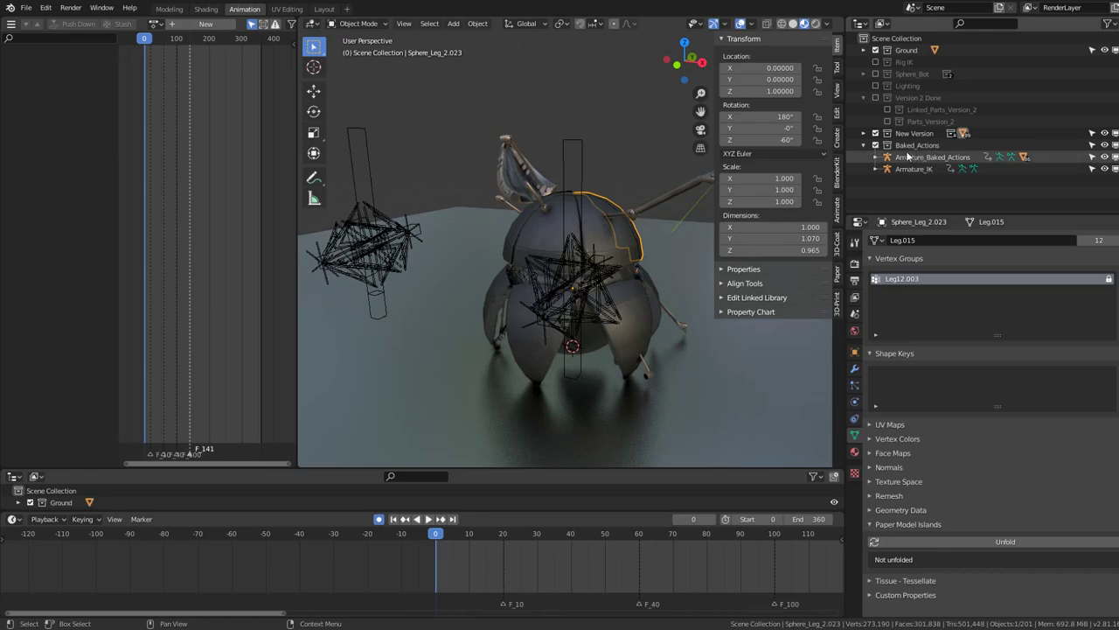
left_click(875, 133)
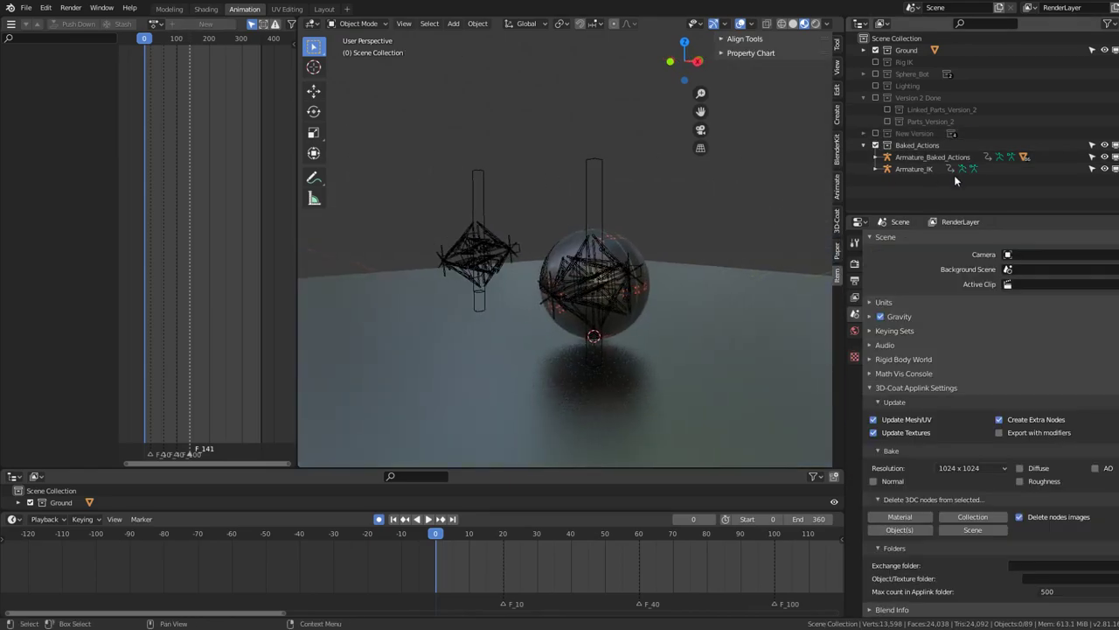
middle_click_drag(562, 175, 546, 193)
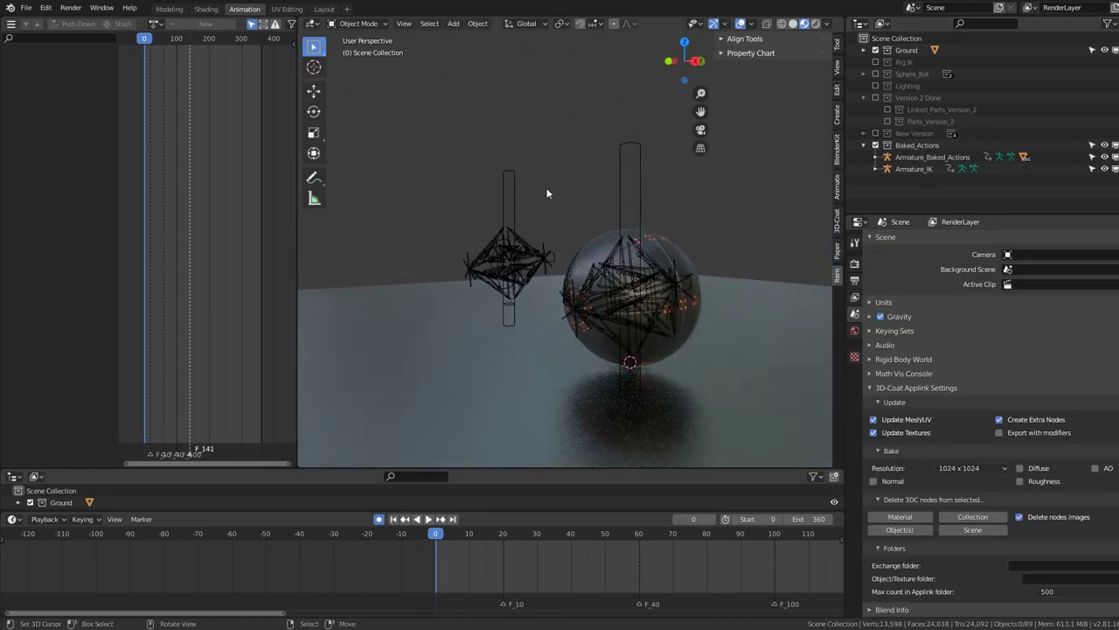
Select the left Armature_IK and turn off auto-keying
left_click(526, 237)
scroll(526, 237, "down", 2)
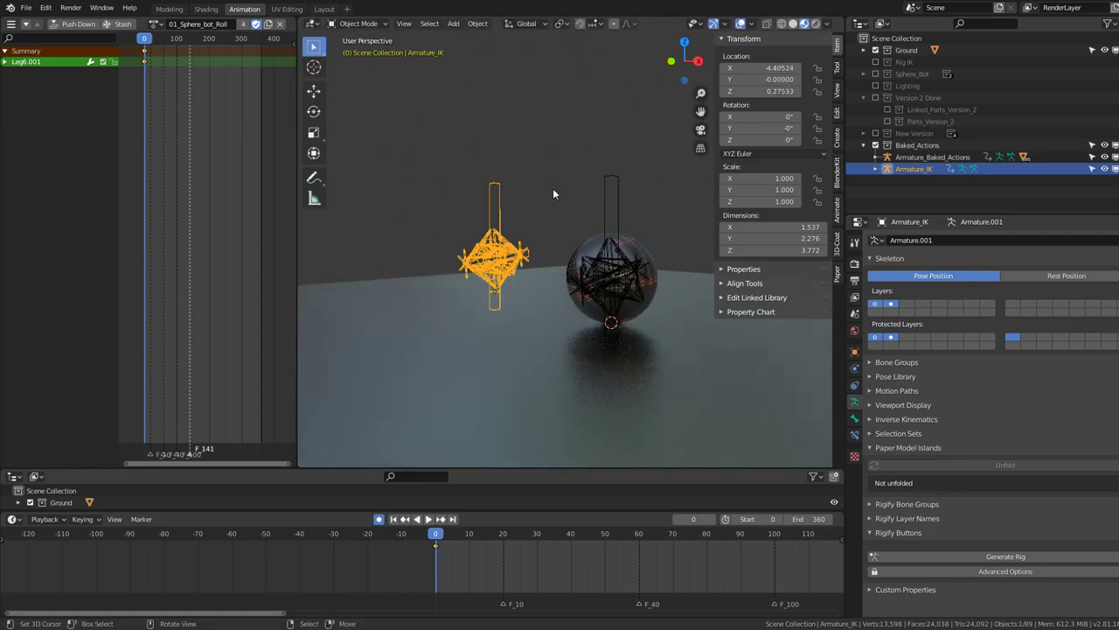
left_click(378, 519)
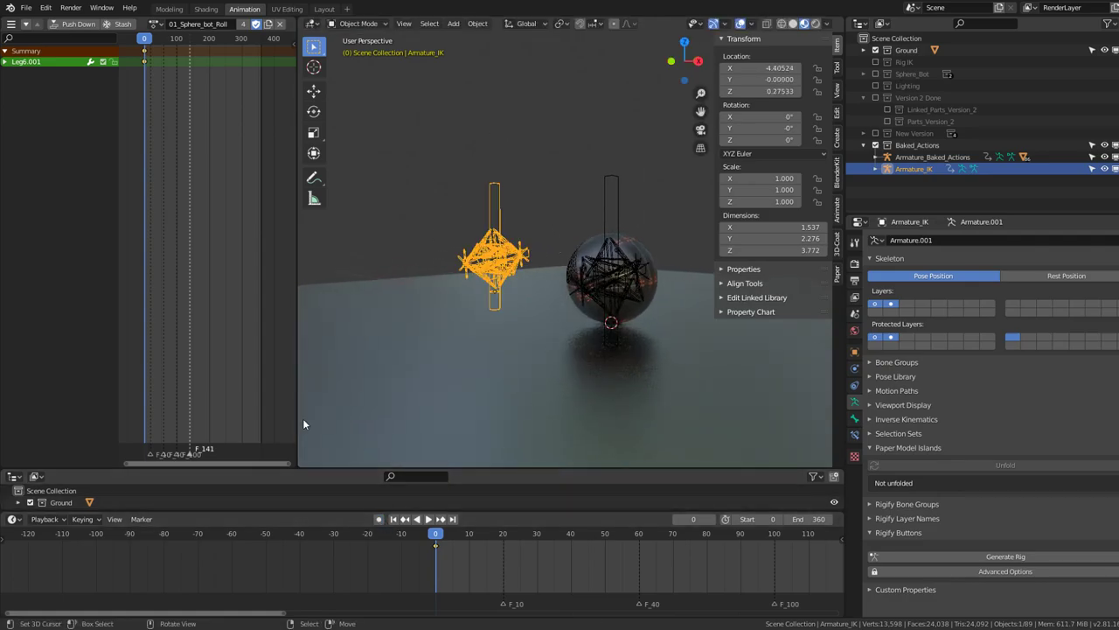
left_click(27, 7)
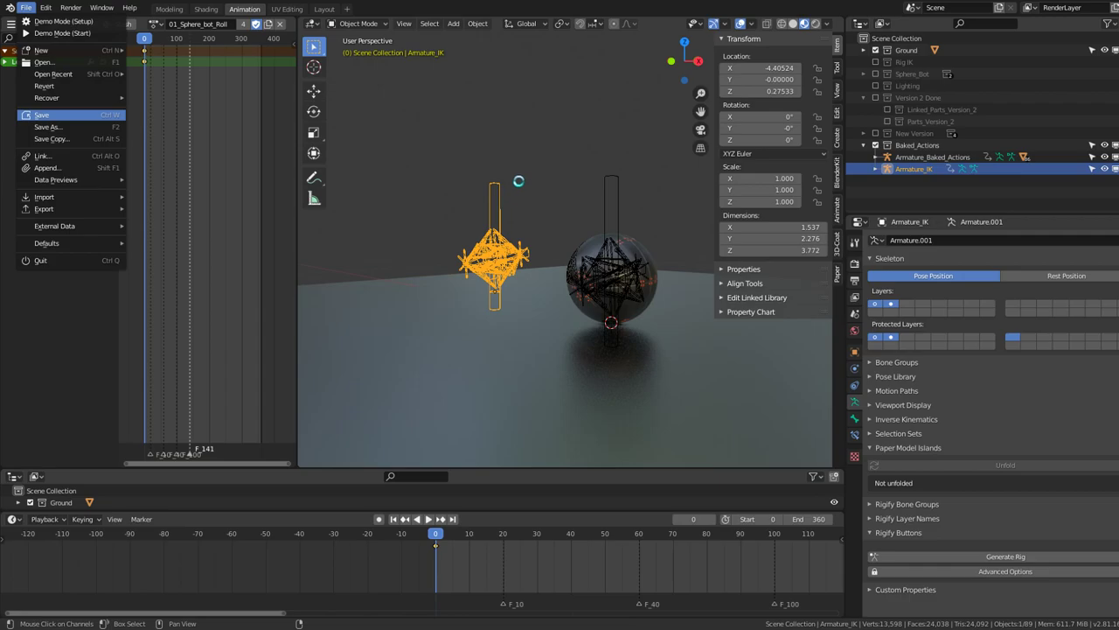
Assign the 08_Idle action to Armature_IK and stop playback
left_click(152, 24)
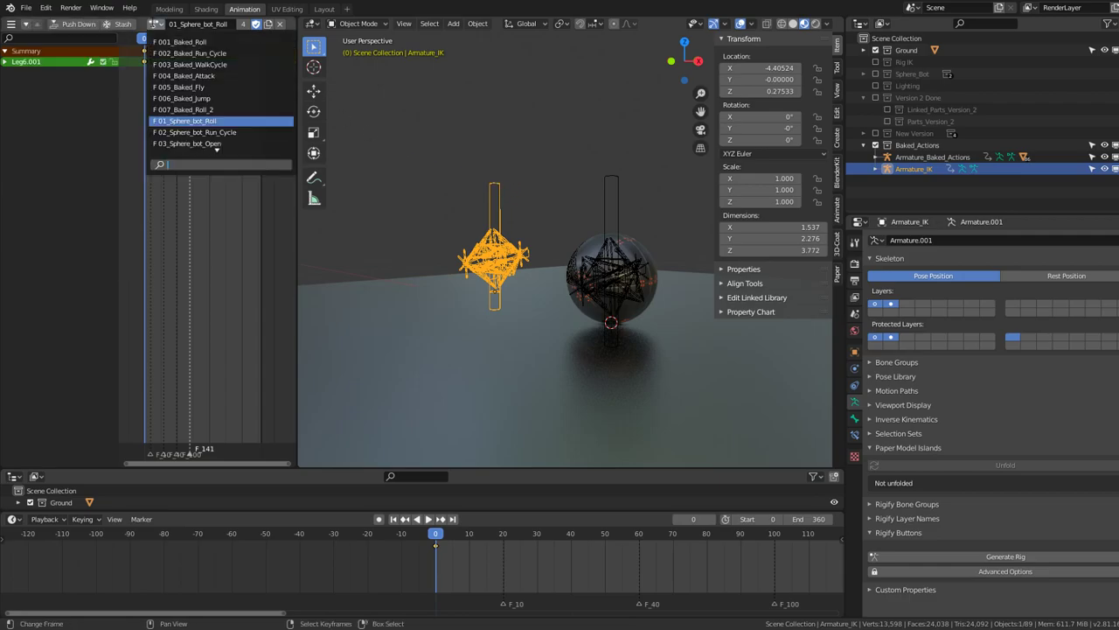
scroll(221, 112, "down", 5)
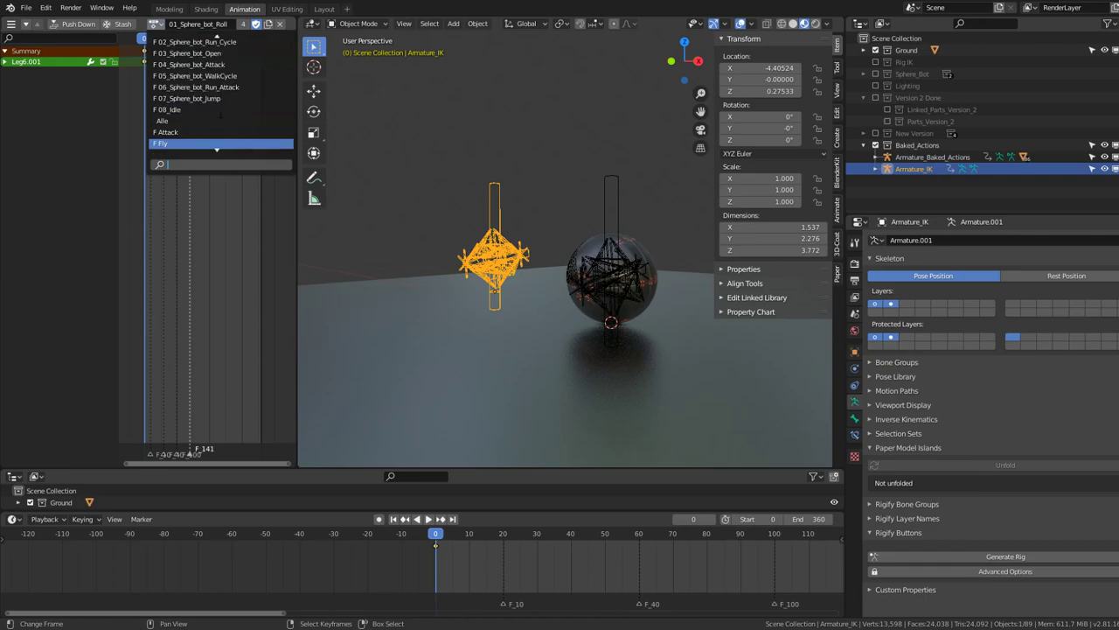
left_click(199, 111)
middle_click_drag(492, 193, 570, 188)
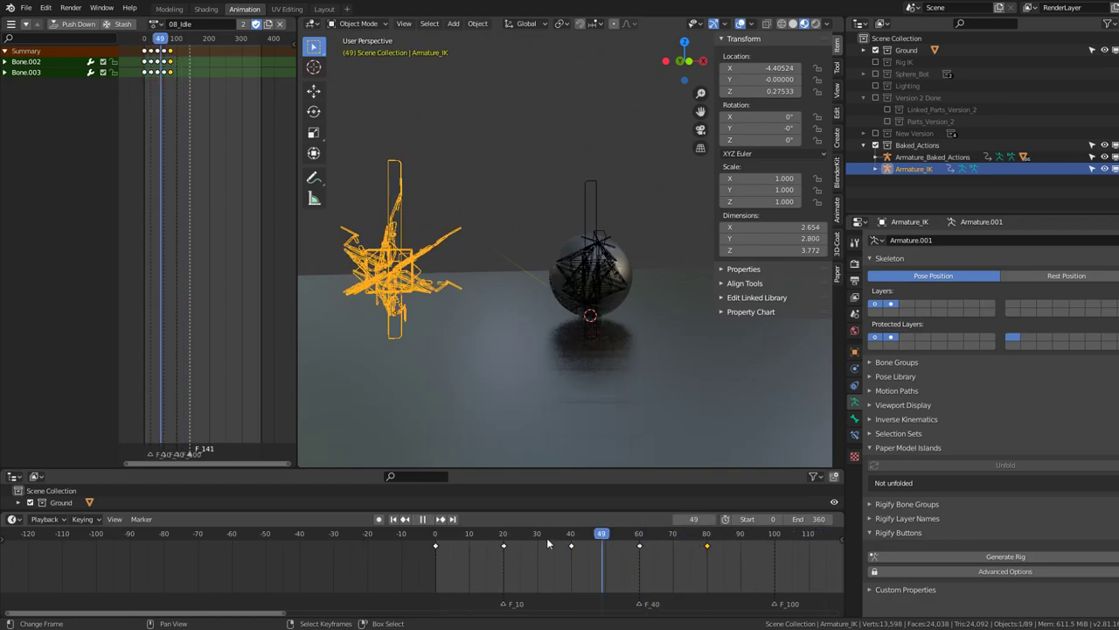
key("space")
middle_click_drag(420, 241, 441, 231)
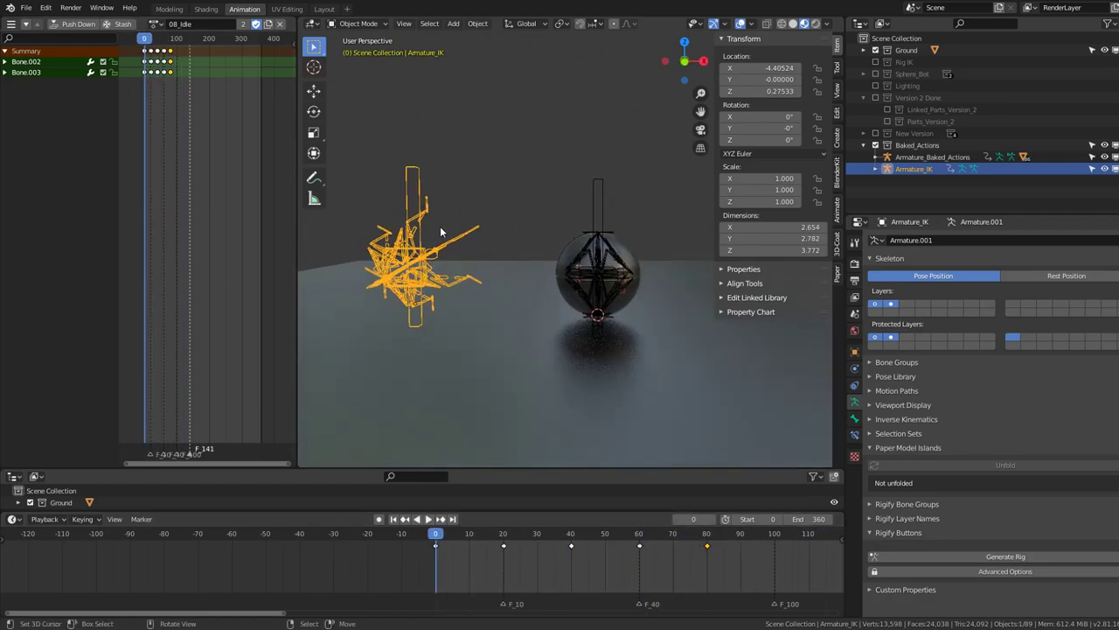
Frame the selected rig and play the idle animation from frame 0
key("KP_Decimal")
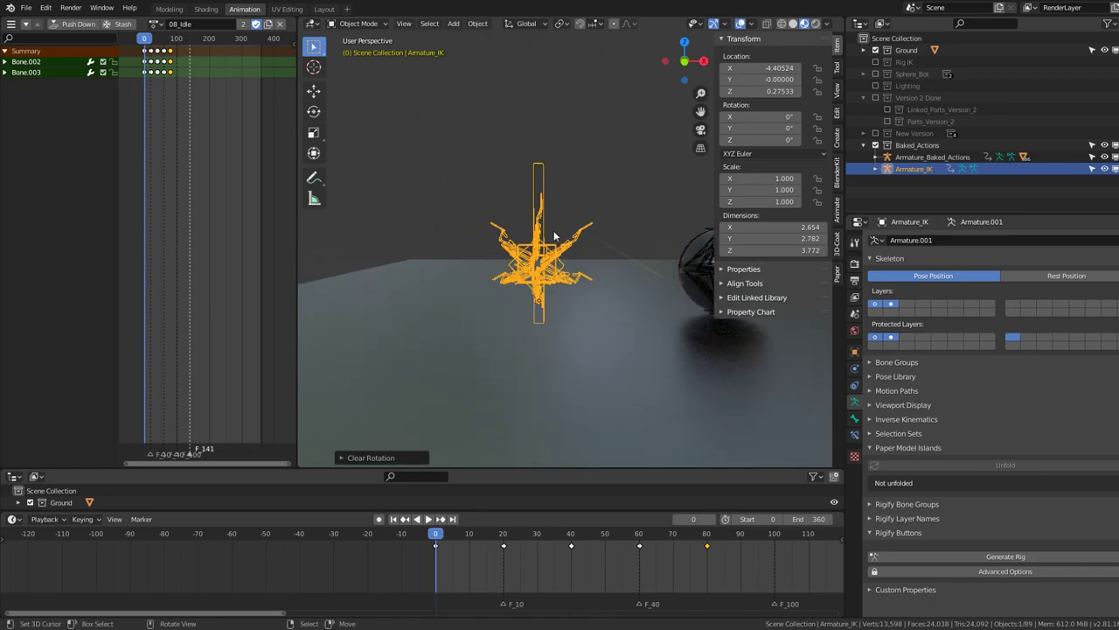
mouse_move(600, 243)
middle_mouse_down()
mouse_move(474, 249)
mouse_move(440, 238)
mouse_move(486, 233)
mouse_move(365, 172)
middle_mouse_up()
key("space")
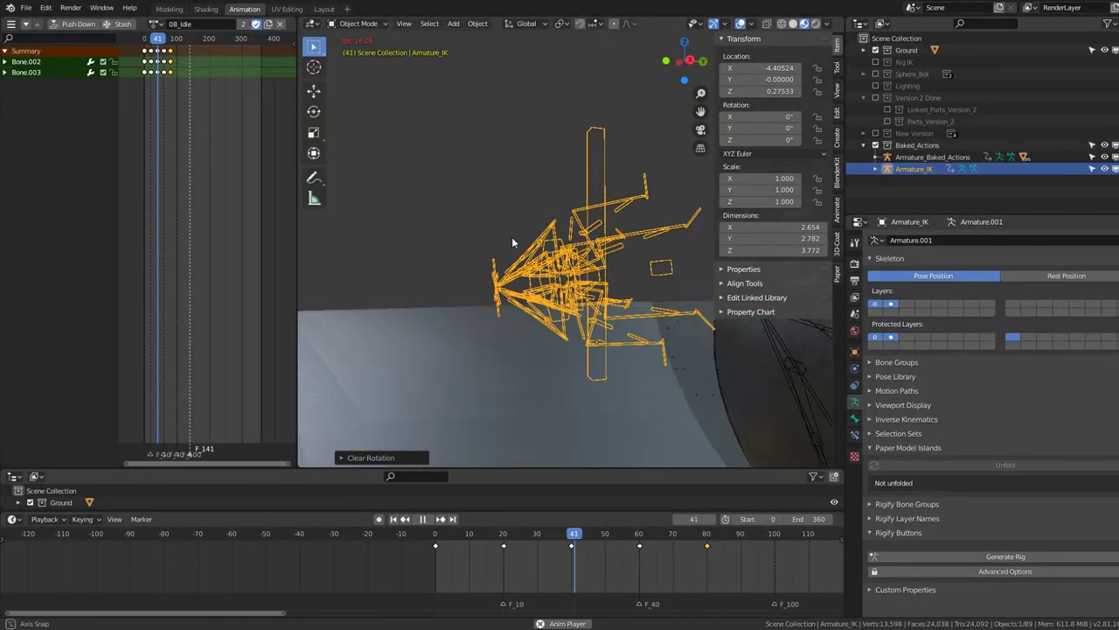
key("shift+Left")
key("space")
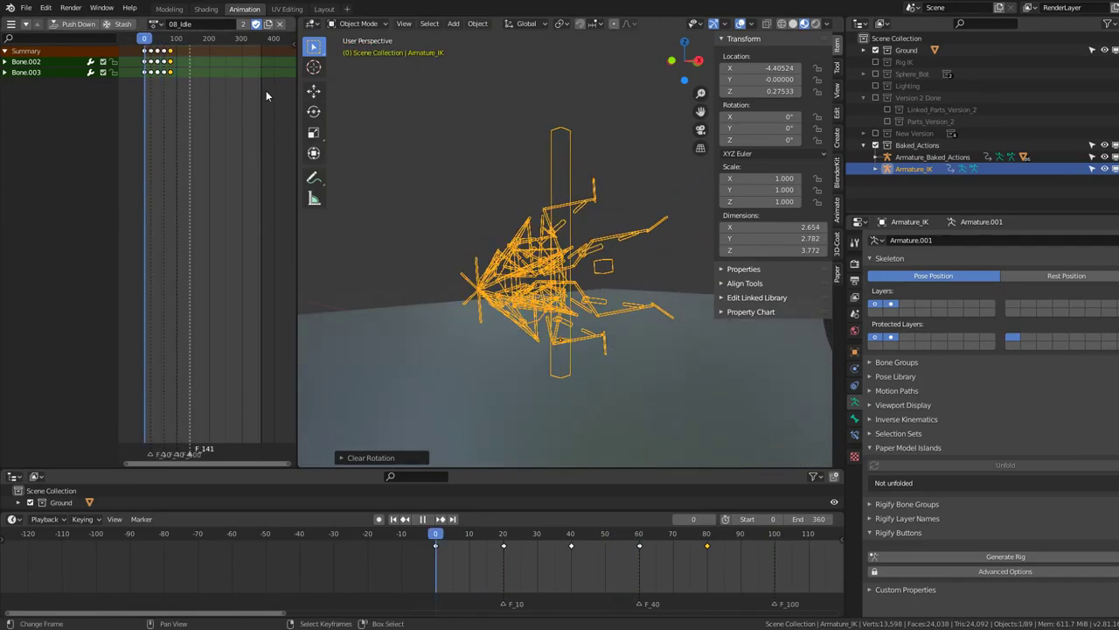
In Pose Mode, clear all bone rotations with Alt+R and replay the animation
left_click(358, 24)
left_click(356, 64)
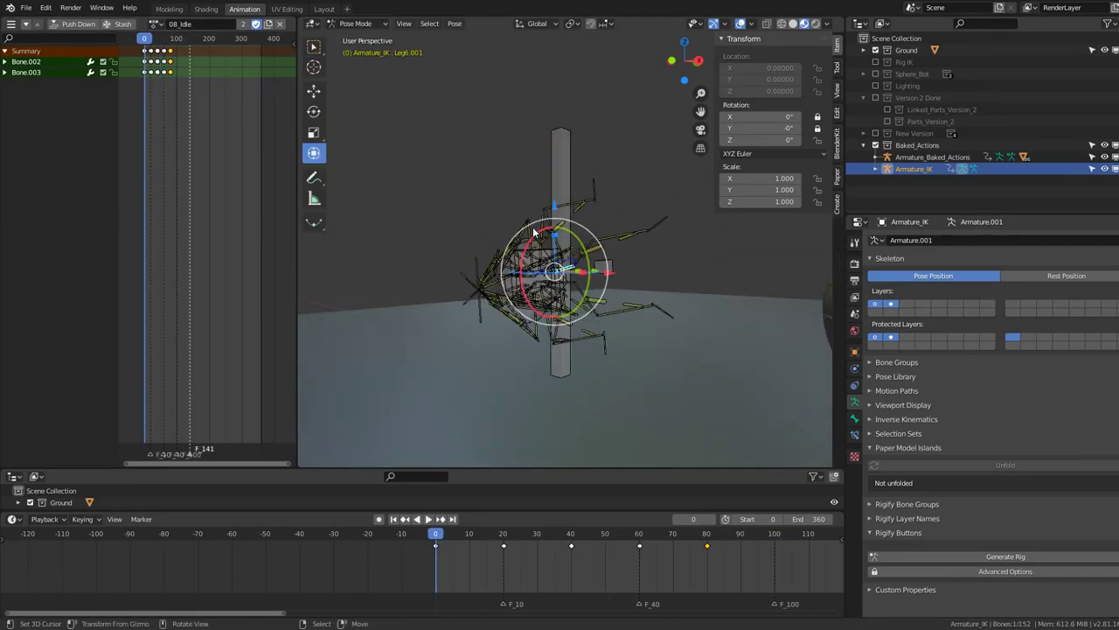
key("a")
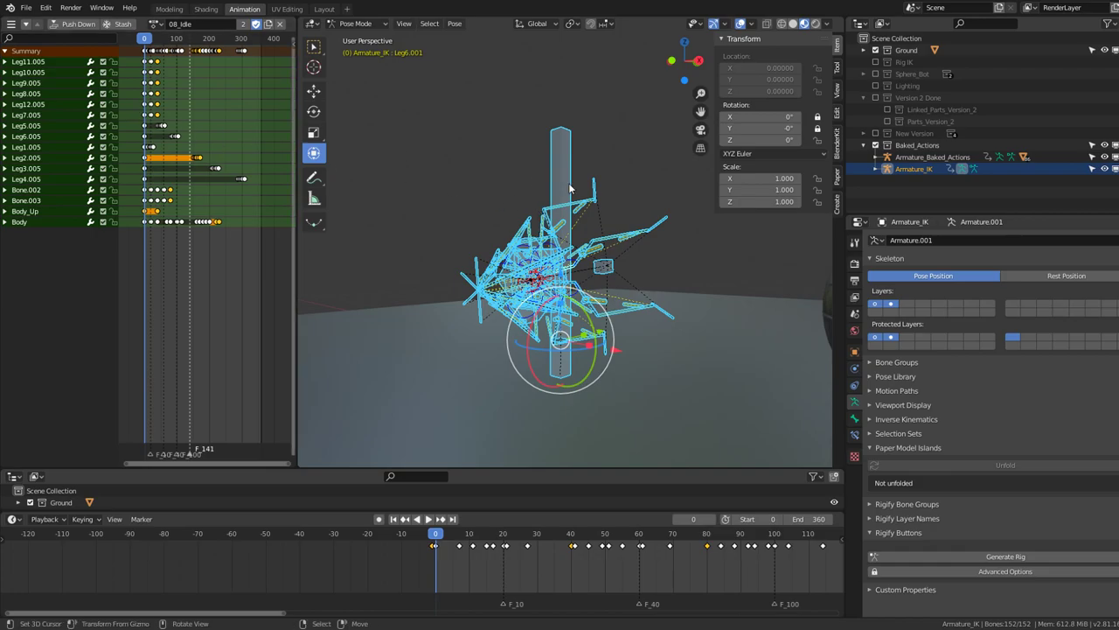
key("alt+r")
key("space")
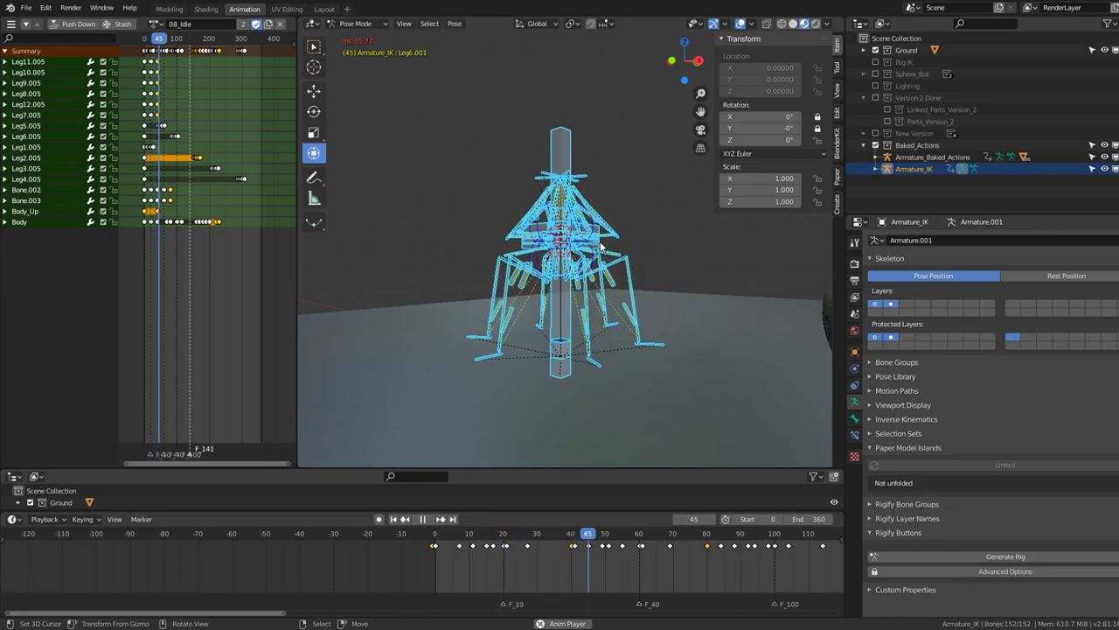
left_click_drag(560, 537, 347, 537)
key("space")
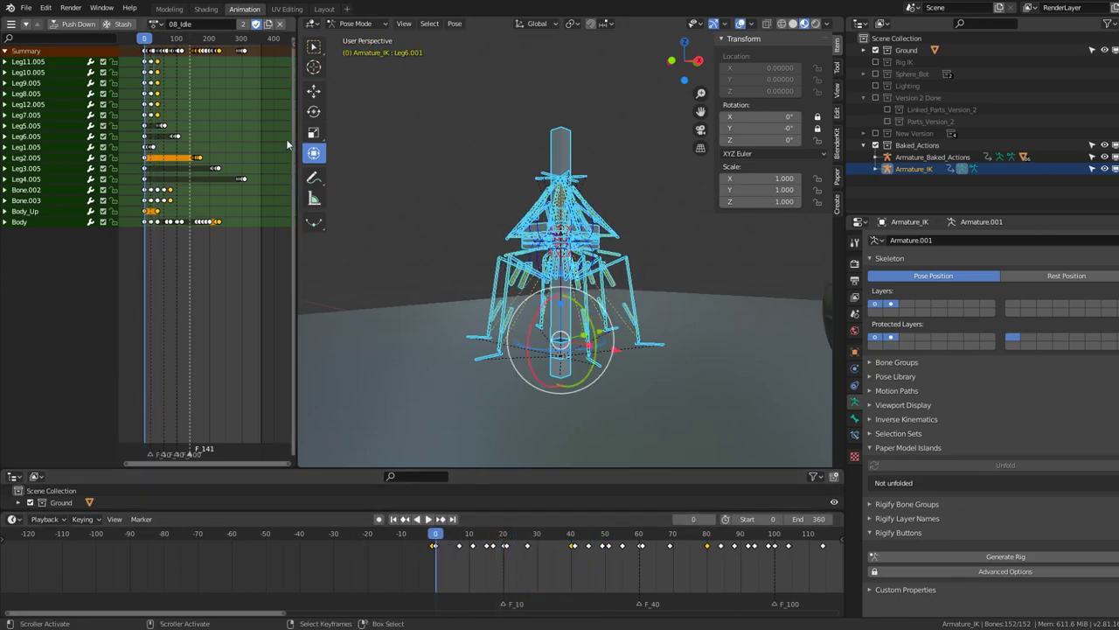
Return the armature to Object Mode and duplicate it with Shift+D
left_click(356, 24)
left_click(360, 41)
scroll(595, 194, "down", 3)
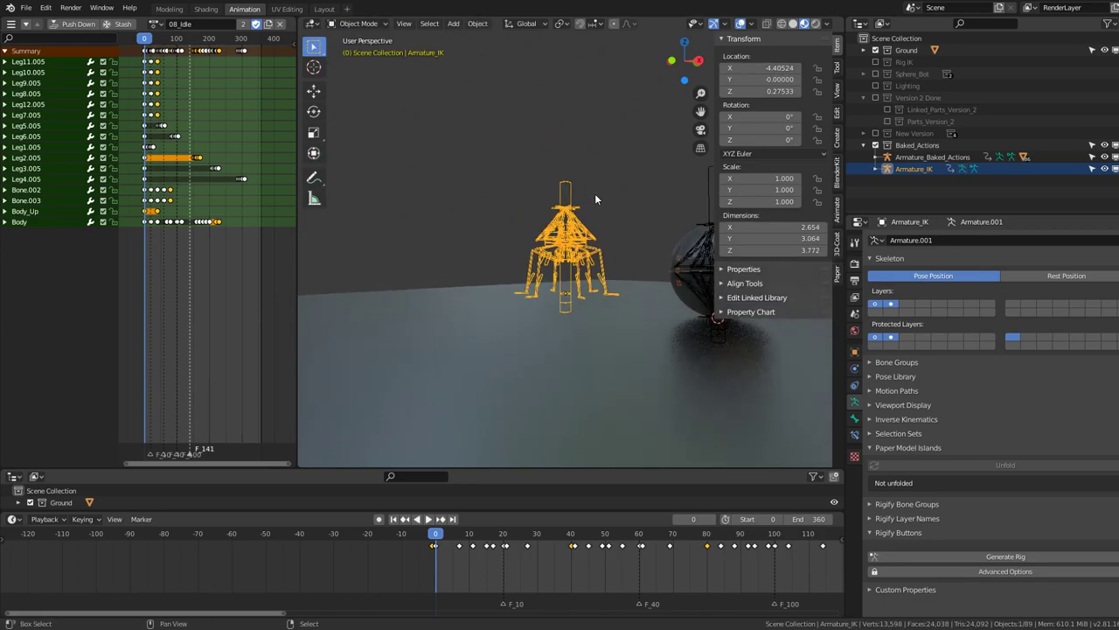
mouse_move(594, 193)
middle_mouse_down()
mouse_move(527, 233)
mouse_move(538, 329)
middle_mouse_up()
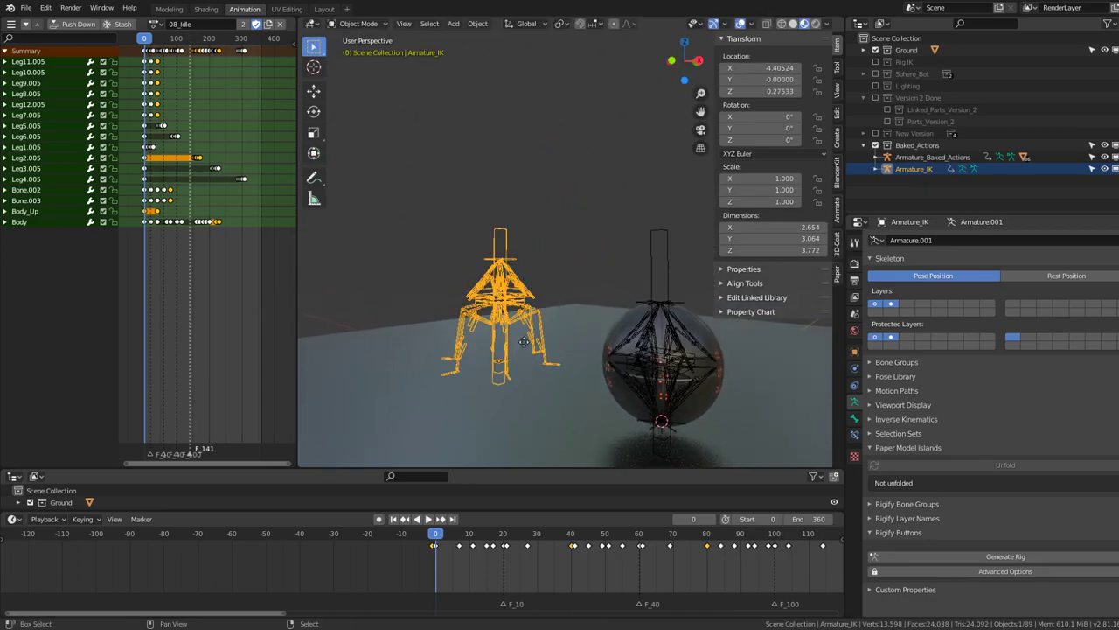
key("shift+d")
Place the duplicate Armature_IK.001 above the original
left_click(523, 158)
mouse_move(523, 157)
middle_mouse_down()
mouse_move(508, 222)
mouse_move(567, 235)
mouse_move(572, 218)
middle_mouse_up()
scroll(572, 219, "down", 3)
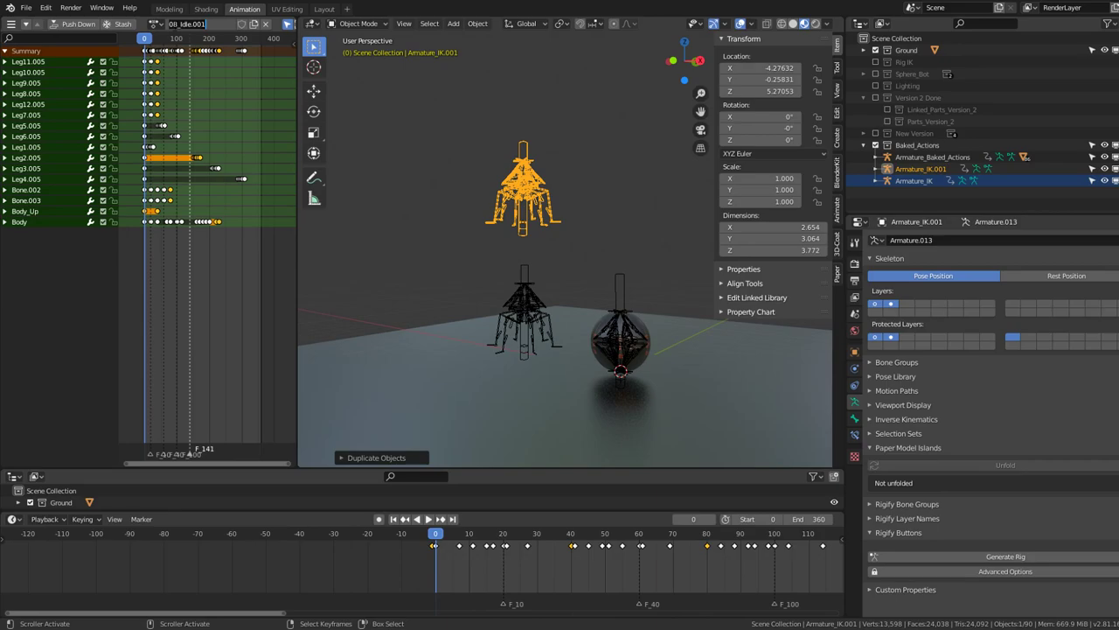
Rename the duplicate's 08_Idle.001 action to 008_Baked_Idle and browse the action list
left_click(155, 23)
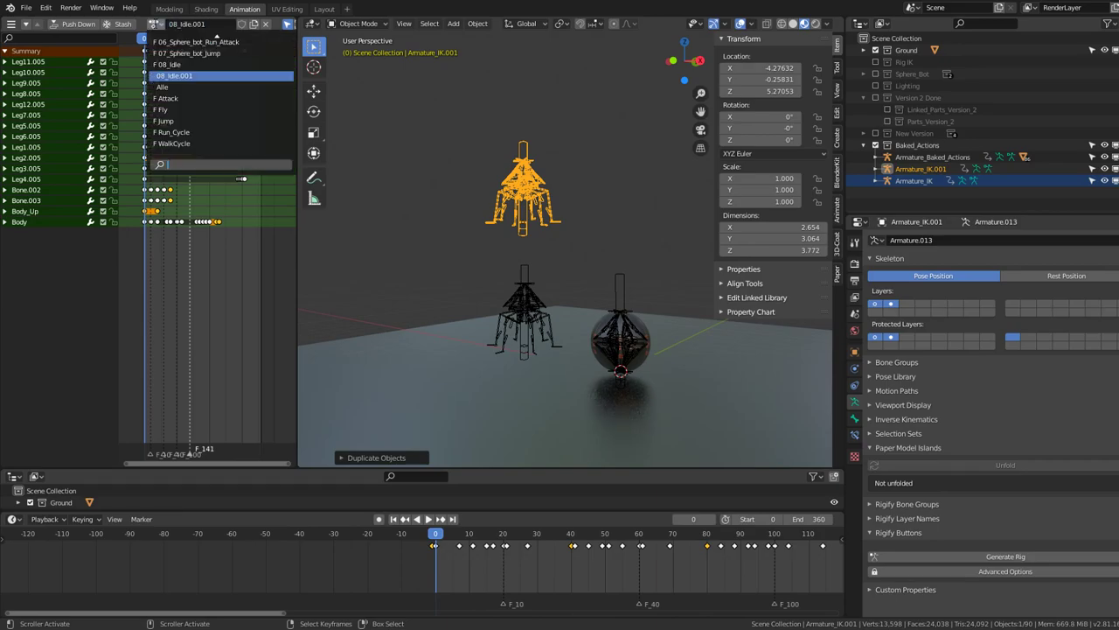
scroll(218, 88, "up", 5)
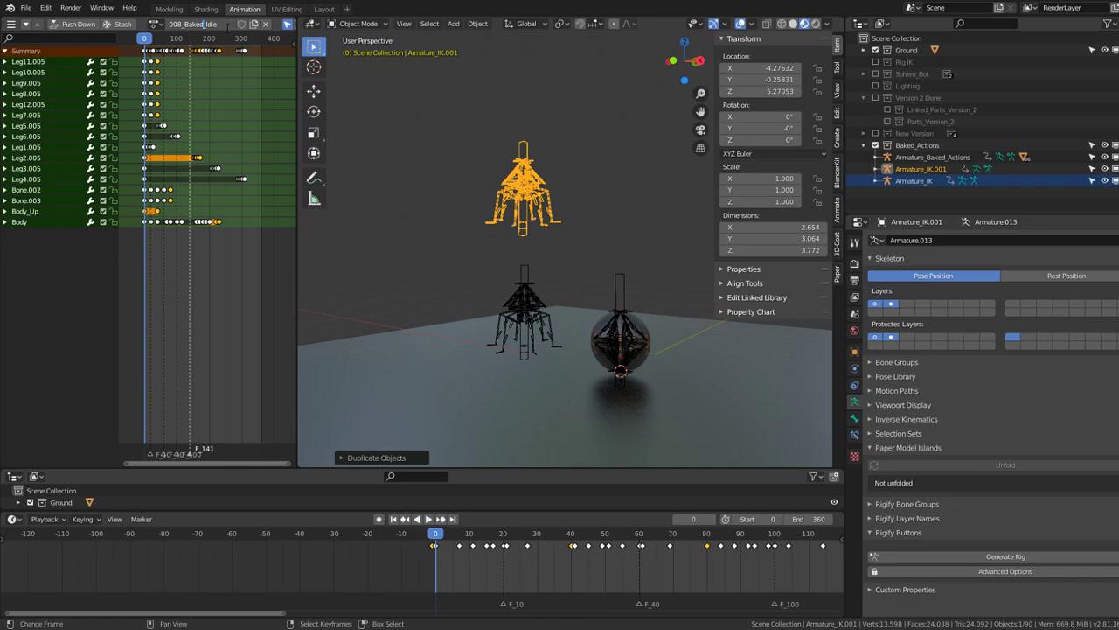
left_click(155, 24)
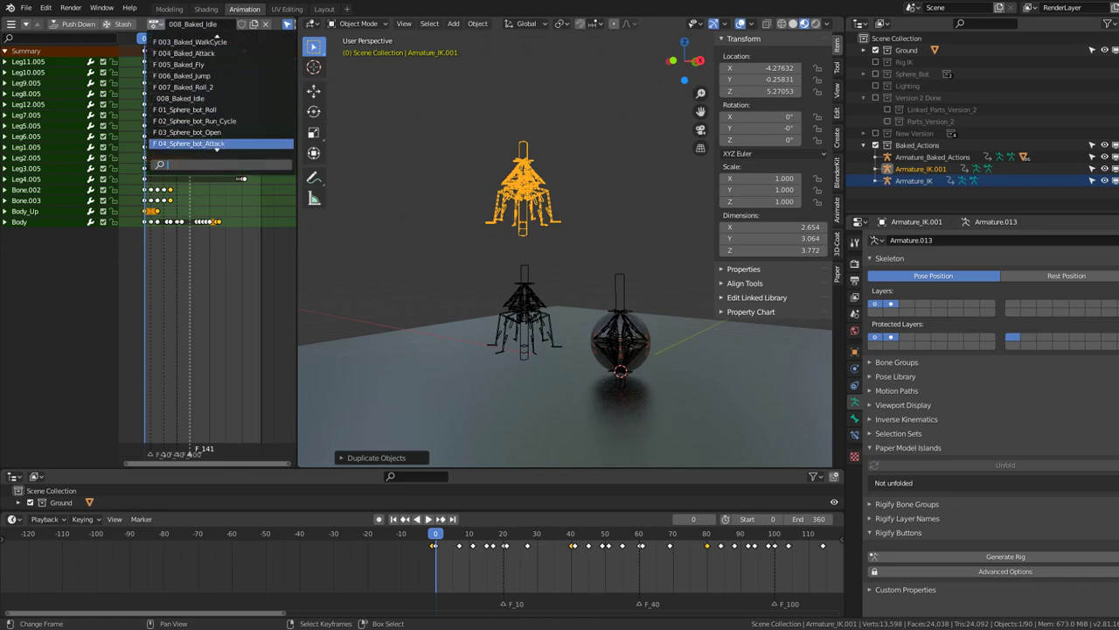
scroll(193, 122, "down", 3)
scroll(193, 122, "down", 3)
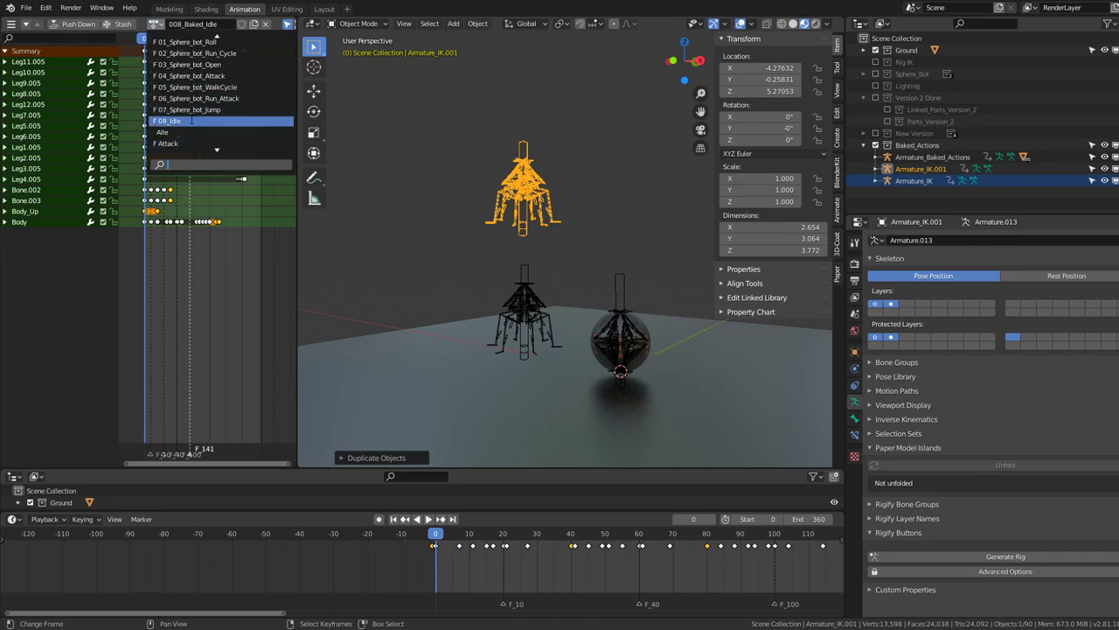
mouse_move(566, 130)
middle_mouse_down()
mouse_move(479, 154)
mouse_move(405, 64)
middle_mouse_up()
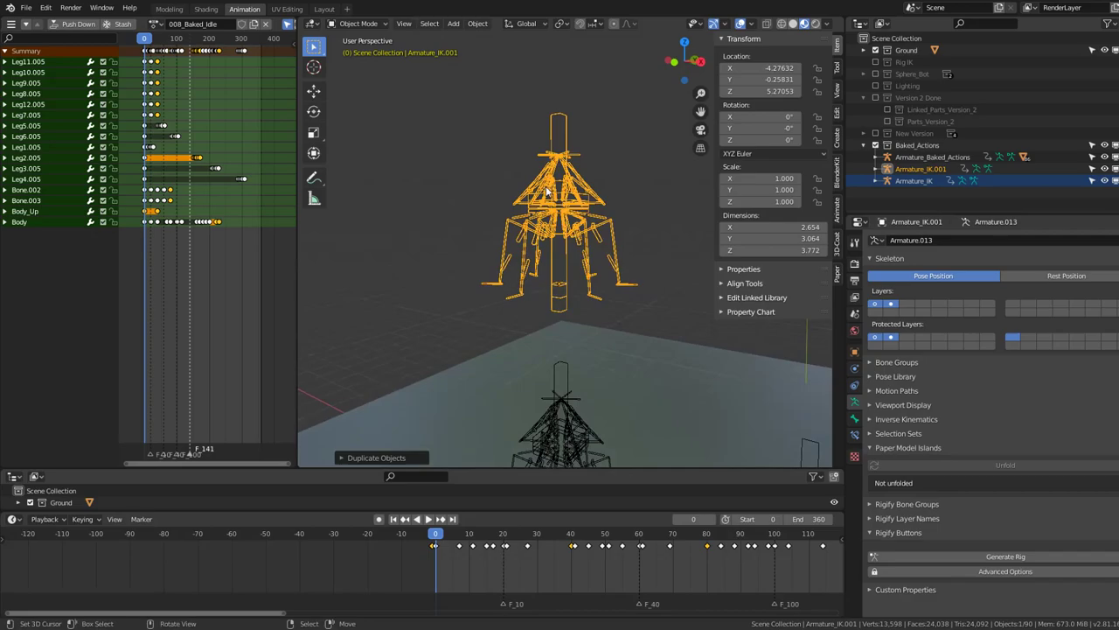
Enter Pose Mode on the armature, box-select its bones and copy constraints onto them
left_click(358, 24)
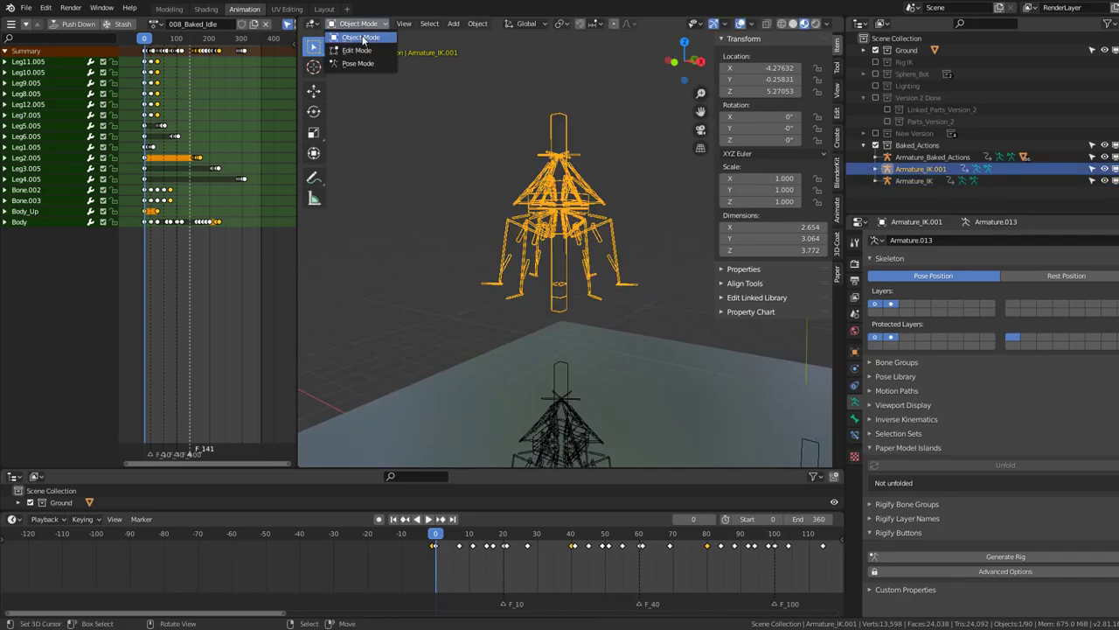
left_click(360, 67)
middle_click_drag(456, 83, 600, 169)
key("F3")
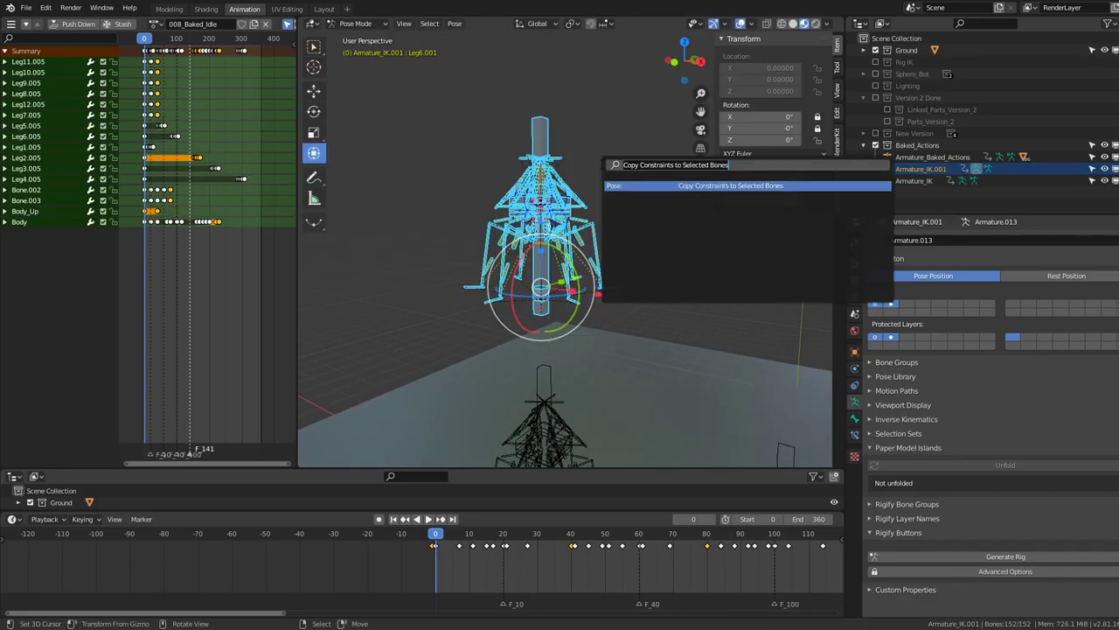
left_click(723, 187)
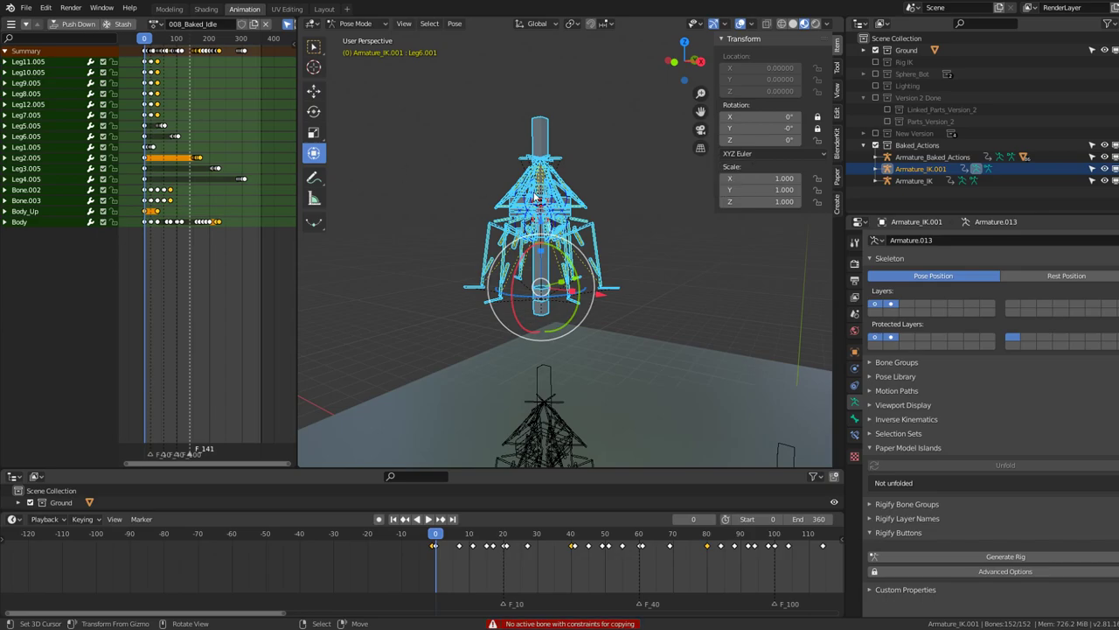
Bake the bones' action into 008_Baked_Idle over frames 0–360 at a 5-frame step
key("F3")
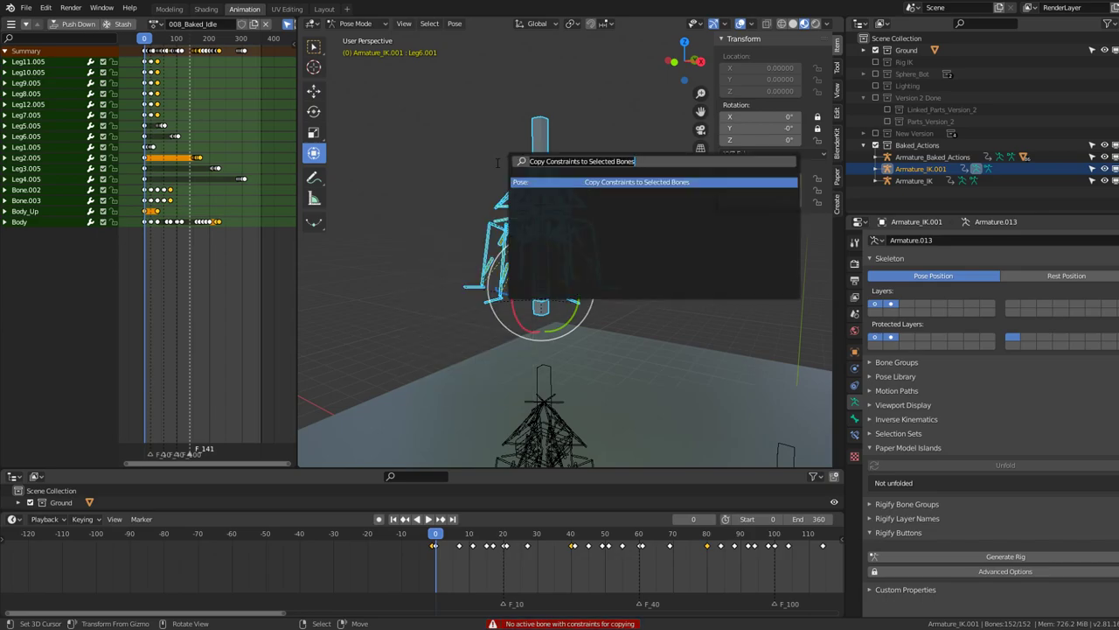
type("bake")
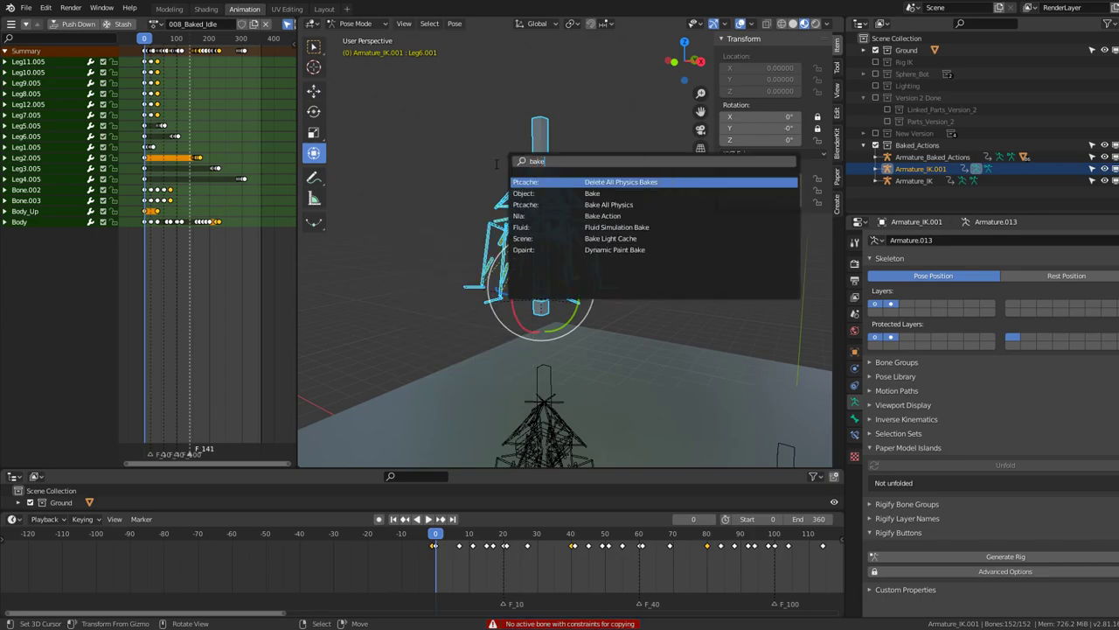
key("Down")
key("Down")
key("Down")
key("Return")
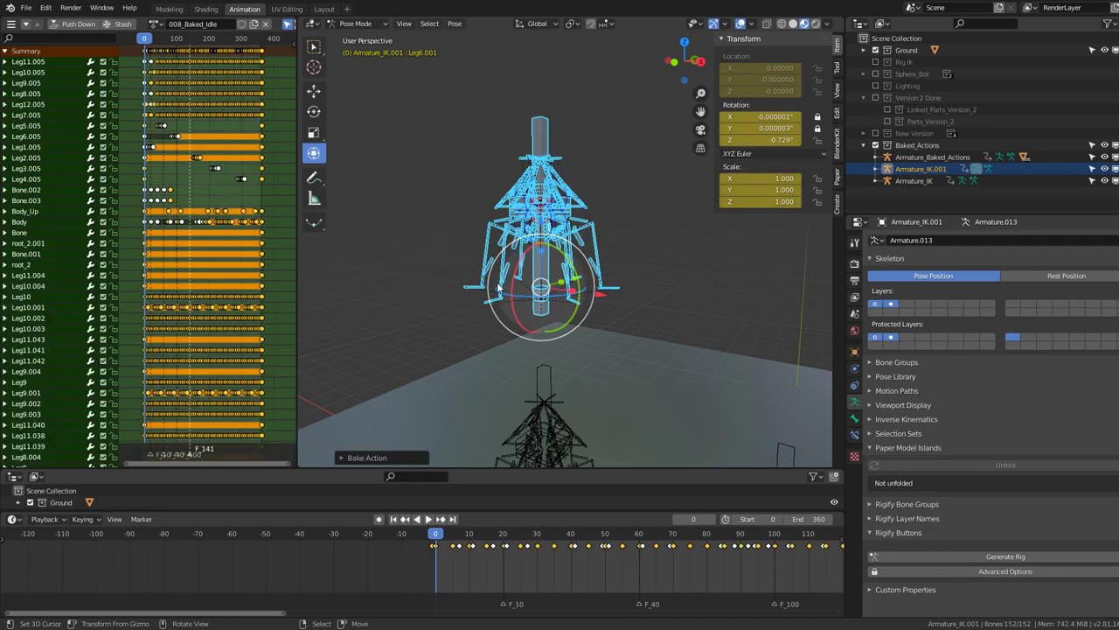
Zoom out to see all rigs, return to Object Mode and select the ground plane
middle_click_drag(418, 211, 356, 53)
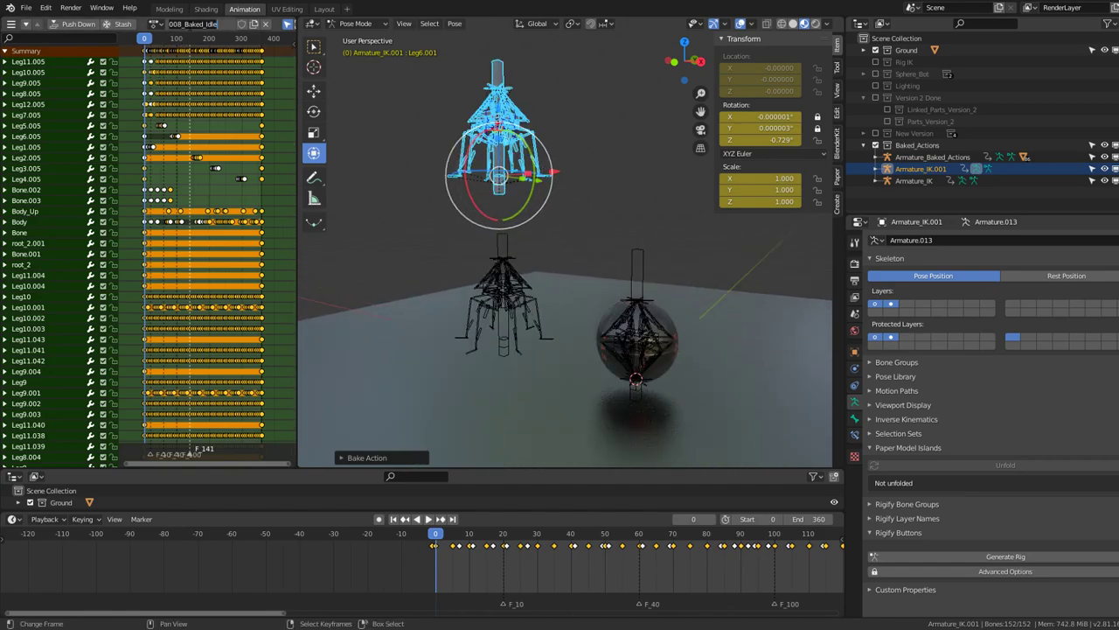
left_click(344, 25)
left_click(350, 33)
left_click(637, 276)
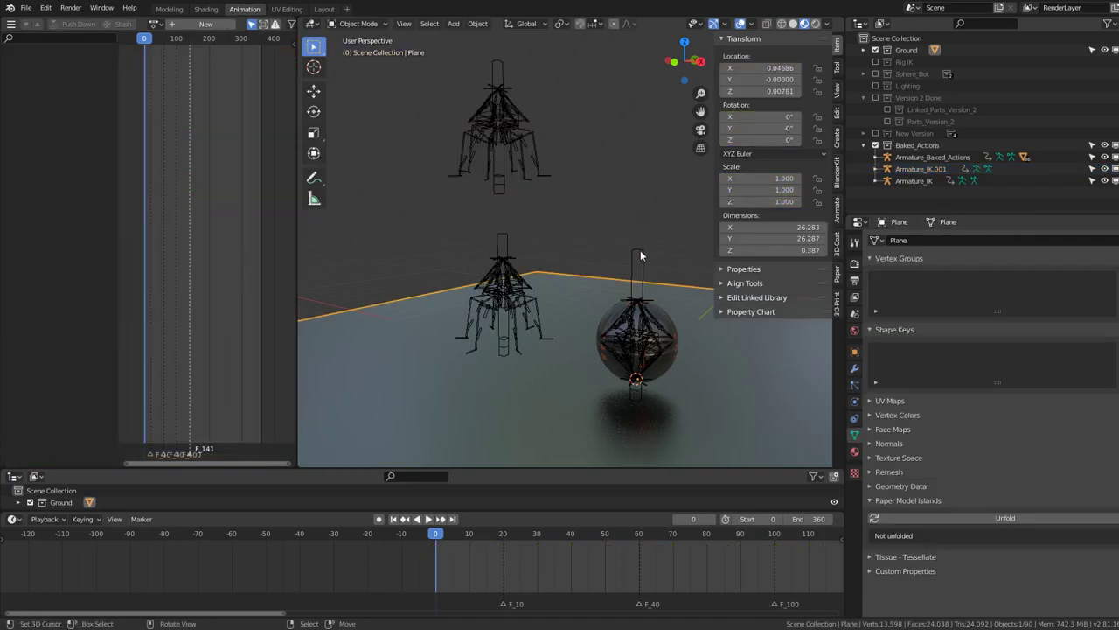
Assign the 008_Baked_Idle action to the Armature_Baked_Actions sphere bot rig
left_click(640, 254)
middle_click_drag(625, 235, 524, 201)
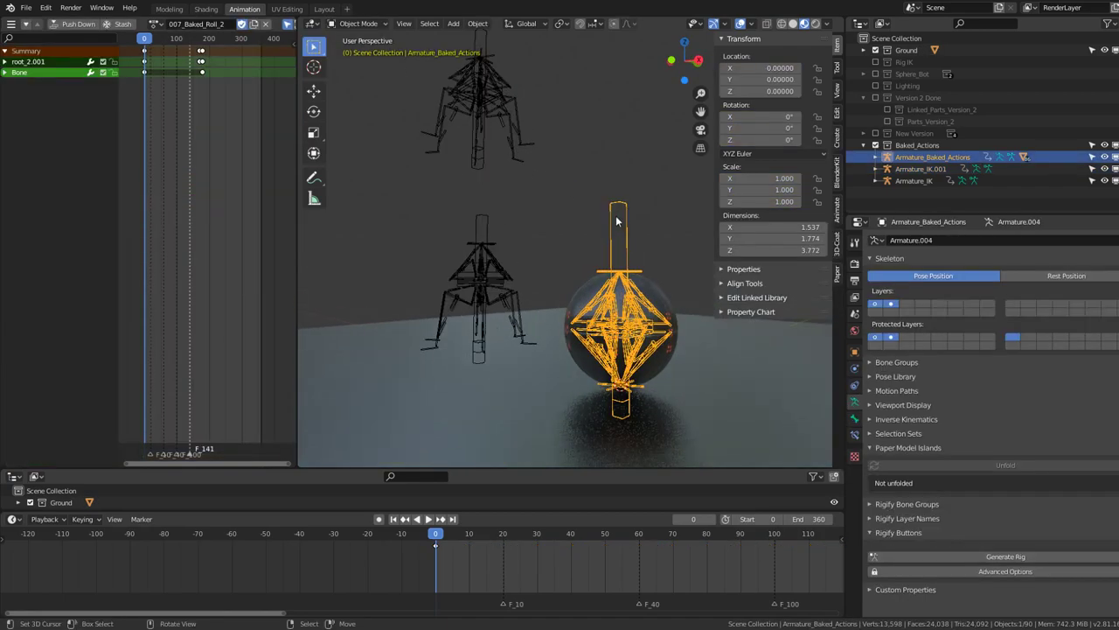
left_click(155, 24)
type("008_Baked_Idle")
left_click(188, 41)
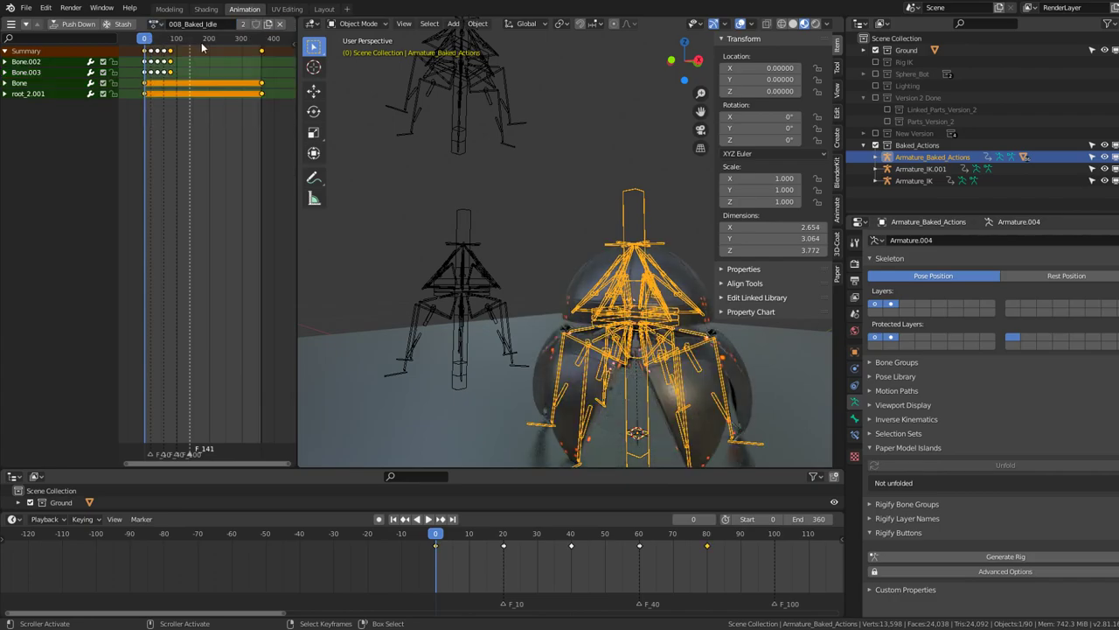
Delete the extra Armature_IK.001 rig and start animation playback
left_click(516, 169)
key("x")
left_click(457, 85)
mouse_move(456, 85)
middle_mouse_down()
mouse_move(522, 137)
mouse_move(561, 133)
middle_mouse_up()
key("space")
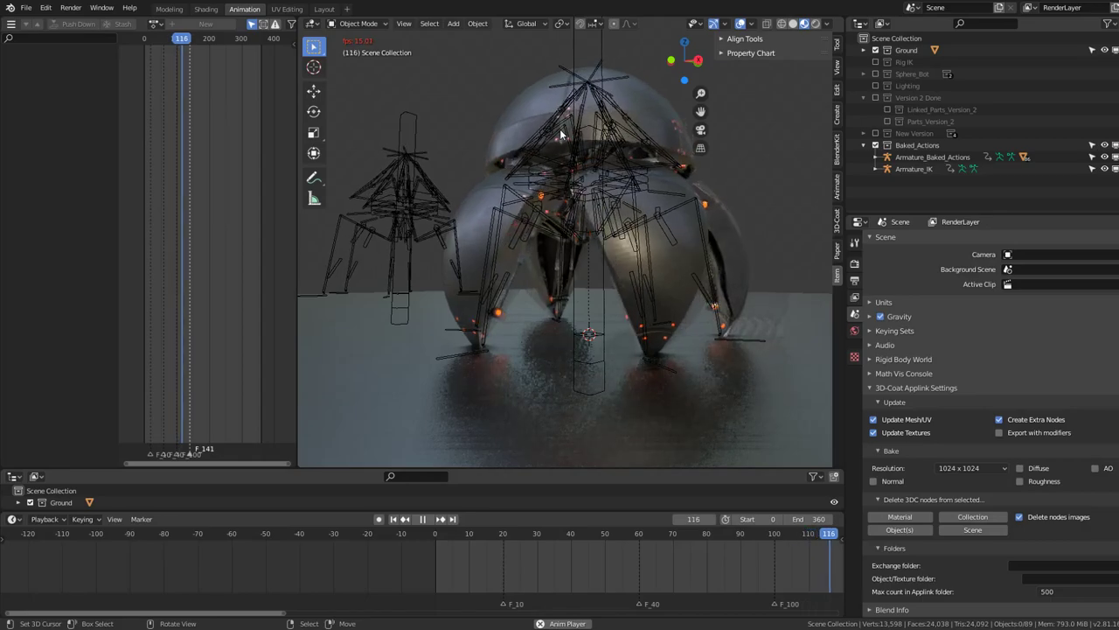
Switch the viewport to solid shading while toggling the overlays off and back on
left_click(740, 24)
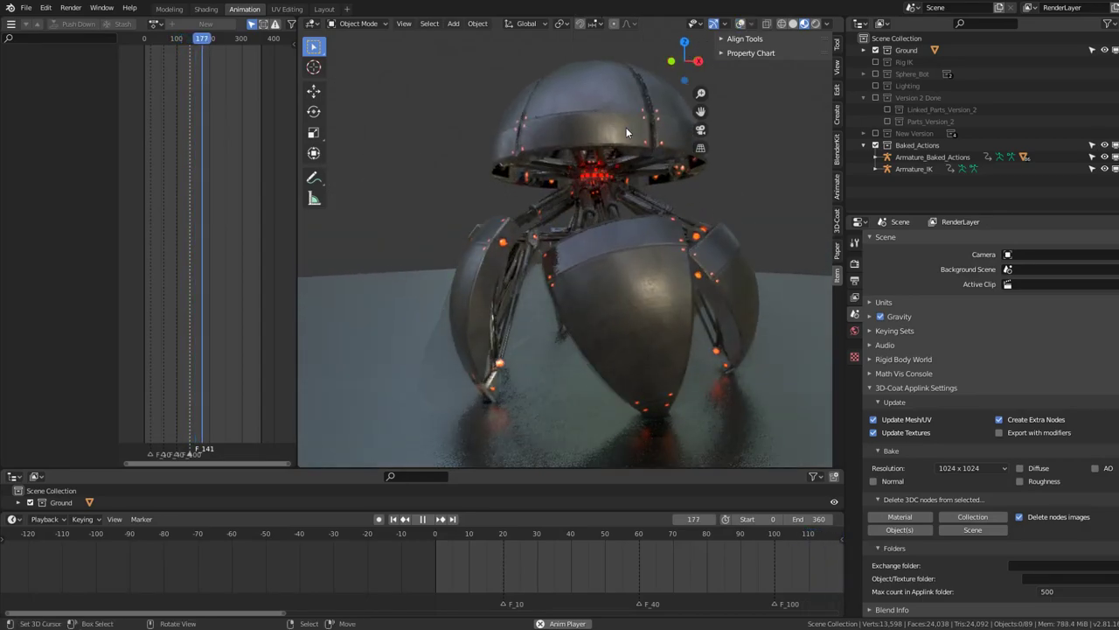
left_click(792, 23)
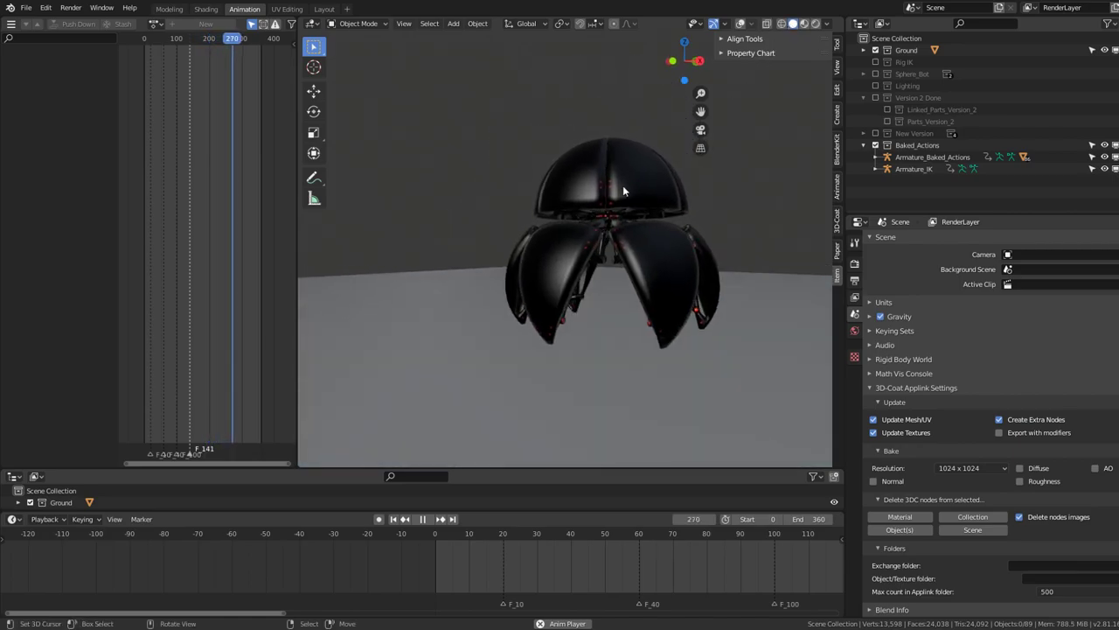
left_click(742, 23)
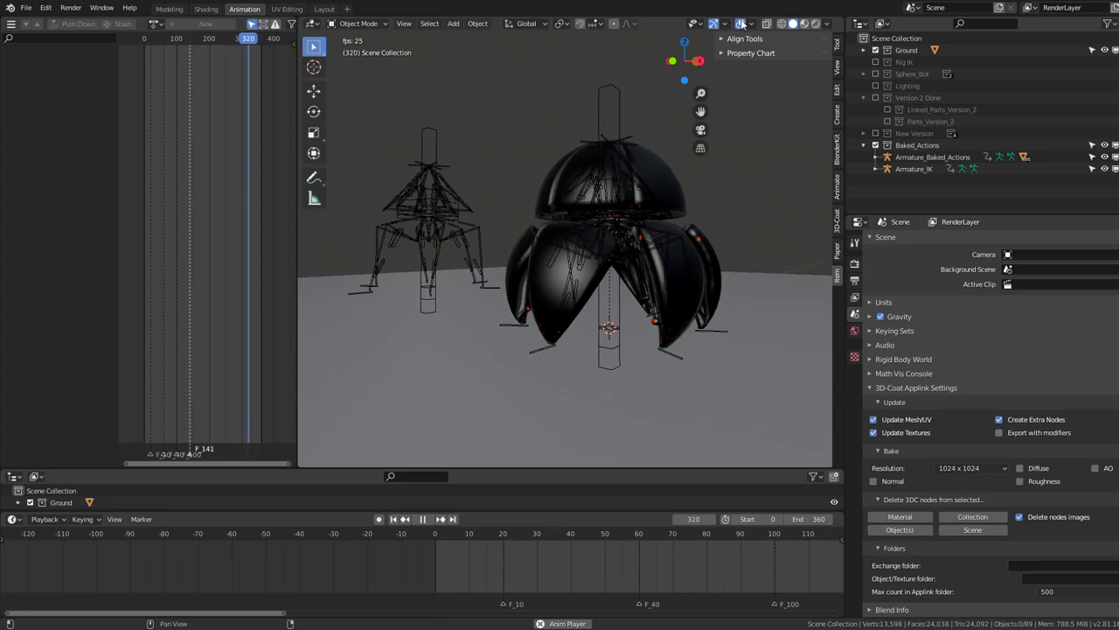
left_click(741, 24)
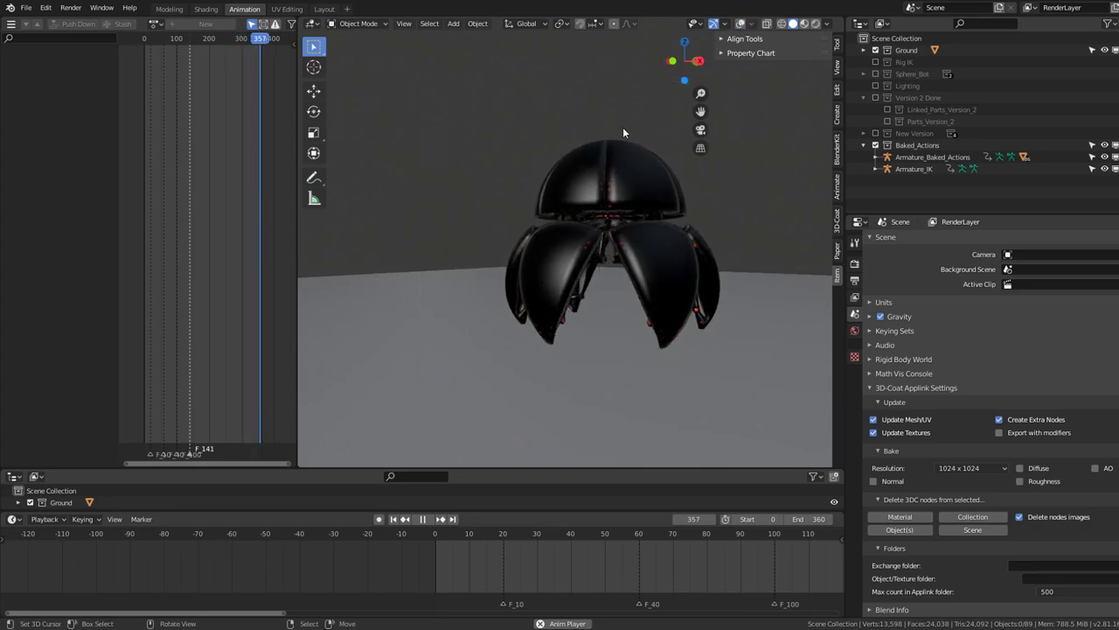
left_click(741, 23)
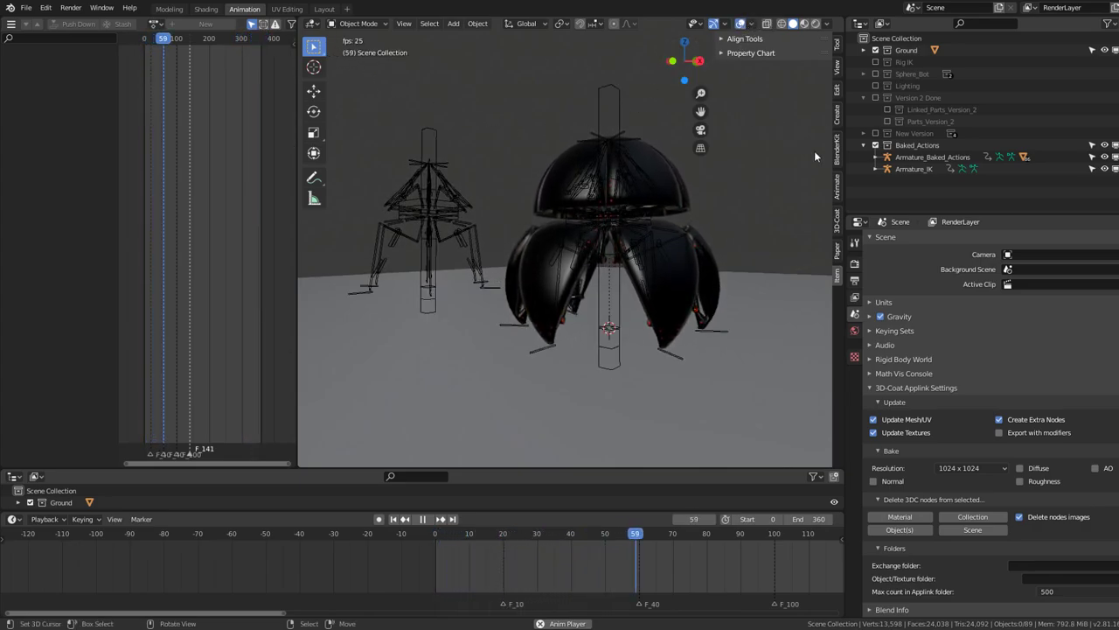
Change the scene frame rate from 25 to 60 fps in the output settings
left_click(854, 263)
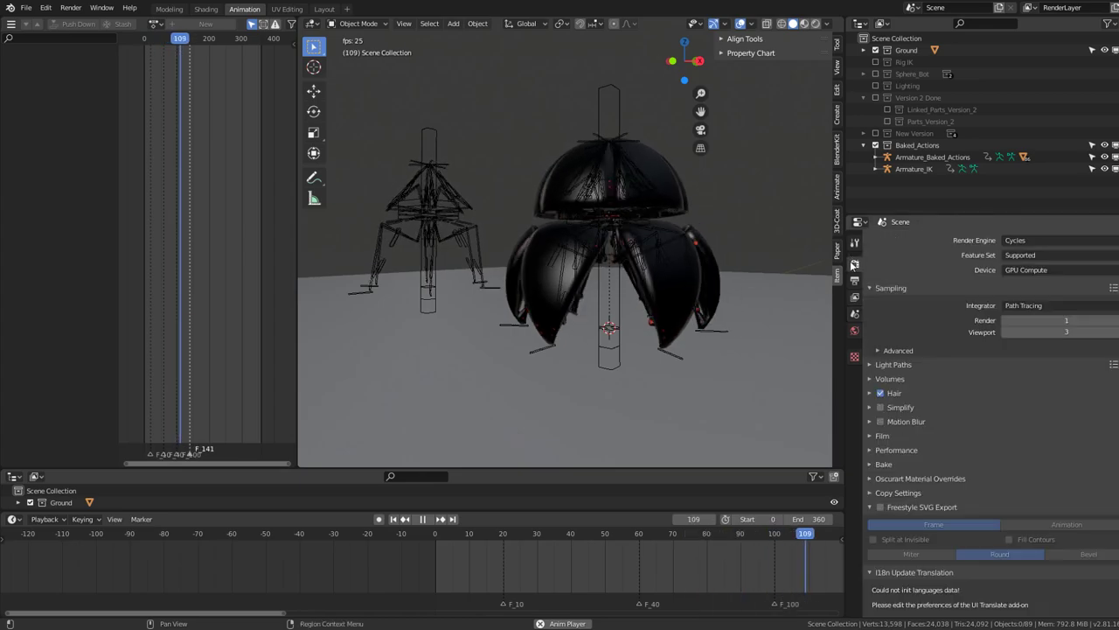
left_click(855, 279)
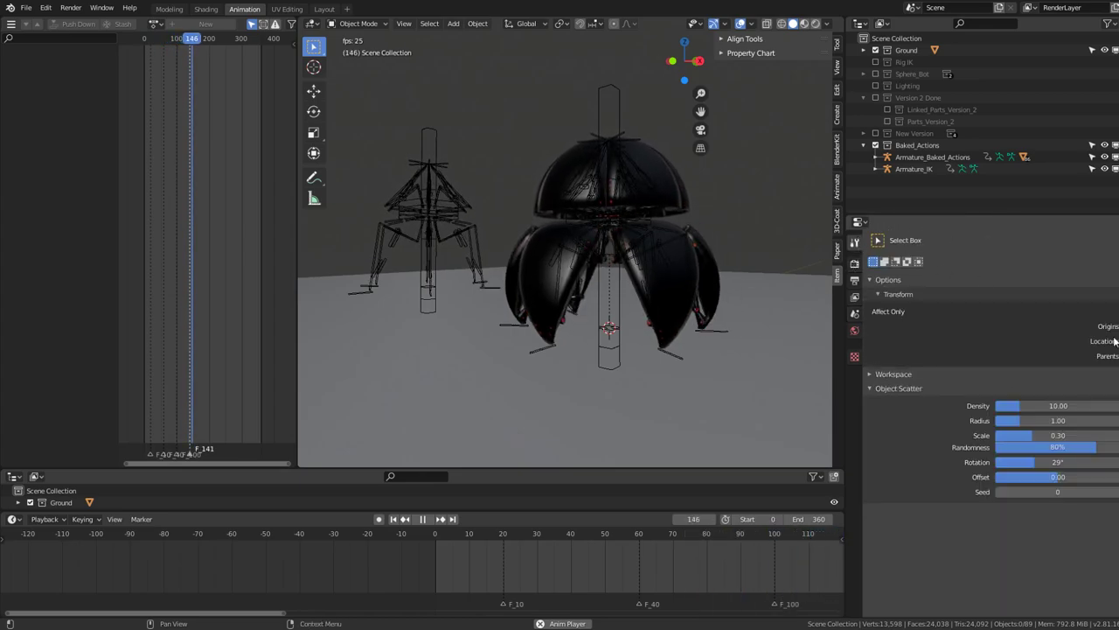
left_click(855, 263)
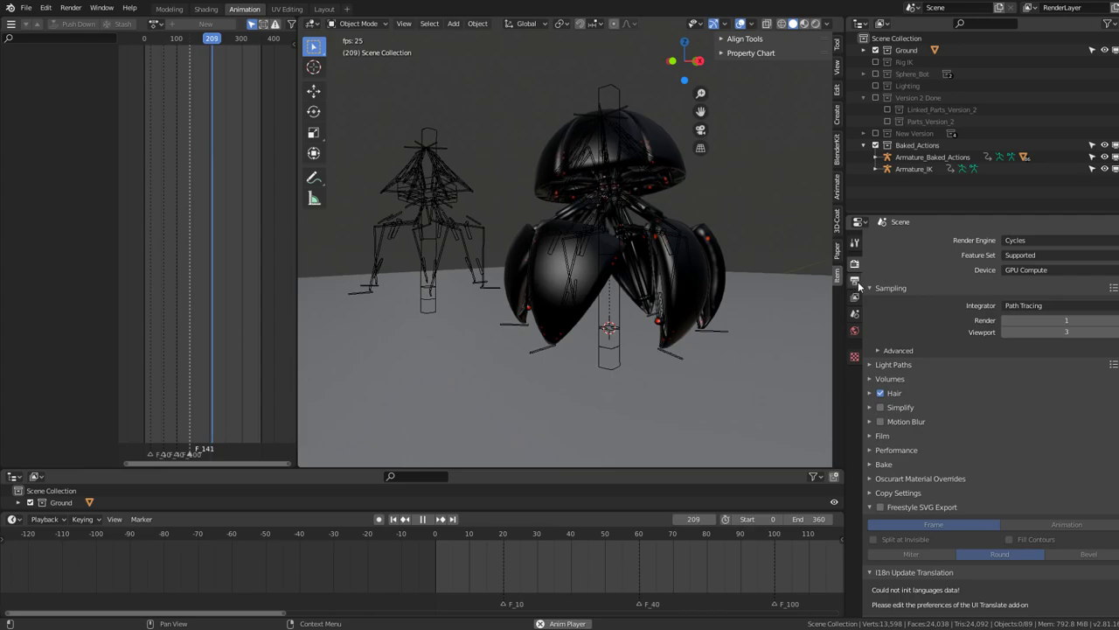
key("ctrl+Tab")
left_click(1064, 384)
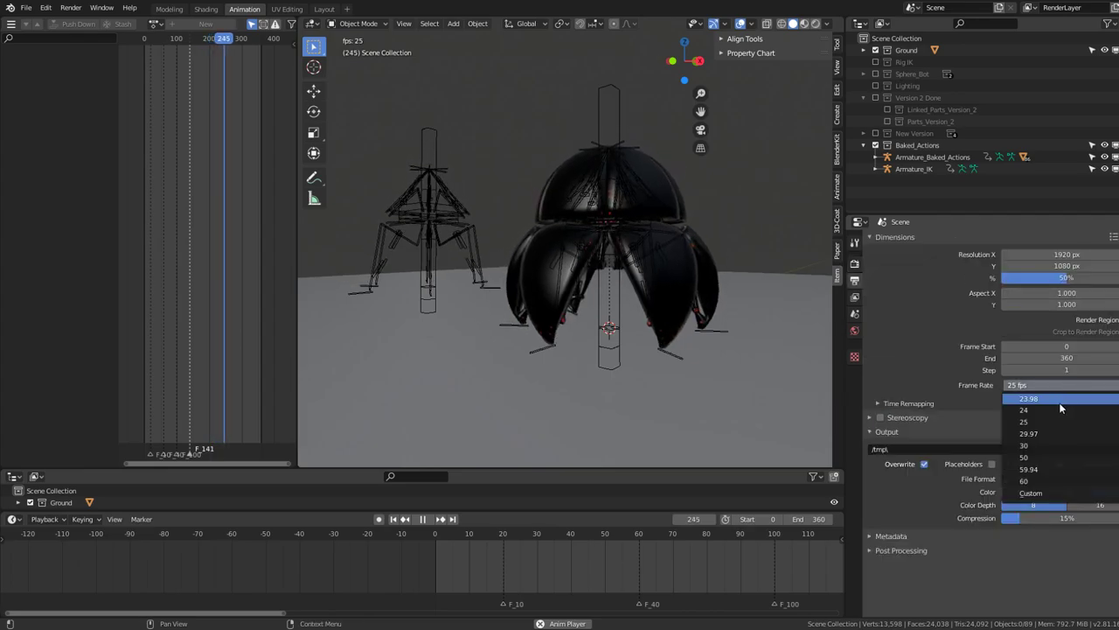
left_click(1042, 477)
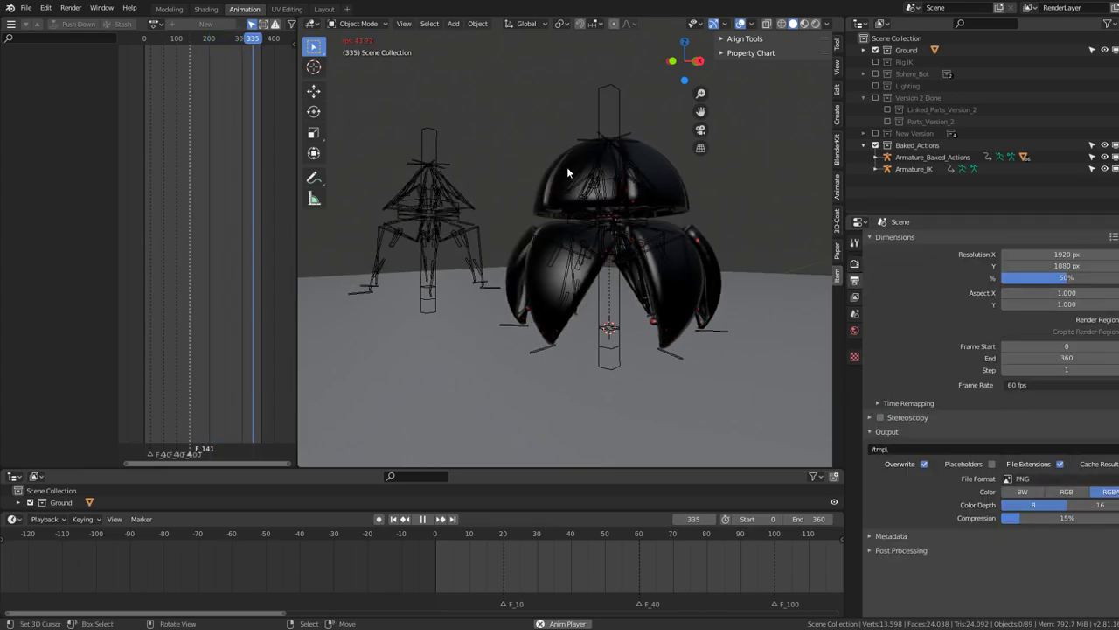
mouse_move(567, 166)
middle_mouse_down()
mouse_move(555, 186)
mouse_move(568, 166)
middle_mouse_up()
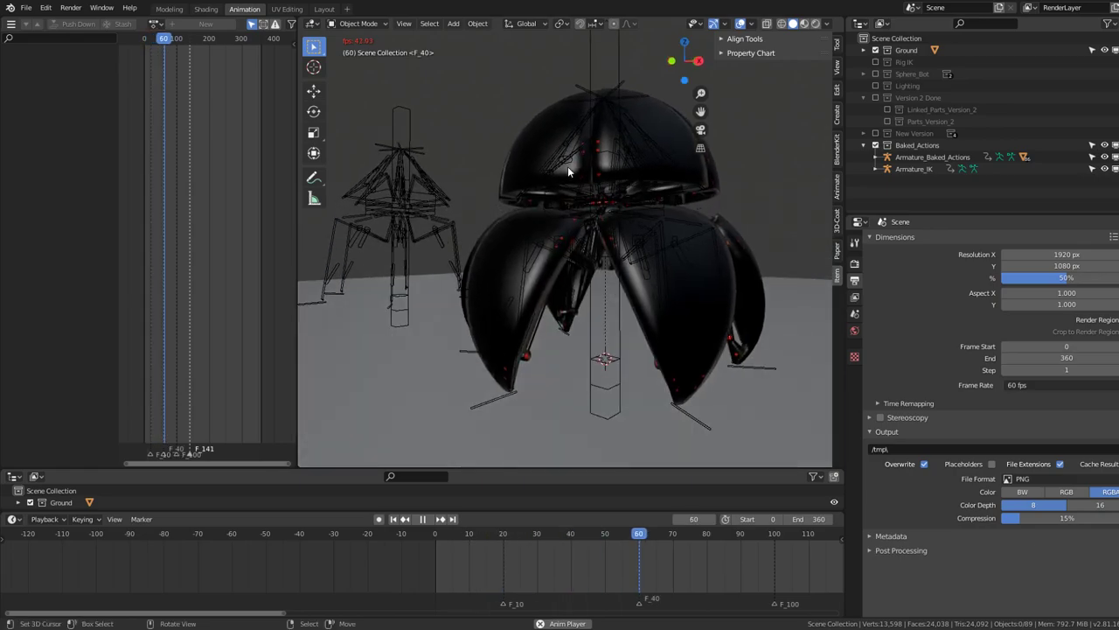
scroll(567, 165, "up", 4)
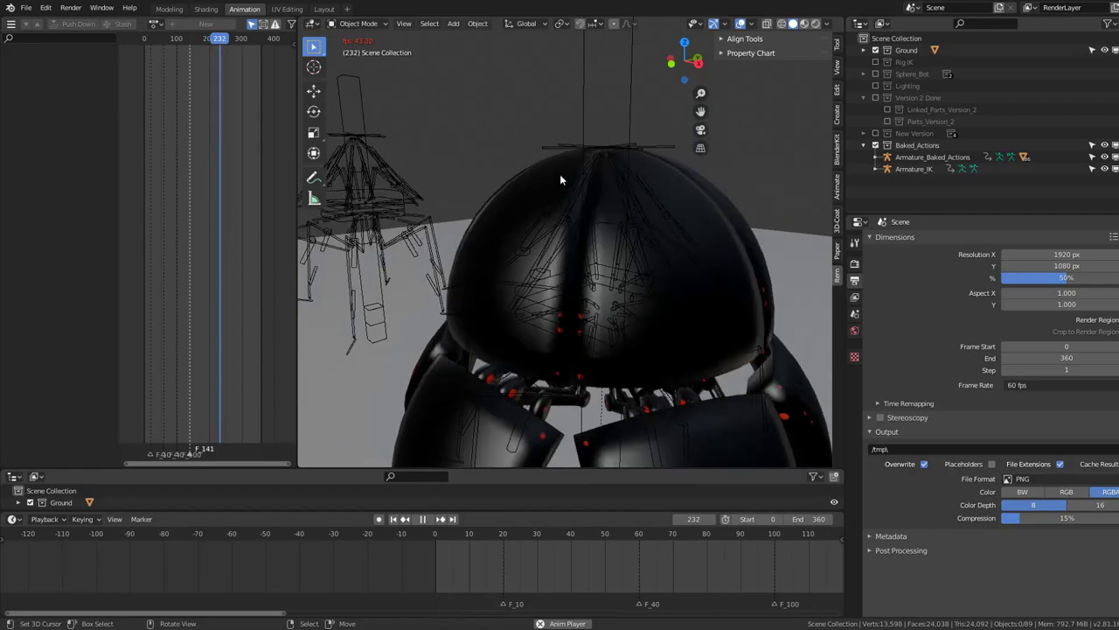
scroll(563, 161, "down", 4)
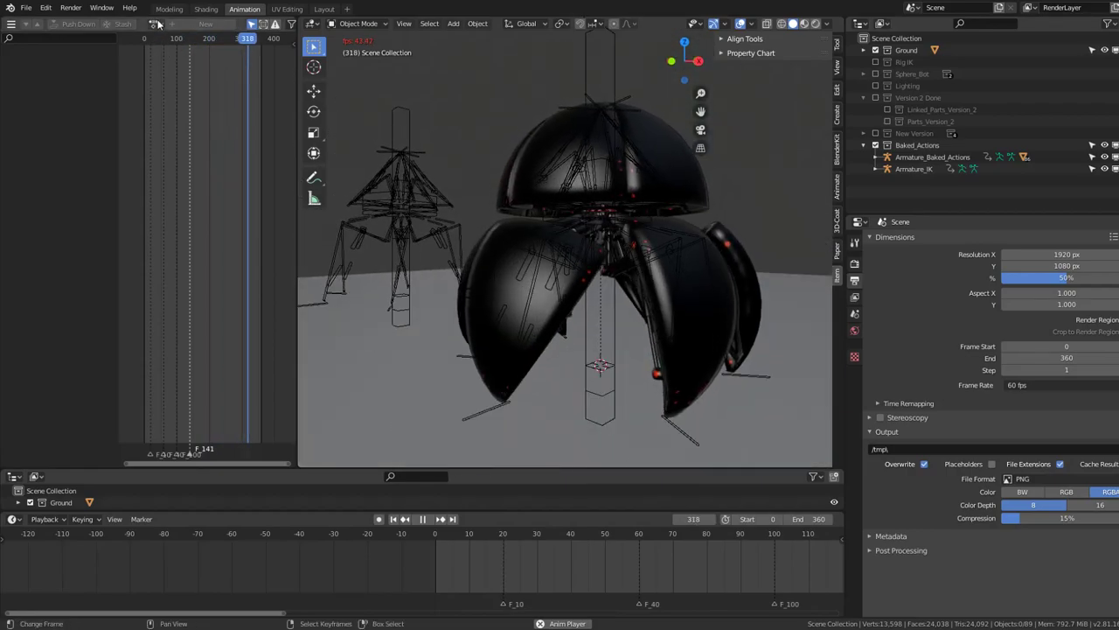
Preview the 007_Baked_Roll_2 action on the sphere bot armature
left_click(600, 78)
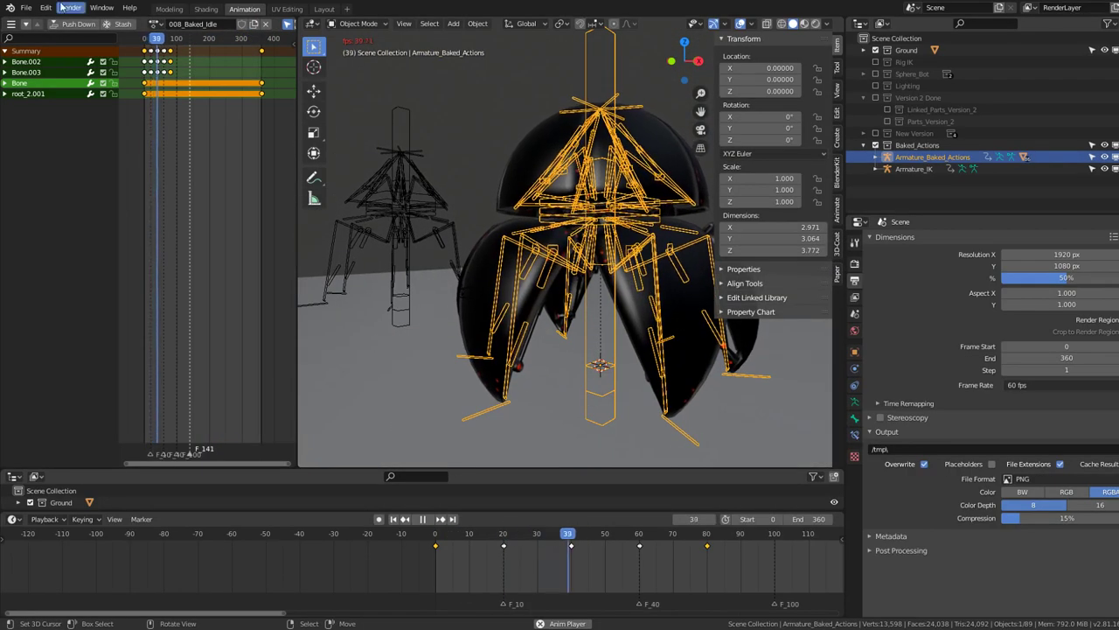
left_click(155, 24)
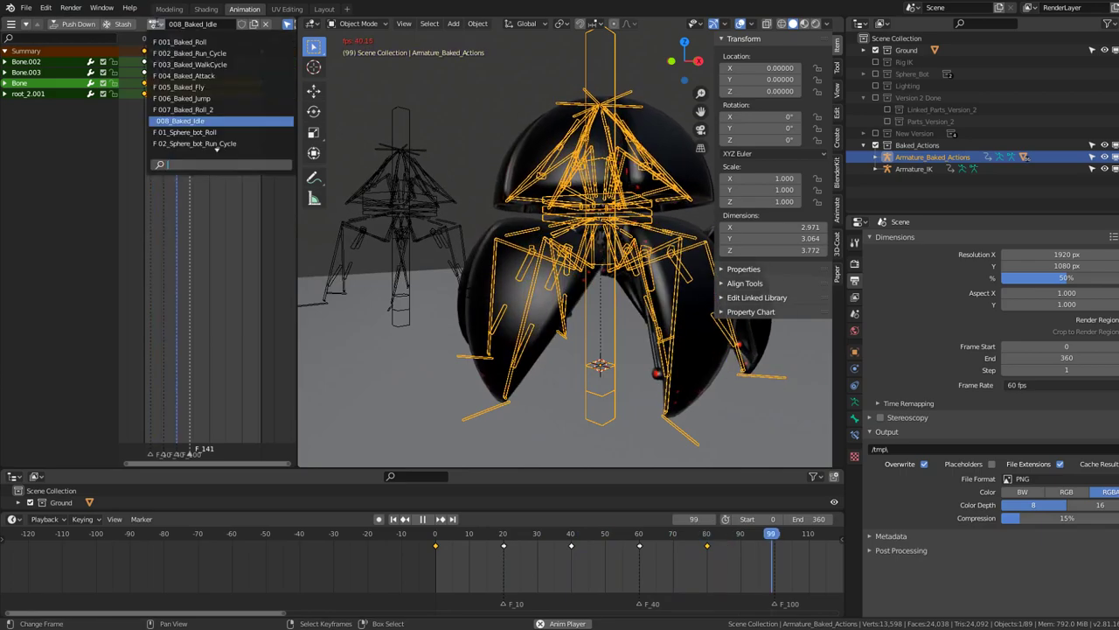
left_click(188, 111)
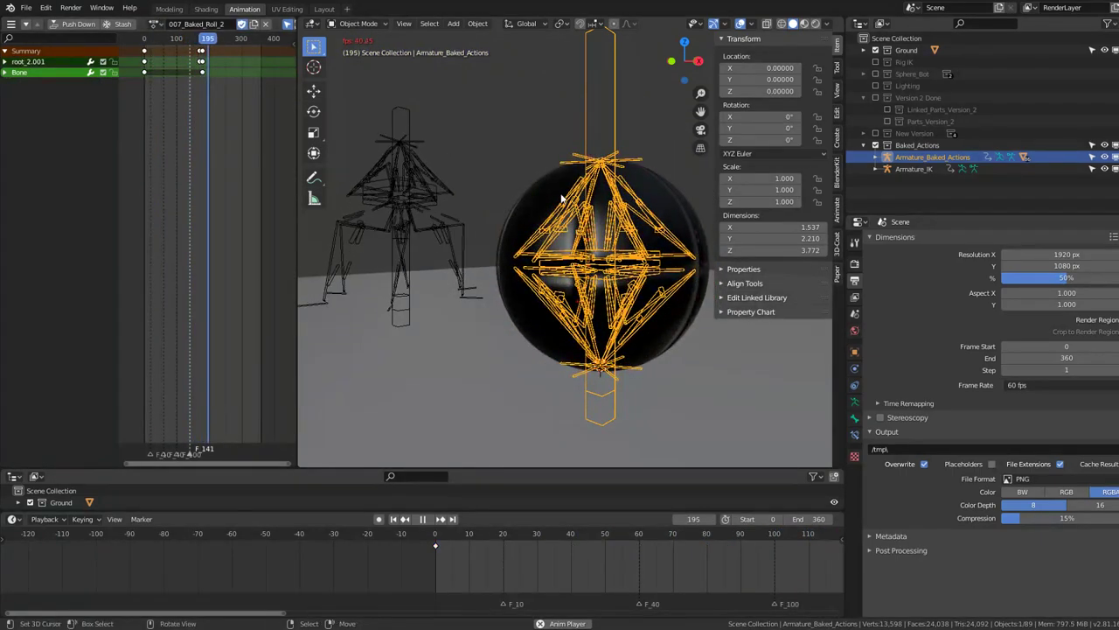
middle_click_drag(554, 197, 529, 193)
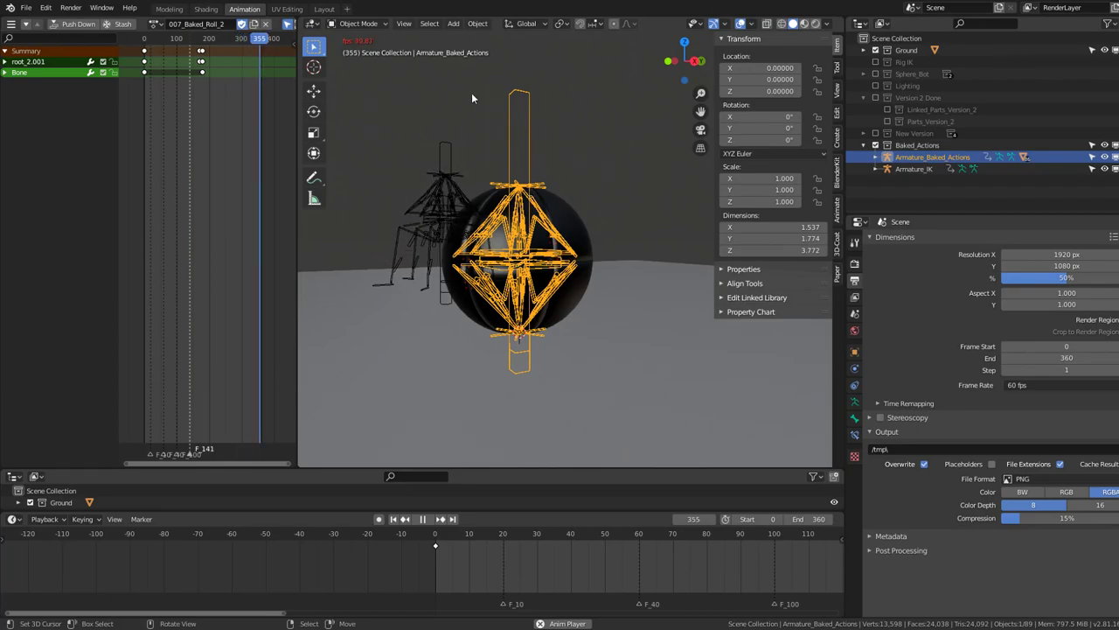
Switch the armature back to 008_Baked_Idle and stop playback
left_click(155, 24)
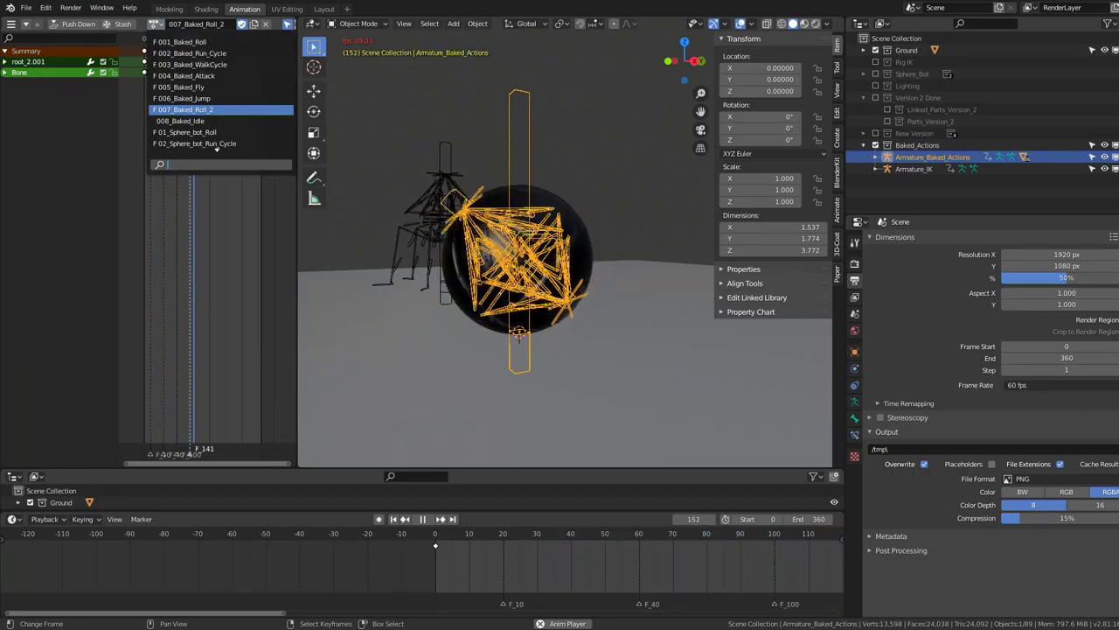
key("Down")
key("Down")
left_click(210, 121)
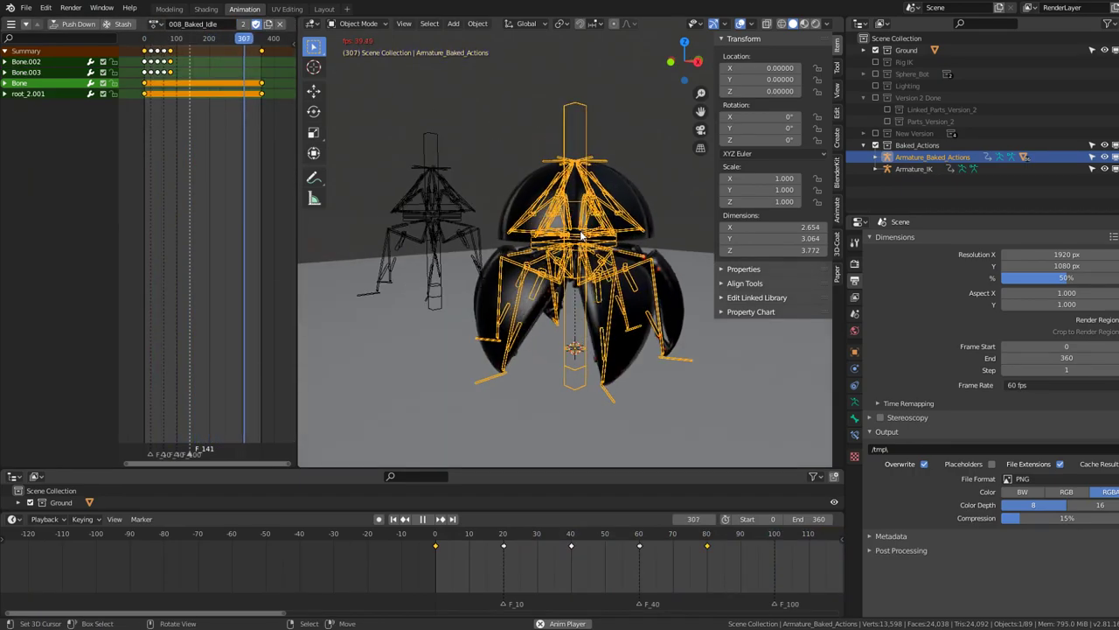
key("alt+a")
scroll(564, 221, "up", 10, "alt")
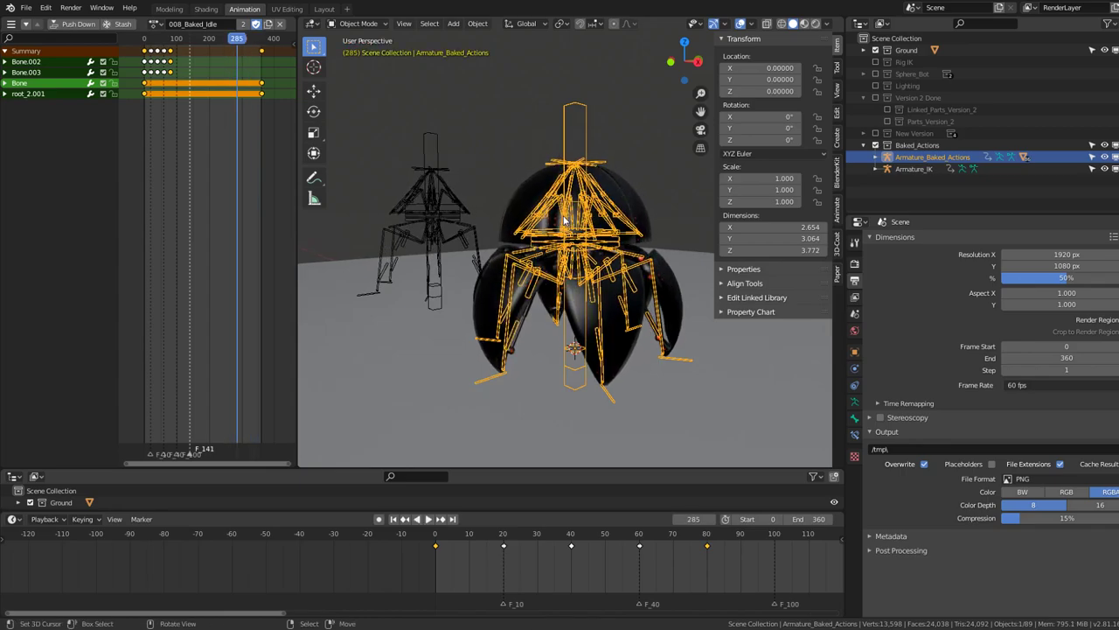